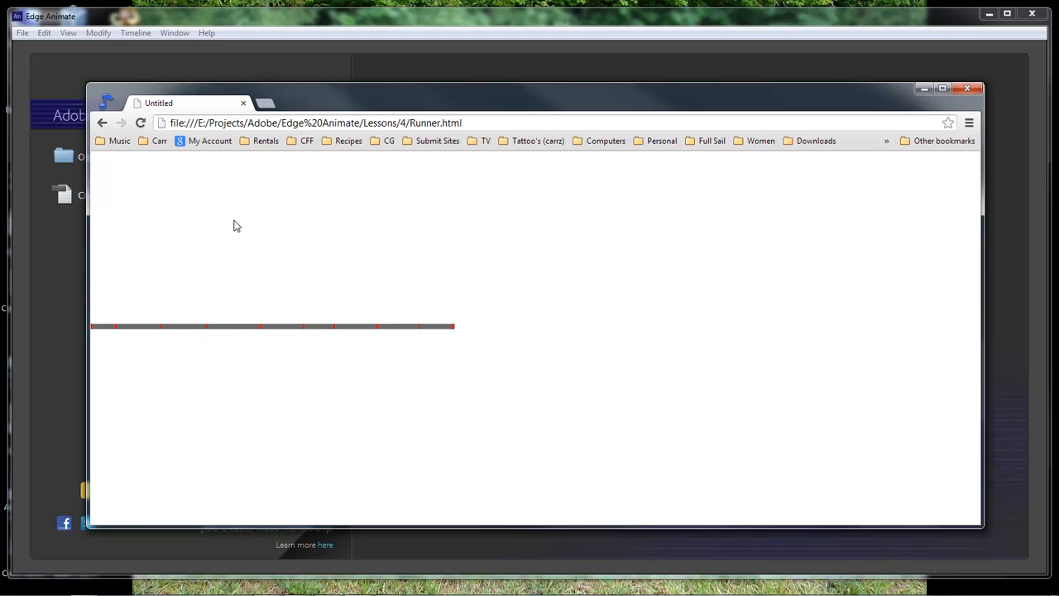
Step: Preview the finished Runner.html slideshow bar by jumping to several of its markers, then minimize the browser
{"action": "left_click", "coordinate": [337, 321]}
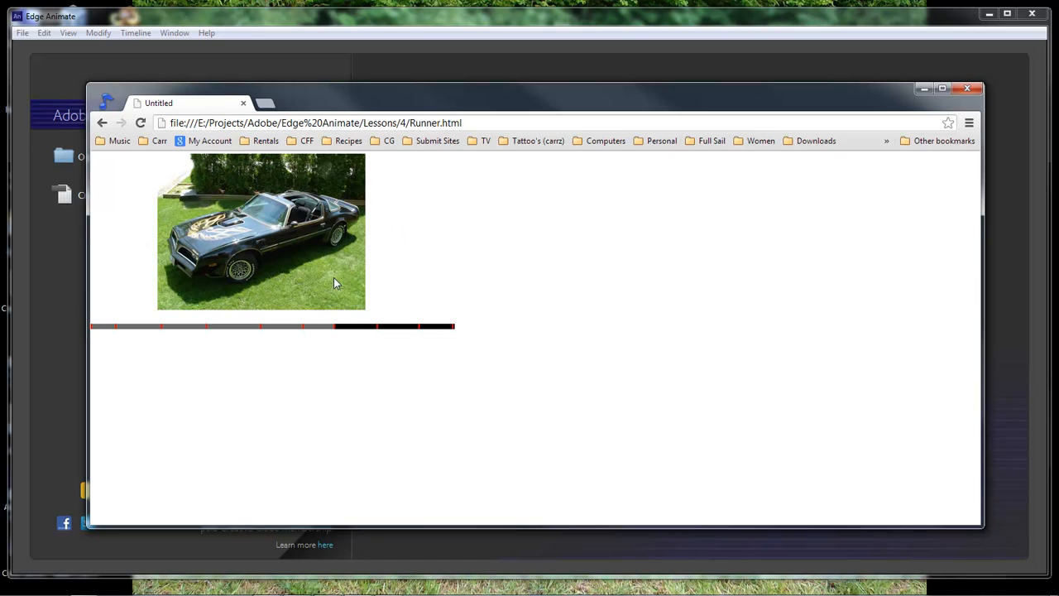
{"action": "mouse_move", "coordinate": [327, 327]}
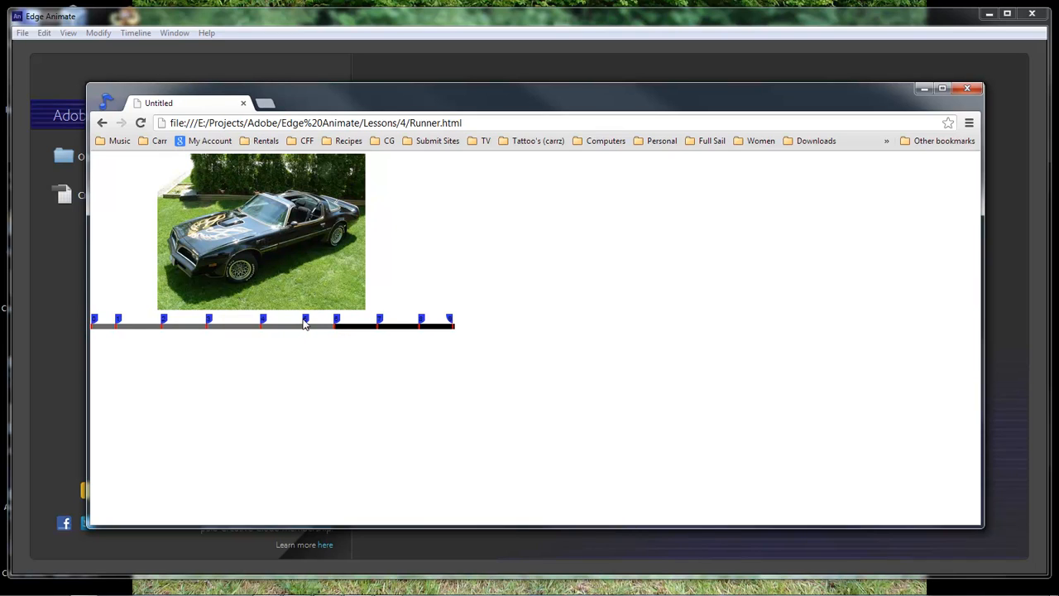
{"action": "left_click", "coordinate": [306, 321]}
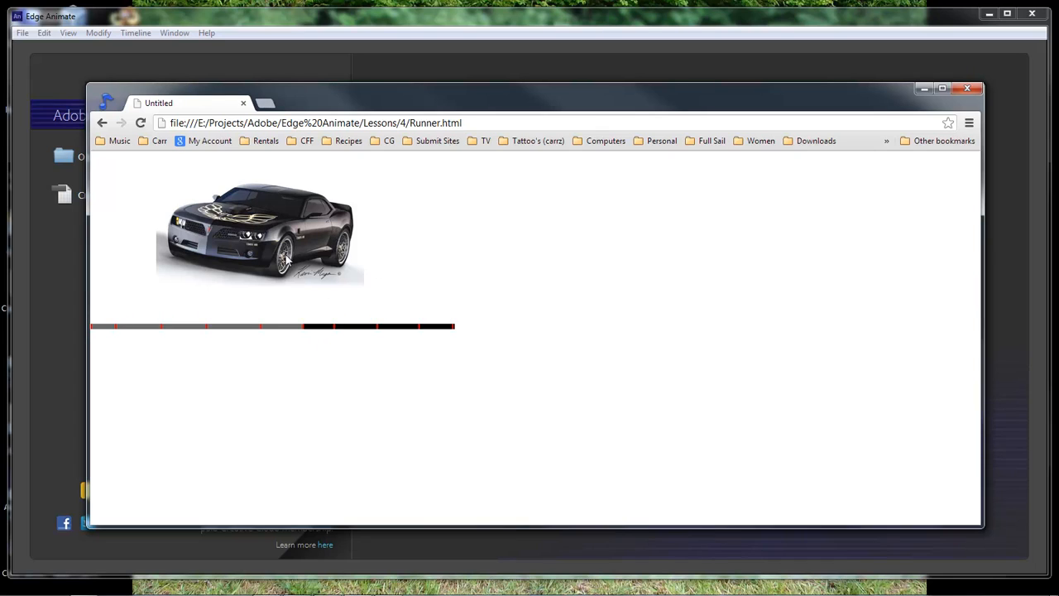
{"action": "left_click", "coordinate": [211, 327]}
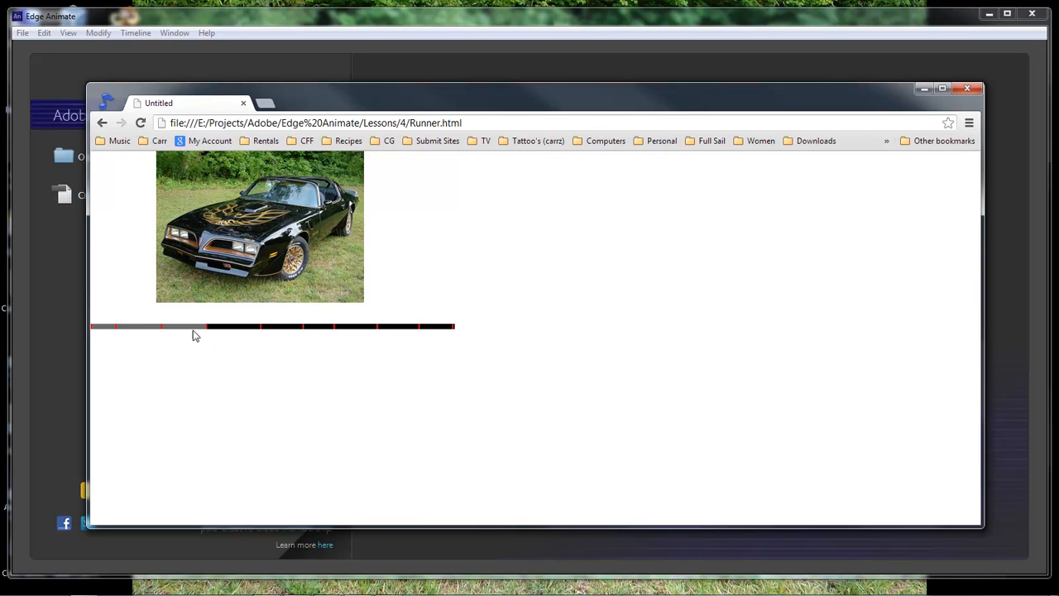
{"action": "mouse_move", "coordinate": [106, 328]}
{"action": "left_click", "coordinate": [923, 89]}
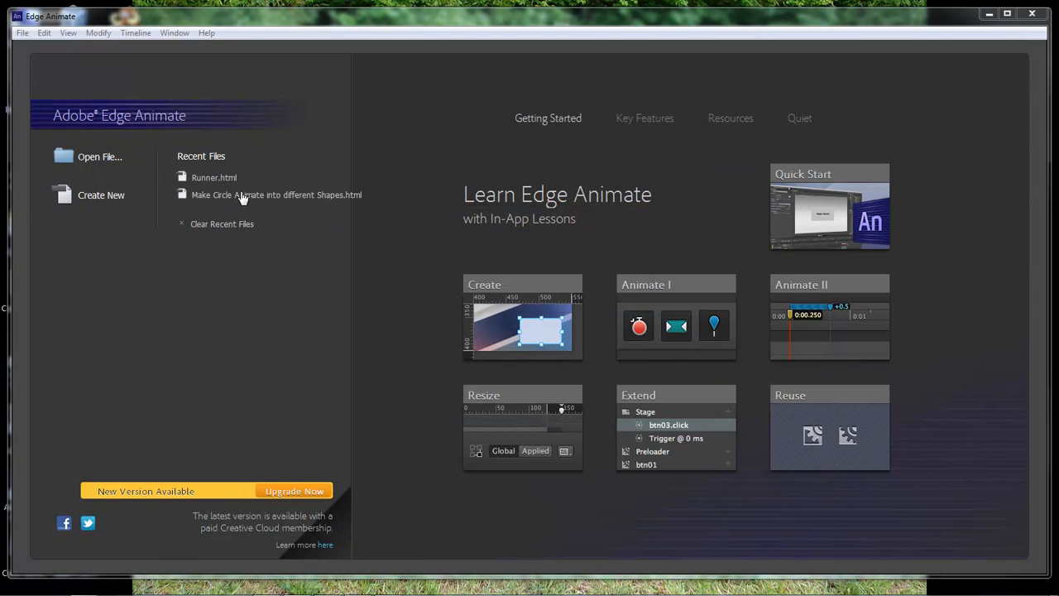
Step: Create a new composition and draw a thin horizontal rectangle about 541 by 6 px across the stage from its left edge
{"action": "left_click", "coordinate": [92, 199]}
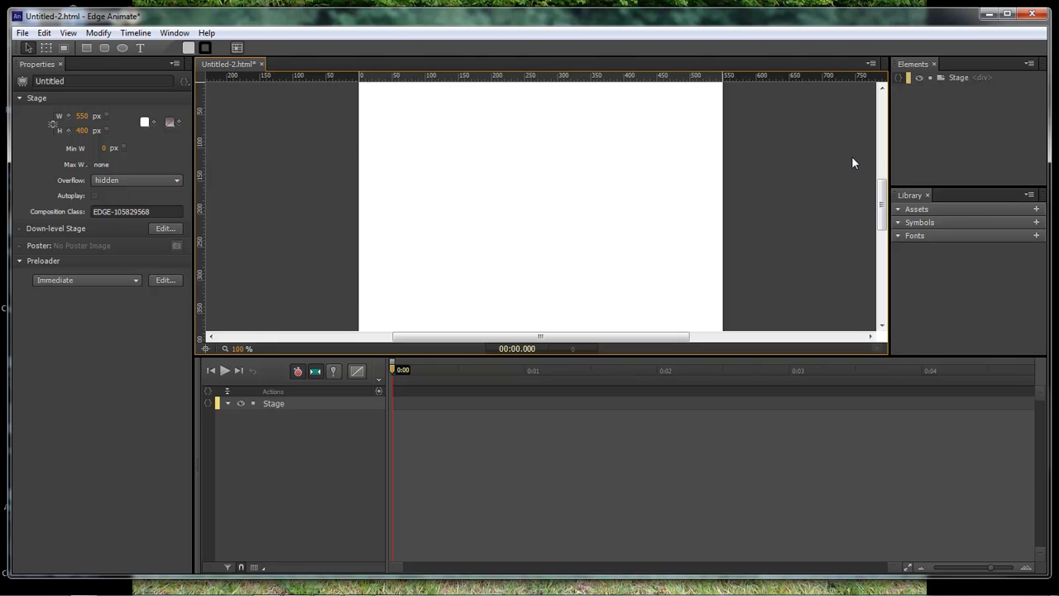
{"action": "left_click", "coordinate": [84, 48]}
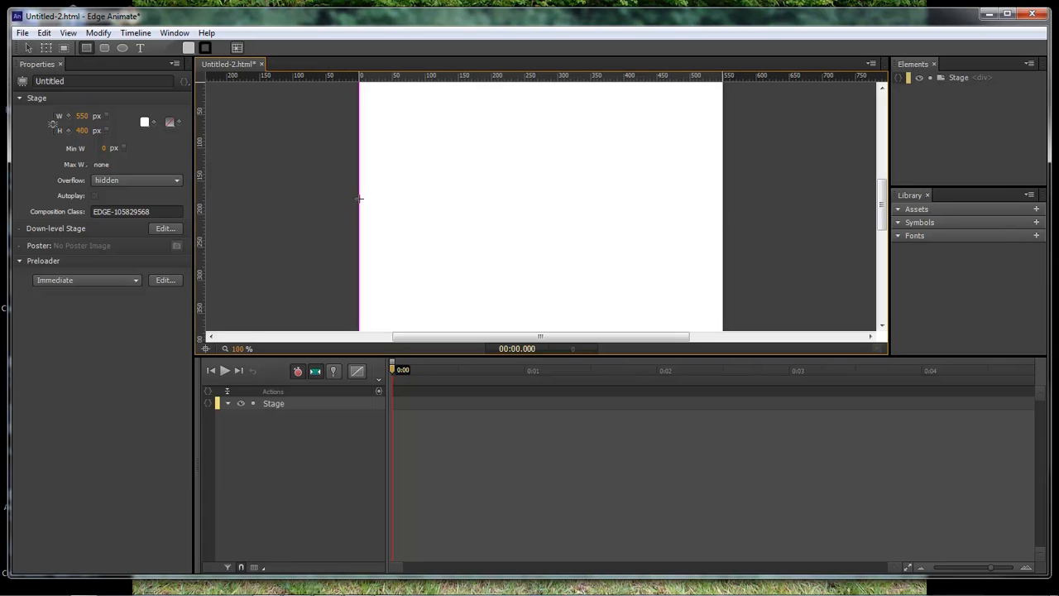
{"action": "left_click_drag", "start_coordinate": [359, 199], "coordinate": [716, 201]}
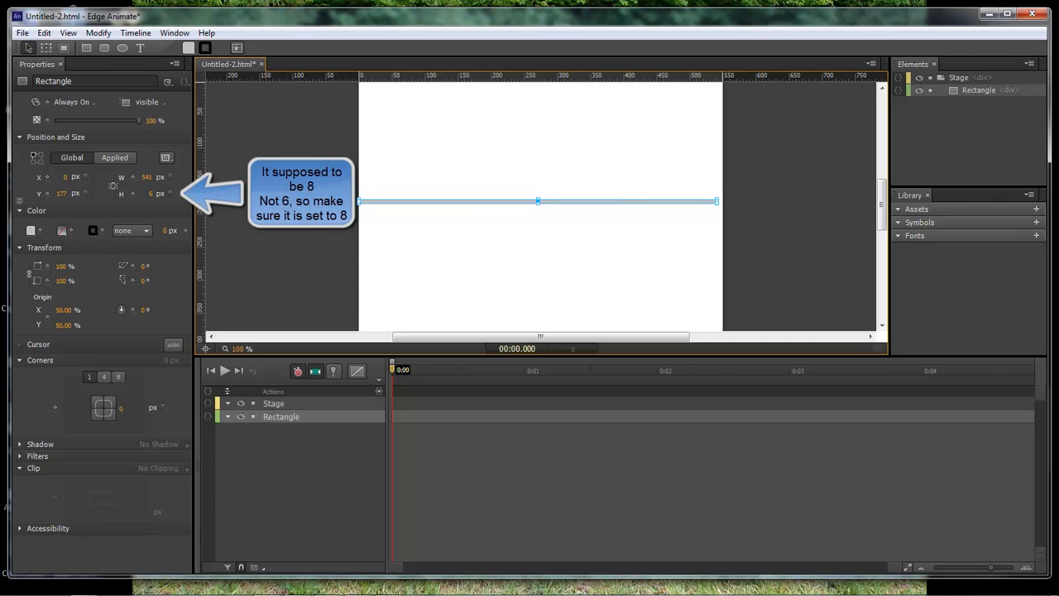
Step: Set the rectangle's width to 550 px and keep it selected
{"action": "left_click", "coordinate": [146, 178]}
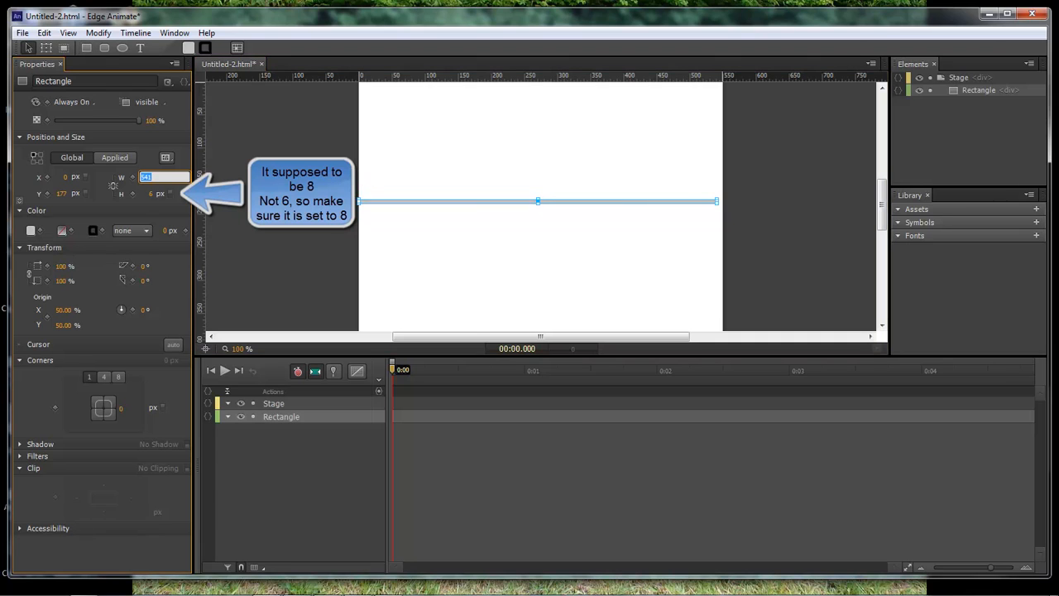
{"action": "type", "text": "550"}
{"action": "key", "text": "Return"}
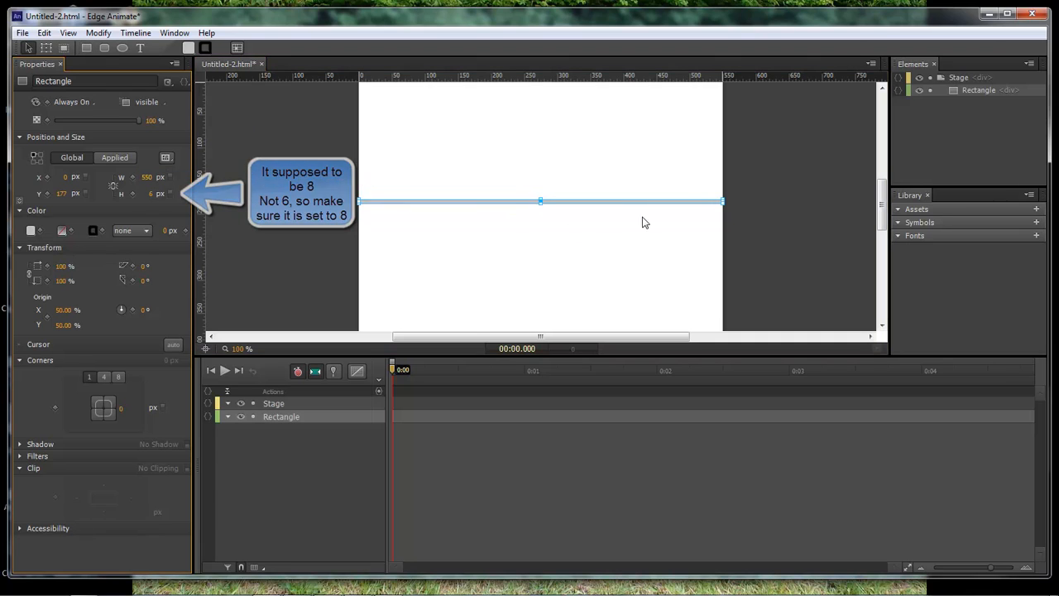
{"action": "left_click", "coordinate": [563, 236]}
{"action": "left_click", "coordinate": [451, 202]}
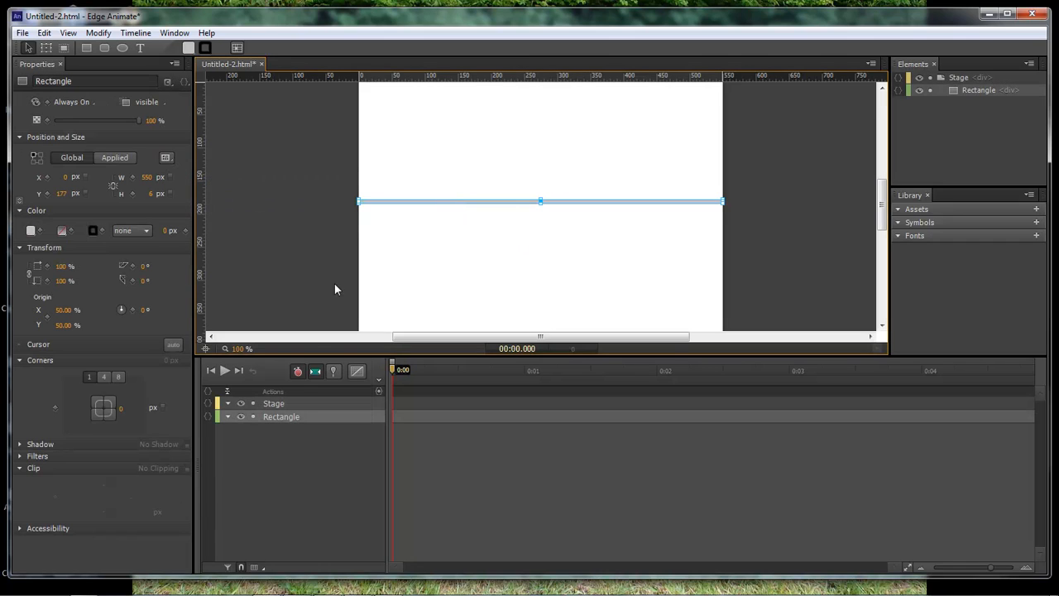
Step: Rename the rectangle element as Holder
{"action": "double_click", "coordinate": [286, 416]}
{"action": "type", "text": "R"}
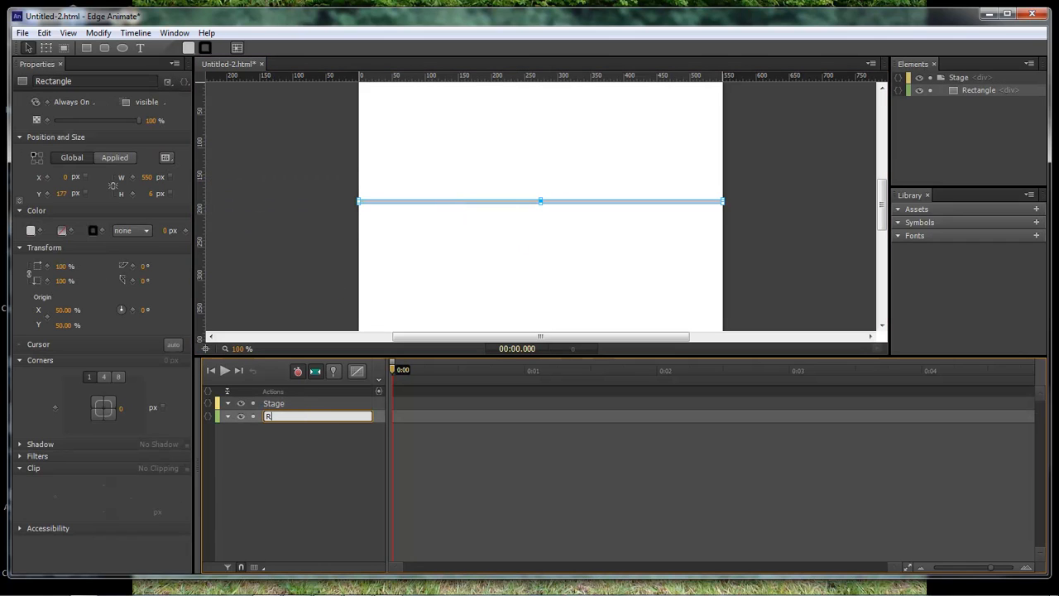
{"action": "type", "text": "Holder"}
{"action": "key", "text": "Return"}
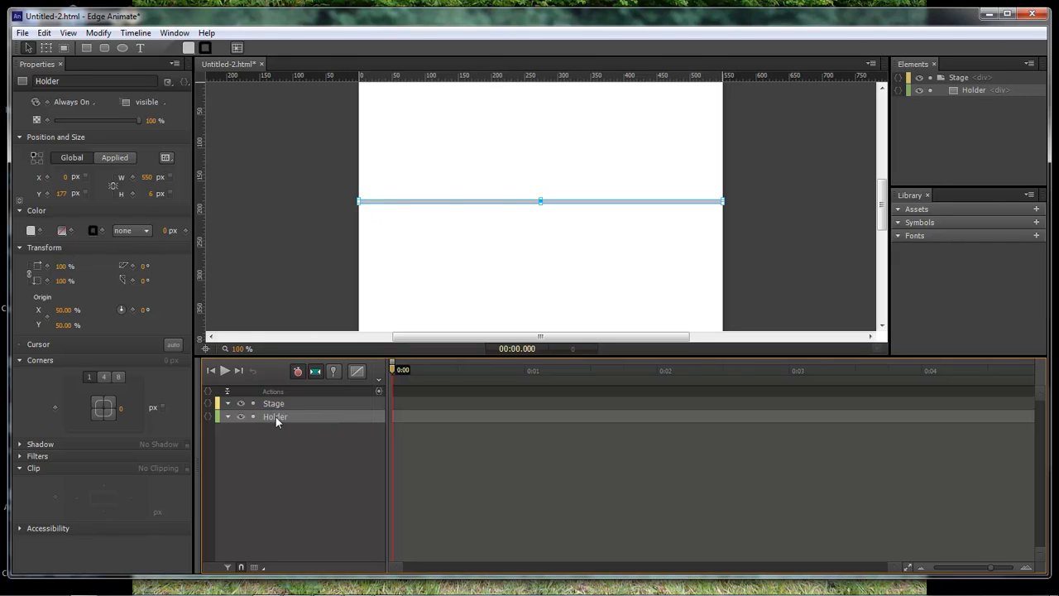
Step: Duplicate the Holder element and rename the copy as Runner
{"action": "key", "text": "ctrl+d"}
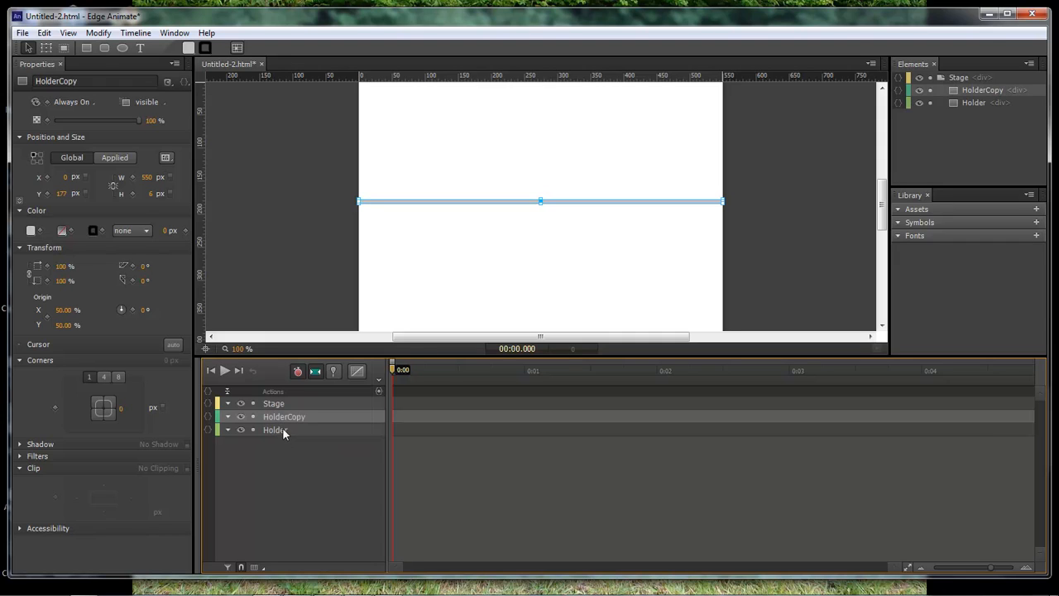
{"action": "double_click", "coordinate": [284, 415]}
{"action": "type", "text": "Runner"}
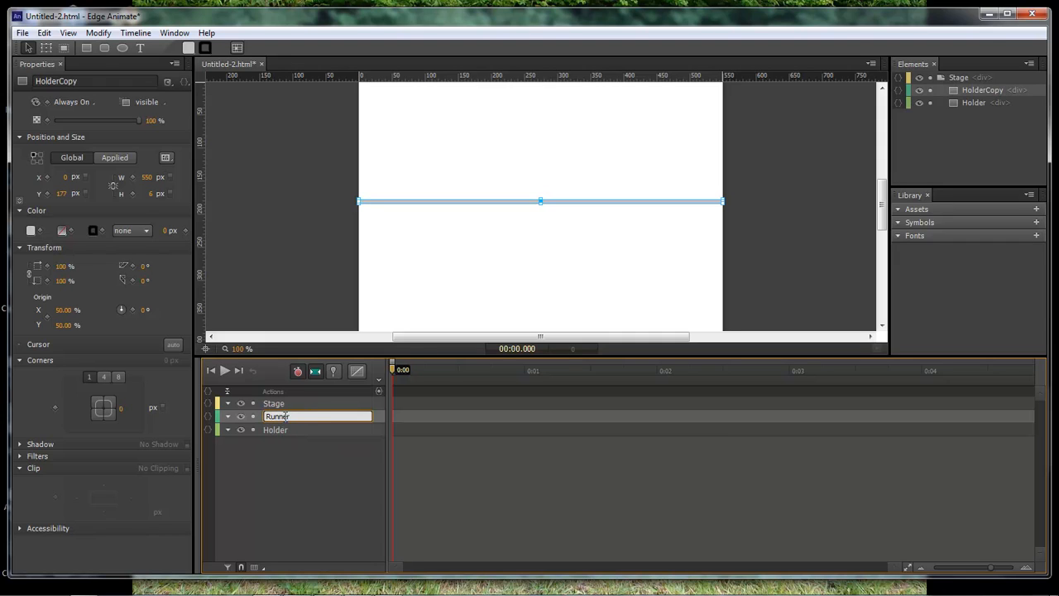
{"action": "key", "text": "Return"}
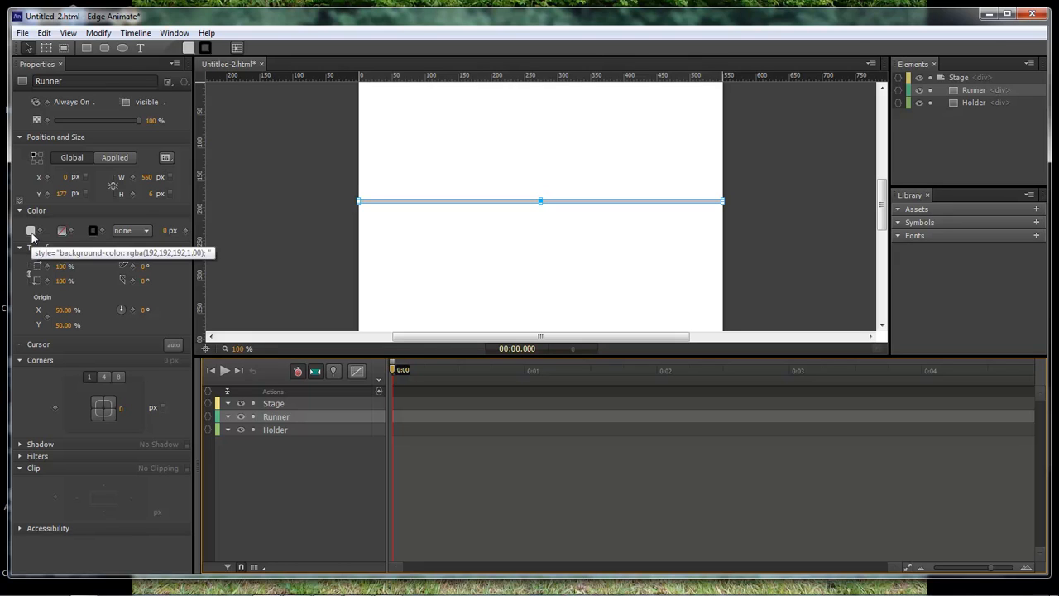
Step: Set the Holder's background color to a near-black gray, rgba(35,34,34,1.00)
{"action": "left_click", "coordinate": [276, 429]}
{"action": "left_click", "coordinate": [31, 230]}
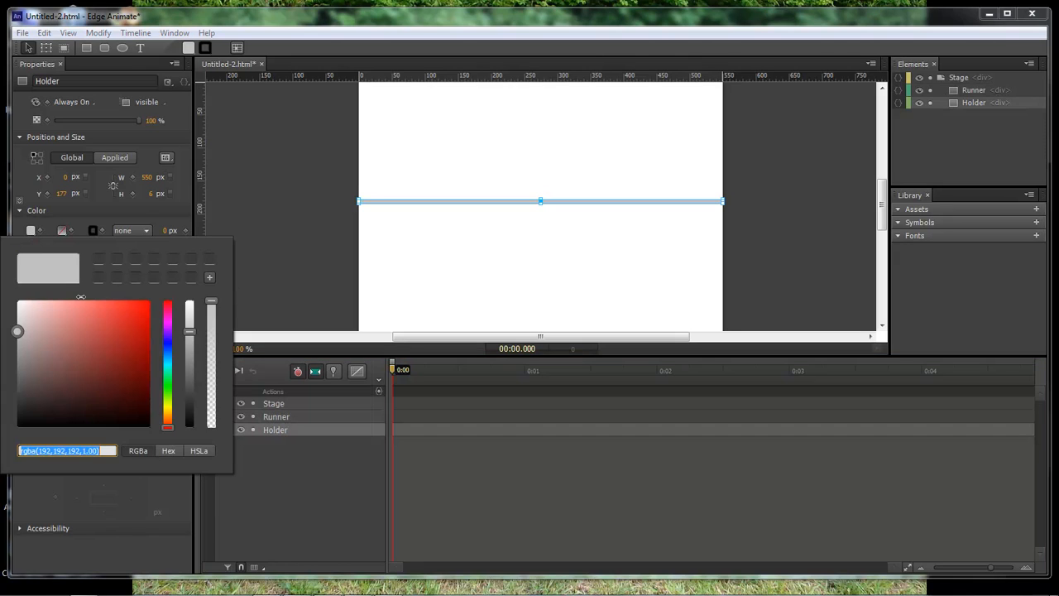
{"action": "left_click", "coordinate": [42, 386]}
{"action": "left_click", "coordinate": [24, 414]}
{"action": "left_click_drag", "start_coordinate": [24, 411], "coordinate": [22, 411]}
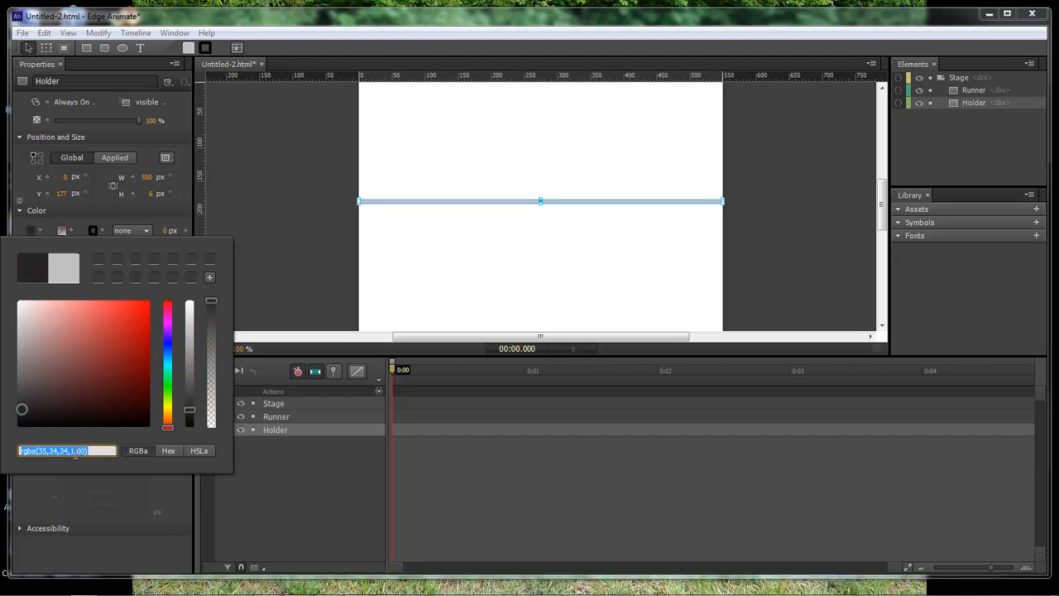
{"action": "left_click", "coordinate": [293, 303]}
Step: Check the Runner's background color value without changing it
{"action": "left_click", "coordinate": [282, 417]}
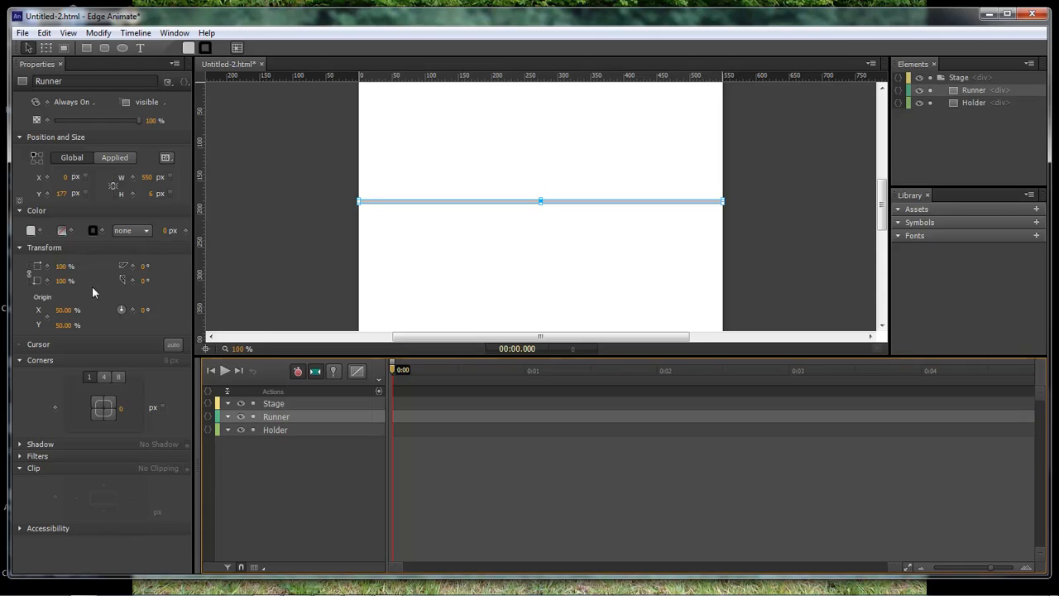
{"action": "left_click", "coordinate": [33, 234]}
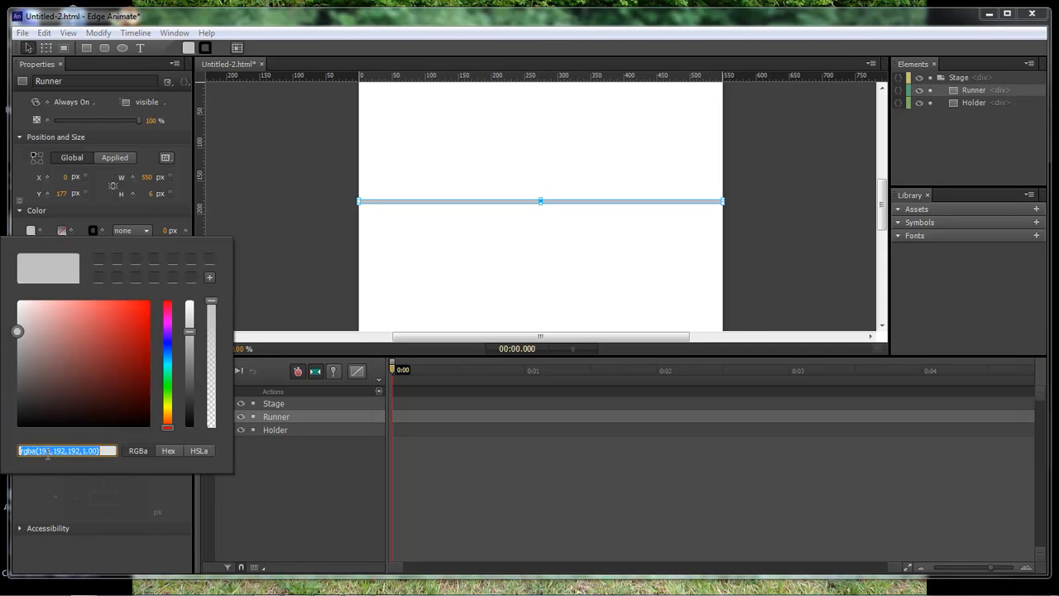
{"action": "left_click", "coordinate": [267, 252]}
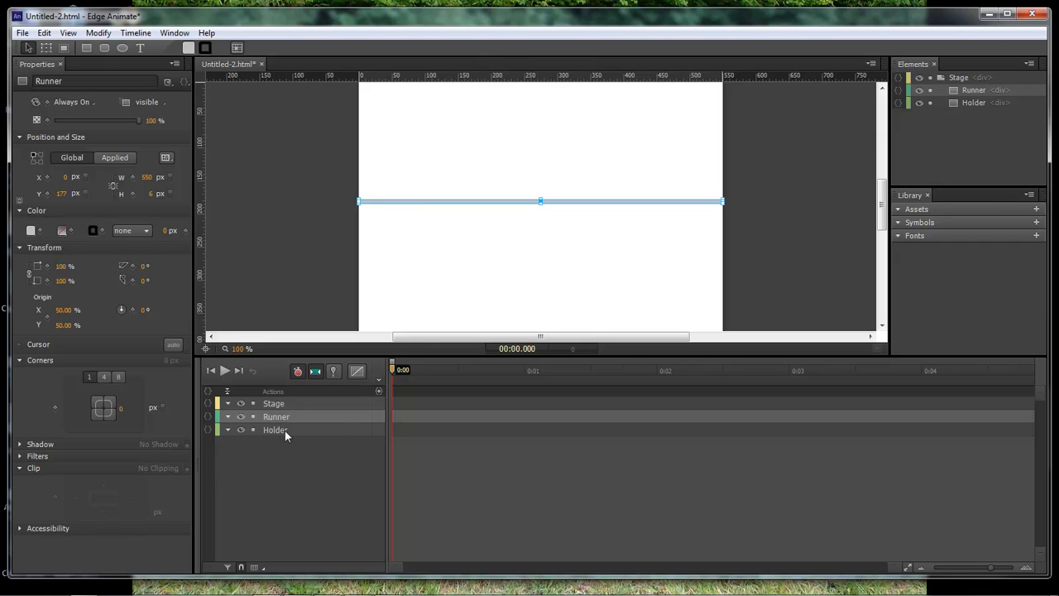
Step: Place the timeline pin at 8 seconds and return the playhead to 0:00 with Runner selected
{"action": "left_click", "coordinate": [394, 372]}
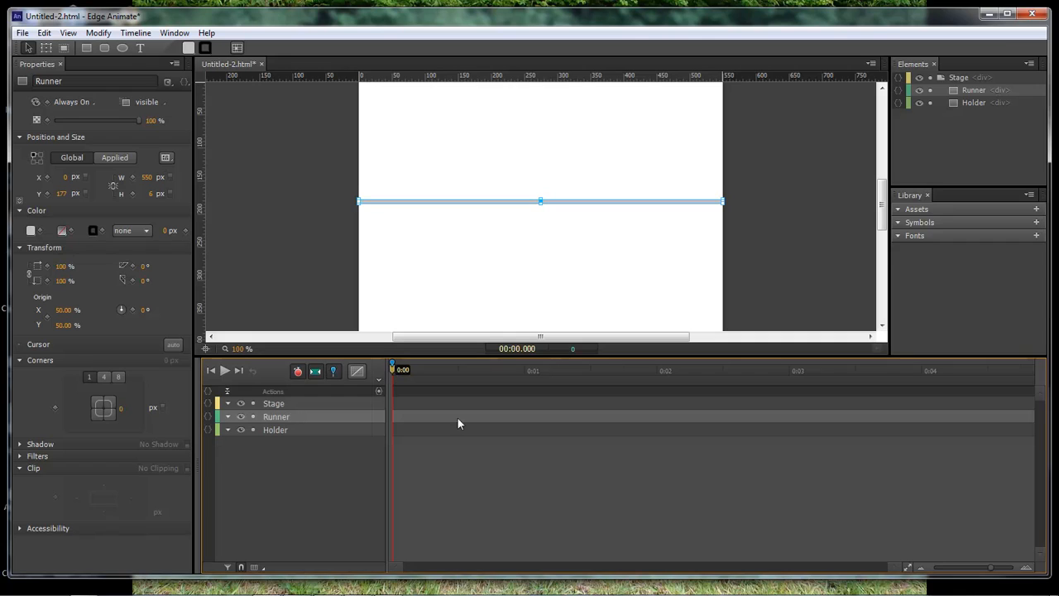
{"action": "left_click_drag", "start_coordinate": [388, 371], "coordinate": [993, 374]}
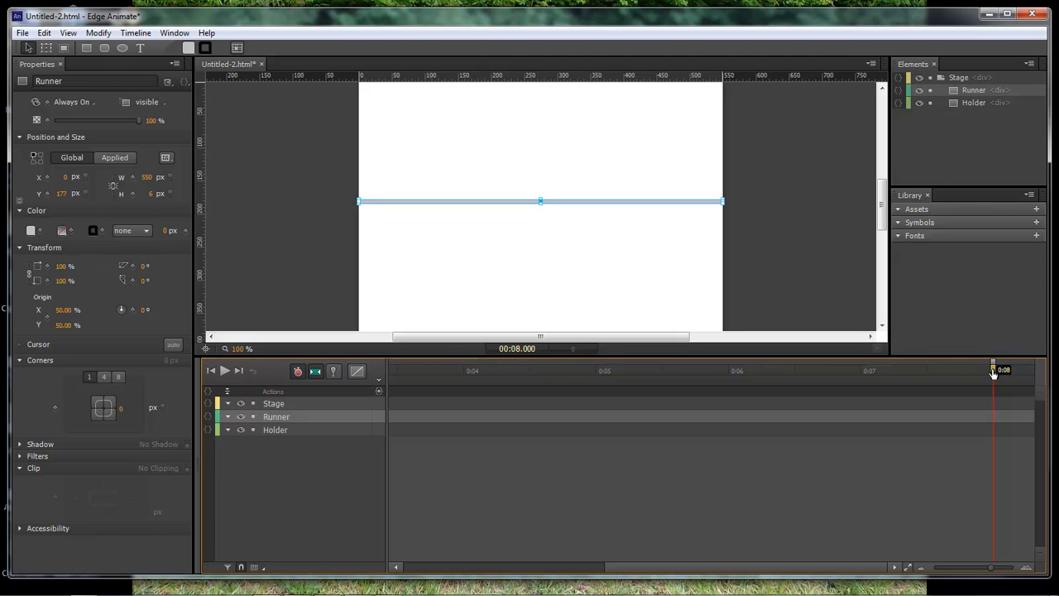
{"action": "key", "text": "p"}
{"action": "left_click_drag", "start_coordinate": [994, 374], "coordinate": [339, 370]}
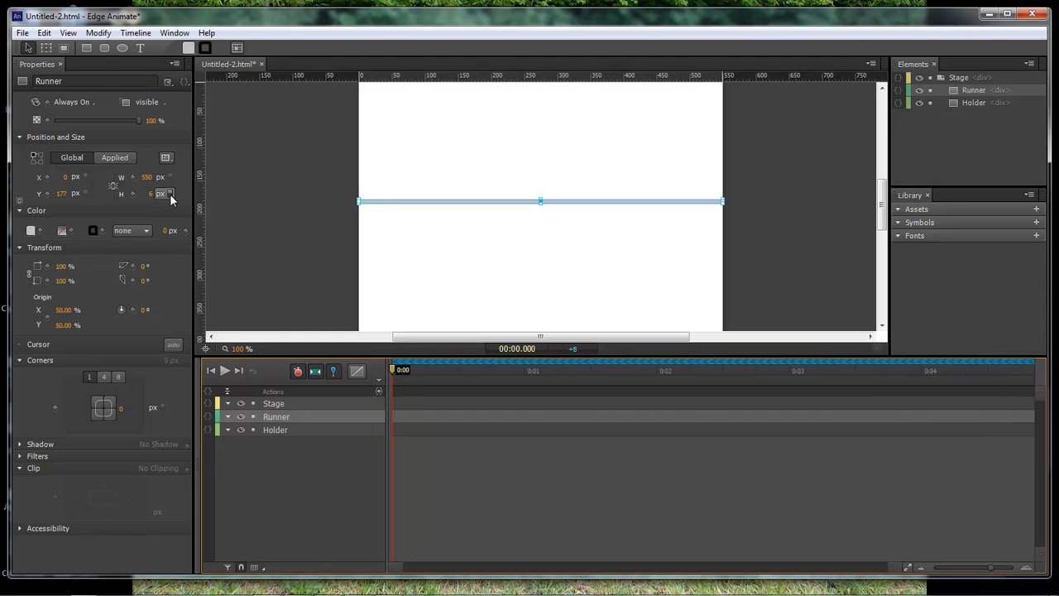
Step: Set the Runner's width to 0 px at 0:00 to animate it over the pinned span, keeping width and height unlinked
{"action": "left_click", "coordinate": [113, 188]}
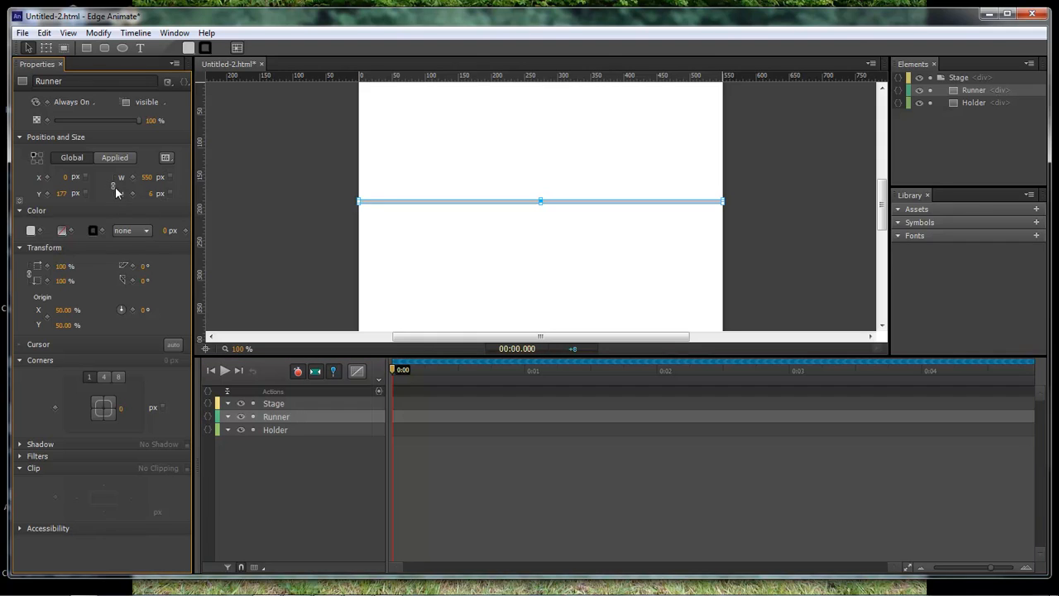
{"action": "left_click", "coordinate": [147, 177]}
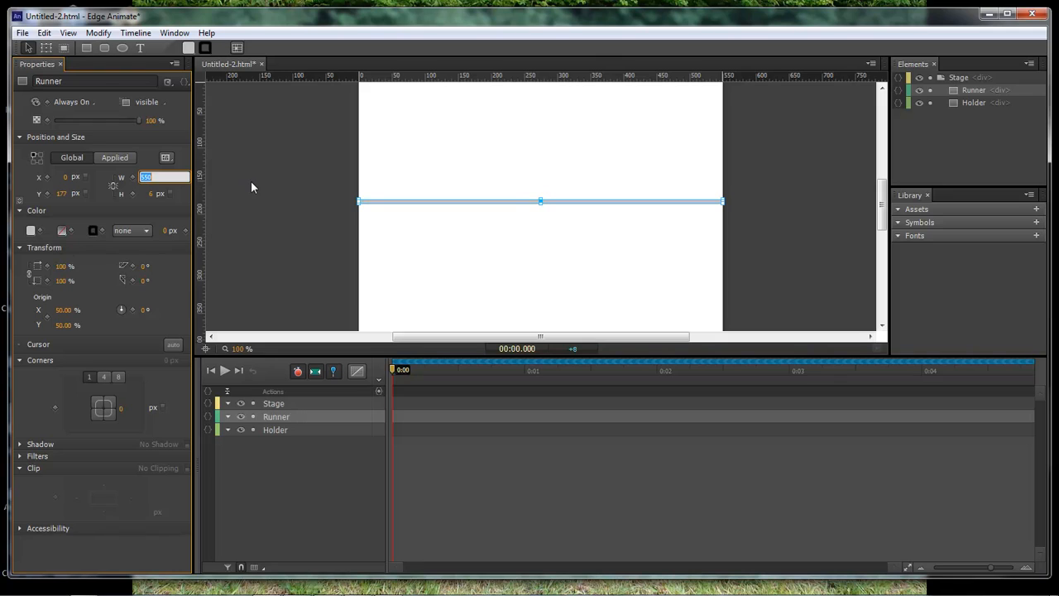
{"action": "type", "text": "0"}
{"action": "key", "text": "Return"}
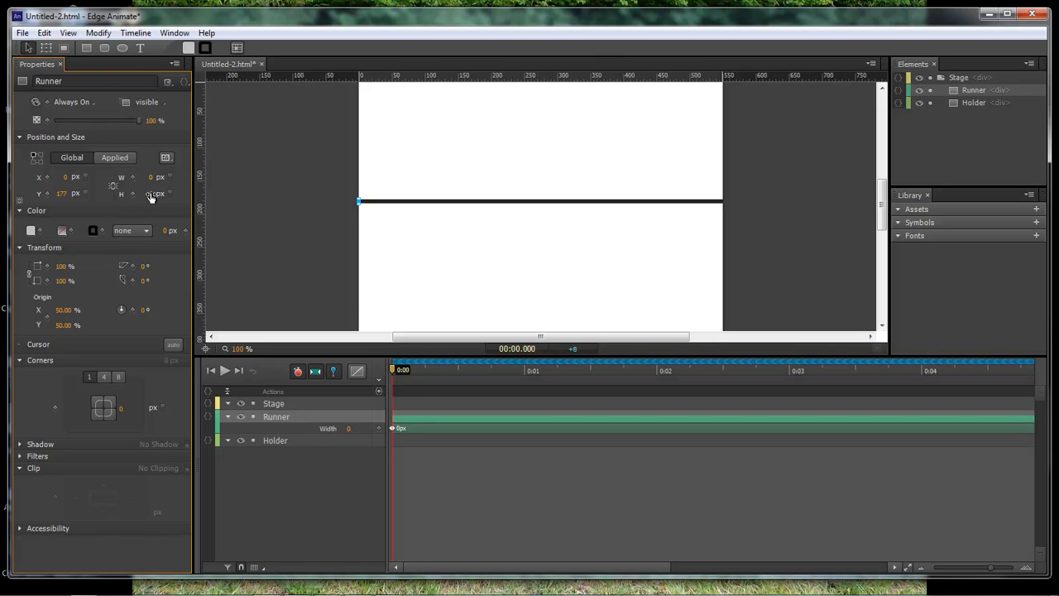
Step: Turn off the timeline pin, Auto-Transition mode and Auto-Keyframe mode
{"action": "double_click", "coordinate": [392, 372]}
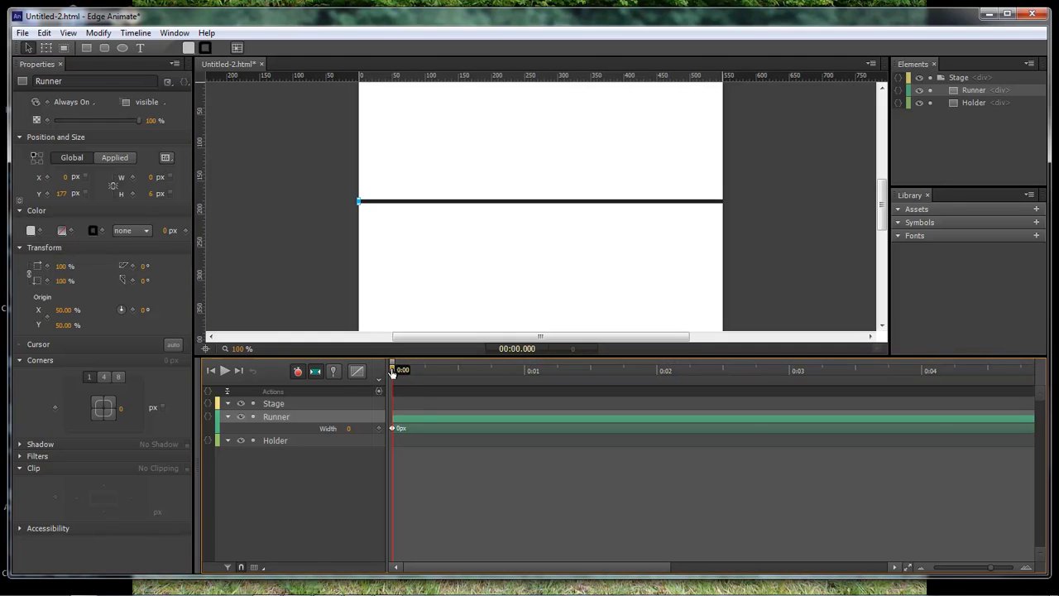
{"action": "left_click", "coordinate": [315, 372]}
{"action": "left_click", "coordinate": [300, 373]}
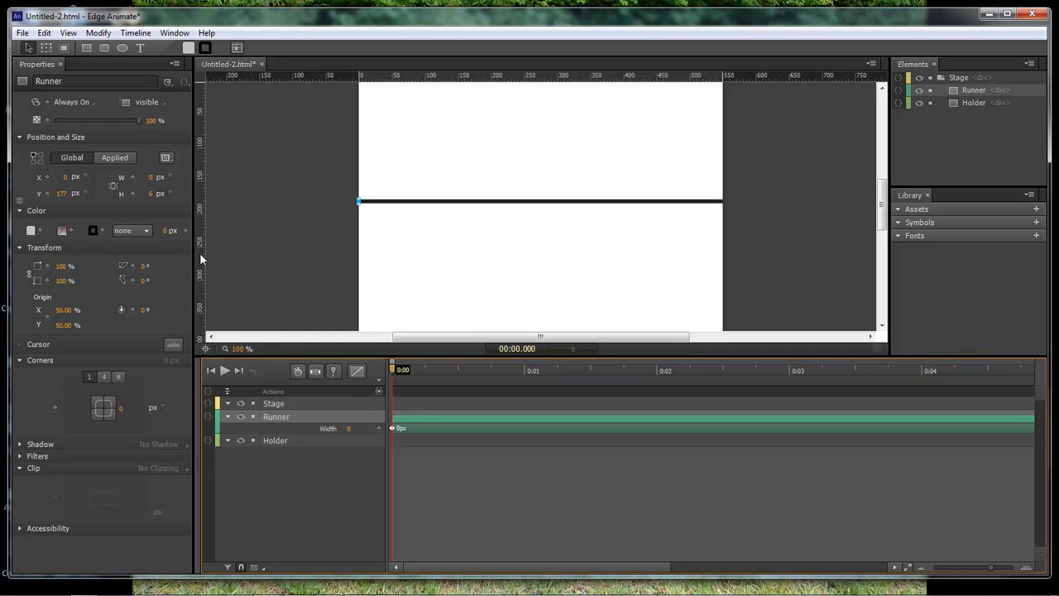
Step: Set the height of both the Runner and the Holder to 8 px and deselect them
{"action": "left_click", "coordinate": [151, 195]}
{"action": "type", "text": "8"}
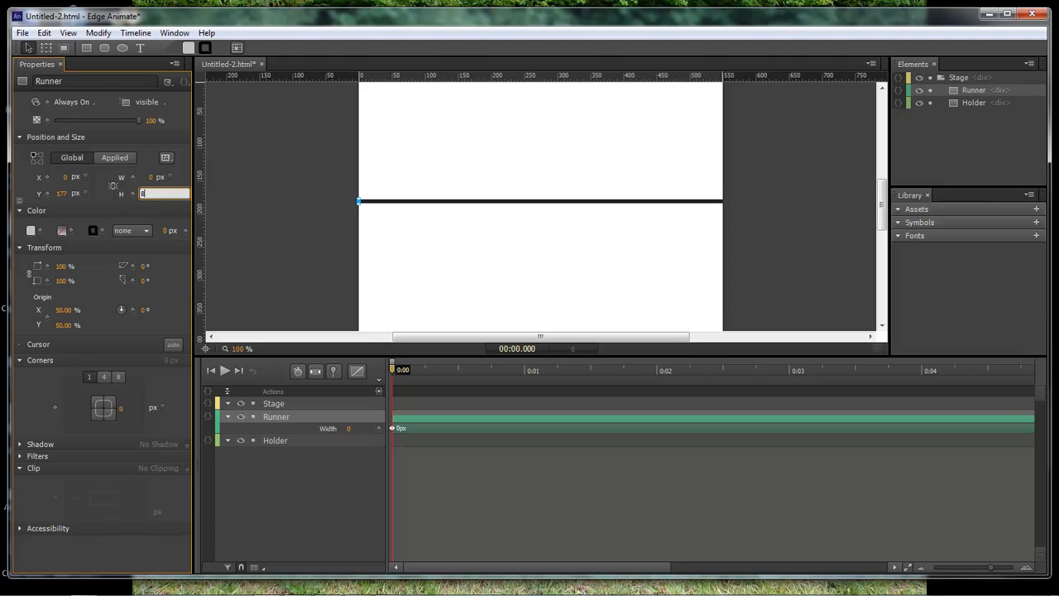
{"action": "key", "text": "Return"}
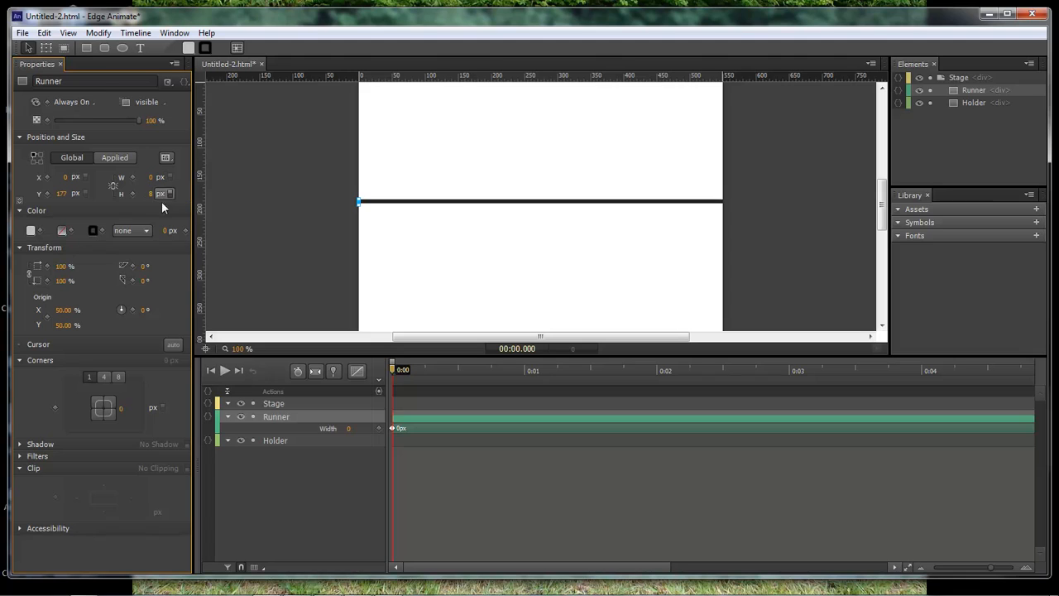
{"action": "left_click", "coordinate": [278, 441]}
{"action": "left_click", "coordinate": [150, 196]}
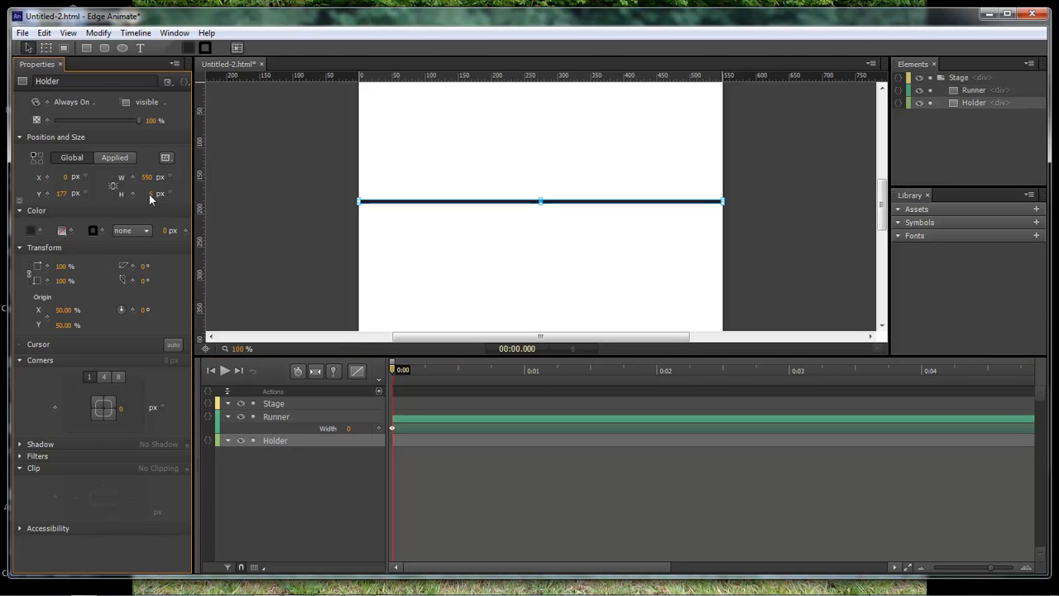
{"action": "type", "text": "8"}
{"action": "key", "text": "Return"}
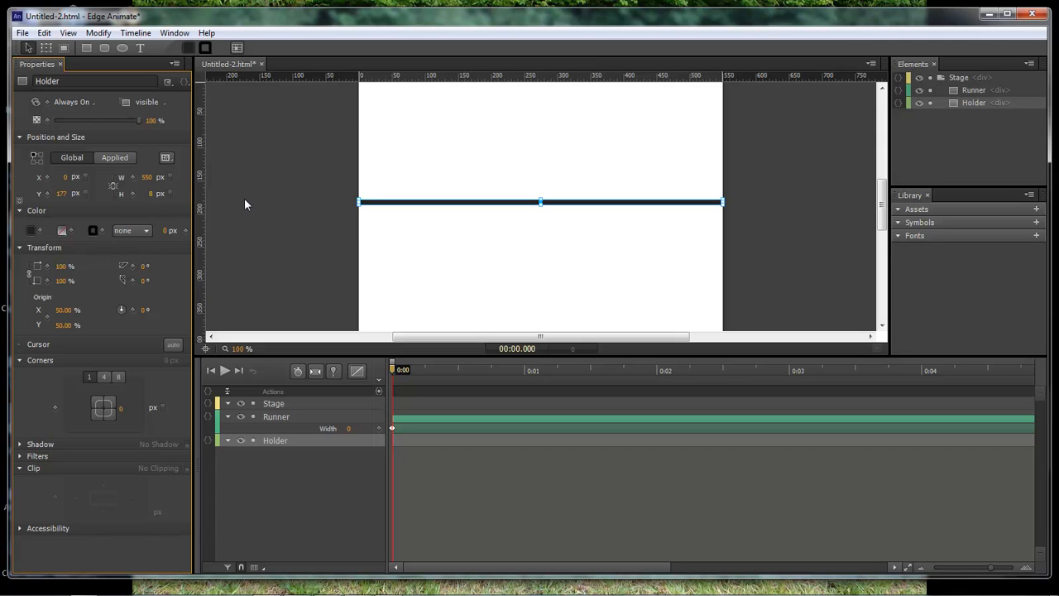
{"action": "left_click", "coordinate": [328, 276]}
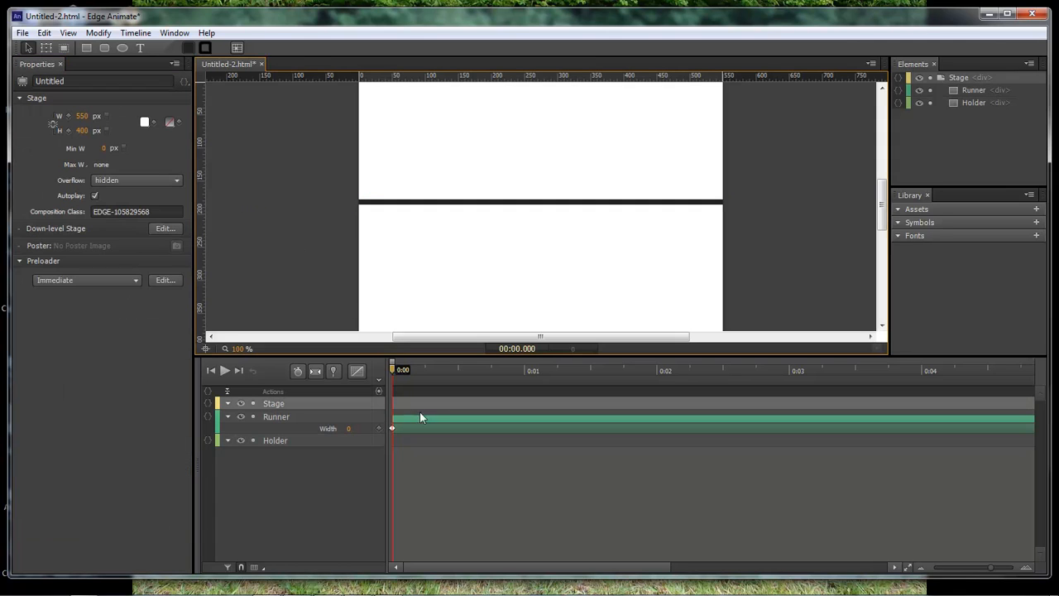
Step: Scrub through the timeline to preview the Runner's width animation and return the playhead to 0:00
{"action": "left_click", "coordinate": [393, 373]}
{"action": "left_click_drag", "start_coordinate": [394, 372], "coordinate": [894, 370]}
{"action": "left_click_drag", "start_coordinate": [780, 374], "coordinate": [389, 369]}
{"action": "left_click", "coordinate": [300, 229]}
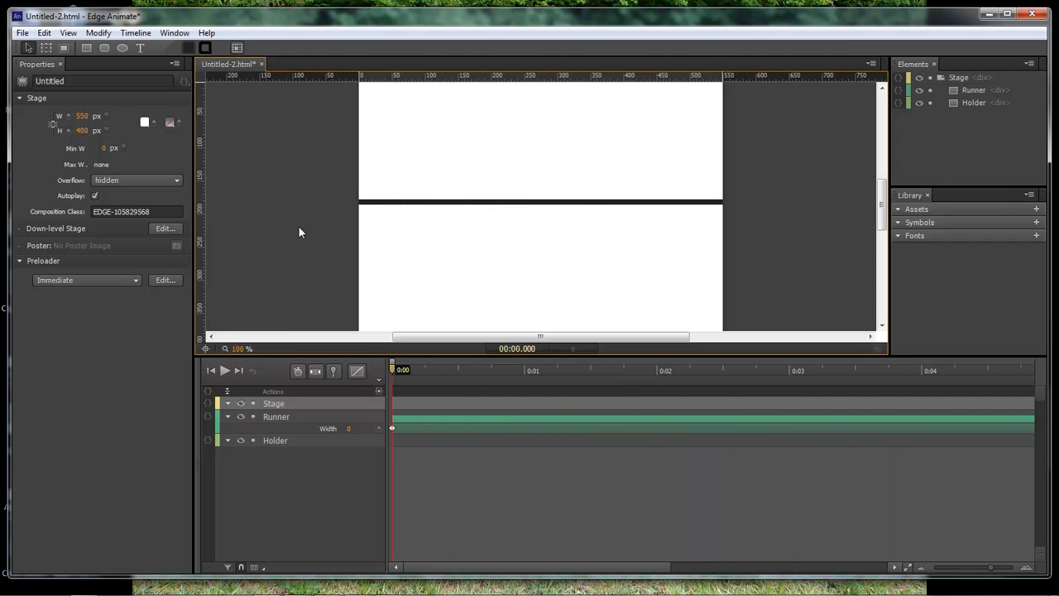
Step: Play the Runner animation briefly, stop it, and insert a timeline label named One at 0:01
{"action": "key", "text": "space"}
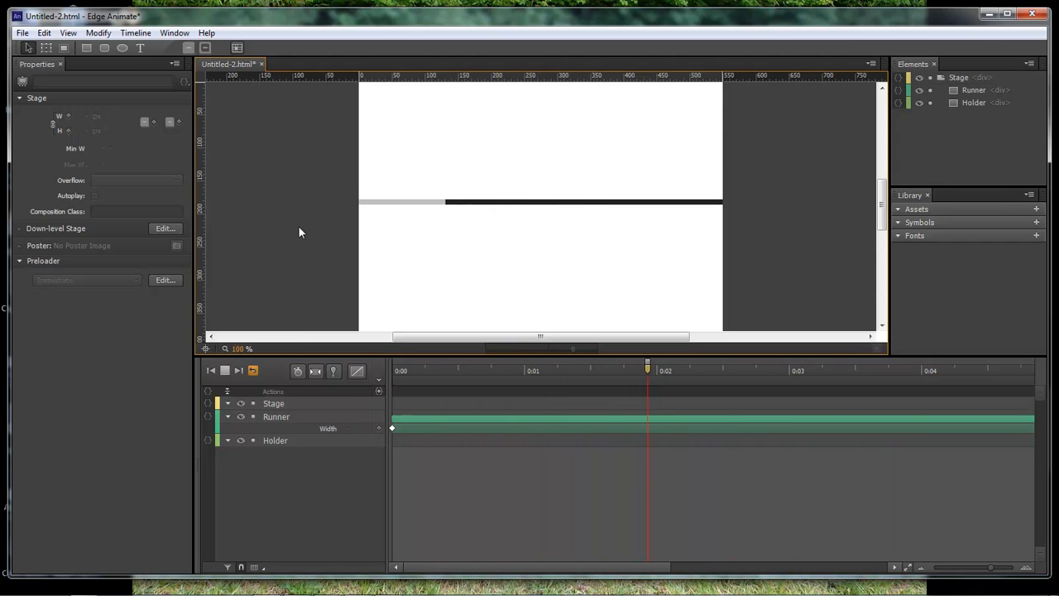
{"action": "key", "text": "space"}
{"action": "left_click_drag", "start_coordinate": [701, 377], "coordinate": [525, 374]}
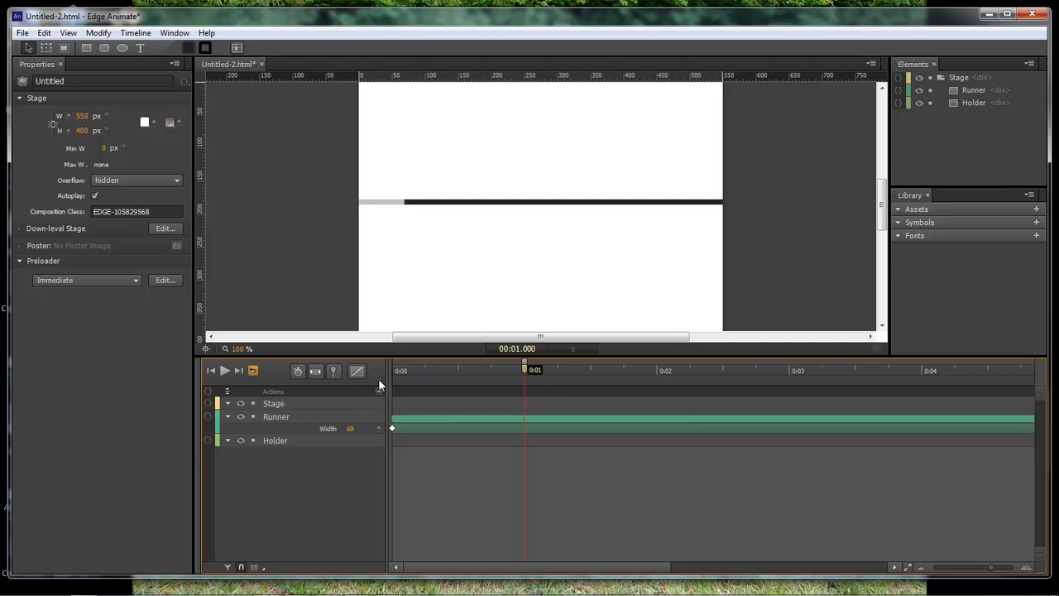
{"action": "key", "text": "ctrl+l"}
{"action": "type", "text": "One"}
{"action": "key", "text": "Return"}
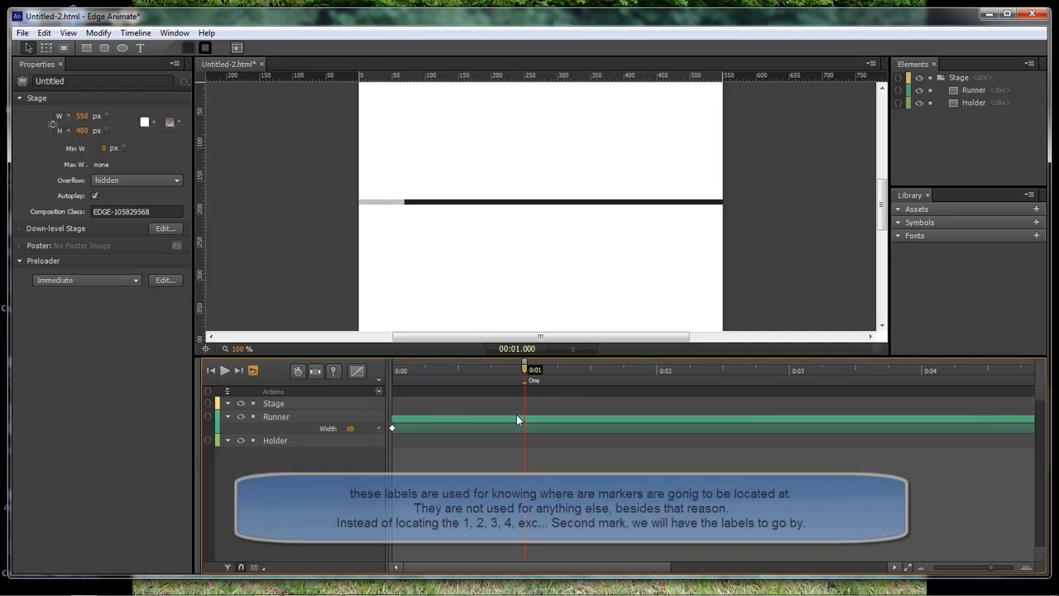
Step: Insert the timeline labels Two at 0:02 and Three at 0:03
{"action": "left_click_drag", "start_coordinate": [524, 373], "coordinate": [653, 376]}
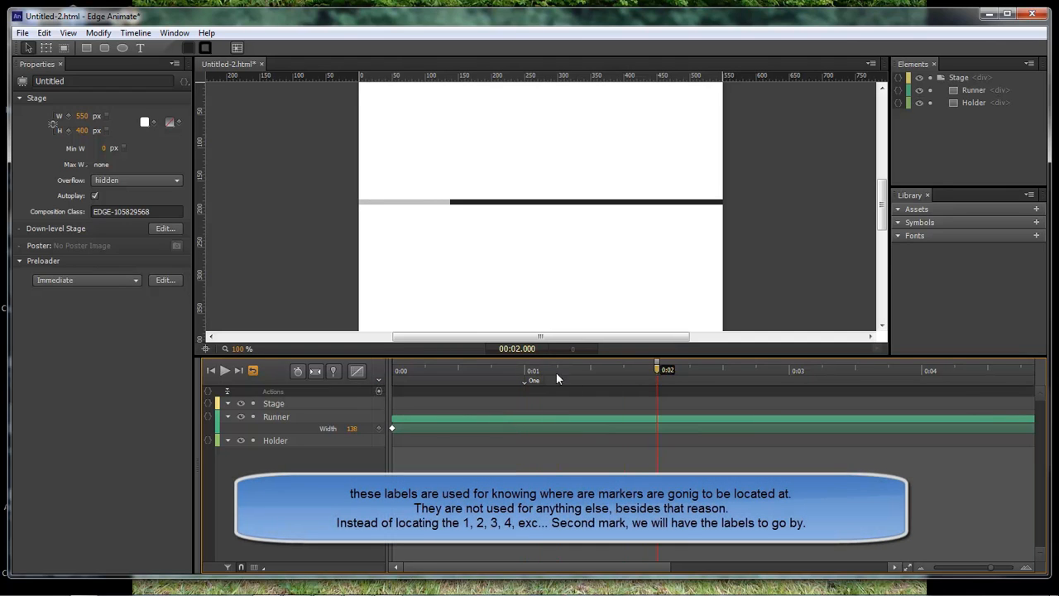
{"action": "left_click", "coordinate": [378, 390]}
{"action": "type", "text": "T"}
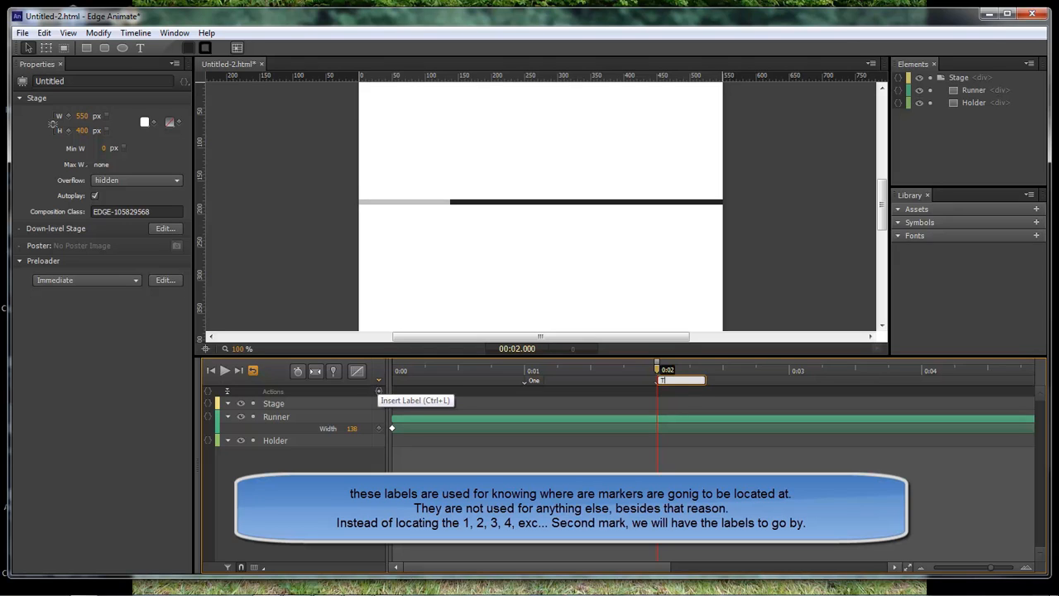
{"action": "type", "text": "wo"}
{"action": "key", "text": "Return"}
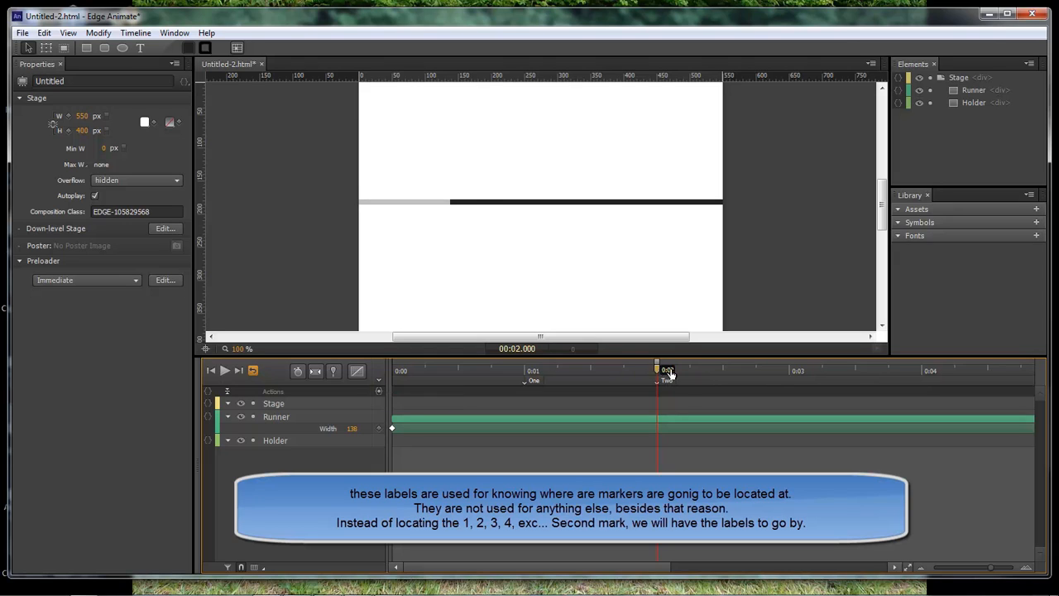
{"action": "left_click_drag", "start_coordinate": [659, 371], "coordinate": [793, 371]}
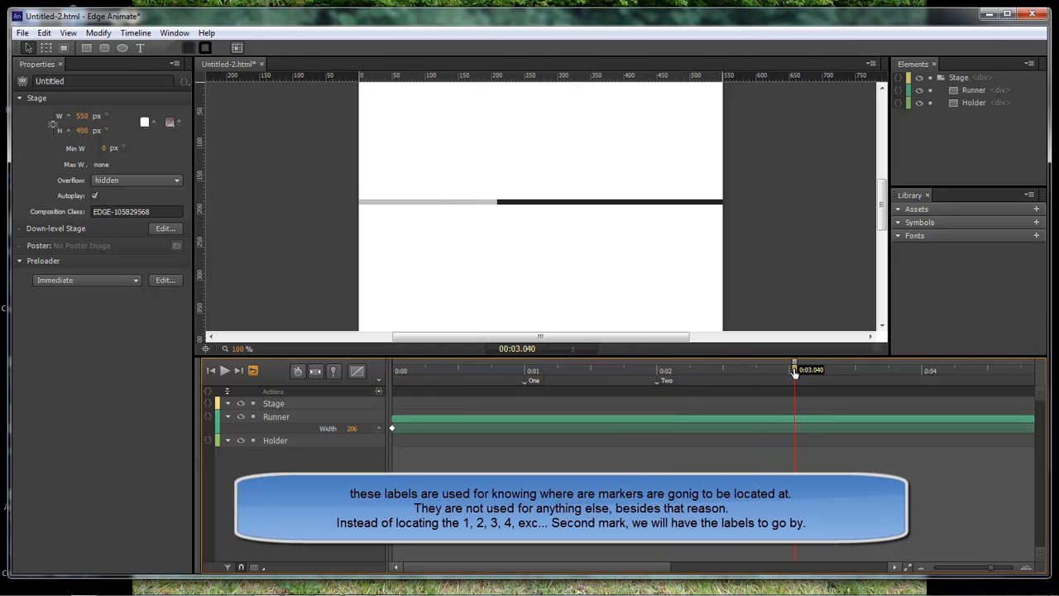
{"action": "left_click", "coordinate": [378, 380]}
{"action": "type", "text": "Three"}
{"action": "key", "text": "Return"}
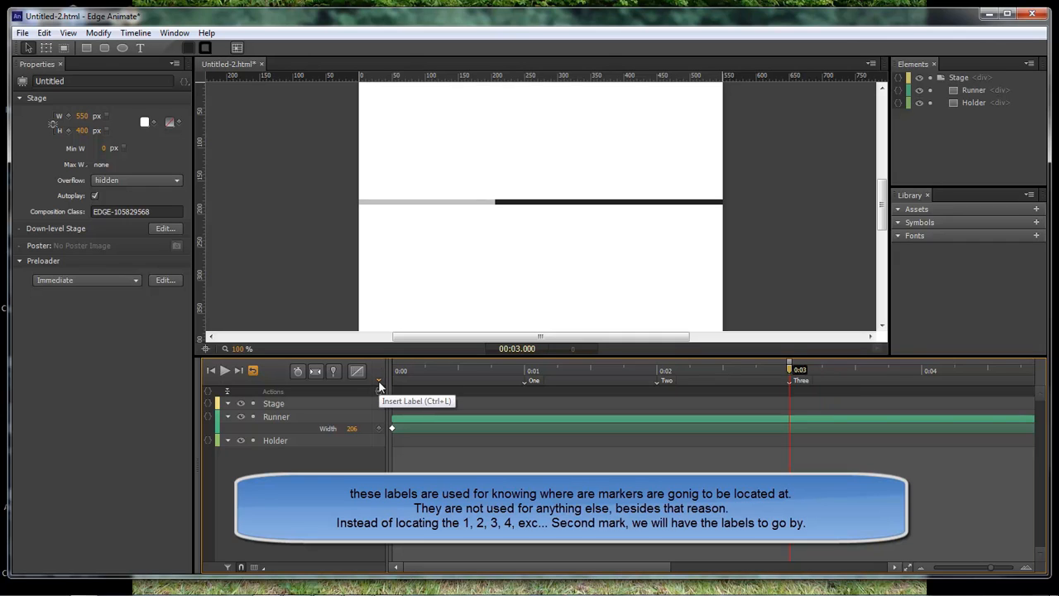
Step: Insert the timeline labels Four at 0:04 and Five at 0:05
{"action": "left_click_drag", "start_coordinate": [569, 562], "coordinate": [684, 567]}
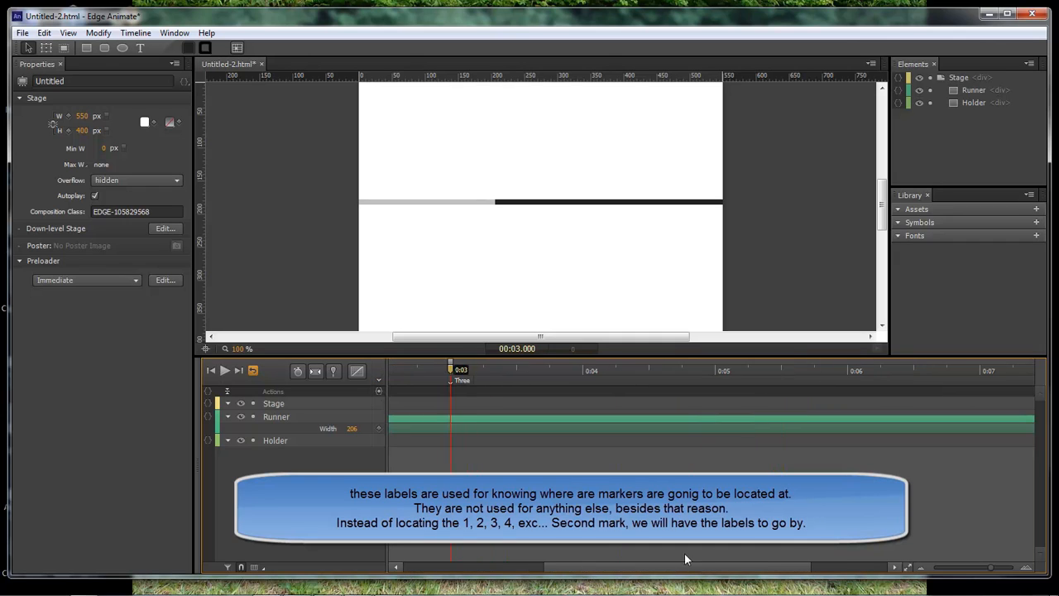
{"action": "left_click_drag", "start_coordinate": [452, 373], "coordinate": [583, 371]}
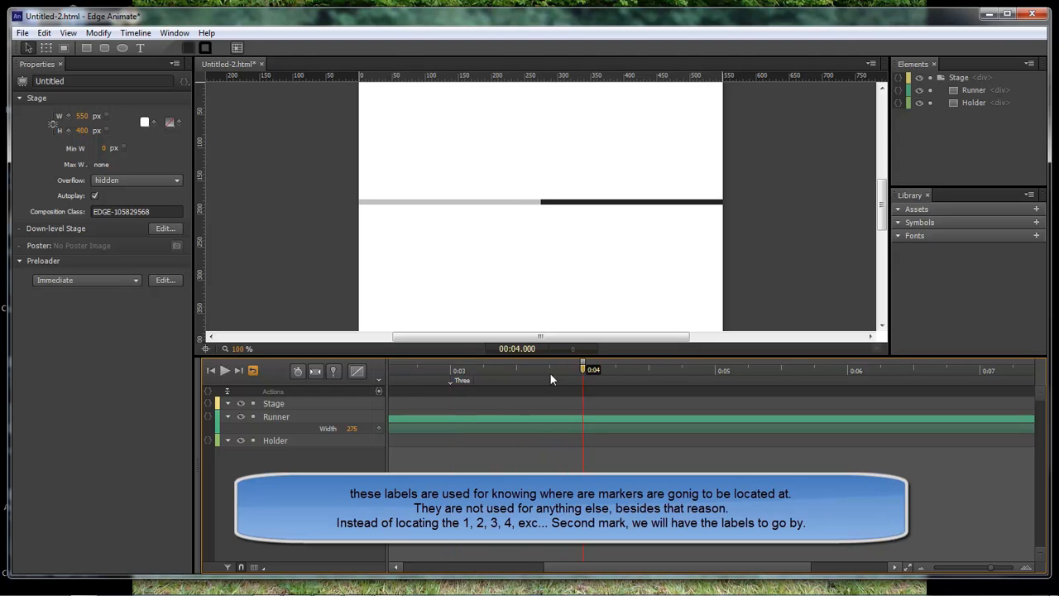
{"action": "left_click", "coordinate": [379, 383]}
{"action": "type", "text": "Four"}
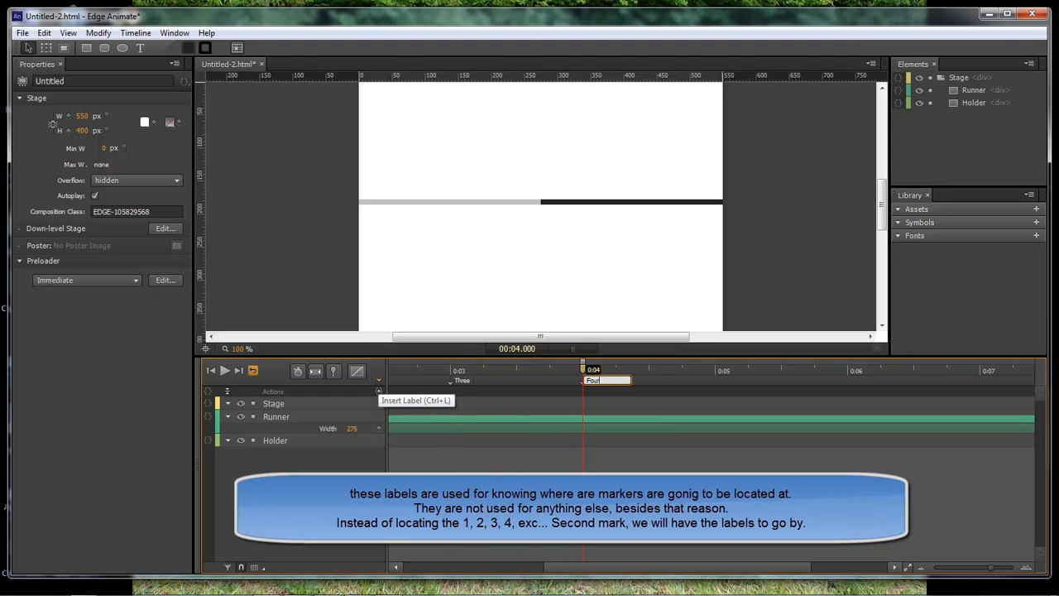
{"action": "key", "text": "Return"}
{"action": "left_click_drag", "start_coordinate": [582, 371], "coordinate": [716, 371]}
{"action": "left_click", "coordinate": [379, 383]}
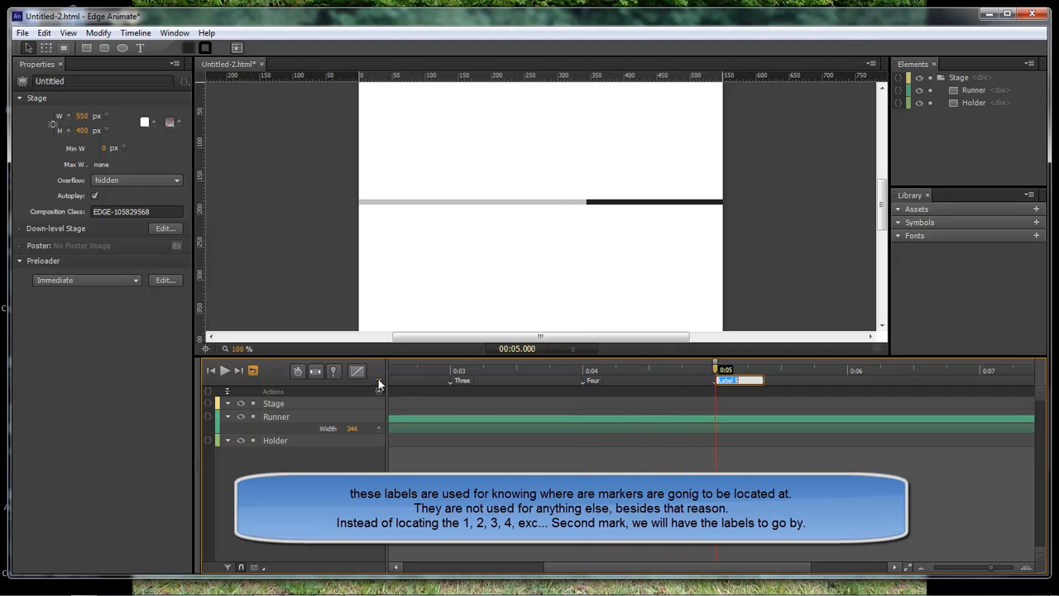
{"action": "type", "text": "Five"}
{"action": "key", "text": "Return"}
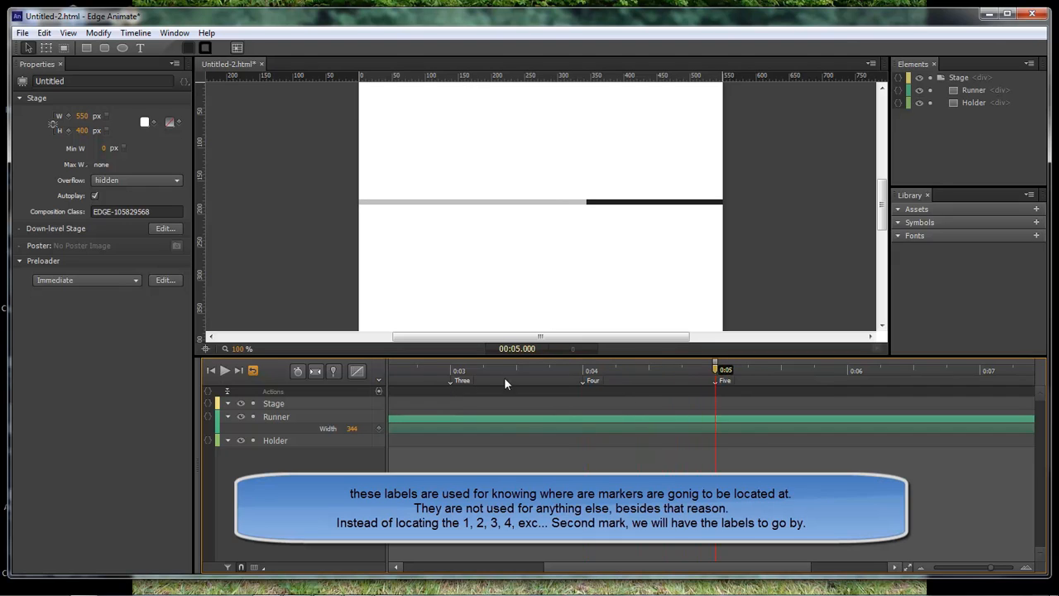
Step: Insert the timeline labels Six at 0:06 and Seven at 0:07
{"action": "left_click_drag", "start_coordinate": [716, 370], "coordinate": [848, 370]}
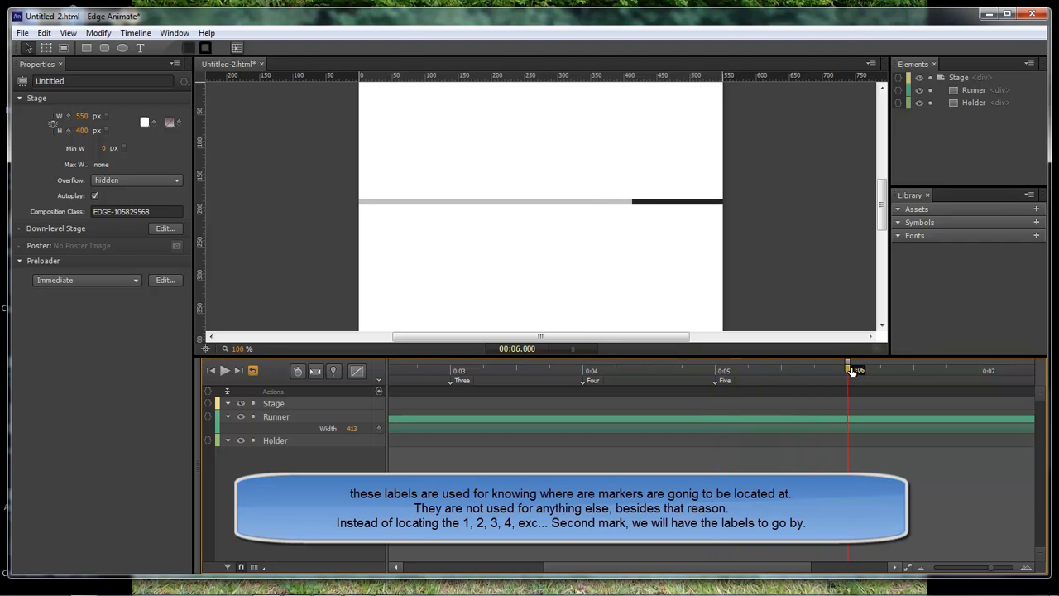
{"action": "left_click", "coordinate": [380, 384]}
{"action": "type", "text": "Six"}
{"action": "key", "text": "Return"}
{"action": "left_click_drag", "start_coordinate": [849, 370], "coordinate": [980, 371]}
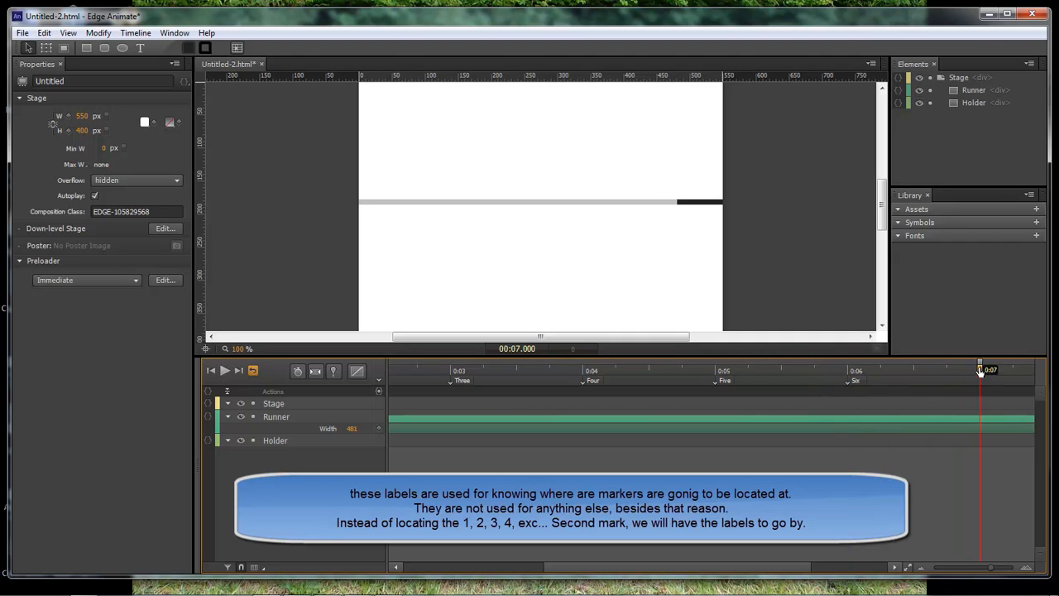
{"action": "left_click", "coordinate": [380, 382]}
{"action": "type", "text": "Seven"}
{"action": "key", "text": "Return"}
Step: Insert a timeline label named Eight at 0:08, where the Runner's width animation ends
{"action": "left_click_drag", "start_coordinate": [745, 565], "coordinate": [822, 567]}
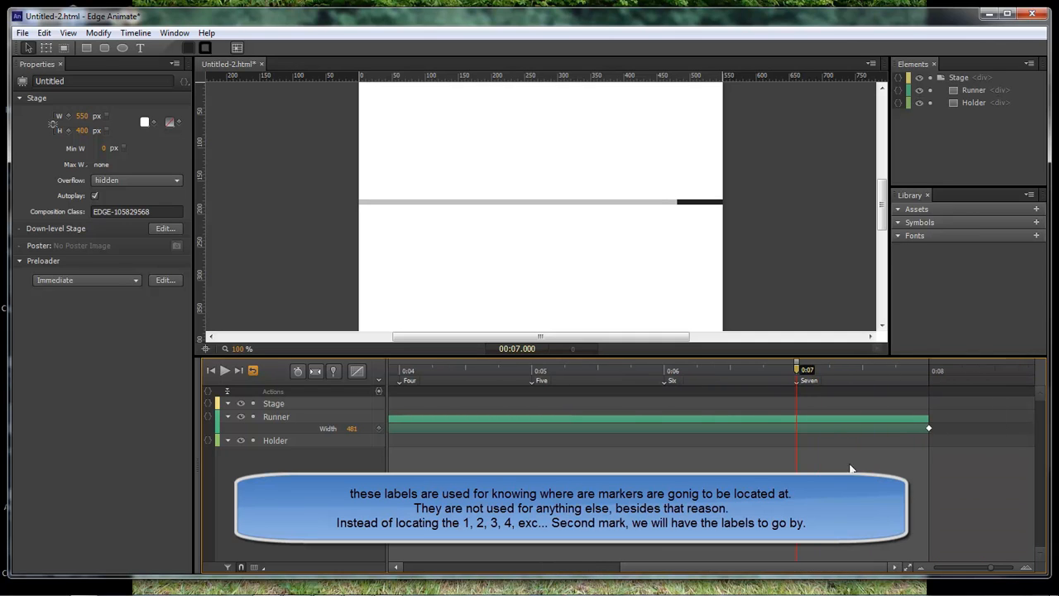
{"action": "left_click", "coordinate": [929, 370]}
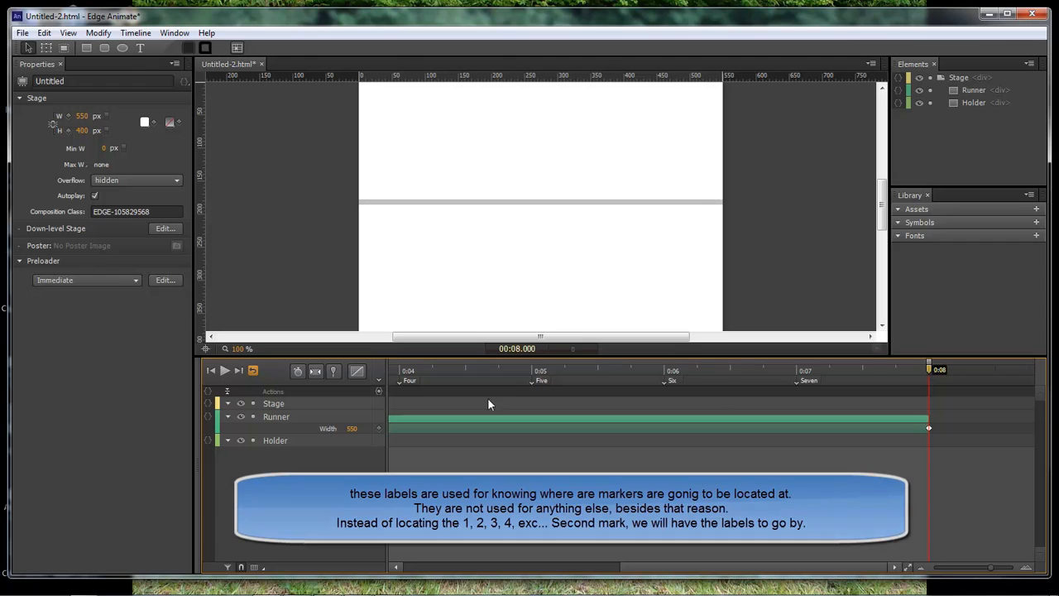
{"action": "left_click", "coordinate": [378, 380]}
{"action": "type", "text": "E"}
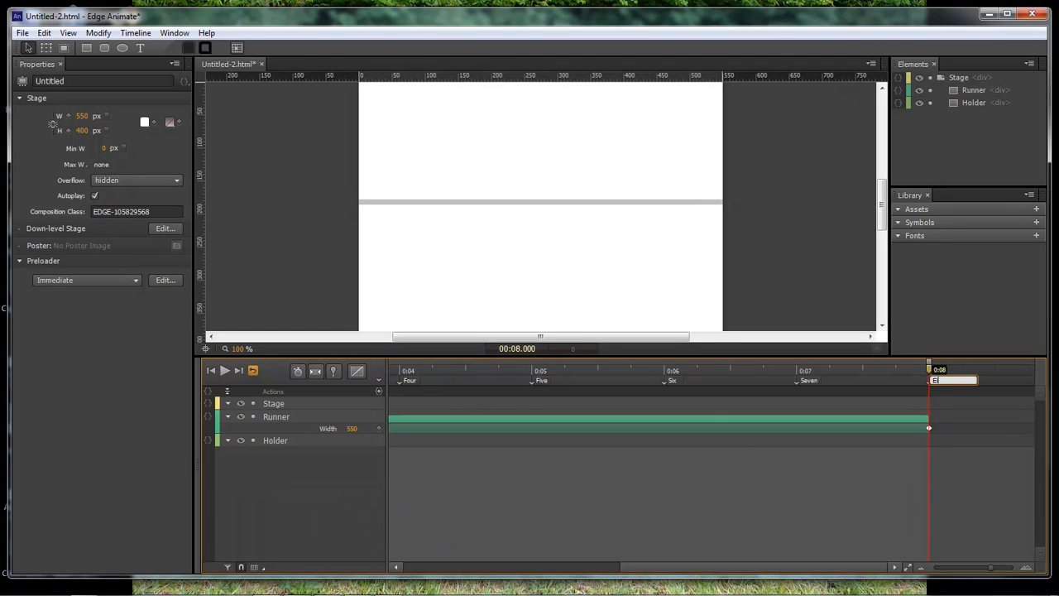
{"action": "type", "text": "ight"}
{"action": "key", "text": "Return"}
Step: Add a timeline trigger with the Stop action at 0:08.250, just past the Eight label
{"action": "left_click_drag", "start_coordinate": [936, 371], "coordinate": [964, 374]}
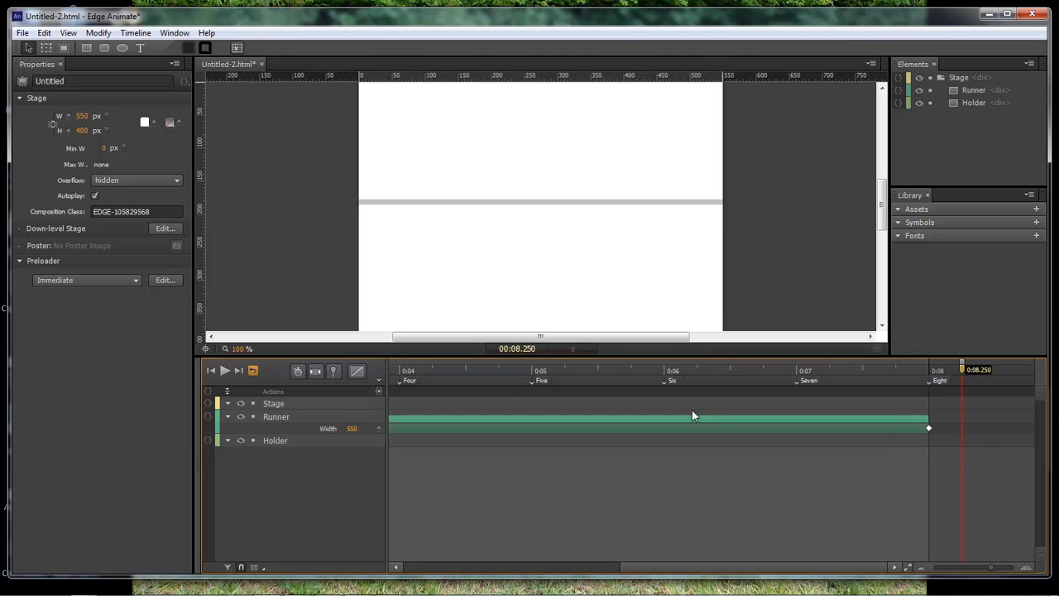
{"action": "left_click", "coordinate": [380, 392]}
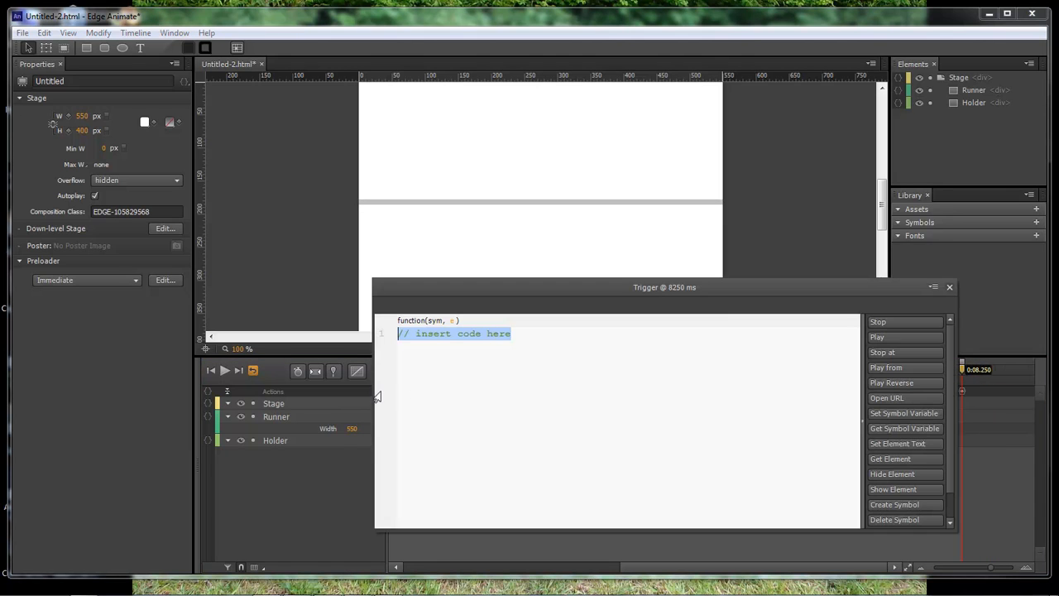
{"action": "left_click", "coordinate": [901, 325]}
{"action": "left_click", "coordinate": [950, 287]}
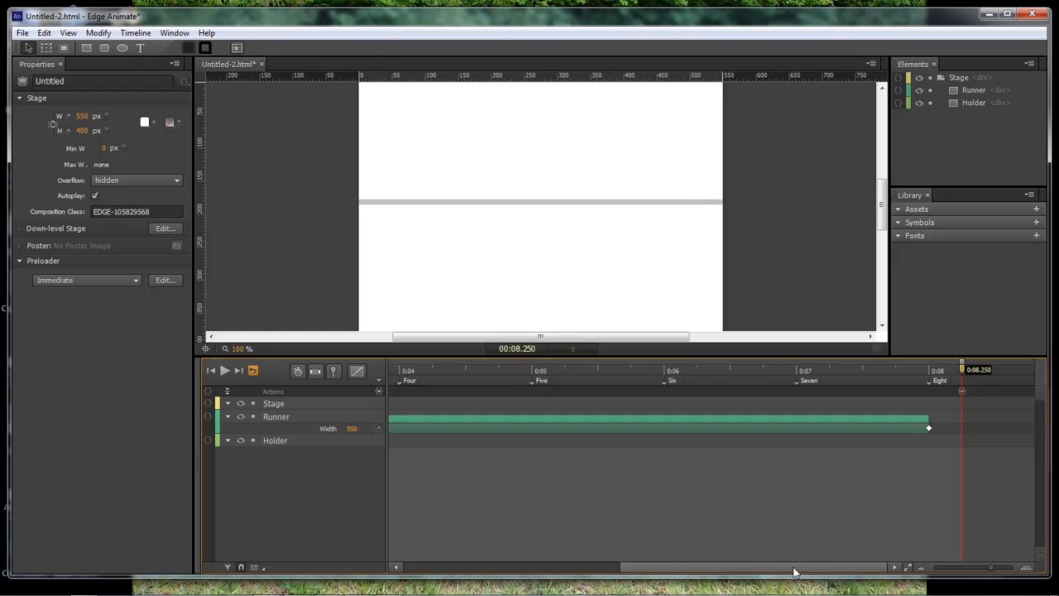
Step: Insert the timeline labels LOne at 0:09 and LTwo at 0:10
{"action": "left_click_drag", "start_coordinate": [965, 370], "coordinate": [650, 369]}
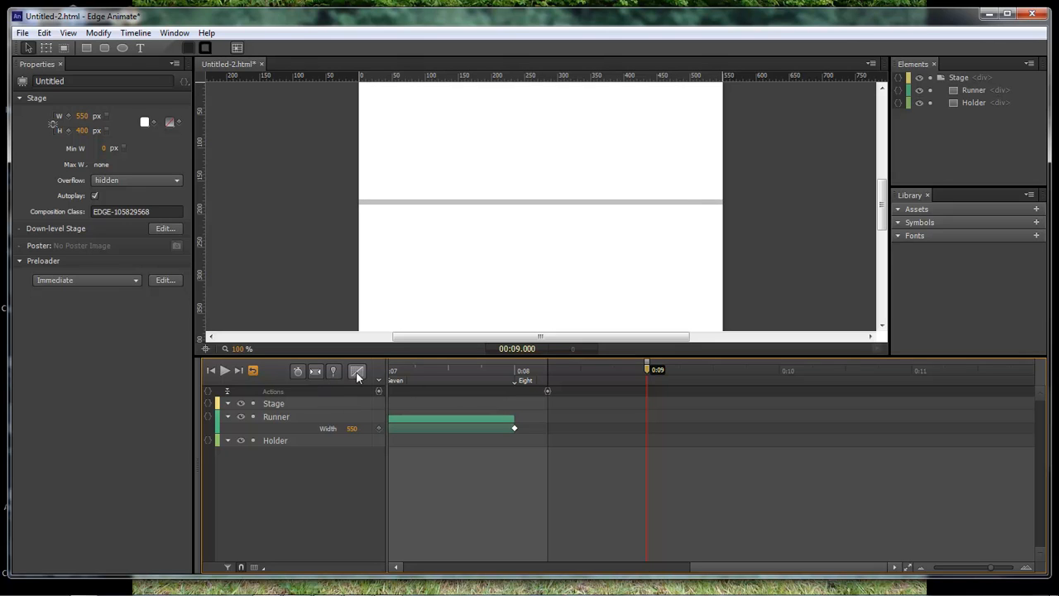
{"action": "key", "text": "ctrl+l"}
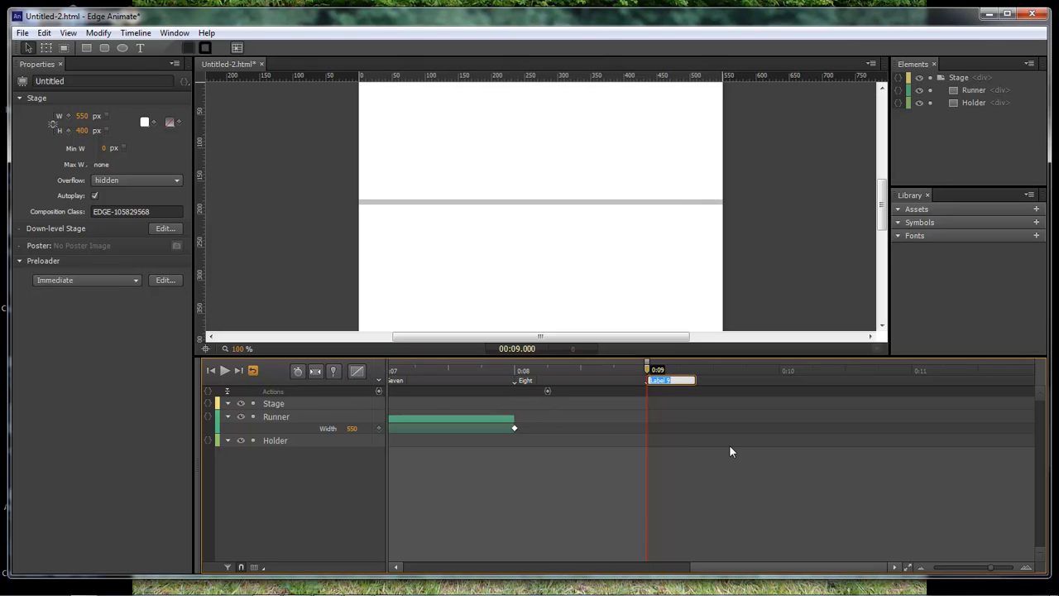
{"action": "type", "text": "LOne"}
{"action": "key", "text": "Return"}
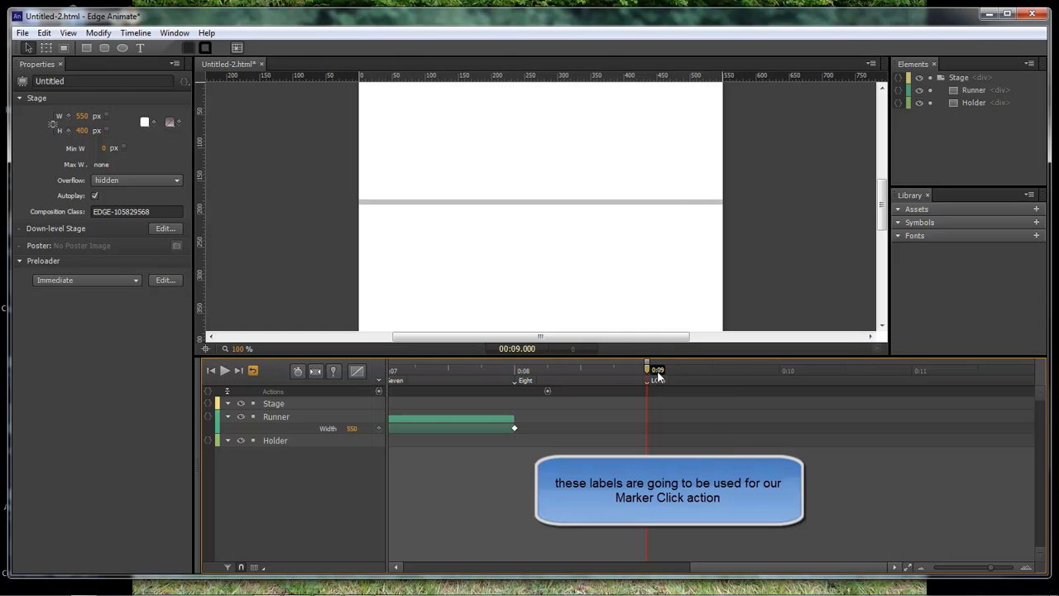
{"action": "left_click_drag", "start_coordinate": [649, 370], "coordinate": [779, 370]}
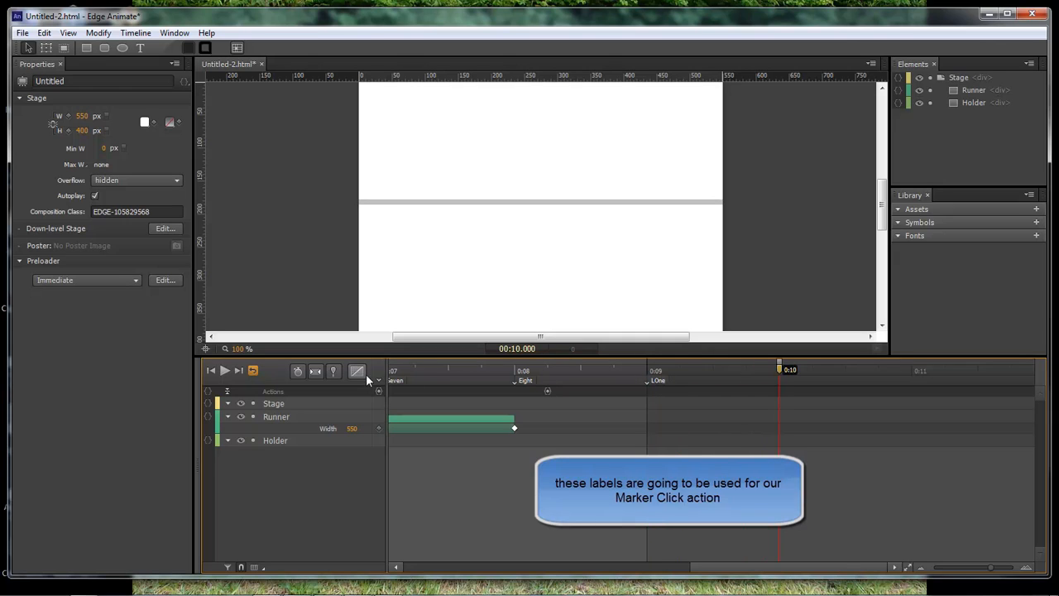
{"action": "key", "text": "ctrl+l"}
{"action": "type", "text": "LTw"}
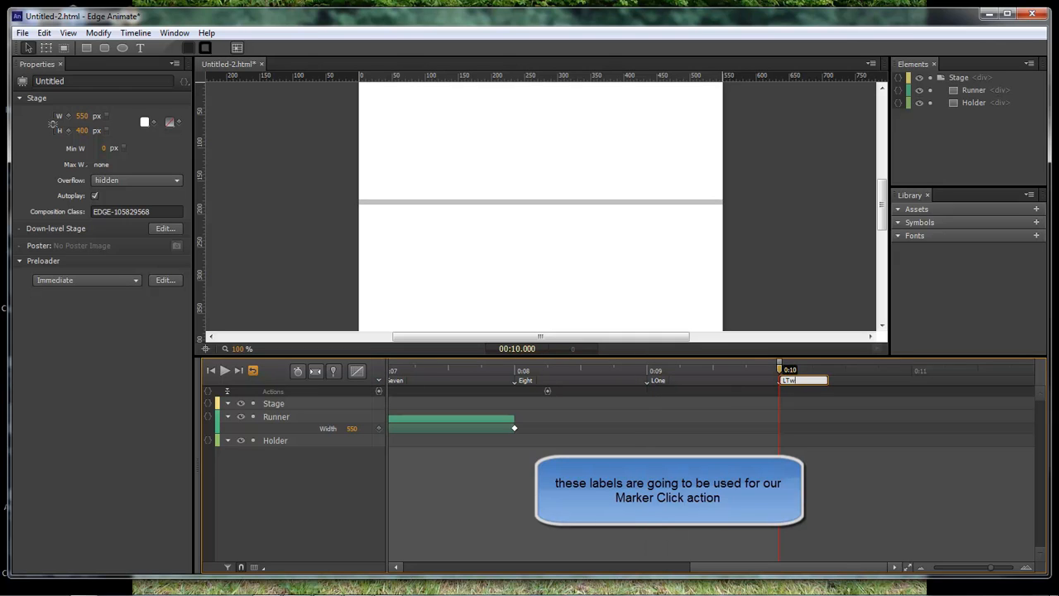
{"action": "type", "text": "o"}
{"action": "key", "text": "Return"}
Step: Insert the timeline labels LThree at 0:11 and LFour at 0:12
{"action": "left_click_drag", "start_coordinate": [778, 370], "coordinate": [911, 370]}
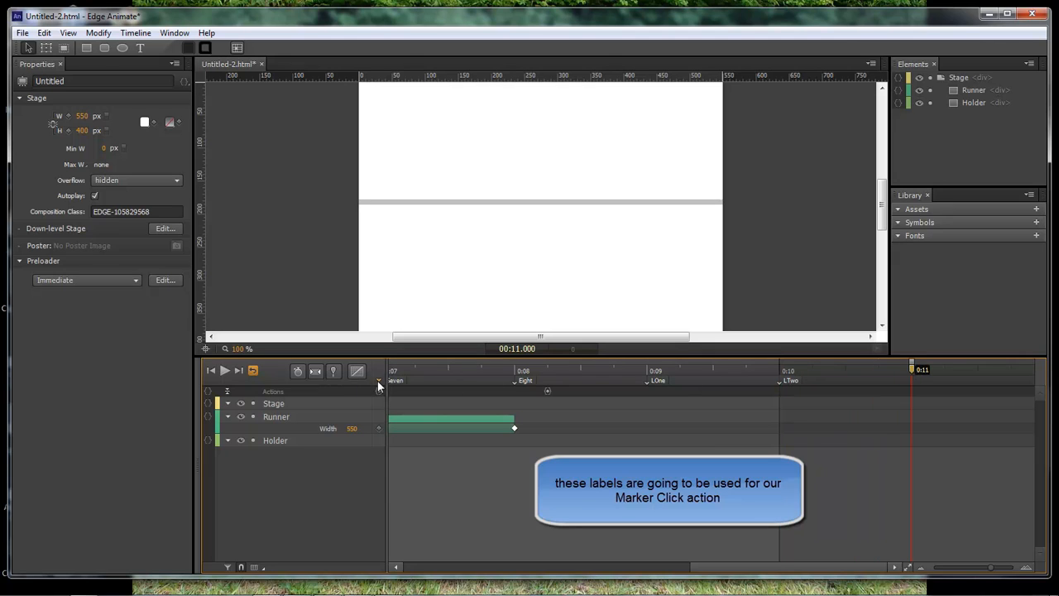
{"action": "key", "text": "ctrl+l"}
{"action": "type", "text": "LTh"}
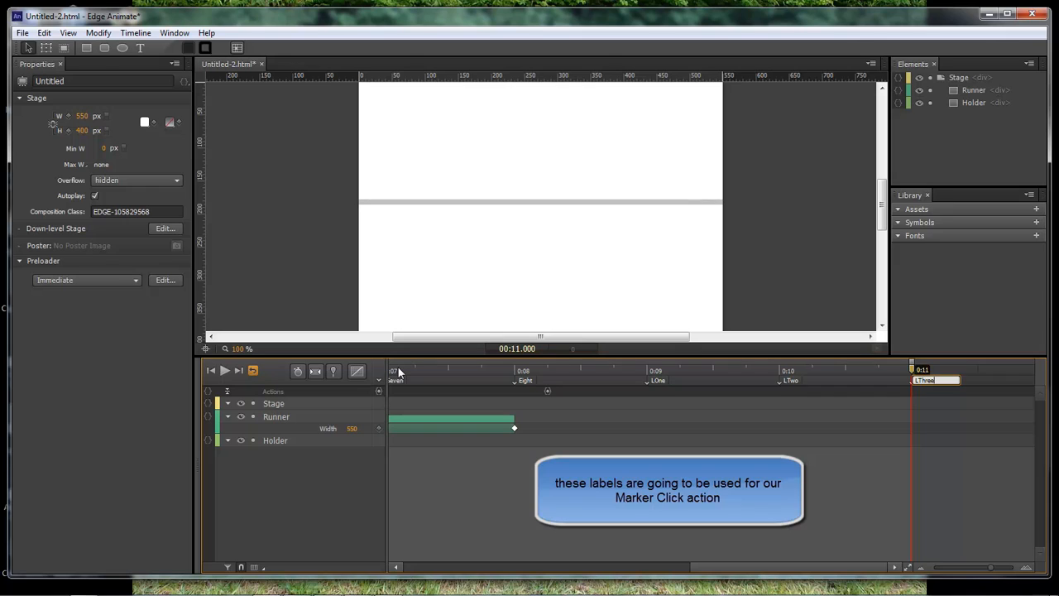
{"action": "type", "text": "ree"}
{"action": "key", "text": "Return"}
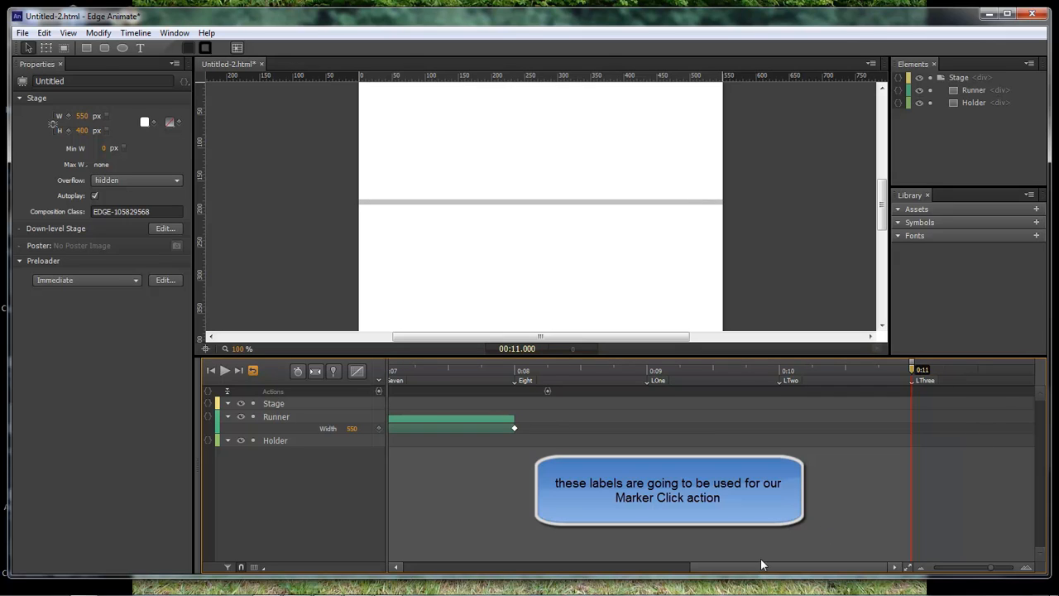
{"action": "left_click_drag", "start_coordinate": [924, 372], "coordinate": [568, 371]}
{"action": "left_click", "coordinate": [378, 391]}
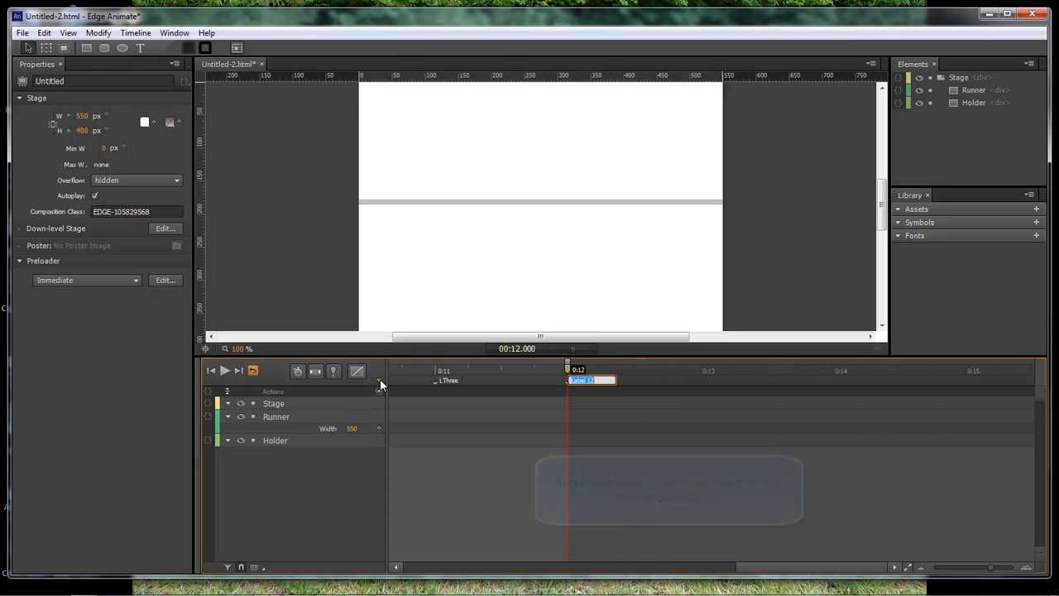
{"action": "key", "text": "Return"}
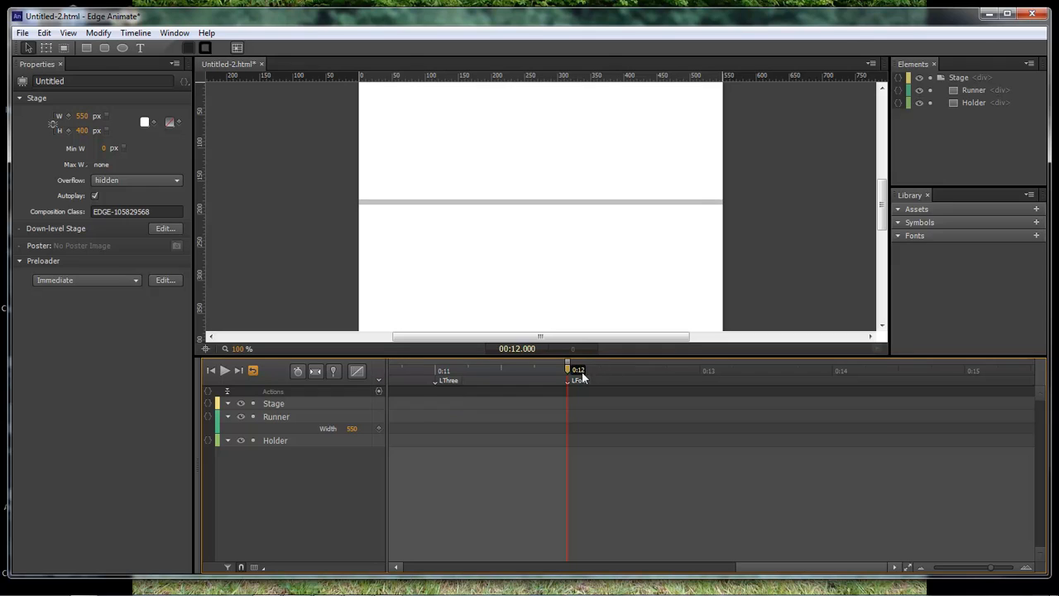
Step: Insert a timeline label named LFive at 0:13
{"action": "left_click_drag", "start_coordinate": [568, 375], "coordinate": [700, 373]}
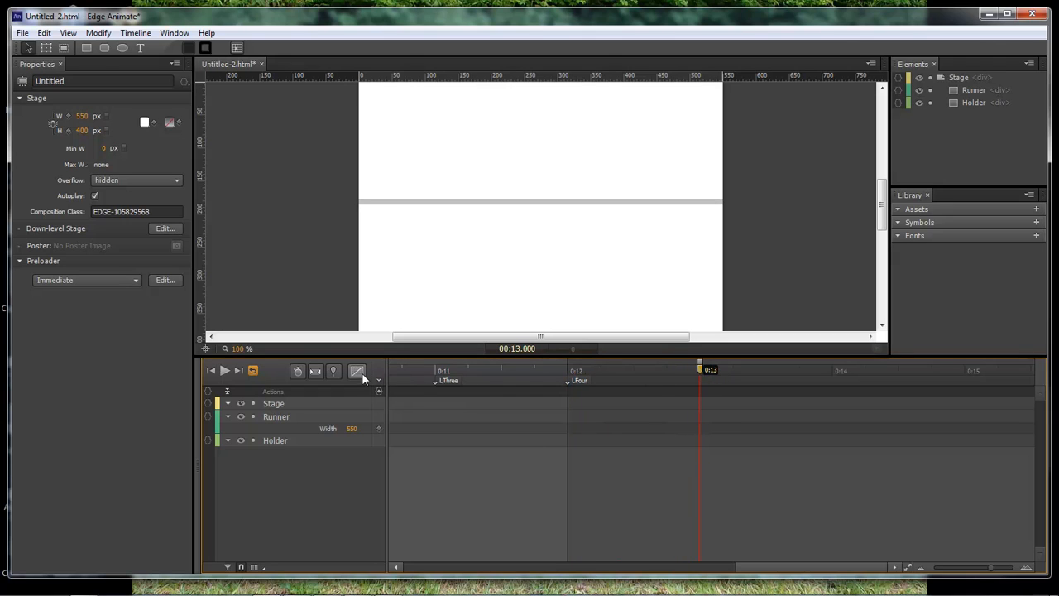
{"action": "left_click", "coordinate": [378, 389]}
{"action": "type", "text": "LFiv"}
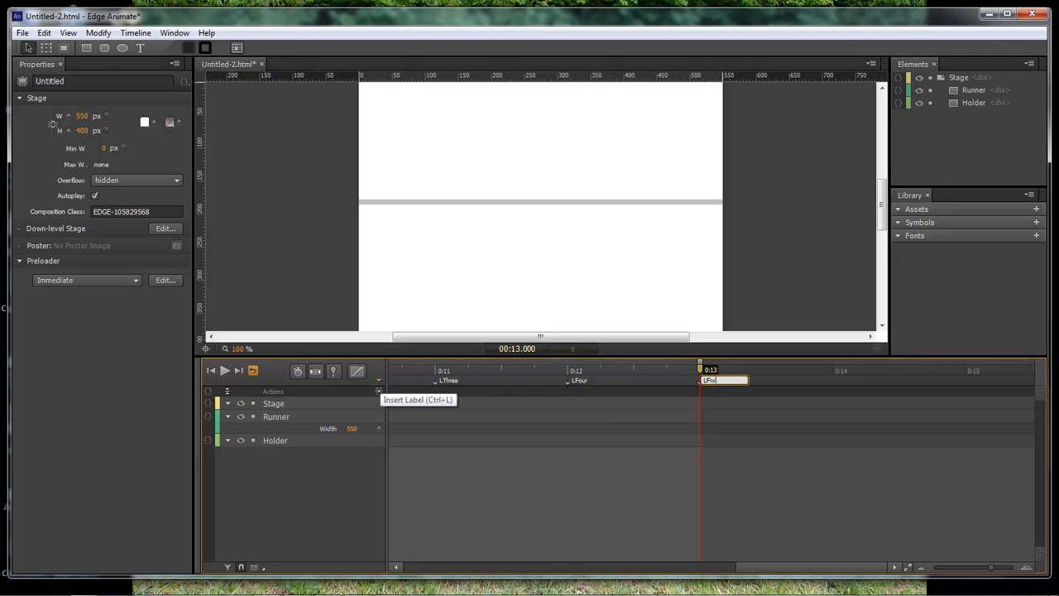
{"action": "type", "text": "e"}
{"action": "key", "text": "Return"}
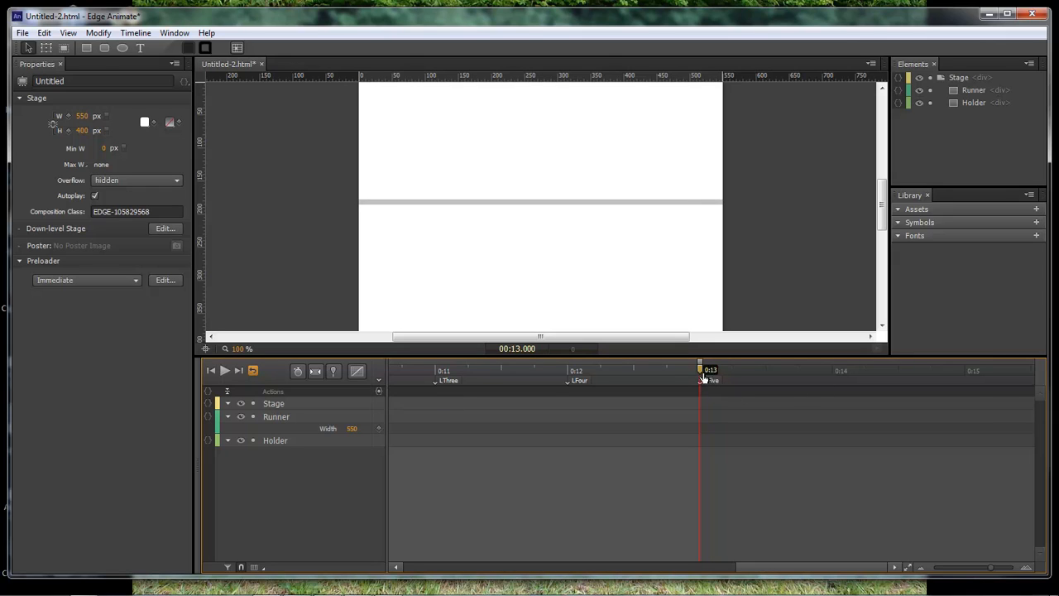
Step: Insert the timeline labels LSix at 0:14 and LSeven at 0:15
{"action": "left_click_drag", "start_coordinate": [701, 371], "coordinate": [833, 371]}
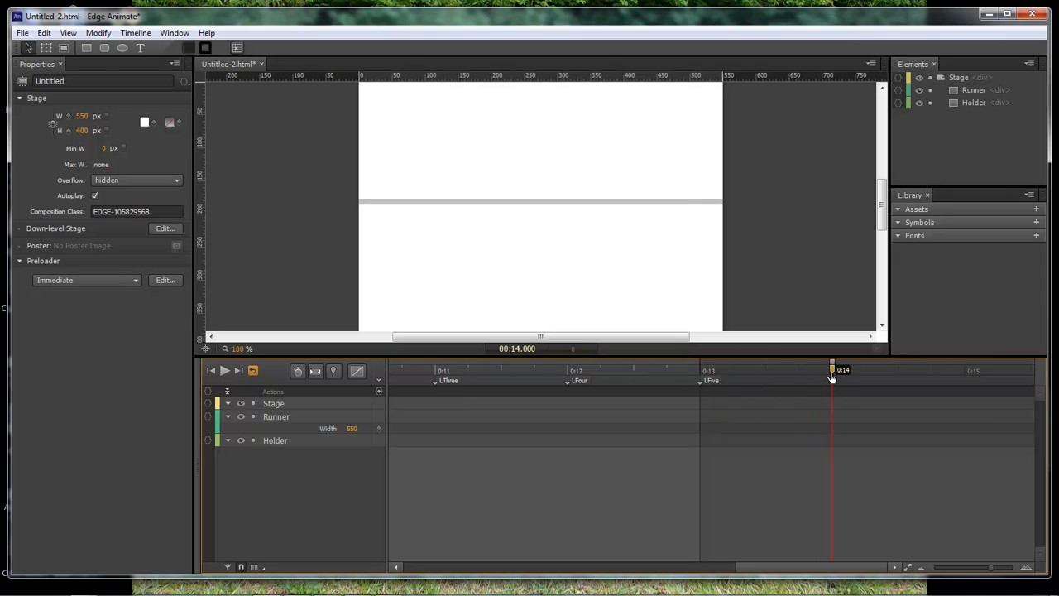
{"action": "left_click", "coordinate": [379, 389]}
{"action": "type", "text": "LSi"}
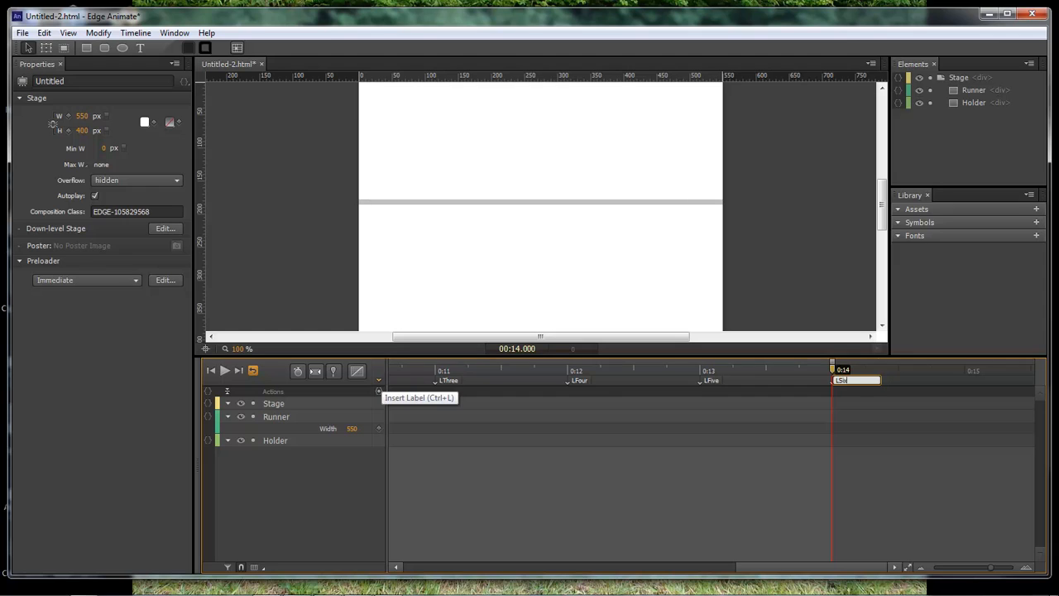
{"action": "type", "text": "x"}
{"action": "key", "text": "Return"}
{"action": "left_click_drag", "start_coordinate": [832, 370], "coordinate": [964, 371]}
{"action": "left_click", "coordinate": [378, 387]}
{"action": "type", "text": "LSeven"}
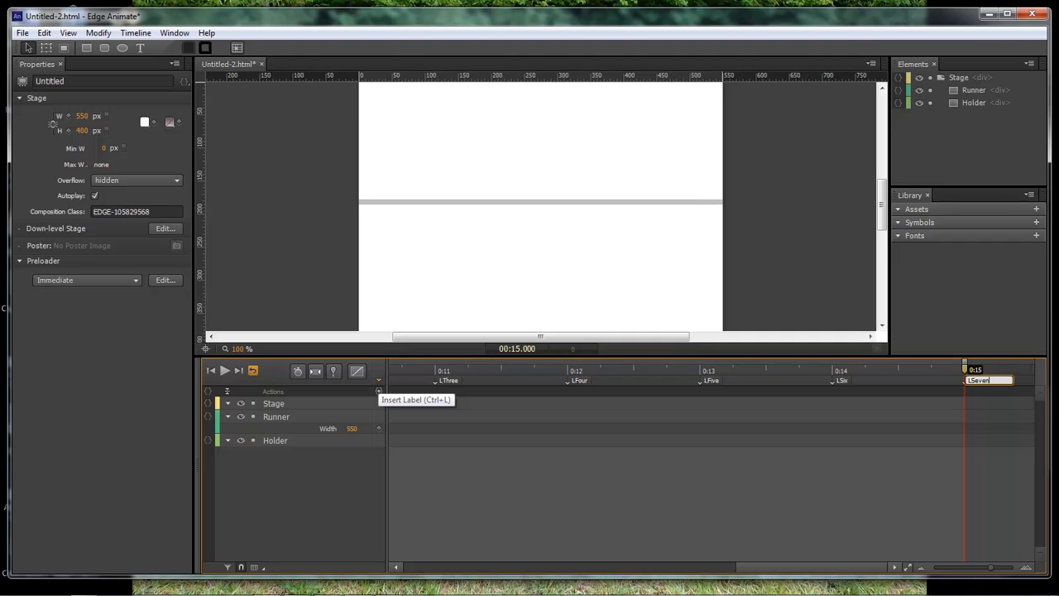
{"action": "key", "text": "Return"}
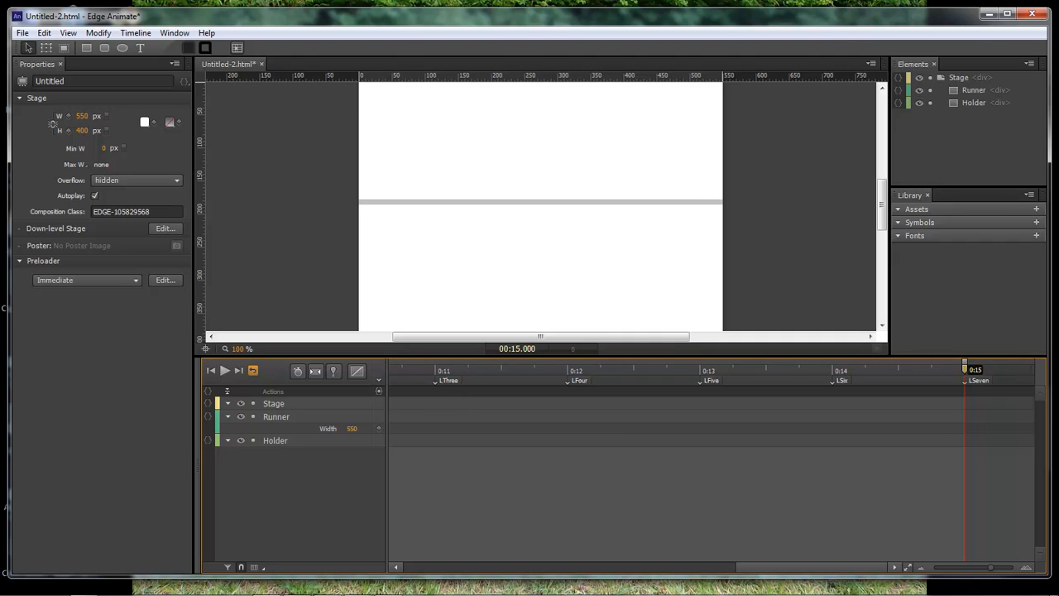
Step: Insert a timeline label named LEight at 0:16
{"action": "left_click_drag", "start_coordinate": [963, 381], "coordinate": [917, 373]}
{"action": "left_click", "coordinate": [378, 381]}
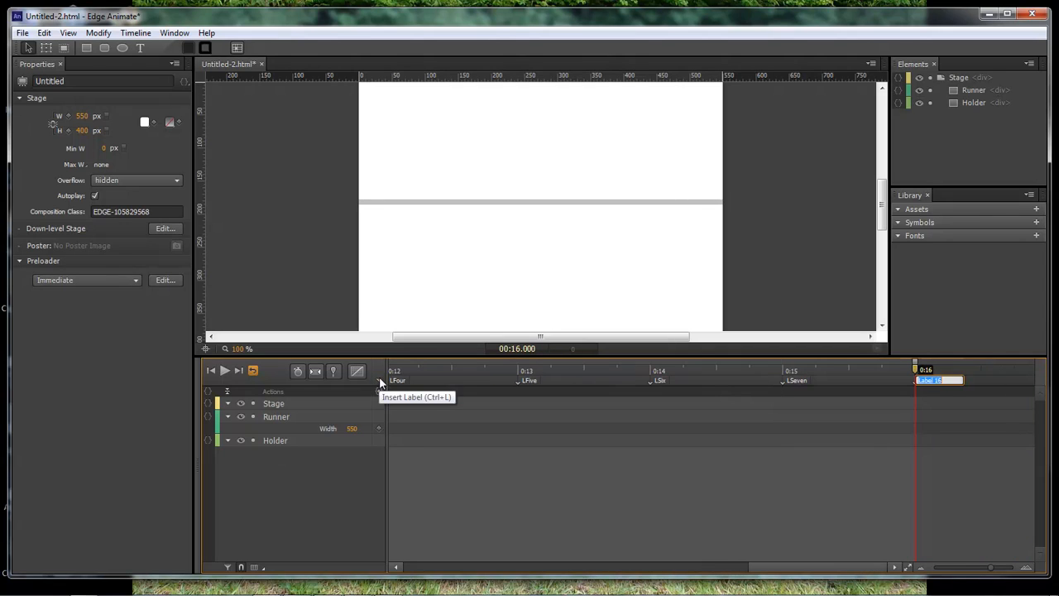
{"action": "type", "text": "LEight"}
{"action": "key", "text": "Return"}
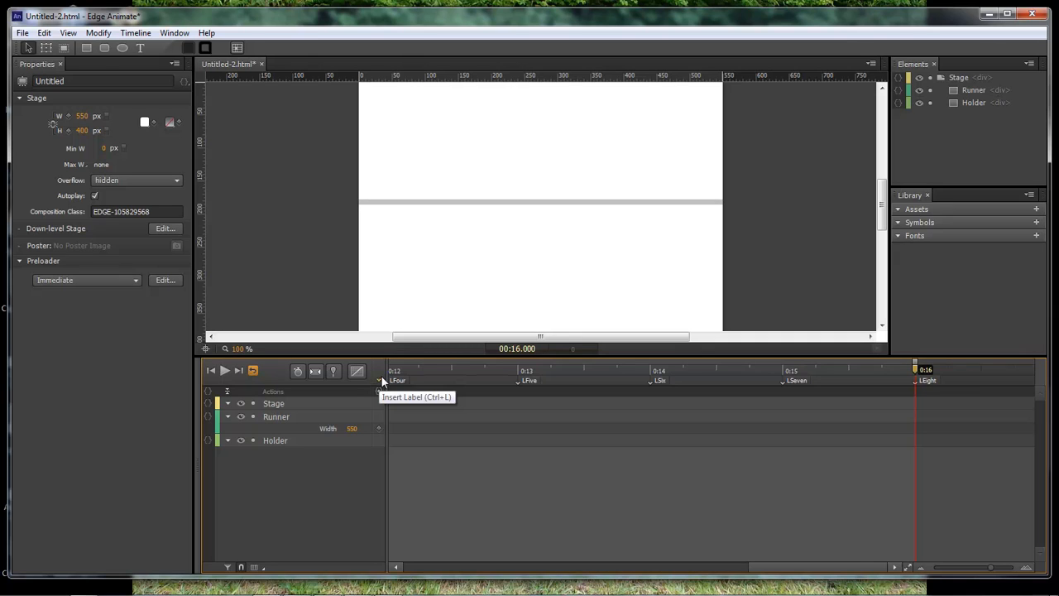
Step: Lock the Holder and Runner elements and move the playhead to the One label at 0:01
{"action": "left_click_drag", "start_coordinate": [854, 568], "coordinate": [398, 569]}
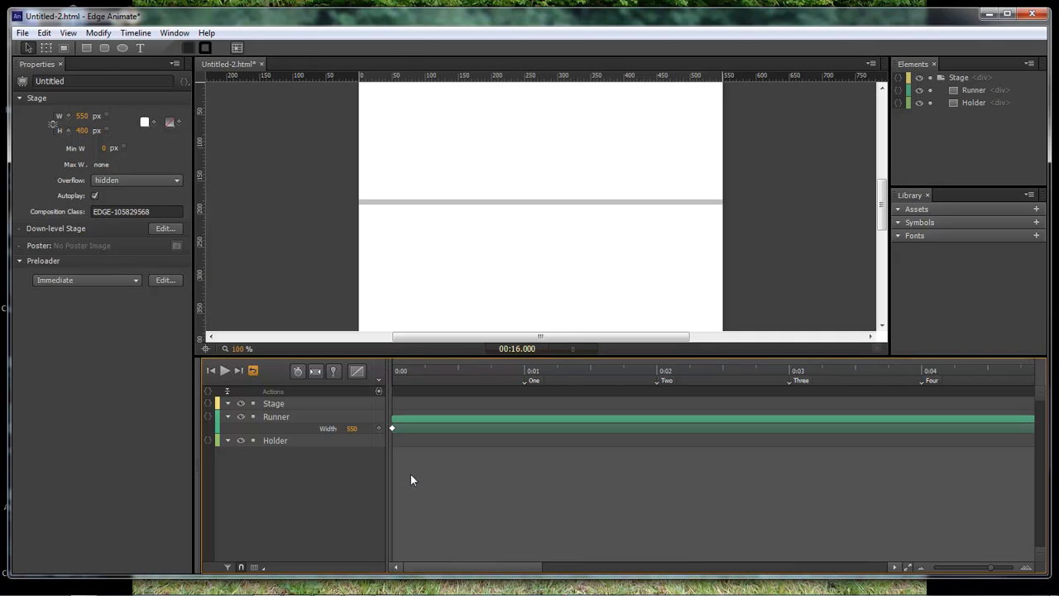
{"action": "left_click", "coordinate": [398, 374]}
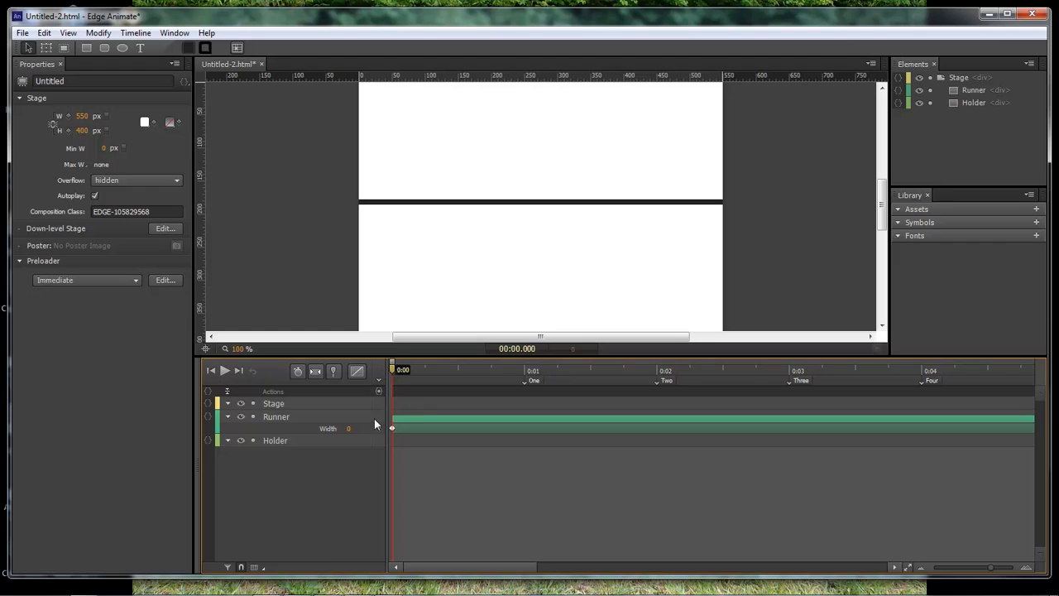
{"action": "left_click", "coordinate": [254, 441]}
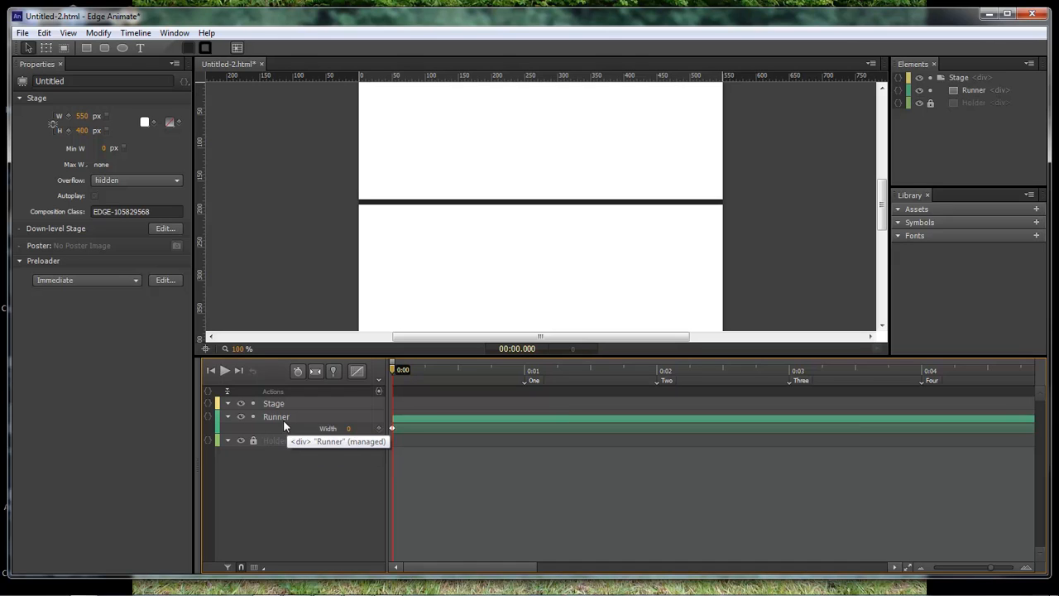
{"action": "mouse_move", "coordinate": [393, 372]}
{"action": "left_mouse_down"}
{"action": "mouse_move", "coordinate": [631, 372]}
{"action": "mouse_move", "coordinate": [393, 373]}
{"action": "mouse_move", "coordinate": [579, 372]}
{"action": "mouse_move", "coordinate": [414, 372]}
{"action": "mouse_move", "coordinate": [534, 372]}
{"action": "mouse_move", "coordinate": [525, 371]}
{"action": "left_mouse_up"}
{"action": "left_click", "coordinate": [254, 417]}
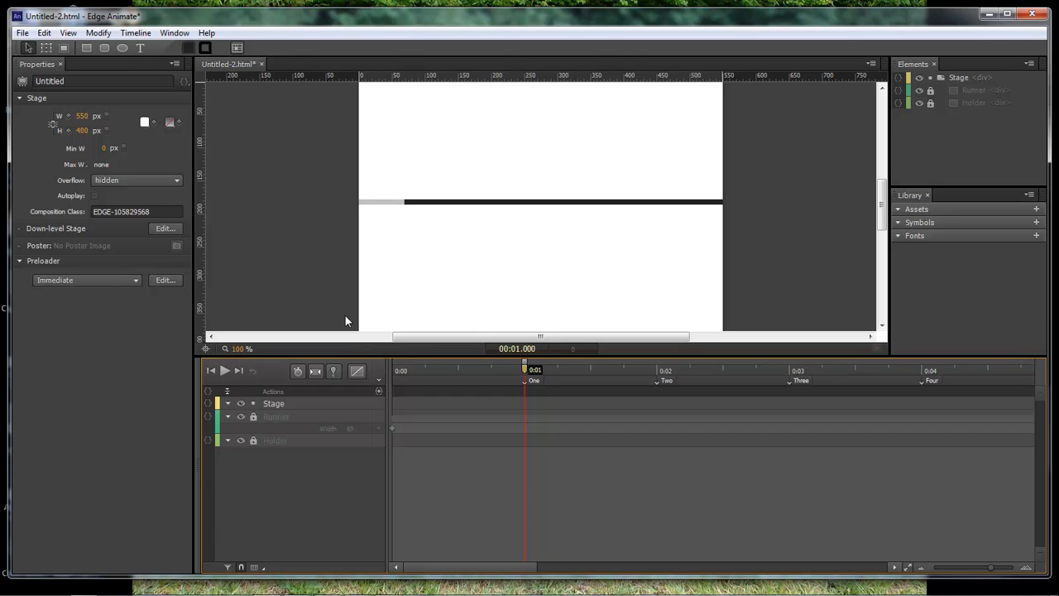
Step: Draw a thin marker rectangle about 8 px high at the end of the runner bar and set its width to 2 px
{"action": "left_click", "coordinate": [87, 48]}
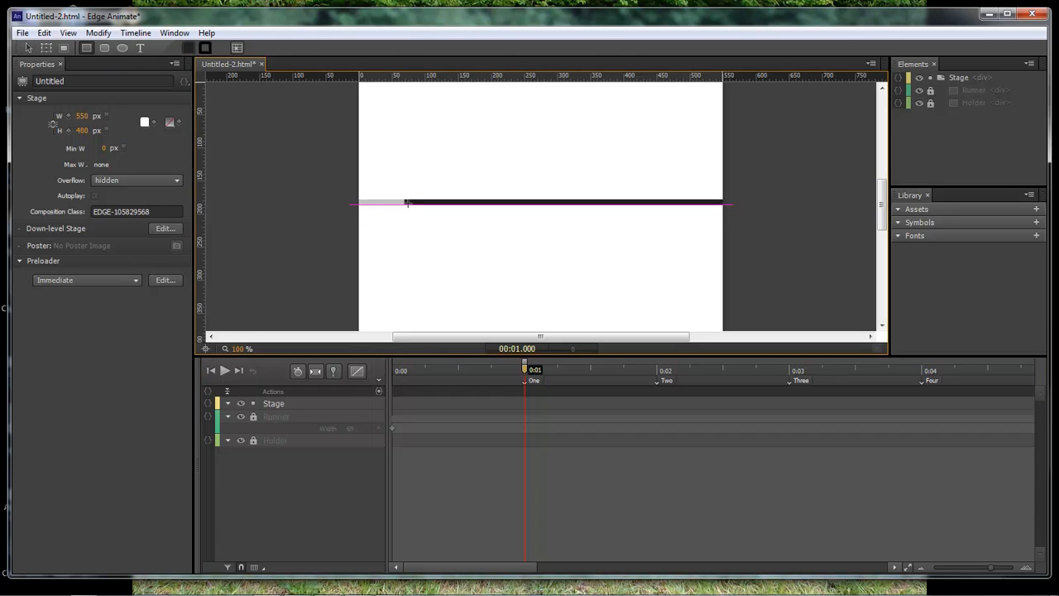
{"action": "left_click_drag", "start_coordinate": [404, 199], "coordinate": [408, 205]}
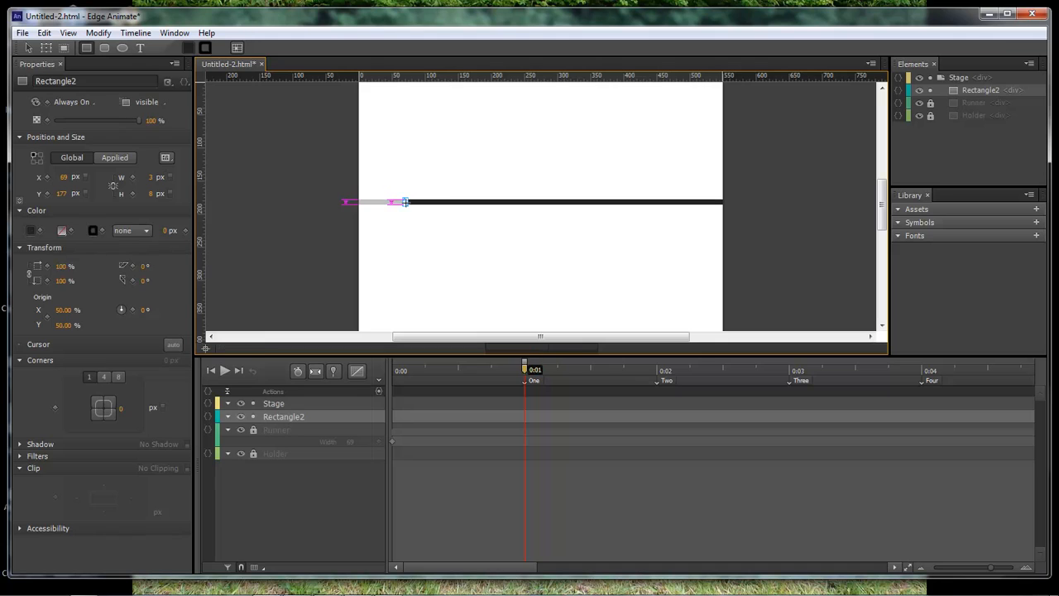
{"action": "key", "text": "v"}
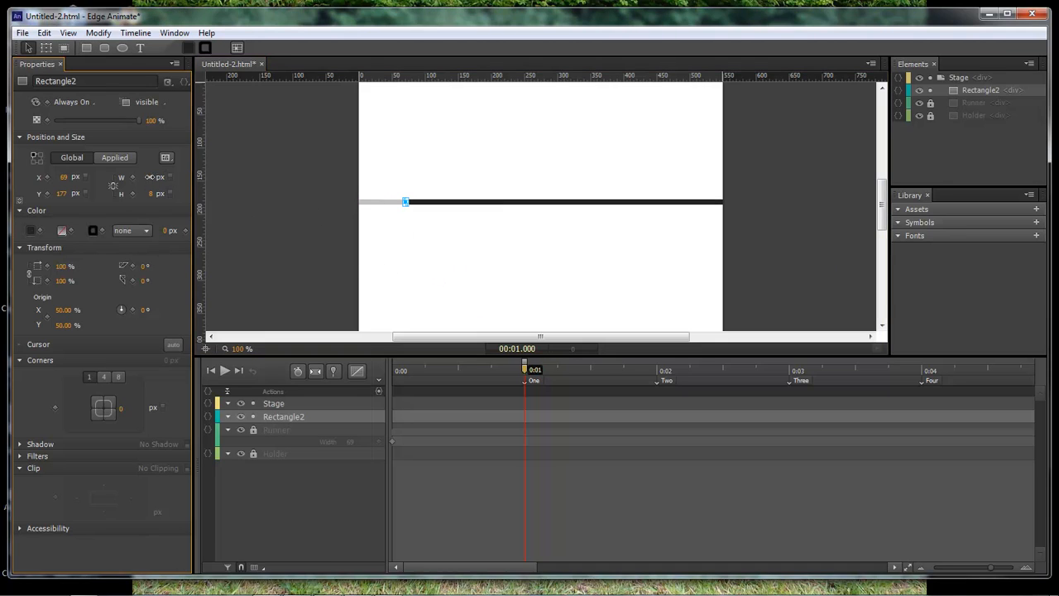
{"action": "left_click", "coordinate": [150, 176]}
{"action": "type", "text": "2"}
{"action": "key", "text": "Return"}
{"action": "left_click", "coordinate": [401, 244]}
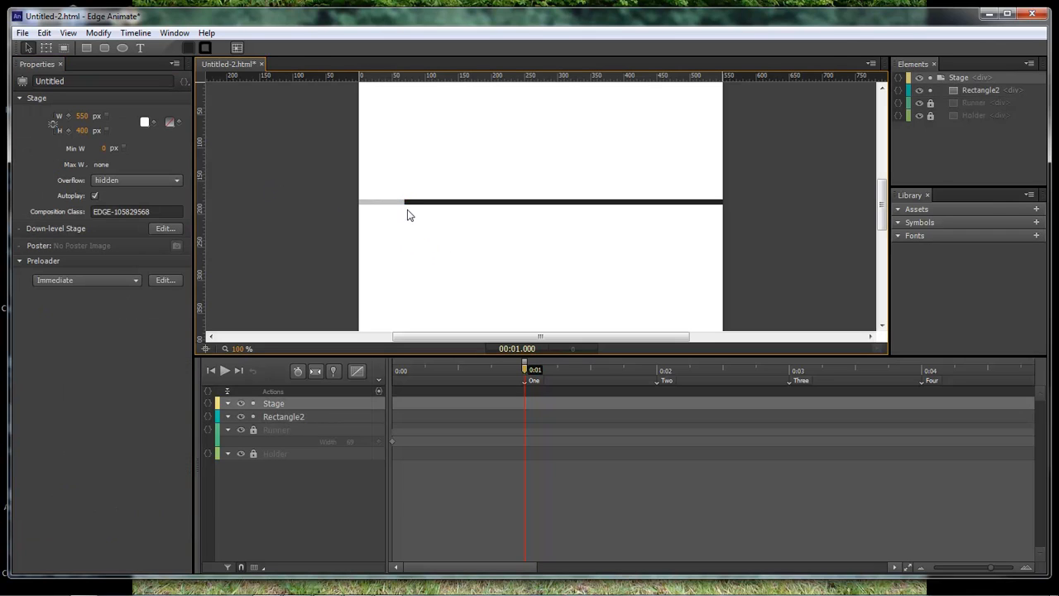
Step: Fill the narrow marker rectangle with bright red
{"action": "left_click", "coordinate": [280, 414]}
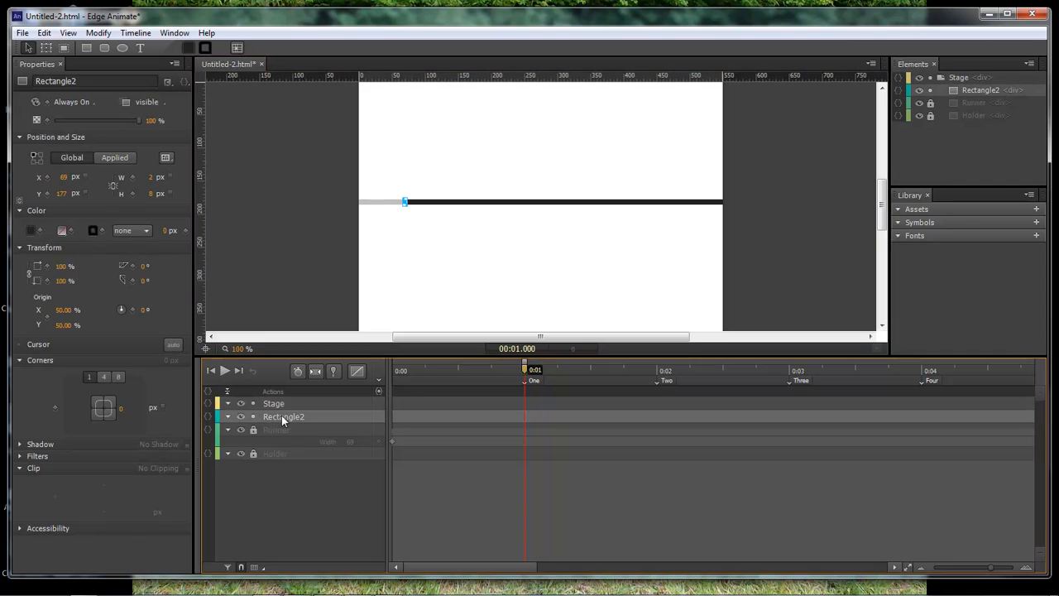
{"action": "left_click", "coordinate": [28, 235]}
{"action": "left_click", "coordinate": [151, 299]}
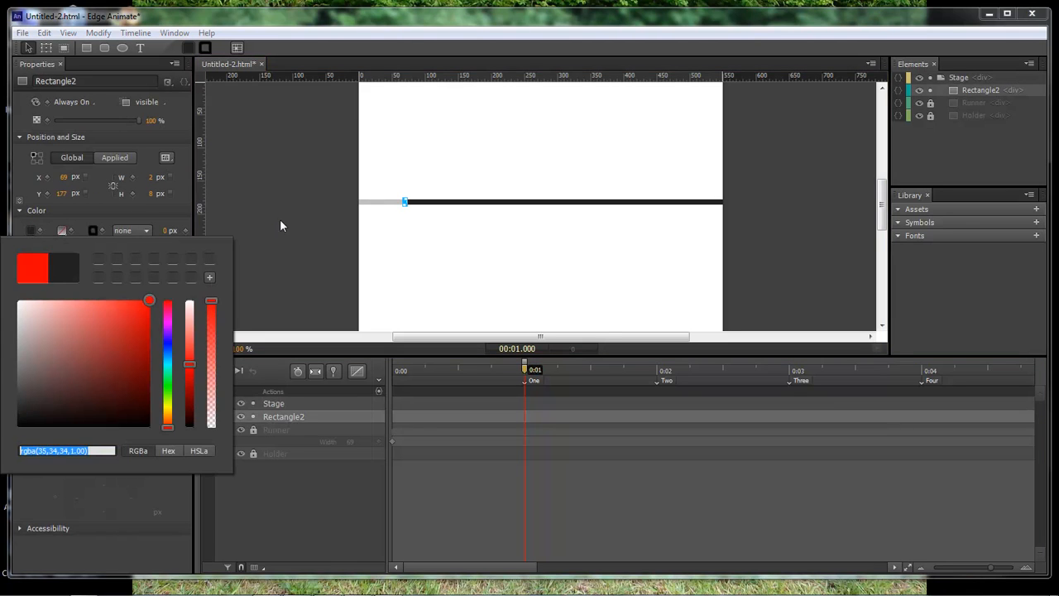
{"action": "left_click", "coordinate": [300, 167]}
{"action": "left_click", "coordinate": [302, 264]}
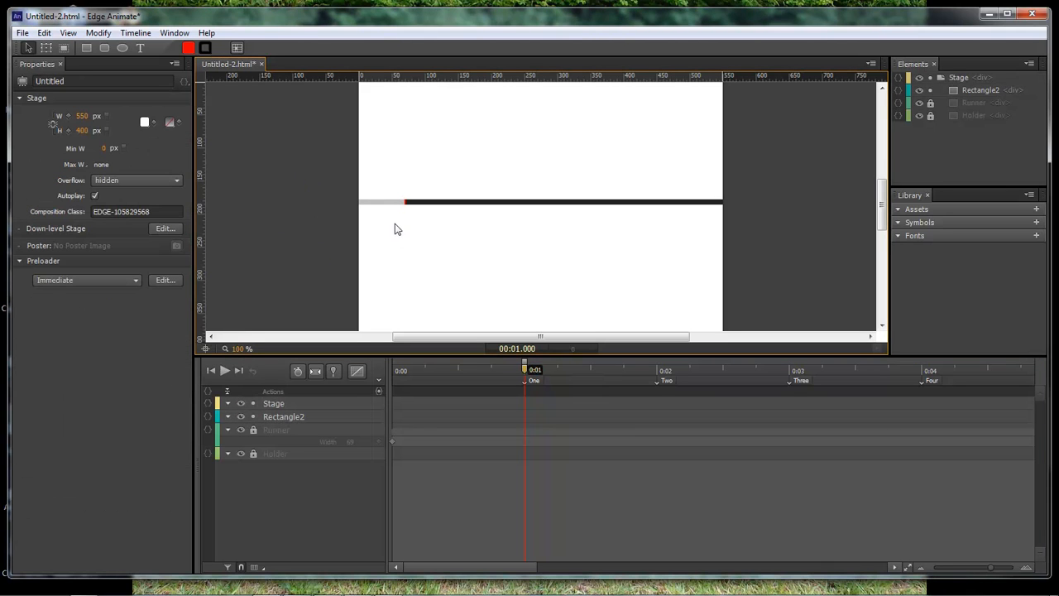
Step: Rename the red marker rectangle as One
{"action": "left_click", "coordinate": [291, 415]}
{"action": "left_click_drag", "start_coordinate": [242, 352], "coordinate": [291, 351]}
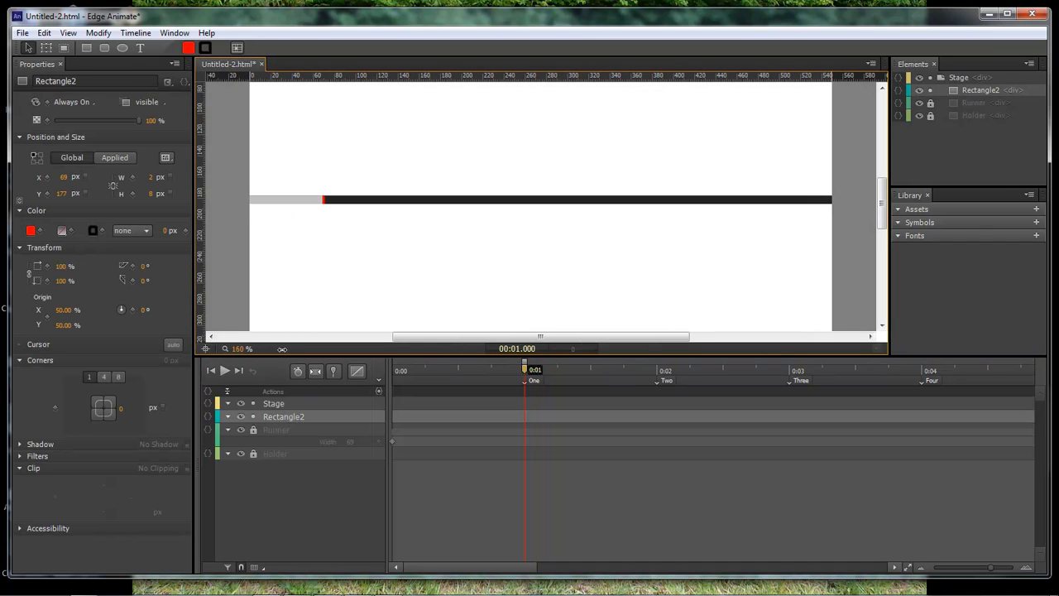
{"action": "left_click", "coordinate": [329, 273]}
{"action": "left_click", "coordinate": [323, 200]}
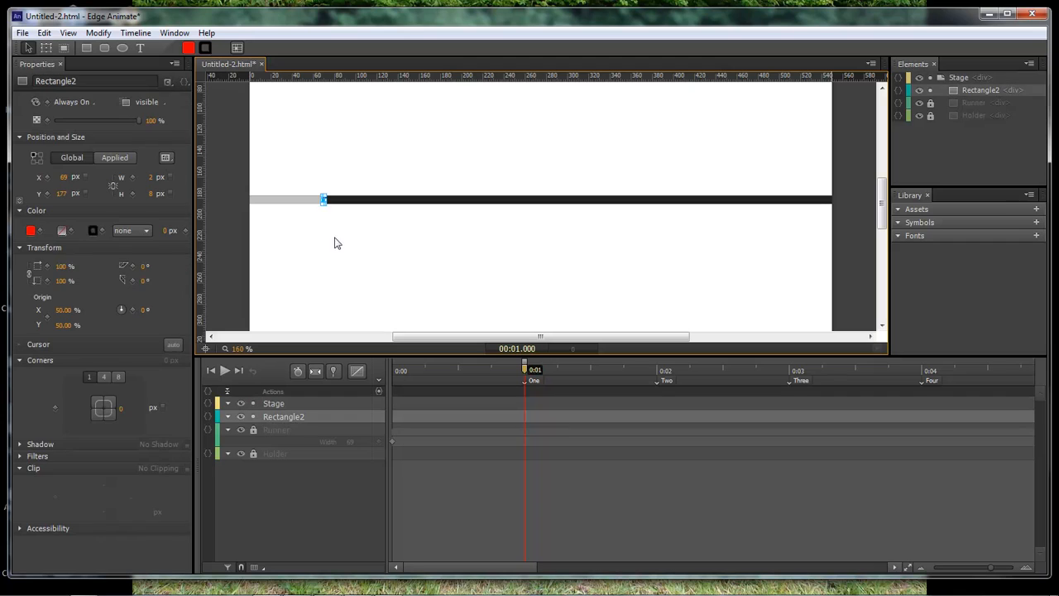
{"action": "double_click", "coordinate": [281, 416]}
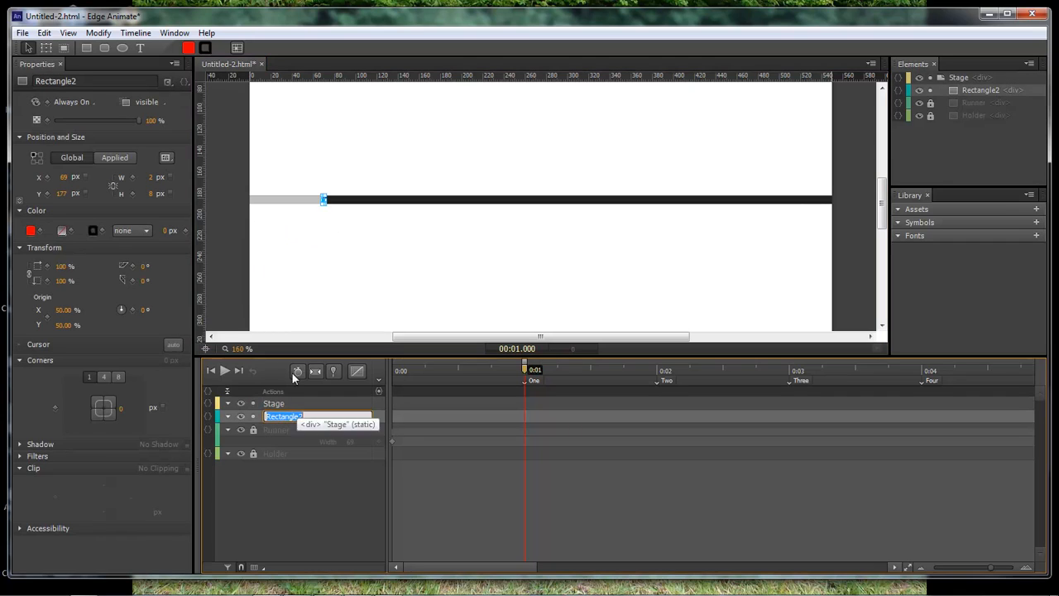
{"action": "type", "text": "One"}
{"action": "key", "text": "Return"}
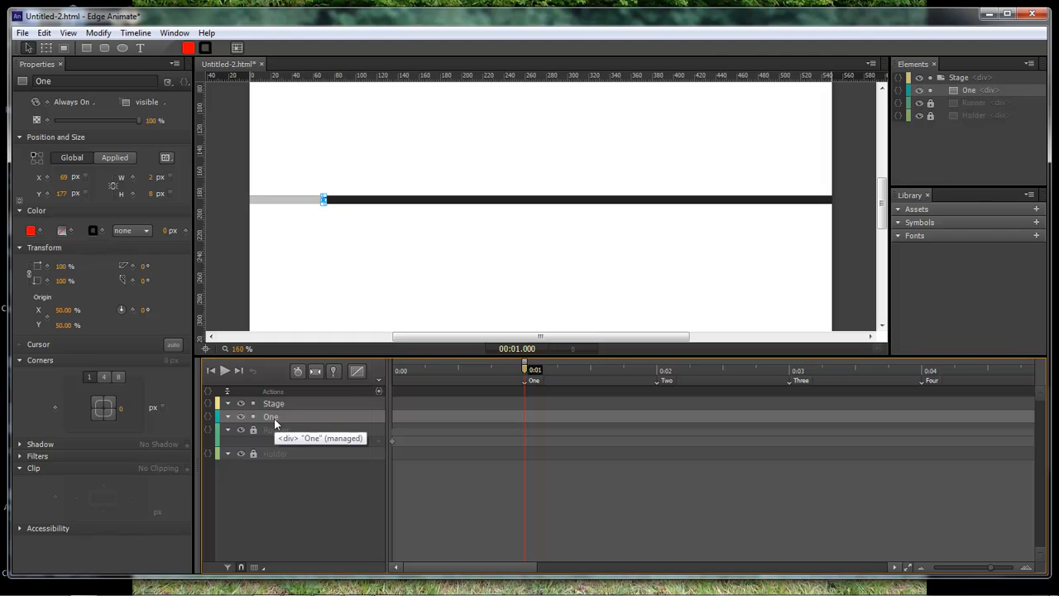
Step: Duplicate the marker One eight times in place
{"action": "key", "text": "ctrl+d"}
{"action": "key", "text": "ctrl+d"}
{"action": "key", "text": "ctrl+d"}
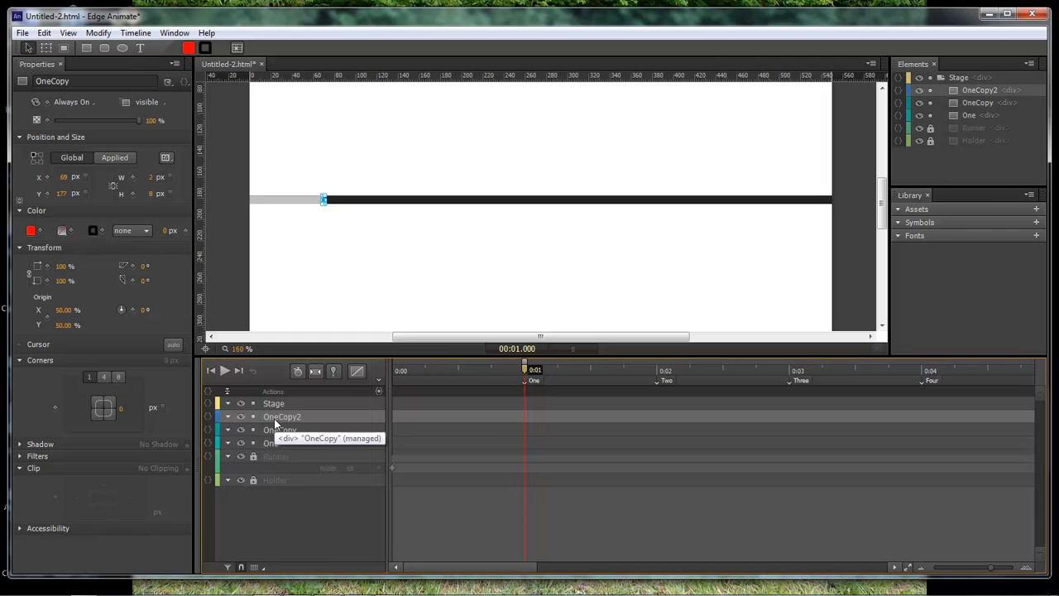
{"action": "key", "text": "ctrl+d"}
{"action": "key", "text": "ctrl+d"}
{"action": "key", "text": "ctrl+d"}
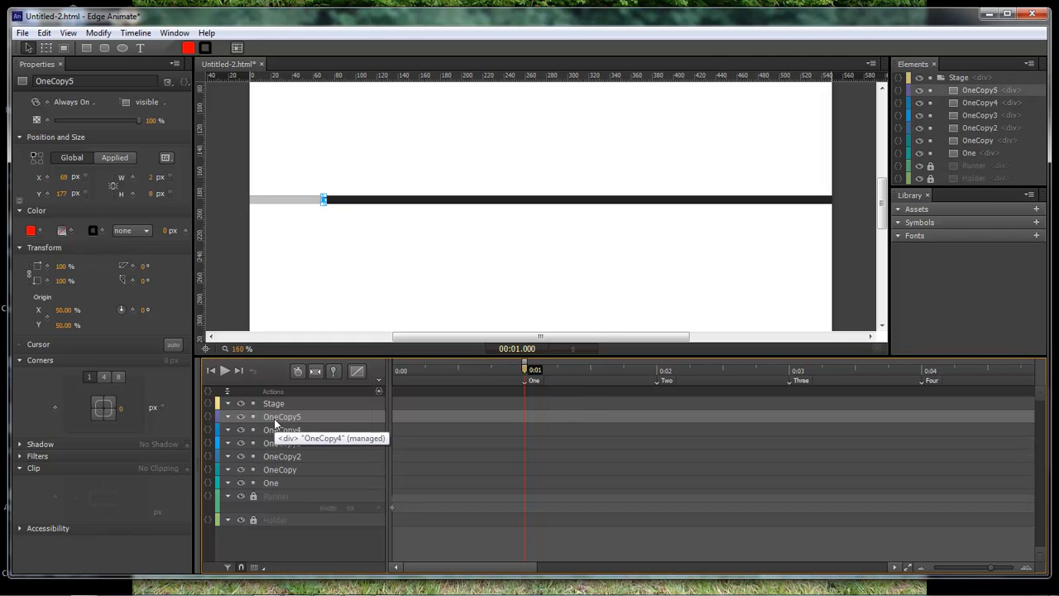
{"action": "key", "text": "ctrl+d"}
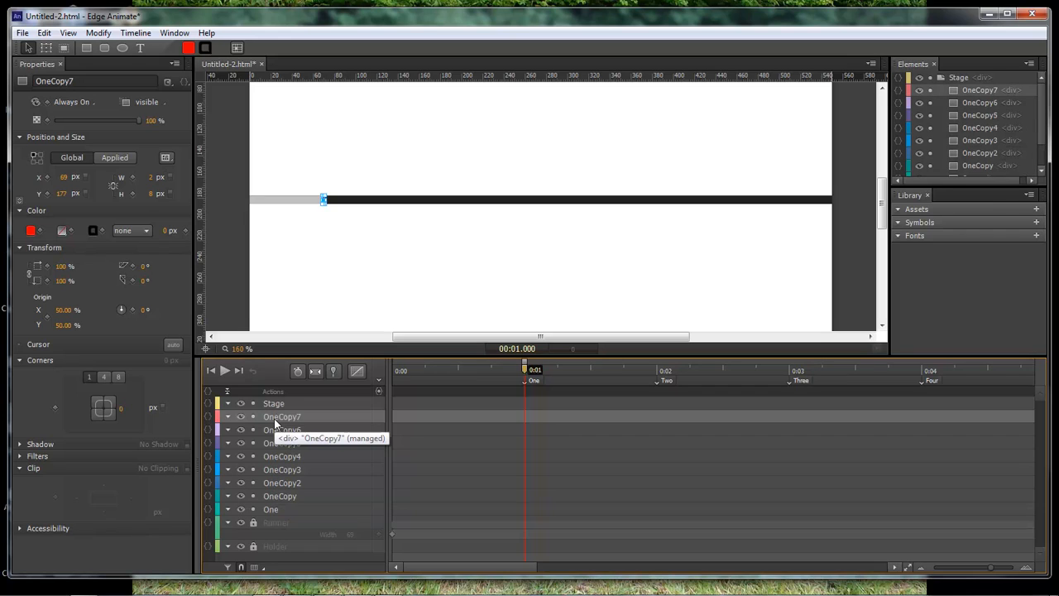
{"action": "key", "text": "ctrl+d"}
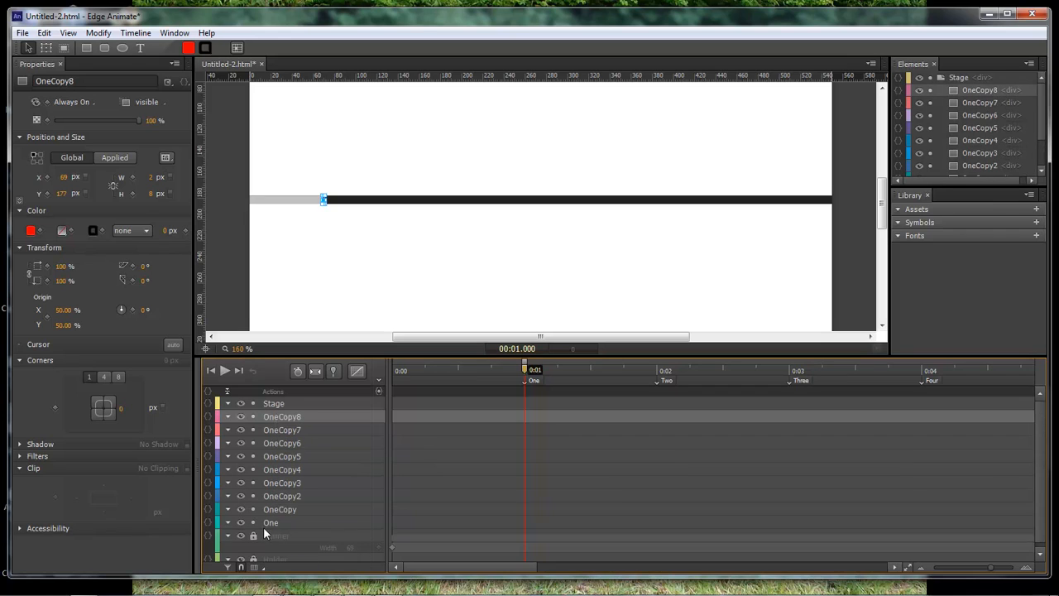
Step: Rename the OneCopy marker as Starter
{"action": "left_click", "coordinate": [268, 523]}
{"action": "left_click", "coordinate": [279, 508]}
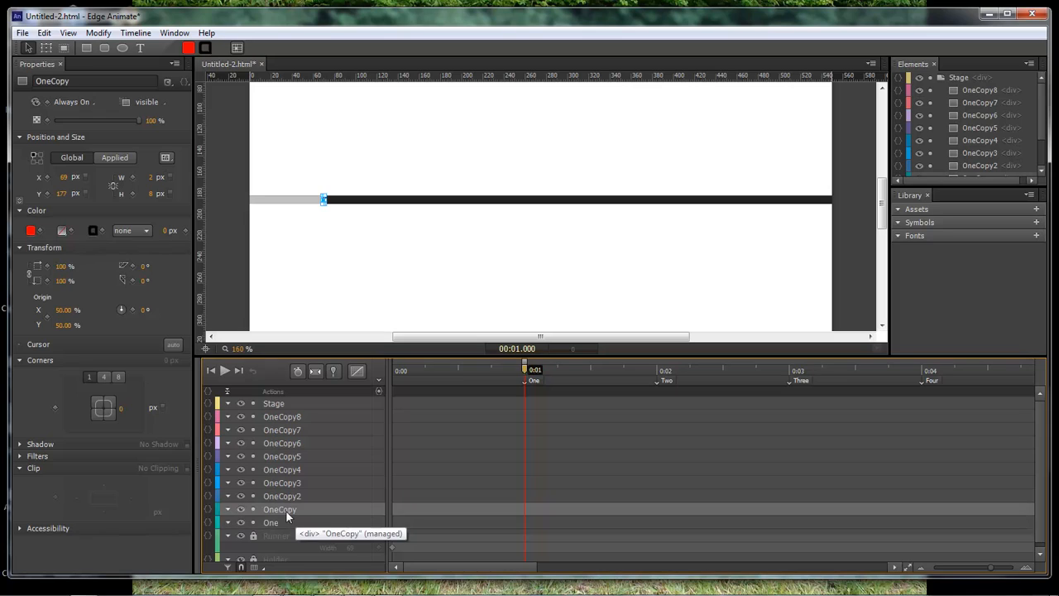
{"action": "double_click", "coordinate": [281, 509]}
{"action": "type", "text": "Star"}
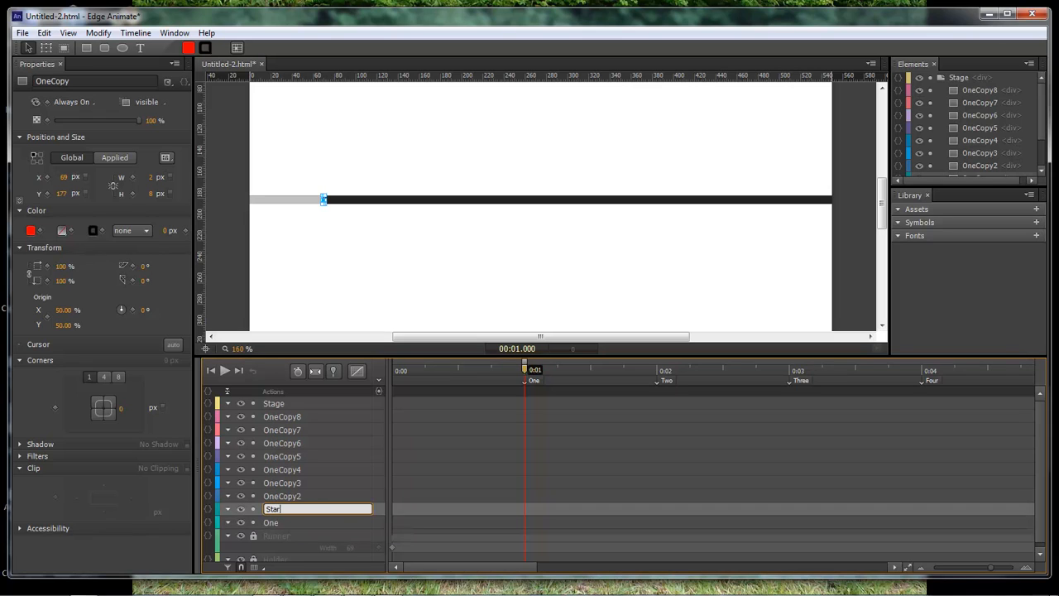
{"action": "type", "text": "ter"}
{"action": "key", "text": "Return"}
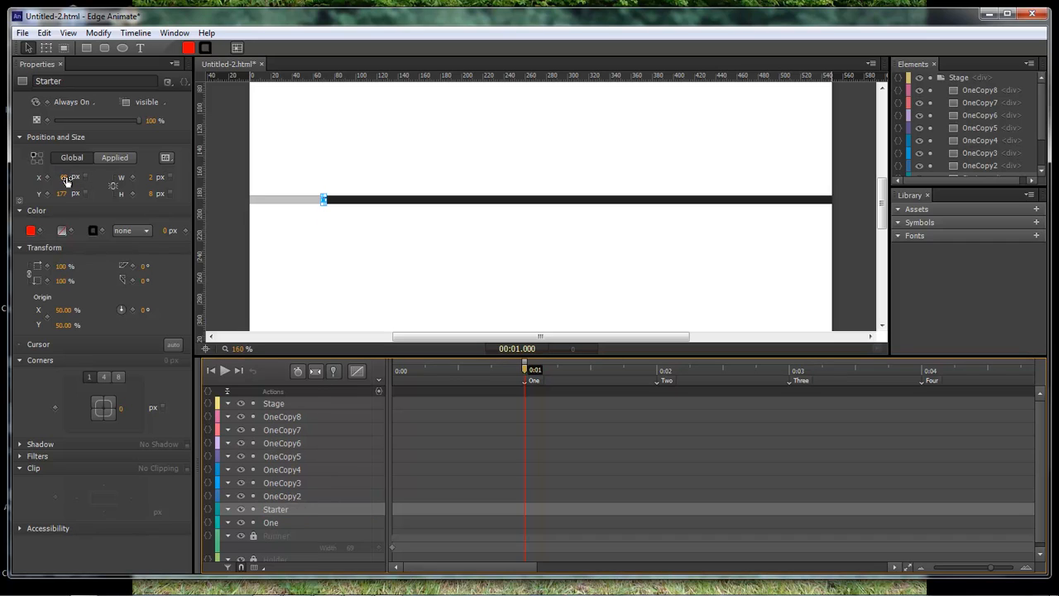
Step: Move the Starter marker to the very start of the bar, at X 0 px
{"action": "left_click_drag", "start_coordinate": [62, 193], "coordinate": [21, 180]}
{"action": "key", "text": "ctrl+z"}
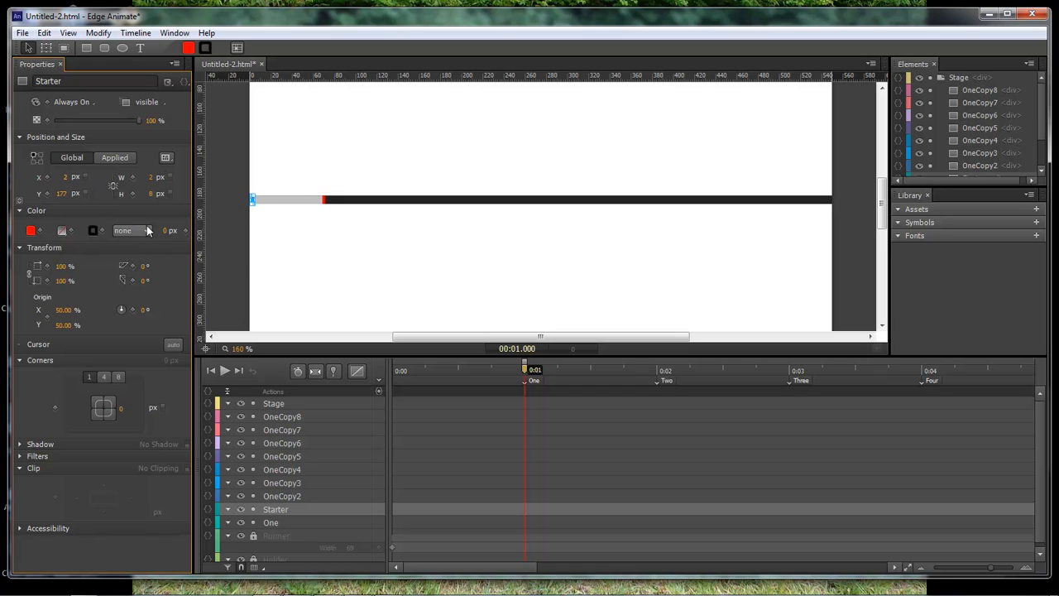
{"action": "left_click", "coordinate": [245, 241]}
{"action": "left_click", "coordinate": [254, 202]}
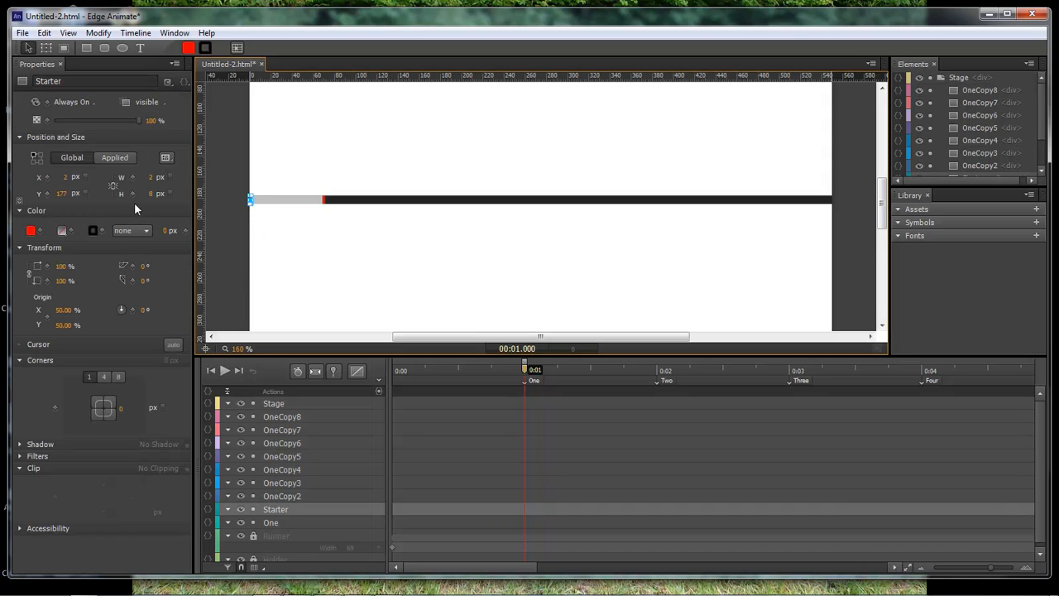
{"action": "left_click", "coordinate": [239, 225]}
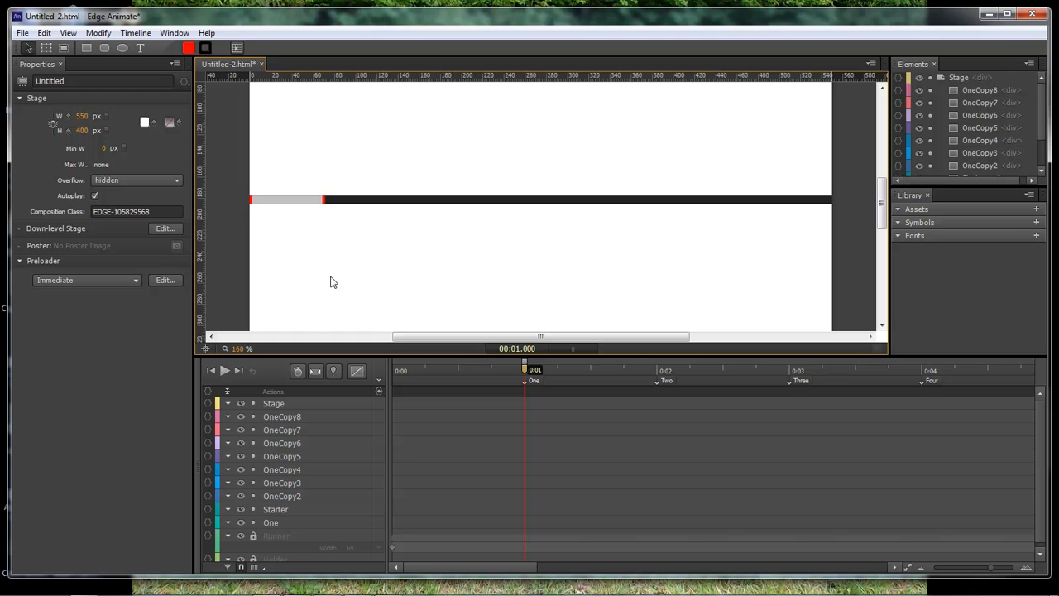
Step: Reorder the elements so that Starter sits directly below One and above Runner
{"action": "left_click", "coordinate": [274, 511]}
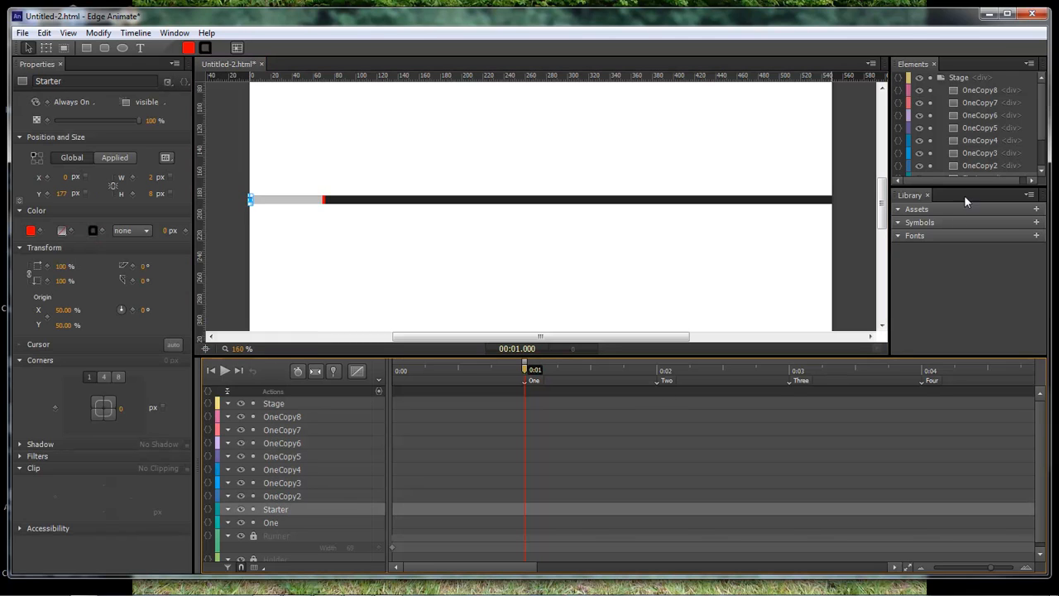
{"action": "left_click", "coordinate": [1043, 163]}
{"action": "left_click_drag", "start_coordinate": [1043, 163], "coordinate": [1043, 169]}
{"action": "left_click_drag", "start_coordinate": [972, 132], "coordinate": [972, 147]}
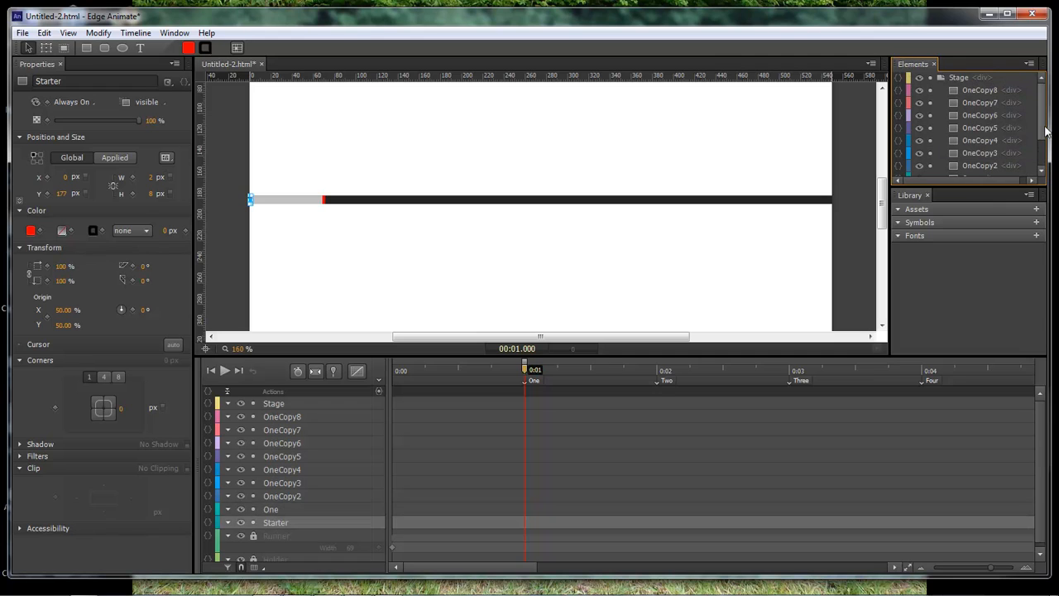
{"action": "left_click_drag", "start_coordinate": [1043, 130], "coordinate": [1042, 164]}
{"action": "left_click_drag", "start_coordinate": [977, 145], "coordinate": [968, 125]}
{"action": "left_click_drag", "start_coordinate": [1039, 126], "coordinate": [1044, 174]}
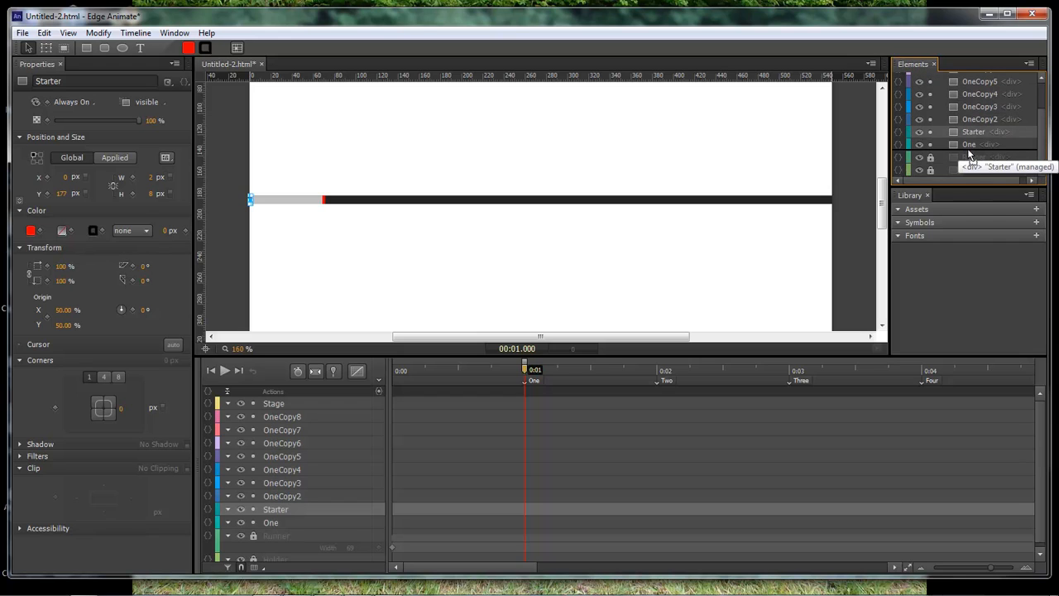
{"action": "left_click_drag", "start_coordinate": [967, 148], "coordinate": [965, 151]}
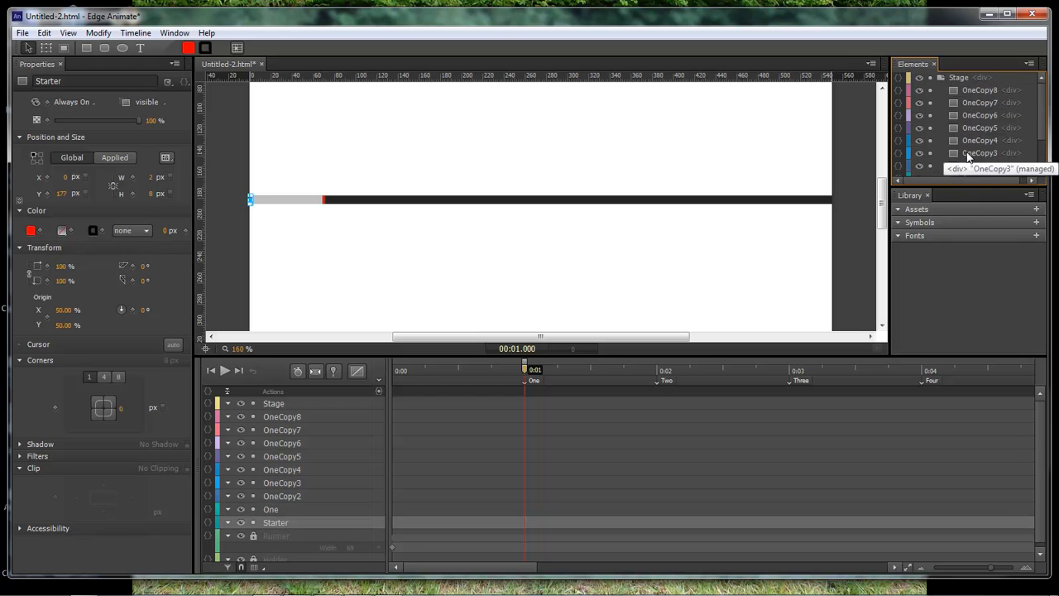
Step: Rename the OneCopy2 marker as Two and the OneCopy3 marker as Three
{"action": "left_click", "coordinate": [290, 497]}
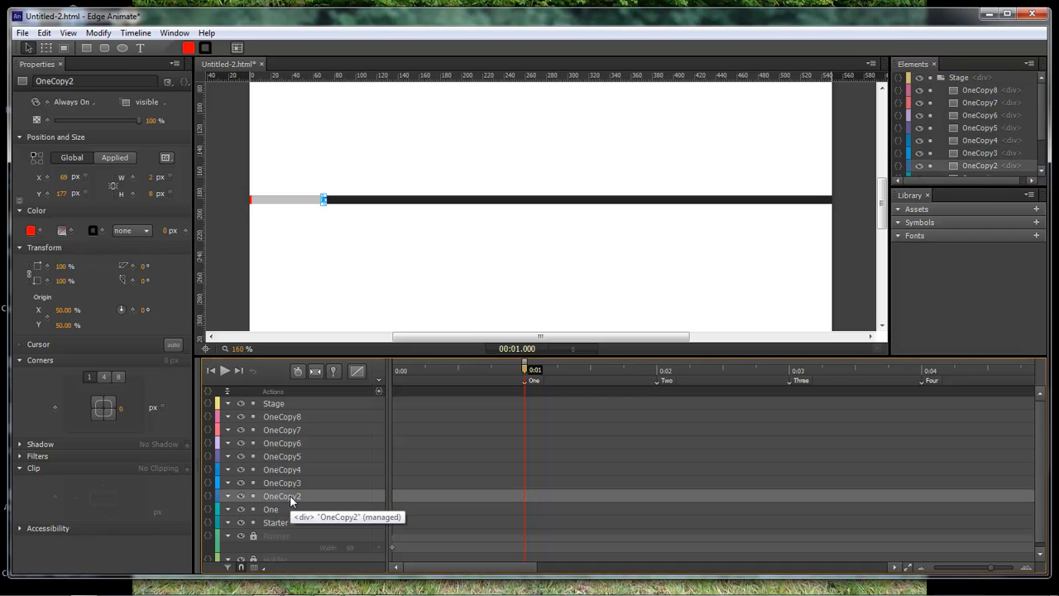
{"action": "double_click", "coordinate": [285, 496]}
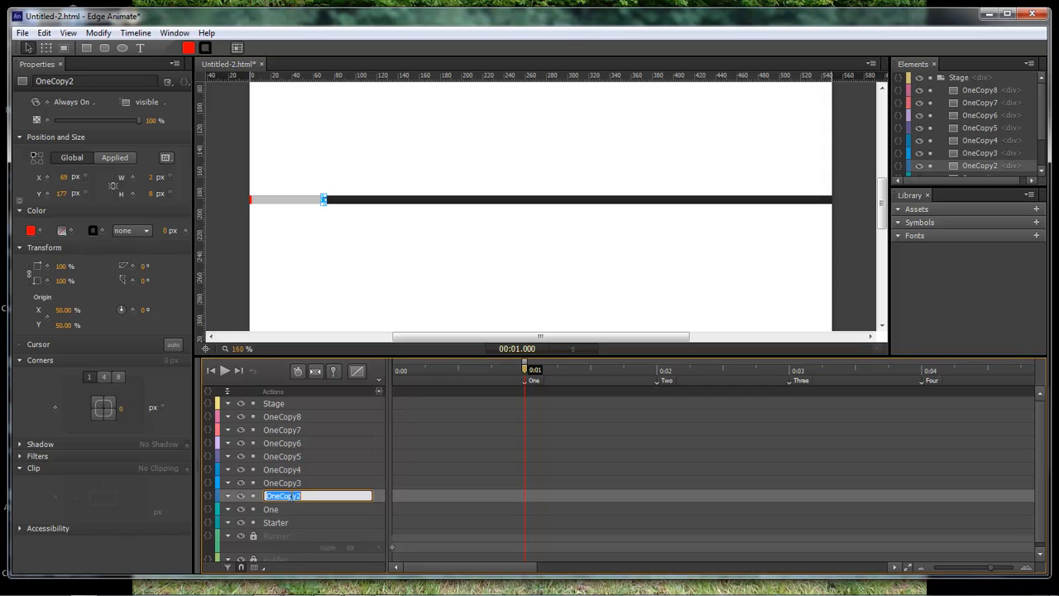
{"action": "type", "text": "Two"}
{"action": "key", "text": "Return"}
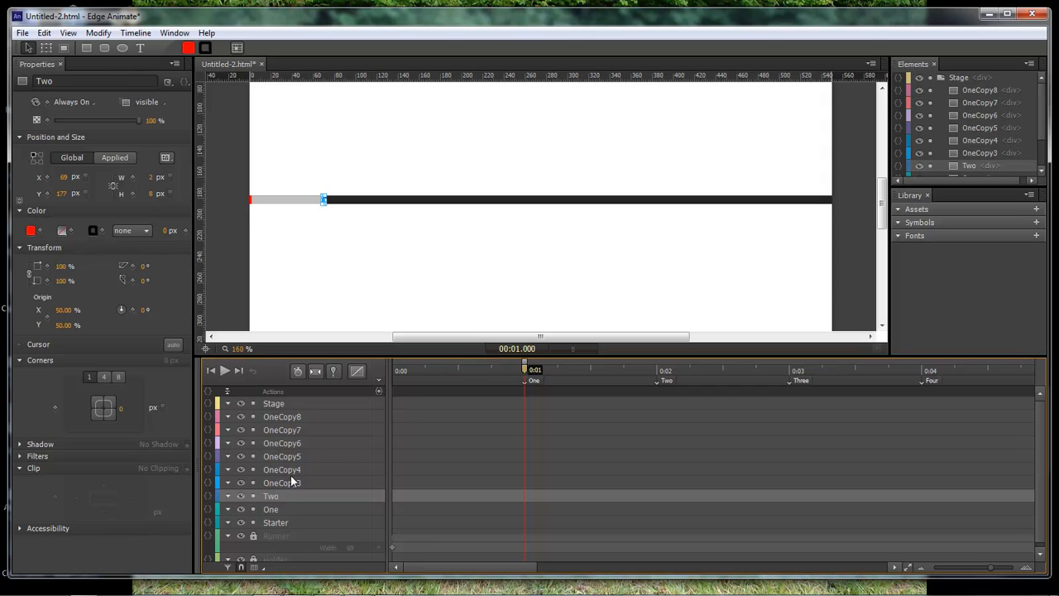
{"action": "left_click", "coordinate": [290, 472]}
{"action": "double_click", "coordinate": [285, 483]}
{"action": "type", "text": "Three"}
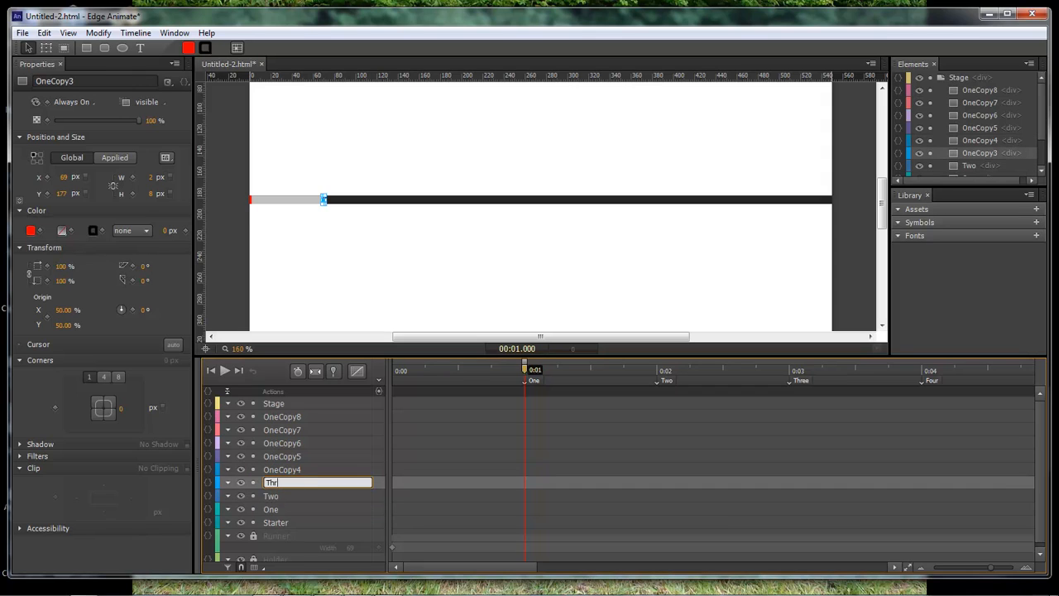
{"action": "key", "text": "Return"}
Step: Rename the OneCopy4 marker as Four and the OneCopy5 marker as Five
{"action": "left_click", "coordinate": [290, 471]}
{"action": "double_click", "coordinate": [286, 470]}
{"action": "type", "text": "Four"}
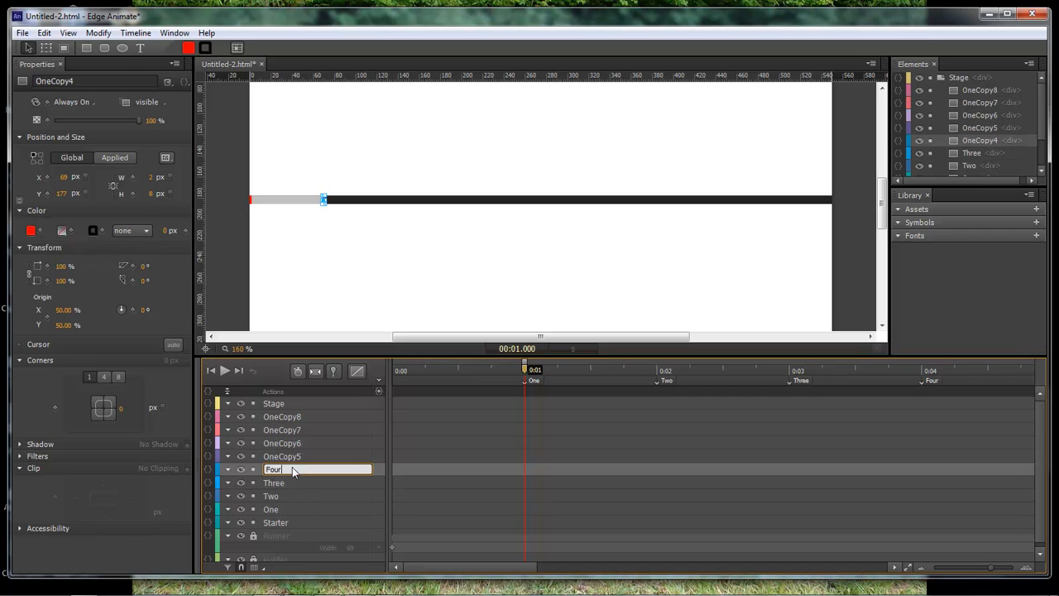
{"action": "key", "text": "Return"}
{"action": "left_click", "coordinate": [284, 458]}
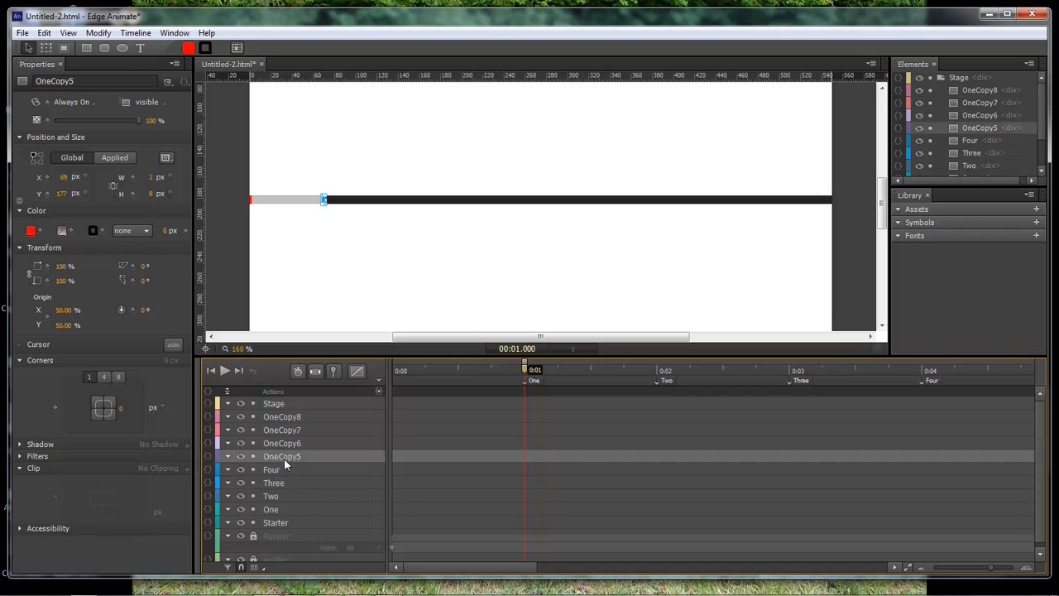
{"action": "double_click", "coordinate": [284, 459]}
{"action": "type", "text": "Five"}
{"action": "key", "text": "Return"}
Step: Rename the OneCopy6 marker as Six and the OneCopy7 marker as Seven
{"action": "double_click", "coordinate": [284, 443]}
{"action": "type", "text": "Six"}
{"action": "key", "text": "Return"}
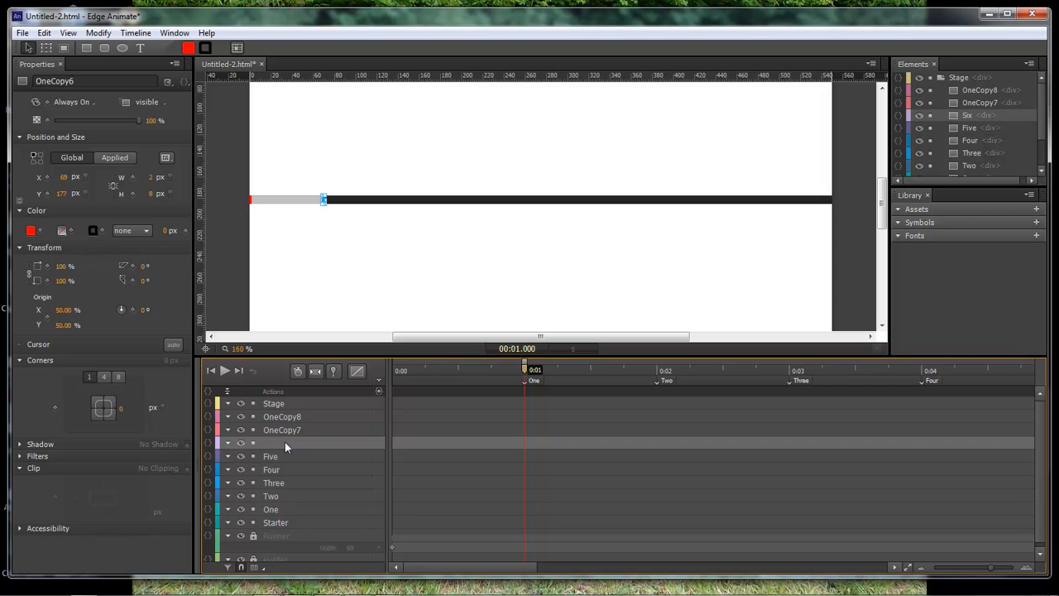
{"action": "left_click", "coordinate": [284, 431]}
{"action": "double_click", "coordinate": [285, 431]}
{"action": "type", "text": "Seven"}
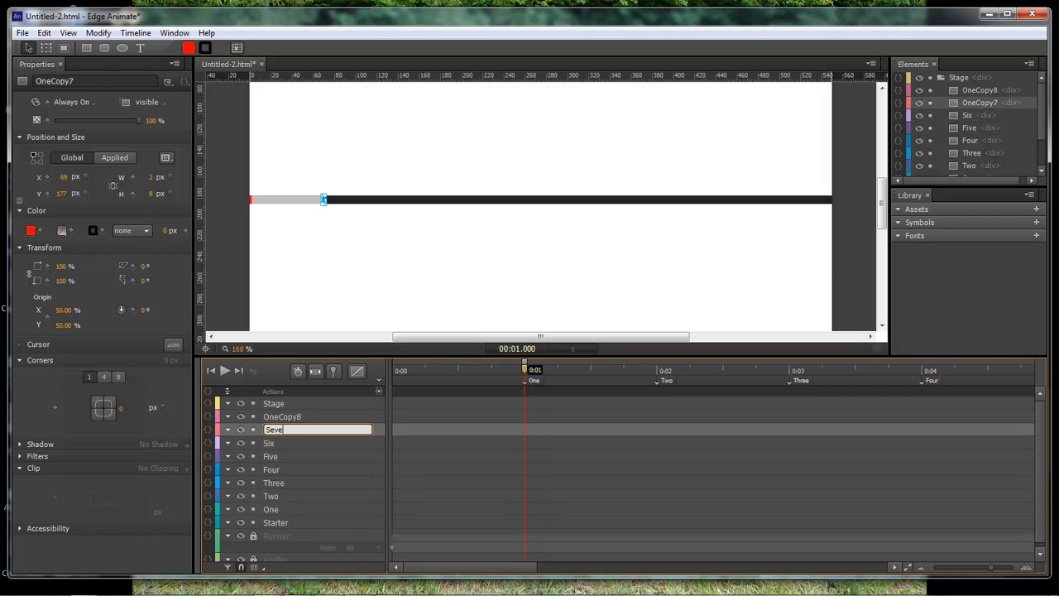
{"action": "key", "text": "Return"}
Step: Rename the OneCopy8 marker as Either
{"action": "double_click", "coordinate": [283, 417]}
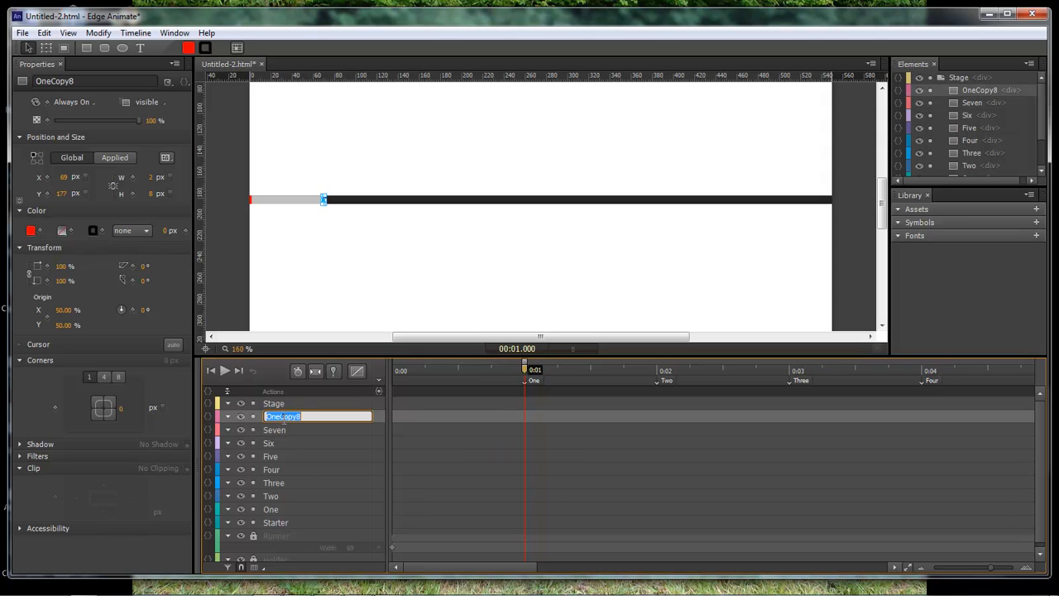
{"action": "type", "text": "Either"}
{"action": "key", "text": "Return"}
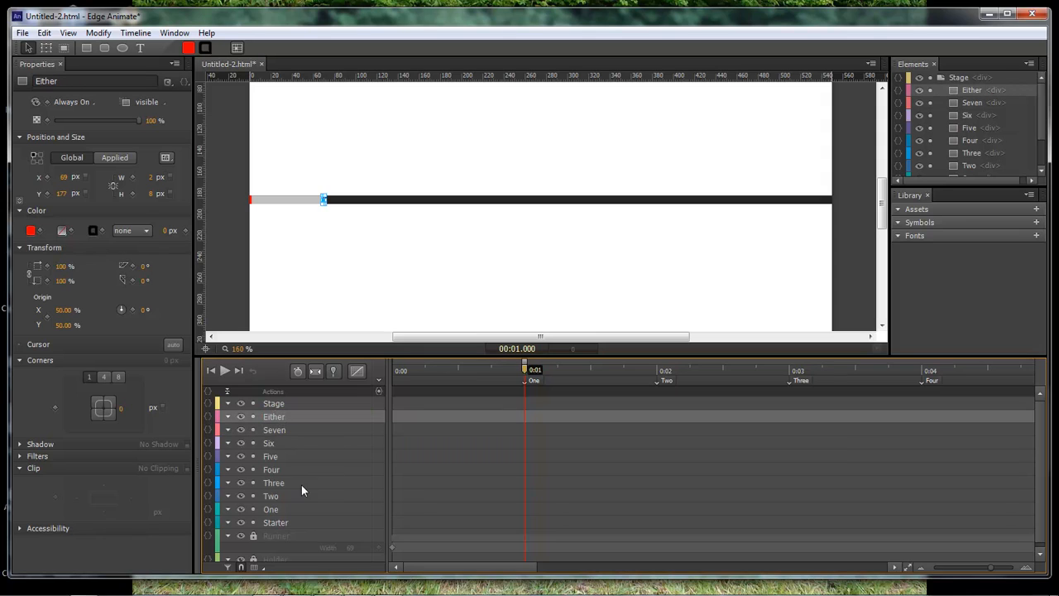
Step: With the playhead at 0:02, move the Two marker to the end of the runner, at X 137 px
{"action": "left_click", "coordinate": [276, 509]}
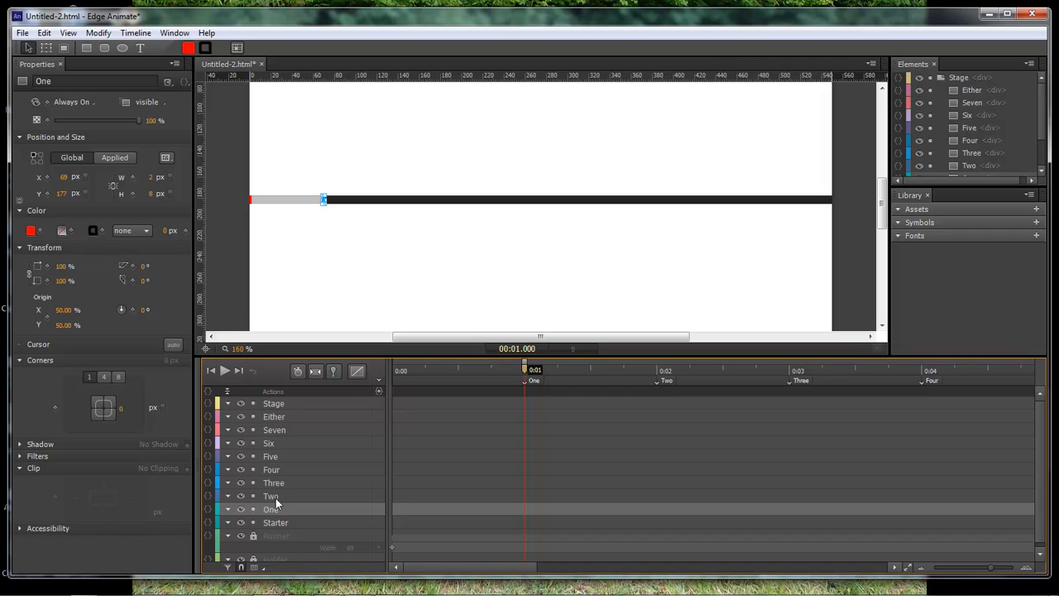
{"action": "left_click", "coordinate": [276, 497]}
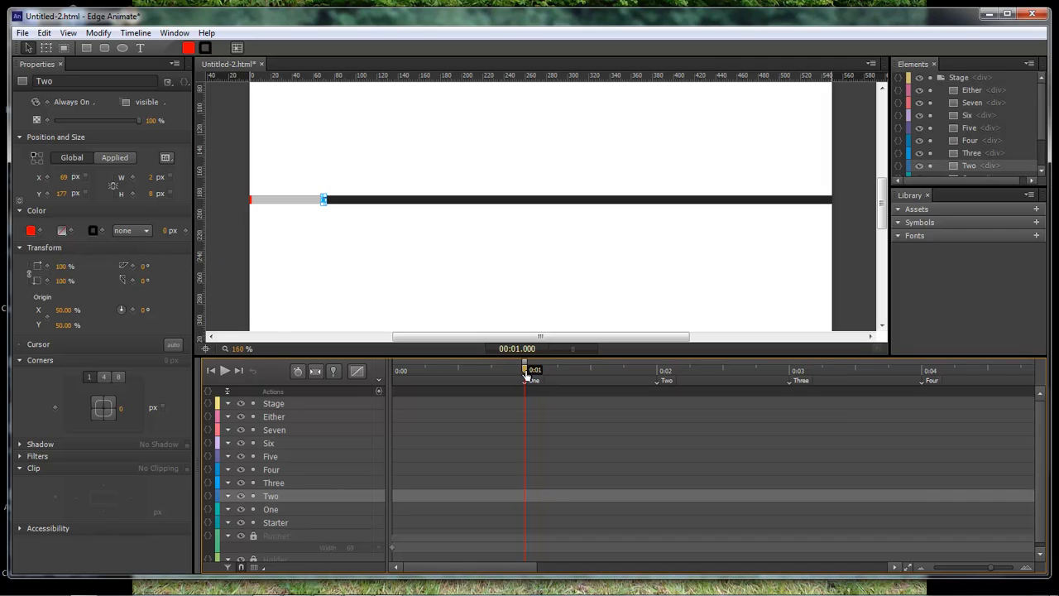
{"action": "left_click_drag", "start_coordinate": [526, 372], "coordinate": [655, 374]}
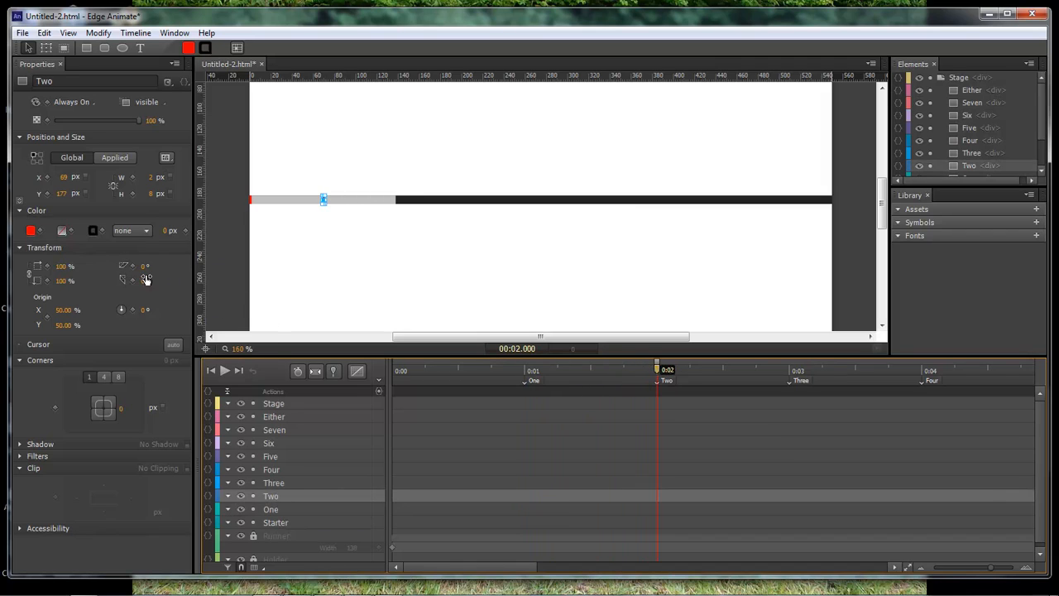
{"action": "left_click_drag", "start_coordinate": [62, 193], "coordinate": [108, 179]}
{"action": "key", "text": "ctrl+z"}
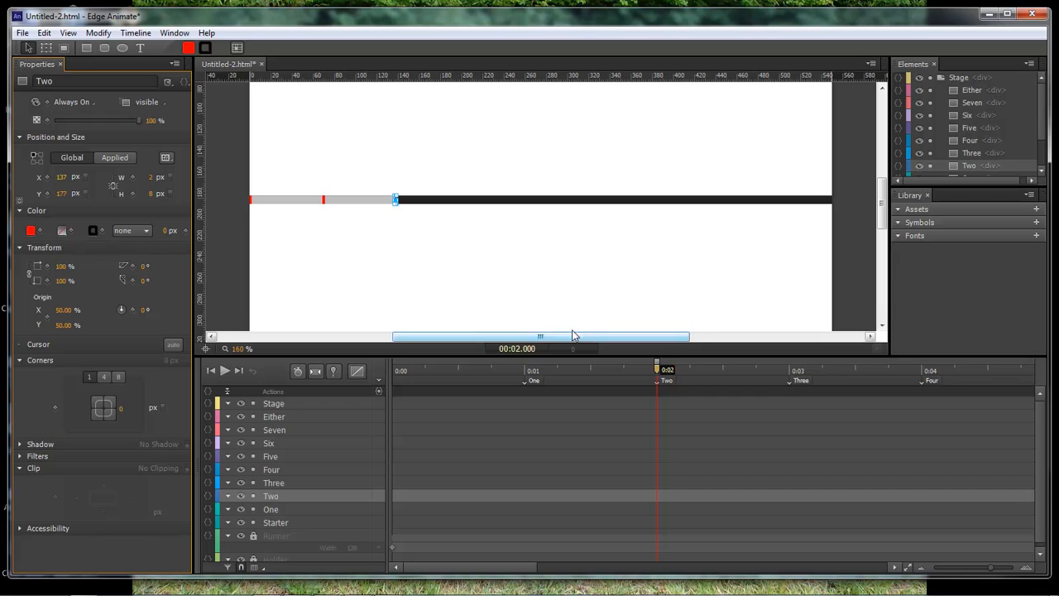
Step: With the playhead at 0:03, move the Three marker to the end of the runner, at X 207 px
{"action": "left_click_drag", "start_coordinate": [660, 370], "coordinate": [788, 373]}
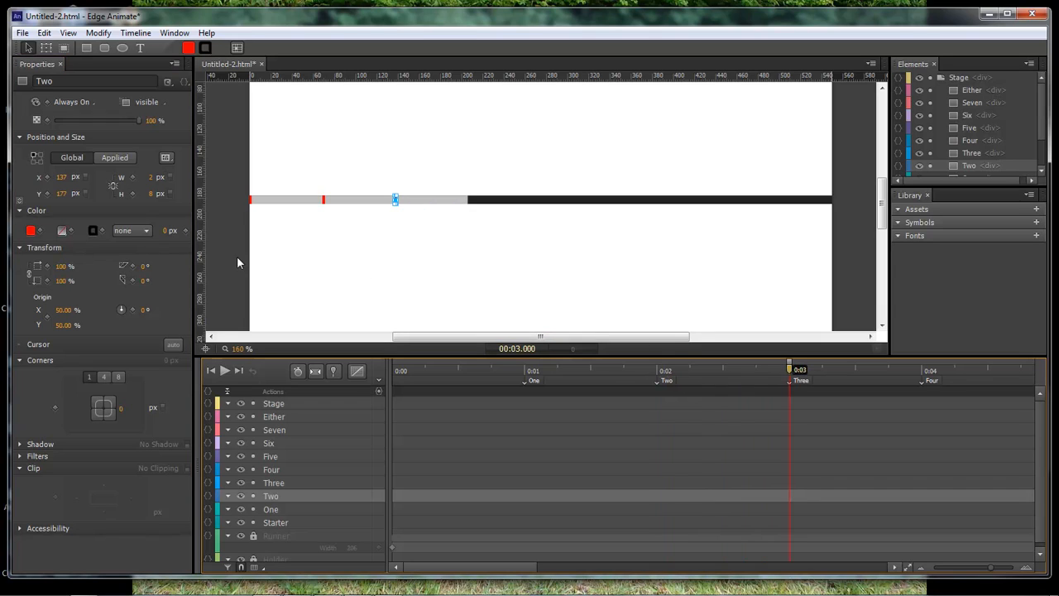
{"action": "left_click", "coordinate": [278, 484]}
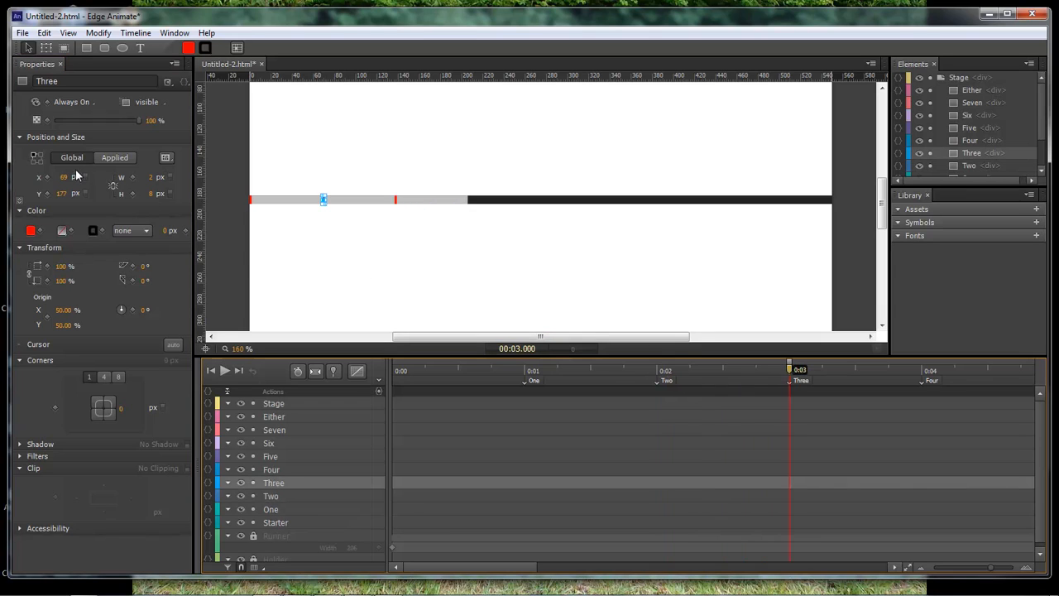
{"action": "left_click_drag", "start_coordinate": [60, 180], "coordinate": [156, 177]}
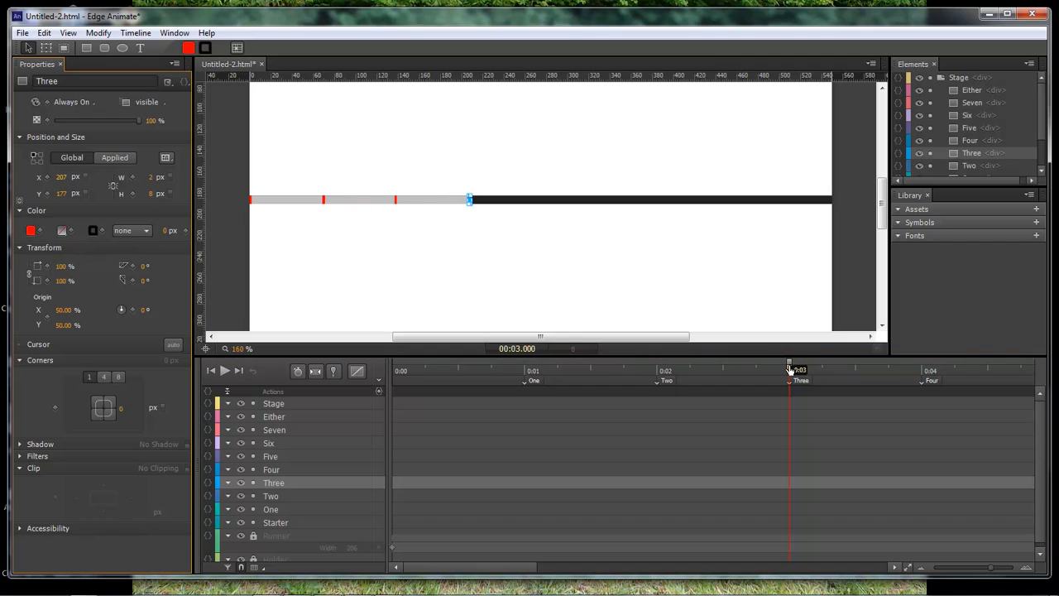
Step: With the playhead at 0:04, move the Four marker to the end of the runner, at X 274 px and Y 177 px
{"action": "left_click_drag", "start_coordinate": [803, 372], "coordinate": [922, 372]}
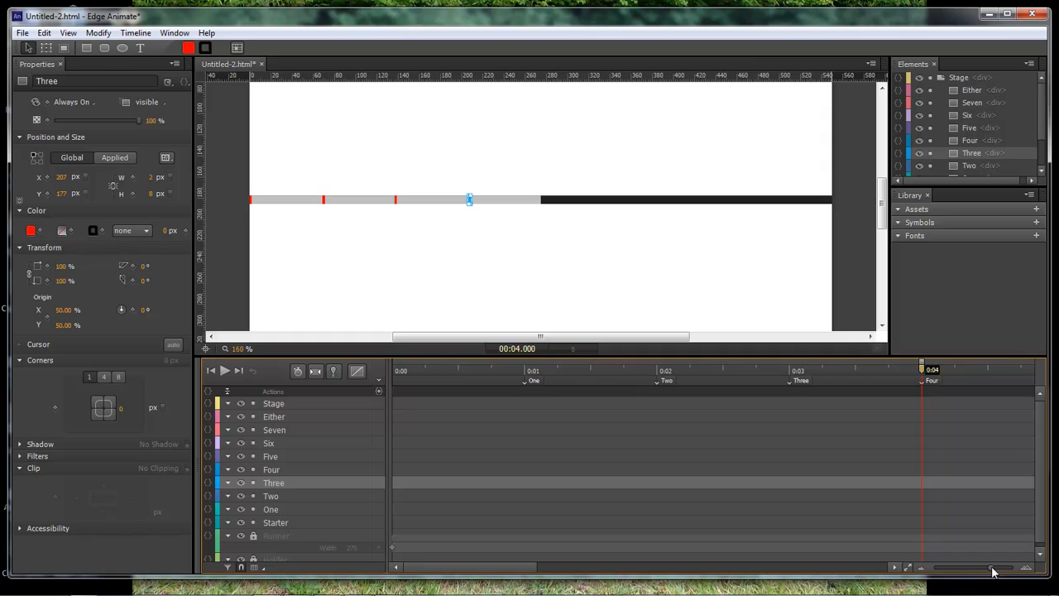
{"action": "left_click_drag", "start_coordinate": [991, 568], "coordinate": [983, 569]}
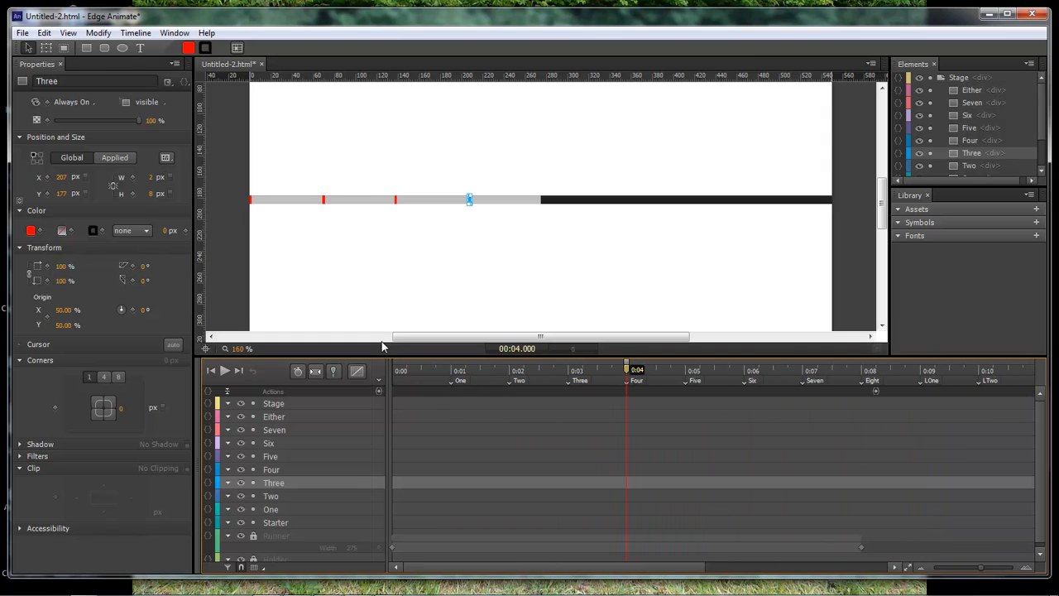
{"action": "left_click", "coordinate": [273, 470]}
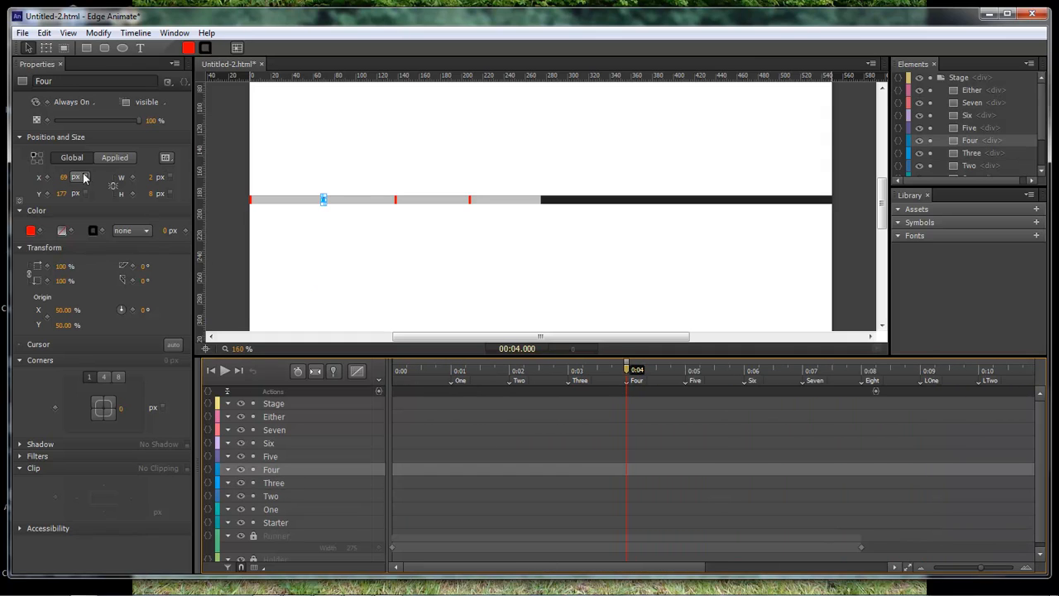
{"action": "left_click", "coordinate": [66, 194]}
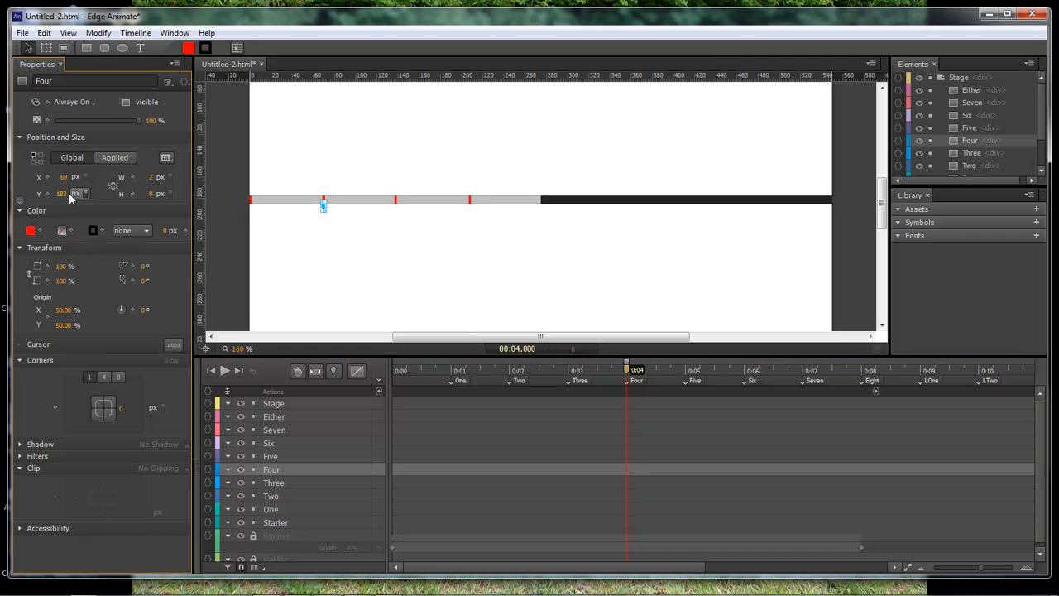
{"action": "left_click_drag", "start_coordinate": [69, 185], "coordinate": [201, 176]}
Step: With the playhead at 0:05, move the Five marker to the end of the runner, at X 341 px
{"action": "left_click_drag", "start_coordinate": [627, 369], "coordinate": [686, 375]}
{"action": "left_click", "coordinate": [275, 458]}
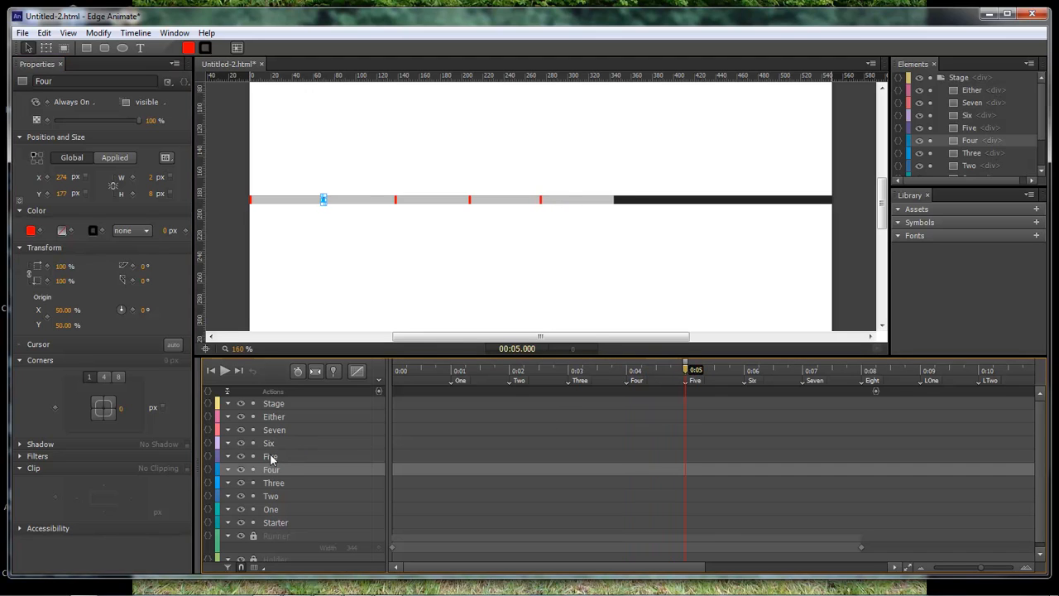
{"action": "left_click_drag", "start_coordinate": [64, 177], "coordinate": [244, 179]}
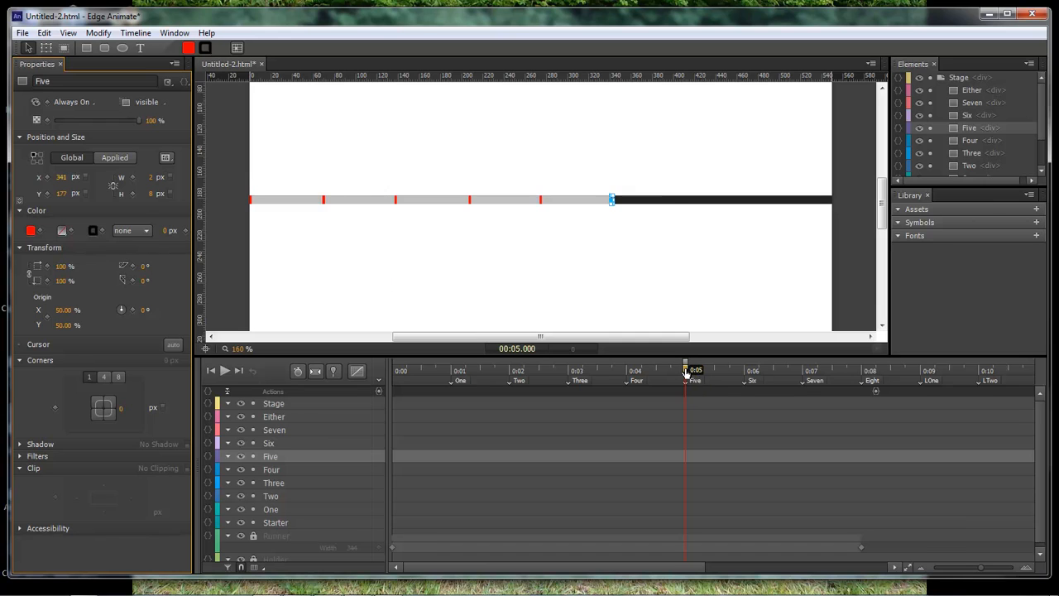
Step: With the playhead at 0:06, move the Six marker to the end of the runner, at X 412 px
{"action": "left_click_drag", "start_coordinate": [686, 372], "coordinate": [744, 375]}
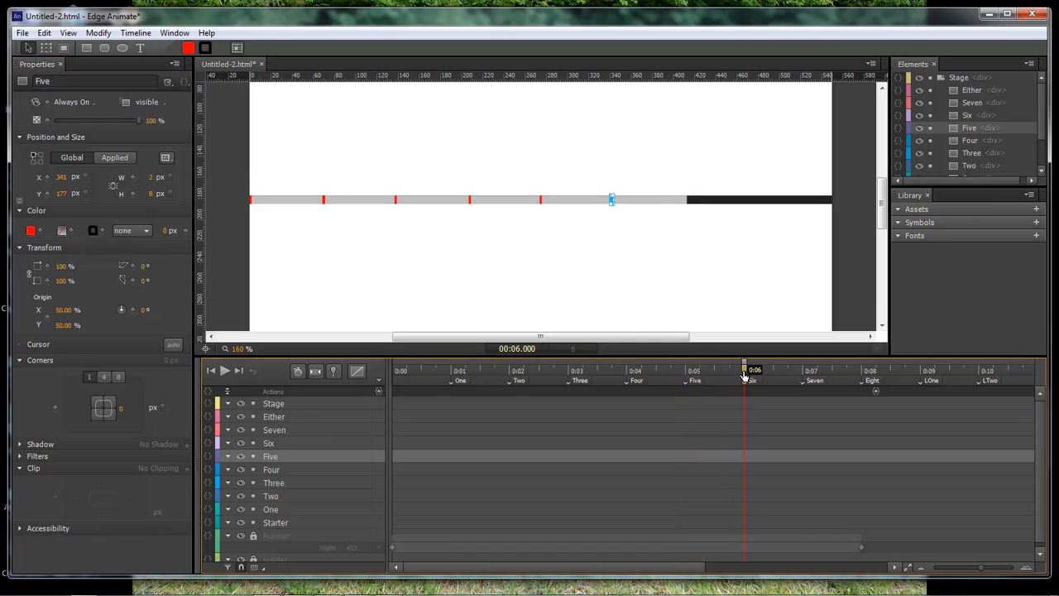
{"action": "left_click", "coordinate": [272, 443]}
{"action": "left_click_drag", "start_coordinate": [64, 177], "coordinate": [294, 179]}
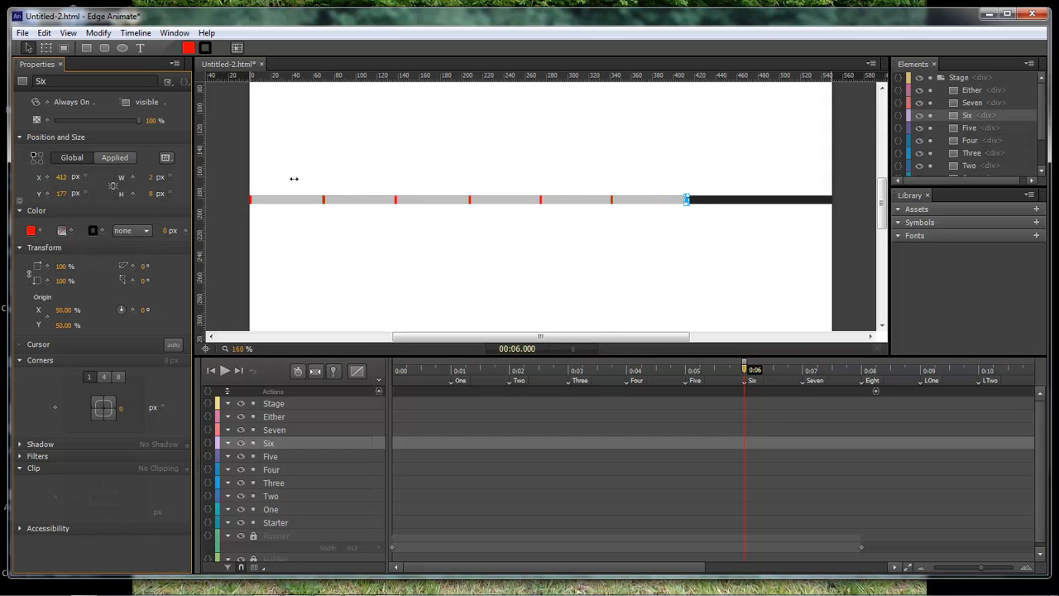
Step: With the playhead at 0:07, move the Seven marker to the end of the runner, at X 481 px
{"action": "left_click_drag", "start_coordinate": [745, 369], "coordinate": [803, 369]}
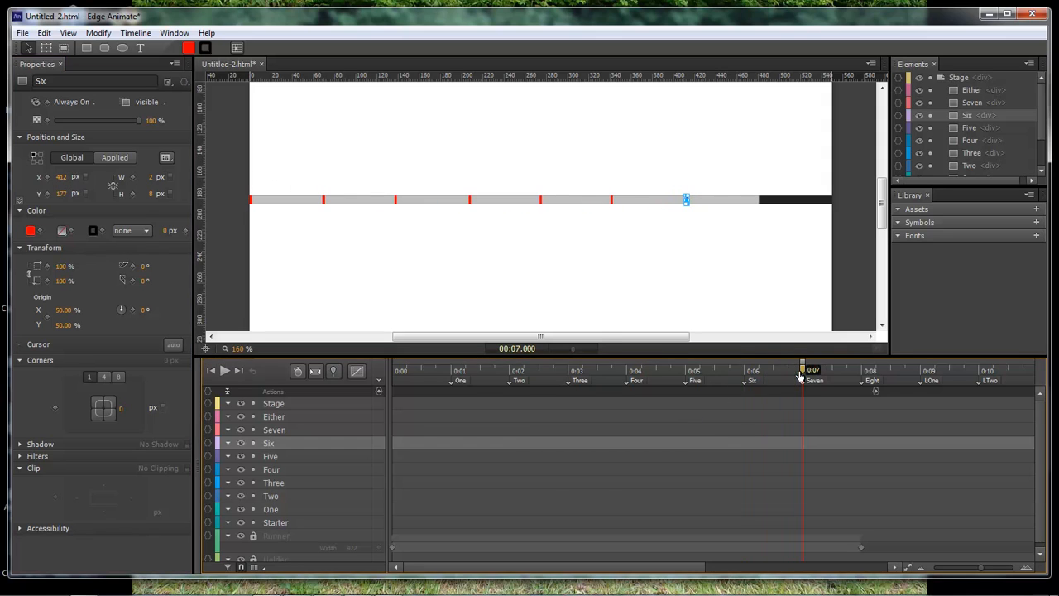
{"action": "left_click", "coordinate": [274, 430]}
{"action": "left_click_drag", "start_coordinate": [64, 176], "coordinate": [336, 179]}
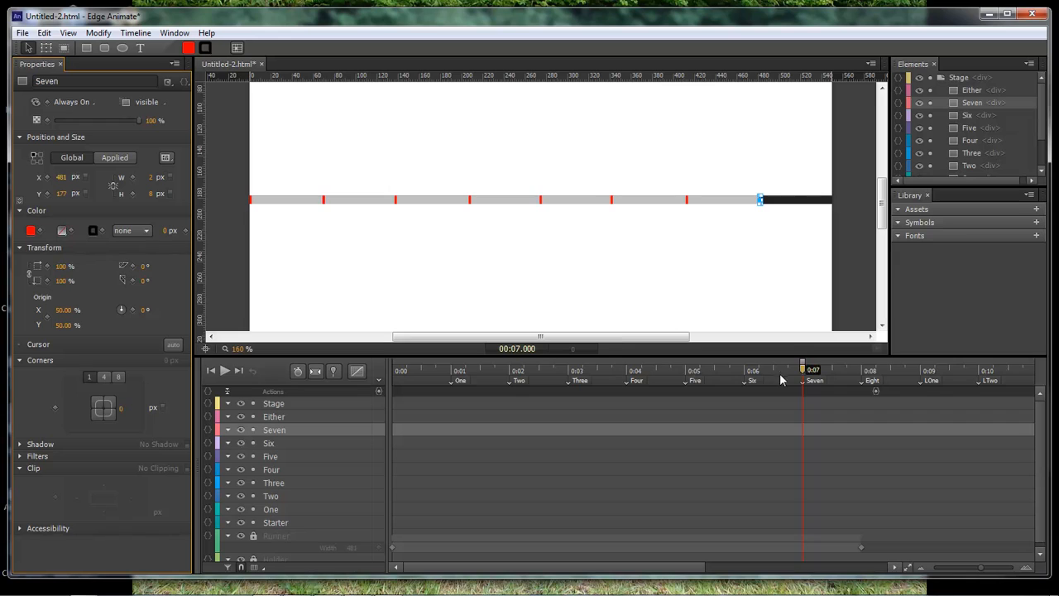
Step: With the playhead at 0:08, move the Either marker to the very end of the bar, at X 548 px
{"action": "left_click_drag", "start_coordinate": [805, 370], "coordinate": [862, 373]}
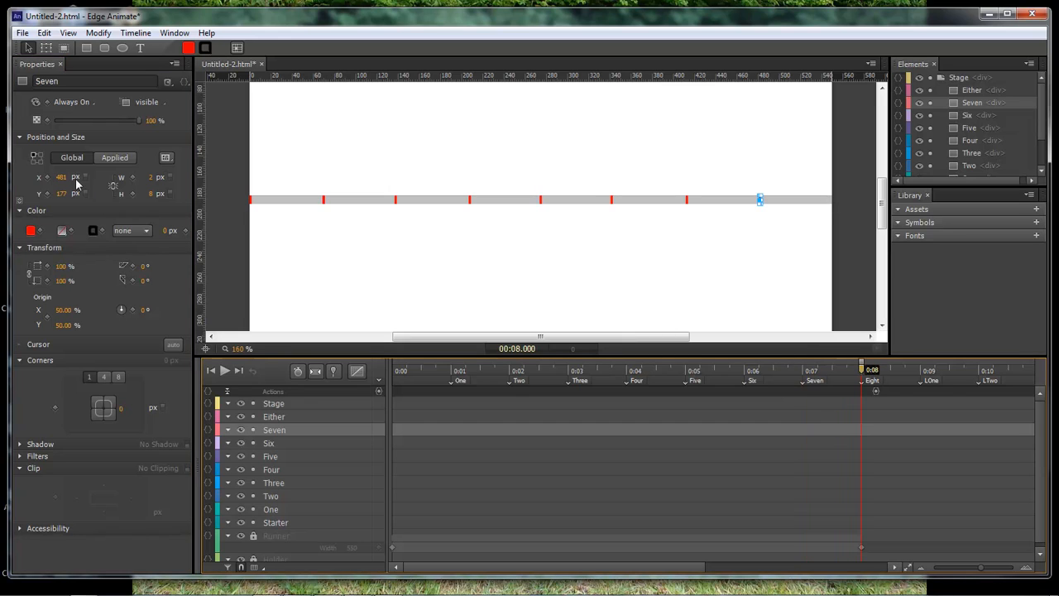
{"action": "left_click", "coordinate": [276, 417]}
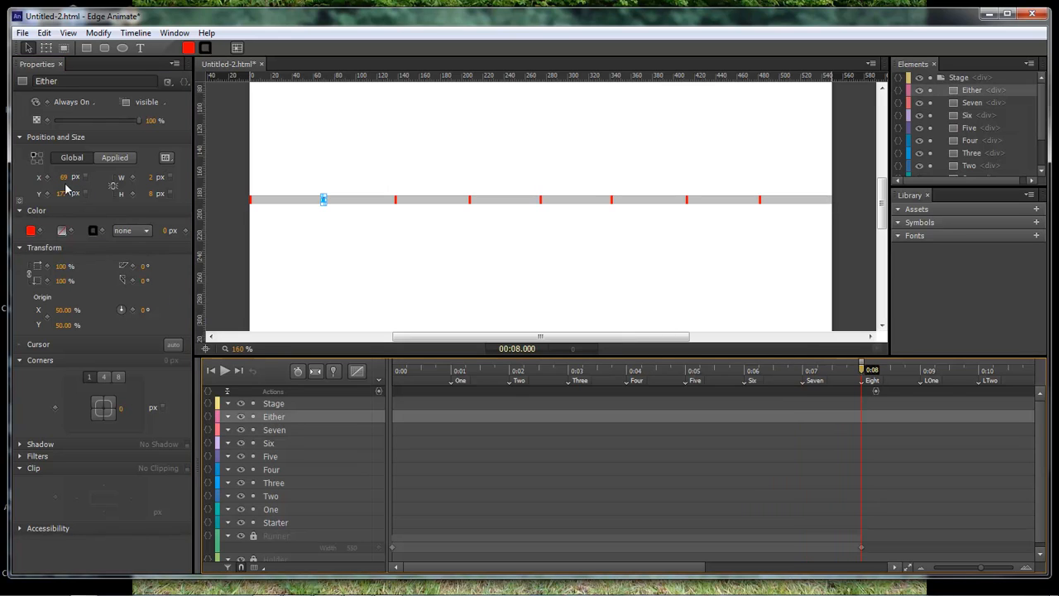
{"action": "left_click_drag", "start_coordinate": [64, 176], "coordinate": [381, 178]}
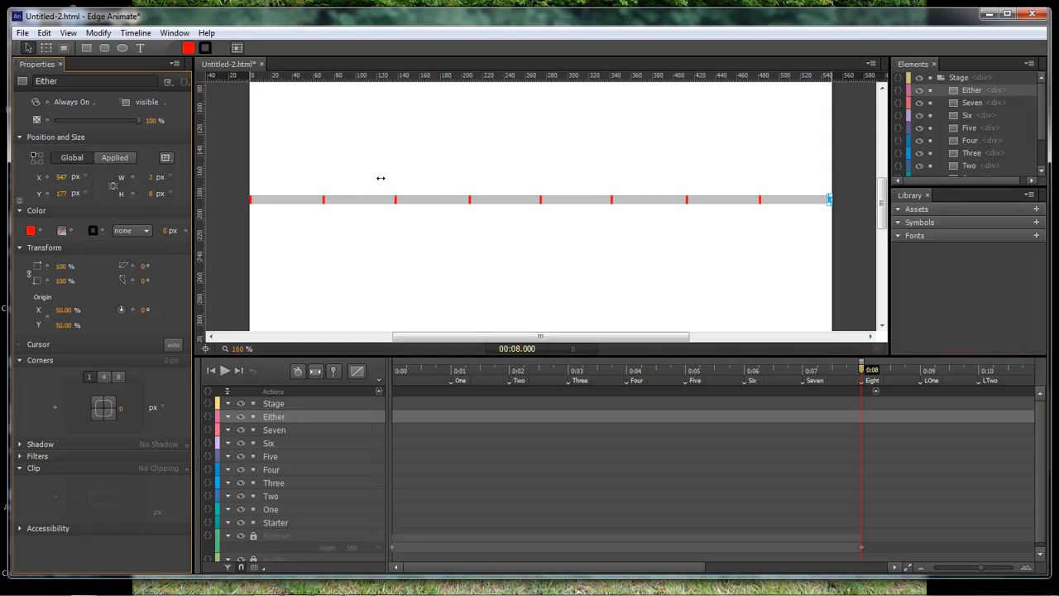
Step: Rename the Either marker as Eight and return the playhead to 0:00
{"action": "double_click", "coordinate": [281, 418]}
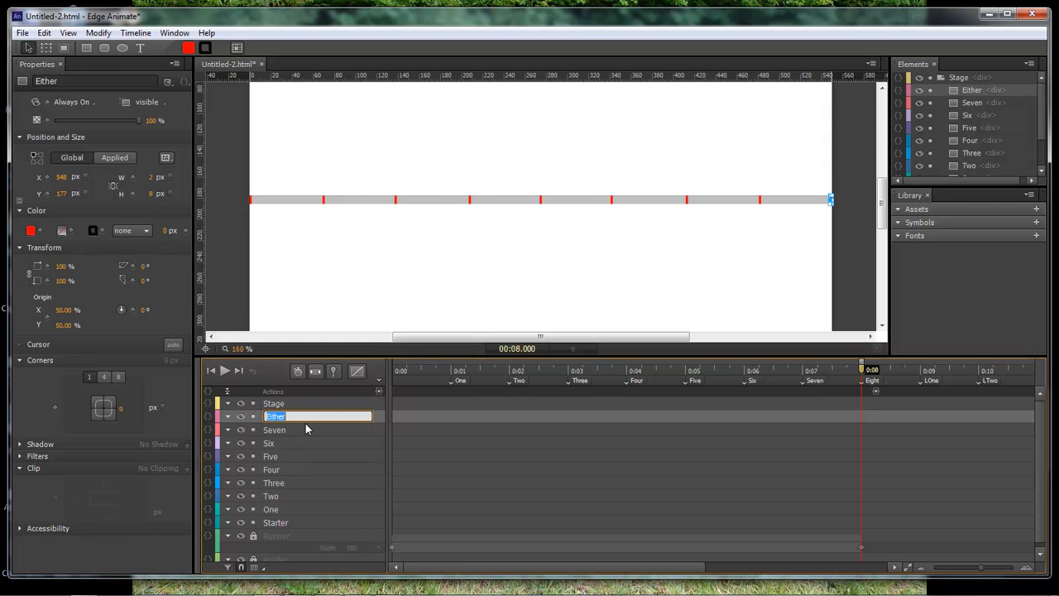
{"action": "type", "text": "eight"}
{"action": "key", "text": "Return"}
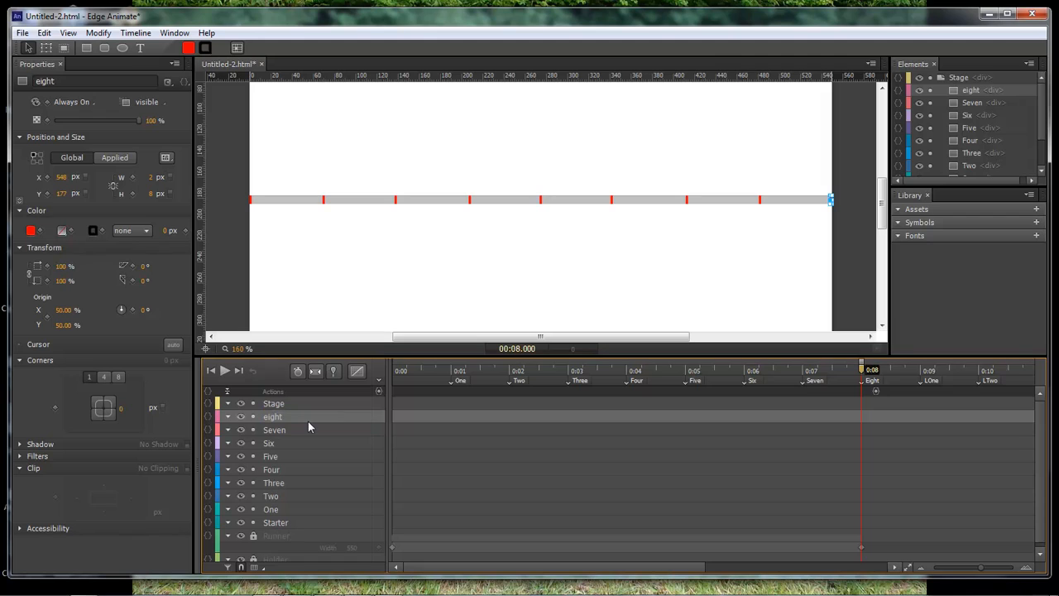
{"action": "double_click", "coordinate": [276, 419]}
{"action": "type", "text": "Eight"}
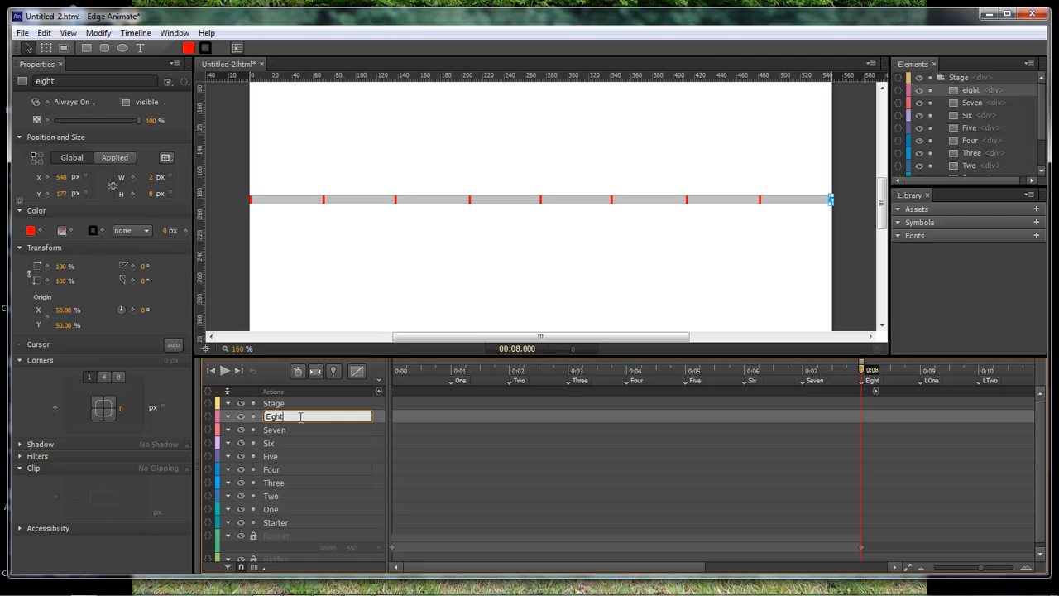
{"action": "key", "text": "Return"}
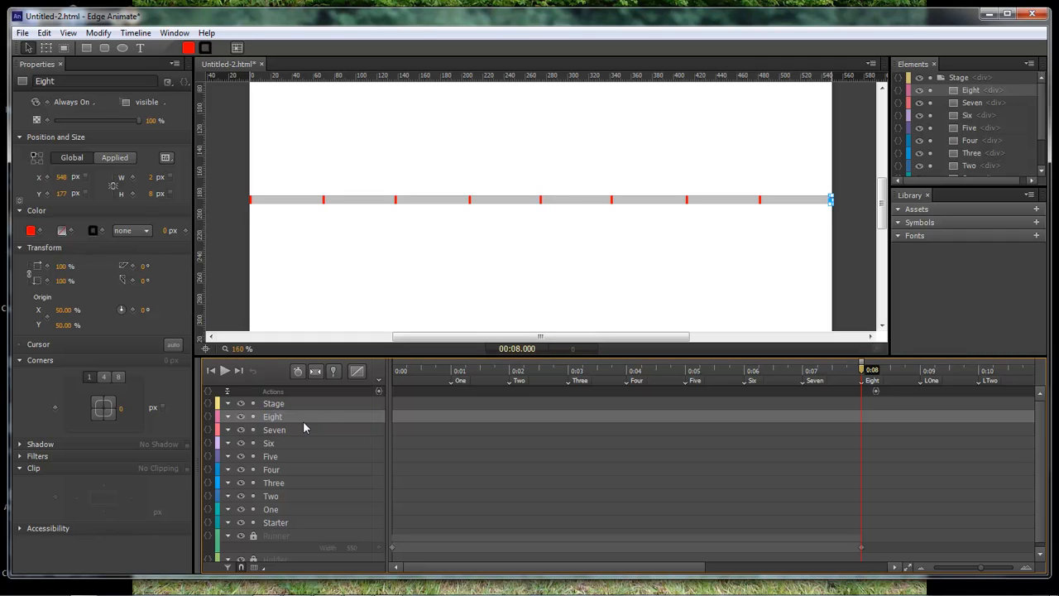
{"action": "mouse_move", "coordinate": [865, 371]}
{"action": "left_mouse_down"}
{"action": "mouse_move", "coordinate": [387, 377]}
{"action": "mouse_move", "coordinate": [863, 376]}
{"action": "left_mouse_up"}
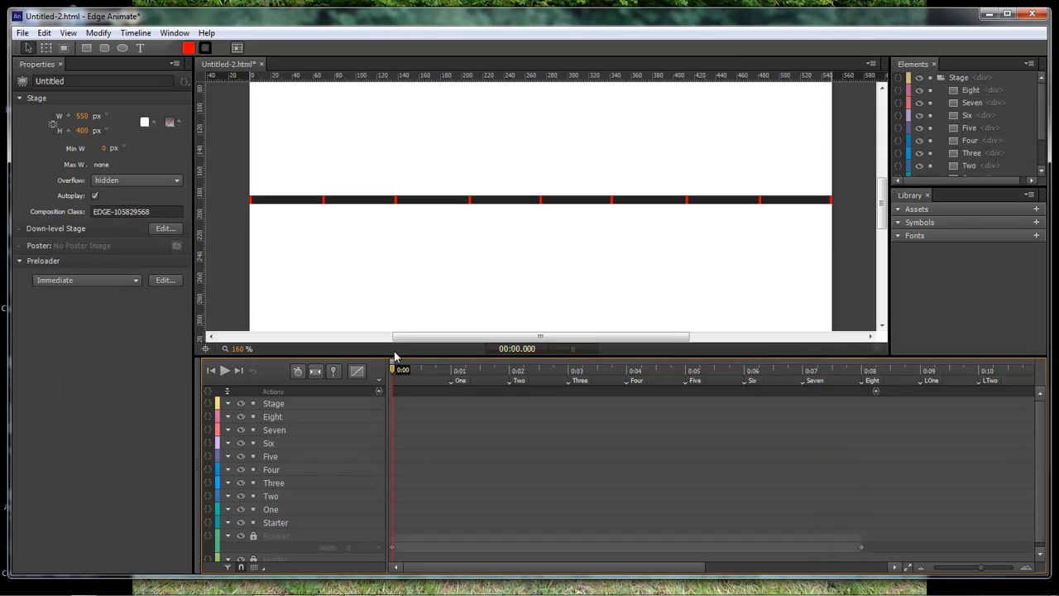
Step: With the playhead at 0:01, draw a small red rectangle, about 12 by 8 px, just above the One marker
{"action": "left_click_drag", "start_coordinate": [394, 374], "coordinate": [452, 373]}
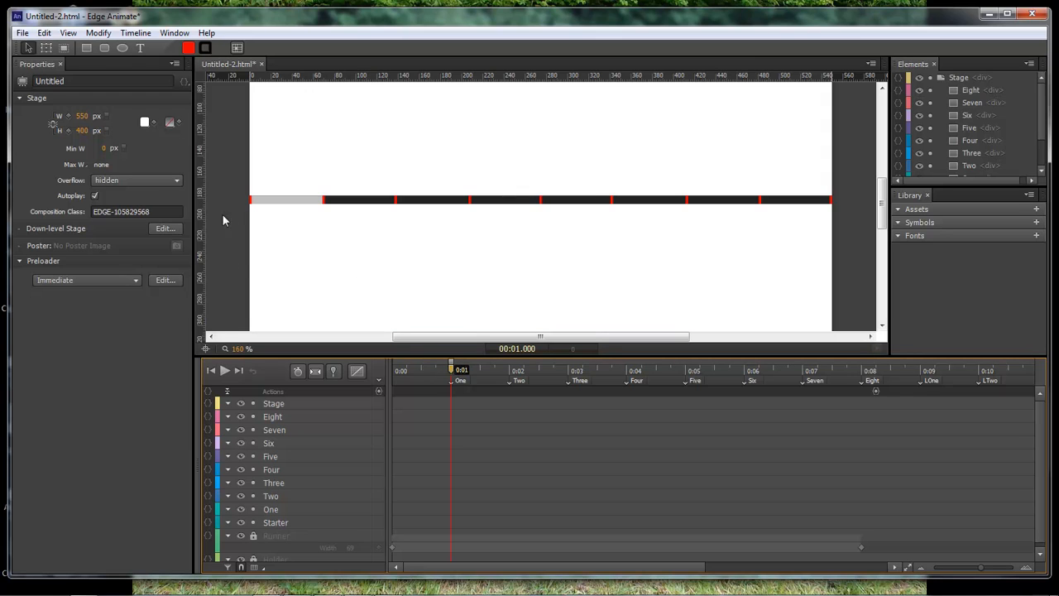
{"action": "left_click", "coordinate": [86, 47]}
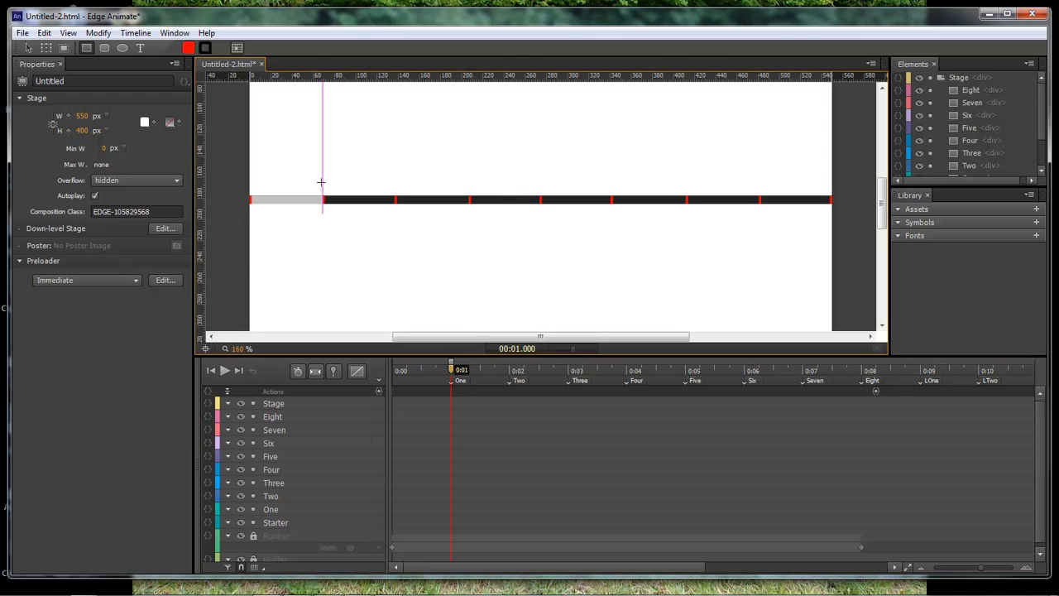
{"action": "left_click_drag", "start_coordinate": [321, 179], "coordinate": [334, 190]}
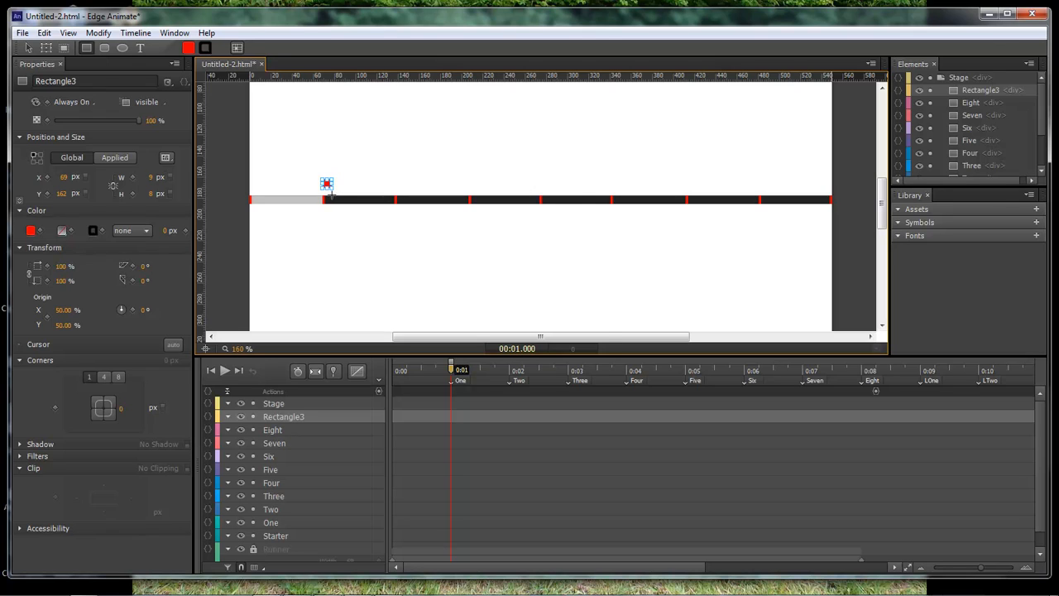
{"action": "left_click_drag", "start_coordinate": [331, 195], "coordinate": [334, 175]}
{"action": "key", "text": "ctrl+z"}
{"action": "key", "text": "v"}
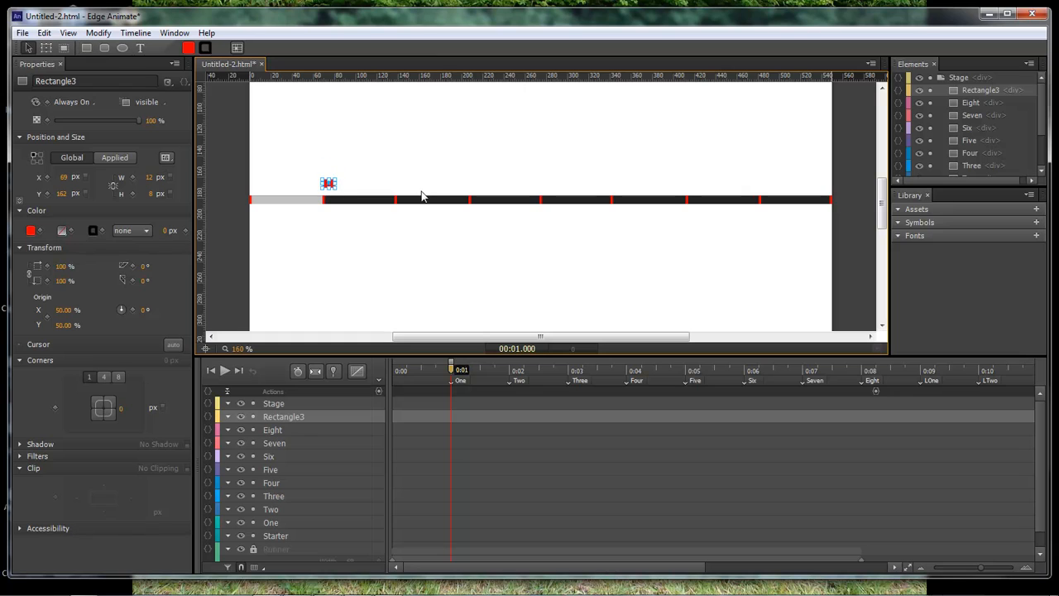
Step: Move the small rectangle to about X 59, Y 151 px and set its size to 13 px wide by 15 px high
{"action": "left_click", "coordinate": [351, 172]}
{"action": "left_click", "coordinate": [329, 185]}
{"action": "left_click_drag", "start_coordinate": [329, 183], "coordinate": [319, 168]}
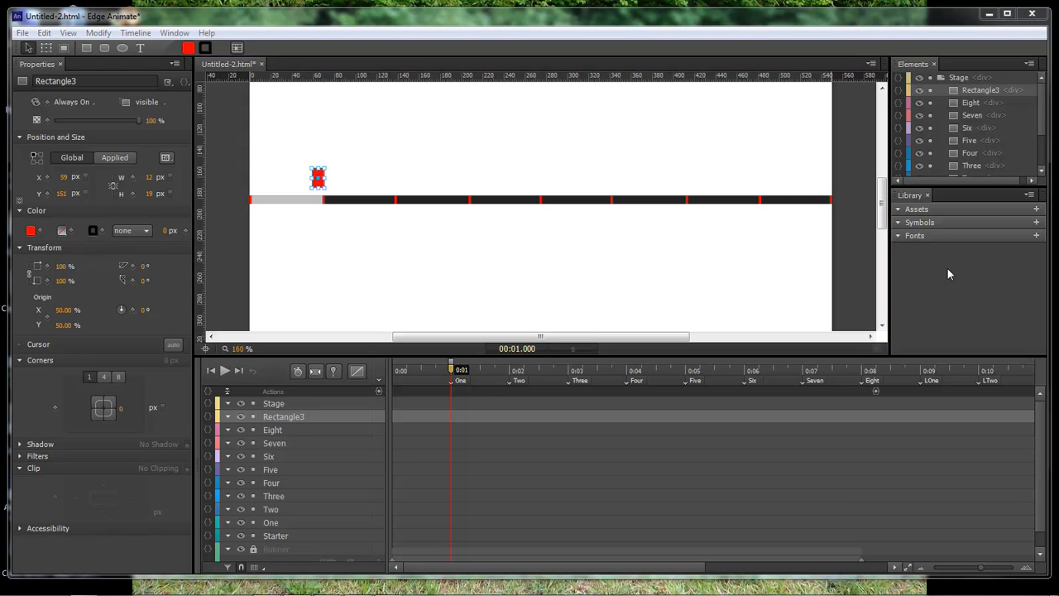
{"action": "left_click", "coordinate": [150, 195]}
{"action": "type", "text": "15"}
{"action": "key", "text": "Return"}
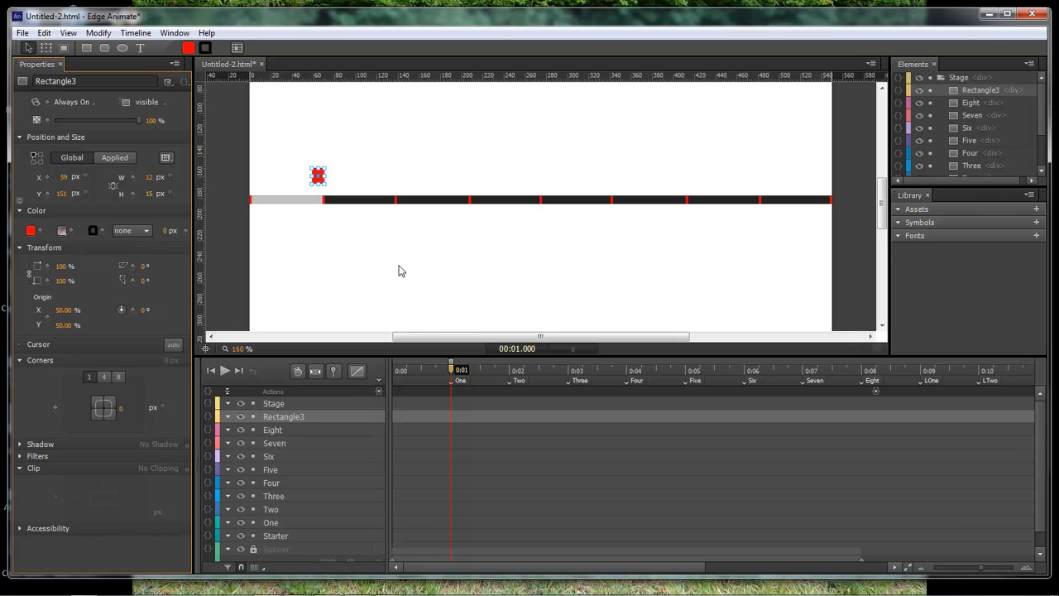
{"action": "left_click", "coordinate": [150, 179]}
{"action": "type", "text": "13"}
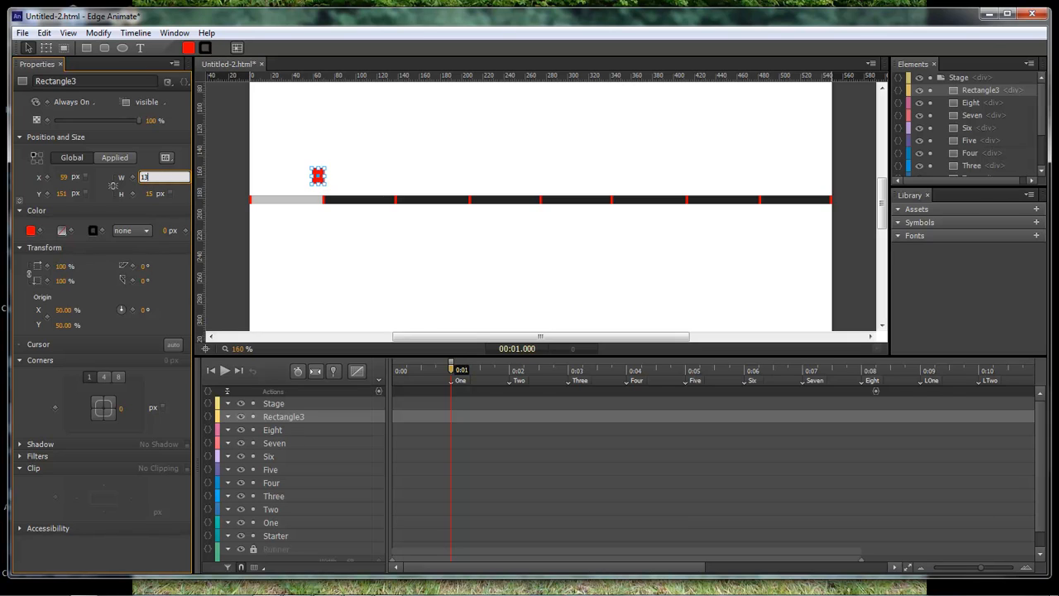
{"action": "key", "text": "Return"}
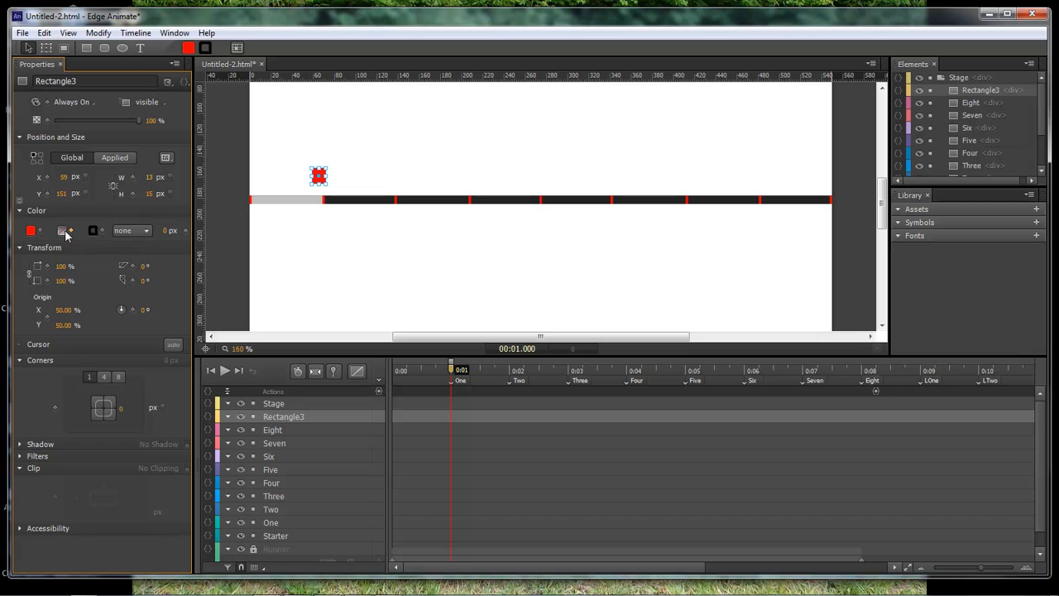
Step: Change the small rectangle's fill colour to a dark blue
{"action": "left_click", "coordinate": [32, 231]}
{"action": "left_click", "coordinate": [167, 352]}
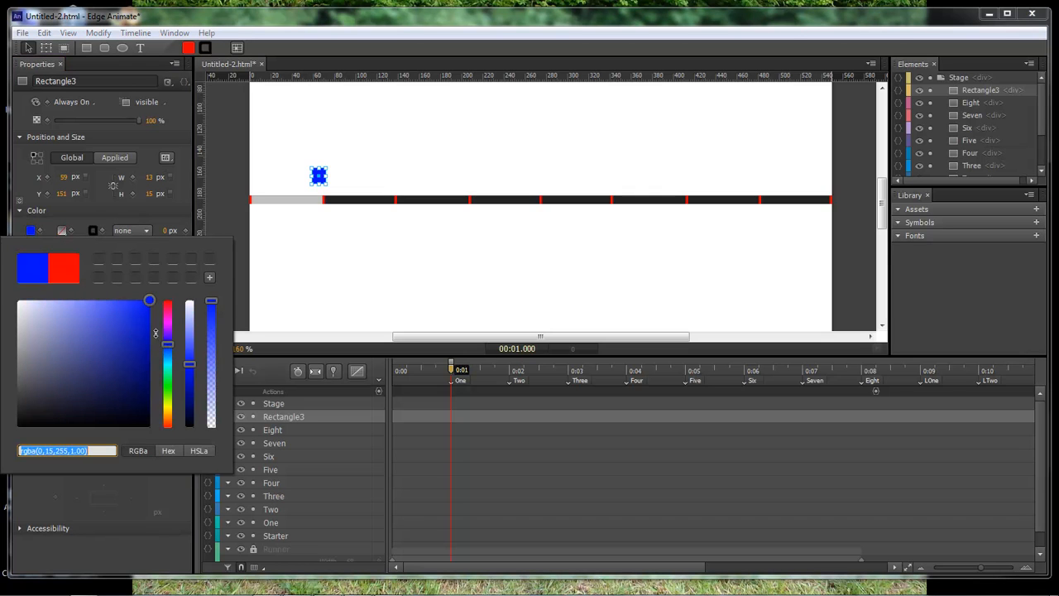
{"action": "left_click", "coordinate": [134, 334]}
{"action": "left_click", "coordinate": [277, 282]}
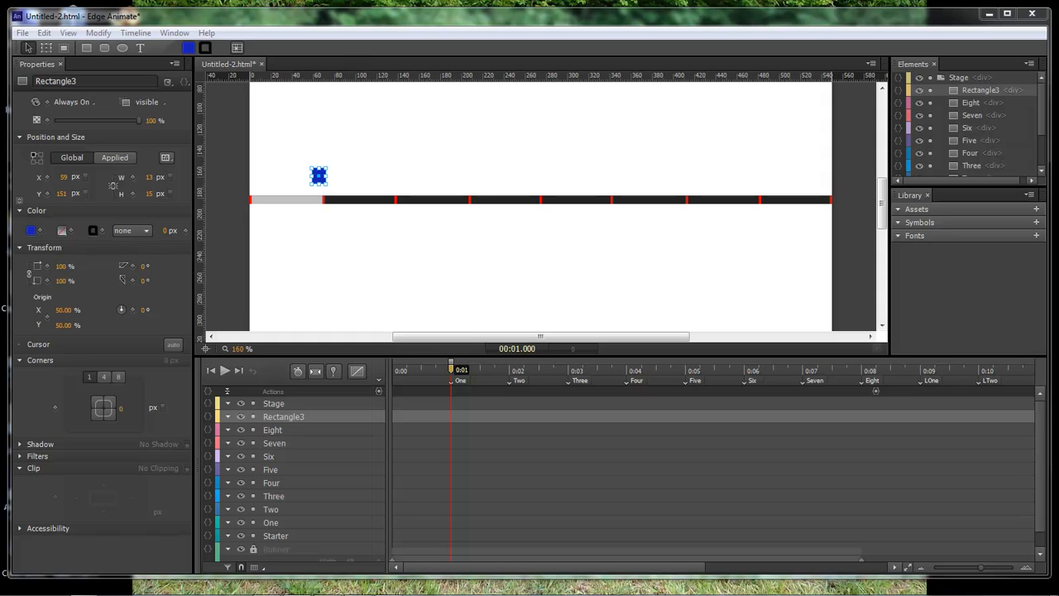
Step: Round only the blue rectangle's bottom-right corner using eight-value corner radii of 295 and 289 px
{"action": "left_click", "coordinate": [118, 377]}
{"action": "left_click", "coordinate": [120, 415]}
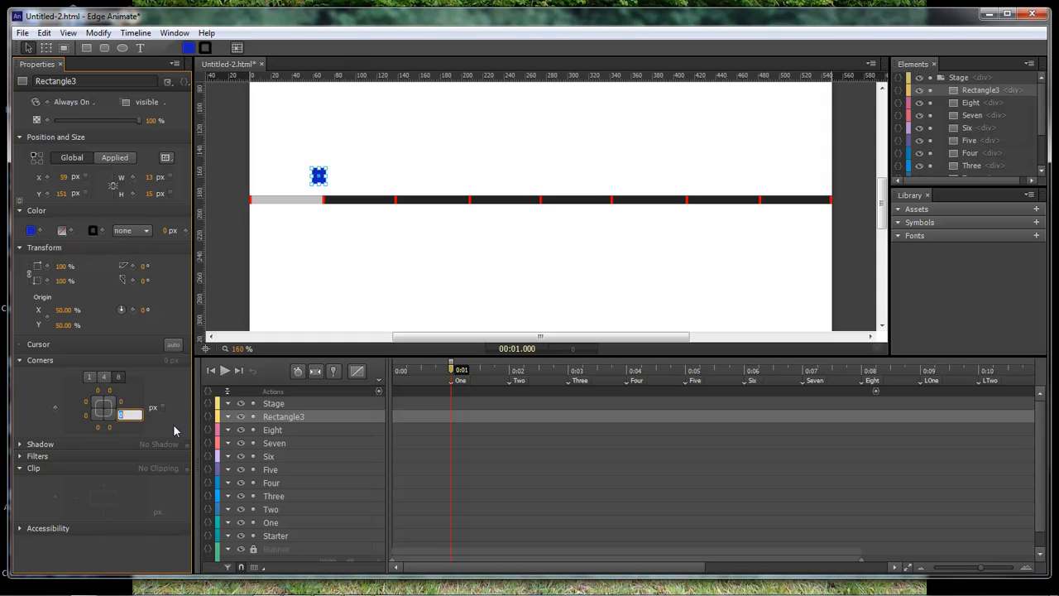
{"action": "type", "text": "295"}
{"action": "key", "text": "Return"}
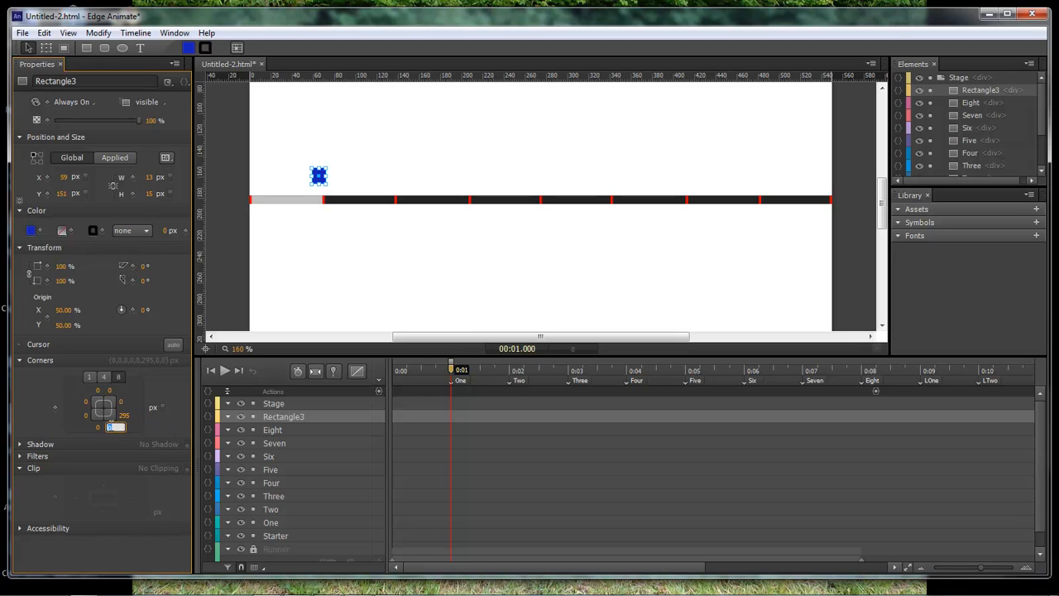
{"action": "type", "text": "289"}
{"action": "key", "text": "Return"}
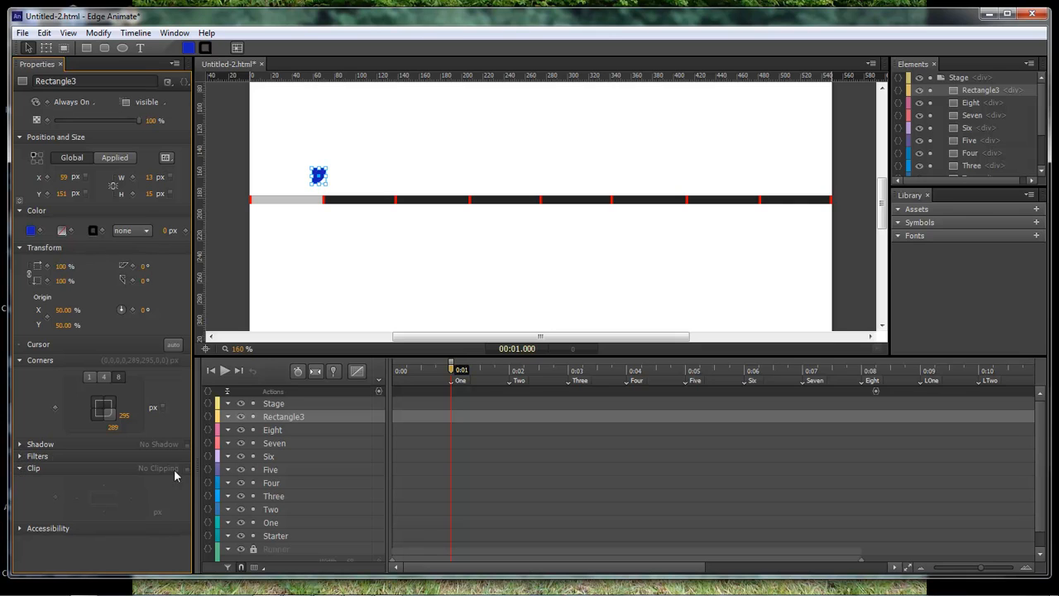
Step: Clip the blue rectangle's right side at 10 px
{"action": "left_click", "coordinate": [134, 498]}
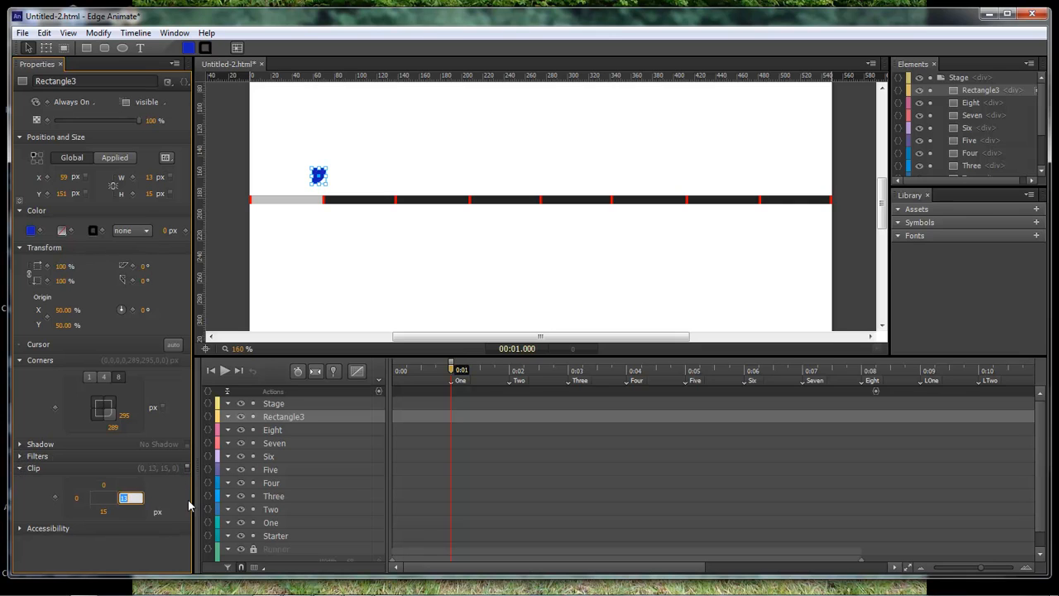
{"action": "type", "text": "10"}
{"action": "key", "text": "Return"}
Step: Move the blue rectangle to X 69, Y 162 px, directly above the One marker on the bar
{"action": "left_click", "coordinate": [324, 267]}
{"action": "left_click", "coordinate": [328, 174]}
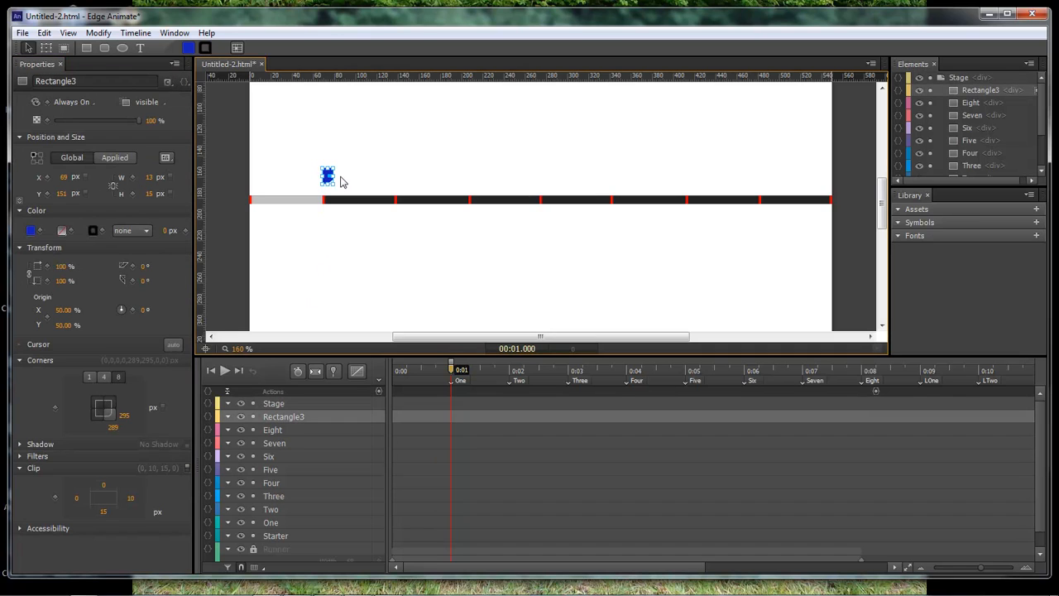
{"action": "key", "text": "Down"}
{"action": "key", "text": "Down"}
{"action": "key", "text": "Down"}
{"action": "key", "text": "Down"}
{"action": "key", "text": "Down"}
{"action": "key", "text": "Down"}
{"action": "key", "text": "Down"}
{"action": "key", "text": "Down"}
{"action": "key", "text": "Down"}
{"action": "key", "text": "Down"}
{"action": "key", "text": "Down"}
Step: Nudge the blue rectangle down to Y 164 px so it overlaps the bar, keeping it aligned with the One marker at X 69 px
{"action": "left_click_drag", "start_coordinate": [239, 349], "coordinate": [282, 348]}
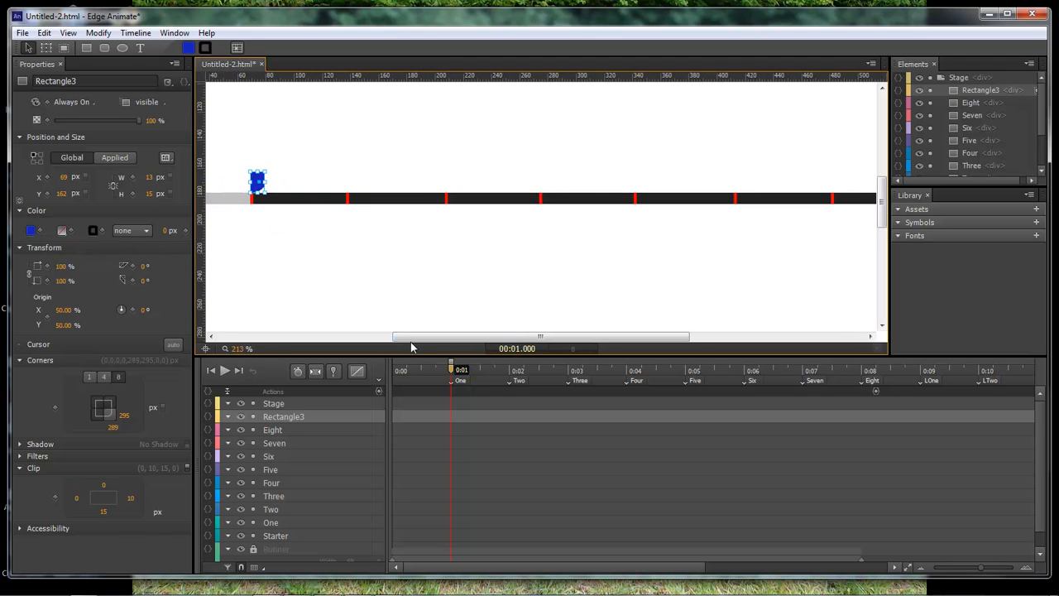
{"action": "left_click_drag", "start_coordinate": [409, 340], "coordinate": [367, 340]}
{"action": "left_click_drag", "start_coordinate": [256, 350], "coordinate": [312, 350]}
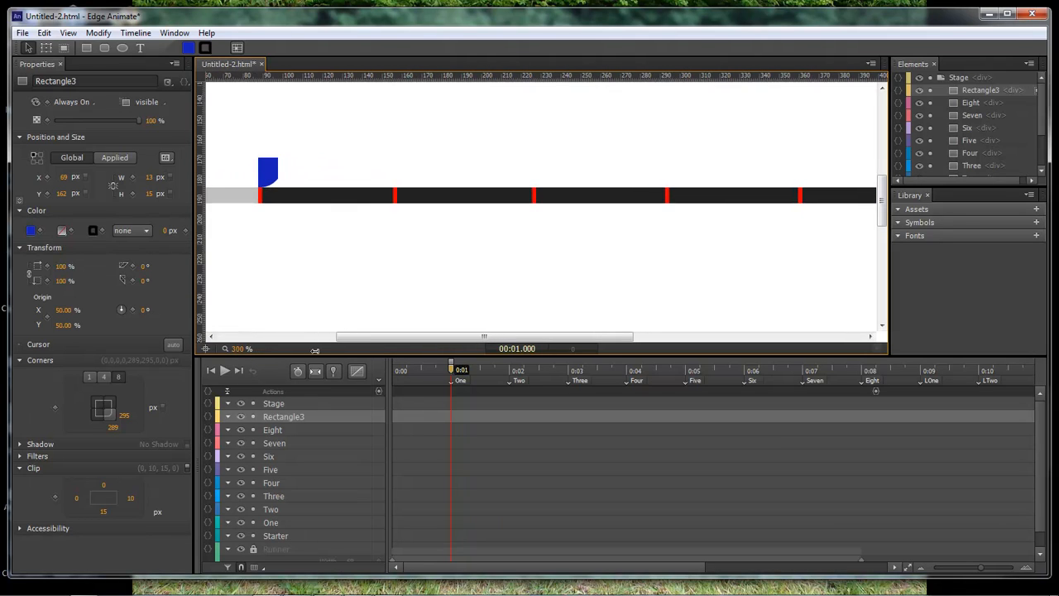
{"action": "left_click", "coordinate": [267, 163]}
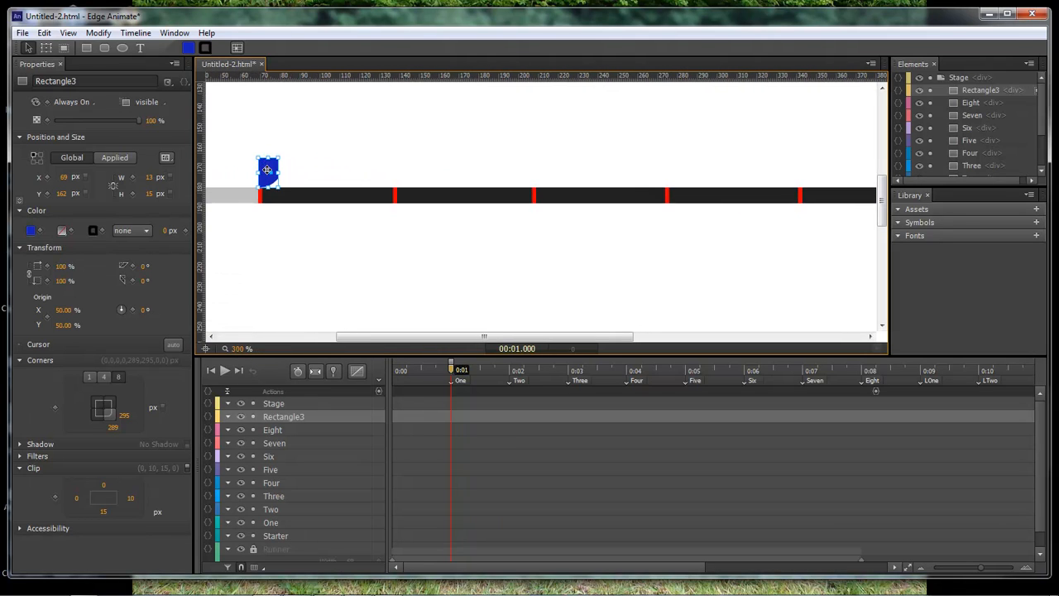
{"action": "key", "text": "Down"}
{"action": "key", "text": "Down"}
{"action": "key", "text": "Right"}
{"action": "left_click", "coordinate": [278, 217]}
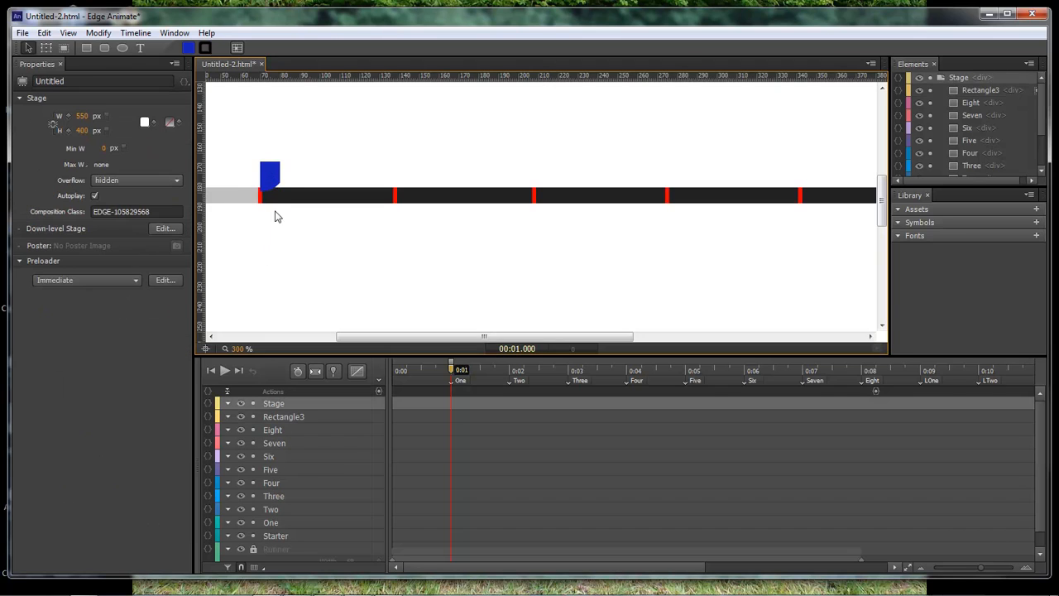
{"action": "left_click", "coordinate": [269, 178]}
{"action": "left_click", "coordinate": [284, 253]}
Step: Add a text element reading 1 over the blue rectangle
{"action": "left_click", "coordinate": [140, 47]}
{"action": "left_click", "coordinate": [266, 168]}
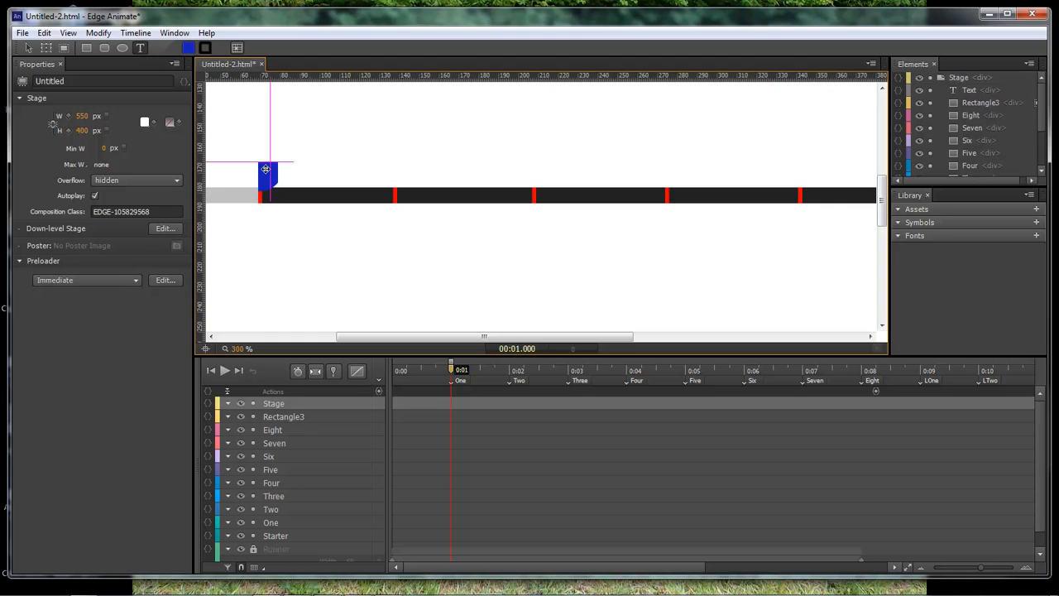
{"action": "type", "text": "1"}
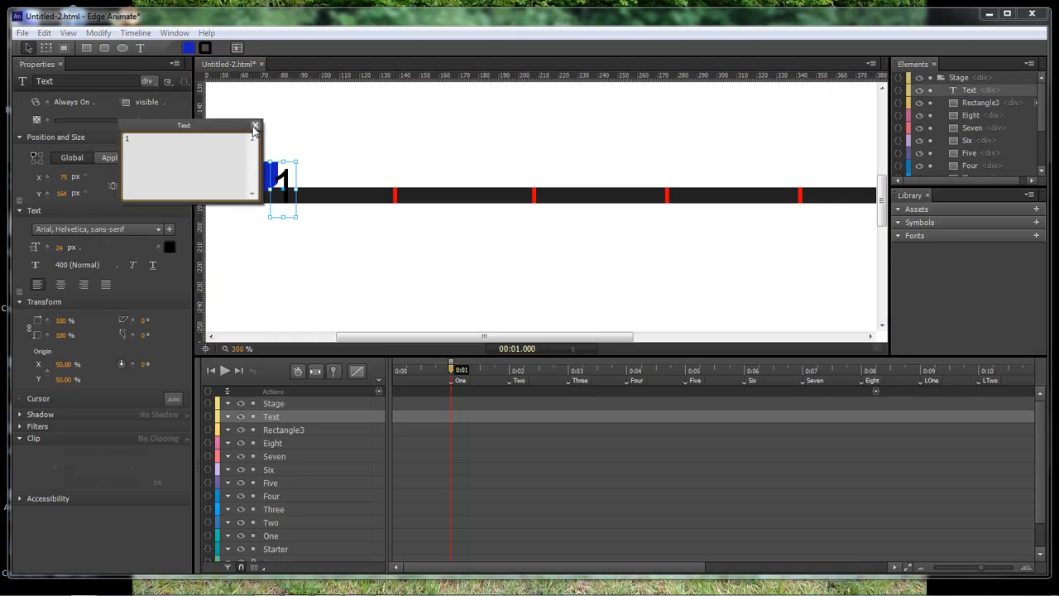
{"action": "left_click", "coordinate": [255, 125]}
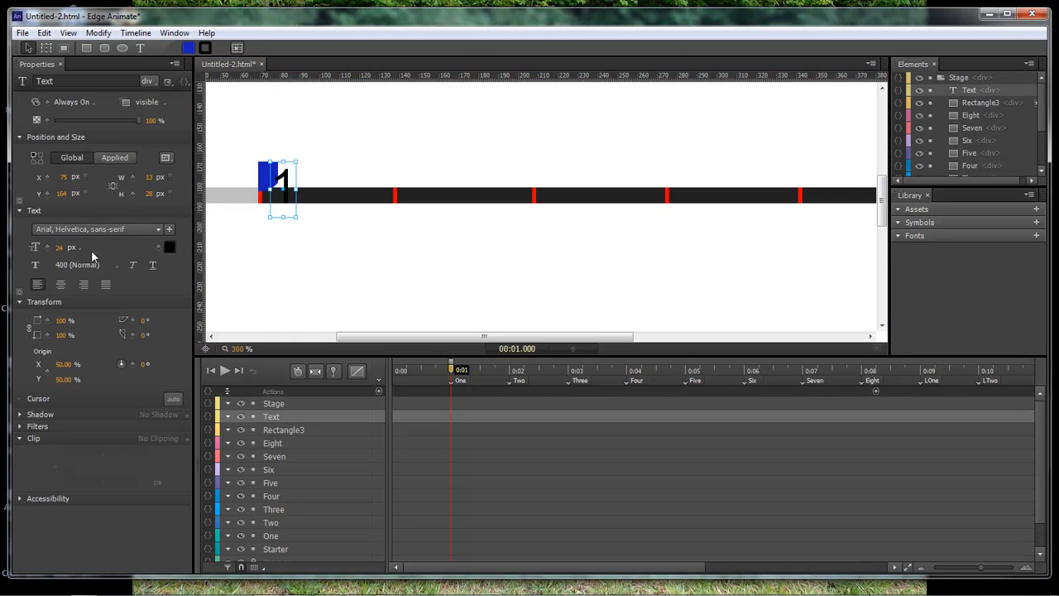
Step: Set the number text's font size to 10 px and shift it to X 70 px within the blue rectangle
{"action": "left_click", "coordinate": [59, 247]}
{"action": "type", "text": "10"}
{"action": "key", "text": "Return"}
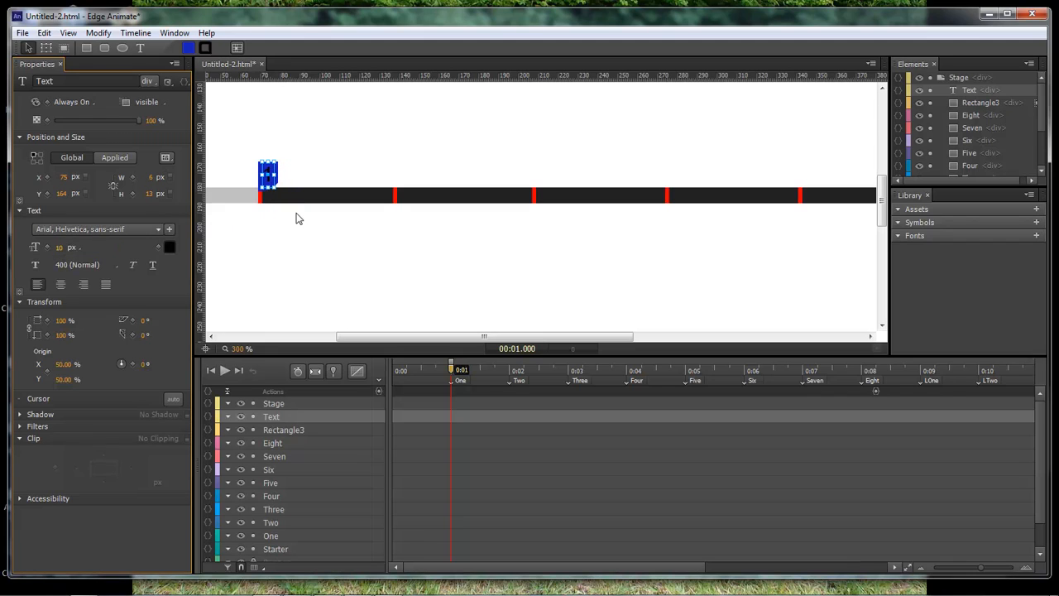
{"action": "key", "text": "Left"}
{"action": "left_click", "coordinate": [315, 144]}
{"action": "left_click", "coordinate": [270, 175]}
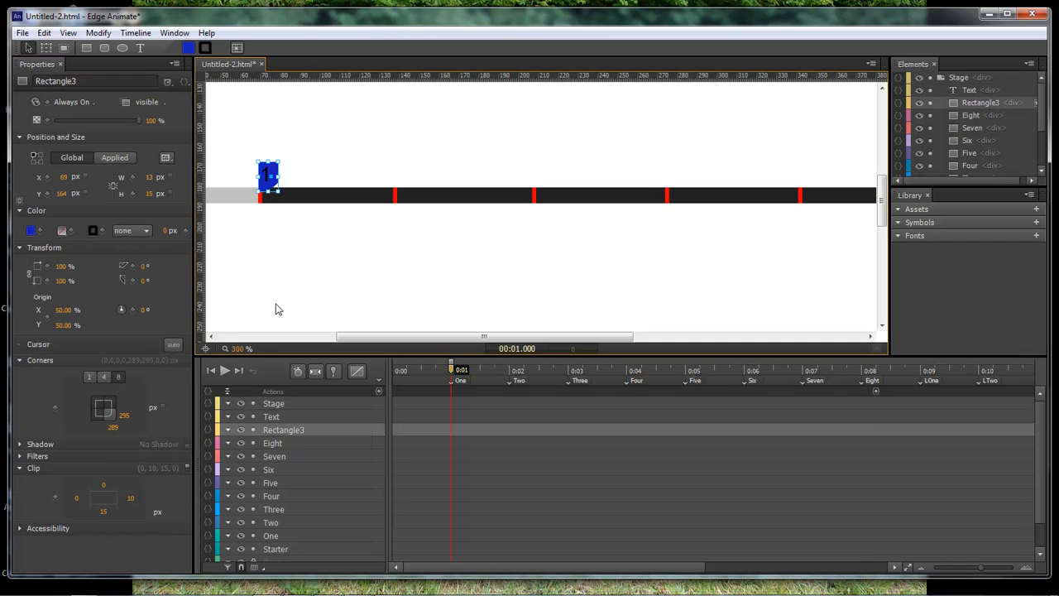
Step: Rename the blue rectangle as NumHolder and the number text as NumText
{"action": "double_click", "coordinate": [283, 431]}
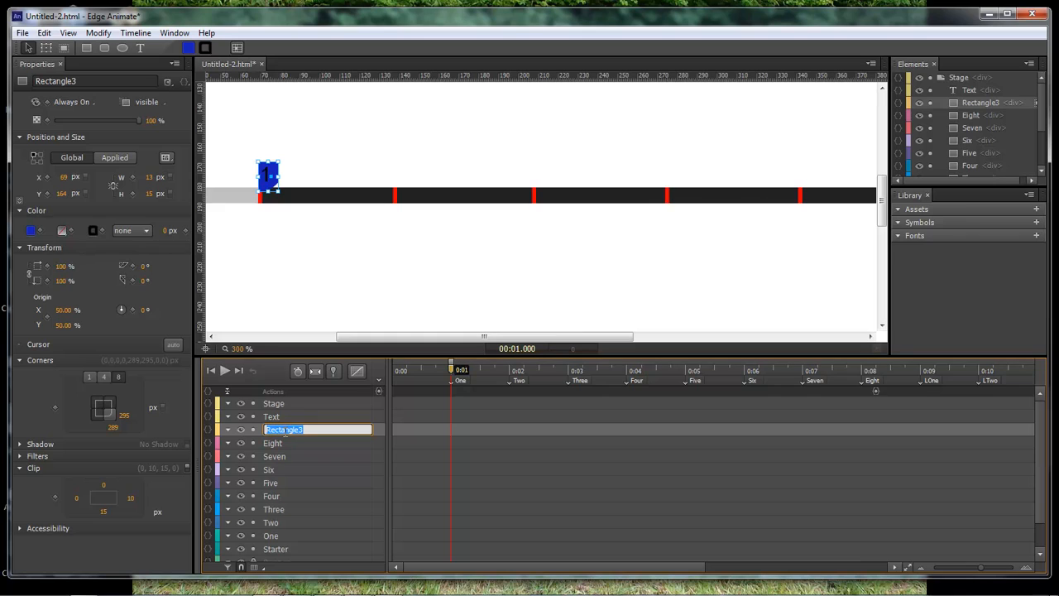
{"action": "type", "text": "NumHolder"}
{"action": "key", "text": "Return"}
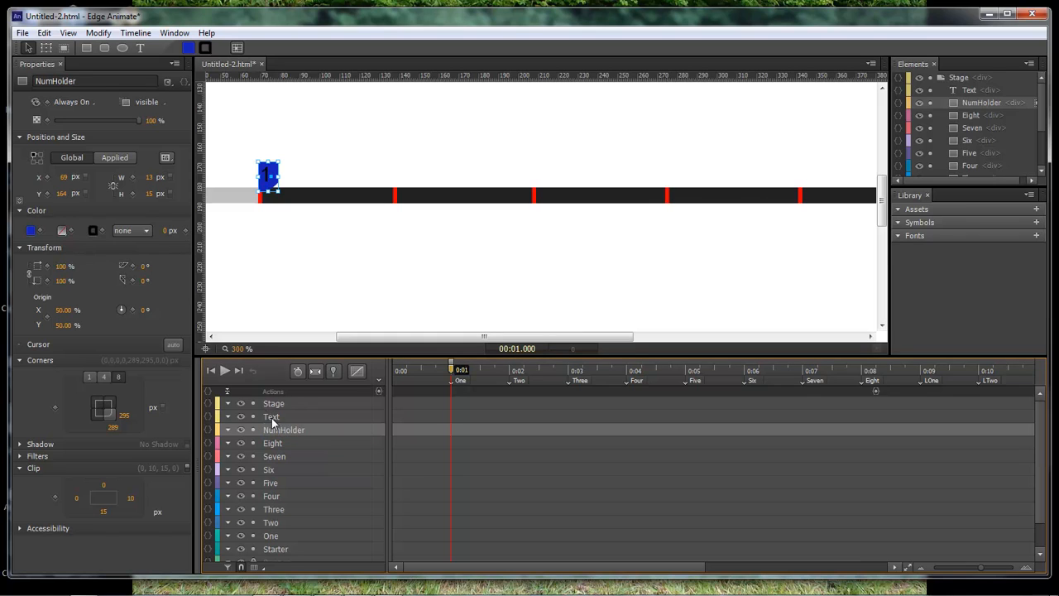
{"action": "left_click", "coordinate": [272, 418]}
{"action": "double_click", "coordinate": [273, 418]}
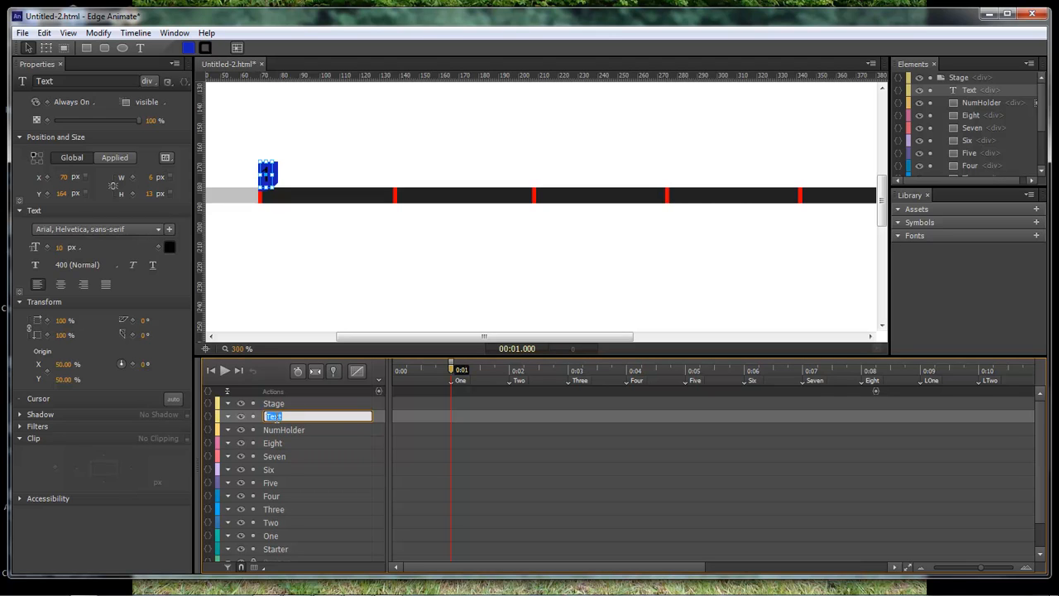
{"action": "type", "text": "NumText"}
{"action": "key", "text": "Return"}
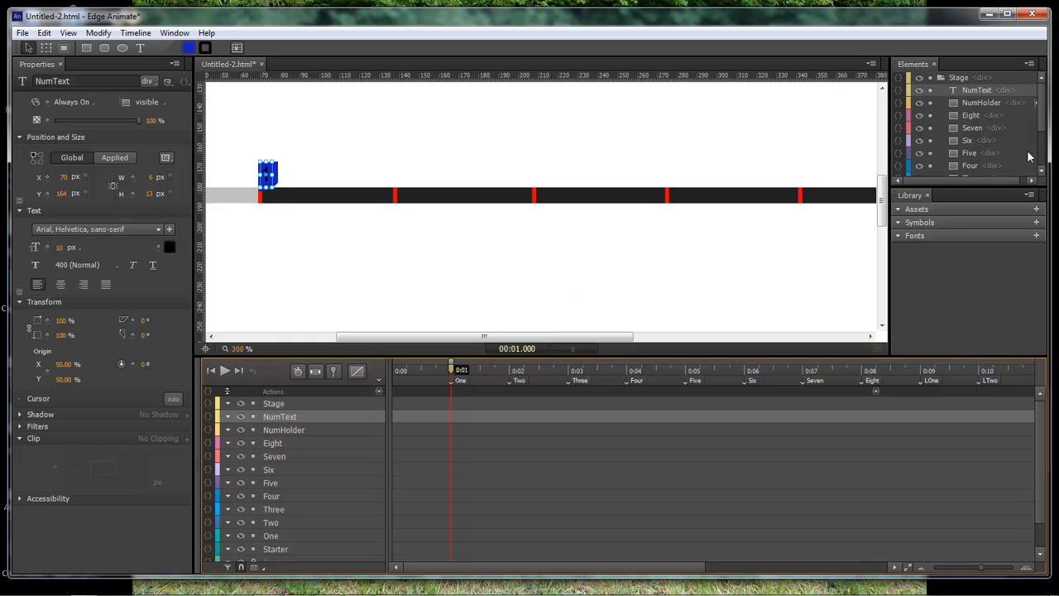
Step: Nest the NumText element inside NumHolder in the element hierarchy
{"action": "left_click", "coordinate": [976, 90]}
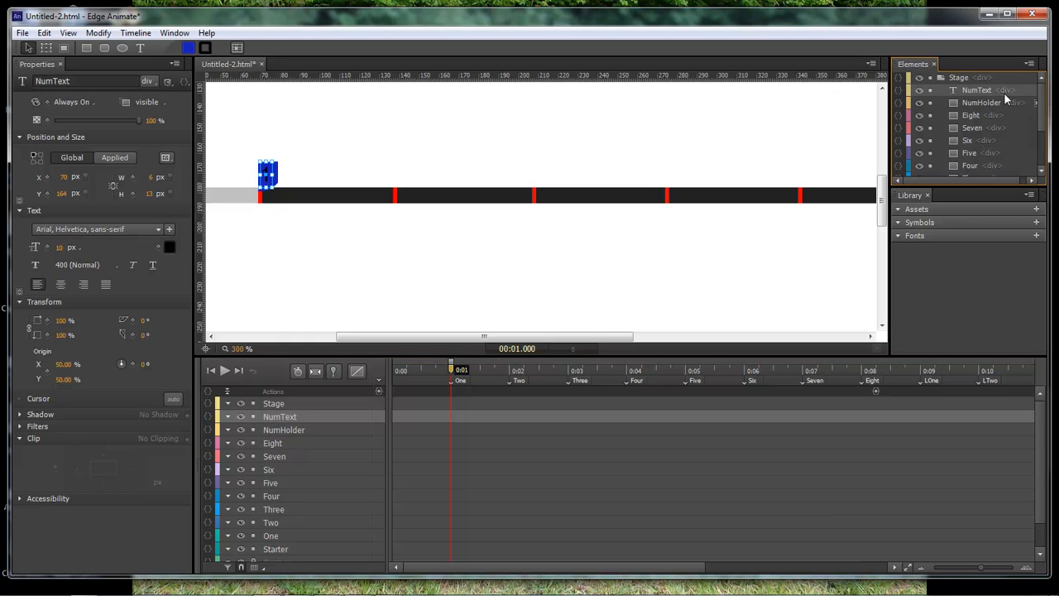
{"action": "mouse_move", "coordinate": [976, 91]}
{"action": "left_mouse_down"}
{"action": "mouse_move", "coordinate": [985, 109]}
{"action": "mouse_move", "coordinate": [975, 104]}
{"action": "left_mouse_up"}
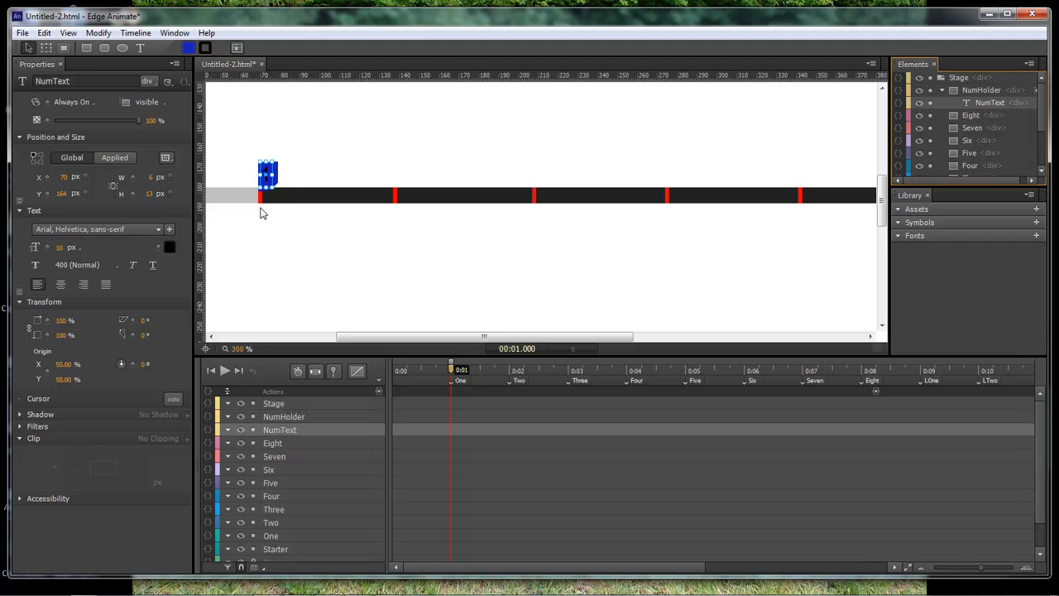
{"action": "left_click", "coordinate": [259, 288]}
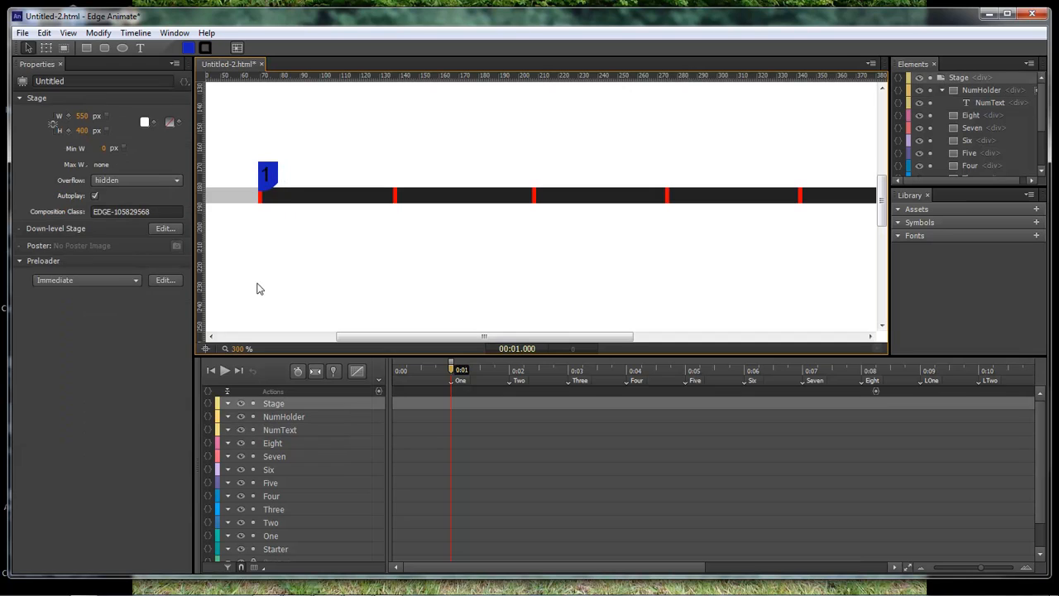
Step: Convert NumHolder and NumText together into a symbol named Num1 with its timeline set to autoplay
{"action": "left_click", "coordinate": [302, 418]}
{"action": "left_click", "coordinate": [296, 429], "text": "shift"}
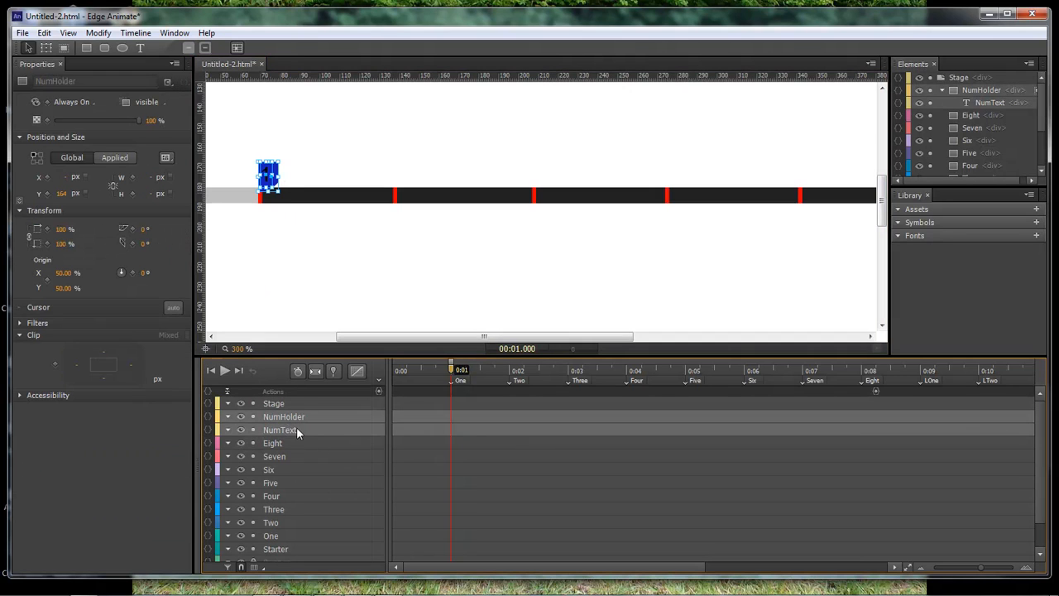
{"action": "right_click", "coordinate": [285, 418]}
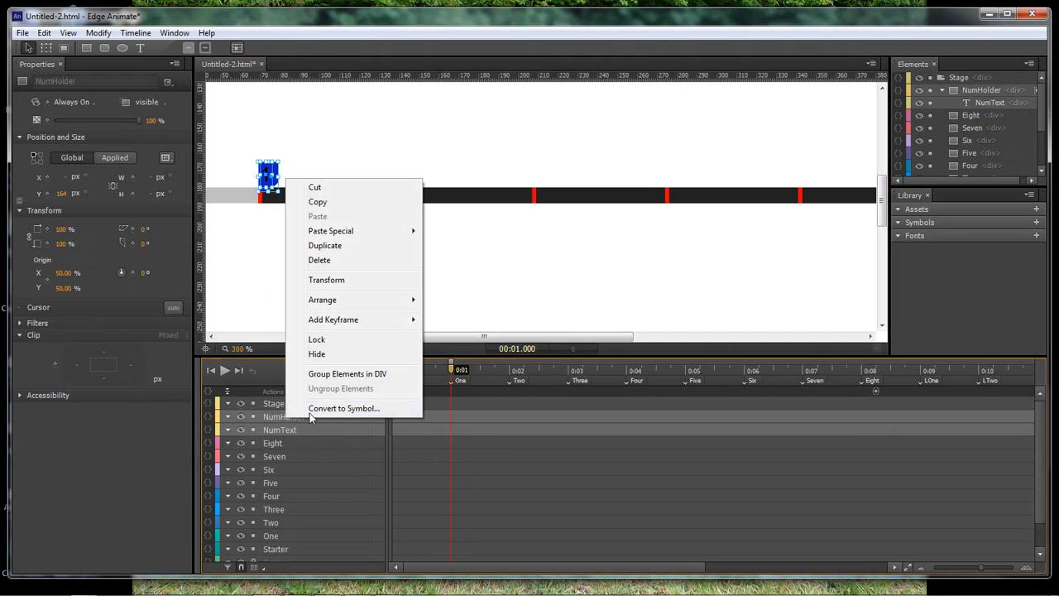
{"action": "left_click", "coordinate": [337, 408]}
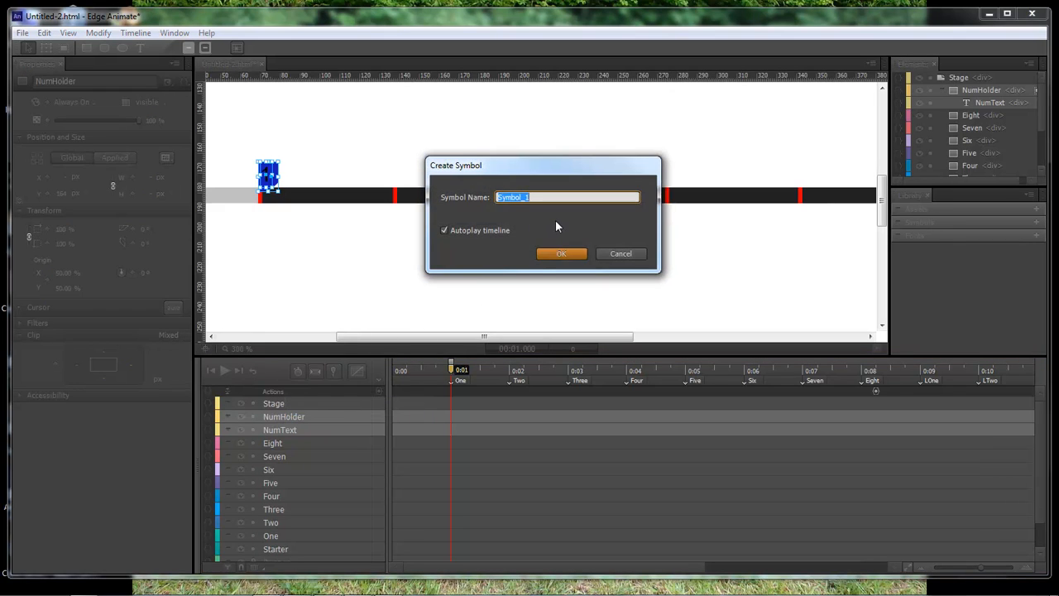
{"action": "type", "text": "Num1"}
{"action": "key", "text": "Return"}
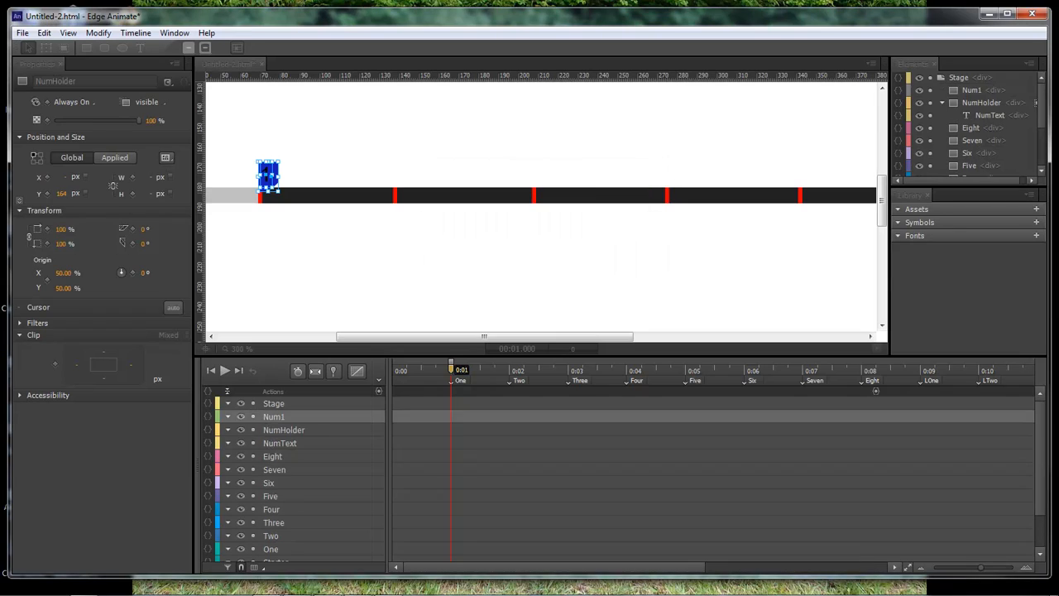
Step: Duplicate the Num1 symbol in the library to make eight copies
{"action": "left_click", "coordinate": [850, 286]}
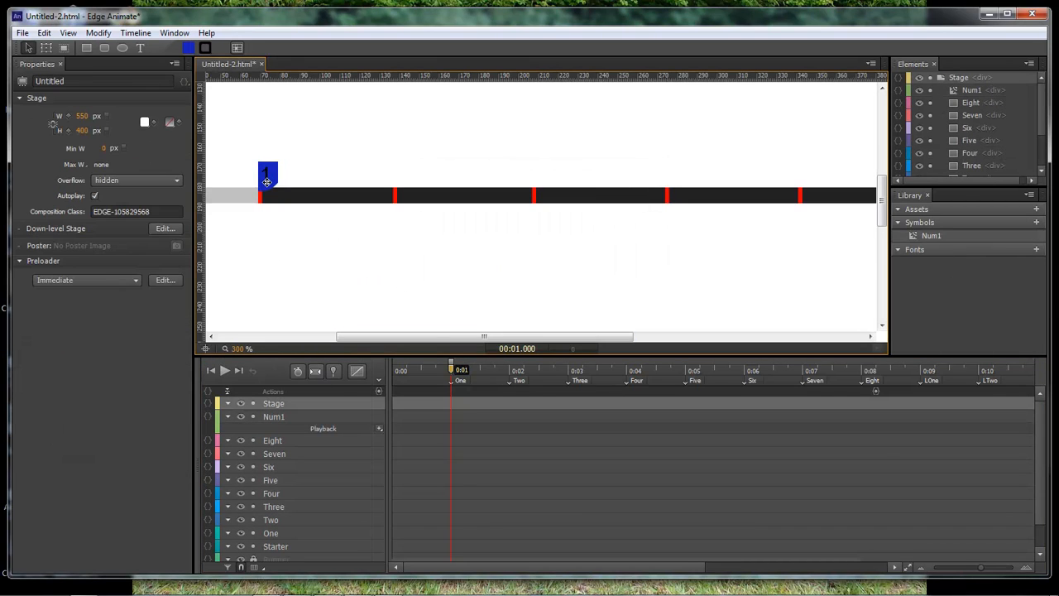
{"action": "mouse_move", "coordinate": [392, 340]}
{"action": "left_mouse_down"}
{"action": "mouse_move", "coordinate": [596, 340]}
{"action": "mouse_move", "coordinate": [294, 340]}
{"action": "mouse_move", "coordinate": [390, 340]}
{"action": "left_mouse_up"}
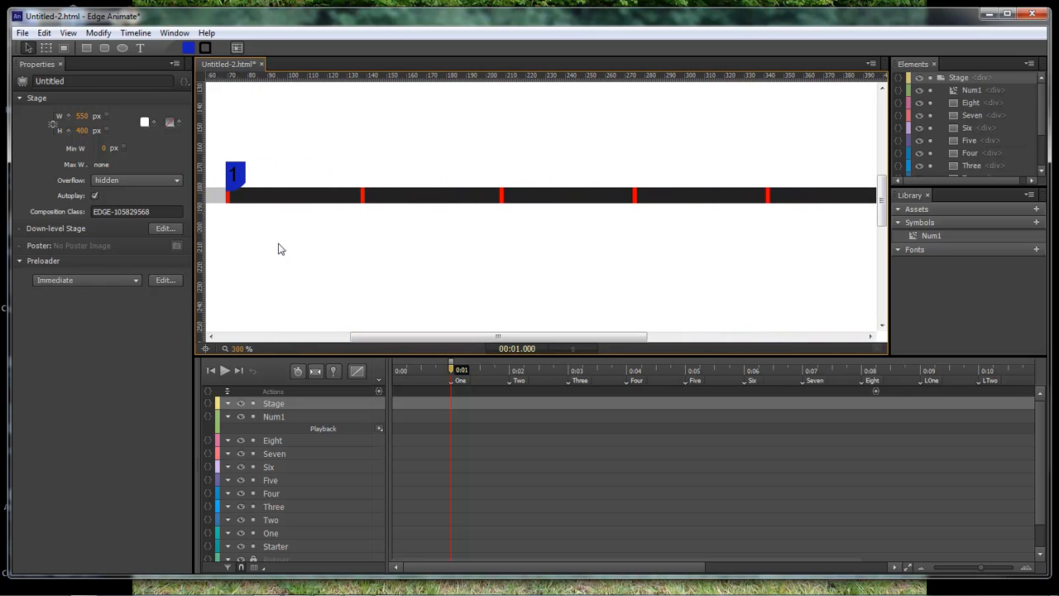
{"action": "left_click", "coordinate": [275, 416]}
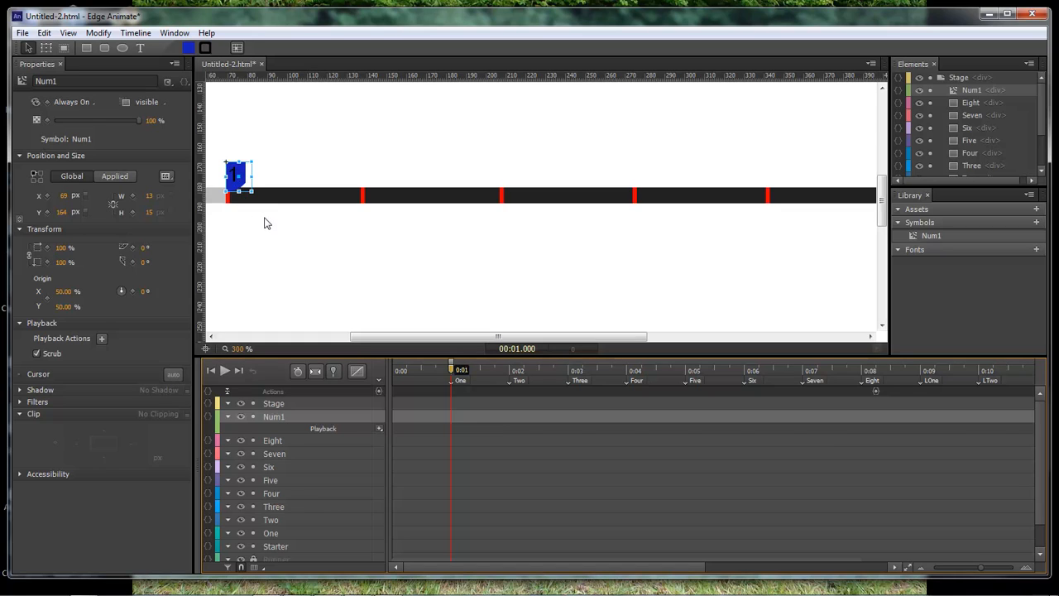
{"action": "left_click", "coordinate": [934, 235]}
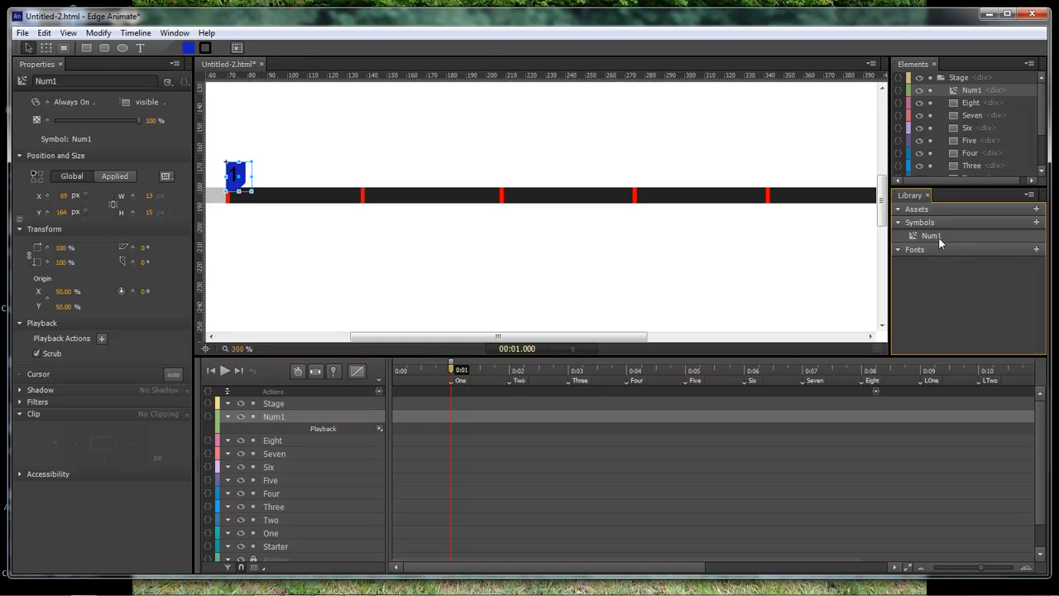
{"action": "right_click", "coordinate": [942, 235]}
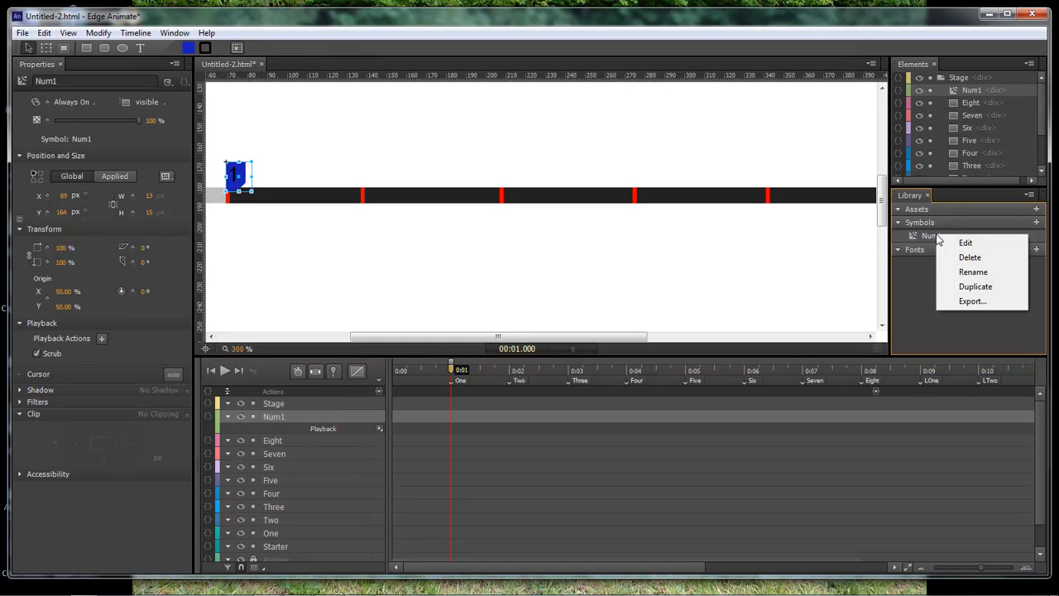
{"action": "left_click", "coordinate": [984, 288]}
{"action": "right_click", "coordinate": [947, 248]}
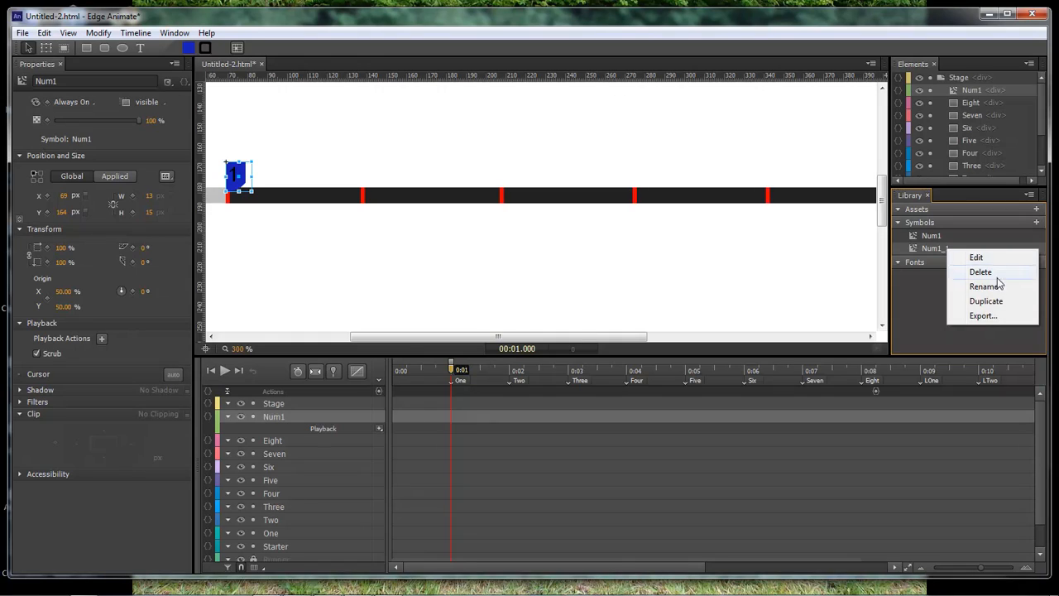
{"action": "left_click", "coordinate": [990, 299]}
{"action": "right_click", "coordinate": [944, 260]}
{"action": "left_click", "coordinate": [985, 303]}
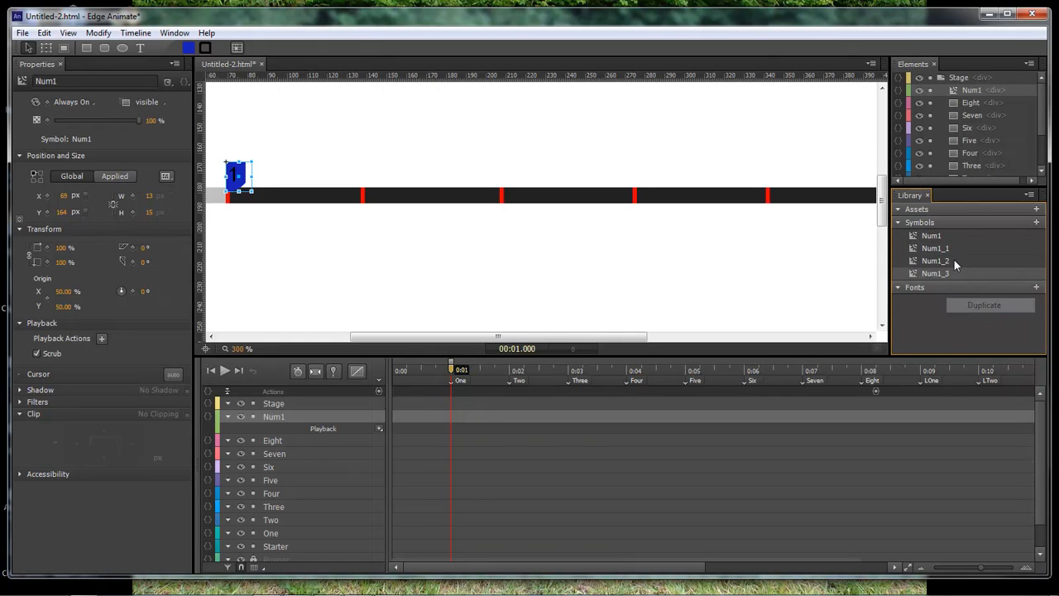
{"action": "right_click", "coordinate": [947, 261]}
{"action": "left_click", "coordinate": [989, 307]}
{"action": "right_click", "coordinate": [957, 262]}
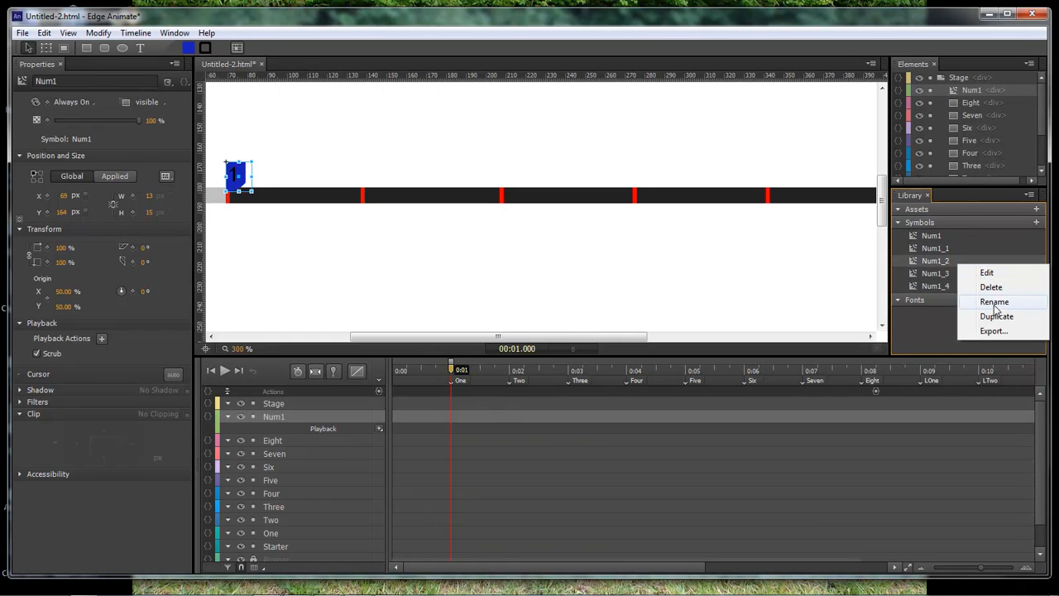
{"action": "left_click", "coordinate": [997, 317]}
{"action": "right_click", "coordinate": [958, 274]}
{"action": "left_click", "coordinate": [993, 325]}
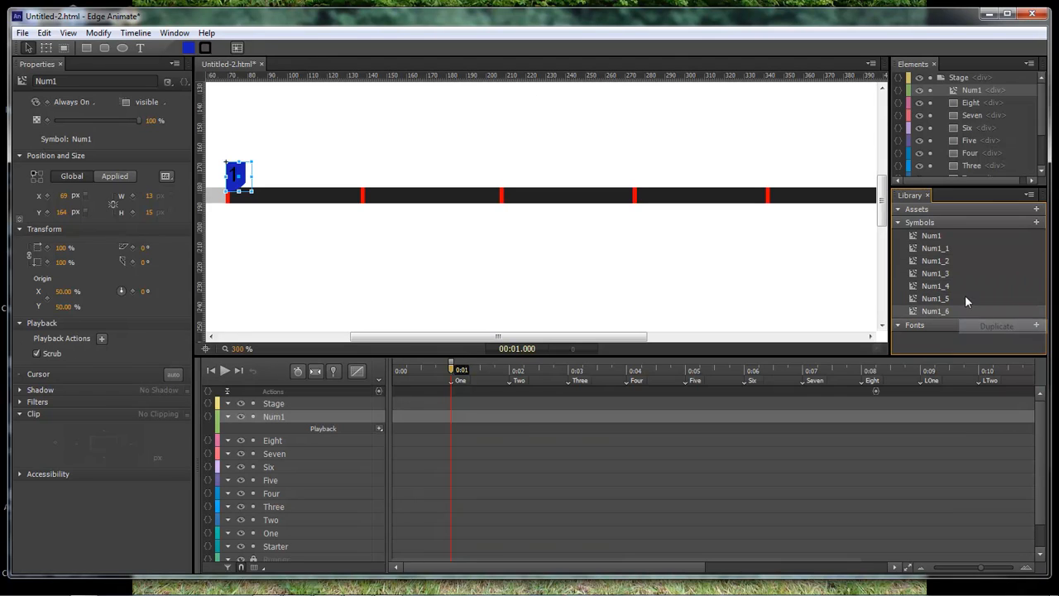
{"action": "right_click", "coordinate": [965, 296]}
{"action": "left_click", "coordinate": [998, 349]}
{"action": "right_click", "coordinate": [972, 310]}
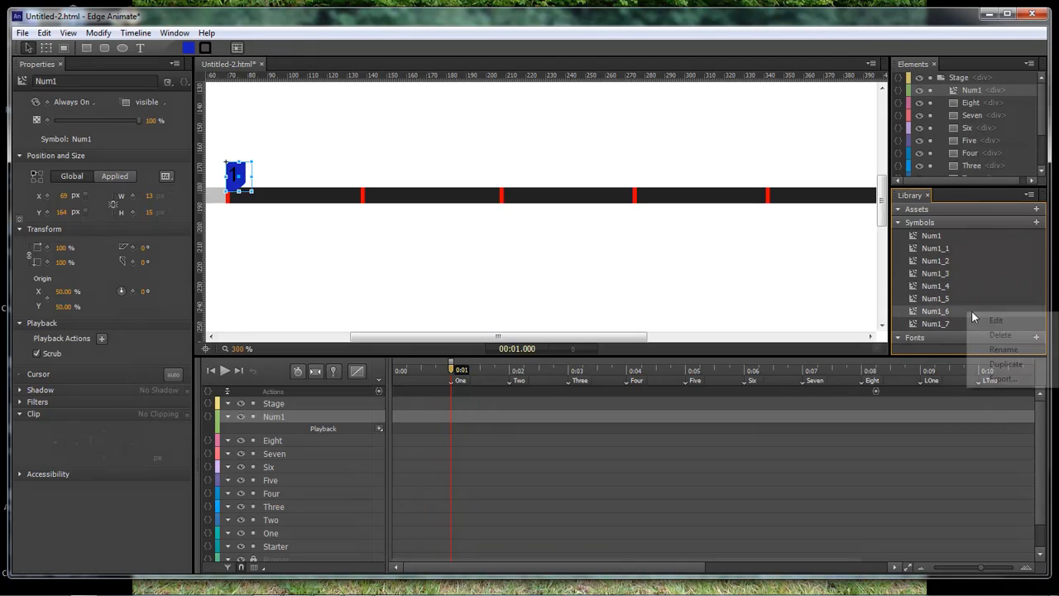
{"action": "left_click", "coordinate": [998, 362]}
Step: Rename the library symbols Num1_1 and Num1_2 as Num2 and Num3
{"action": "double_click", "coordinate": [934, 248]}
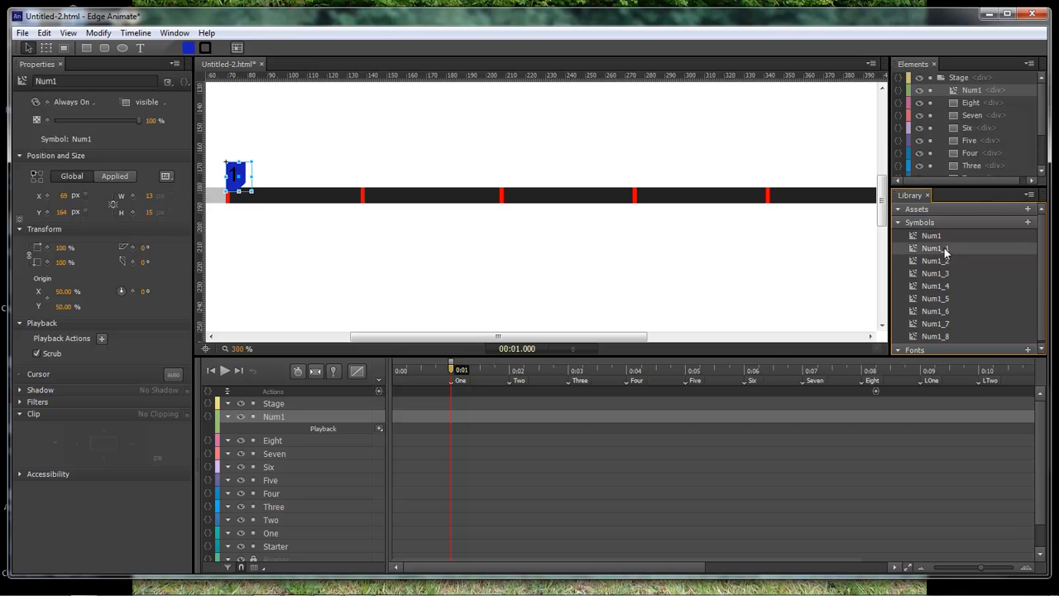
{"action": "left_click_drag", "start_coordinate": [917, 248], "coordinate": [975, 248]}
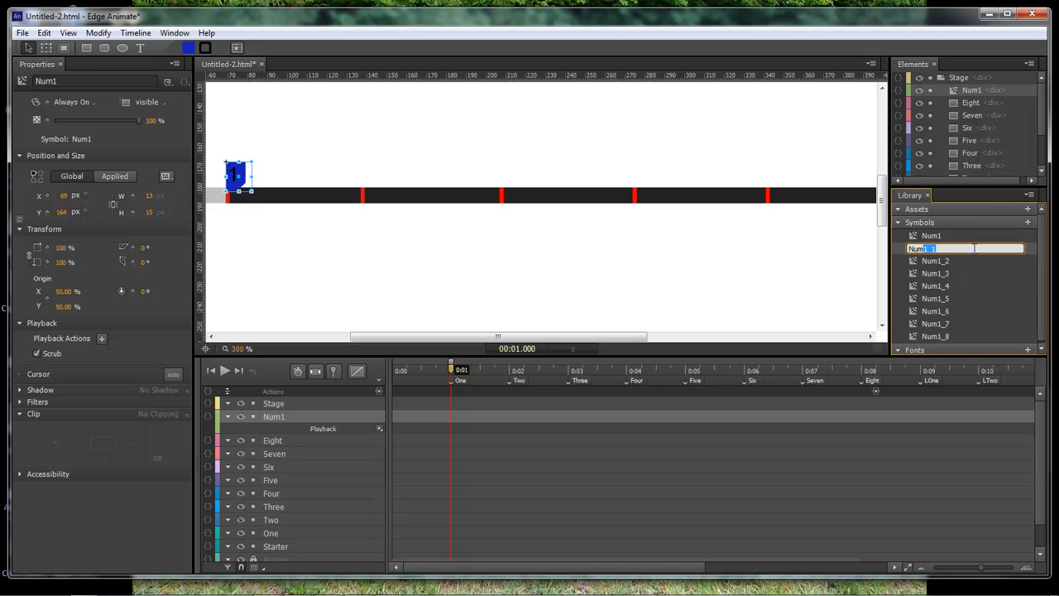
{"action": "type", "text": "2"}
{"action": "key", "text": "Return"}
{"action": "double_click", "coordinate": [939, 249]}
{"action": "left_click_drag", "start_coordinate": [922, 248], "coordinate": [990, 241]}
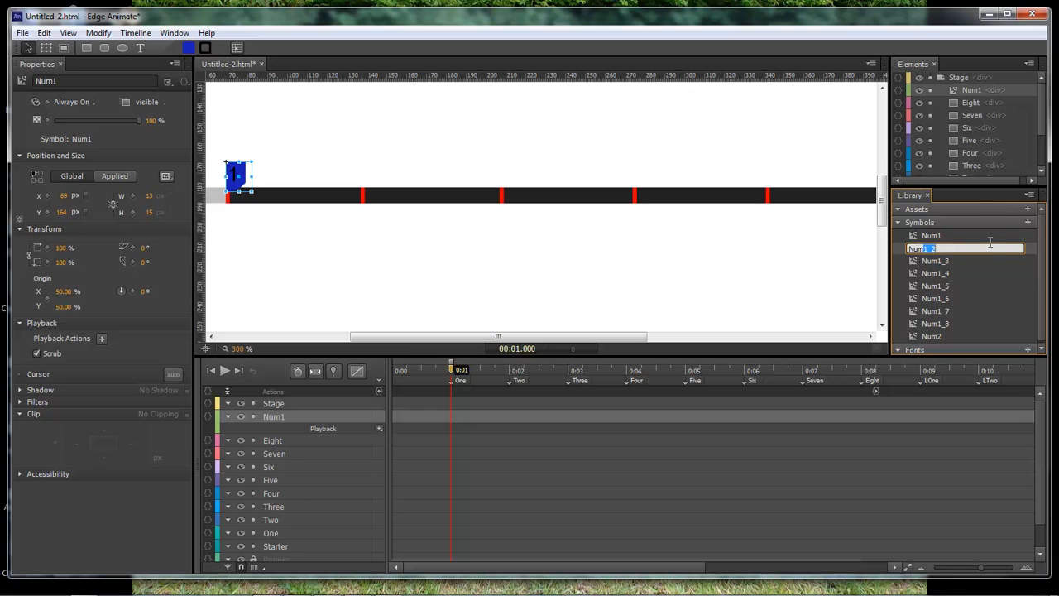
{"action": "type", "text": "3"}
{"action": "key", "text": "Return"}
Step: Rename the library symbols Num1_3 and Num1_4 as Num4 and Num5
{"action": "double_click", "coordinate": [941, 249]}
{"action": "left_click_drag", "start_coordinate": [921, 249], "coordinate": [983, 249]}
{"action": "type", "text": "4"}
{"action": "key", "text": "Return"}
{"action": "double_click", "coordinate": [946, 248]}
{"action": "type", "text": "5"}
{"action": "key", "text": "Return"}
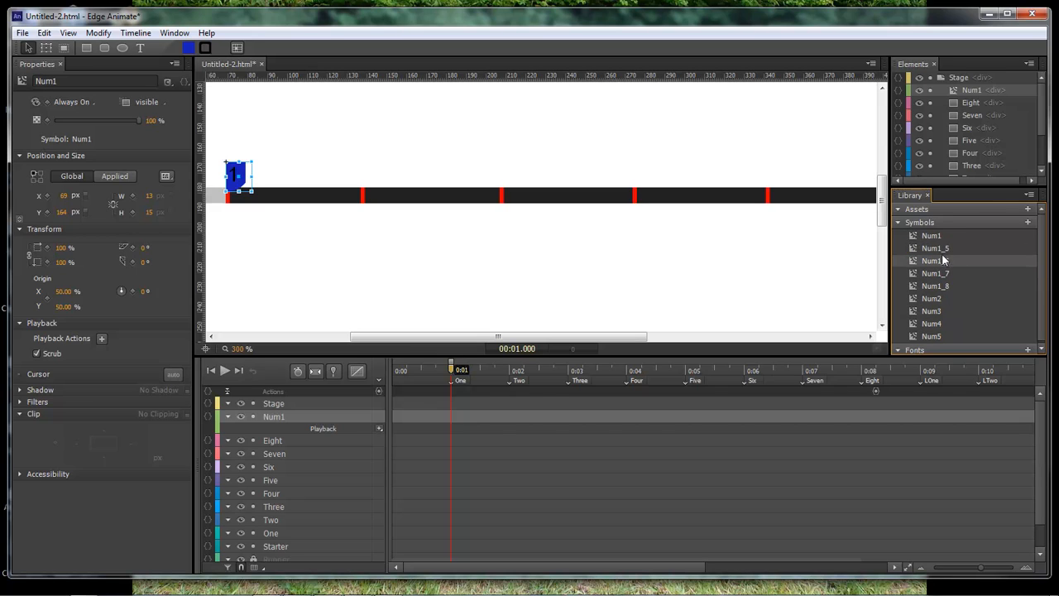
Step: Rename the library symbols Num1_5 and Num1_6 as Num6 and Num7
{"action": "double_click", "coordinate": [945, 249]}
{"action": "left_click_drag", "start_coordinate": [919, 248], "coordinate": [967, 248]}
{"action": "type", "text": "6"}
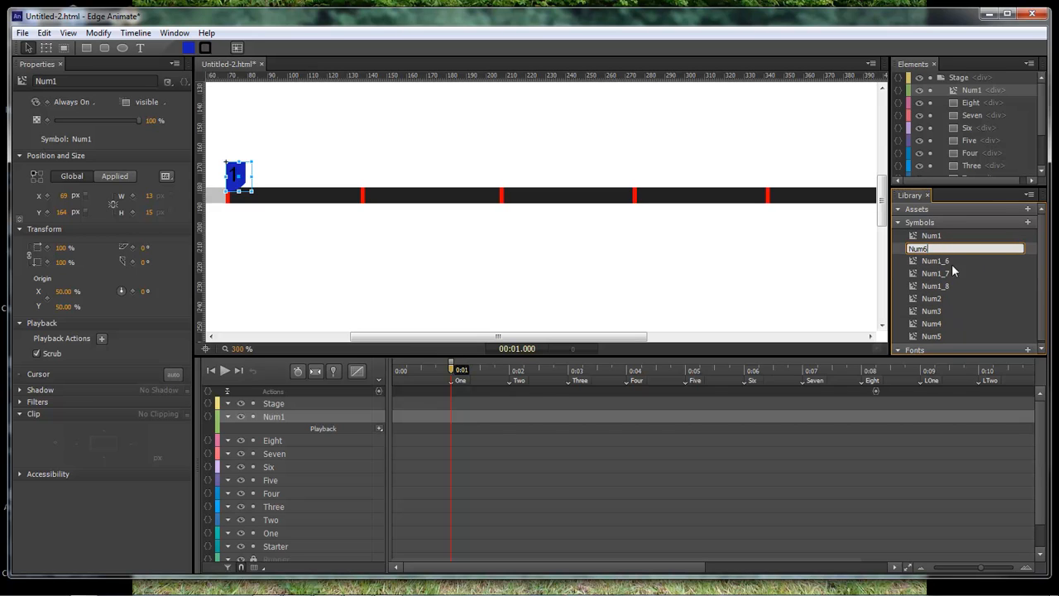
{"action": "key", "text": "Return"}
{"action": "double_click", "coordinate": [946, 248]}
{"action": "left_click_drag", "start_coordinate": [921, 248], "coordinate": [985, 248]}
{"action": "type", "text": "7"}
{"action": "key", "text": "Return"}
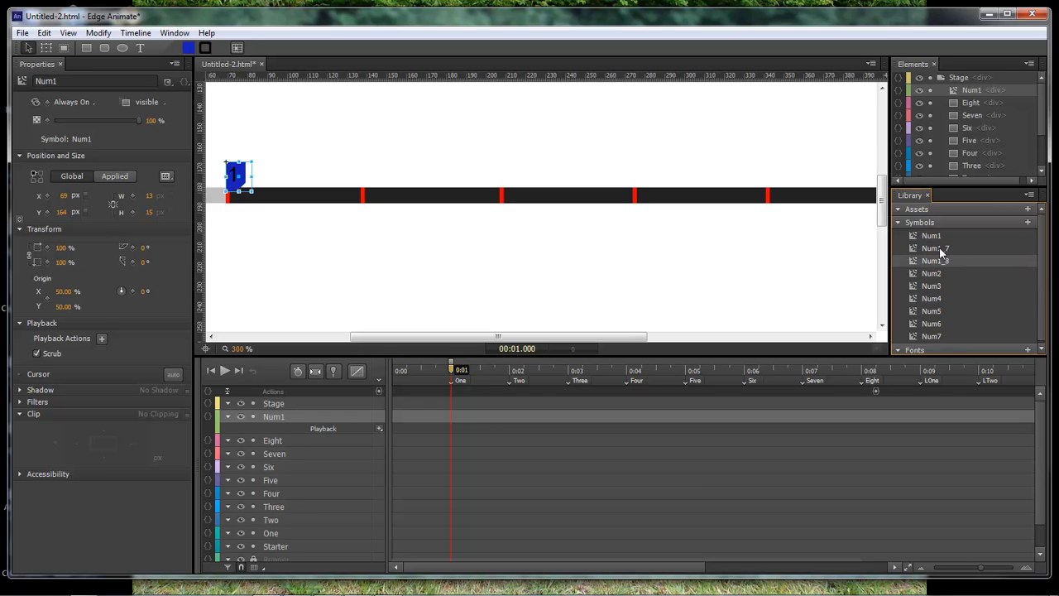
Step: Rename the library symbols Num1_7 and Num1_8 as Num8 and Num0
{"action": "double_click", "coordinate": [939, 248]}
{"action": "type", "text": "Num8"}
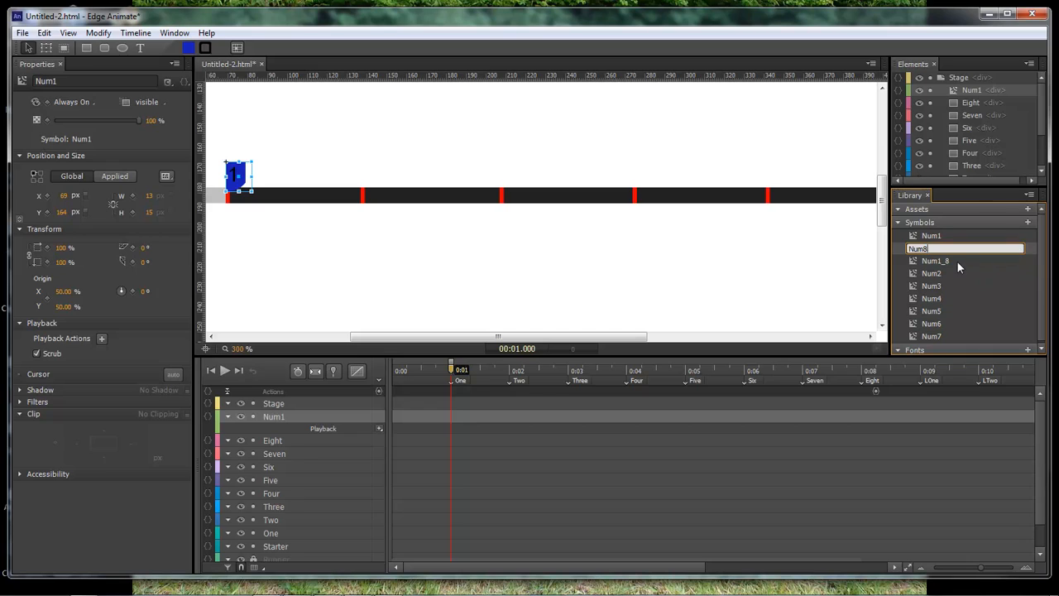
{"action": "key", "text": "Return"}
{"action": "double_click", "coordinate": [947, 249]}
{"action": "left_click_drag", "start_coordinate": [925, 248], "coordinate": [1008, 248]}
{"action": "type", "text": "0"}
{"action": "key", "text": "Return"}
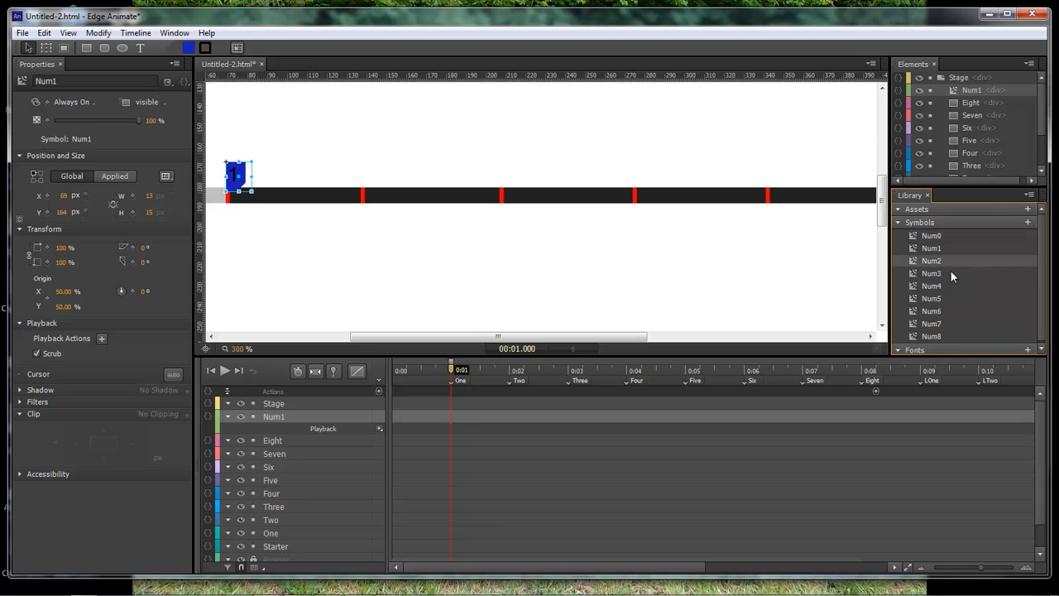
Step: Place the Num2 symbol above the second red marker at X 137, Y 164 px, and check its alignment against Num1
{"action": "left_click_drag", "start_coordinate": [941, 264], "coordinate": [361, 164]}
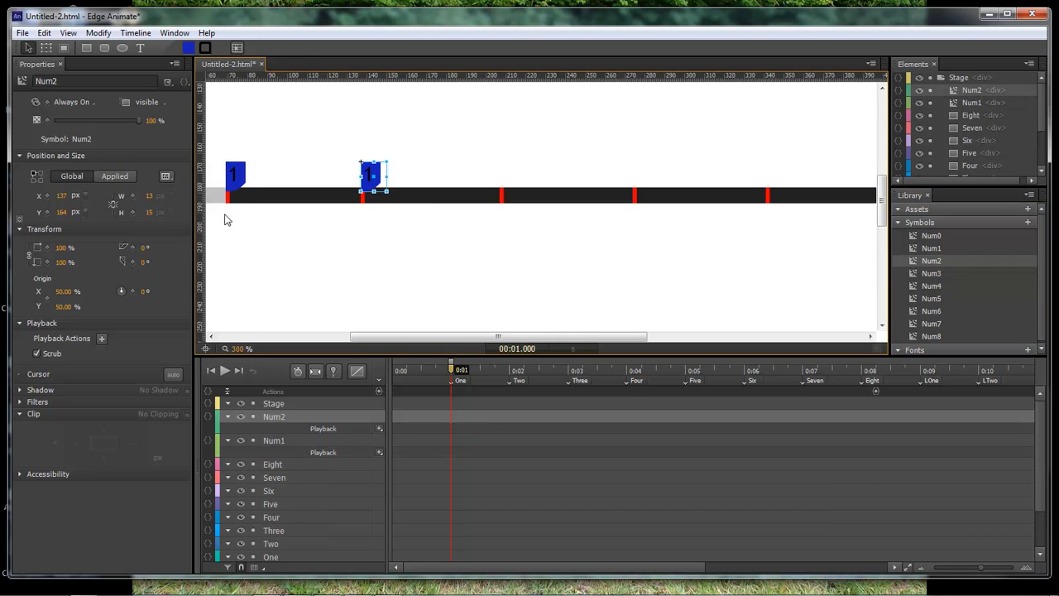
{"action": "left_click", "coordinate": [242, 172]}
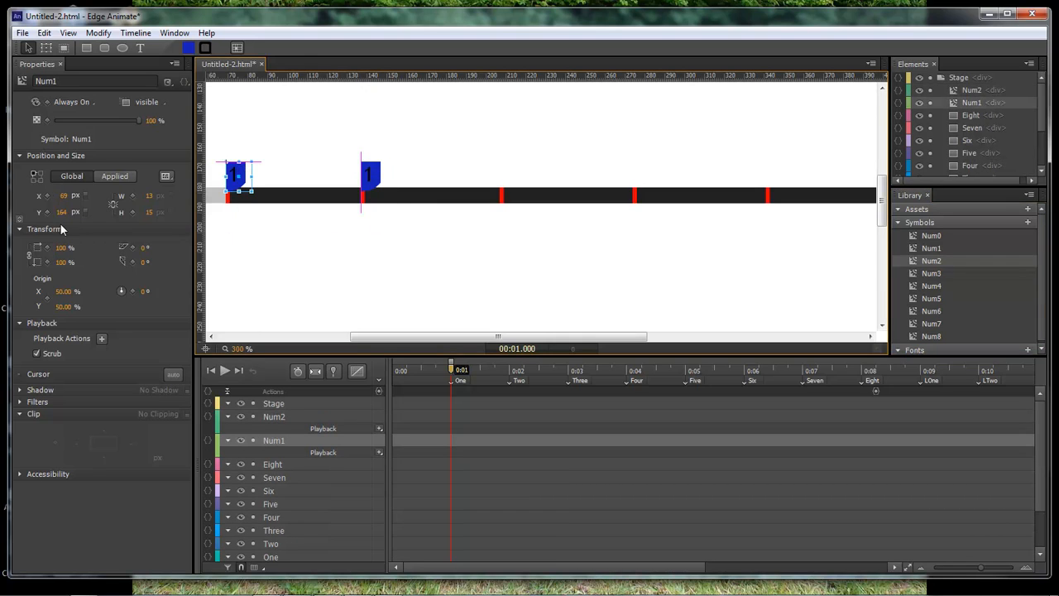
{"action": "left_click", "coordinate": [380, 174]}
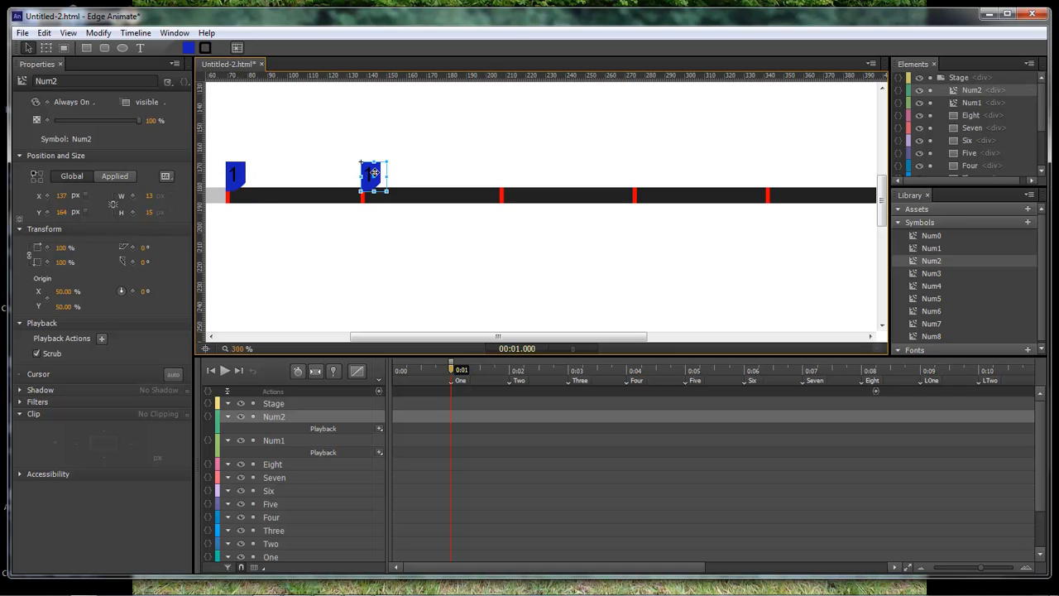
Step: Open the Num2 symbol and change its NumText to 2
{"action": "double_click", "coordinate": [373, 174]}
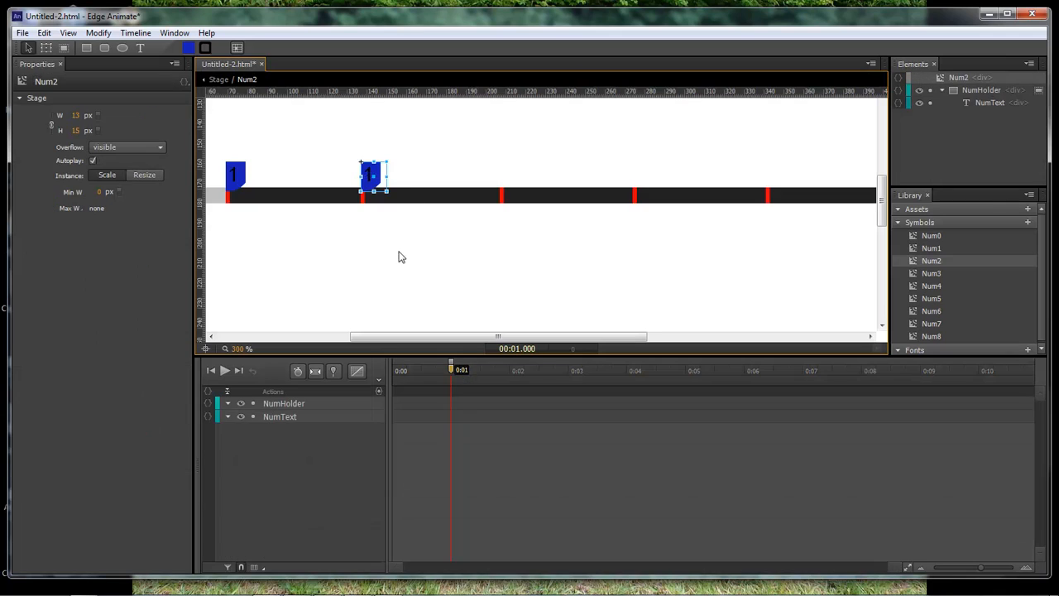
{"action": "left_click", "coordinate": [278, 416]}
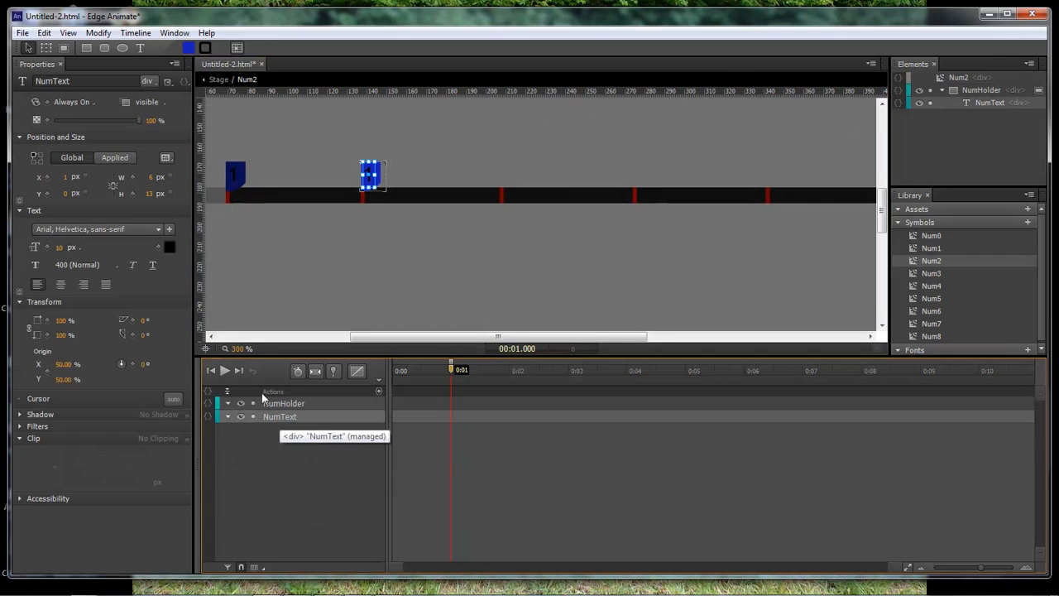
{"action": "double_click", "coordinate": [371, 174]}
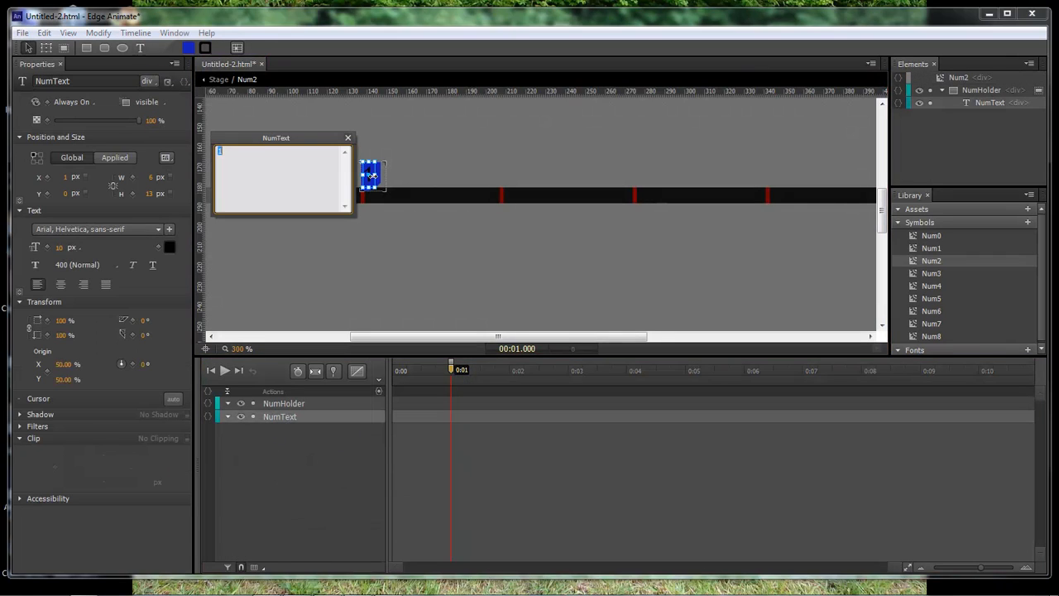
{"action": "type", "text": "2"}
{"action": "left_click", "coordinate": [347, 138]}
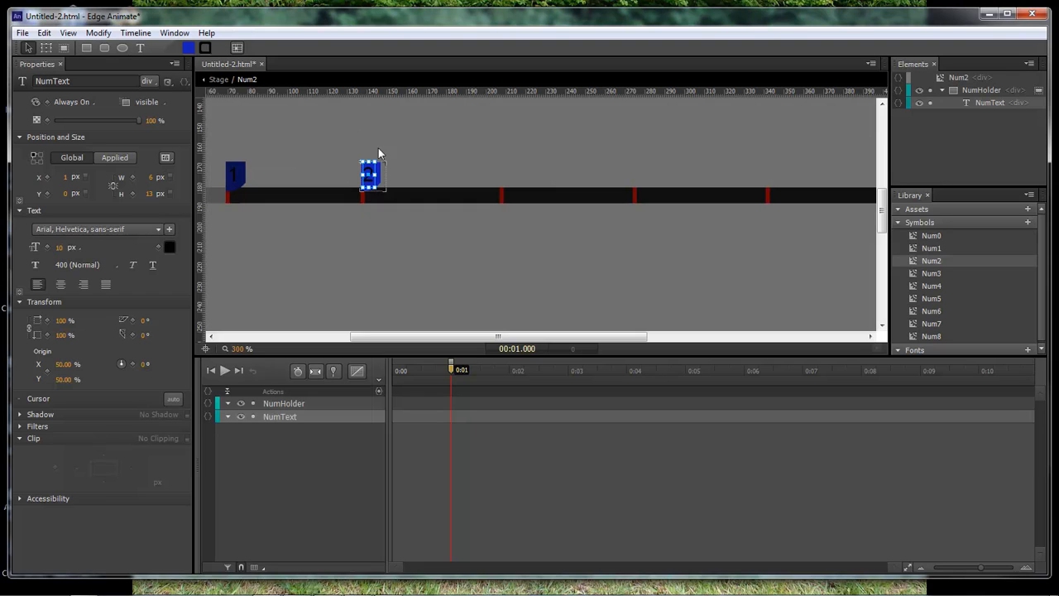
Step: Place the Num3 symbol above the third red marker at X 207, Y 164 px, with the main stage in view
{"action": "left_click", "coordinate": [938, 274]}
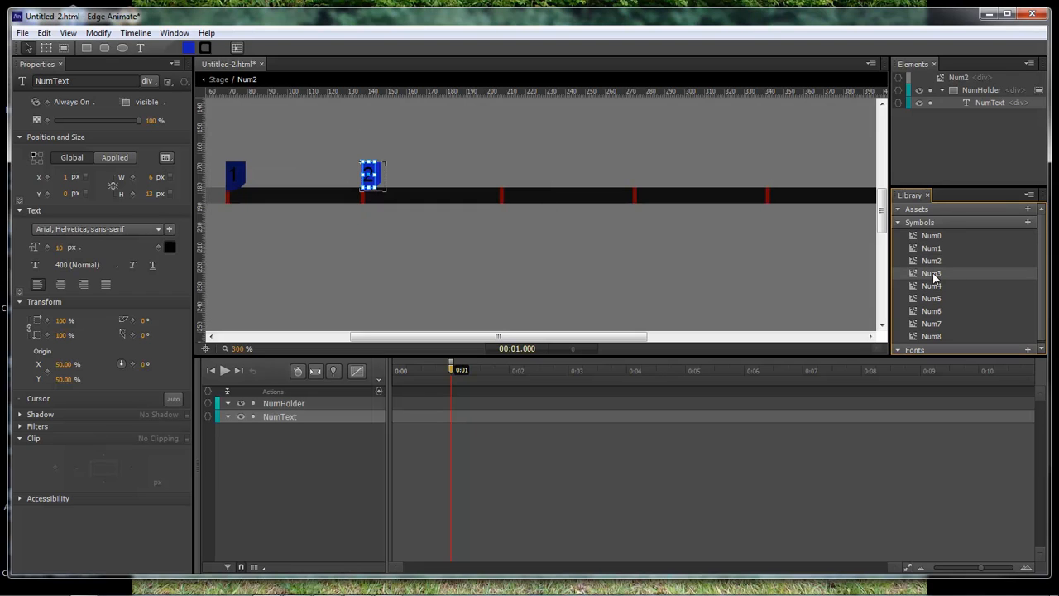
{"action": "left_click_drag", "start_coordinate": [618, 214], "coordinate": [499, 165]}
{"action": "left_click", "coordinate": [220, 79]}
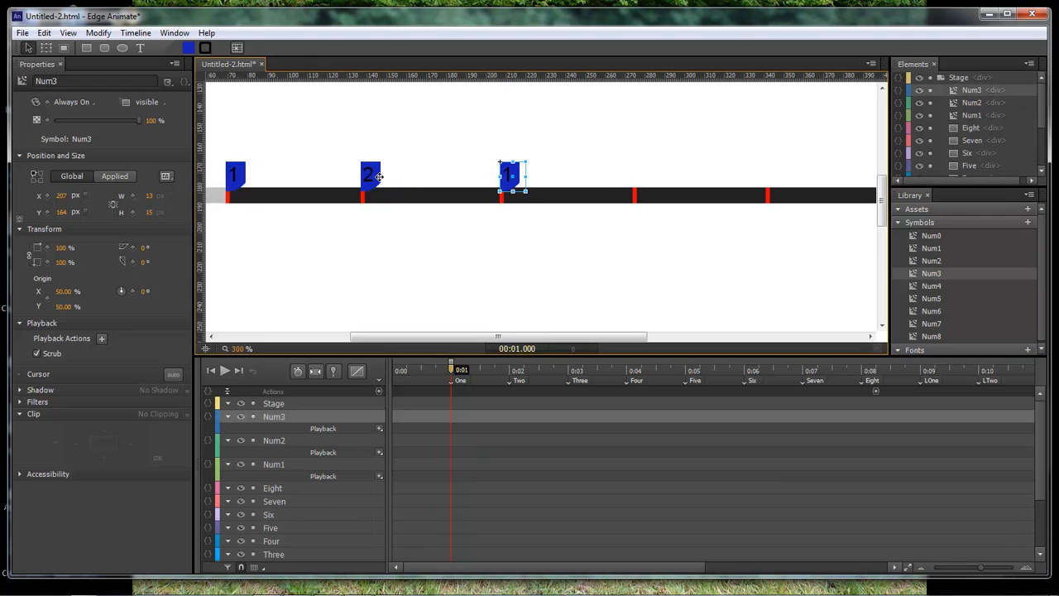
{"action": "left_click", "coordinate": [377, 176]}
{"action": "left_click", "coordinate": [506, 184]}
Step: Change the NumText inside the Num3 symbol to 3 and return to the main stage
{"action": "double_click", "coordinate": [507, 171]}
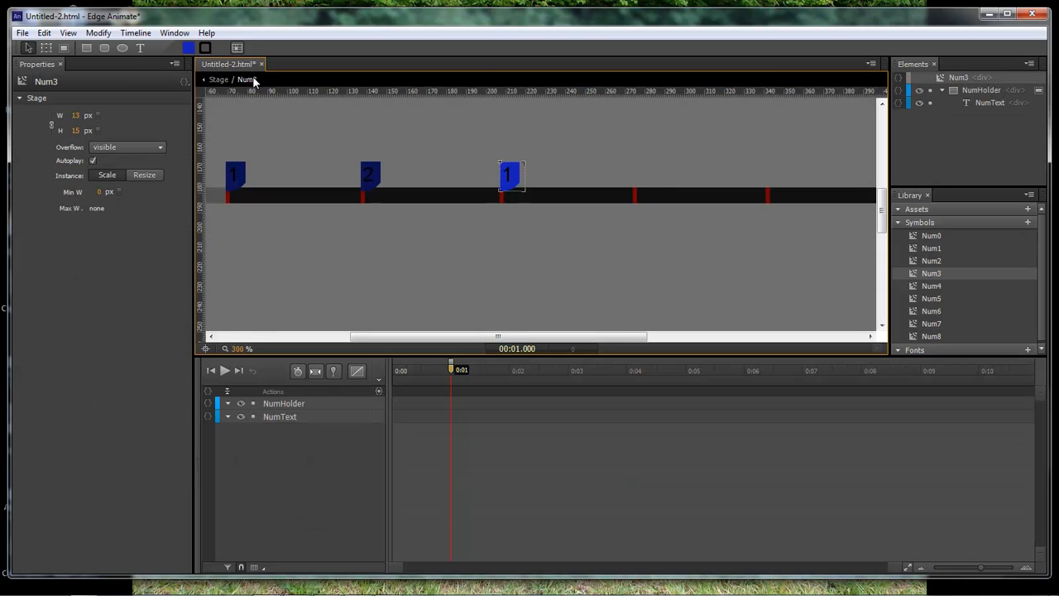
{"action": "left_click", "coordinate": [508, 174]}
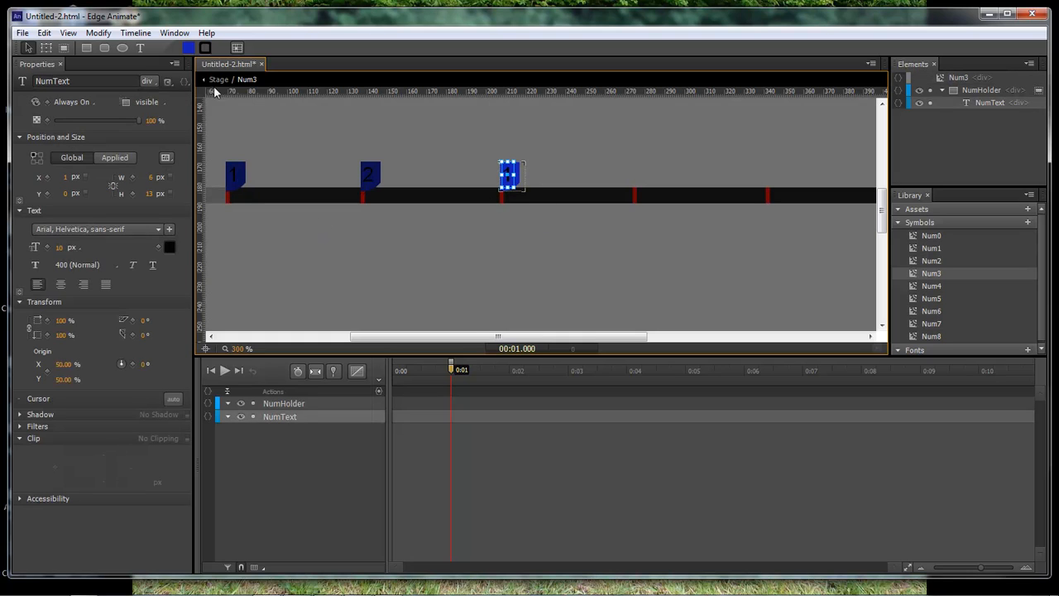
{"action": "double_click", "coordinate": [508, 175]}
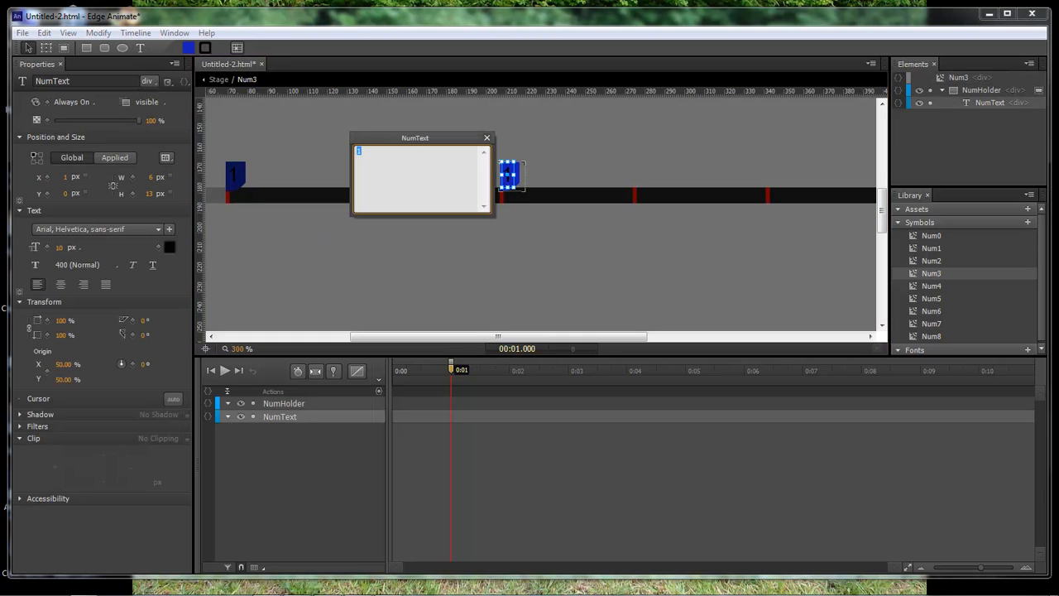
{"action": "type", "text": "3"}
{"action": "left_click", "coordinate": [487, 137]}
{"action": "left_click", "coordinate": [219, 79]}
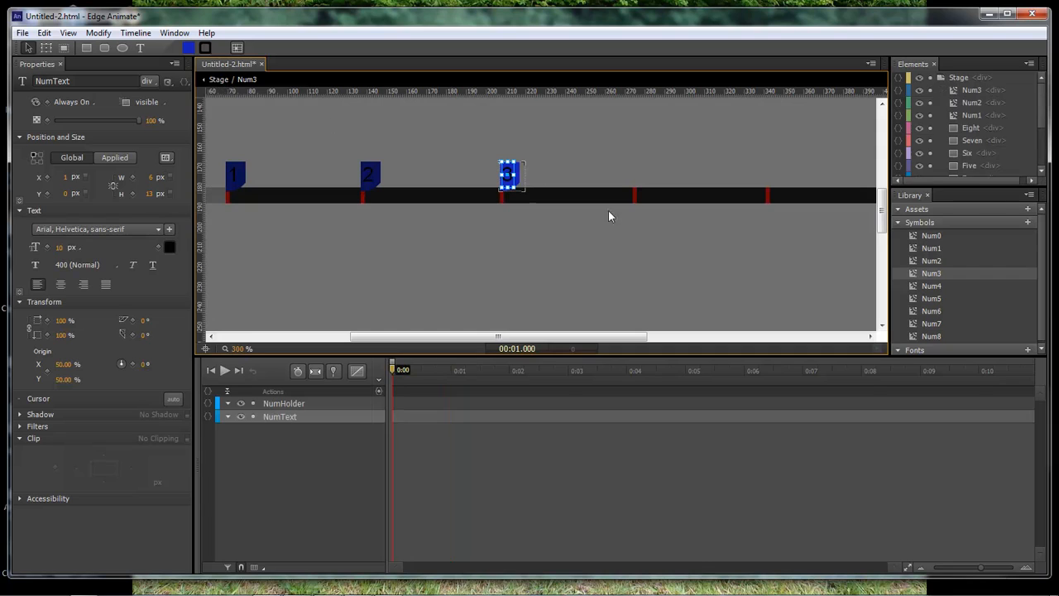
Step: Place the Num4 to Num8 symbols above the fourth to eighth red markers, level with the existing number tags
{"action": "left_click_drag", "start_coordinate": [932, 286], "coordinate": [765, 162]}
{"action": "left_click_drag", "start_coordinate": [498, 336], "coordinate": [666, 336]}
{"action": "left_click_drag", "start_coordinate": [921, 311], "coordinate": [529, 161]}
{"action": "left_click_drag", "start_coordinate": [923, 323], "coordinate": [664, 161]}
{"action": "left_click_drag", "start_coordinate": [924, 336], "coordinate": [805, 168]}
Step: Change the number inside the Num4 symbol to 4 and return to the main stage
{"action": "left_click_drag", "start_coordinate": [532, 337], "coordinate": [473, 337]}
{"action": "left_click_drag", "start_coordinate": [243, 348], "coordinate": [221, 348]}
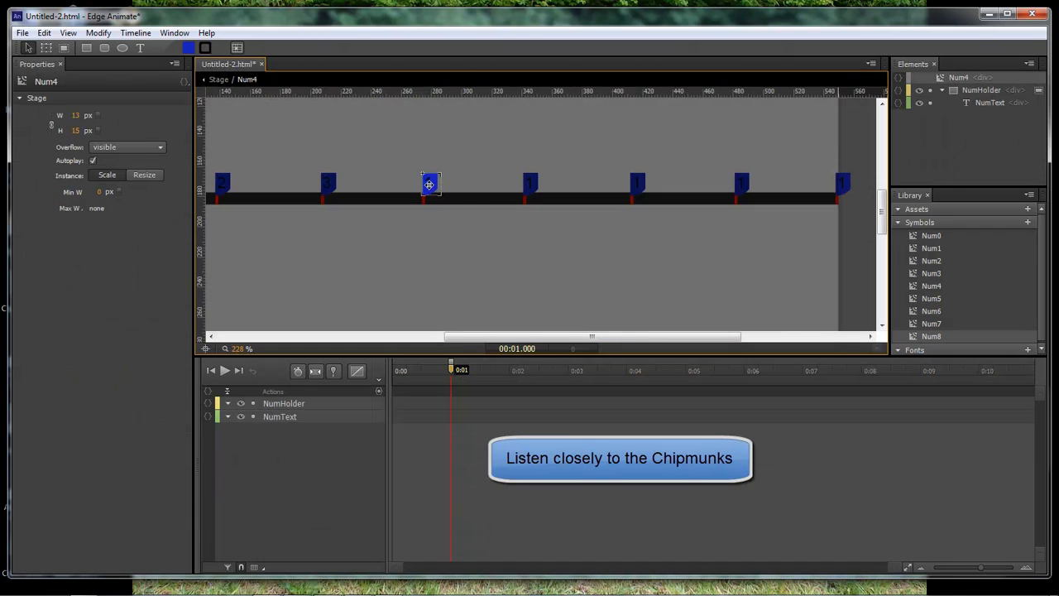
{"action": "left_click_drag", "start_coordinate": [418, 227], "coordinate": [273, 141]}
{"action": "double_click", "coordinate": [863, 298]}
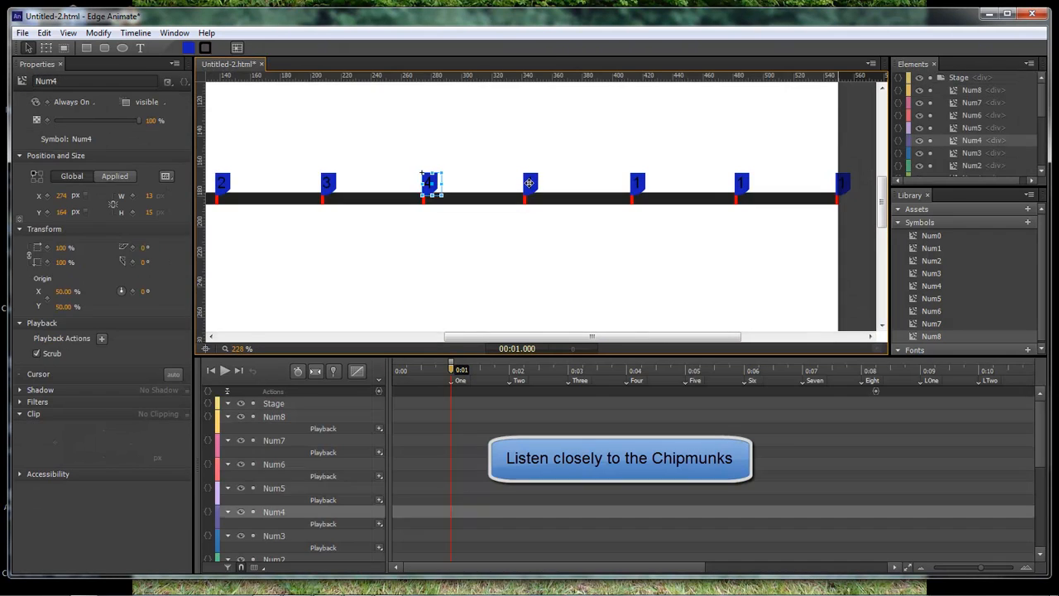
Step: Open the Num5 symbol, change its number text to 5, and return to the main stage
{"action": "double_click", "coordinate": [529, 183]}
{"action": "left_click", "coordinate": [529, 183]}
{"action": "left_click", "coordinate": [140, 48]}
{"action": "left_click", "coordinate": [529, 183]}
{"action": "type", "text": "5"}
{"action": "double_click", "coordinate": [613, 201]}
Step: Open the Num6 symbol, change its number text to 6, and return to the main stage
{"action": "double_click", "coordinate": [638, 183]}
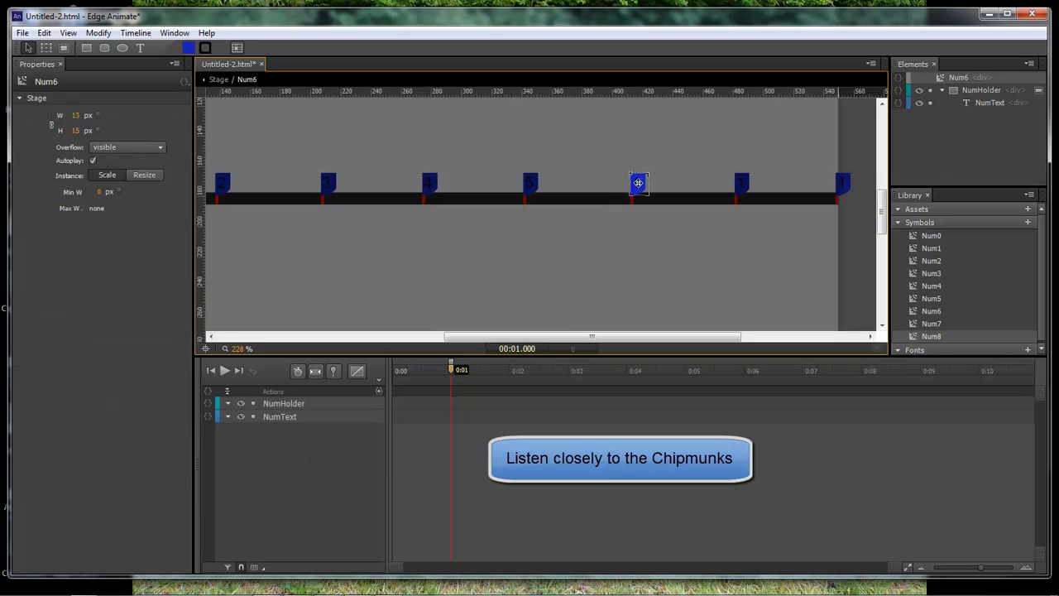
{"action": "left_click", "coordinate": [140, 48]}
{"action": "left_click", "coordinate": [638, 182]}
{"action": "type", "text": "6"}
{"action": "double_click", "coordinate": [735, 210]}
Step: Open the Num7 symbol, change its number text to 7, and return to the main stage
{"action": "double_click", "coordinate": [742, 184]}
{"action": "left_click", "coordinate": [140, 49]}
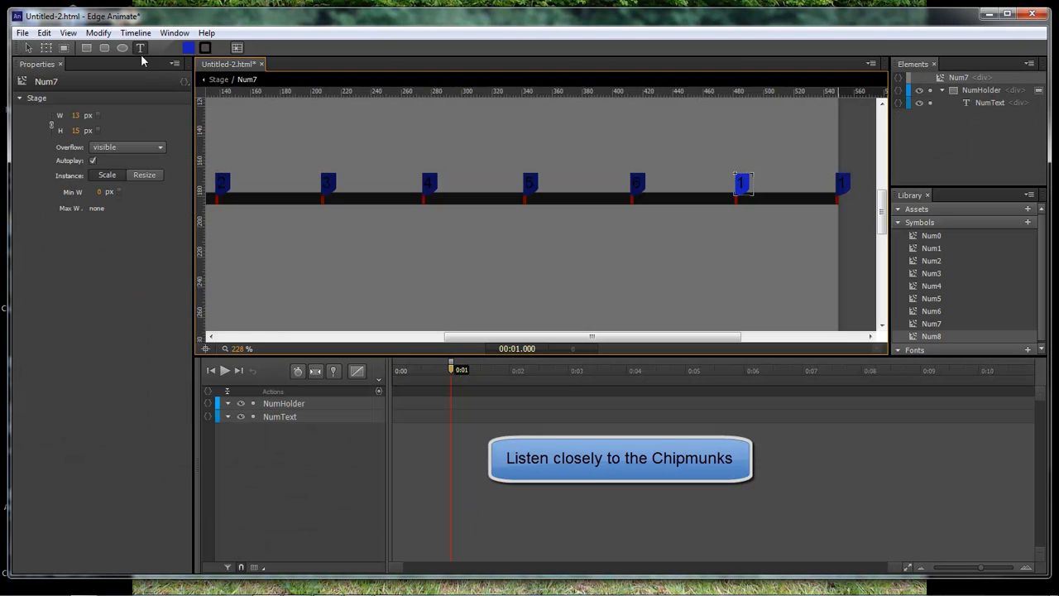
{"action": "left_click", "coordinate": [28, 48]}
{"action": "left_click", "coordinate": [742, 182]}
{"action": "left_click", "coordinate": [141, 48]}
{"action": "left_click", "coordinate": [741, 183]}
{"action": "type", "text": "7"}
{"action": "double_click", "coordinate": [795, 232]}
Step: Change the number text inside the Num8 symbol to 8 and go back to the main stage
{"action": "double_click", "coordinate": [843, 183]}
{"action": "left_click", "coordinate": [843, 183]}
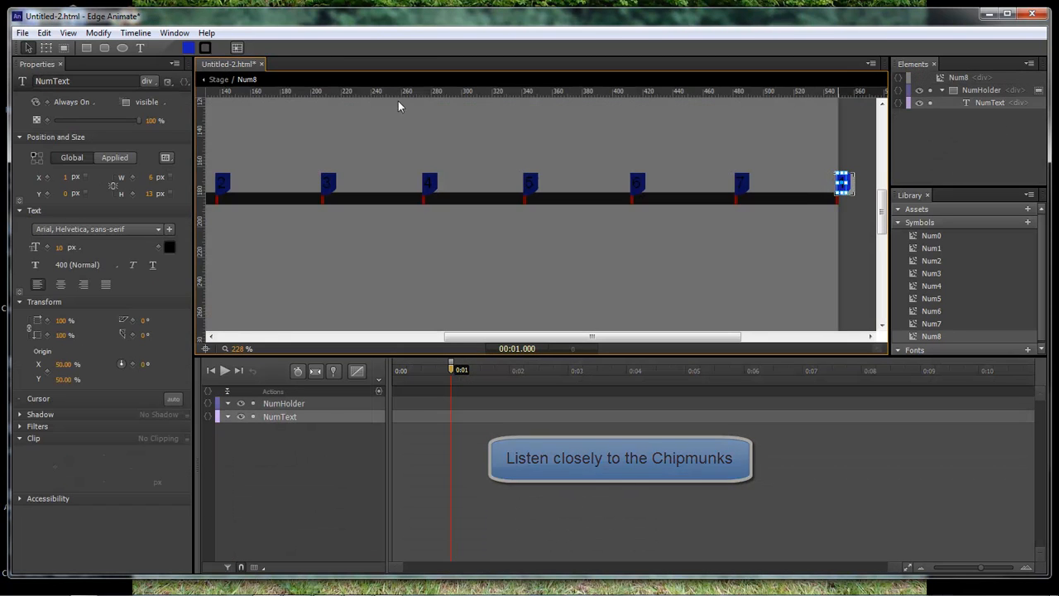
{"action": "left_click", "coordinate": [140, 48]}
{"action": "left_click", "coordinate": [843, 183]}
{"action": "type", "text": "8"}
{"action": "left_click", "coordinate": [827, 248]}
{"action": "left_click", "coordinate": [218, 78]}
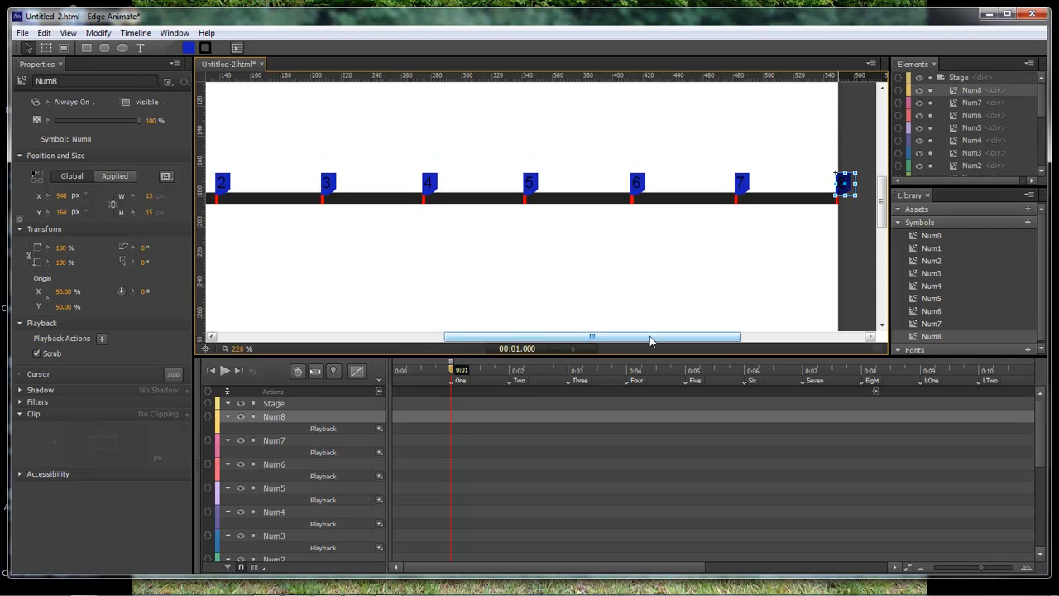
Step: Place the Num0 symbol above the first red marker, change its number text to 0, and return to the main stage
{"action": "left_click_drag", "start_coordinate": [649, 341], "coordinate": [459, 340]}
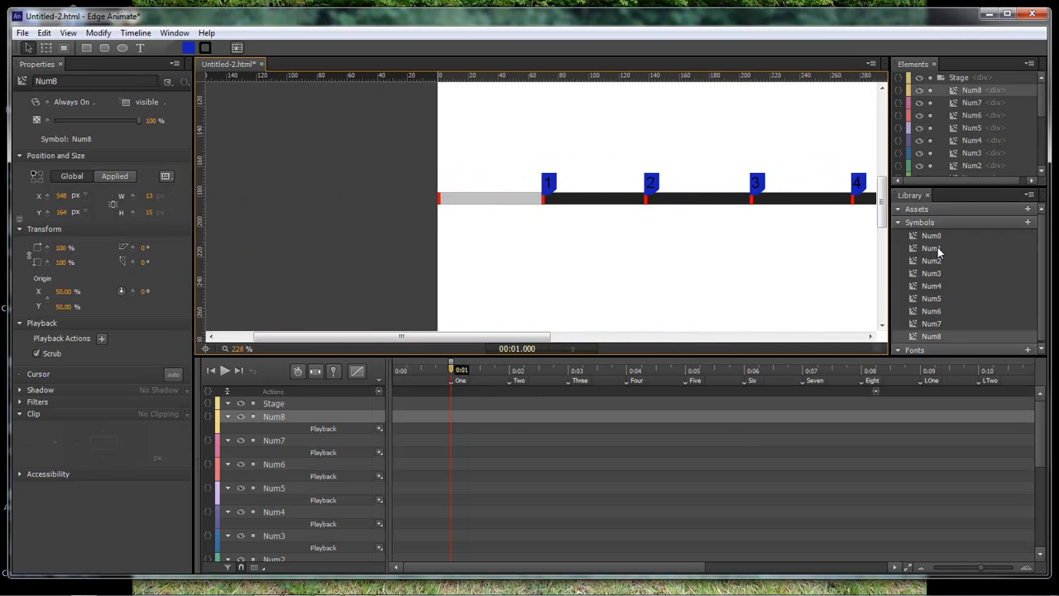
{"action": "left_click_drag", "start_coordinate": [934, 237], "coordinate": [476, 174]}
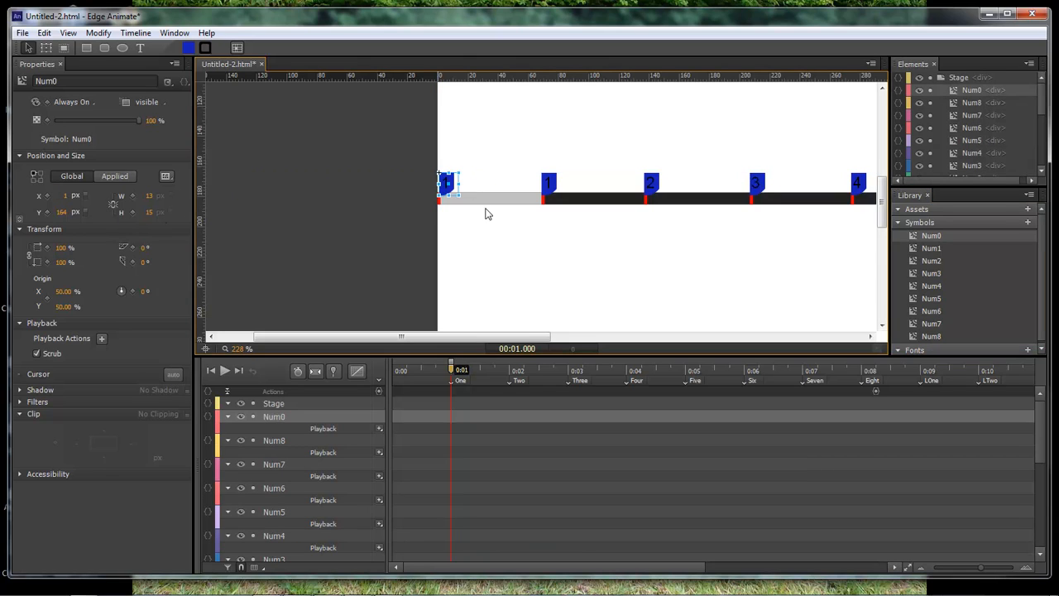
{"action": "double_click", "coordinate": [445, 183]}
{"action": "left_click", "coordinate": [446, 182]}
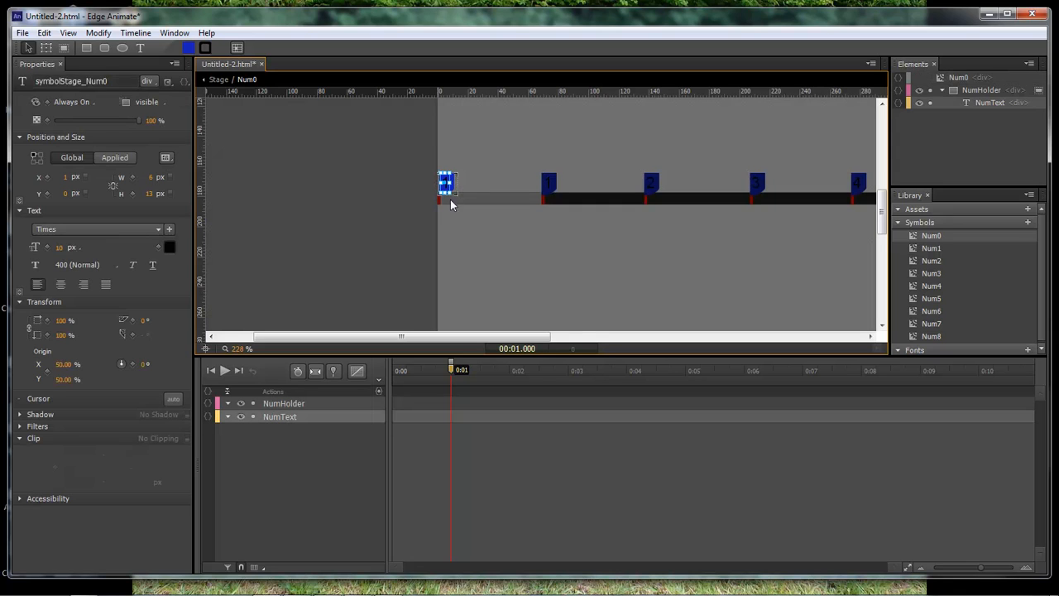
{"action": "left_click", "coordinate": [140, 47]}
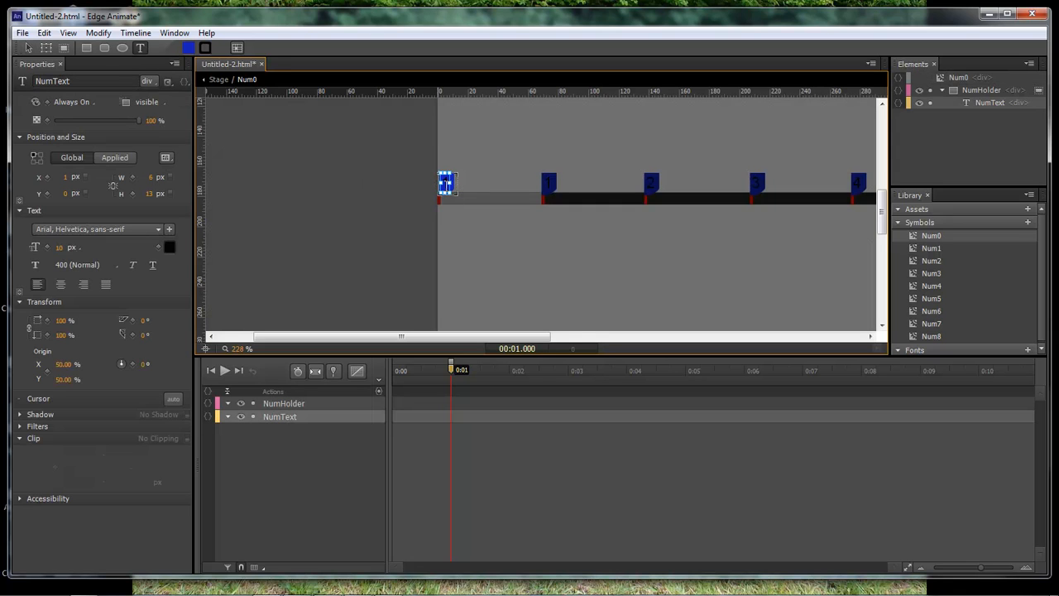
{"action": "left_click", "coordinate": [445, 183]}
{"action": "type", "text": "0"}
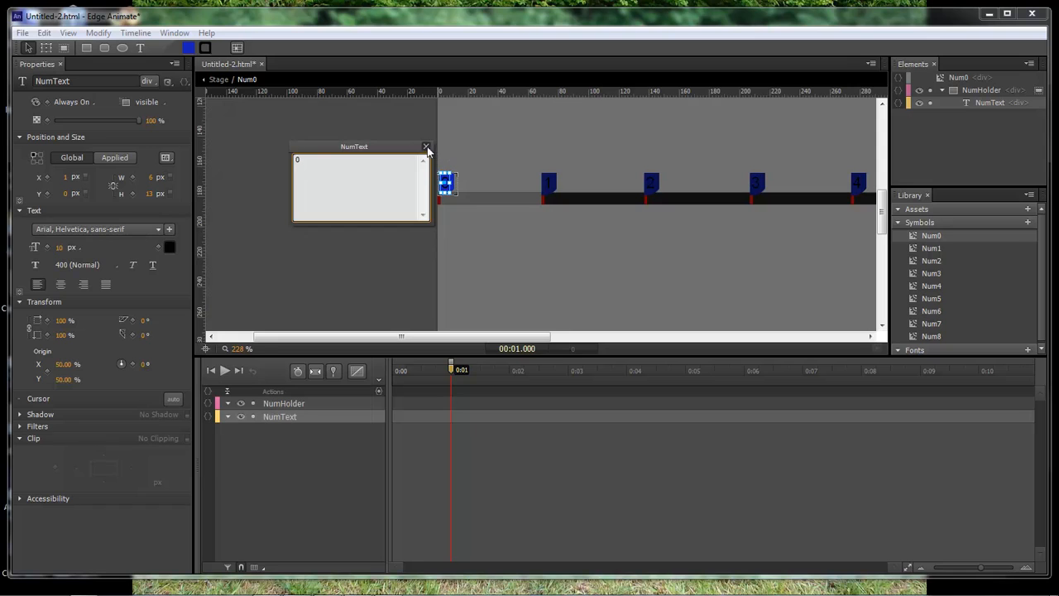
{"action": "left_click", "coordinate": [426, 146]}
{"action": "left_click", "coordinate": [404, 230]}
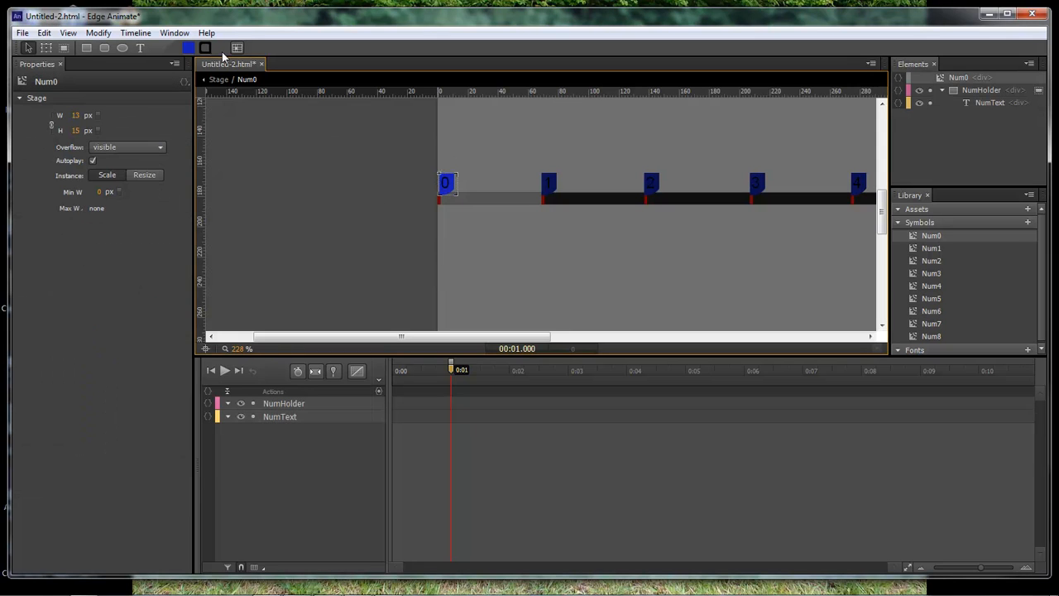
{"action": "left_click", "coordinate": [216, 80]}
Step: In the Num8 symbol, remove NumHolder's bottom-right rounding, set its bottom-left corner radii to 295 and 289 px, and return to the main stage
{"action": "left_click_drag", "start_coordinate": [439, 338], "coordinate": [672, 331]}
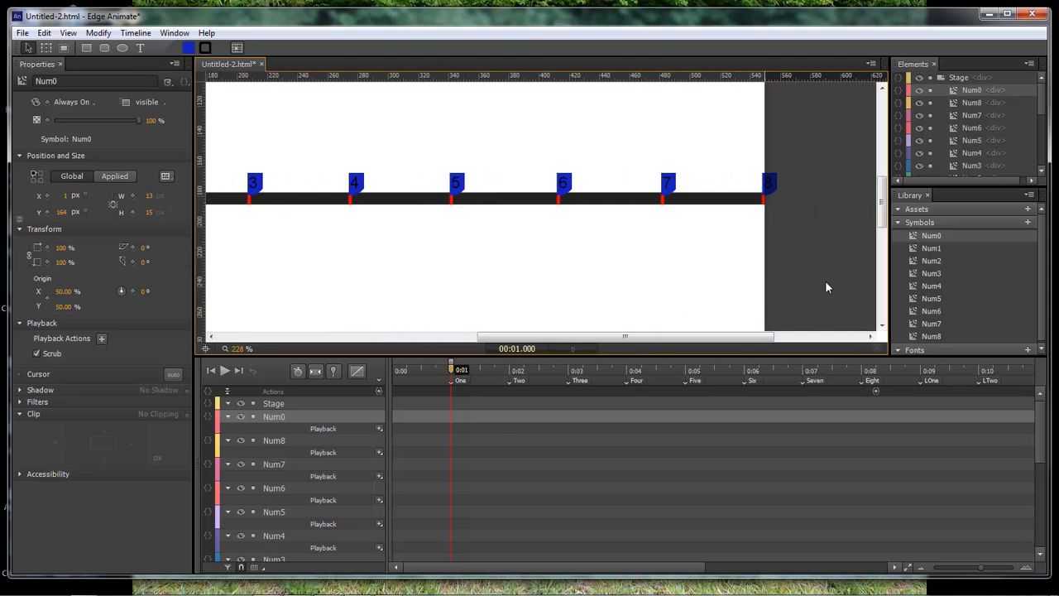
{"action": "left_click", "coordinate": [786, 192]}
{"action": "left_click", "coordinate": [777, 185]}
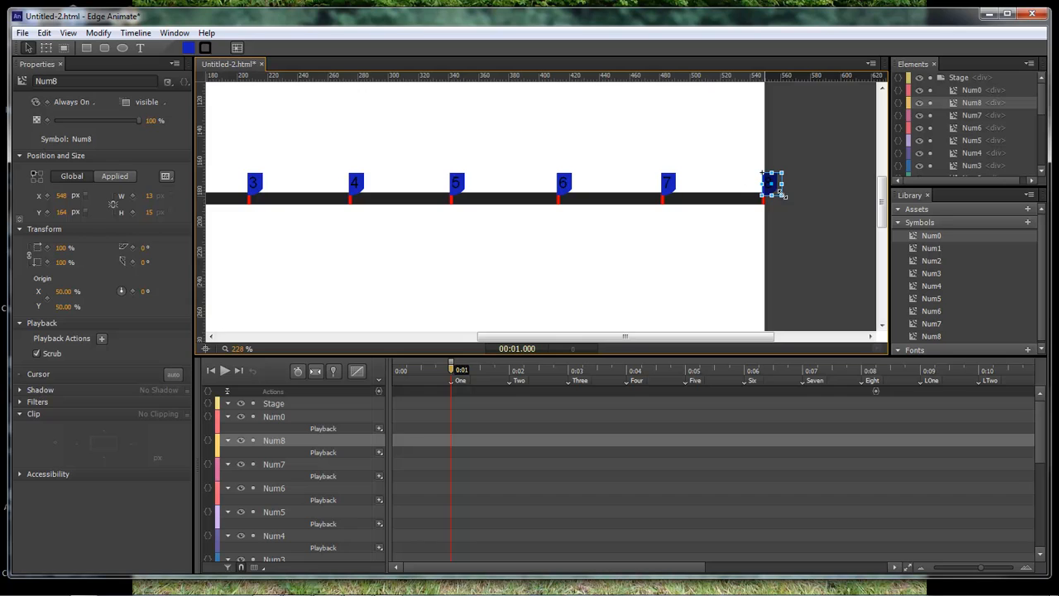
{"action": "double_click", "coordinate": [772, 187]}
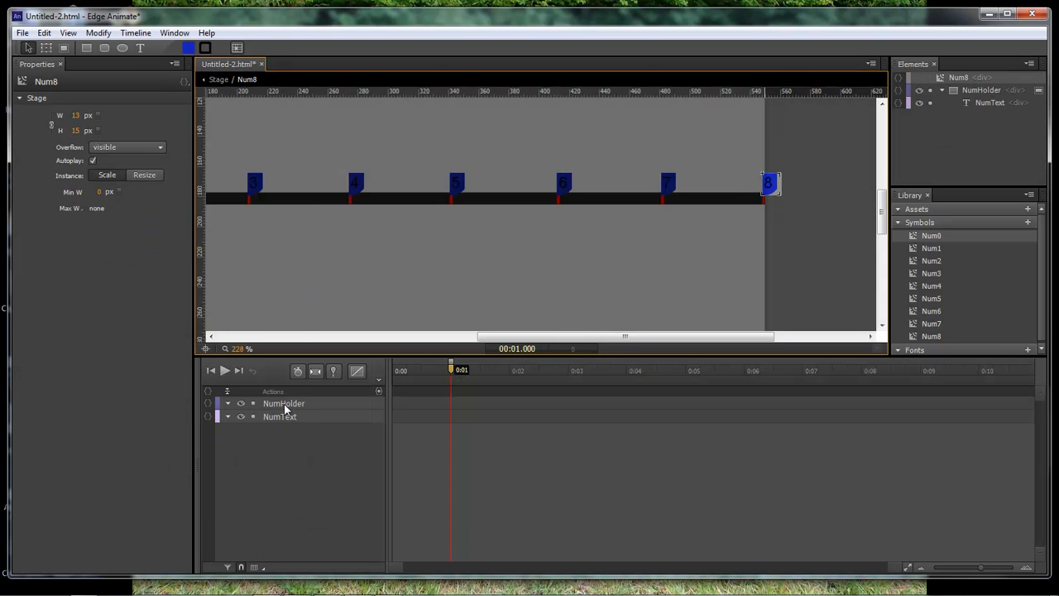
{"action": "left_click", "coordinate": [284, 404]}
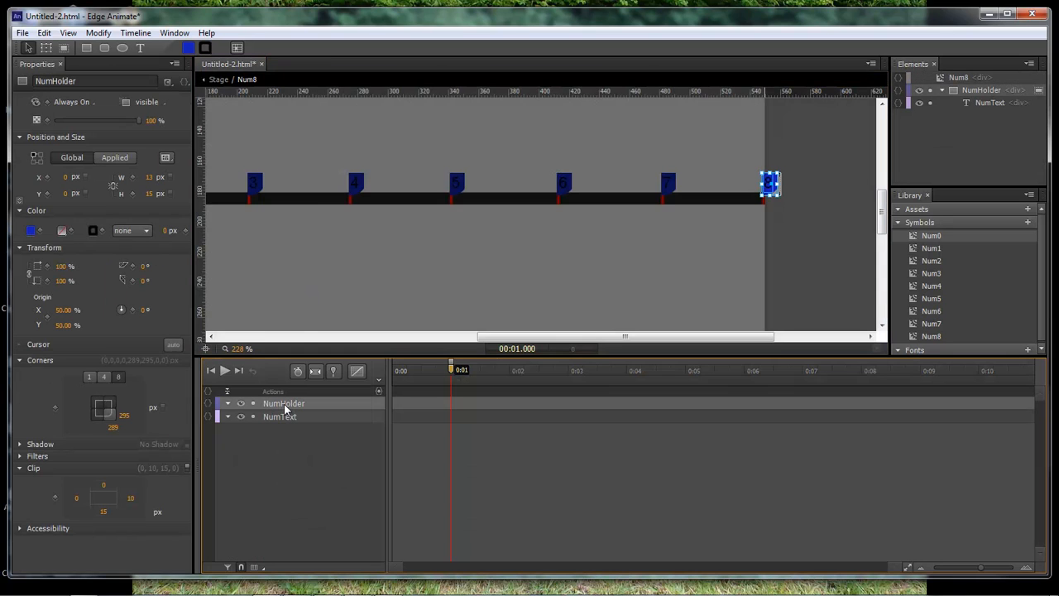
{"action": "left_click", "coordinate": [114, 430]}
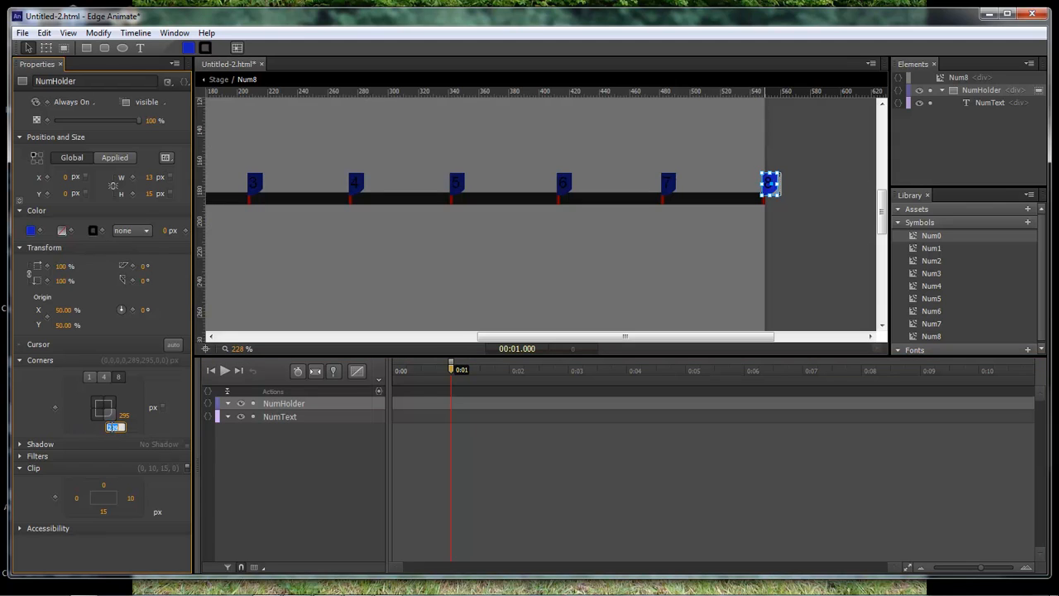
{"action": "type", "text": "0"}
{"action": "left_click", "coordinate": [96, 417]}
{"action": "left_click", "coordinate": [97, 427]}
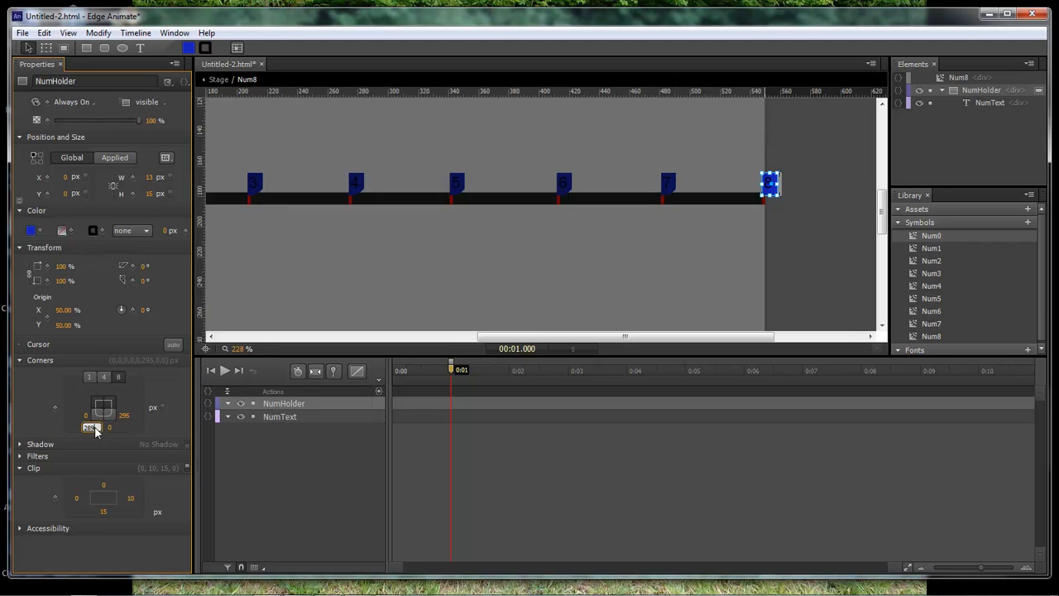
{"action": "left_click", "coordinate": [84, 415]}
{"action": "type", "text": "2"}
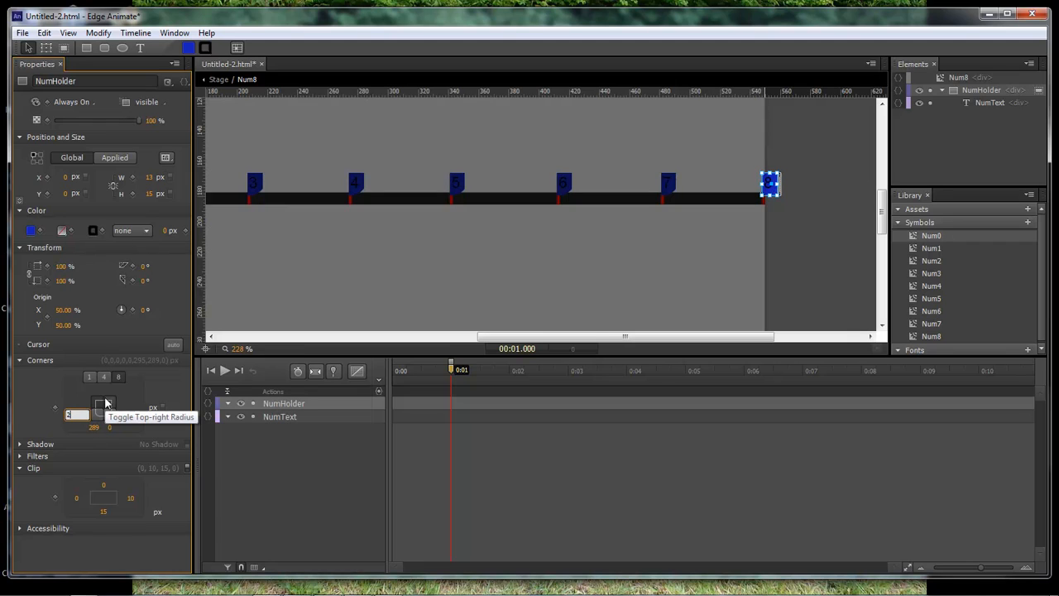
{"action": "type", "text": "95"}
{"action": "key", "text": "Return"}
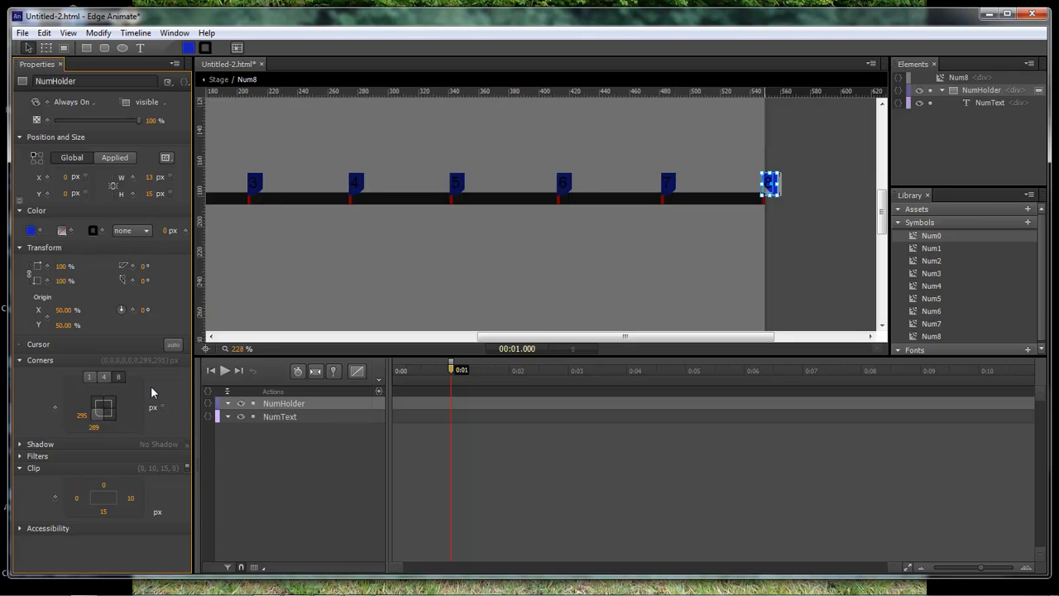
{"action": "left_click", "coordinate": [785, 197]}
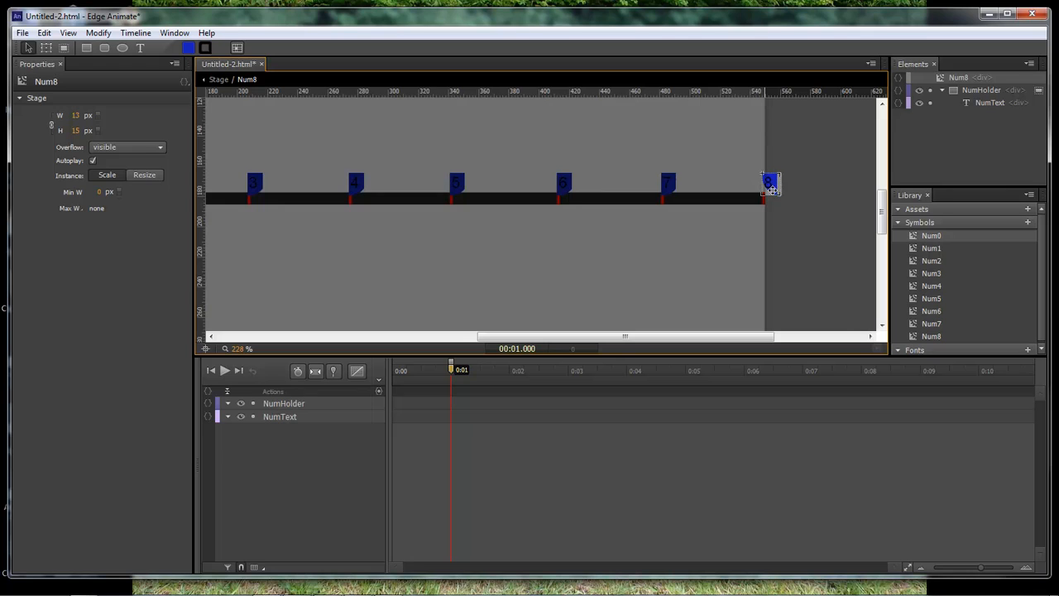
{"action": "left_click", "coordinate": [218, 79]}
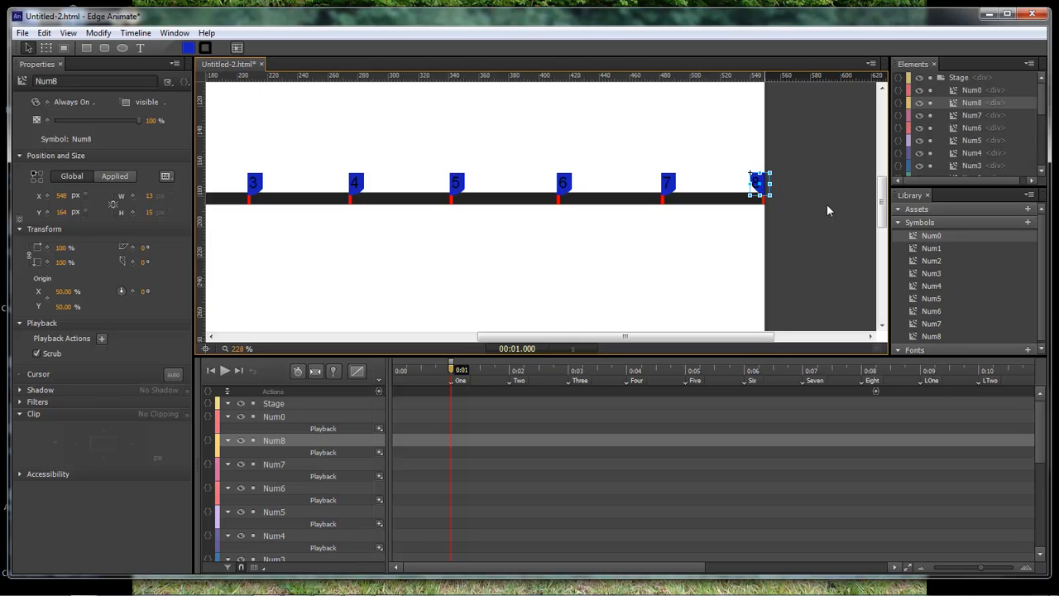
Step: Move the Num8 tag left to an X position of about 540 px, keeping it inside the stage edge
{"action": "key", "text": "Left"}
{"action": "key", "text": "Left"}
{"action": "left_click", "coordinate": [828, 211]}
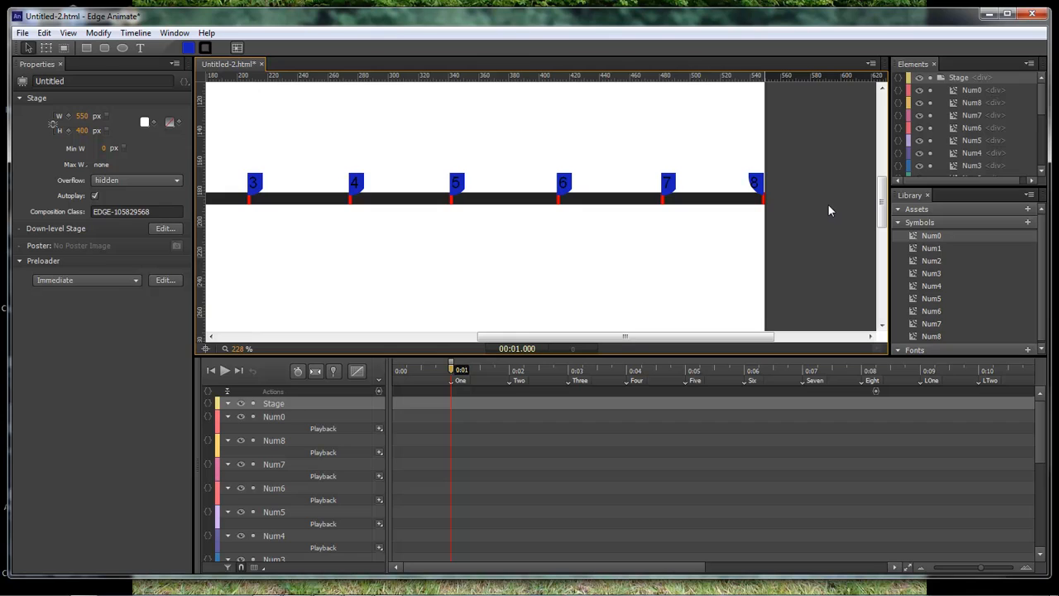
{"action": "left_click", "coordinate": [759, 186]}
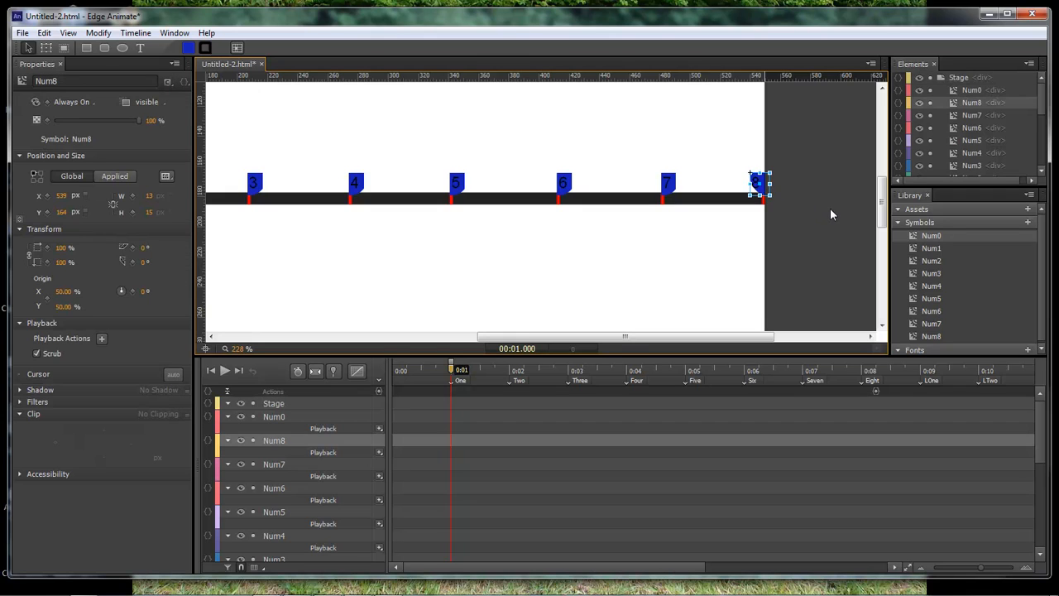
{"action": "left_click", "coordinate": [825, 204]}
Step: Compare the placement of the Num0 and Num8 tags at both ends of the bar and inspect the Num8 symbol's contents
{"action": "left_click_drag", "start_coordinate": [731, 336], "coordinate": [511, 338]}
{"action": "left_click", "coordinate": [437, 184]}
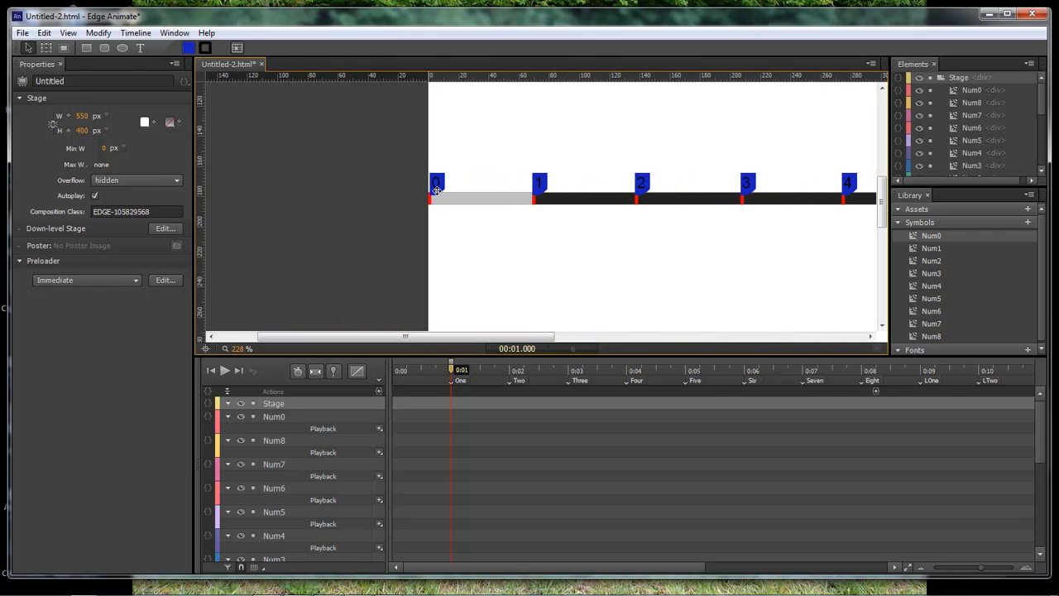
{"action": "left_click", "coordinate": [539, 252]}
{"action": "left_click_drag", "start_coordinate": [511, 339], "coordinate": [727, 338]}
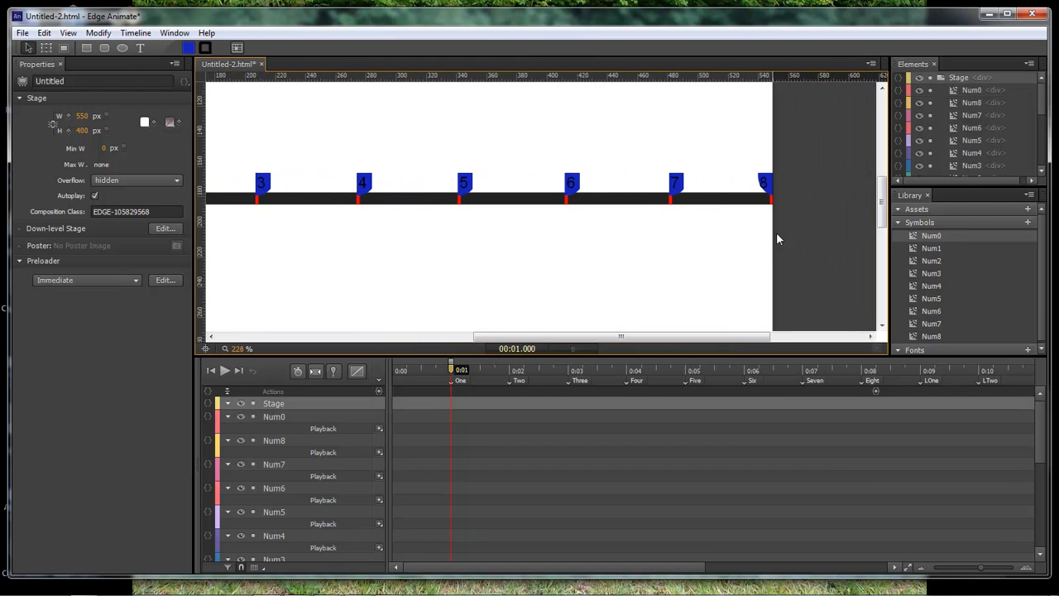
{"action": "double_click", "coordinate": [765, 182]}
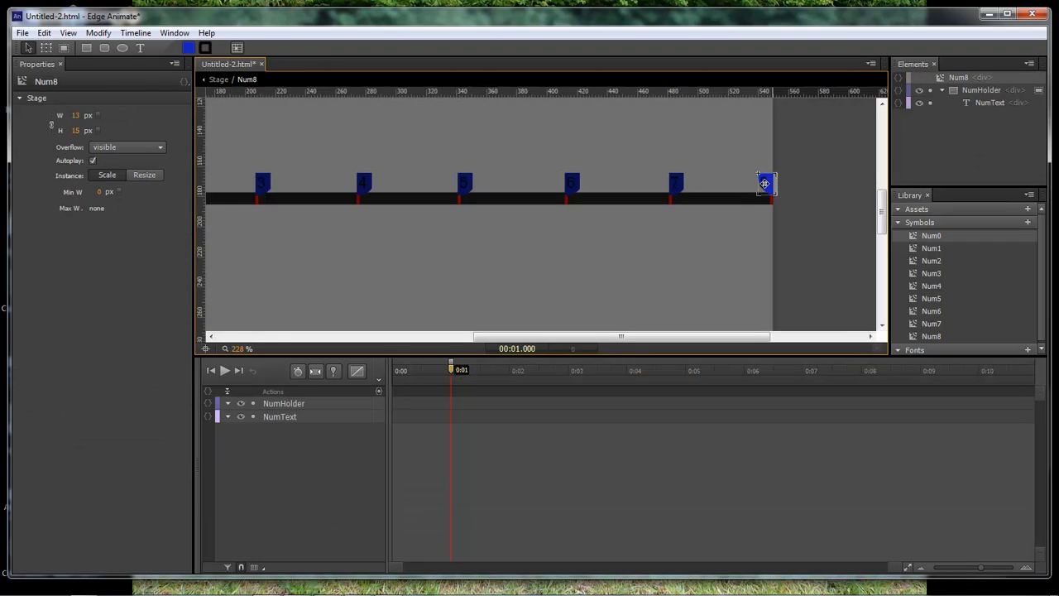
{"action": "left_click", "coordinate": [765, 182]}
{"action": "left_click", "coordinate": [820, 216]}
{"action": "left_click", "coordinate": [219, 80]}
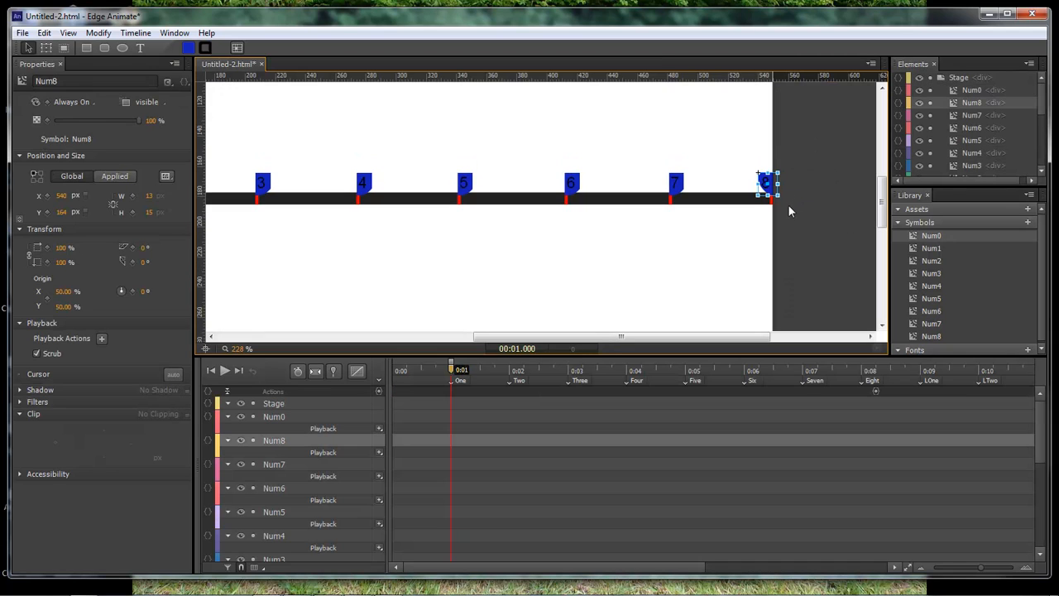
{"action": "left_click", "coordinate": [789, 211]}
Step: Scrub the timeline to check the runner bar beneath the number tags, then return the playhead to 0:00
{"action": "left_click_drag", "start_coordinate": [691, 339], "coordinate": [528, 339]}
{"action": "left_click_drag", "start_coordinate": [452, 370], "coordinate": [920, 369]}
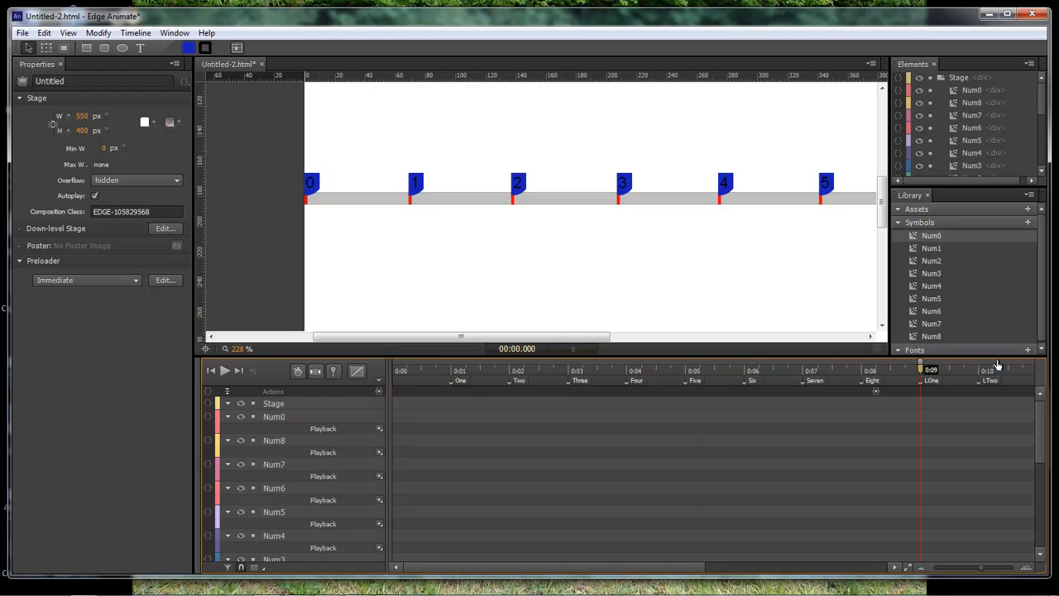
{"action": "left_click_drag", "start_coordinate": [997, 365], "coordinate": [327, 354]}
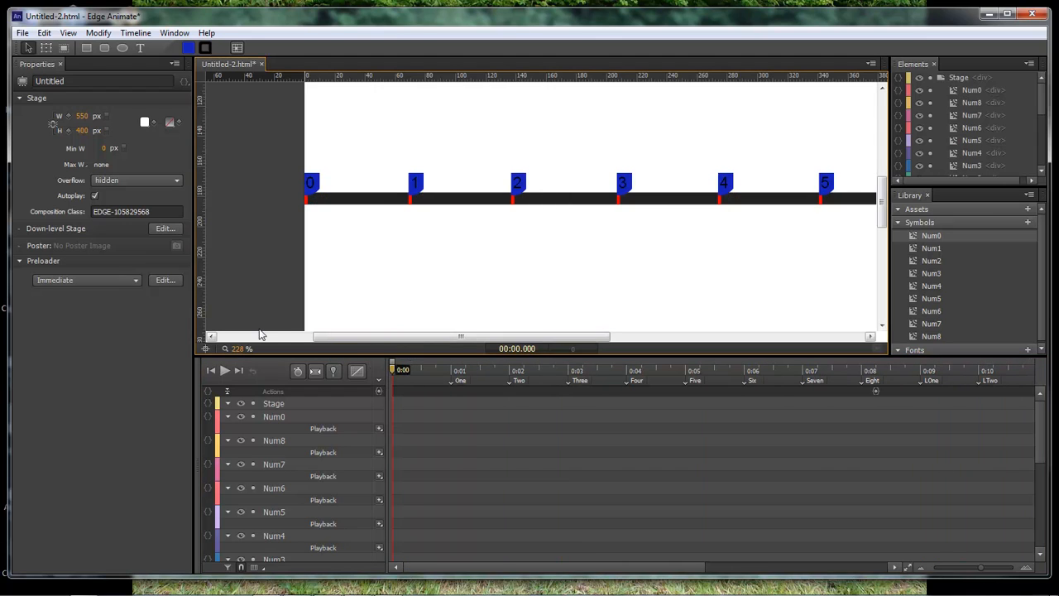
{"action": "left_click_drag", "start_coordinate": [413, 337], "coordinate": [317, 338]}
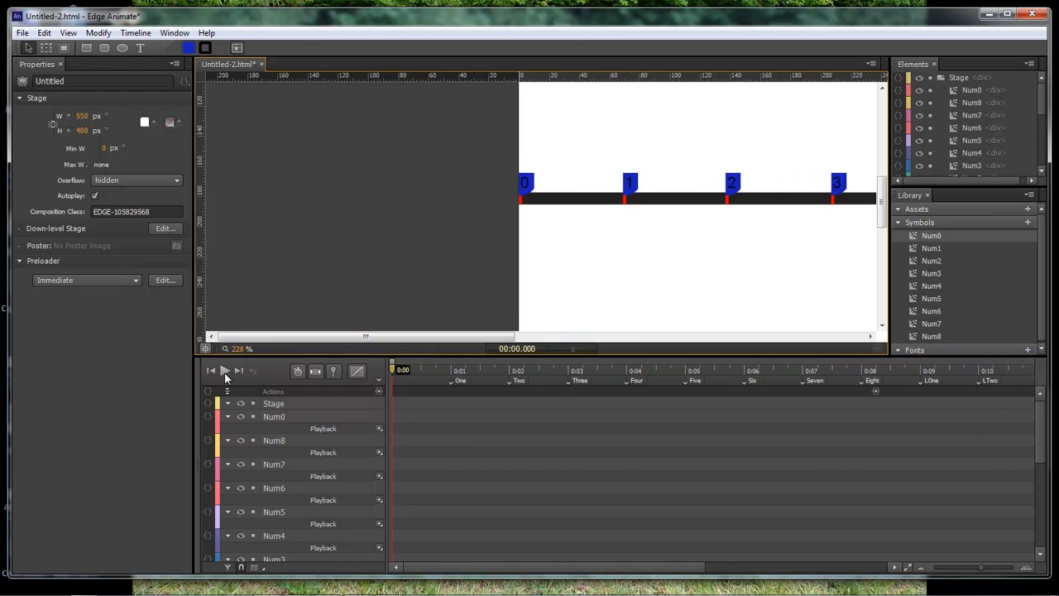
Step: Collapse the Num0 through Num8 layers in the timeline
{"action": "left_click", "coordinate": [227, 416]}
{"action": "left_click", "coordinate": [228, 429]}
{"action": "left_click", "coordinate": [228, 443]}
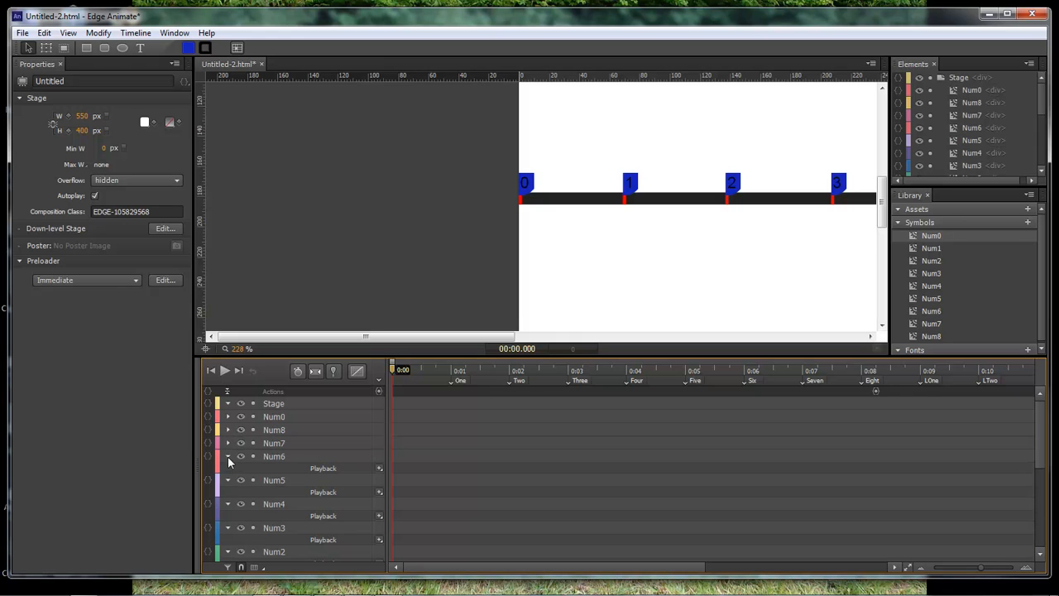
{"action": "left_click", "coordinate": [227, 456]}
{"action": "left_click", "coordinate": [228, 469]}
{"action": "left_click", "coordinate": [228, 482]}
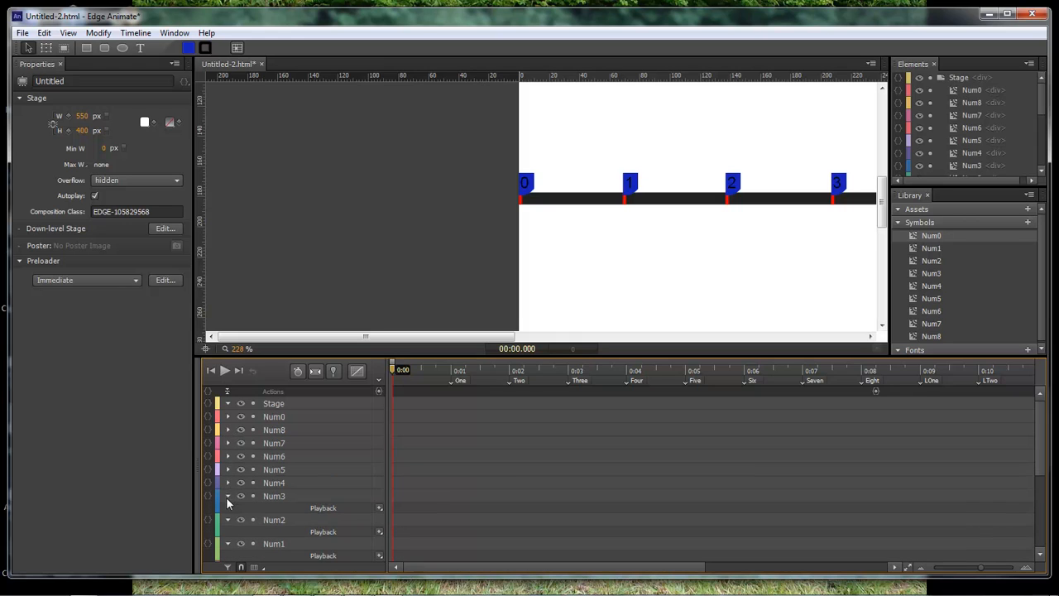
{"action": "left_click", "coordinate": [228, 496]}
{"action": "left_click", "coordinate": [228, 508]}
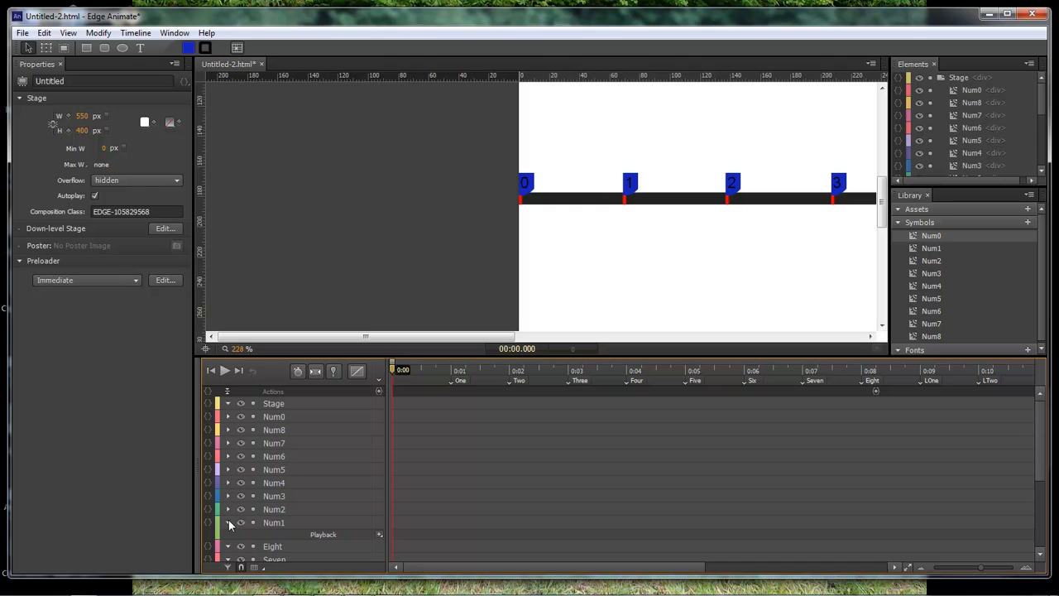
{"action": "left_click", "coordinate": [227, 523]}
Step: Set the display of all the number tags, Num0 through Num8, to Off at 0:00
{"action": "left_click", "coordinate": [279, 523]}
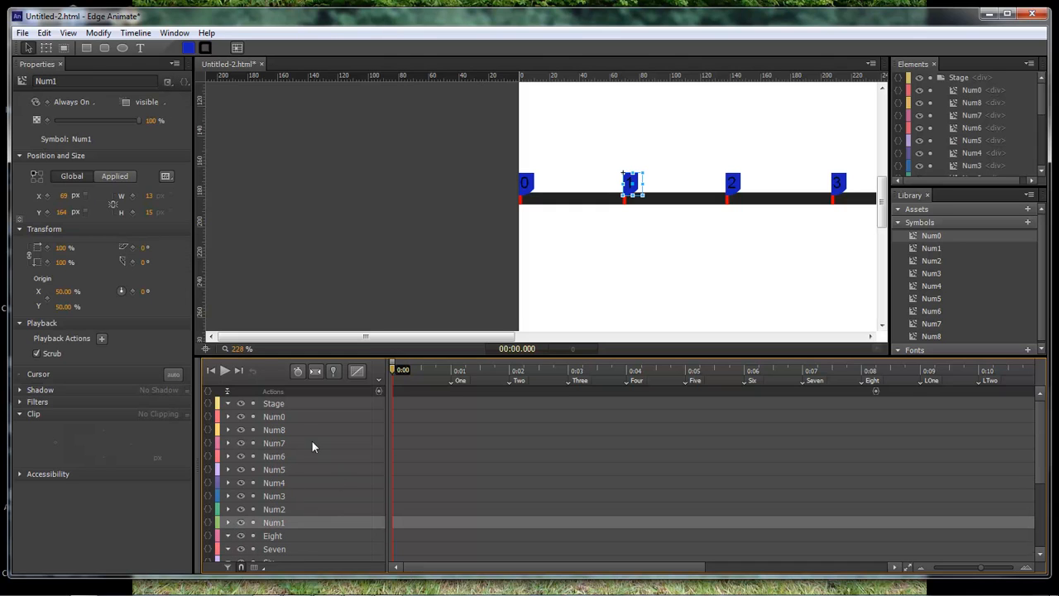
{"action": "left_click", "coordinate": [280, 415], "text": "shift"}
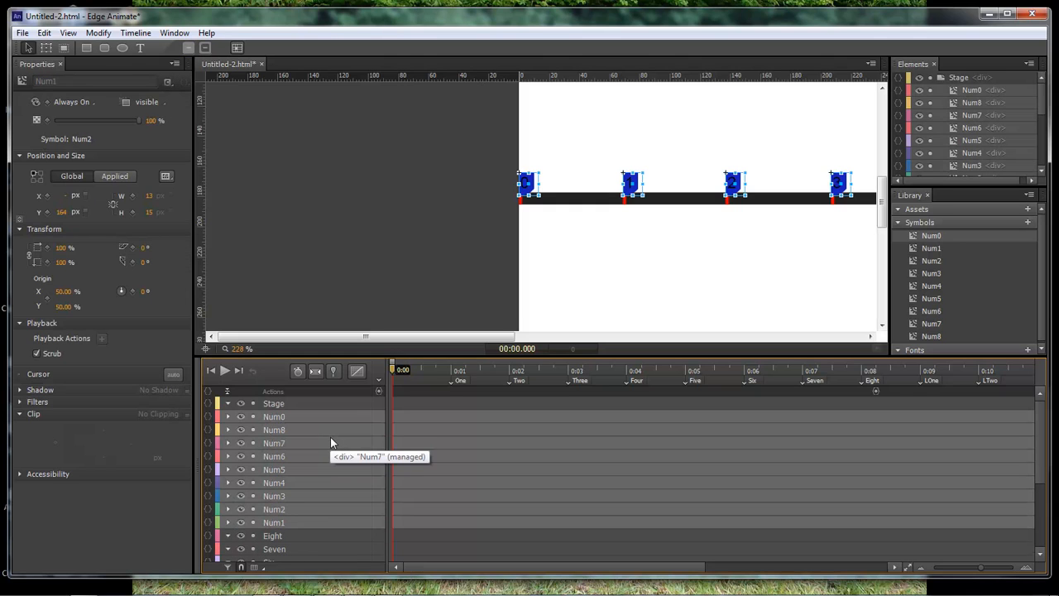
{"action": "left_click", "coordinate": [71, 101]}
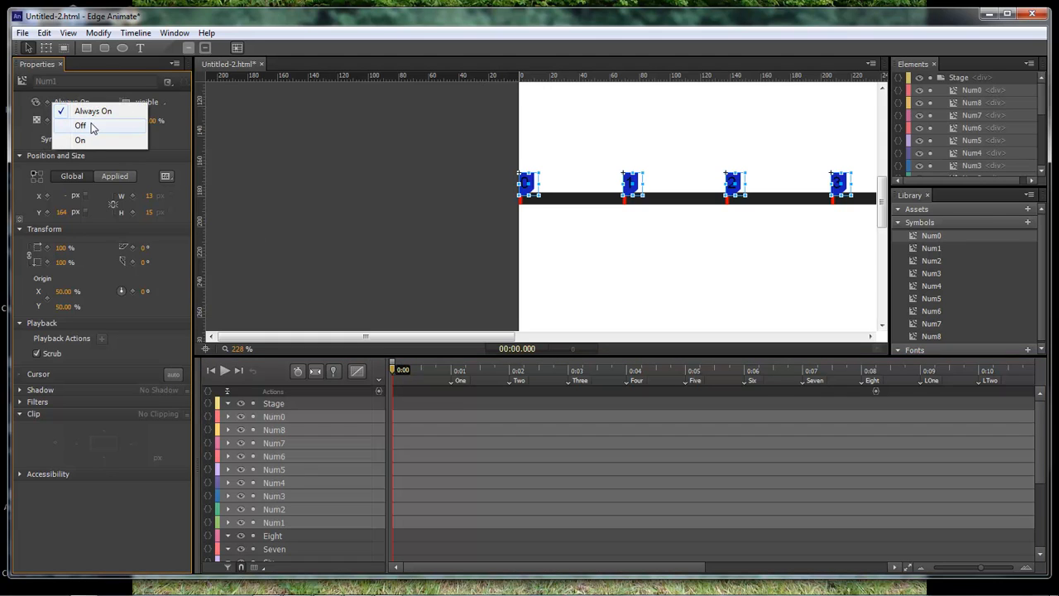
{"action": "left_click", "coordinate": [91, 125]}
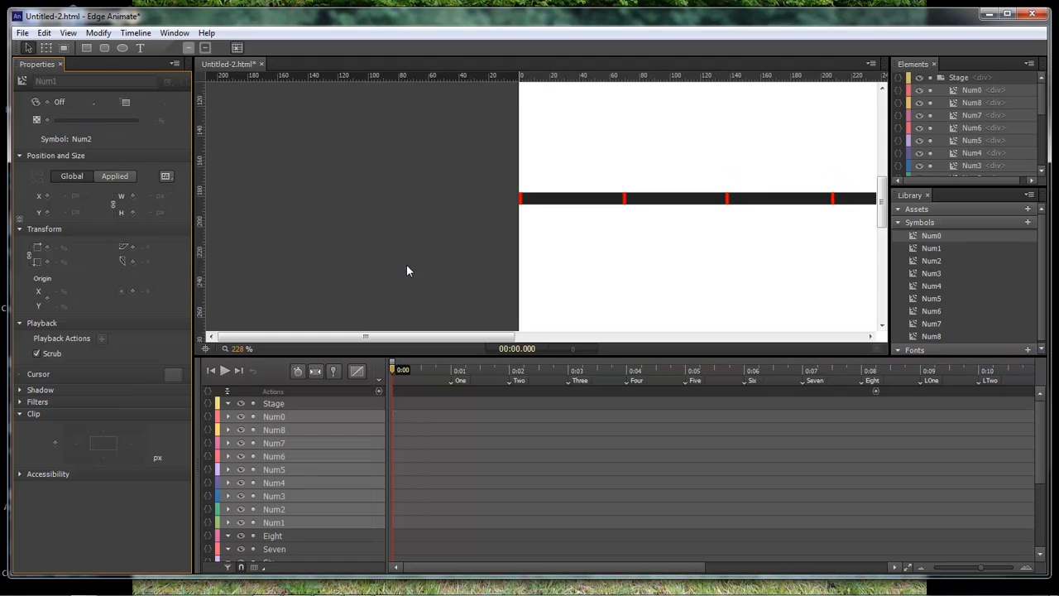
Step: Deselect the number tags and move the playhead to the One label at 0:01
{"action": "left_click", "coordinate": [407, 264]}
{"action": "left_click", "coordinate": [685, 567]}
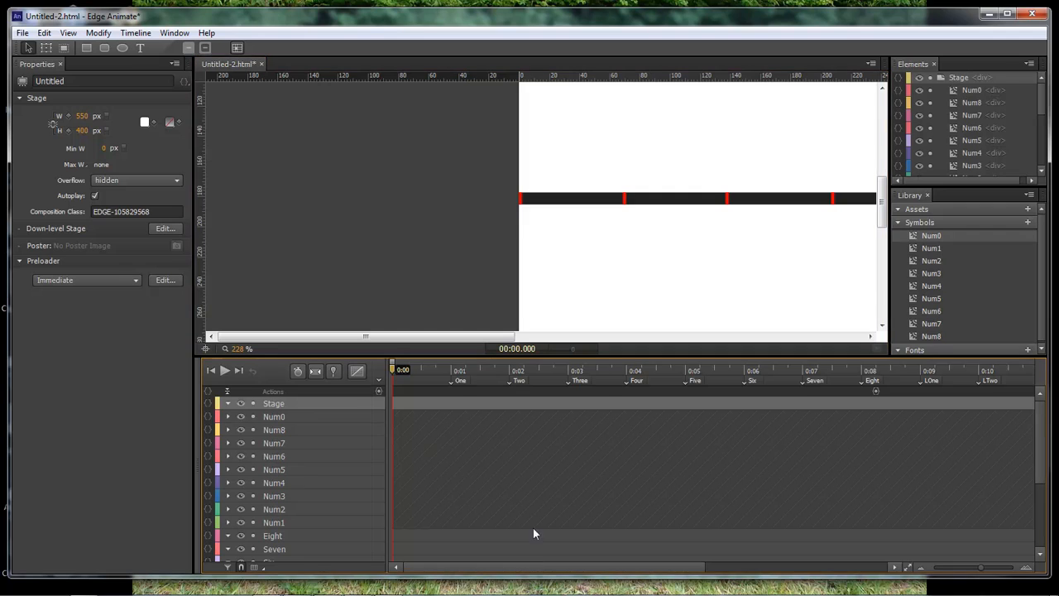
{"action": "mouse_move", "coordinate": [394, 373]}
{"action": "left_mouse_down"}
{"action": "mouse_move", "coordinate": [709, 373]}
{"action": "mouse_move", "coordinate": [396, 373]}
{"action": "left_mouse_up"}
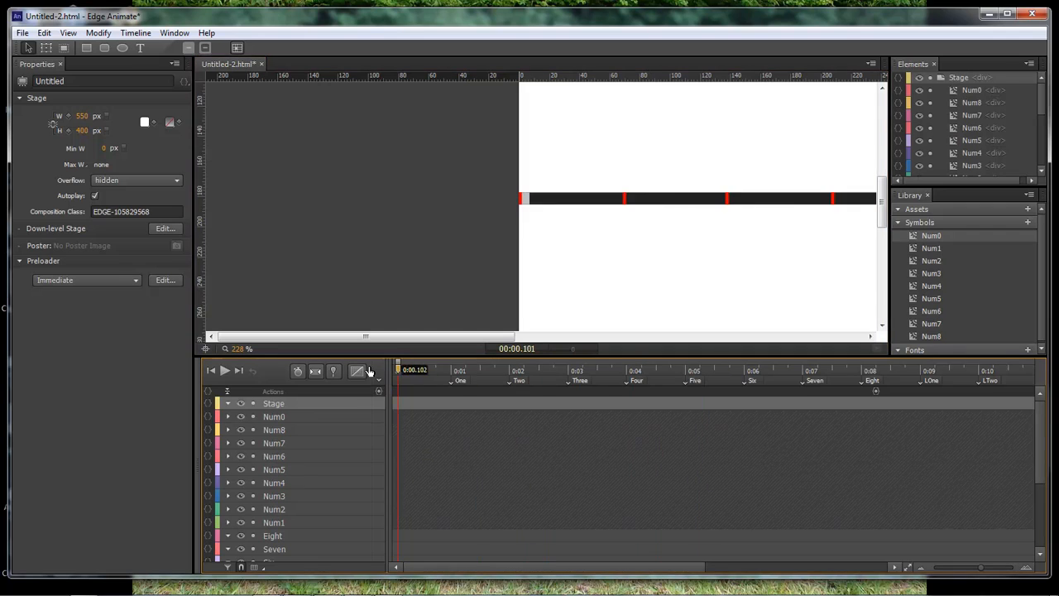
{"action": "left_click", "coordinate": [465, 369]}
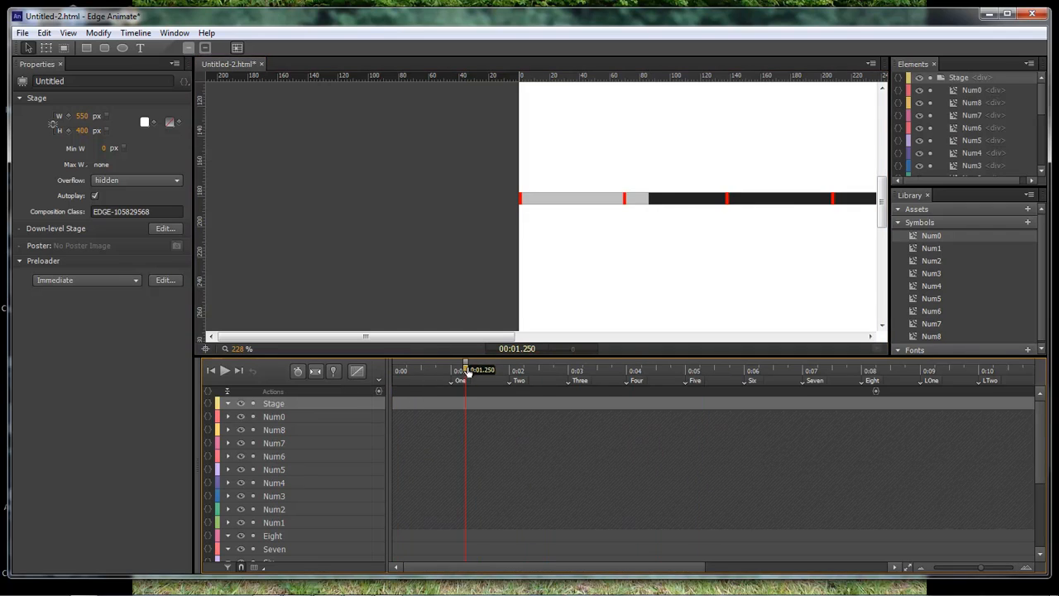
{"action": "mouse_move", "coordinate": [467, 372]}
{"action": "left_mouse_down"}
{"action": "mouse_move", "coordinate": [390, 372]}
{"action": "mouse_move", "coordinate": [451, 372]}
{"action": "left_mouse_up"}
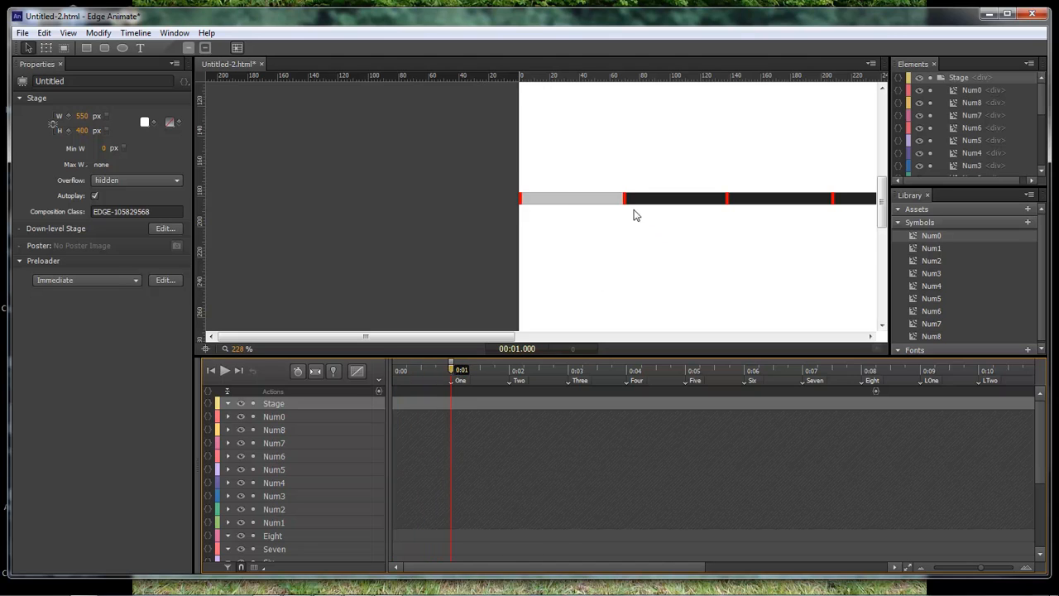
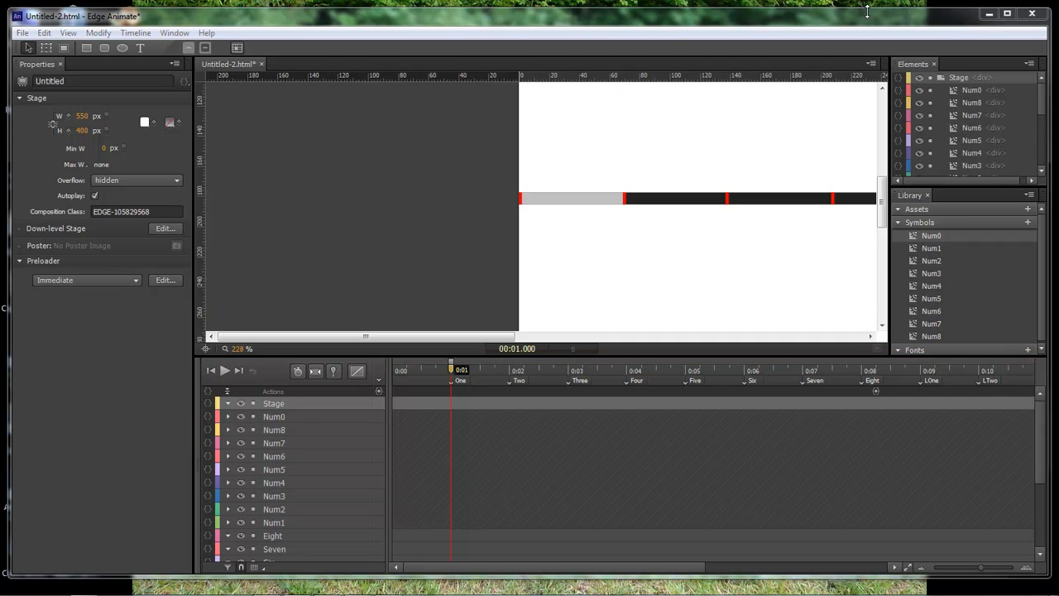
Step: Add a text box about 216 by 50 px above the runner bar, reading "Our Text One"
{"action": "left_click", "coordinate": [139, 47]}
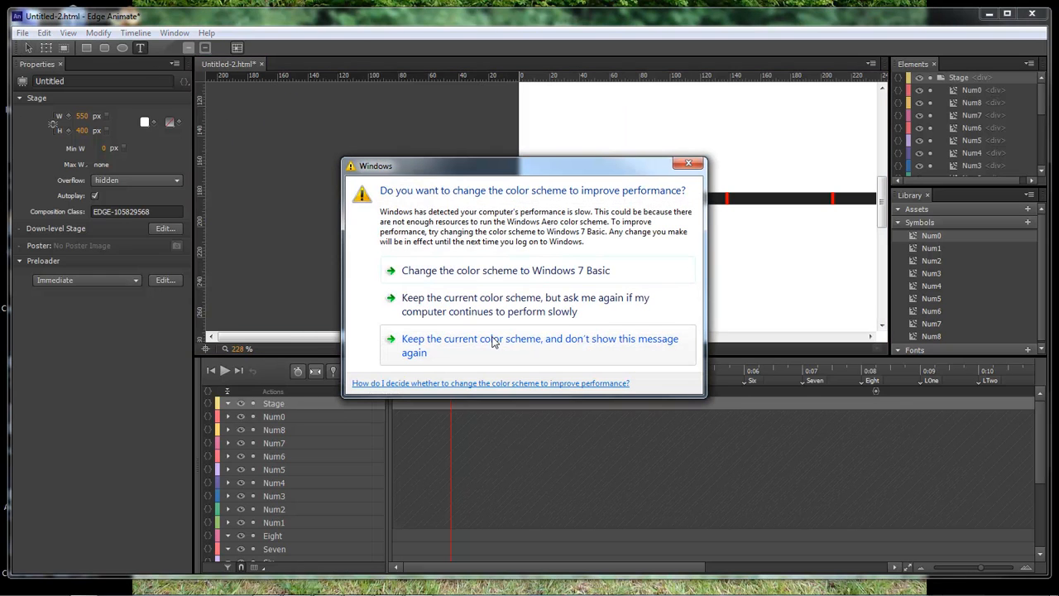
{"action": "left_click", "coordinate": [688, 163]}
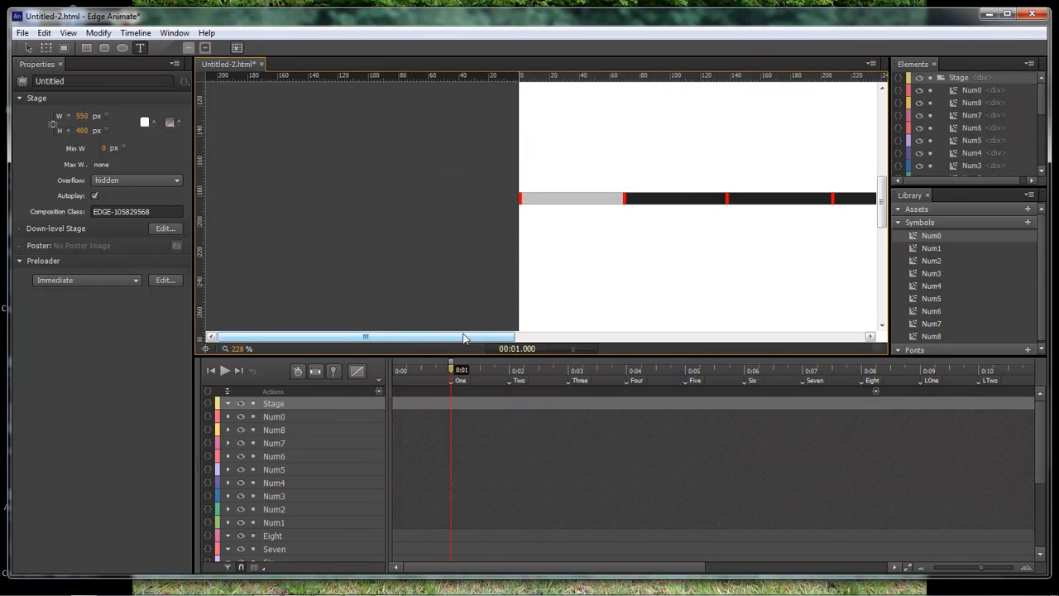
{"action": "left_click_drag", "start_coordinate": [460, 338], "coordinate": [595, 336]}
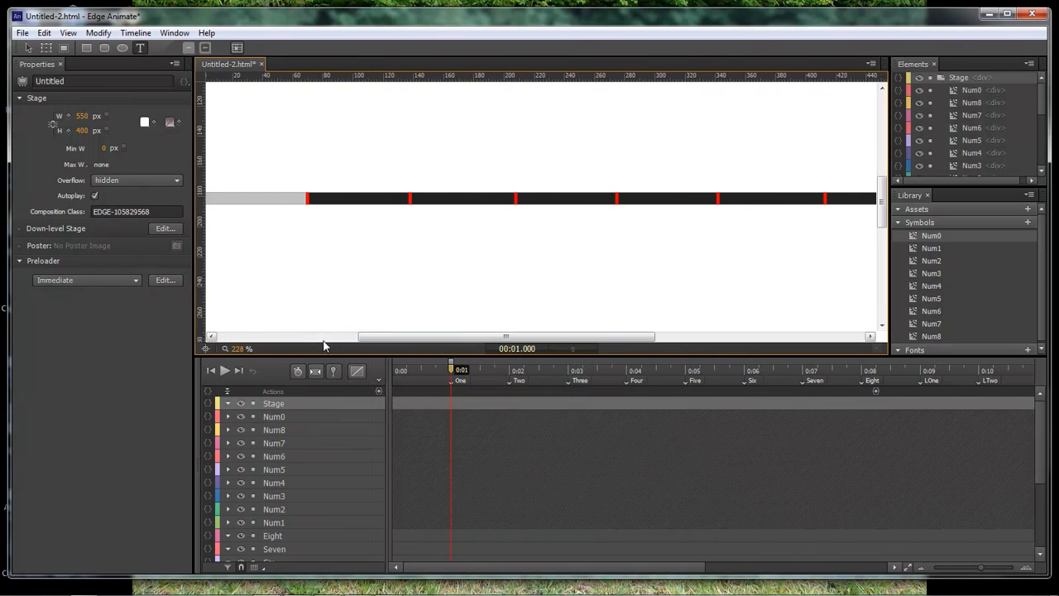
{"action": "left_click_drag", "start_coordinate": [240, 350], "coordinate": [168, 351]}
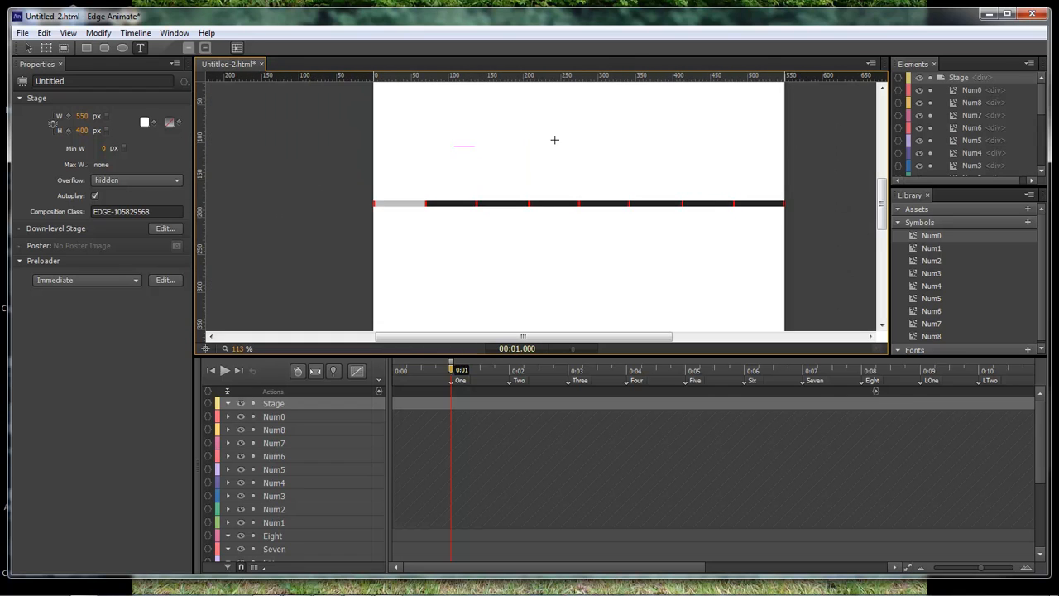
{"action": "left_click_drag", "start_coordinate": [881, 220], "coordinate": [881, 206]}
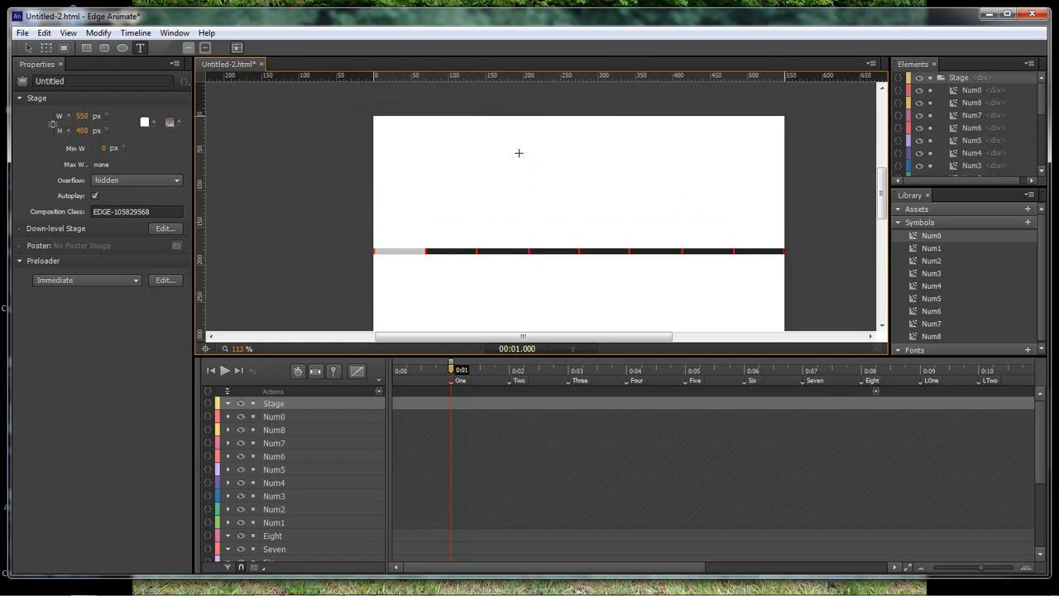
{"action": "left_click_drag", "start_coordinate": [515, 149], "coordinate": [677, 187]}
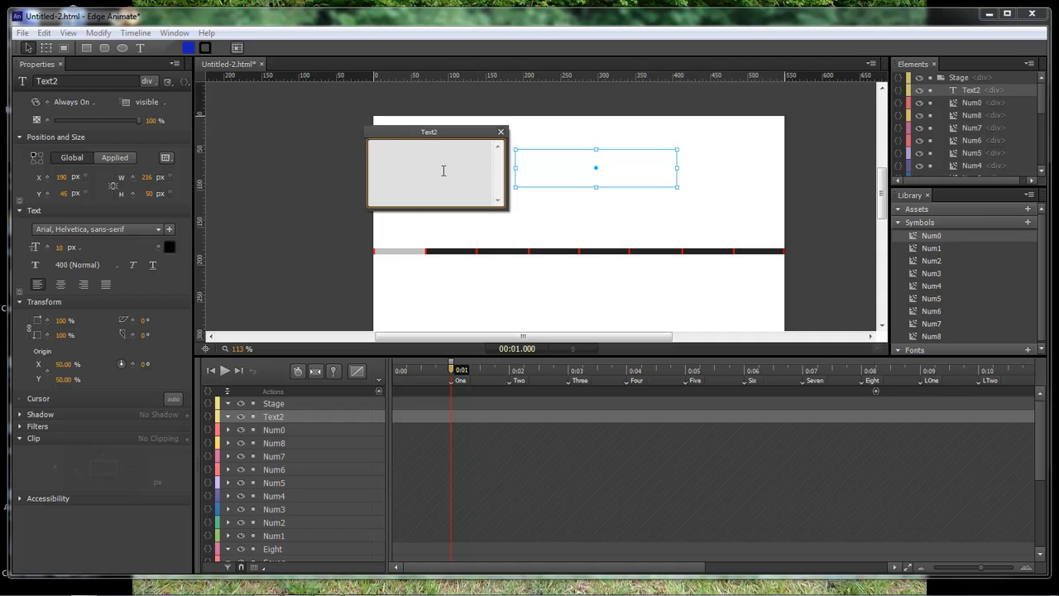
{"action": "type", "text": "our Text One"}
{"action": "left_click_drag", "start_coordinate": [376, 147], "coordinate": [369, 146]}
{"action": "type", "text": "Our Text One"}
{"action": "left_click", "coordinate": [500, 132]}
Step: Set the text's font size to 35 px and move it to about X 166, Y 40 px, centred above the bar
{"action": "left_click_drag", "start_coordinate": [60, 248], "coordinate": [77, 249]}
{"action": "left_click", "coordinate": [514, 203]}
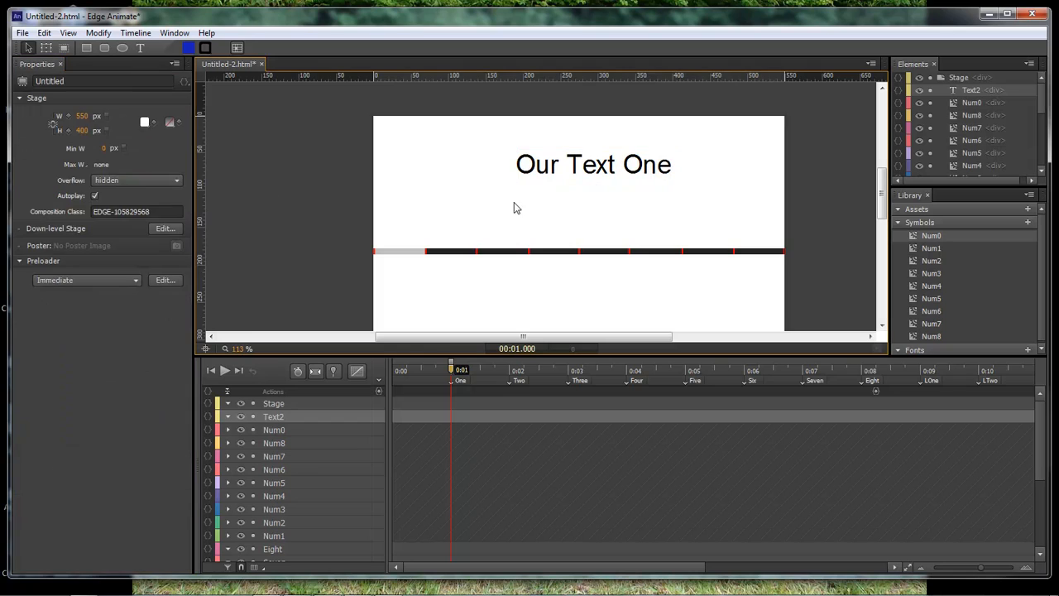
{"action": "left_click", "coordinate": [605, 171]}
{"action": "left_click_drag", "start_coordinate": [605, 170], "coordinate": [599, 165]}
{"action": "left_click", "coordinate": [684, 194]}
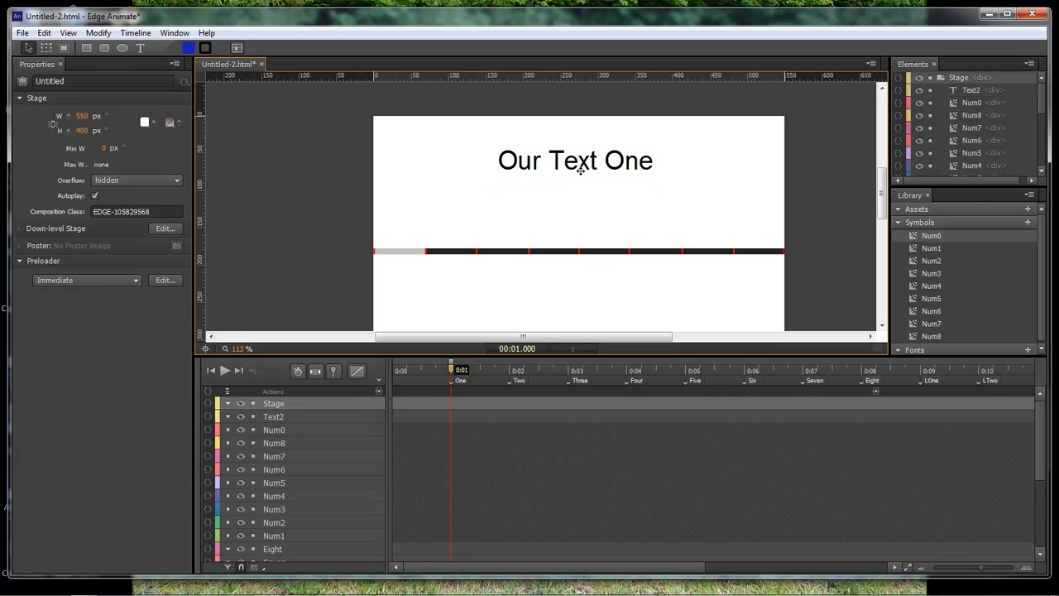
{"action": "left_click", "coordinate": [579, 165]}
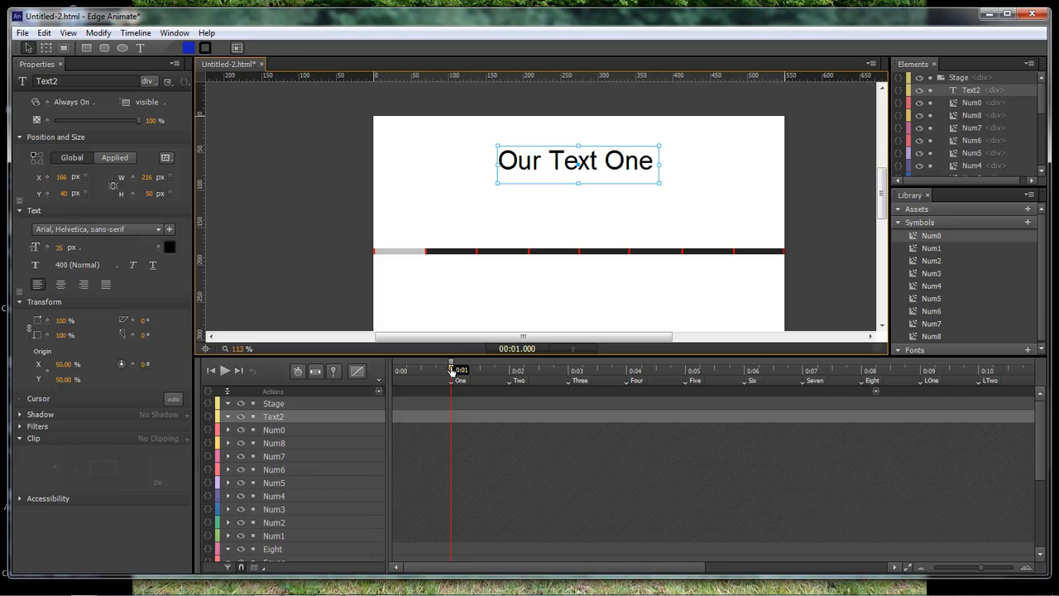
Step: Rename the new text layer as _1
{"action": "mouse_move", "coordinate": [451, 371]}
{"action": "left_mouse_down"}
{"action": "mouse_move", "coordinate": [428, 372]}
{"action": "mouse_move", "coordinate": [458, 372]}
{"action": "left_mouse_up"}
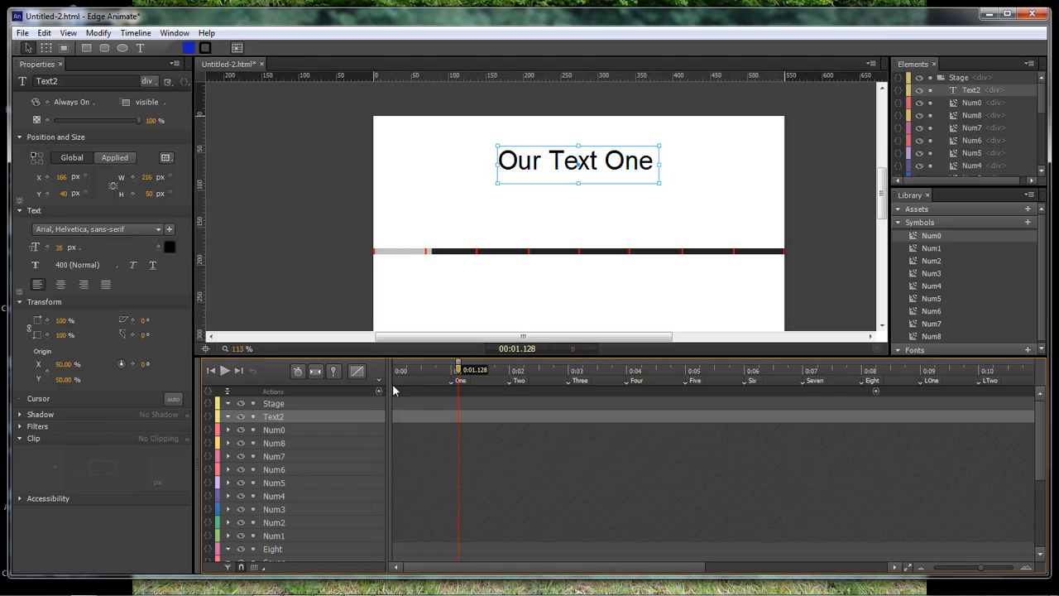
{"action": "double_click", "coordinate": [283, 417]}
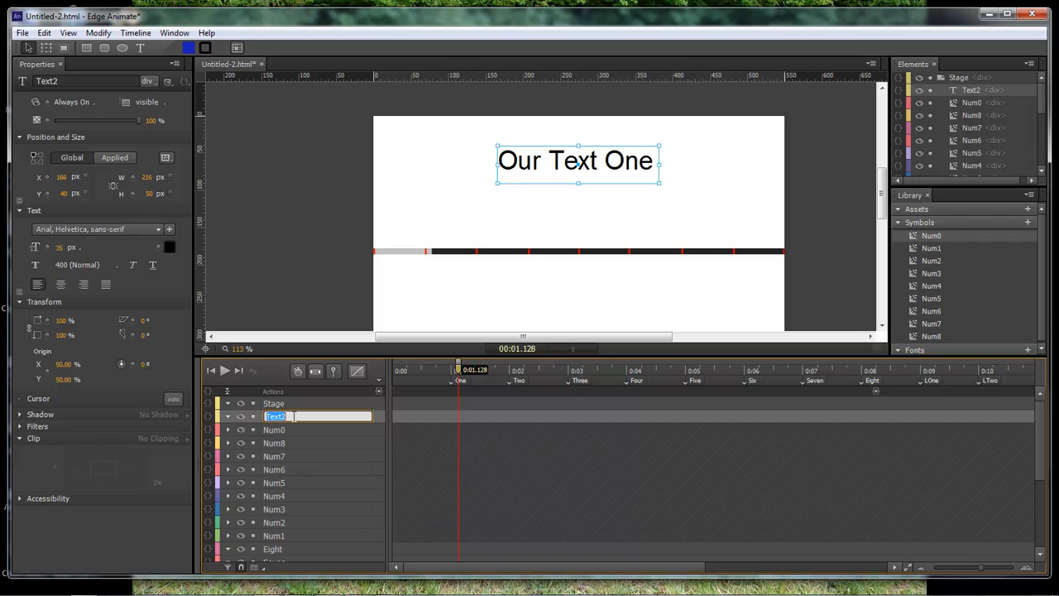
{"action": "key", "text": "BackSpace"}
{"action": "type", "text": "_1"}
{"action": "key", "text": "Return"}
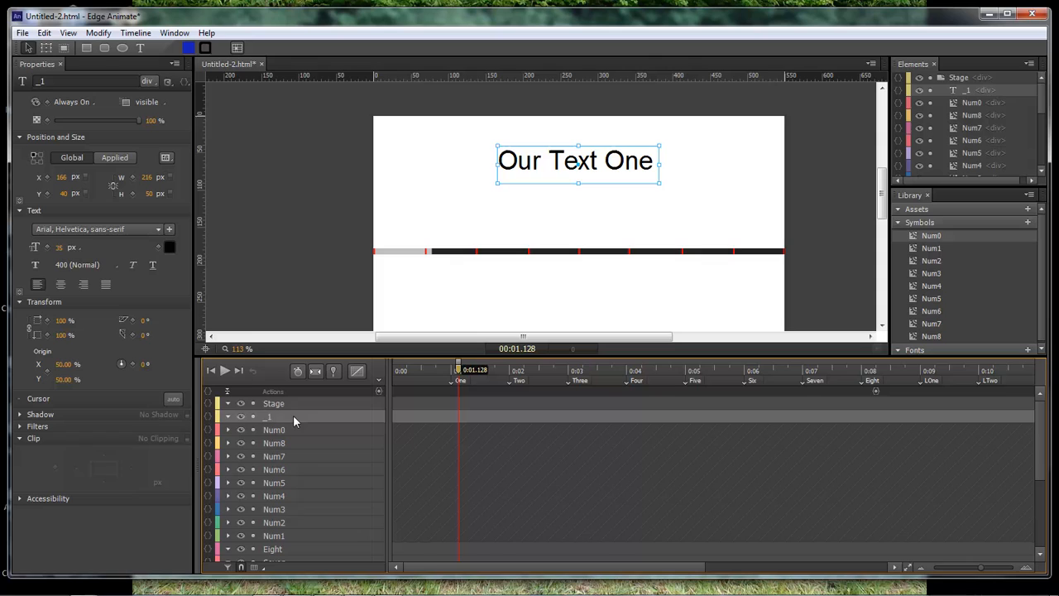
Step: Fade in the _1 text with opacity keyframes of 0% at the One label and 100% at about 0:01.33
{"action": "left_click", "coordinate": [456, 380]}
{"action": "left_click_drag", "start_coordinate": [457, 370], "coordinate": [451, 370]}
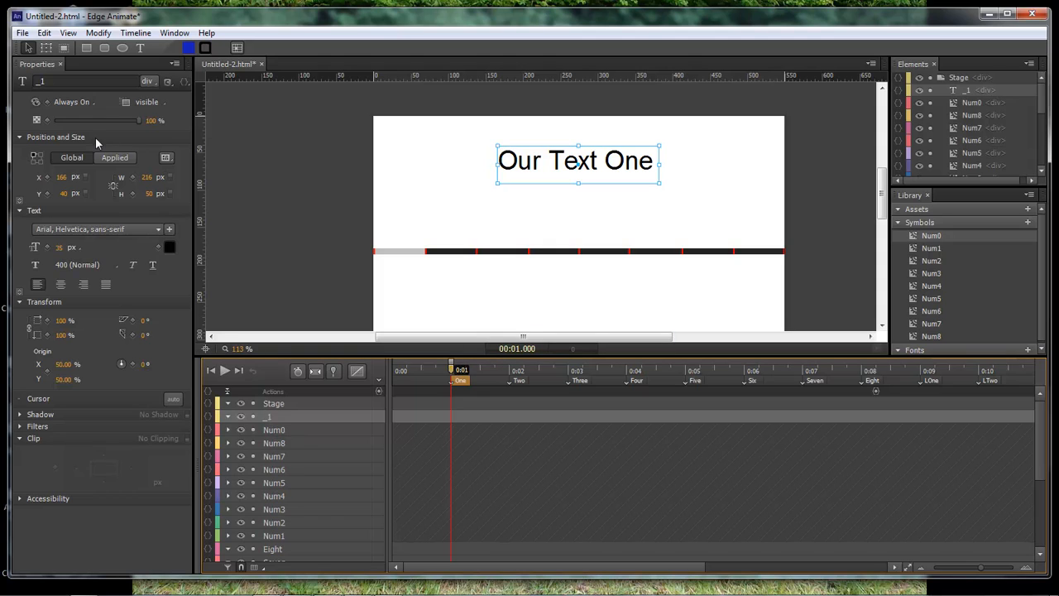
{"action": "left_click_drag", "start_coordinate": [135, 120], "coordinate": [51, 120]}
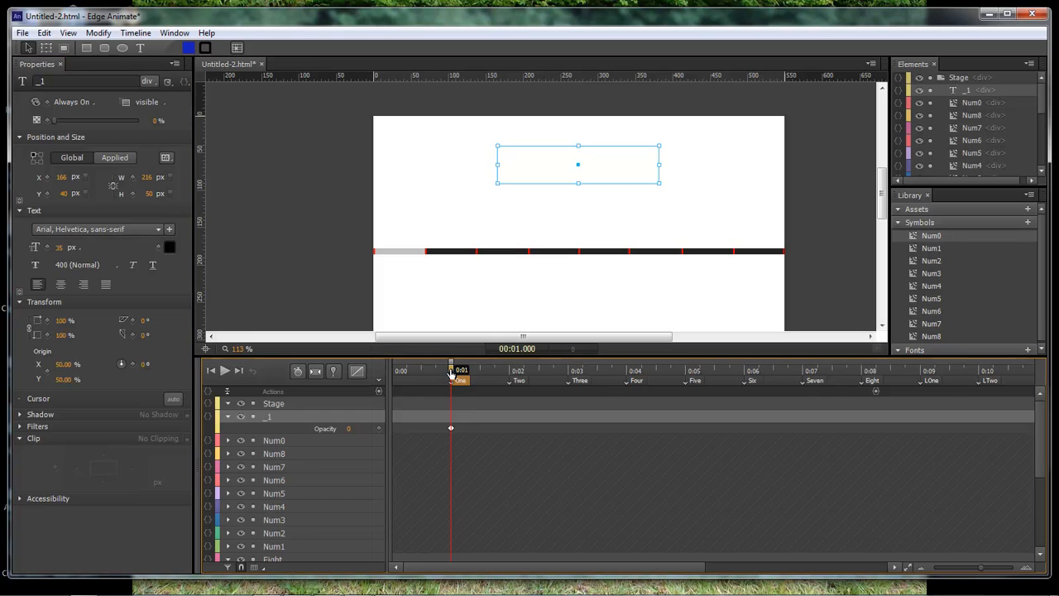
{"action": "left_click_drag", "start_coordinate": [451, 373], "coordinate": [470, 374]}
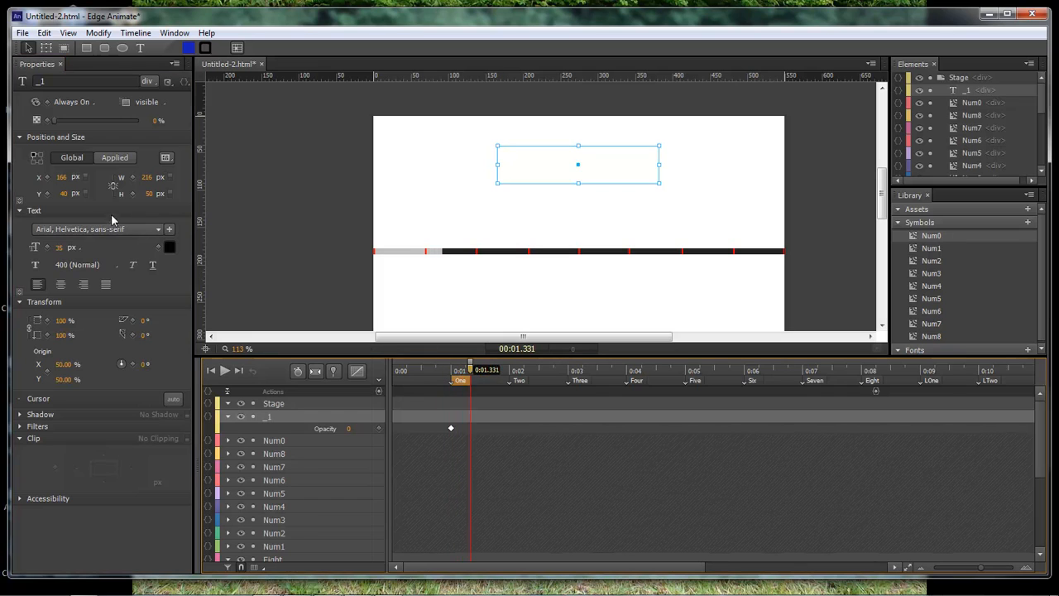
{"action": "left_click_drag", "start_coordinate": [53, 120], "coordinate": [157, 124]}
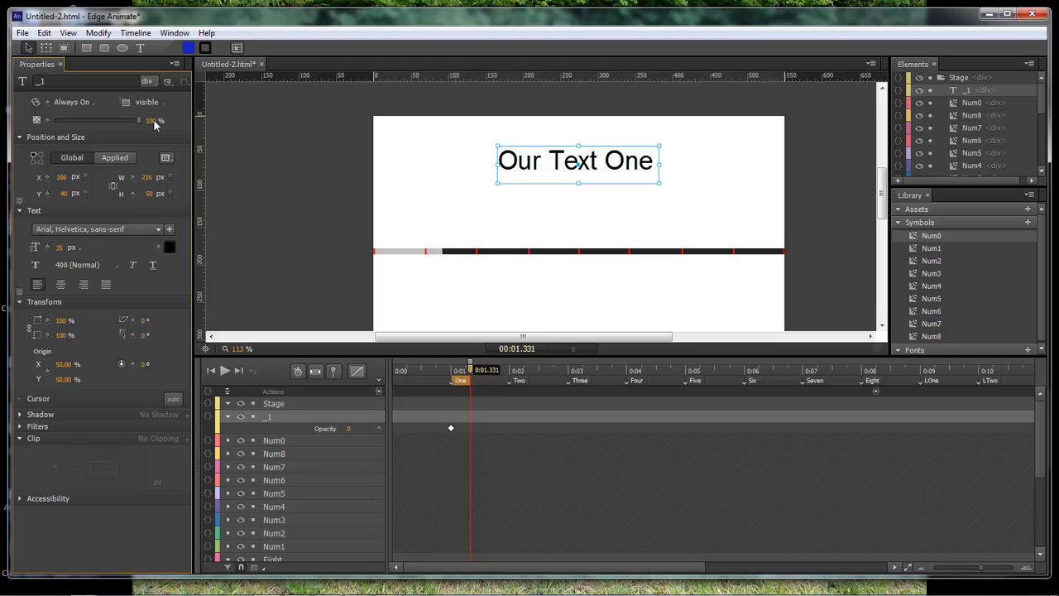
{"action": "left_click", "coordinate": [48, 120]}
Step: Fade out the _1 text with opacity keyframes of 100% at about 0:01.84 and 0% at the Two label, 0:02
{"action": "left_click_drag", "start_coordinate": [470, 373], "coordinate": [501, 371]}
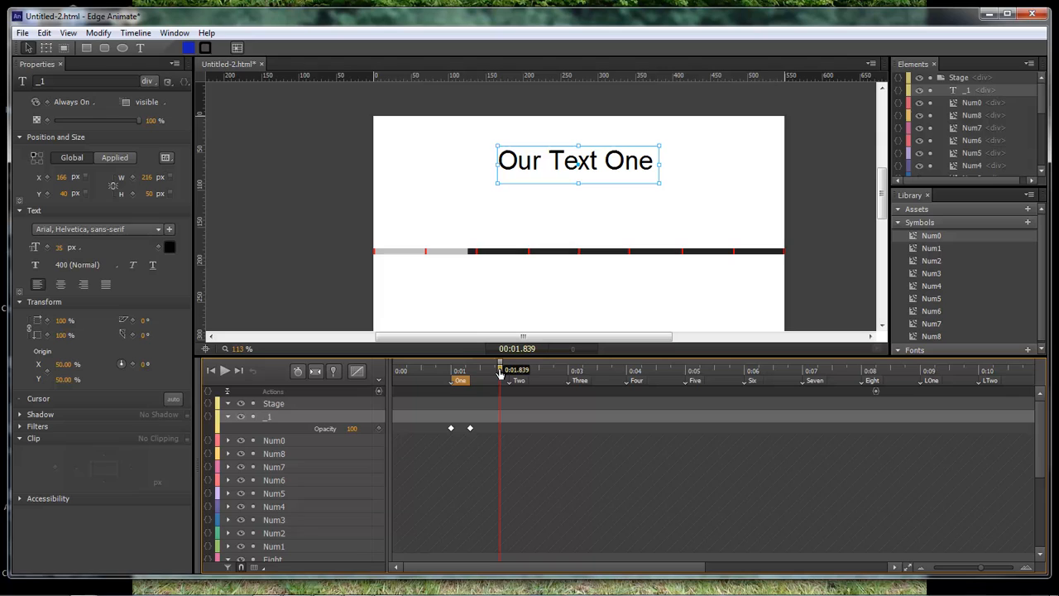
{"action": "left_click", "coordinate": [44, 121]}
{"action": "left_click_drag", "start_coordinate": [507, 372], "coordinate": [510, 372]}
{"action": "left_click_drag", "start_coordinate": [139, 121], "coordinate": [48, 122]}
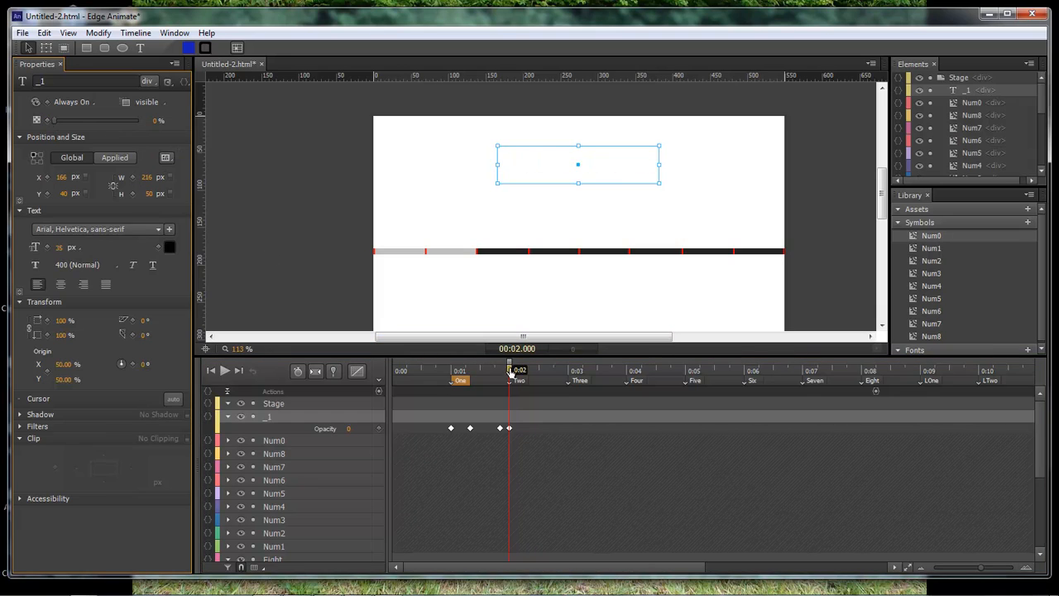
Step: Shorten the fade-in by moving its 100% keyframe back to about 0:01.1, and play the animation from 0:00
{"action": "mouse_move", "coordinate": [510, 372]}
{"action": "left_mouse_down"}
{"action": "mouse_move", "coordinate": [407, 368]}
{"action": "mouse_move", "coordinate": [515, 365]}
{"action": "left_mouse_up"}
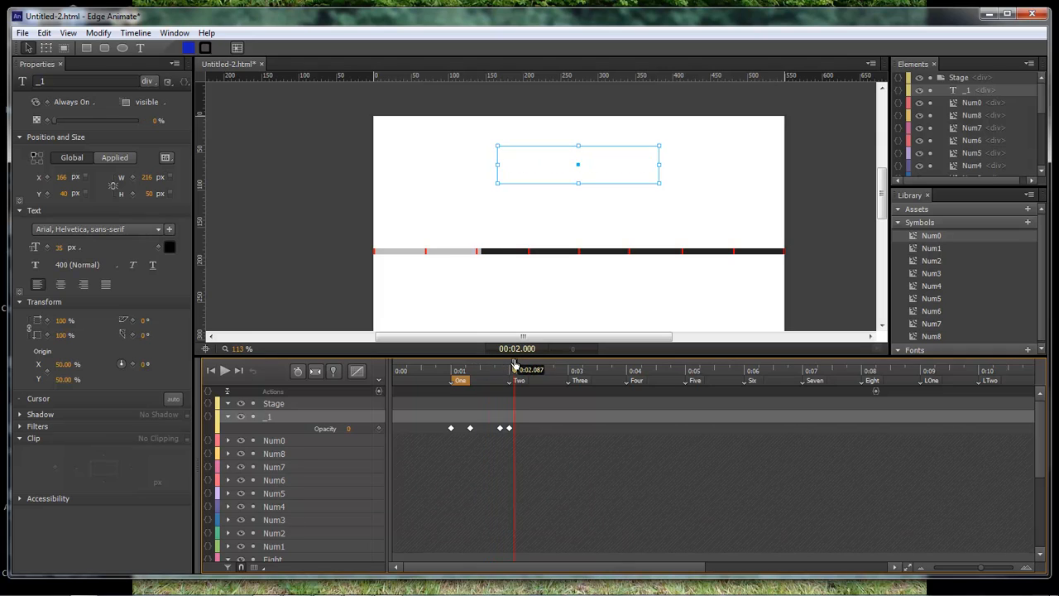
{"action": "left_click_drag", "start_coordinate": [471, 428], "coordinate": [459, 428]}
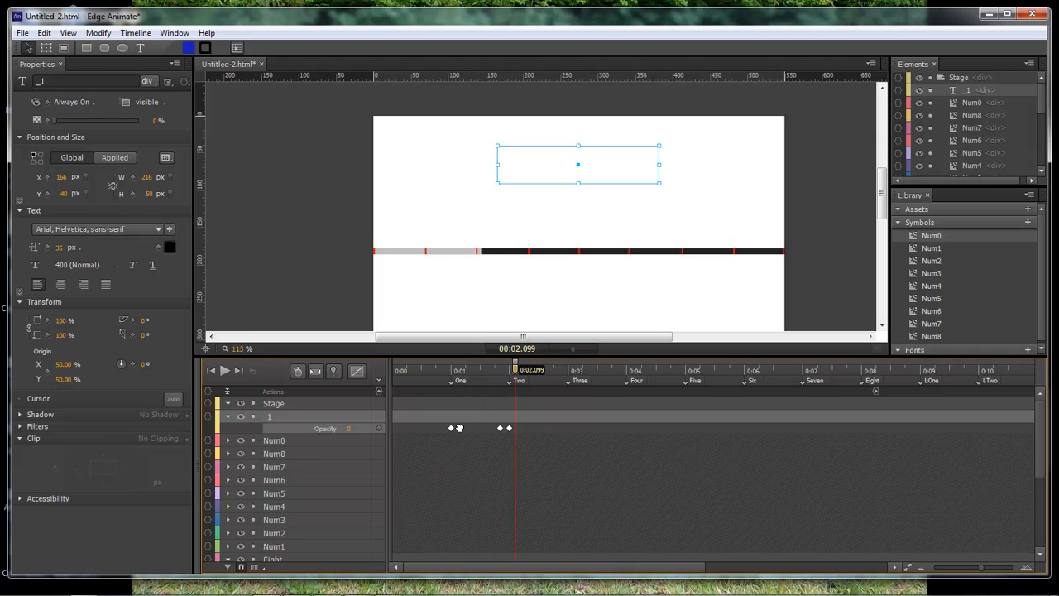
{"action": "left_click_drag", "start_coordinate": [516, 370], "coordinate": [301, 315]}
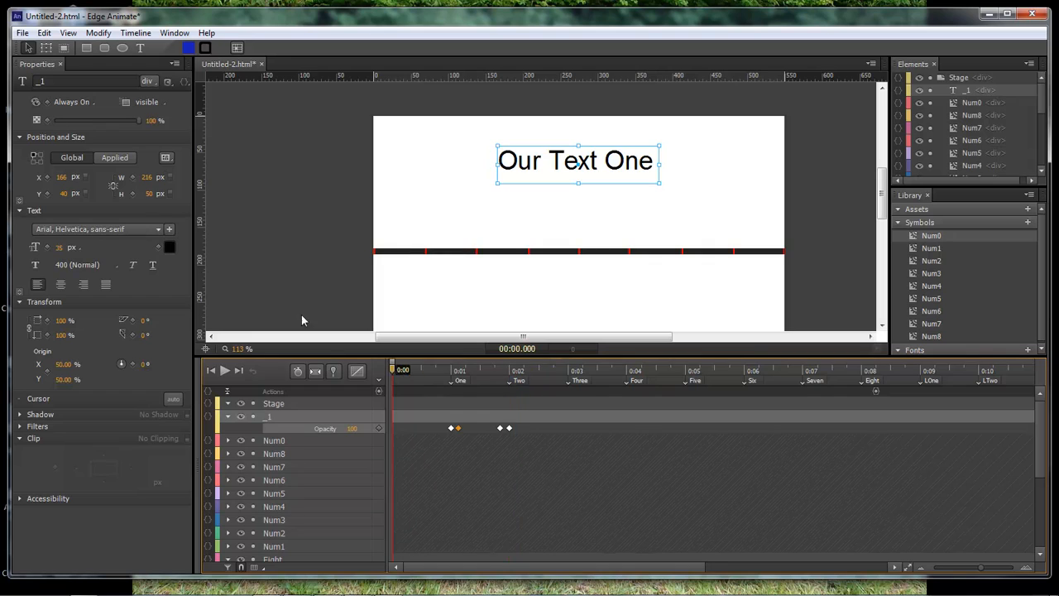
{"action": "left_click", "coordinate": [268, 234]}
{"action": "key", "text": "space"}
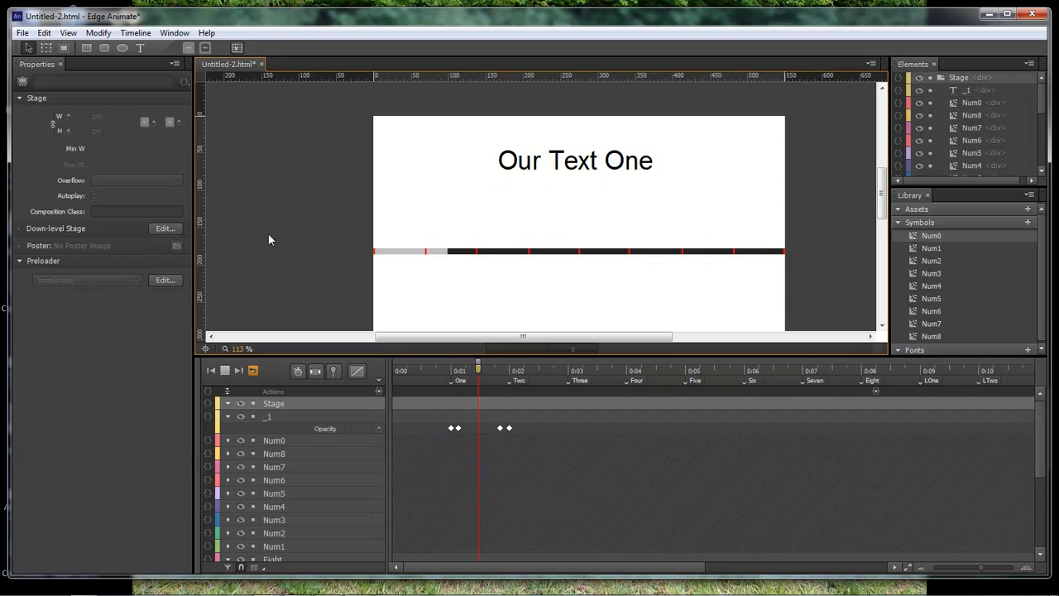
{"action": "key", "text": "space"}
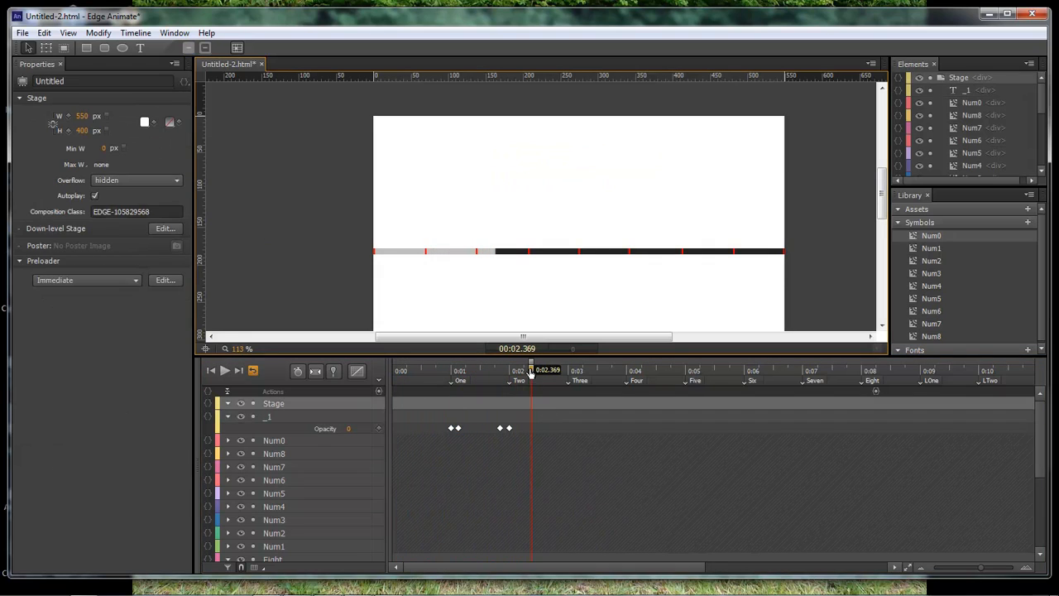
Step: Set the _1 text's opacity to 0 at 0:01, and replay the timeline to check the fade
{"action": "left_click_drag", "start_coordinate": [532, 374], "coordinate": [451, 370]}
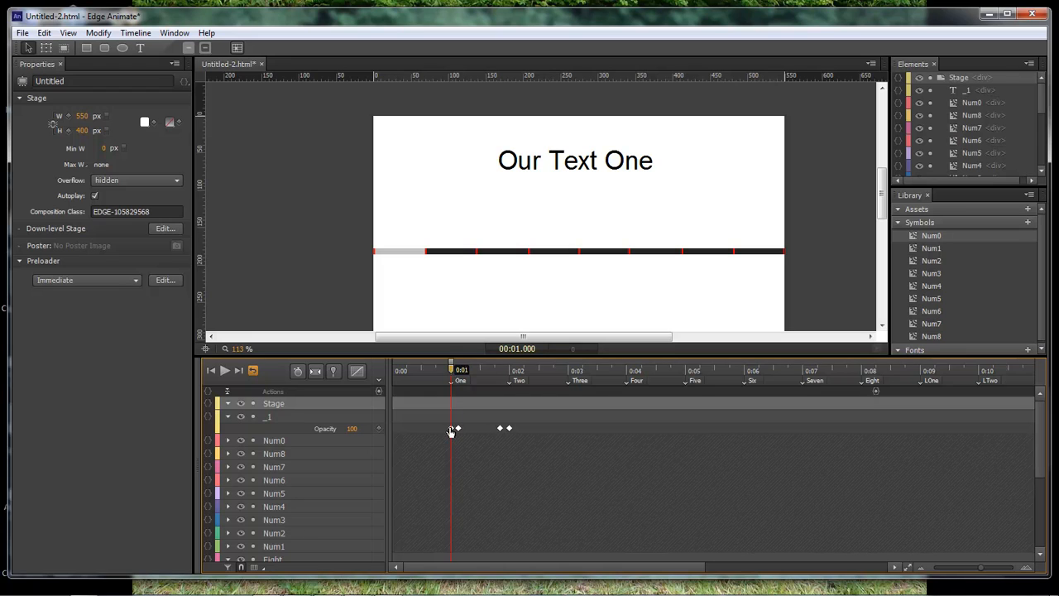
{"action": "left_click", "coordinate": [350, 429]}
{"action": "type", "text": "0"}
{"action": "key", "text": "Return"}
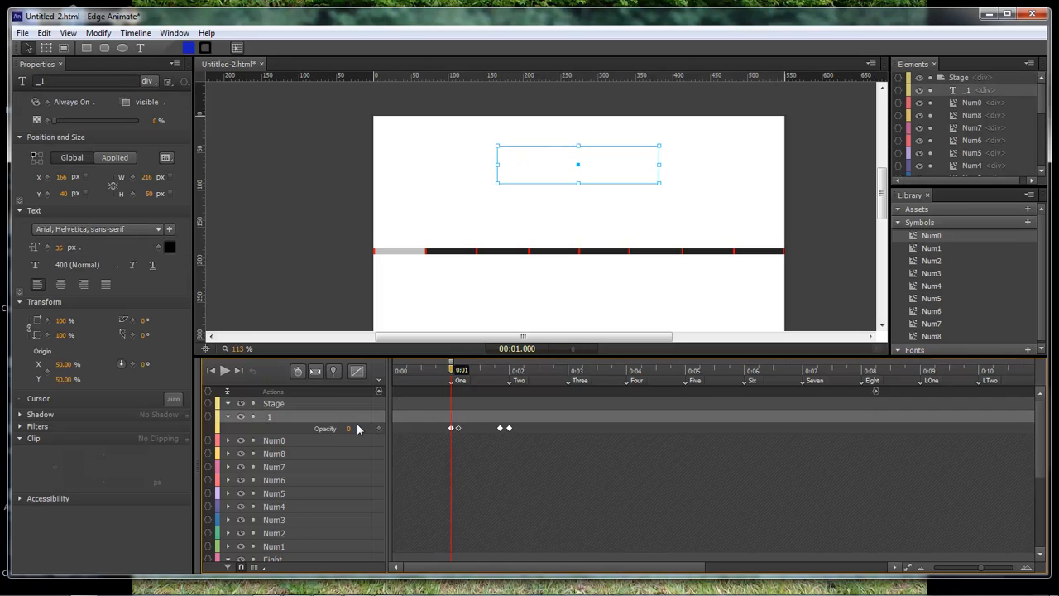
{"action": "left_click_drag", "start_coordinate": [452, 371], "coordinate": [432, 382]}
{"action": "key", "text": "space"}
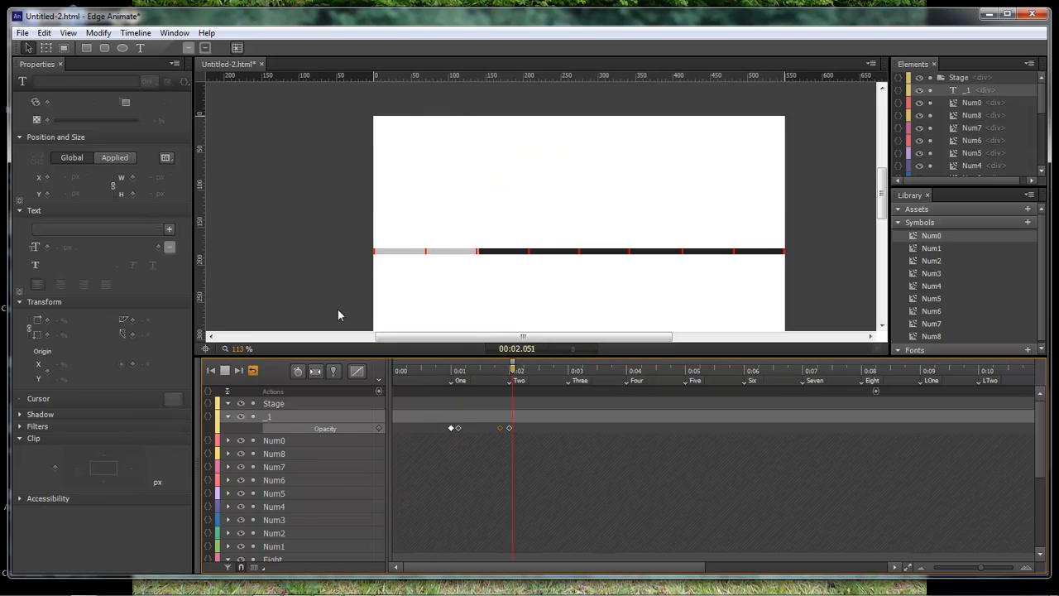
{"action": "left_click_drag", "start_coordinate": [534, 374], "coordinate": [493, 378]}
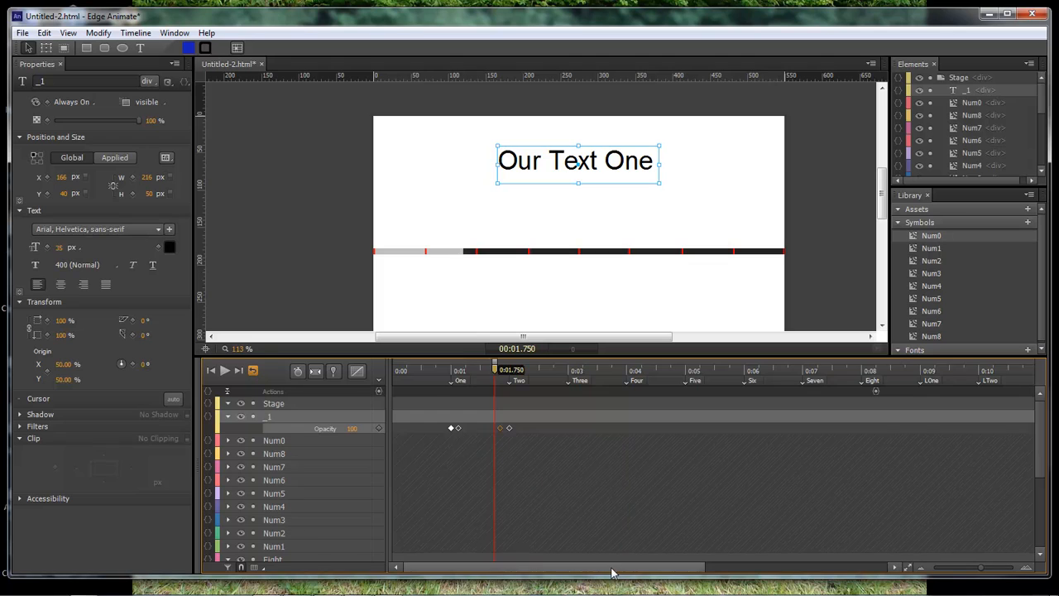
Step: Add an opacity keyframe of 0 for the _1 text at the LOne label, 0:09
{"action": "left_click_drag", "start_coordinate": [610, 571], "coordinate": [836, 571]}
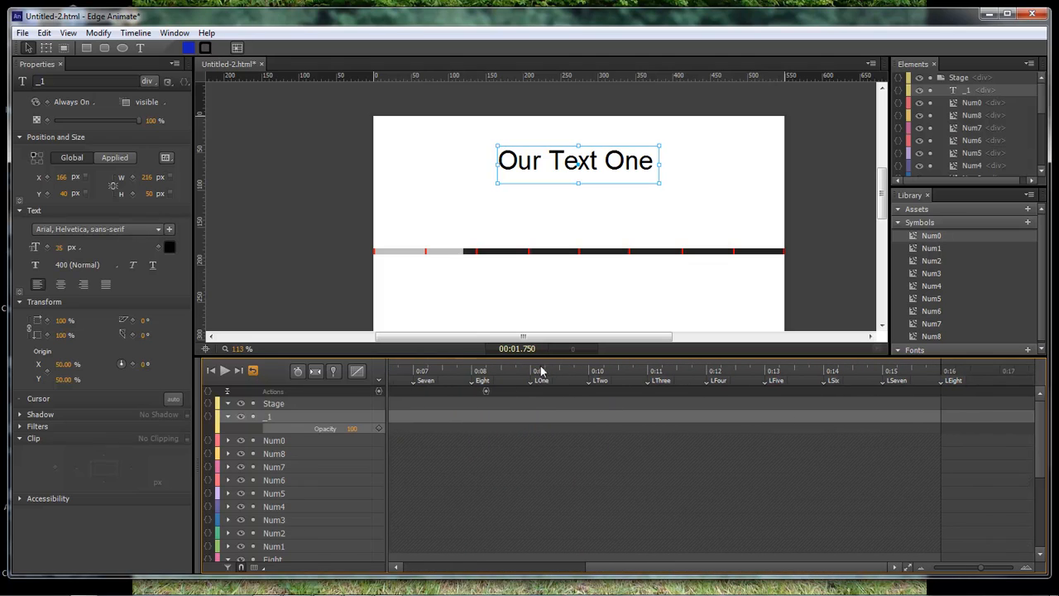
{"action": "left_click", "coordinate": [534, 372]}
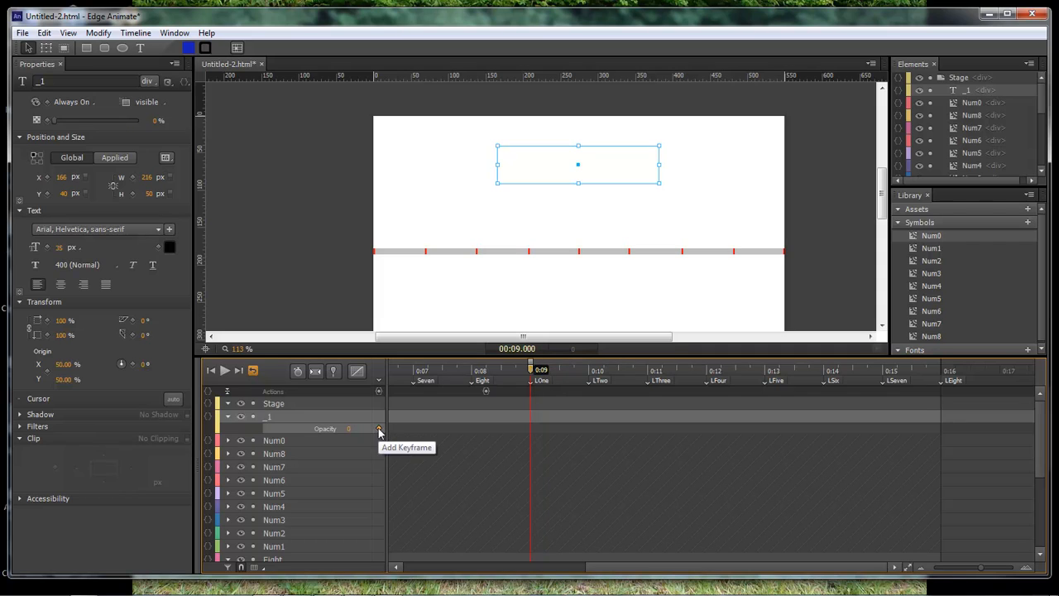
{"action": "left_click", "coordinate": [379, 429]}
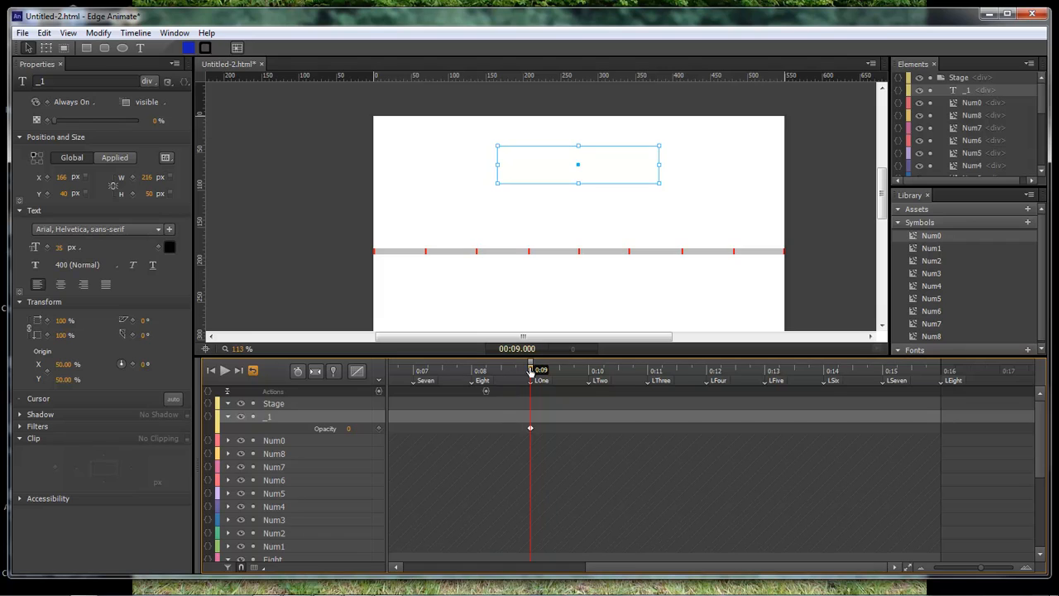
Step: Add an opacity keyframe of 100 for the _1 text at 0:09.34 to fade it in after the LOne label
{"action": "left_click_drag", "start_coordinate": [530, 369], "coordinate": [550, 372]}
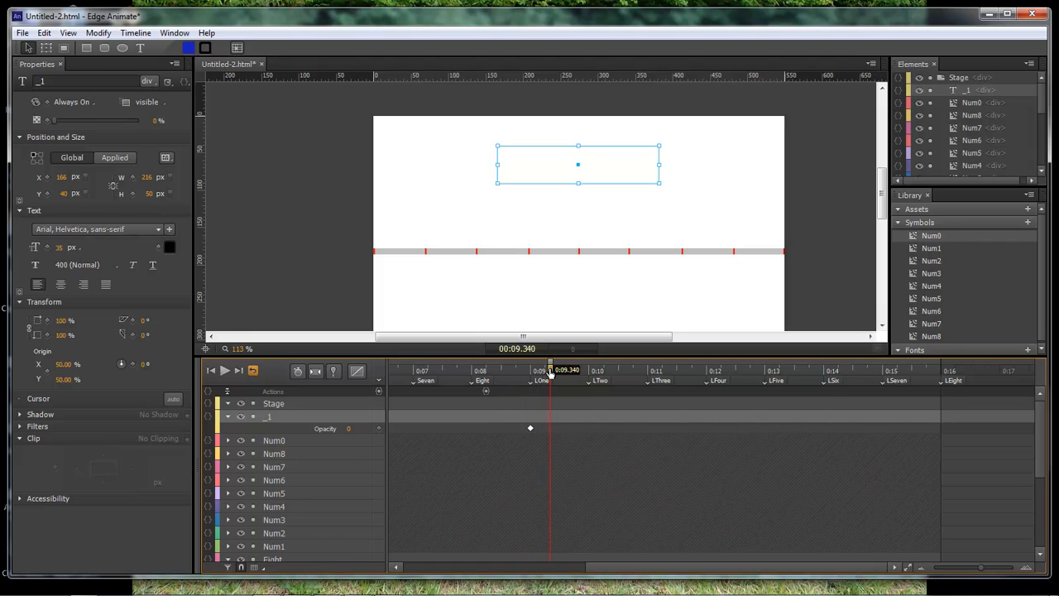
{"action": "left_click", "coordinate": [346, 430]}
{"action": "type", "text": "100"}
{"action": "key", "text": "Return"}
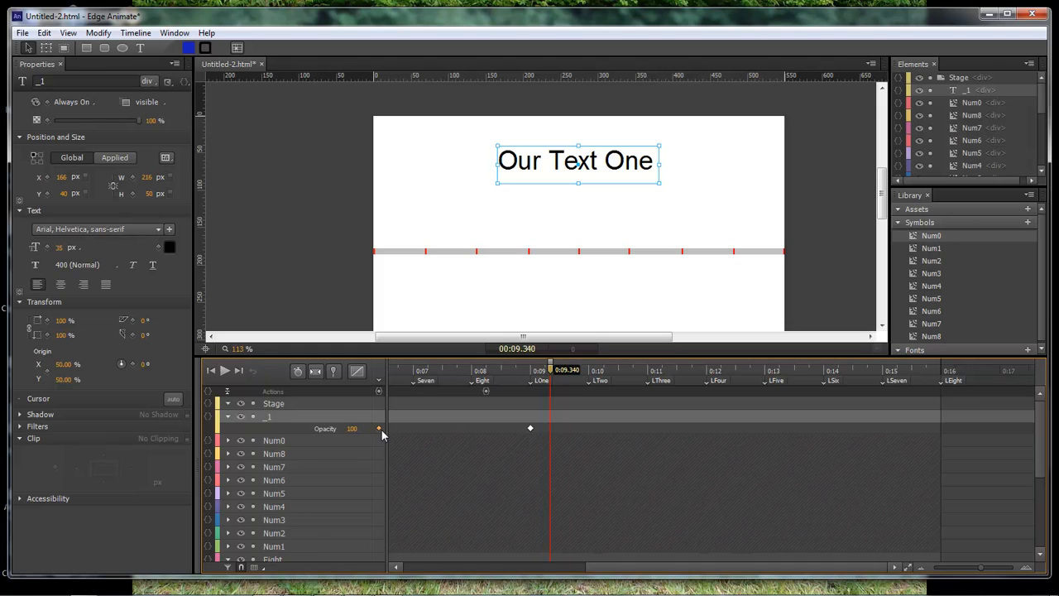
Step: Add a timeline trigger at 0:09.75 that stops playback with sym.stop()
{"action": "left_click_drag", "start_coordinate": [551, 370], "coordinate": [581, 374]}
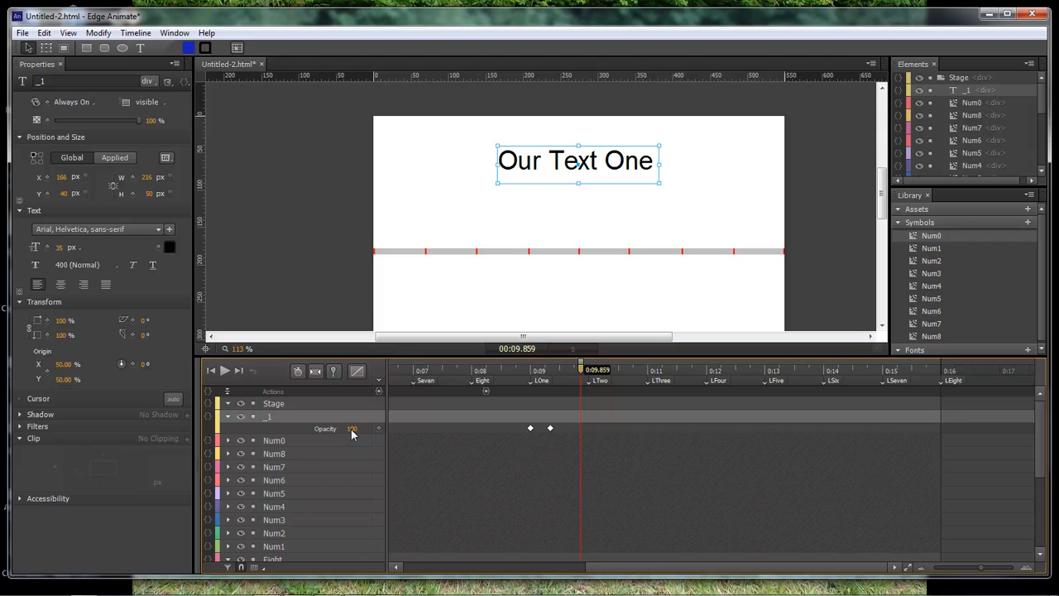
{"action": "left_click", "coordinate": [352, 429]}
{"action": "left_click_drag", "start_coordinate": [580, 370], "coordinate": [577, 371]}
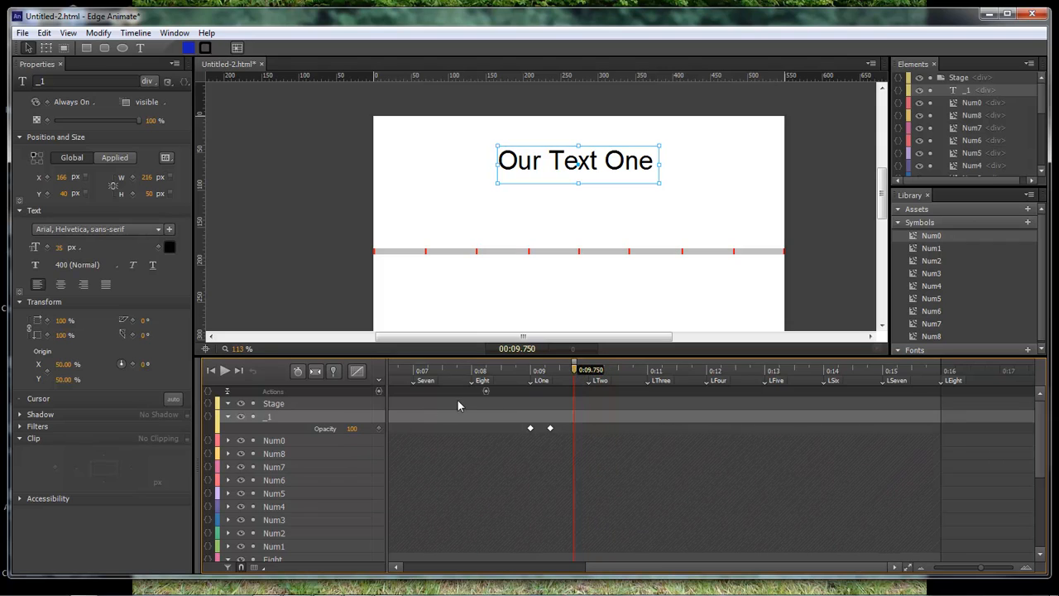
{"action": "left_click", "coordinate": [379, 394]}
{"action": "left_click", "coordinate": [530, 322]}
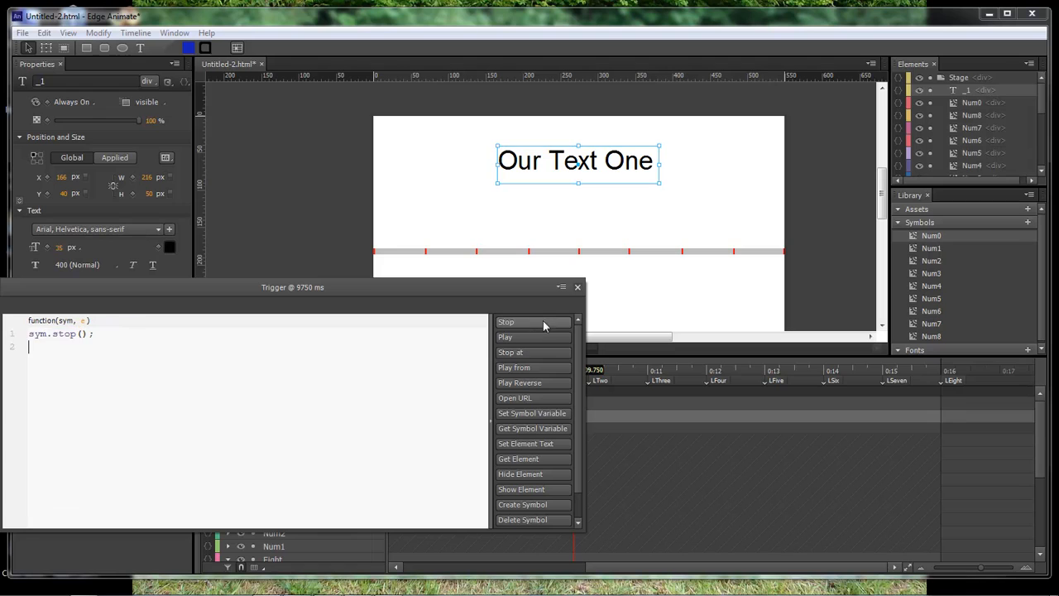
{"action": "left_click", "coordinate": [578, 287]}
Step: Move the _1 text's fade-out keyframes slightly earlier, to about 0:01.75 and 0:01.9, ahead of the Two label
{"action": "left_click_drag", "start_coordinate": [577, 374], "coordinate": [502, 373]}
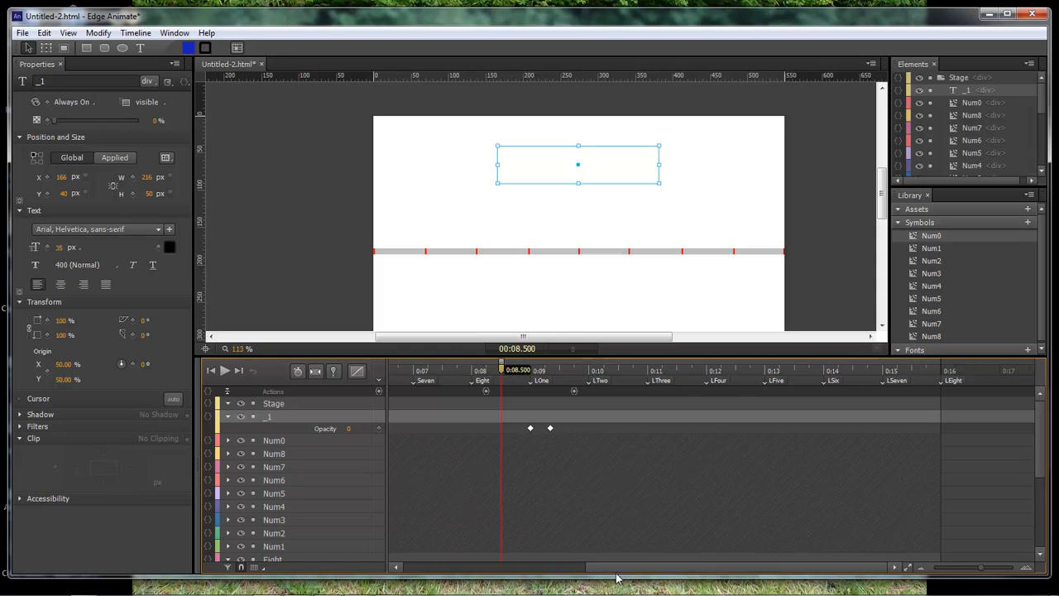
{"action": "left_click_drag", "start_coordinate": [633, 568], "coordinate": [393, 565]}
{"action": "left_click", "coordinate": [508, 373]}
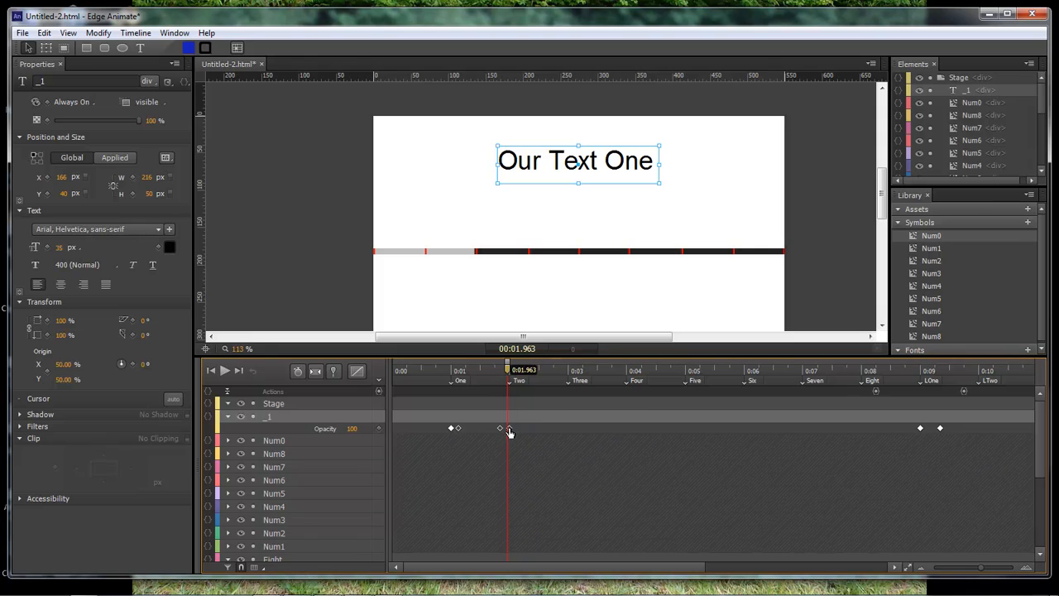
{"action": "left_click_drag", "start_coordinate": [497, 431], "coordinate": [504, 428]}
{"action": "left_click", "coordinate": [509, 370]}
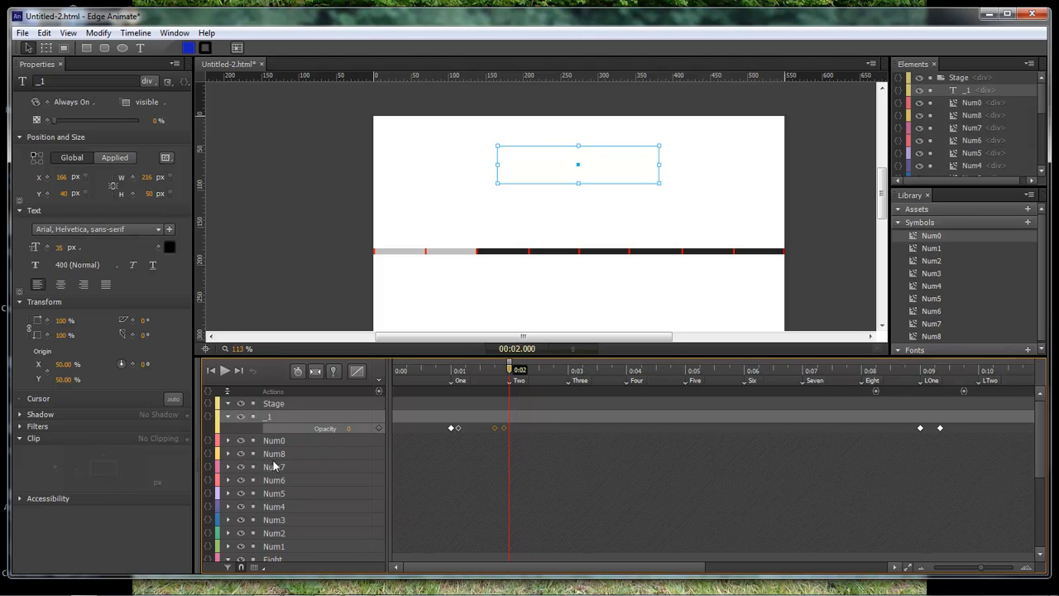
Step: Duplicate the _1 text as _2 and move its first four opacity keyframes to start at the Two label, 0:02
{"action": "left_click", "coordinate": [272, 419]}
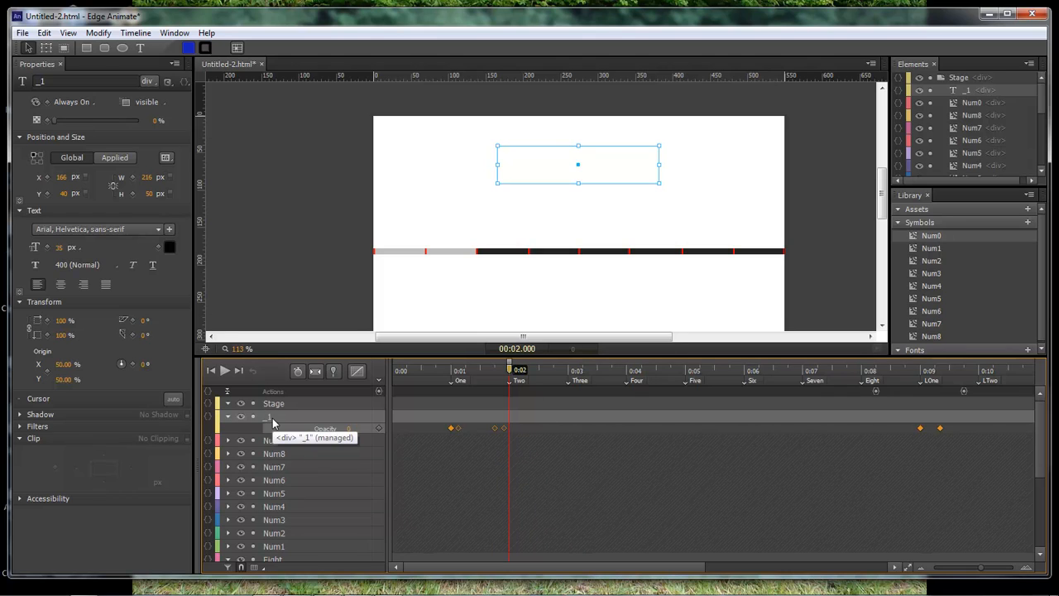
{"action": "key", "text": "ctrl+d"}
{"action": "double_click", "coordinate": [273, 417]}
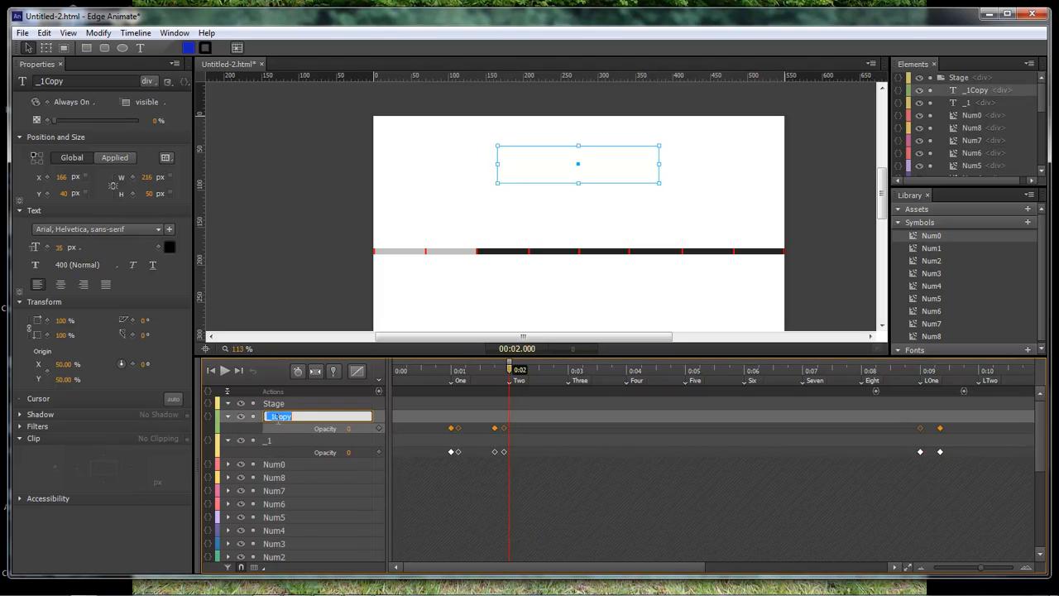
{"action": "type", "text": "_2"}
{"action": "key", "text": "Return"}
{"action": "left_click_drag", "start_coordinate": [447, 415], "coordinate": [559, 428]}
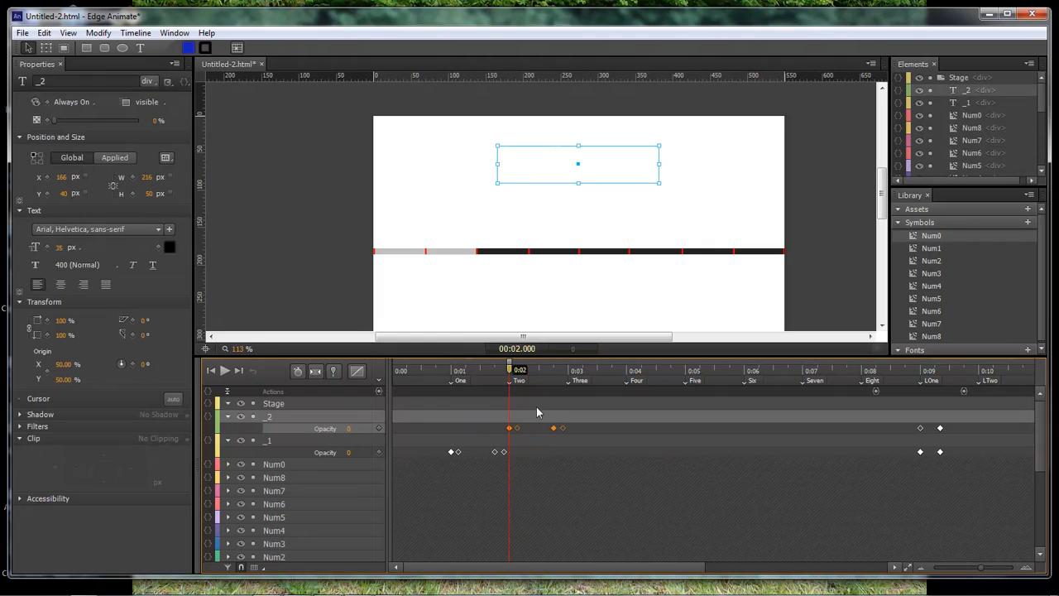
Step: Change the _2 caption to read "Our Text two" at 0:02.5, where it is fully opaque
{"action": "mouse_move", "coordinate": [510, 371]}
{"action": "left_mouse_down"}
{"action": "mouse_move", "coordinate": [562, 371]}
{"action": "mouse_move", "coordinate": [518, 372]}
{"action": "left_mouse_up"}
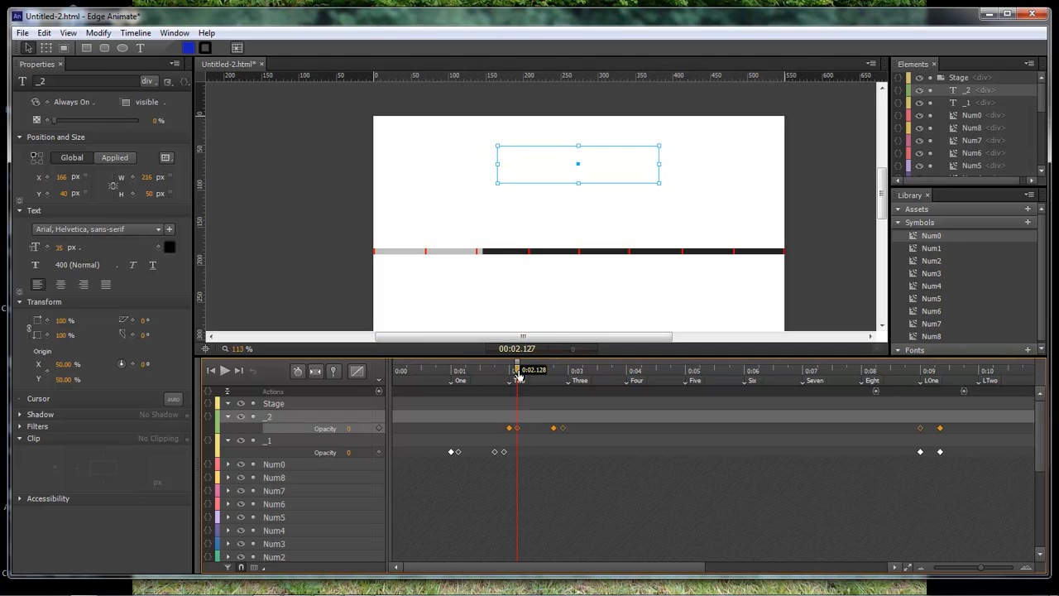
{"action": "left_click_drag", "start_coordinate": [517, 370], "coordinate": [542, 374]}
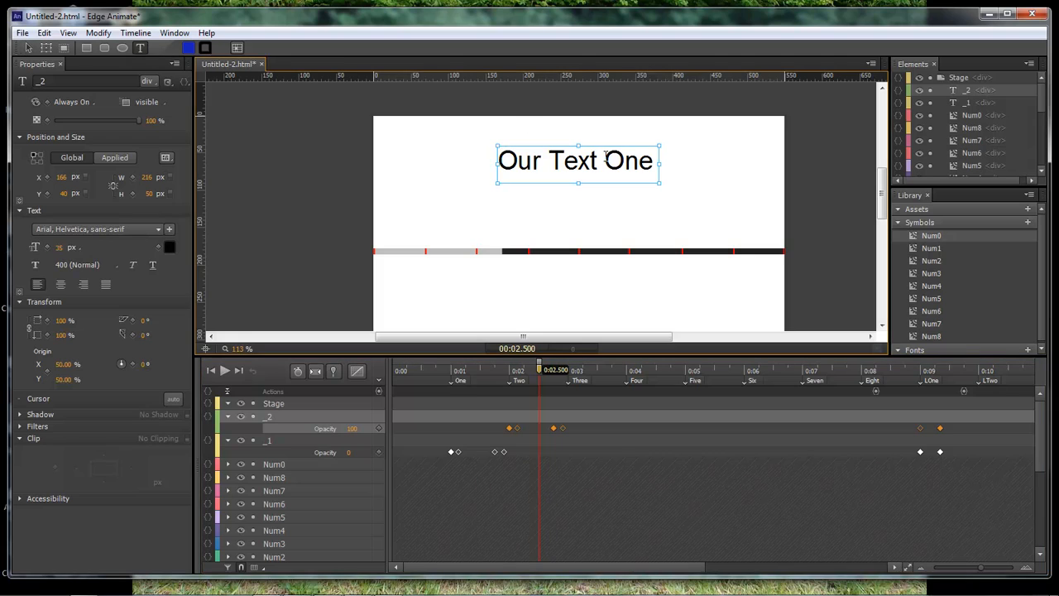
{"action": "double_click", "coordinate": [608, 164]}
{"action": "double_click", "coordinate": [389, 141]}
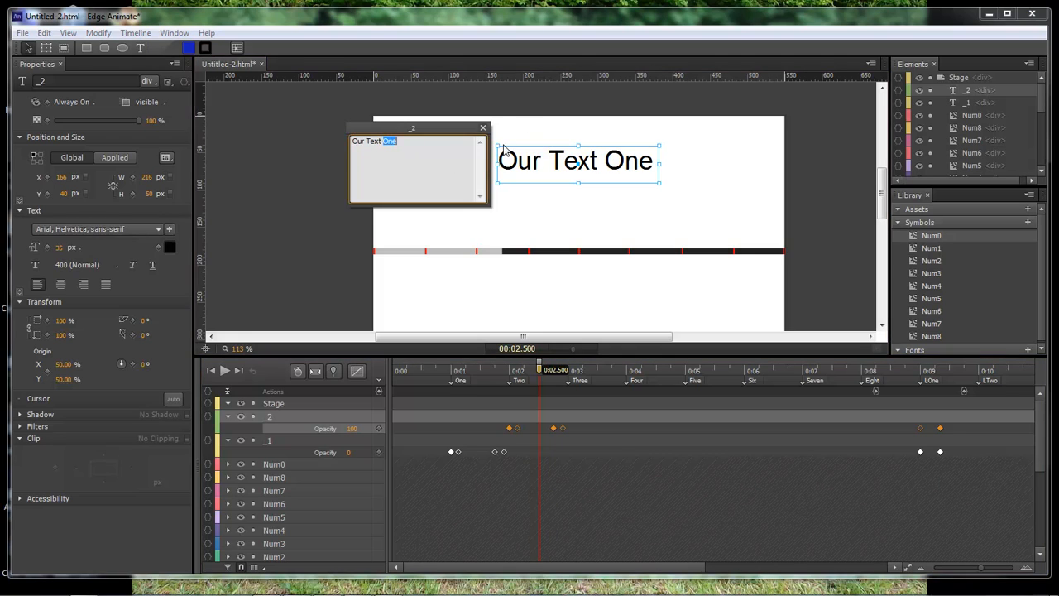
{"action": "type", "text": "two"}
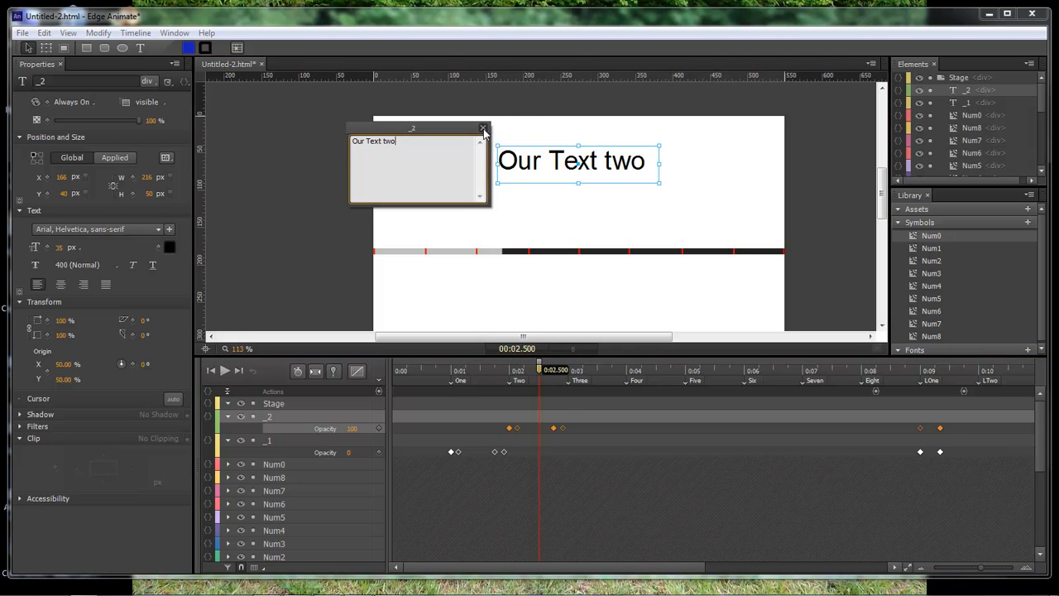
{"action": "left_click", "coordinate": [484, 128]}
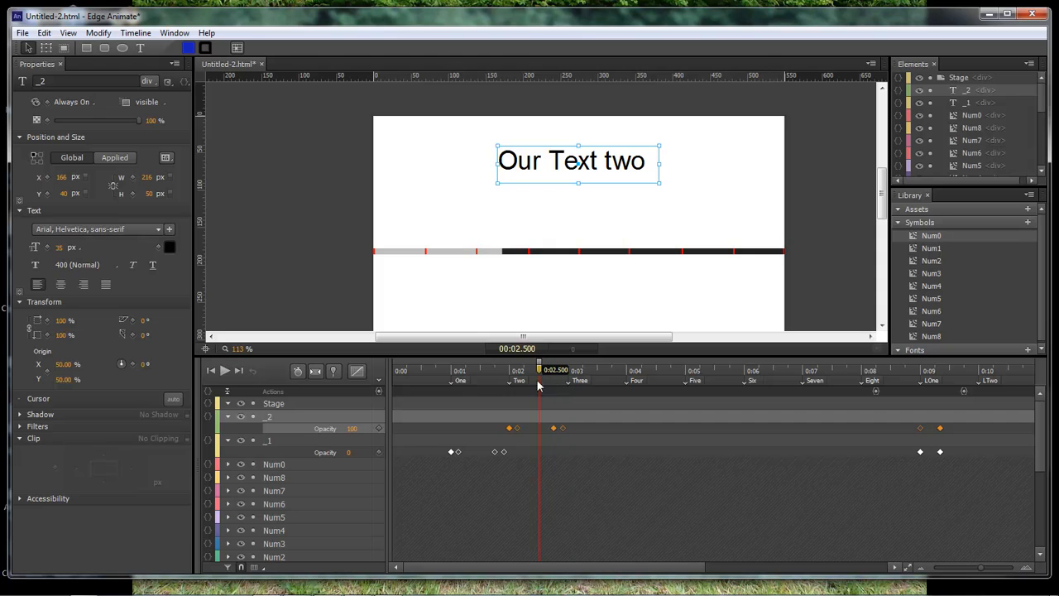
Step: Move the _2 text's last two opacity keyframes to start at the LTwo label, 0:10
{"action": "left_click_drag", "start_coordinate": [577, 567], "coordinate": [863, 571]}
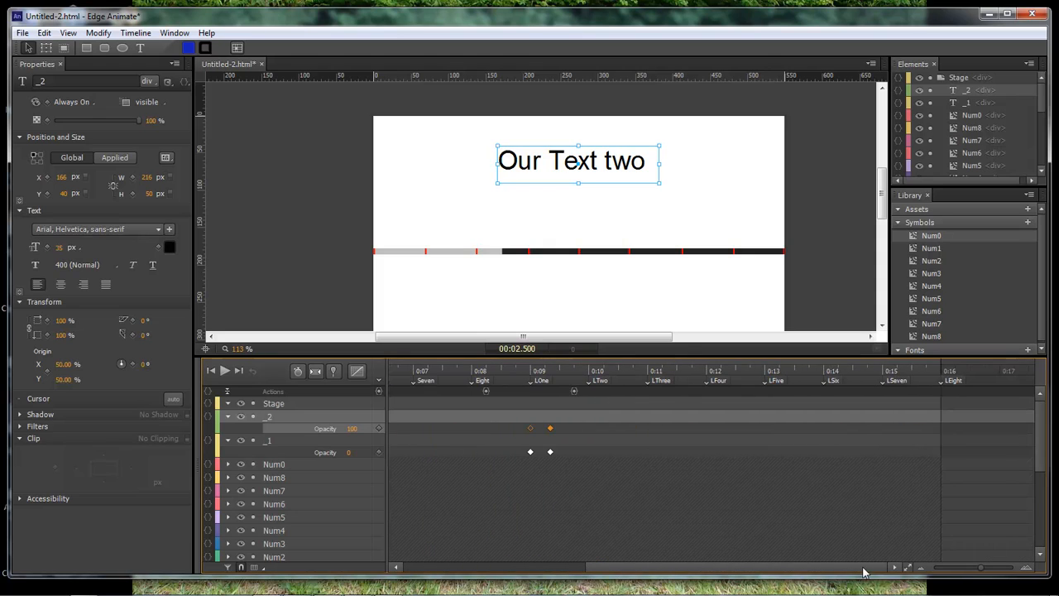
{"action": "left_click", "coordinate": [528, 432]}
{"action": "left_click", "coordinate": [550, 430]}
{"action": "left_click_drag", "start_coordinate": [530, 431], "coordinate": [587, 430]}
Step: Copy the stop trigger at 0:09.75 to 0:10.83, after the _2 text's second fade-in
{"action": "left_click_drag", "start_coordinate": [626, 374], "coordinate": [637, 374]}
{"action": "left_click", "coordinate": [576, 392]}
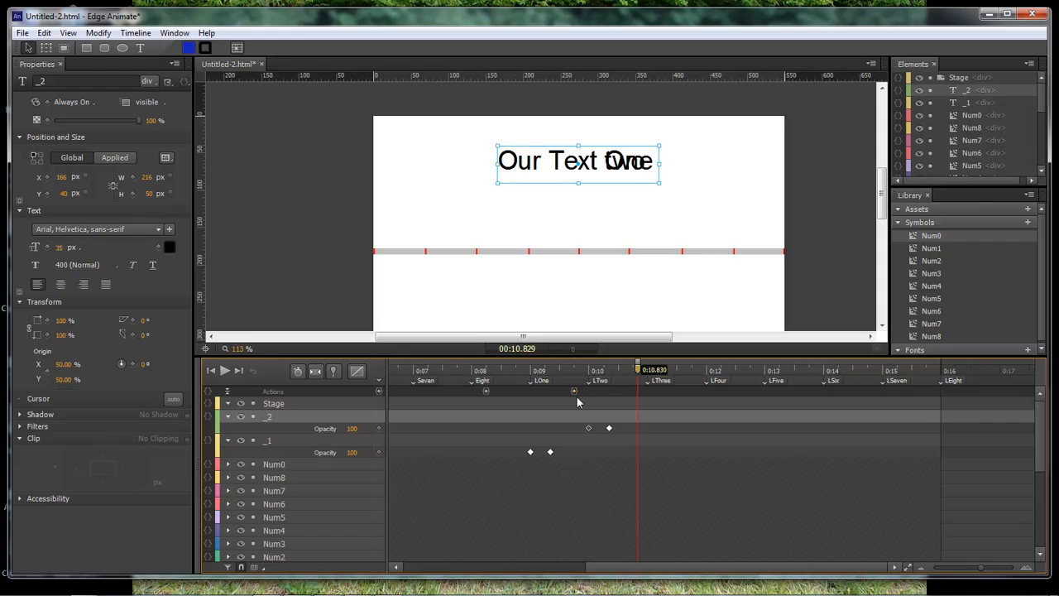
{"action": "key", "text": "ctrl+t"}
Step: Duplicate the _2 text element and rename the copy _3
{"action": "left_click_drag", "start_coordinate": [637, 373], "coordinate": [550, 374]}
{"action": "key", "text": "ctrl+d"}
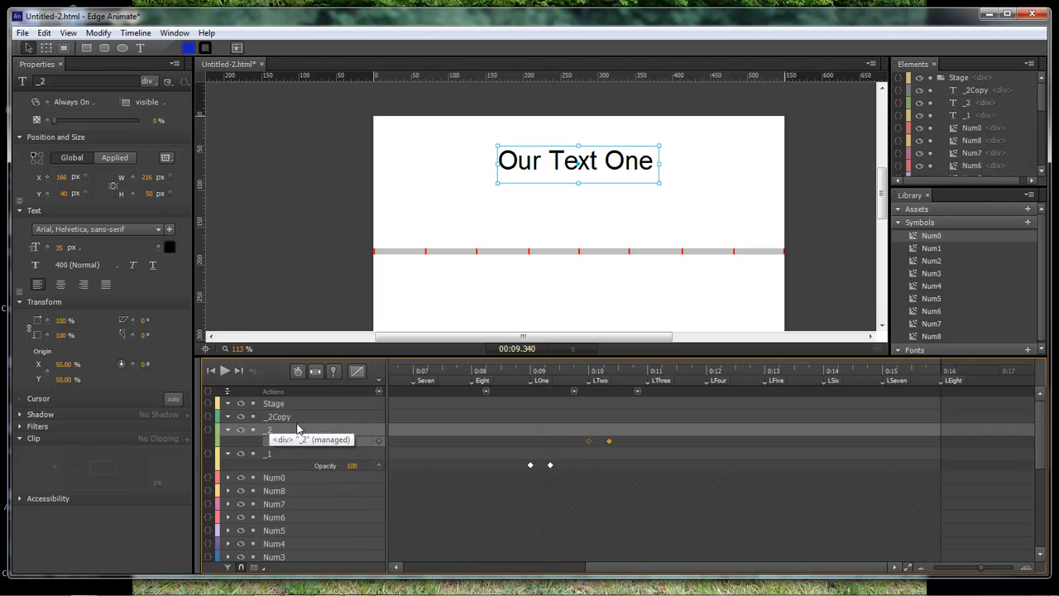
{"action": "double_click", "coordinate": [281, 418]}
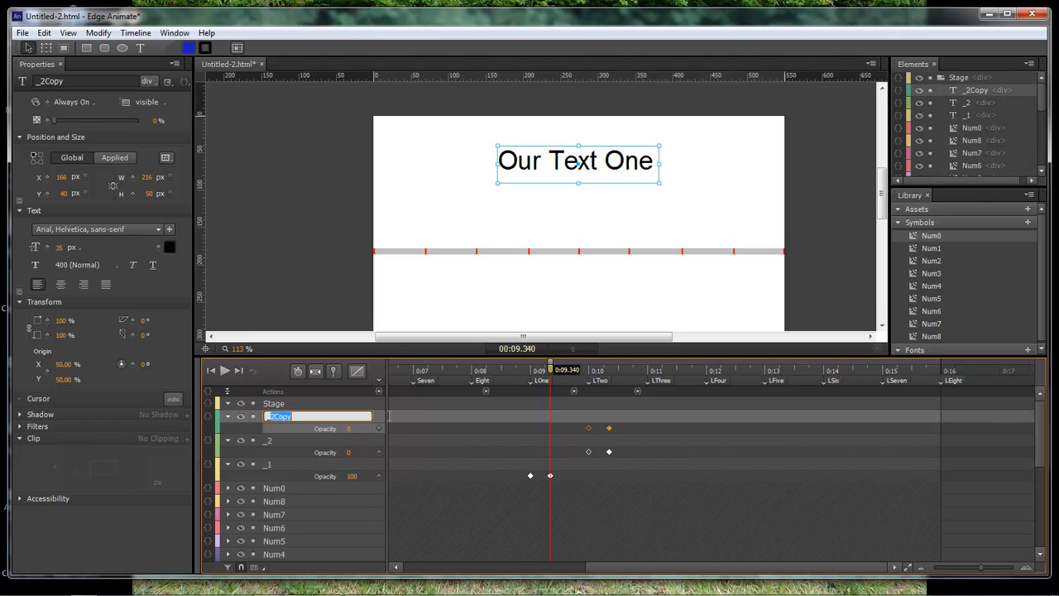
{"action": "type", "text": "_3"}
{"action": "key", "text": "Return"}
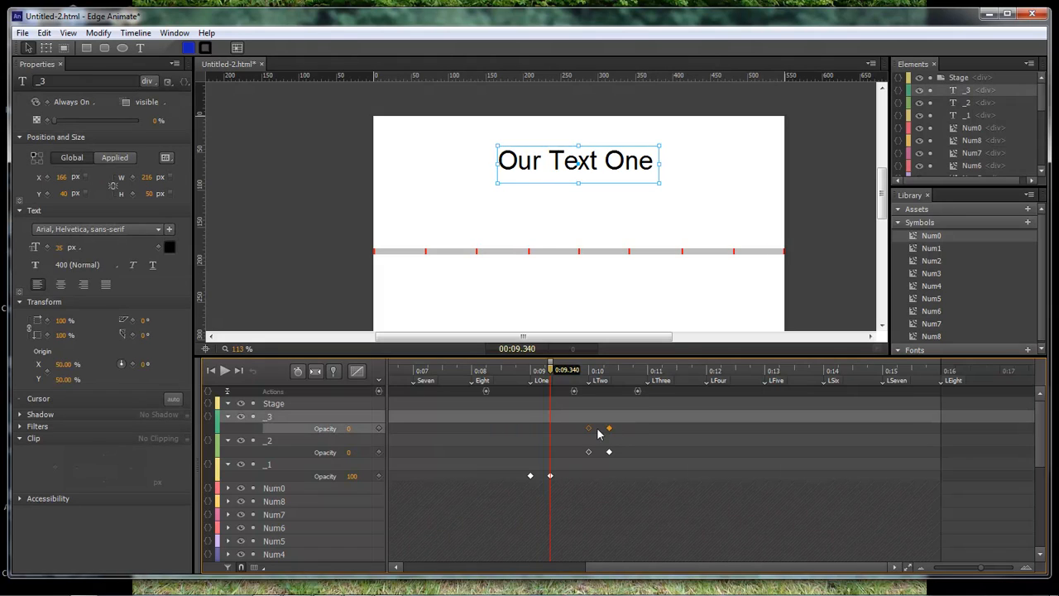
Step: Move the _3 text's last two opacity keyframes to start at the LThree label, 0:11, and paste the stop trigger at 0:11.75
{"action": "left_click_drag", "start_coordinate": [588, 430], "coordinate": [647, 429]}
{"action": "left_click", "coordinate": [644, 404]}
{"action": "left_click_drag", "start_coordinate": [550, 370], "coordinate": [686, 372]}
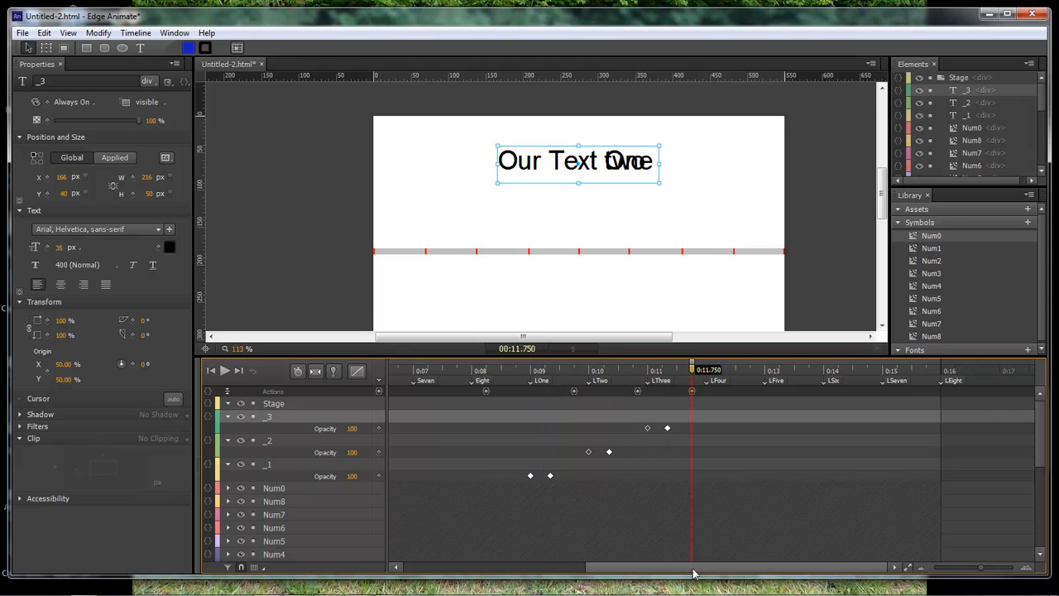
Step: Move the _3 text's first four opacity keyframes to start at the Three label, 0:03
{"action": "left_click_drag", "start_coordinate": [694, 572], "coordinate": [516, 572]}
{"action": "left_click", "coordinate": [508, 429]}
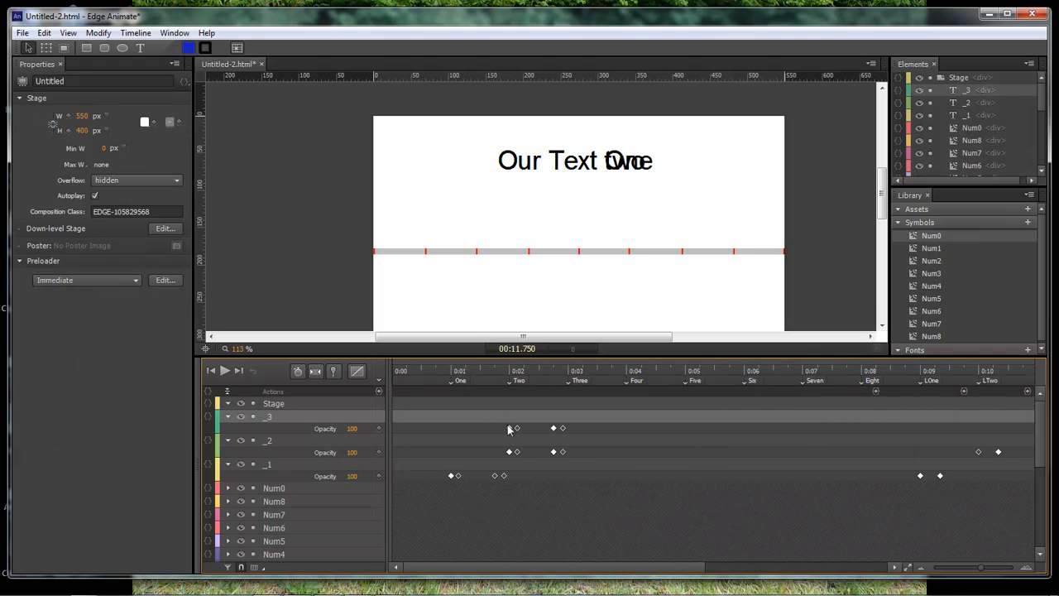
{"action": "left_click_drag", "start_coordinate": [508, 428], "coordinate": [571, 430]}
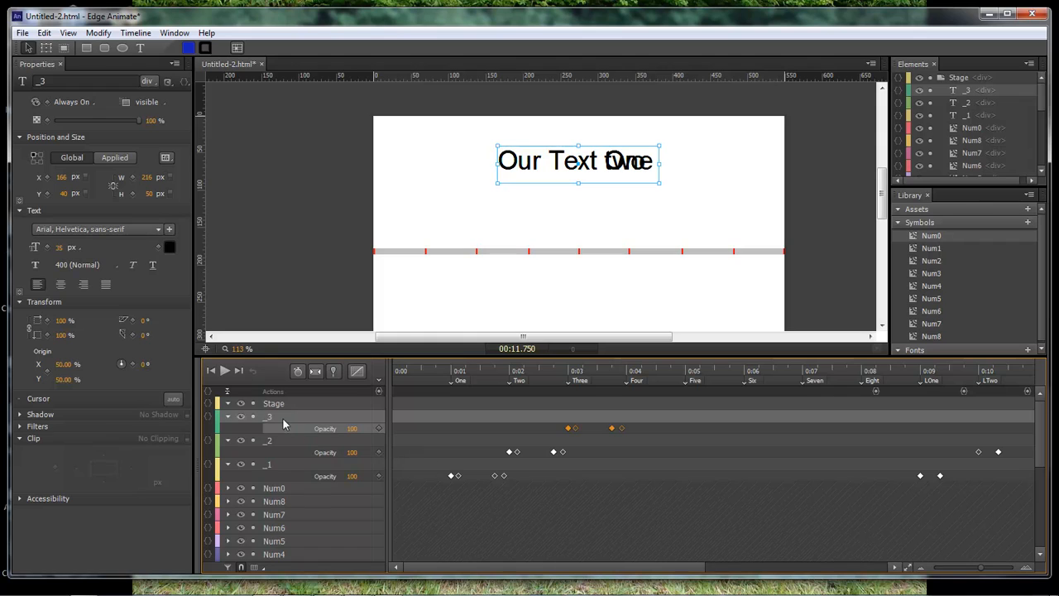
Step: Duplicate the text element _3 and rename the copy _4
{"action": "key", "text": "ctrl+d"}
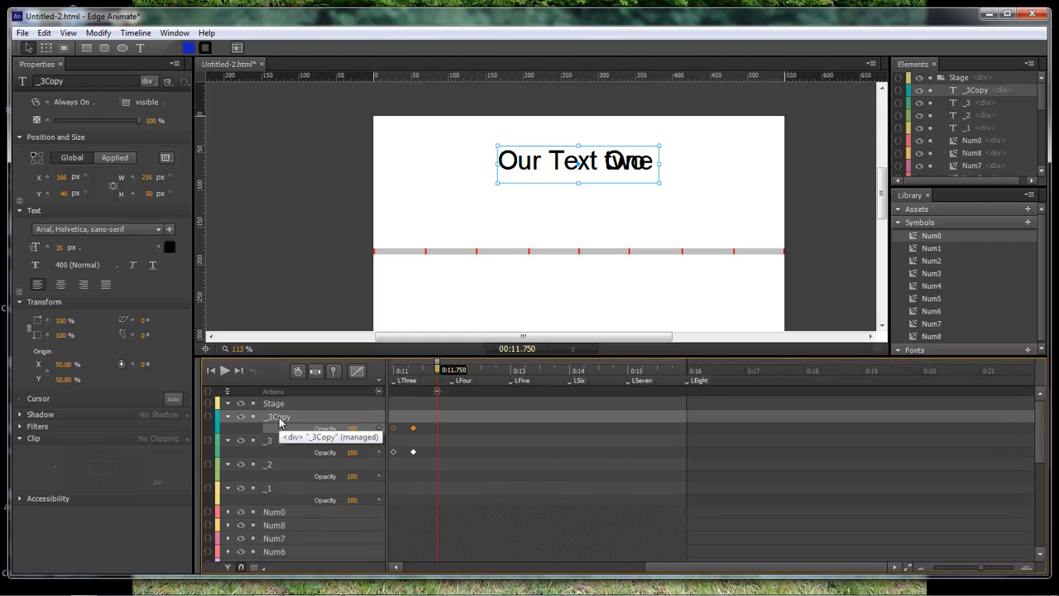
{"action": "double_click", "coordinate": [270, 415]}
{"action": "type", "text": "_4"}
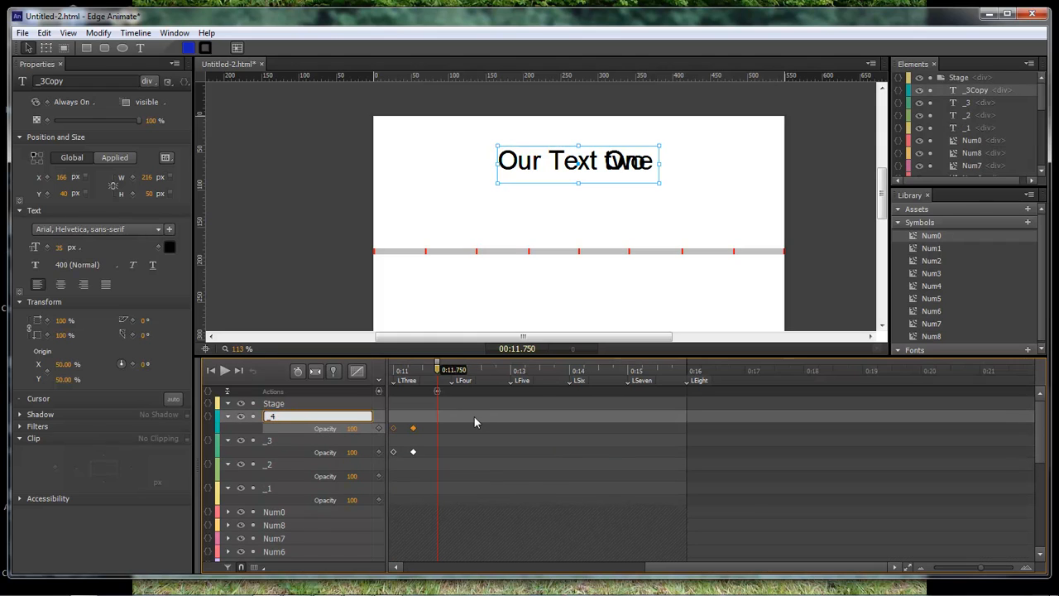
{"action": "key", "text": "Return"}
Step: Move _4's late fade-in opacity keyframes to the LFour label at 12 s
{"action": "left_click_drag", "start_coordinate": [666, 568], "coordinate": [623, 567]}
{"action": "left_click", "coordinate": [506, 429]}
{"action": "left_click", "coordinate": [508, 429]}
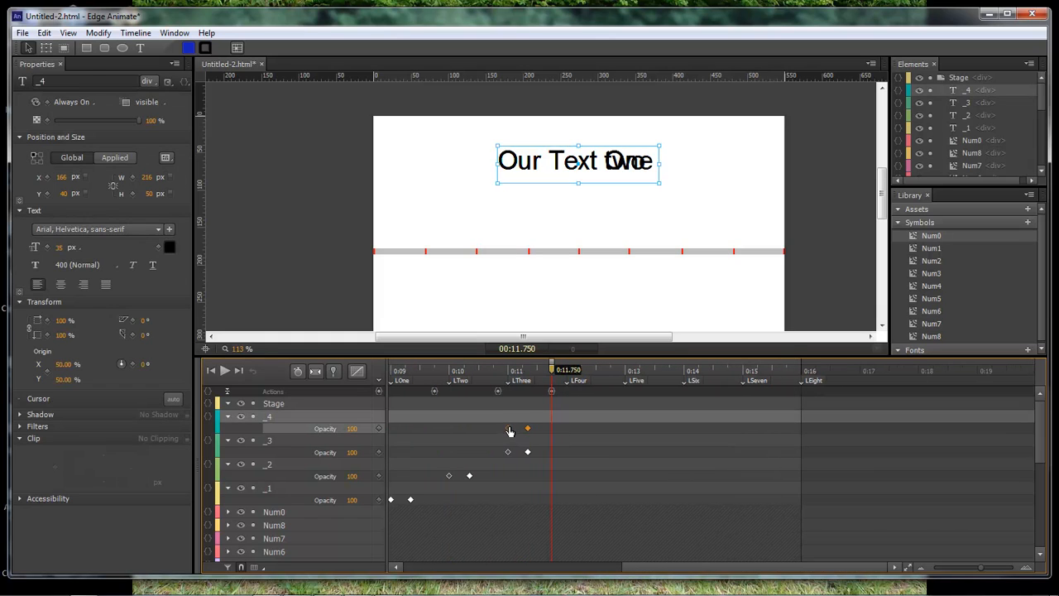
{"action": "left_click_drag", "start_coordinate": [510, 431], "coordinate": [569, 431]}
Step: Copy the 11.75 s trigger to 12.750 s and move _4's early opacity keyframes to the Four label
{"action": "left_click_drag", "start_coordinate": [556, 372], "coordinate": [612, 372]}
{"action": "left_click", "coordinate": [550, 392]}
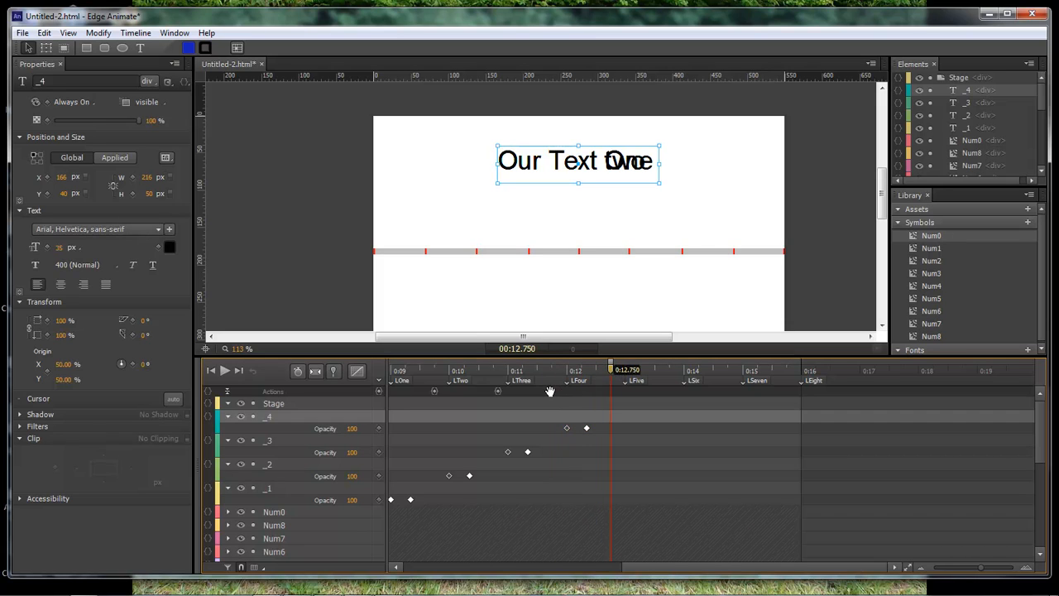
{"action": "key", "text": "ctrl+v"}
{"action": "left_click_drag", "start_coordinate": [659, 567], "coordinate": [451, 568]}
{"action": "left_click_drag", "start_coordinate": [535, 419], "coordinate": [607, 429]}
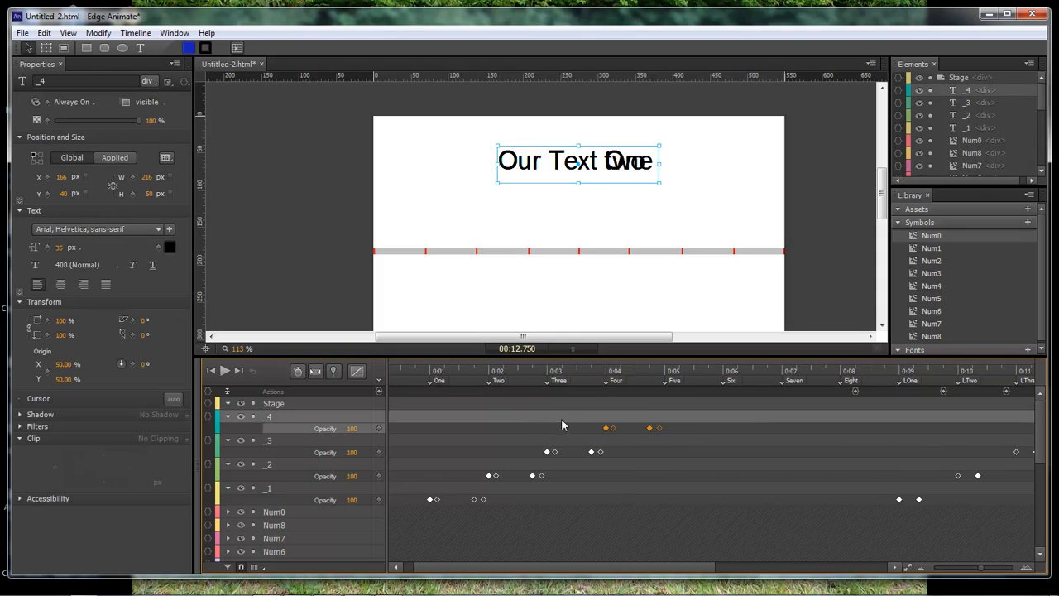
Step: Duplicate the text element _4 and rename the copy _5
{"action": "key", "text": "ctrl+d"}
{"action": "double_click", "coordinate": [268, 416]}
{"action": "type", "text": "_5"}
{"action": "key", "text": "Return"}
Step: Move _5's late and early opacity keyframes to the LFive and Five labels and copy the trigger to 13.750 s
{"action": "left_click_drag", "start_coordinate": [683, 567], "coordinate": [674, 568]}
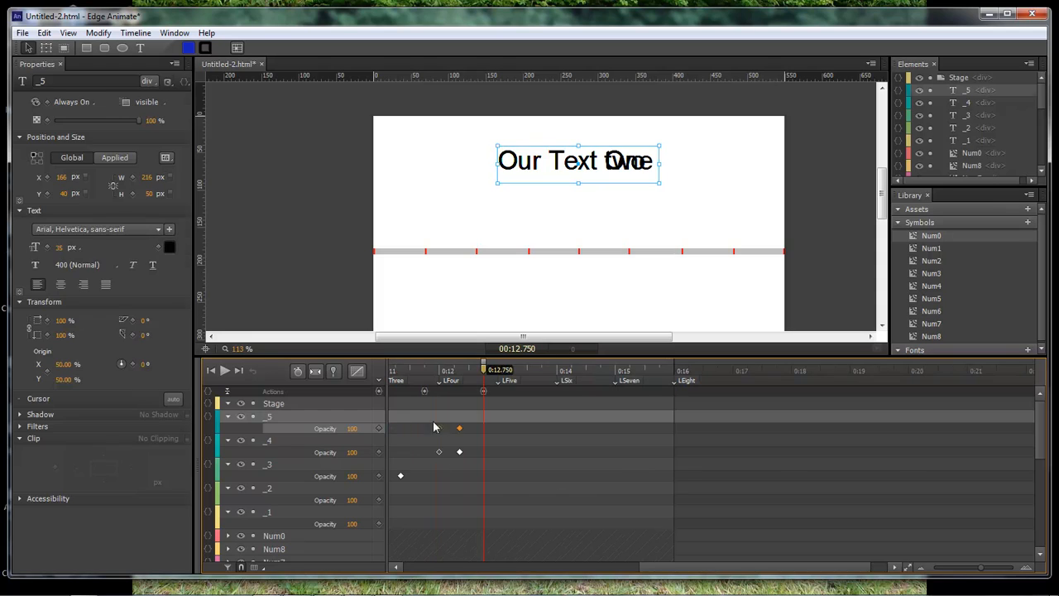
{"action": "left_click_drag", "start_coordinate": [435, 428], "coordinate": [494, 428]}
{"action": "left_click_drag", "start_coordinate": [484, 369], "coordinate": [542, 369]}
{"action": "left_click_drag", "start_coordinate": [667, 568], "coordinate": [456, 567]}
{"action": "left_click_drag", "start_coordinate": [527, 420], "coordinate": [599, 428]}
Step: Duplicate the text element _5 and rename the copy _6
{"action": "key", "text": "ctrl+d"}
{"action": "double_click", "coordinate": [275, 417]}
{"action": "type", "text": "_6"}
{"action": "key", "text": "Return"}
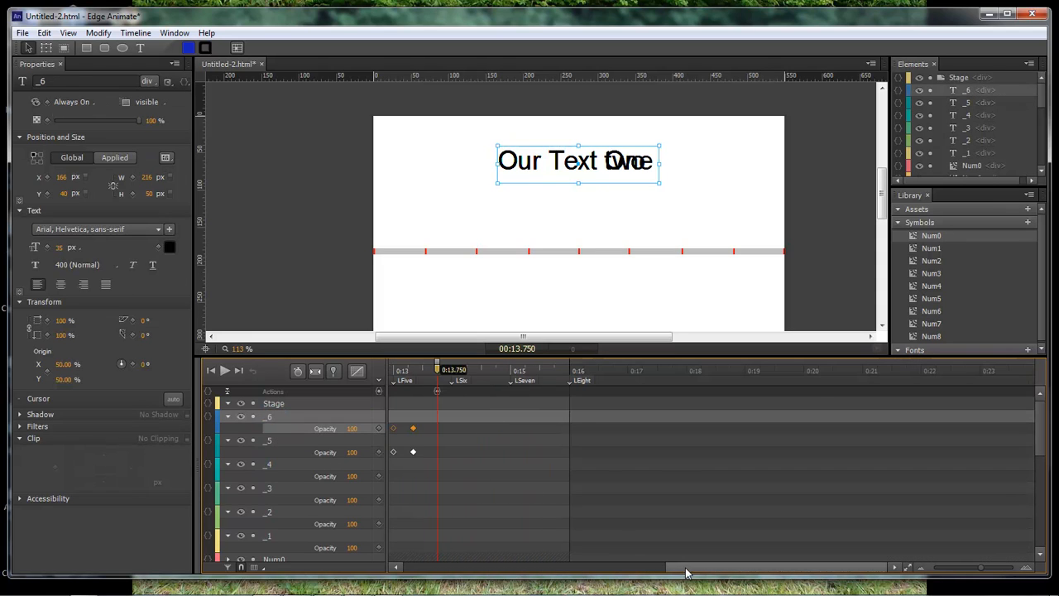
Step: Move _6's late and early opacity keyframes to the LSix and Six labels and copy the trigger to 14.750 s
{"action": "left_click_drag", "start_coordinate": [687, 568], "coordinate": [670, 567]}
{"action": "left_click_drag", "start_coordinate": [436, 422], "coordinate": [470, 437]}
{"action": "left_click_drag", "start_coordinate": [453, 428], "coordinate": [511, 428]}
{"action": "left_click_drag", "start_coordinate": [487, 369], "coordinate": [546, 369]}
{"action": "left_click_drag", "start_coordinate": [683, 568], "coordinate": [500, 568]}
{"action": "left_click_drag", "start_coordinate": [495, 420], "coordinate": [564, 437]}
{"action": "left_click_drag", "start_coordinate": [504, 428], "coordinate": [563, 428]}
Step: Duplicate the text element _6 and rename the copy _7
{"action": "key", "text": "ctrl+d"}
{"action": "double_click", "coordinate": [274, 417]}
{"action": "type", "text": "_7"}
{"action": "key", "text": "Return"}
Step: Move _7's late and early opacity keyframes to the LSeven and Seven labels and copy the trigger to 15.750 s
{"action": "left_click_drag", "start_coordinate": [686, 568], "coordinate": [670, 567]}
{"action": "left_click_drag", "start_coordinate": [431, 420], "coordinate": [500, 430]}
{"action": "left_click_drag", "start_coordinate": [485, 369], "coordinate": [544, 369]}
{"action": "left_click_drag", "start_coordinate": [670, 569], "coordinate": [603, 577]}
Step: Duplicate the text element _7 and rename the copy _8
{"action": "key", "text": "ctrl+d"}
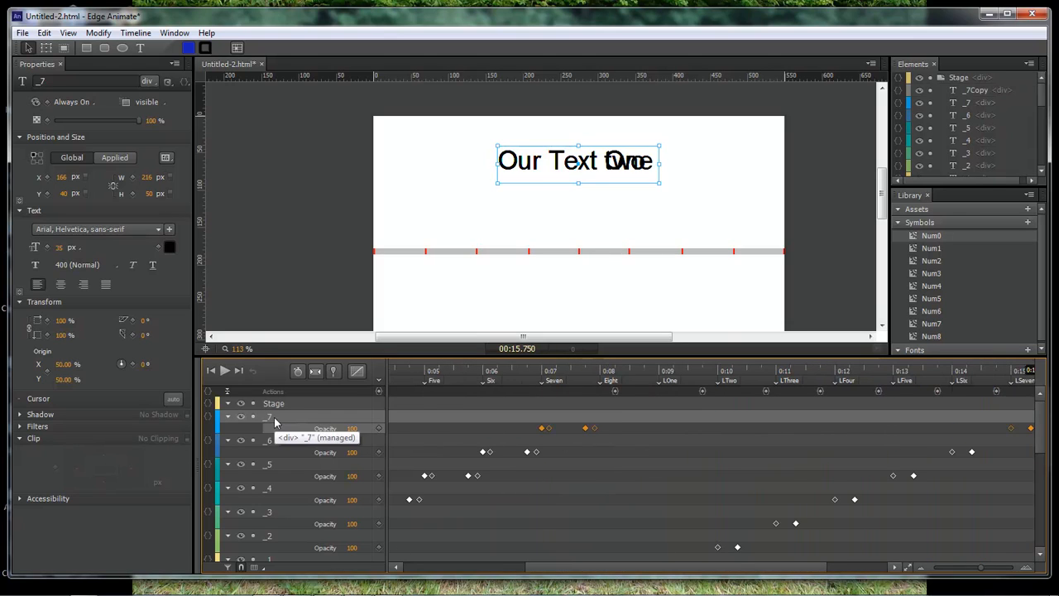
{"action": "left_click", "coordinate": [278, 417]}
{"action": "double_click", "coordinate": [278, 417]}
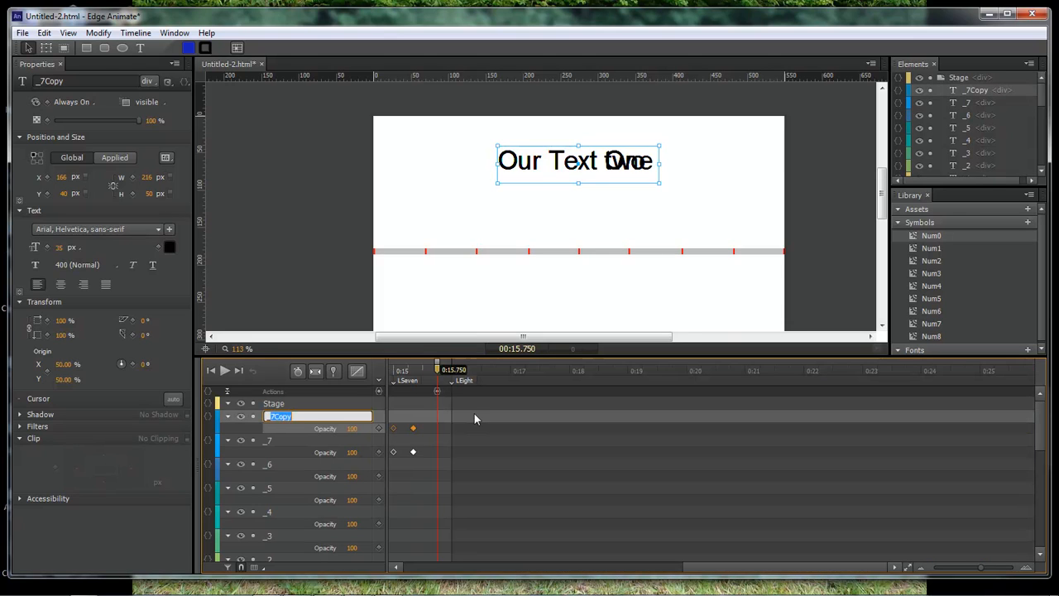
{"action": "type", "text": "_9"}
{"action": "key", "text": "BackSpace"}
{"action": "type", "text": "8"}
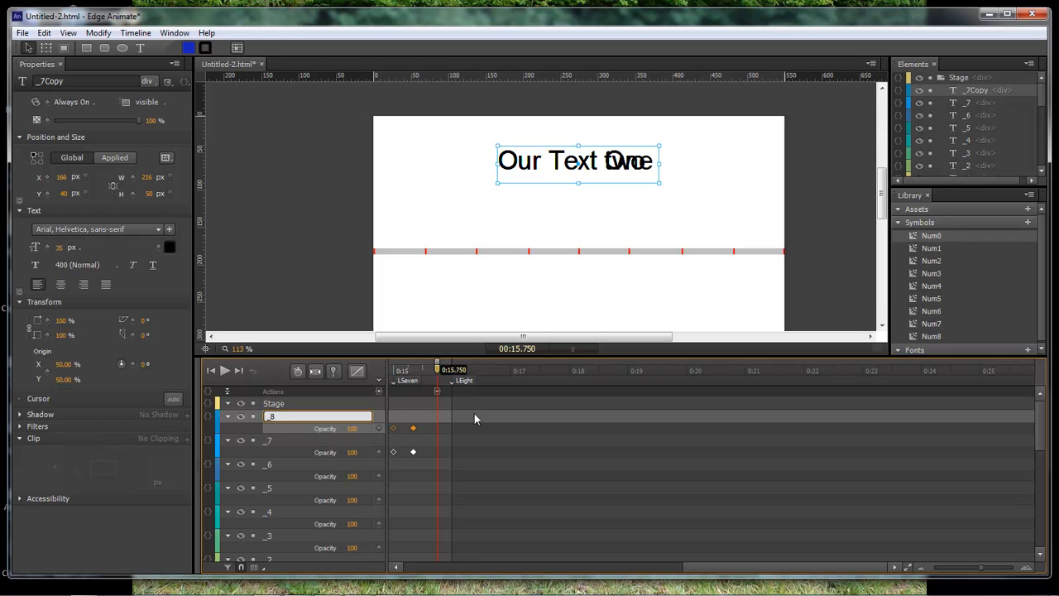
{"action": "key", "text": "Return"}
Step: Move _8's late fade-in keyframes to the LEight label at 16 s and copy the trigger to 16.750 s
{"action": "left_click_drag", "start_coordinate": [733, 566], "coordinate": [688, 568]}
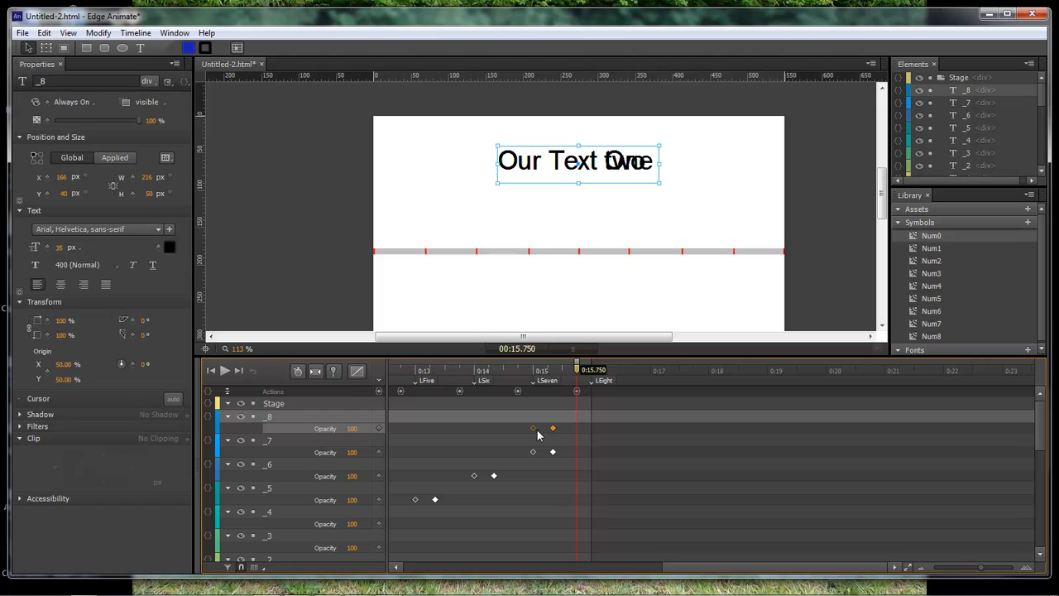
{"action": "left_click_drag", "start_coordinate": [537, 428], "coordinate": [591, 428]}
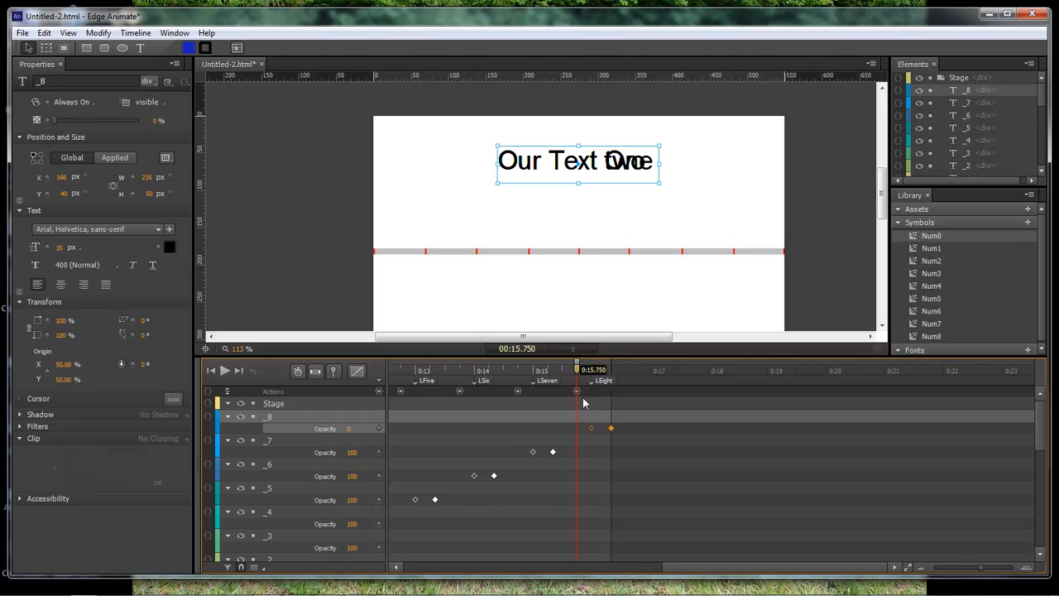
{"action": "left_click", "coordinate": [577, 393]}
{"action": "left_click_drag", "start_coordinate": [575, 372], "coordinate": [635, 372]}
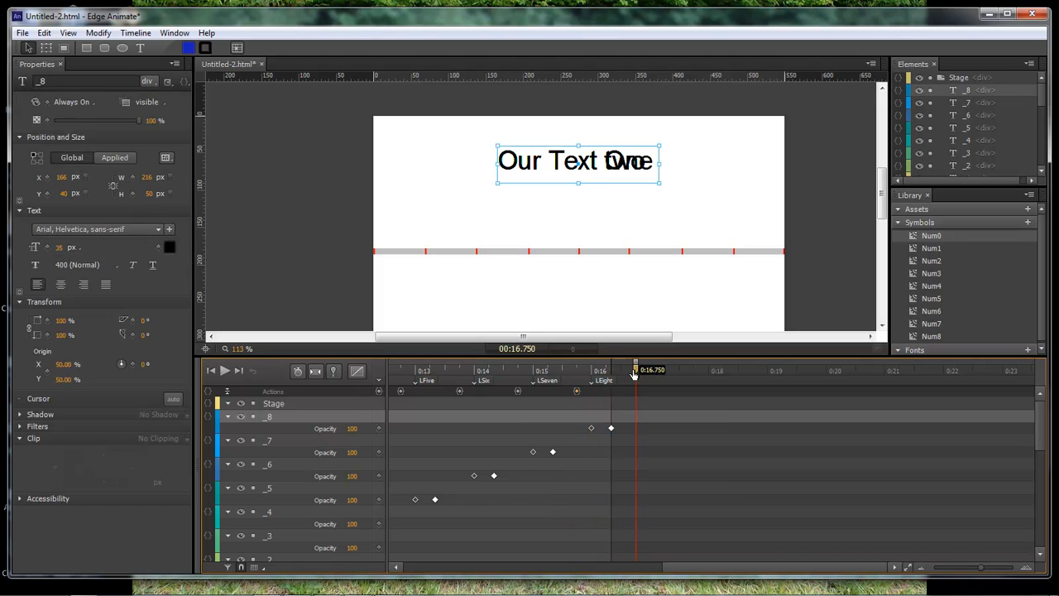
Step: Move _8's four early opacity keyframes so they start at the Eight label
{"action": "left_click_drag", "start_coordinate": [745, 568], "coordinate": [589, 567]}
{"action": "left_click_drag", "start_coordinate": [494, 422], "coordinate": [566, 430]}
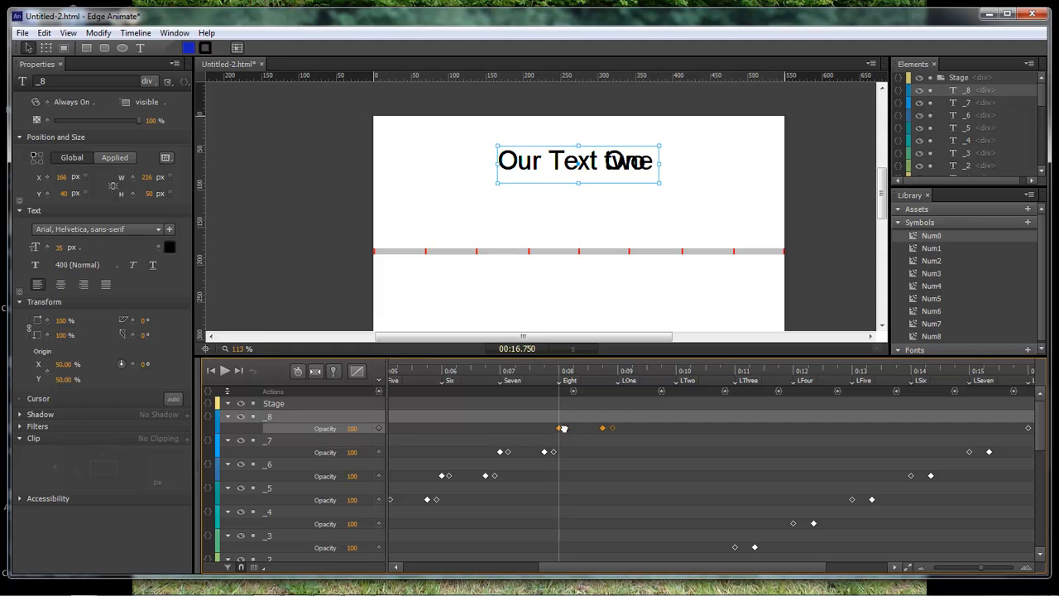
{"action": "left_click", "coordinate": [614, 397]}
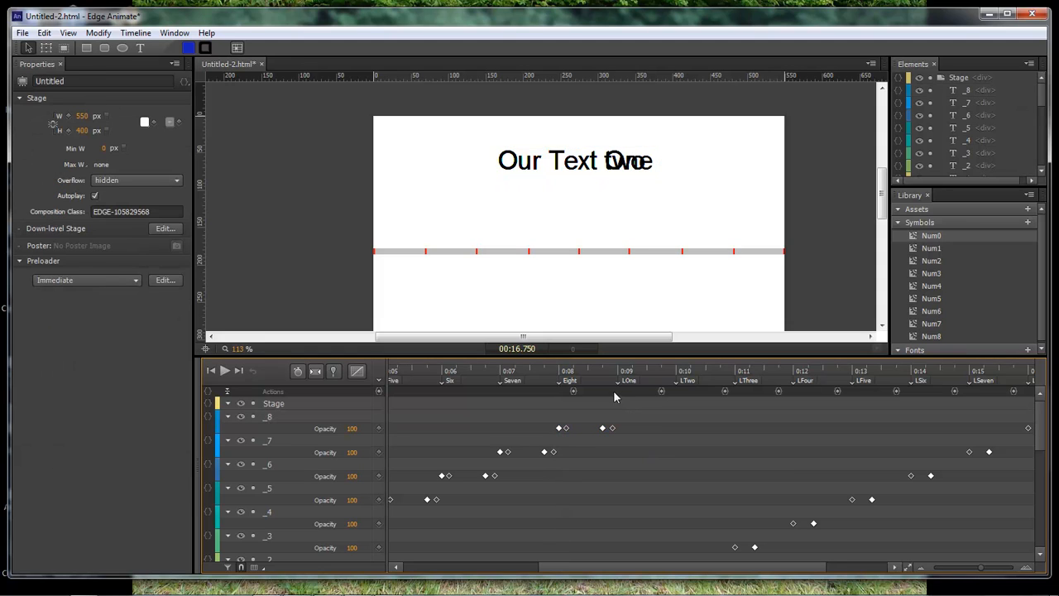
Step: Move the 8.25 s stop trigger to just before the LOne label and shift _8's fade-out keyframes to start at about 8.6 s
{"action": "left_click", "coordinate": [614, 373]}
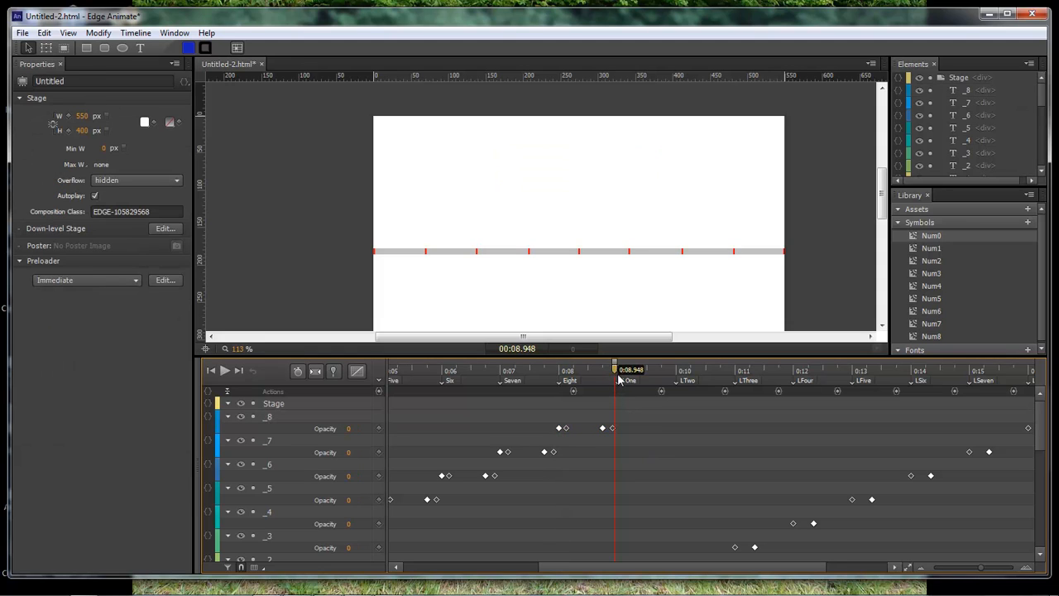
{"action": "double_click", "coordinate": [571, 389]}
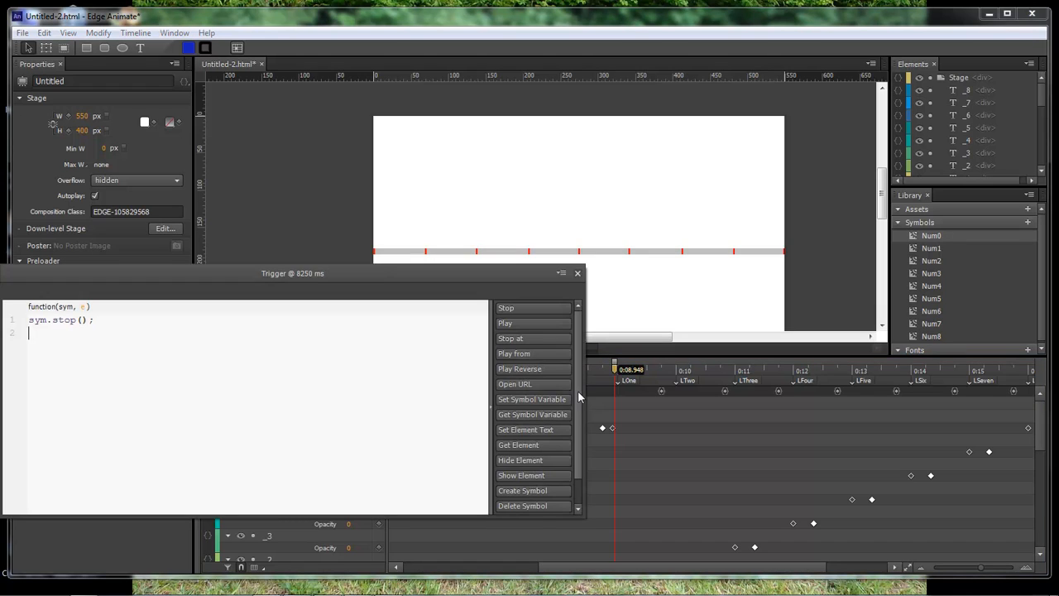
{"action": "left_click", "coordinate": [578, 273]}
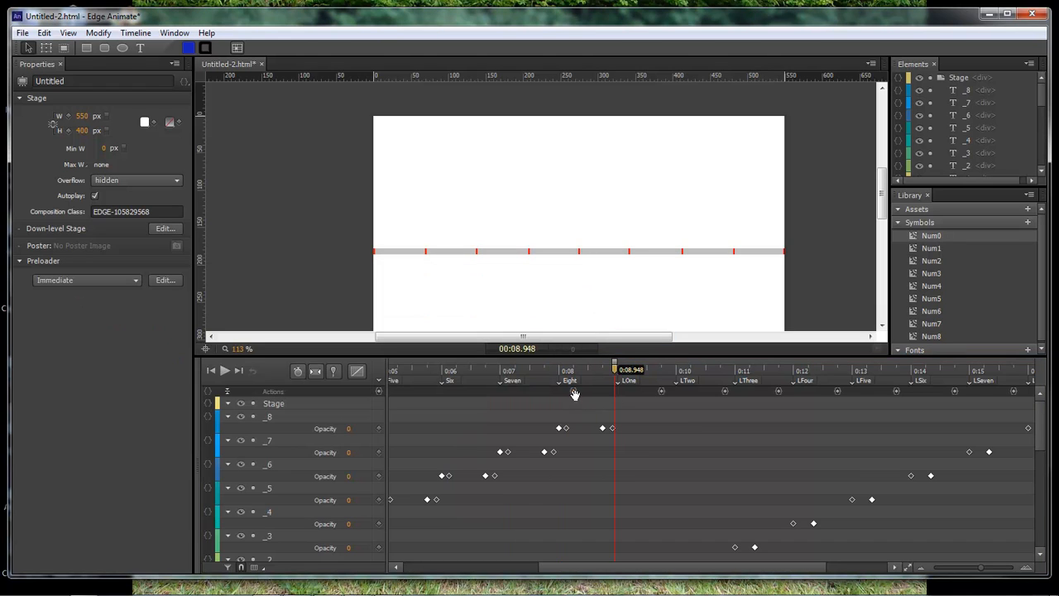
{"action": "left_click_drag", "start_coordinate": [575, 391], "coordinate": [614, 392]}
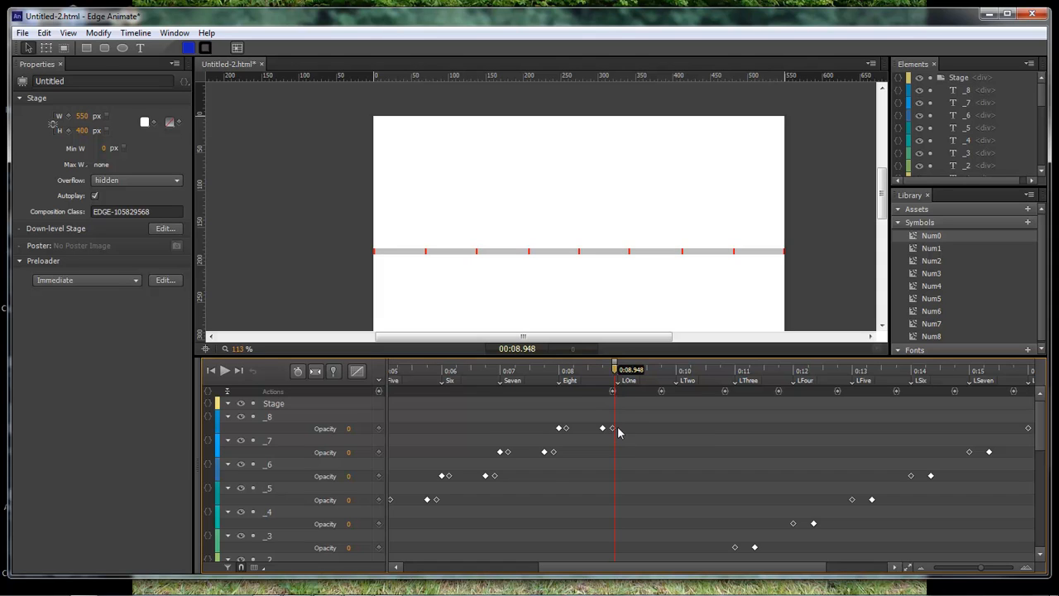
{"action": "left_click", "coordinate": [596, 427]}
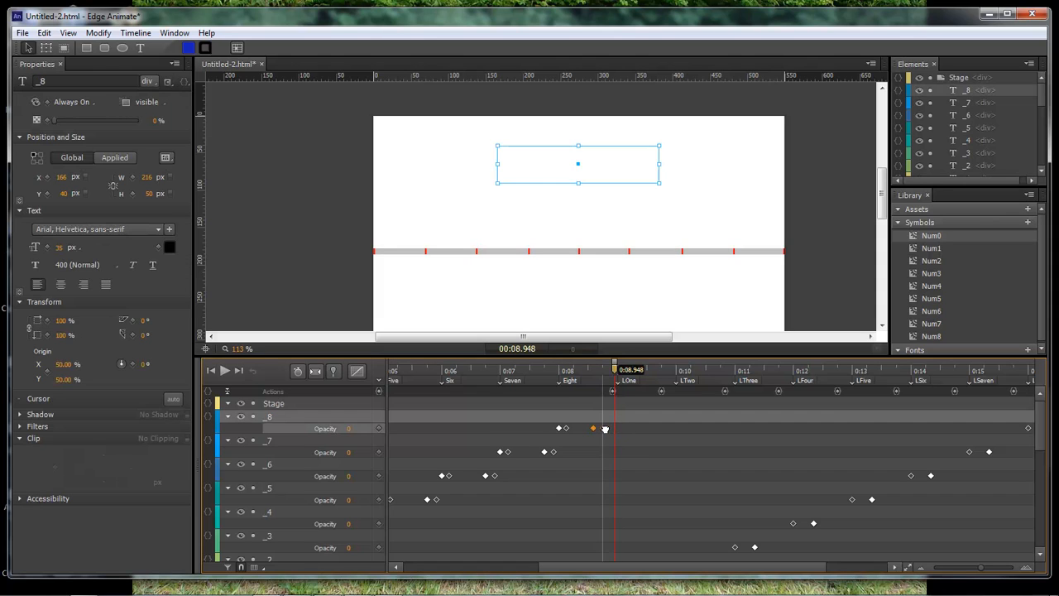
{"action": "left_click", "coordinate": [605, 399]}
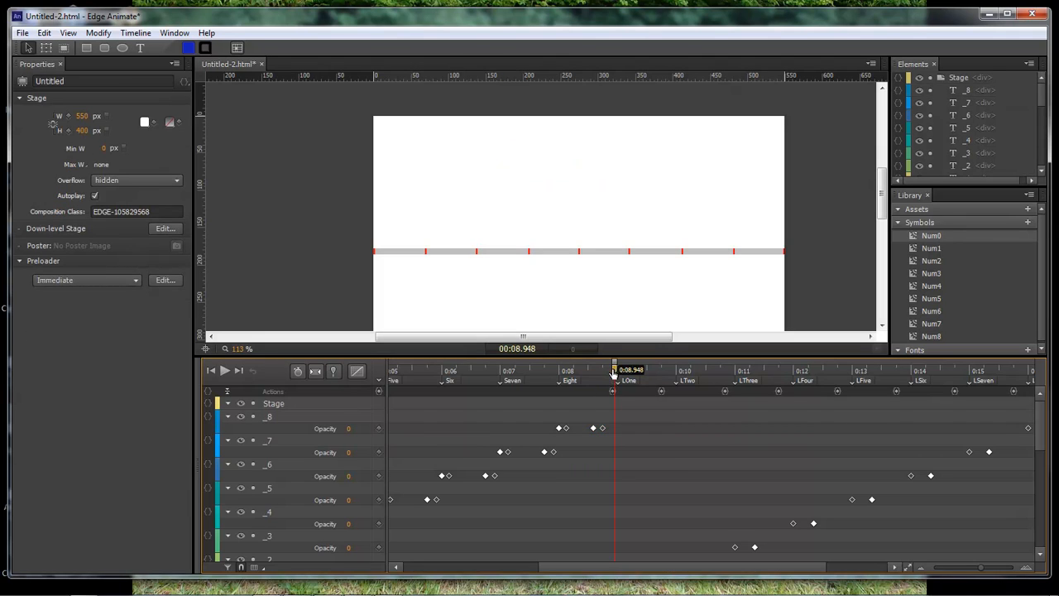
Step: Scrub the timeline between the LTwo label and the start of _8's fade-out to check the text on the stage
{"action": "left_click_drag", "start_coordinate": [613, 374], "coordinate": [677, 406]}
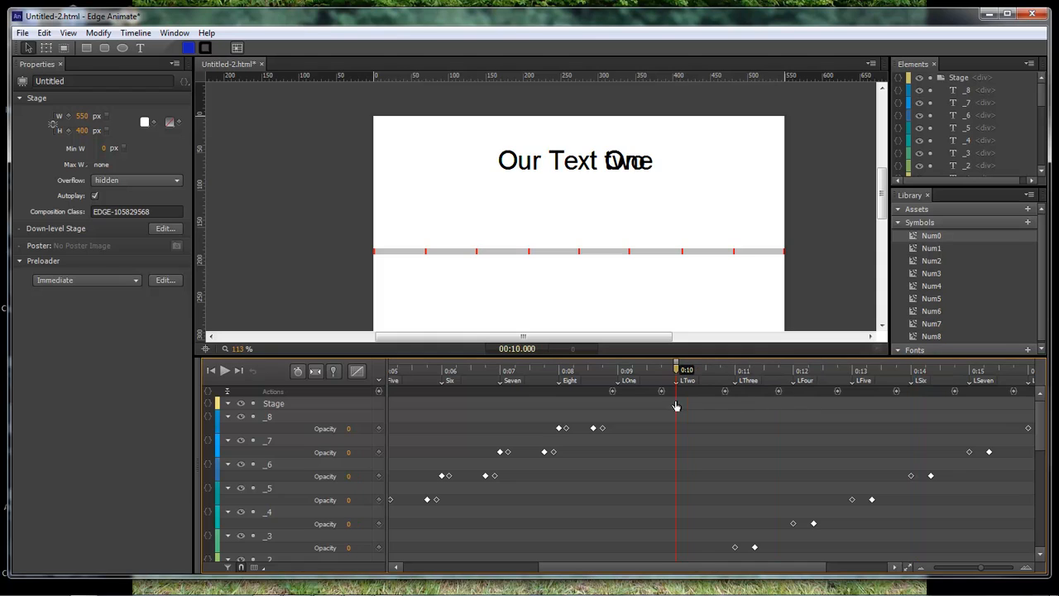
{"action": "left_click_drag", "start_coordinate": [682, 569], "coordinate": [732, 569]}
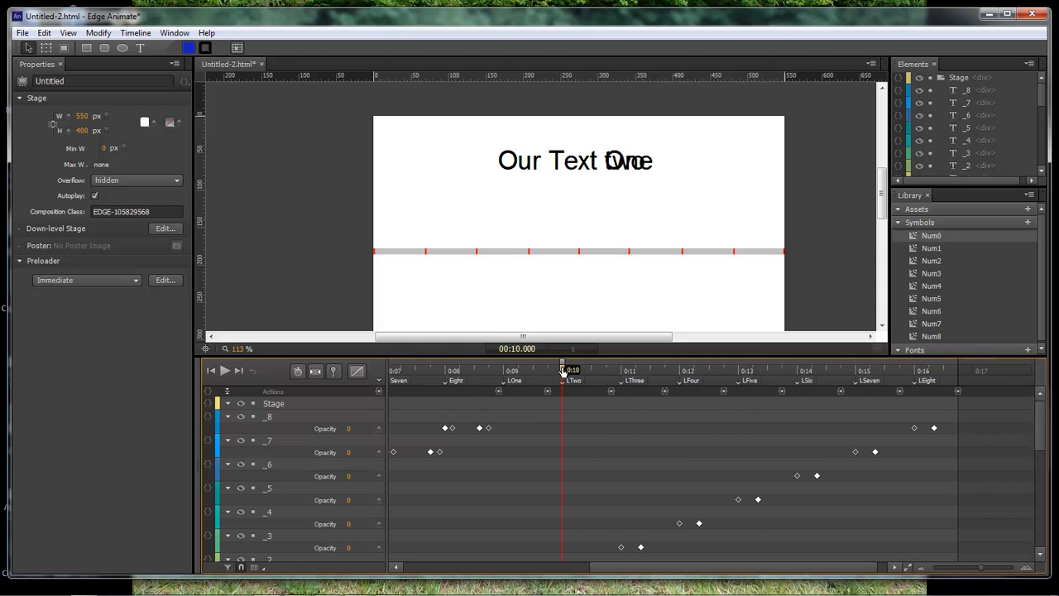
{"action": "left_click_drag", "start_coordinate": [563, 371], "coordinate": [509, 372]}
{"action": "left_click_drag", "start_coordinate": [634, 570], "coordinate": [568, 569]}
{"action": "left_click_drag", "start_coordinate": [643, 372], "coordinate": [394, 491]}
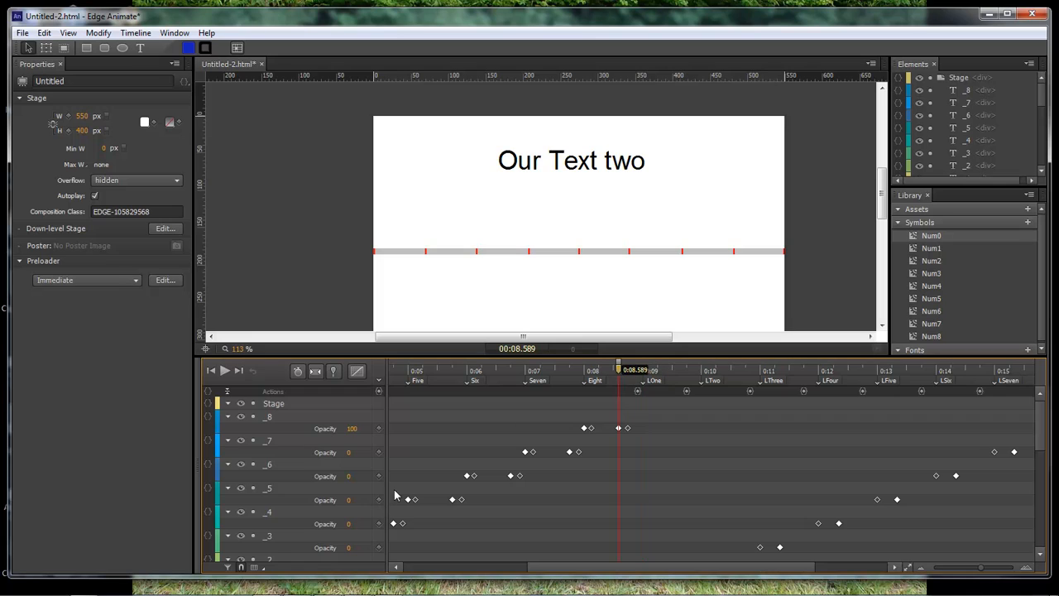
Step: Replace the last word of the text in element _3
{"action": "left_click", "coordinate": [269, 536]}
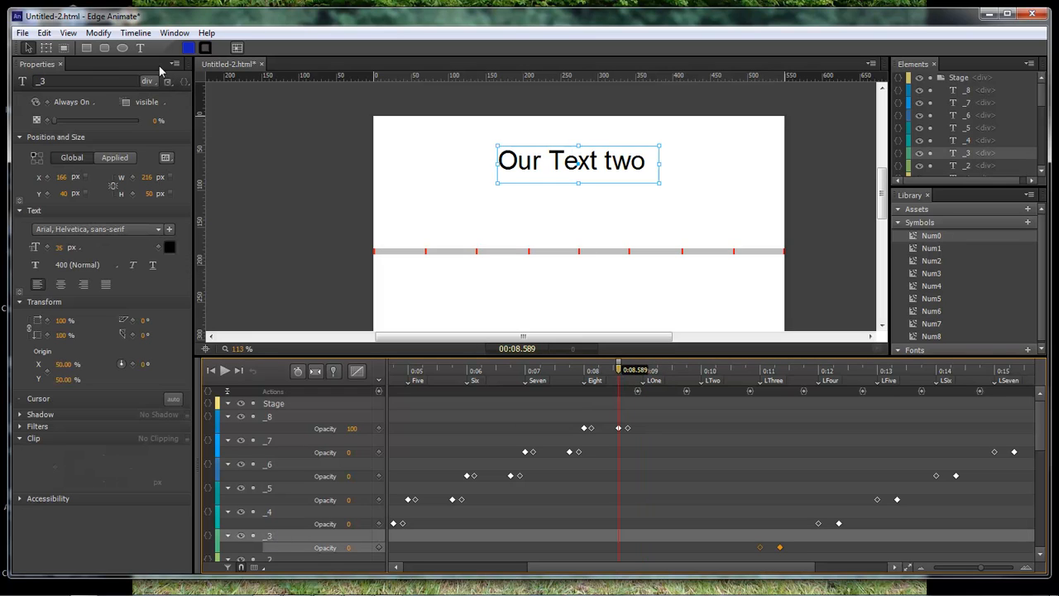
{"action": "left_click", "coordinate": [140, 48]}
{"action": "left_click", "coordinate": [621, 166]}
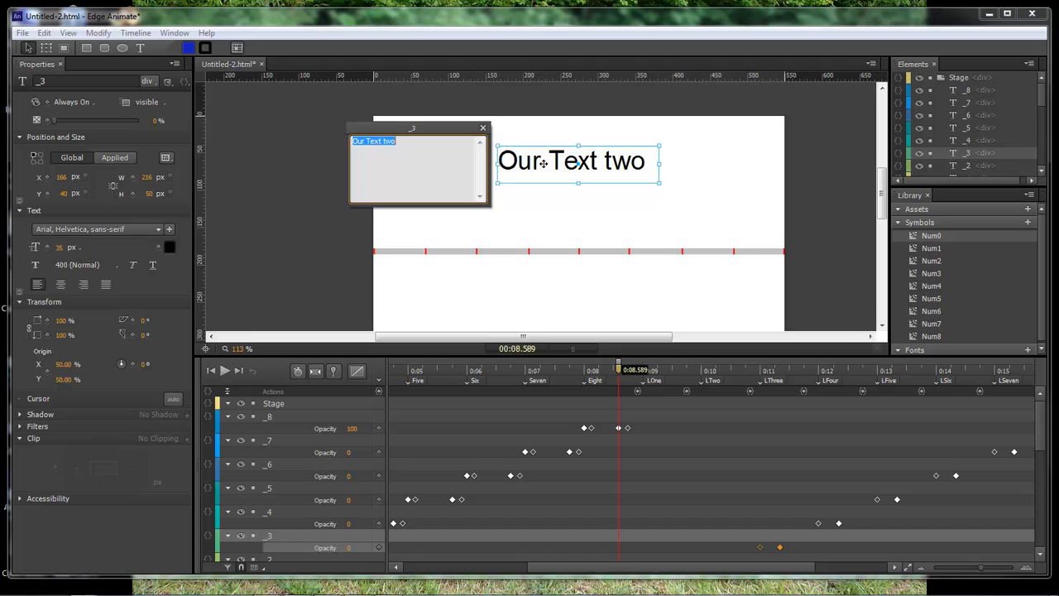
{"action": "left_click", "coordinate": [387, 142]}
{"action": "type", "text": "t"}
{"action": "left_click", "coordinate": [483, 128]}
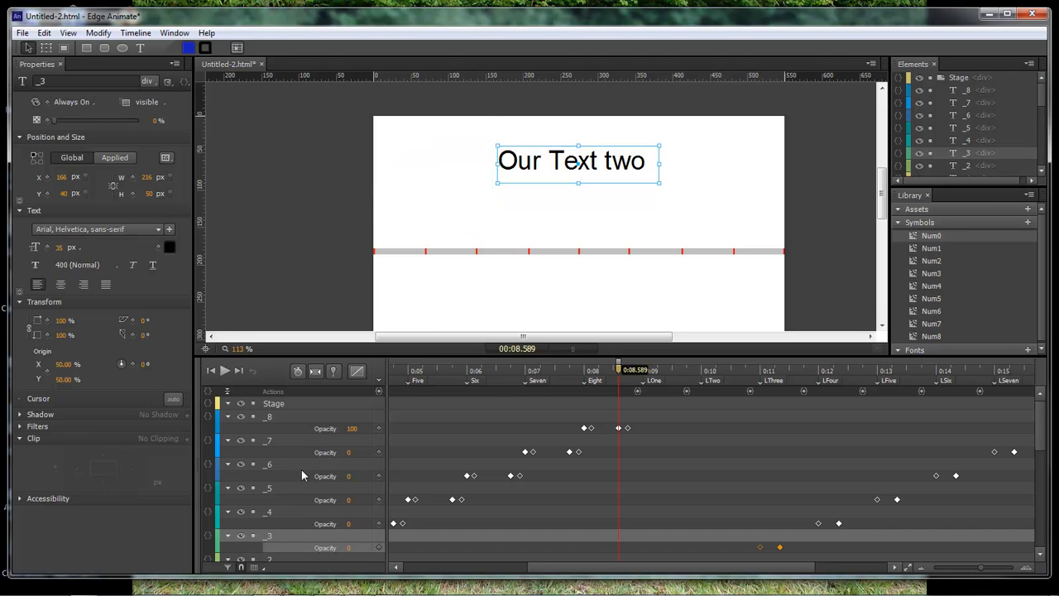
Step: Change the text of element _4 to "Our Text Four"
{"action": "left_click", "coordinate": [270, 513]}
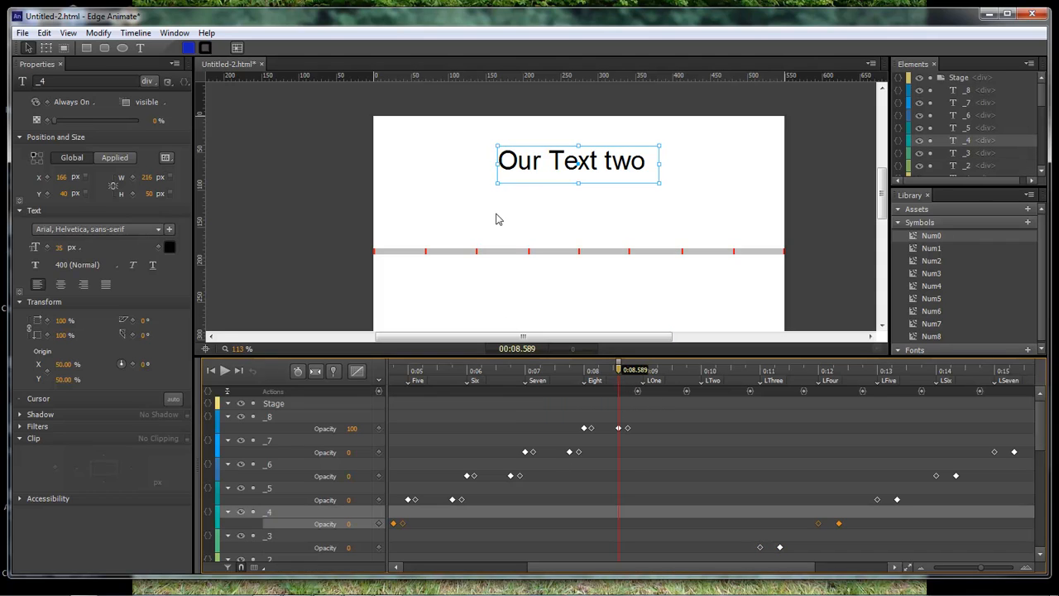
{"action": "left_click", "coordinate": [581, 162]}
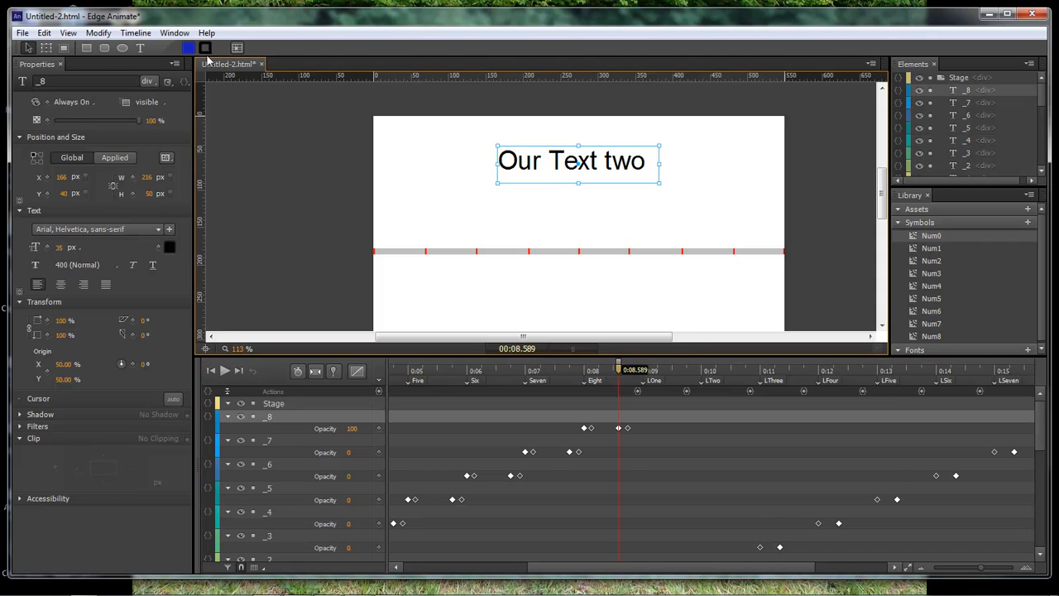
{"action": "left_click", "coordinate": [265, 515]}
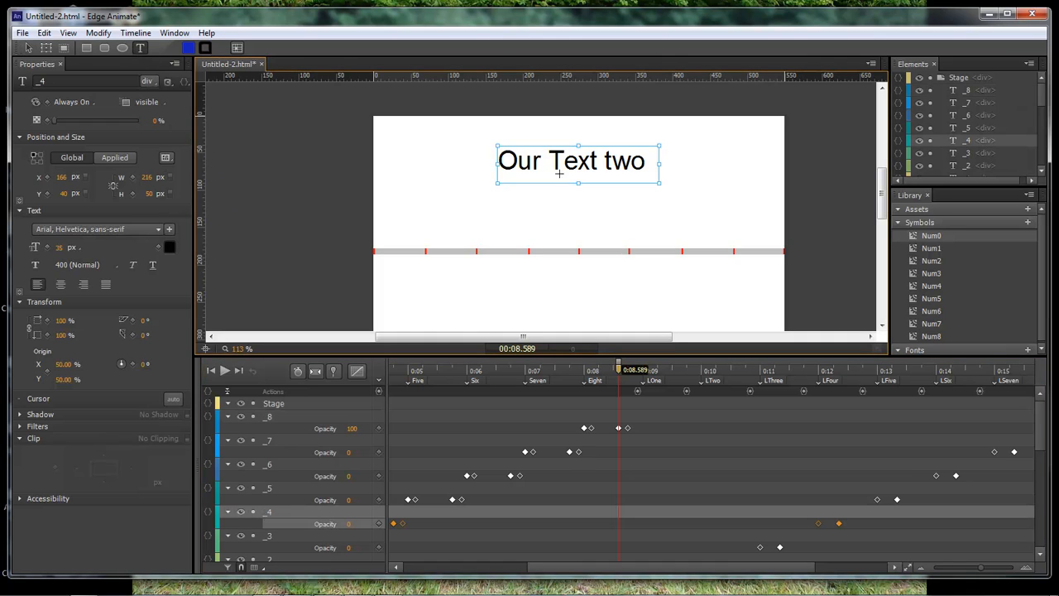
{"action": "double_click", "coordinate": [598, 167]}
{"action": "left_click_drag", "start_coordinate": [383, 141], "coordinate": [503, 149]}
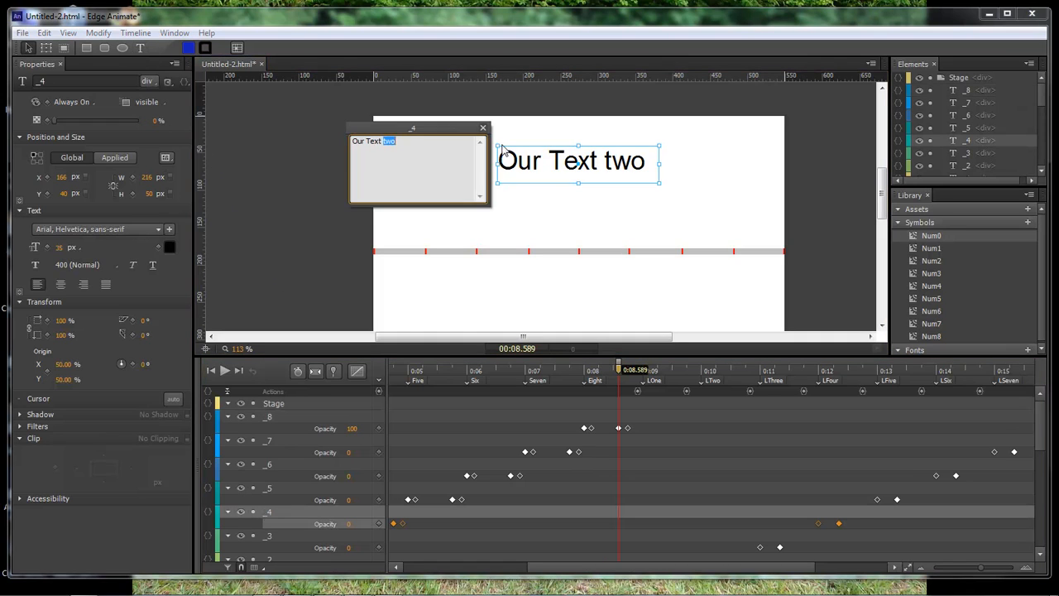
{"action": "type", "text": "Four"}
{"action": "left_click", "coordinate": [483, 130]}
Step: Change the text of element _5 to "Our Text Five"
{"action": "left_click", "coordinate": [304, 486]}
{"action": "double_click", "coordinate": [530, 162]}
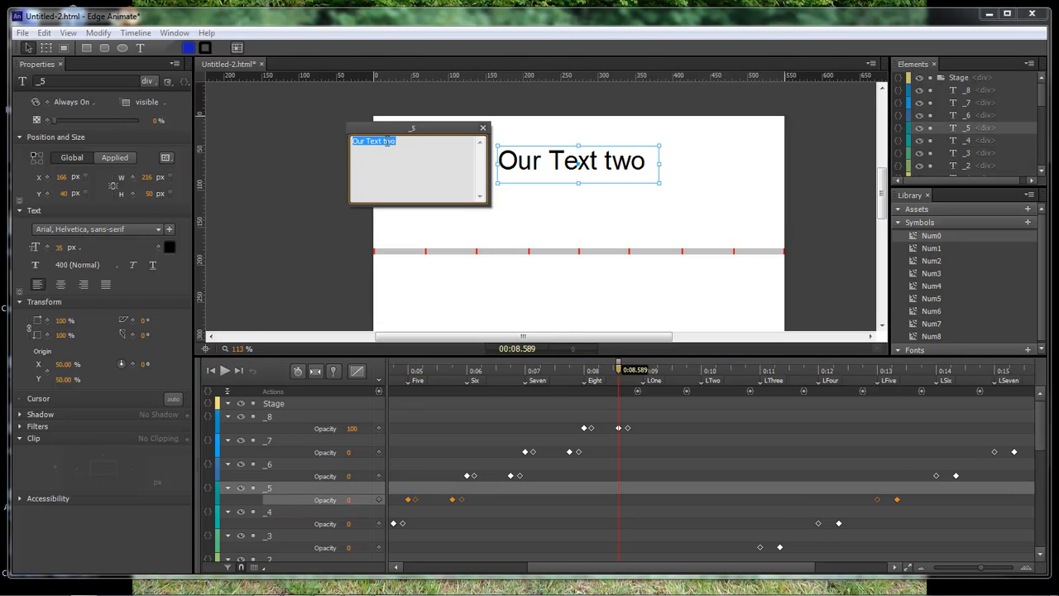
{"action": "left_click_drag", "start_coordinate": [383, 141], "coordinate": [496, 145]}
{"action": "key", "text": "BackSpace"}
{"action": "type", "text": "Five"}
Step: Replace the last word of element _6's text with "six"
{"action": "left_click", "coordinate": [141, 50]}
{"action": "left_click_drag", "start_coordinate": [384, 142], "coordinate": [506, 147]}
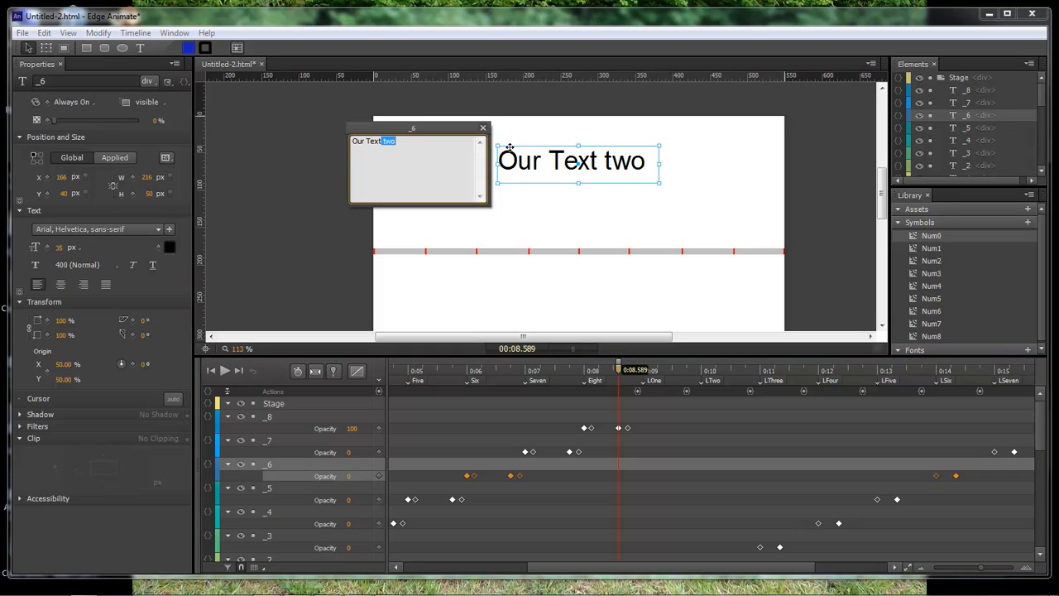
{"action": "type", "text": "six"}
{"action": "left_click", "coordinate": [482, 128]}
Step: Change the text of element _7 to "Our Text seven"
{"action": "left_click", "coordinate": [268, 441]}
{"action": "left_click", "coordinate": [140, 48]}
{"action": "left_click", "coordinate": [385, 141]}
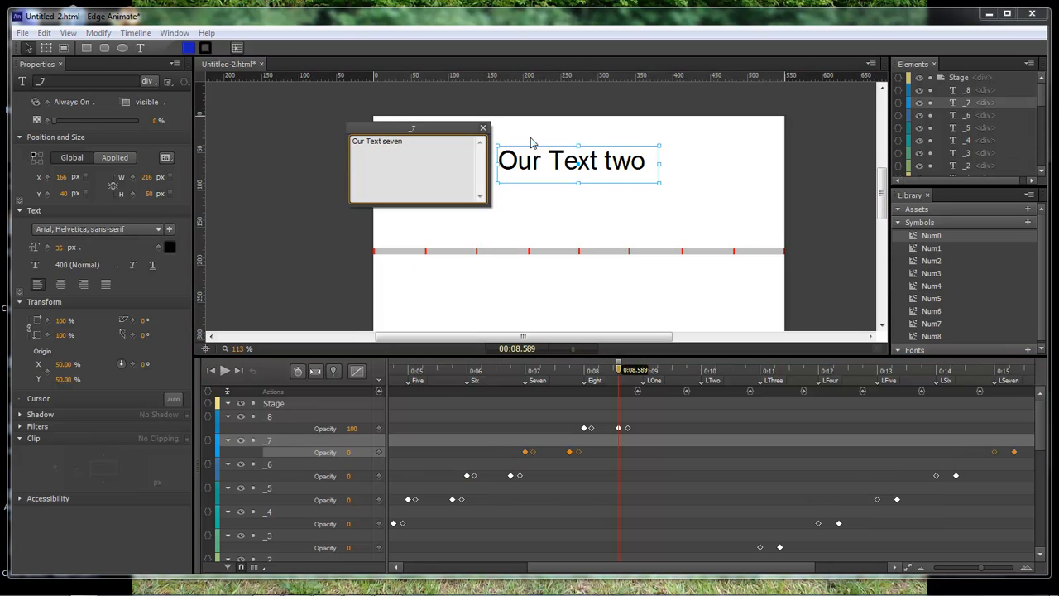
{"action": "left_click", "coordinate": [482, 128]}
Step: Change the text of element _8 to "Our Text eight"
{"action": "left_click", "coordinate": [268, 416]}
{"action": "left_click", "coordinate": [140, 48]}
{"action": "double_click", "coordinate": [391, 141]}
{"action": "type", "text": "eight"}
{"action": "left_click", "coordinate": [483, 129]}
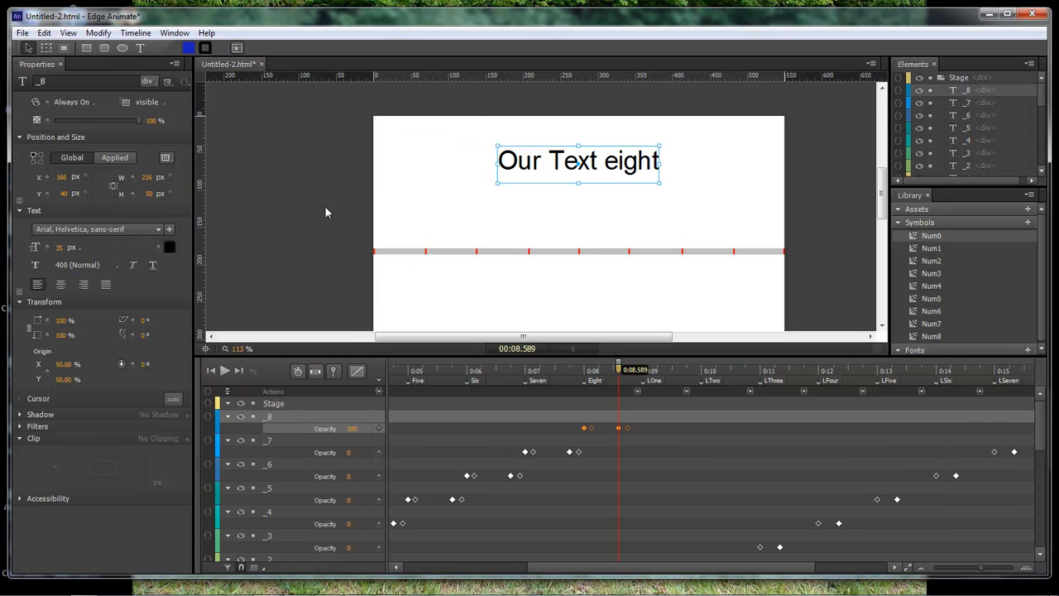
Step: Widen element _7's text box to 246 px so that its text fits on one line
{"action": "left_click", "coordinate": [325, 213]}
{"action": "left_click_drag", "start_coordinate": [617, 379], "coordinate": [554, 367]}
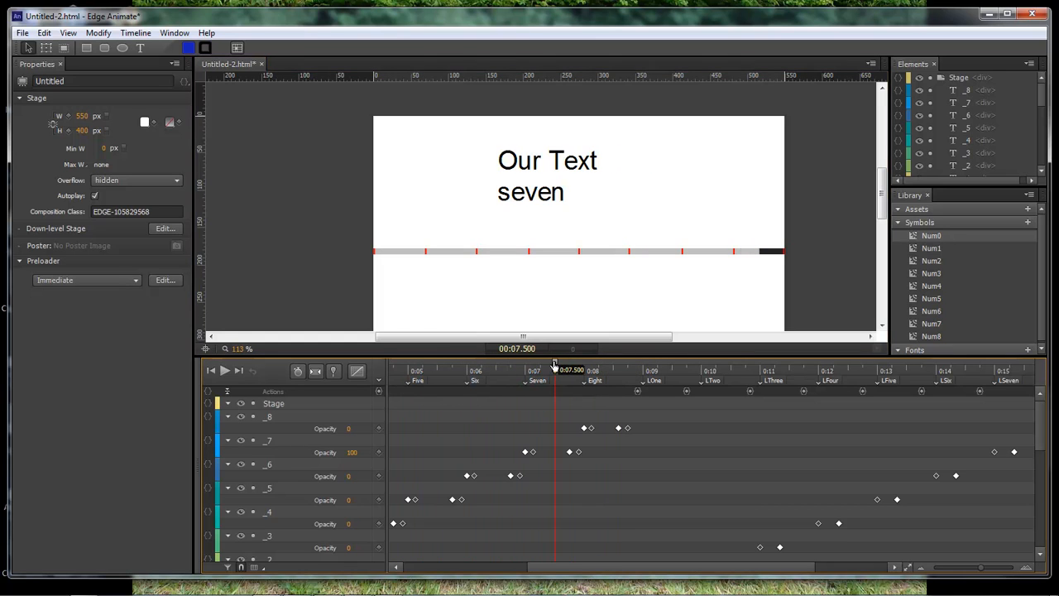
{"action": "left_click", "coordinate": [272, 441]}
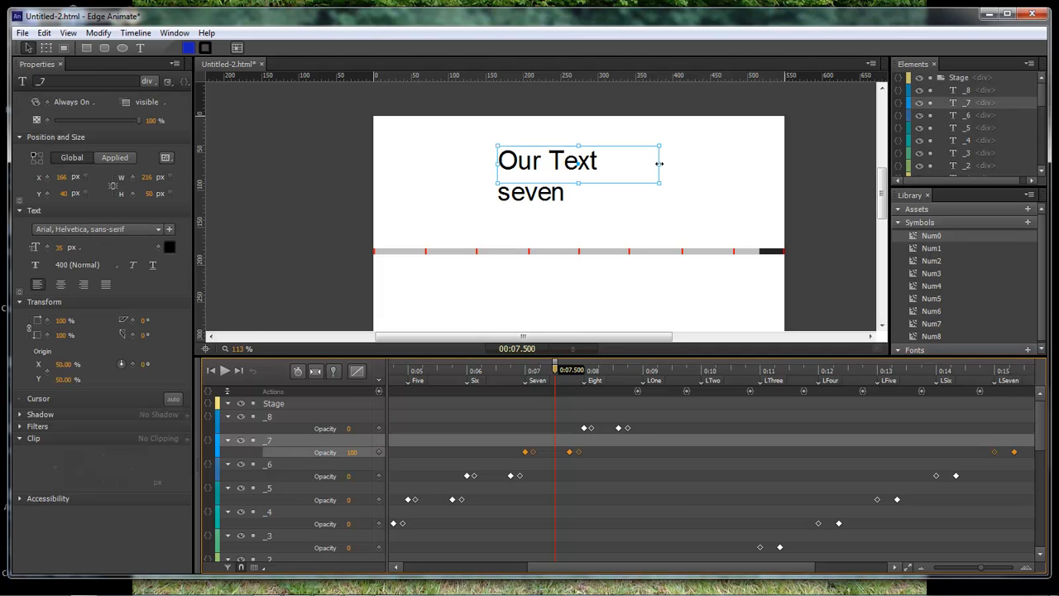
{"action": "left_click_drag", "start_coordinate": [659, 163], "coordinate": [680, 163]}
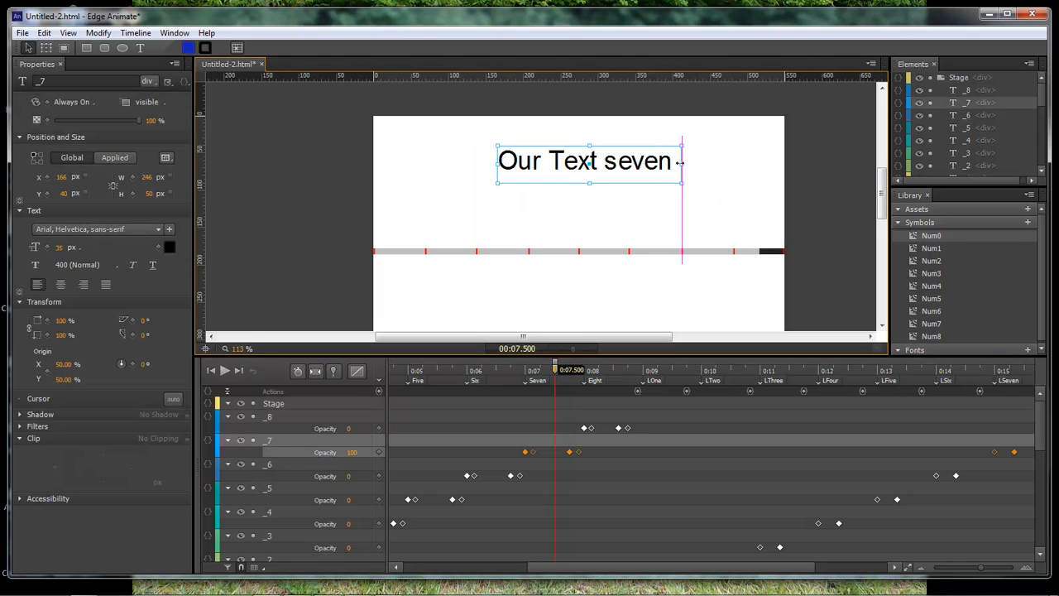
Step: Widen element _3's text box to 246 px, then return the playhead to the start of the timeline with nothing selected
{"action": "left_click_drag", "start_coordinate": [555, 370], "coordinate": [769, 372]}
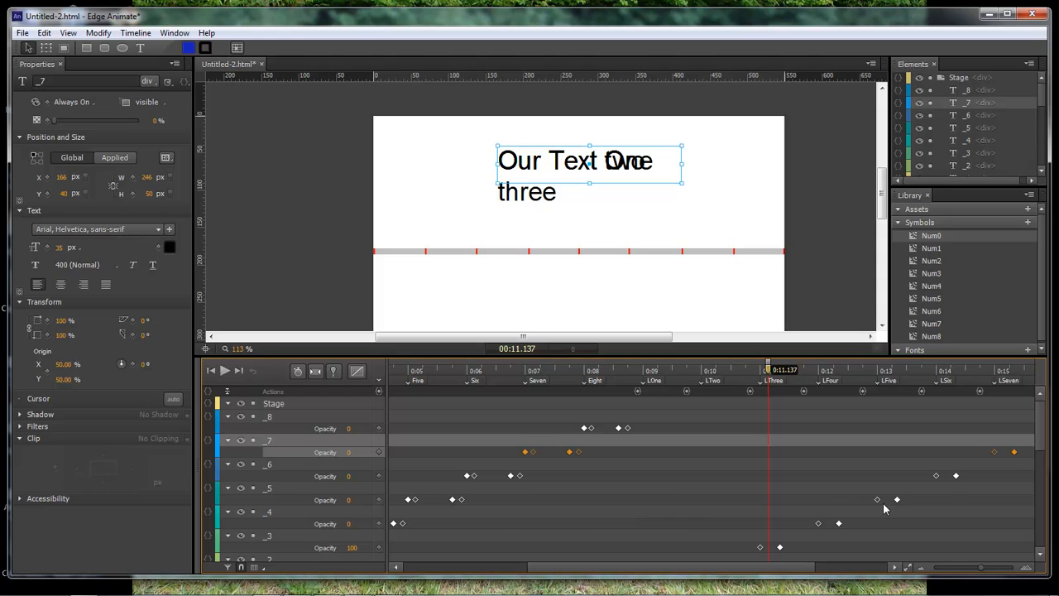
{"action": "left_click", "coordinate": [269, 538]}
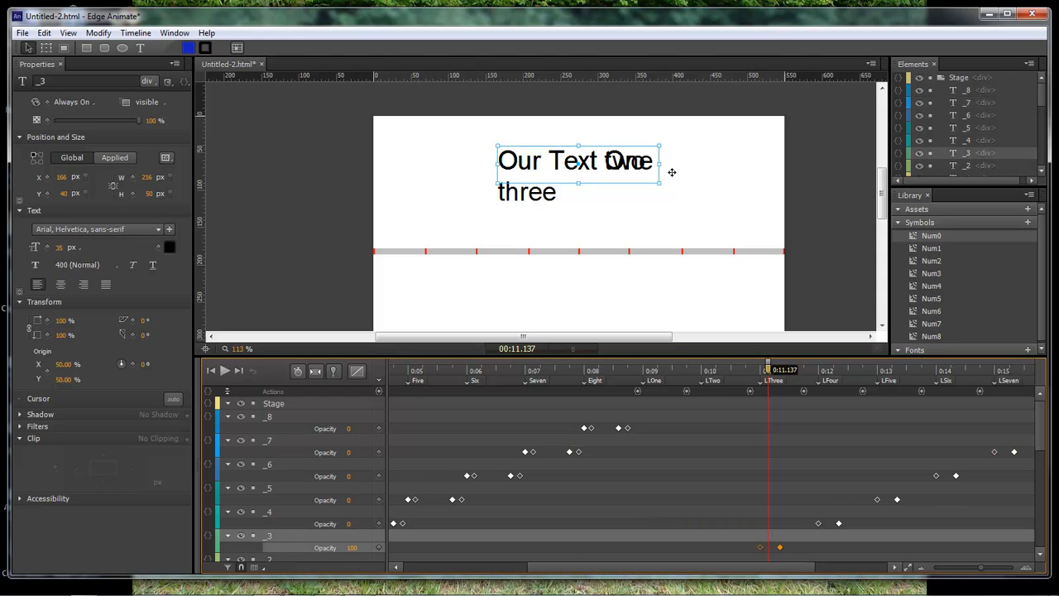
{"action": "left_click_drag", "start_coordinate": [659, 164], "coordinate": [682, 164]}
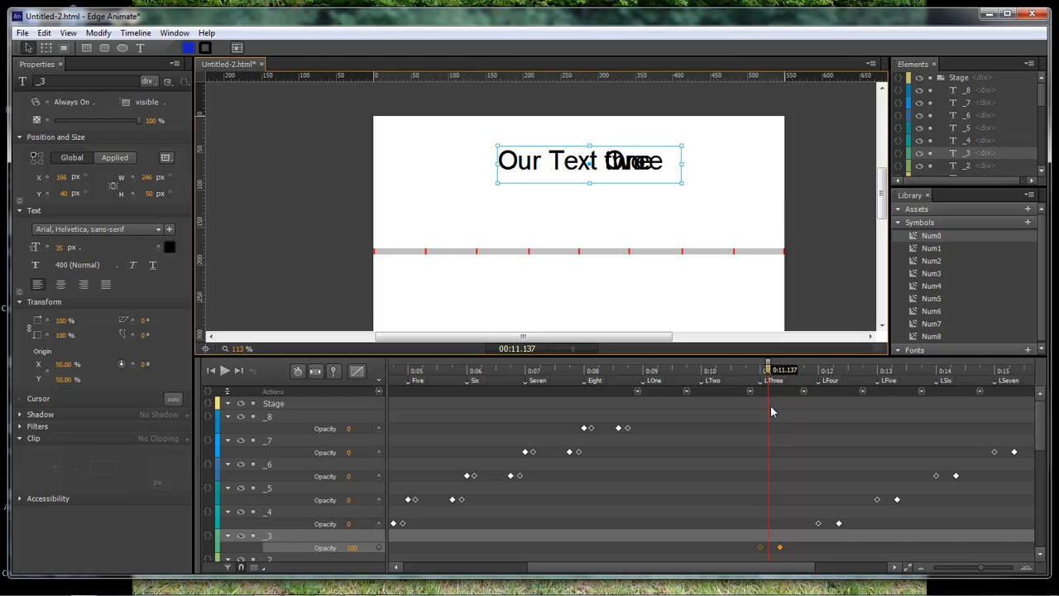
{"action": "left_click_drag", "start_coordinate": [767, 370], "coordinate": [892, 370]}
{"action": "key", "text": "Home"}
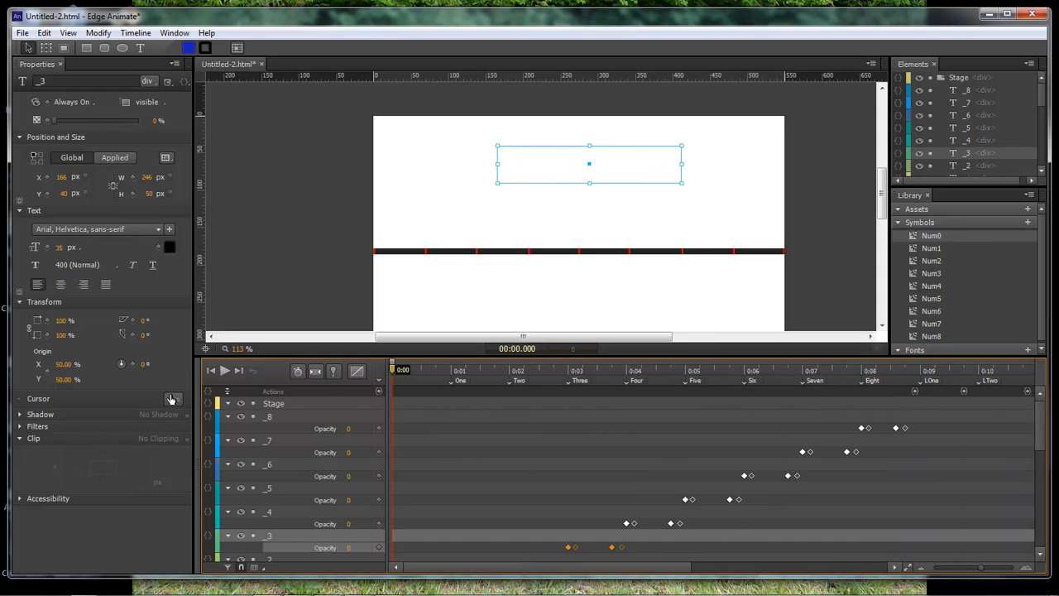
{"action": "left_click", "coordinate": [269, 275]}
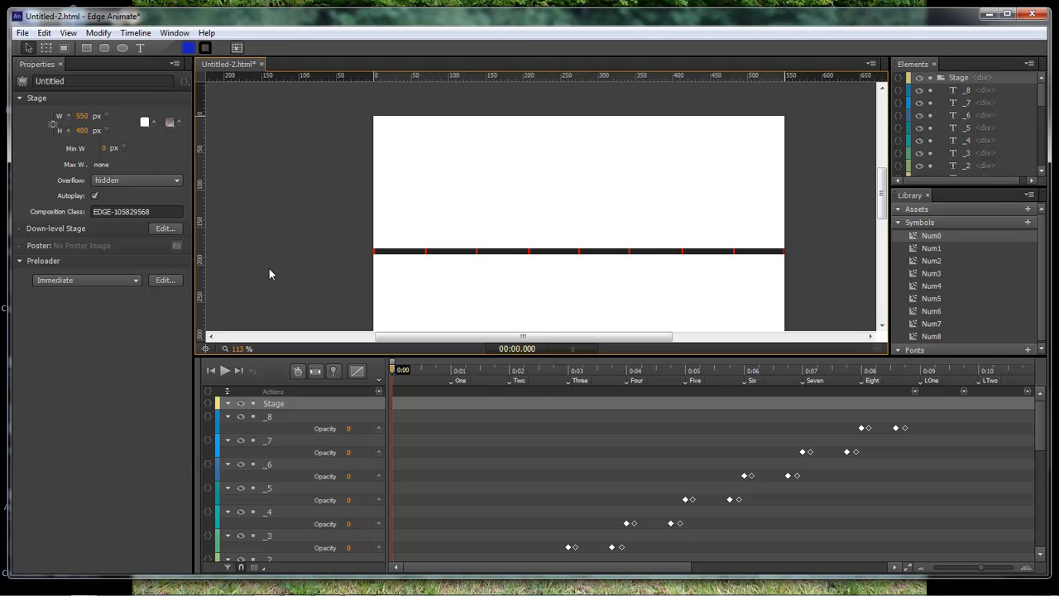
Step: Start saving the composition, go to the Lessons folder 4, and delete its Lesson Runner subfolder
{"action": "key", "text": "ctrl+s"}
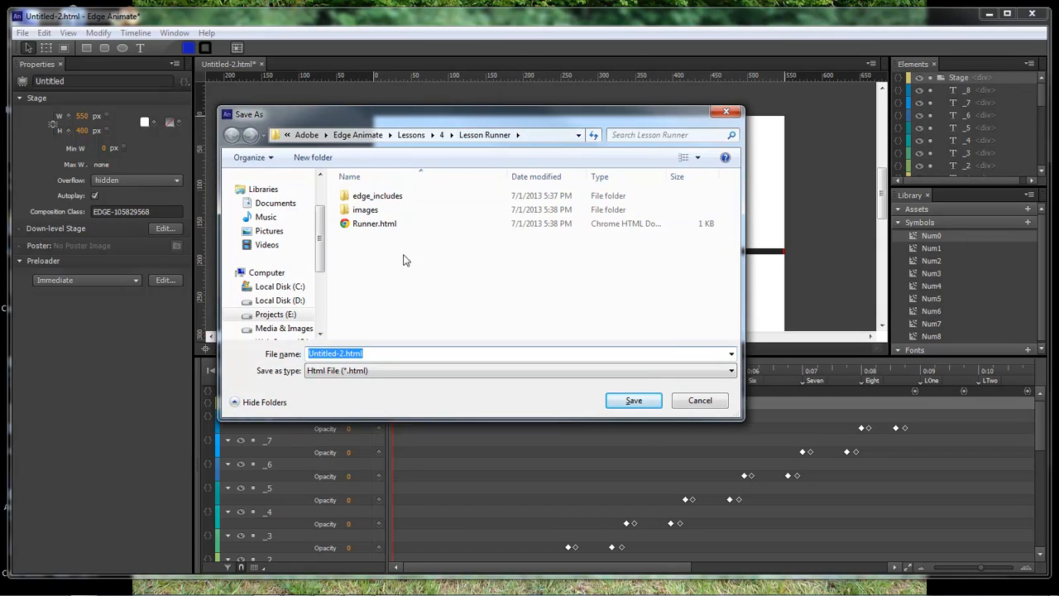
{"action": "left_click", "coordinate": [372, 246]}
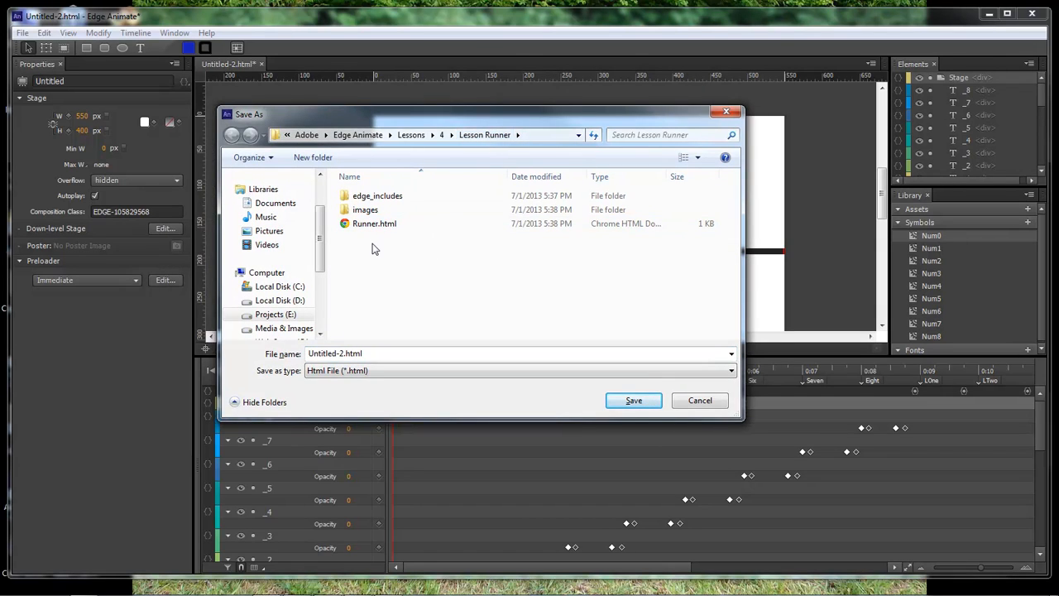
{"action": "left_click", "coordinate": [370, 225]}
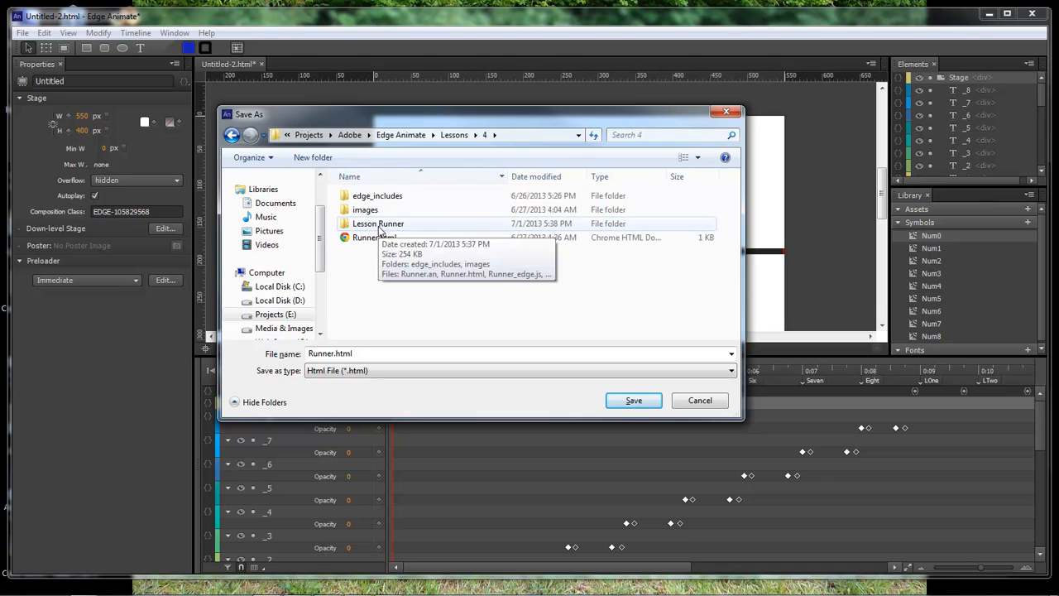
{"action": "left_click", "coordinate": [381, 230]}
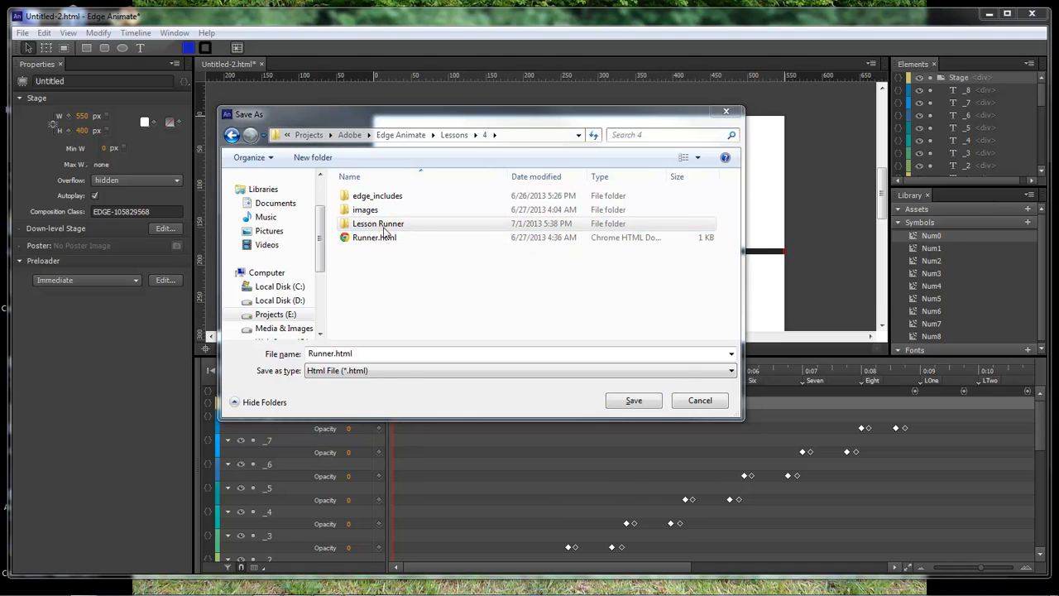
{"action": "key", "text": "Delete"}
{"action": "left_click", "coordinate": [593, 357]}
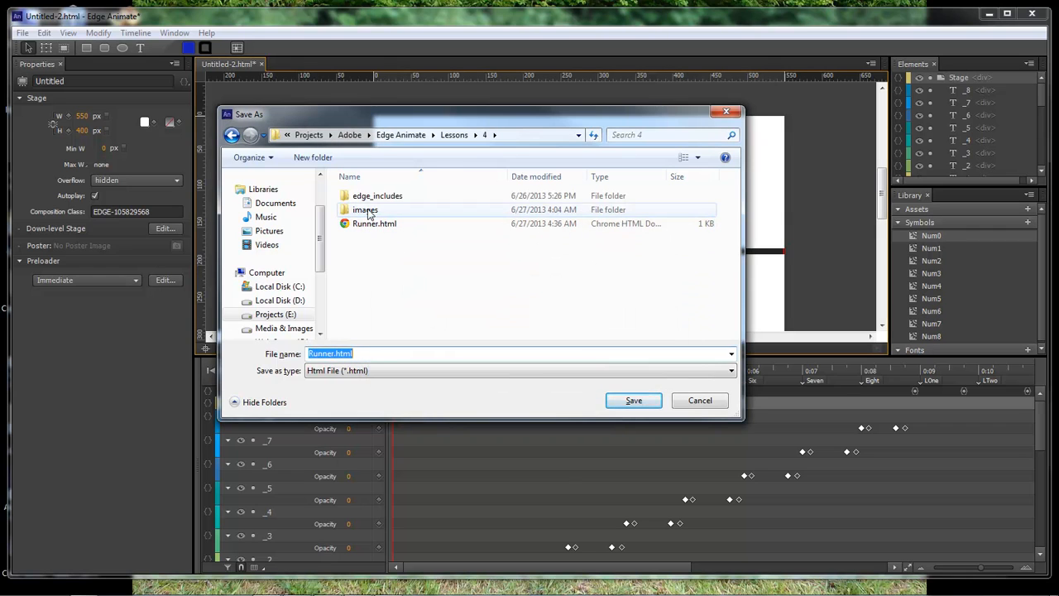
Step: Delete the images and edge_includes folders from the Lessons folder 4
{"action": "left_click", "coordinate": [365, 210]}
{"action": "key", "text": "Delete"}
{"action": "key", "text": "Return"}
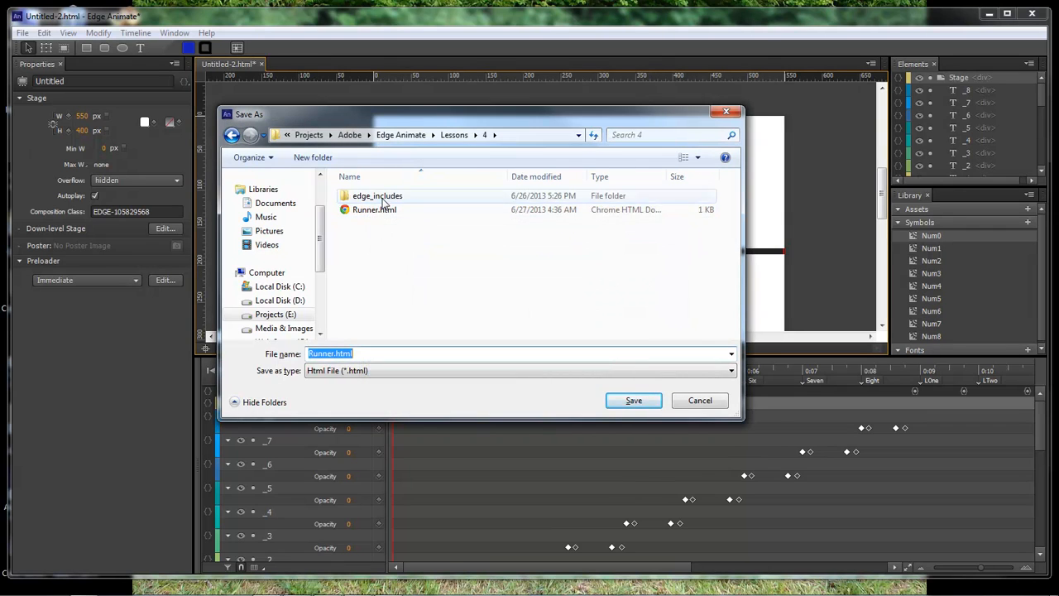
{"action": "left_click", "coordinate": [382, 196]}
{"action": "key", "text": "Delete"}
{"action": "key", "text": "Return"}
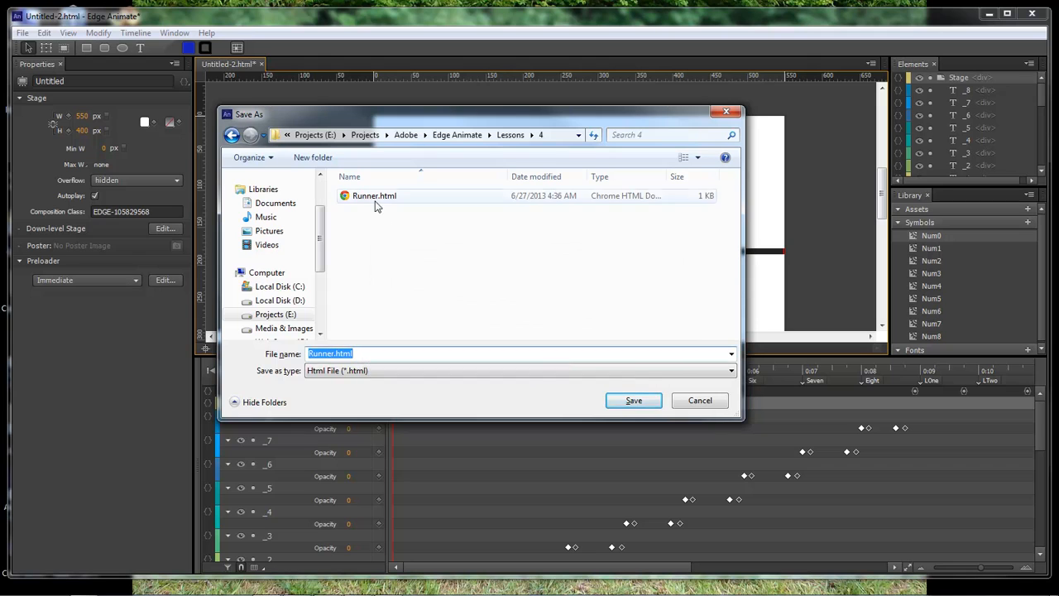
Step: Save the composition as Runner.html in folder 4, replacing the existing file
{"action": "left_click", "coordinate": [375, 199]}
{"action": "left_click", "coordinate": [352, 353]}
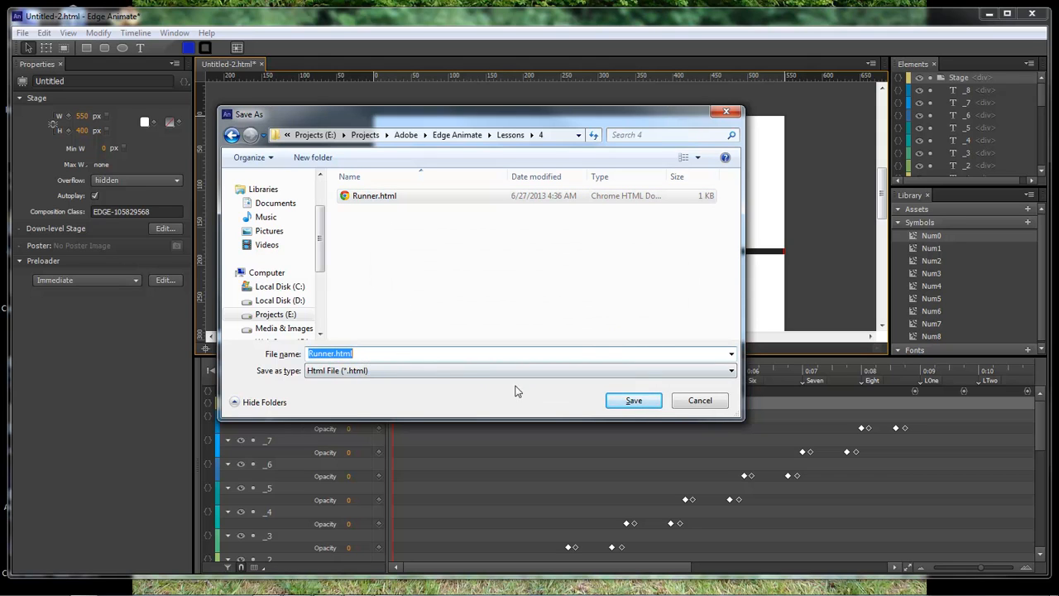
{"action": "left_click", "coordinate": [637, 403]}
{"action": "left_click", "coordinate": [540, 287]}
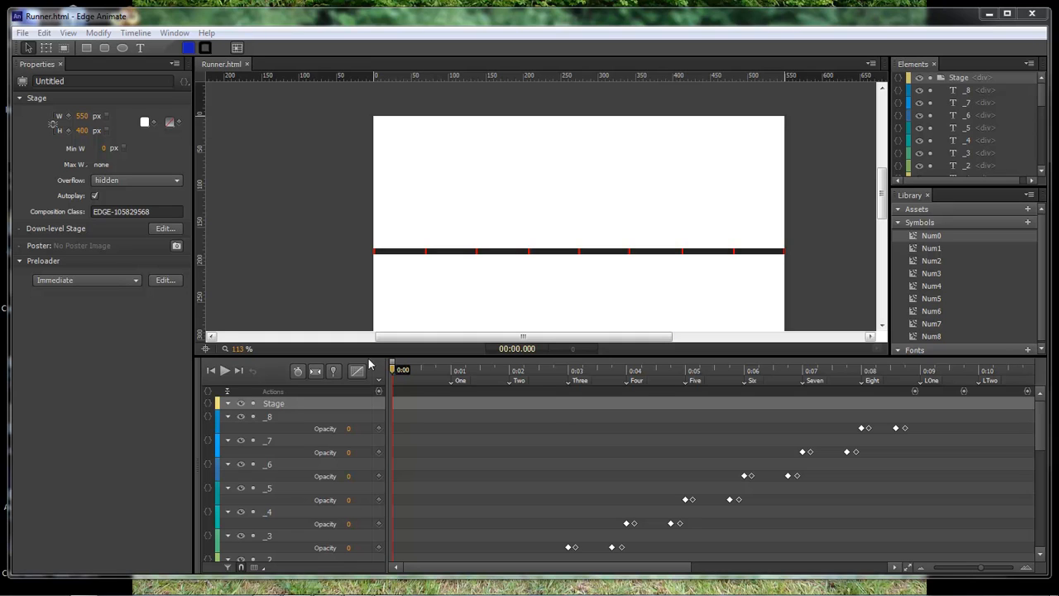
Step: Play the animation from the start to check the text fades, and return the playhead to 0:00
{"action": "left_click_drag", "start_coordinate": [394, 369], "coordinate": [276, 348]}
{"action": "left_click", "coordinate": [253, 267]}
{"action": "key", "text": "space"}
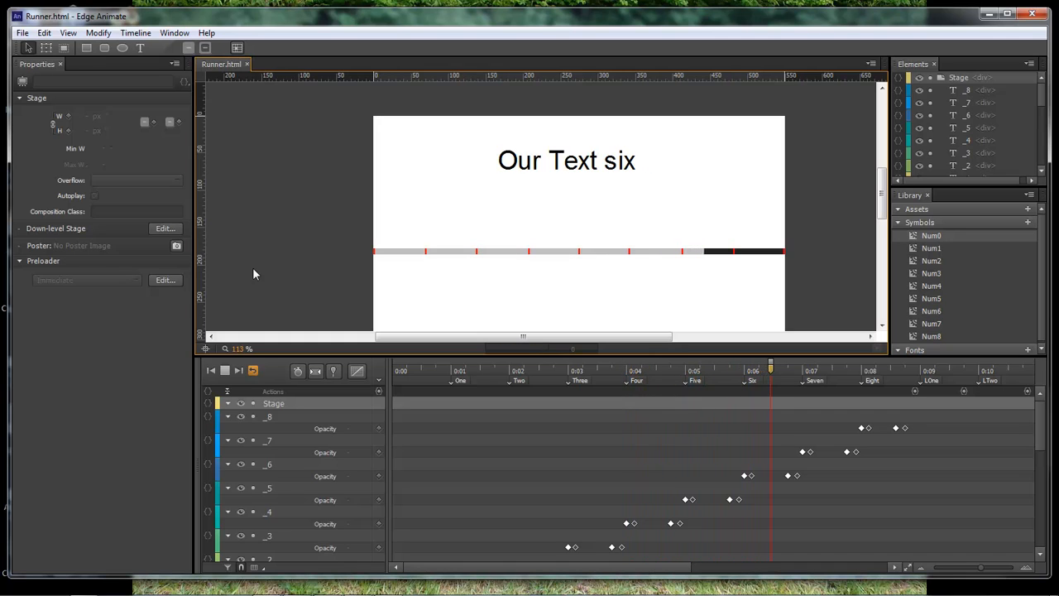
{"action": "left_click", "coordinate": [253, 268]}
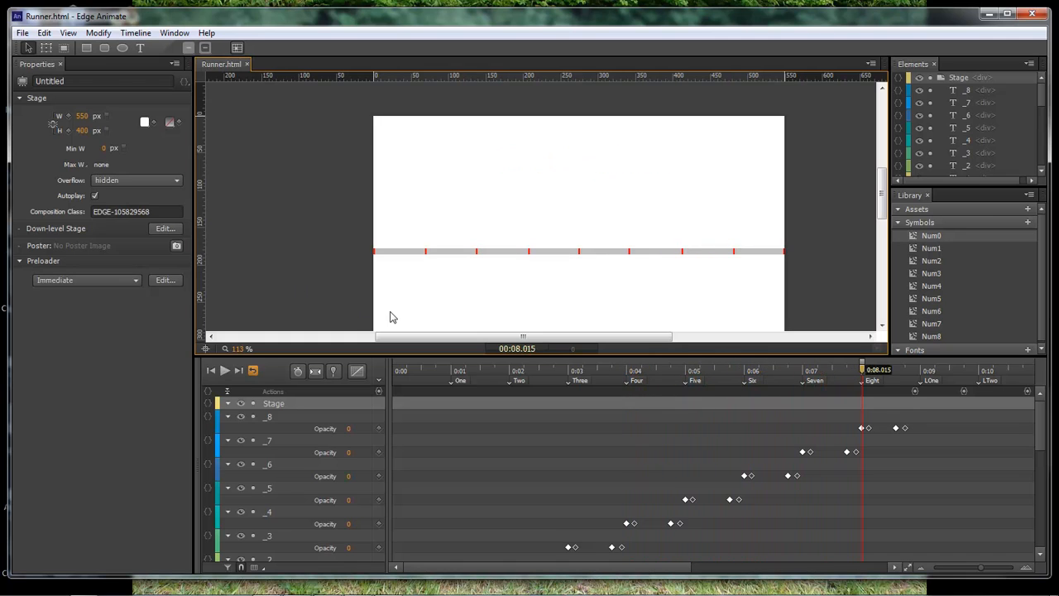
{"action": "left_click_drag", "start_coordinate": [862, 370], "coordinate": [248, 350]}
{"action": "left_click", "coordinate": [267, 239]}
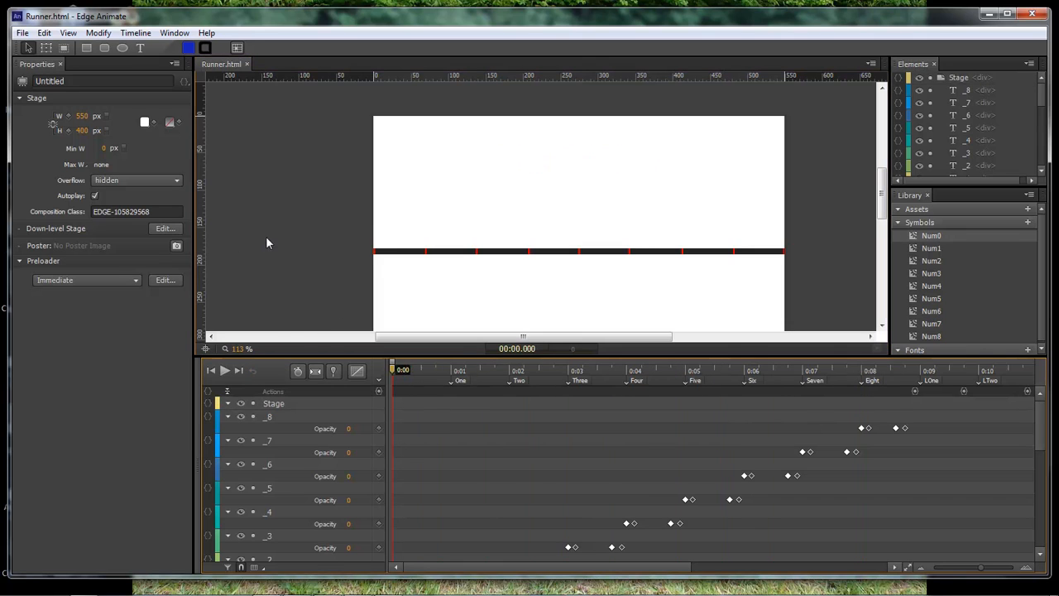
Step: Add a mouseover event to the Holder element, and enlarge its code window and place it below the stage's bar
{"action": "left_click_drag", "start_coordinate": [880, 182], "coordinate": [881, 185]}
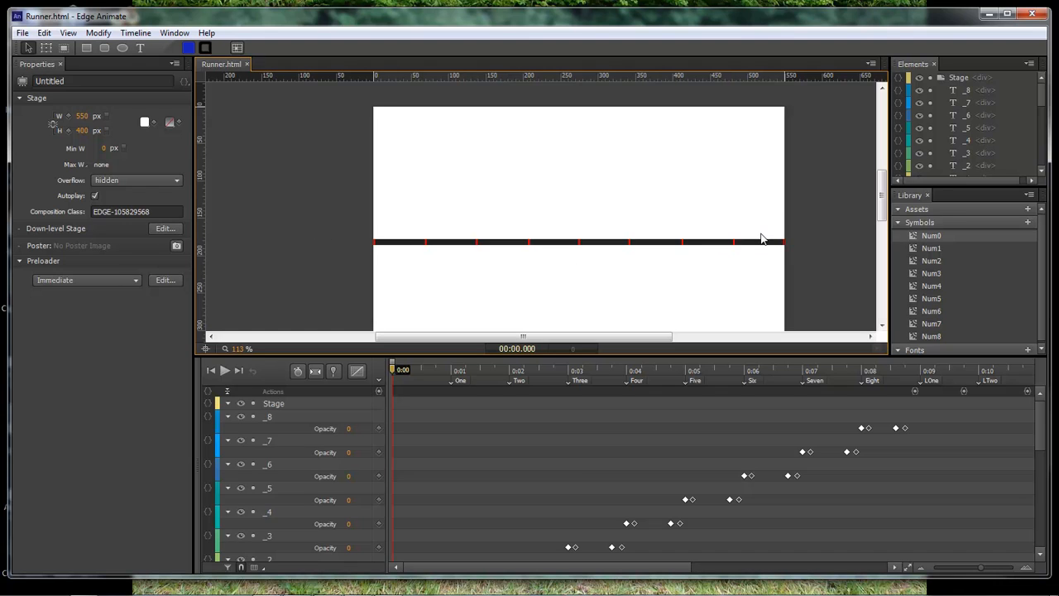
{"action": "mouse_move", "coordinate": [725, 595]}
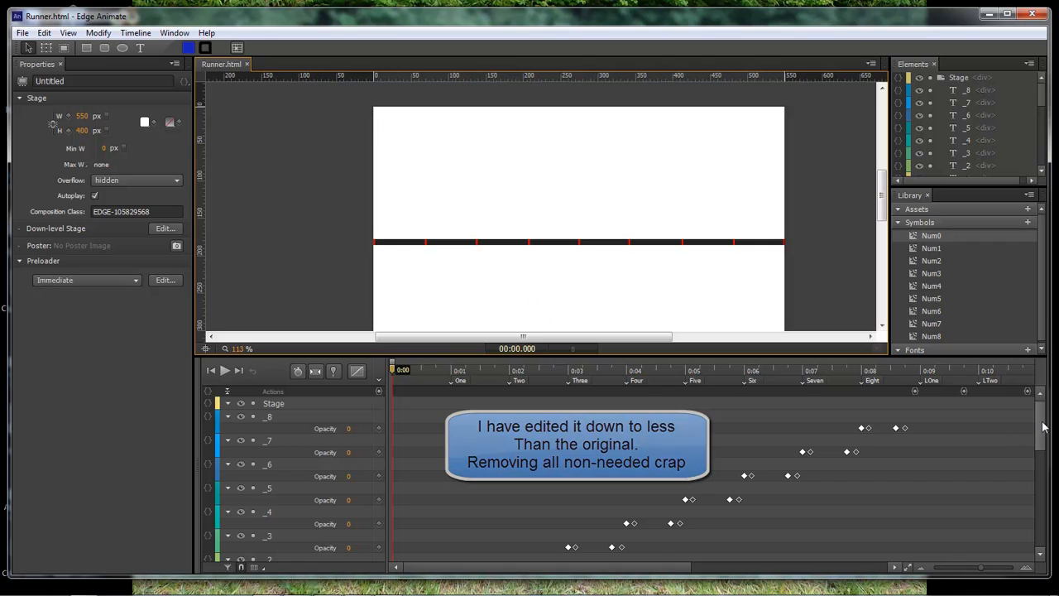
{"action": "left_click_drag", "start_coordinate": [1040, 425], "coordinate": [1041, 536]}
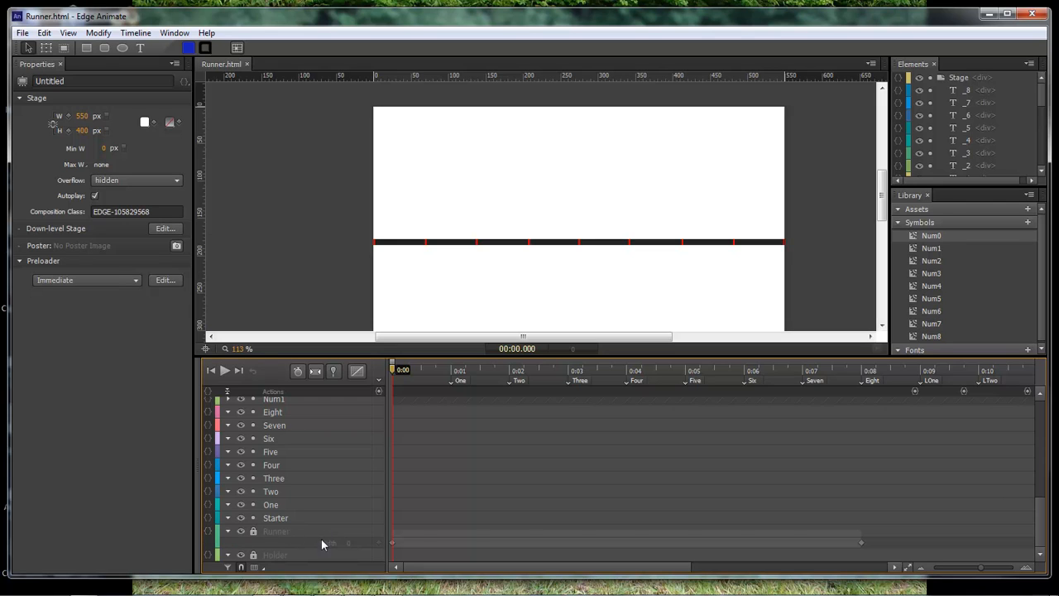
{"action": "left_click", "coordinate": [208, 555]}
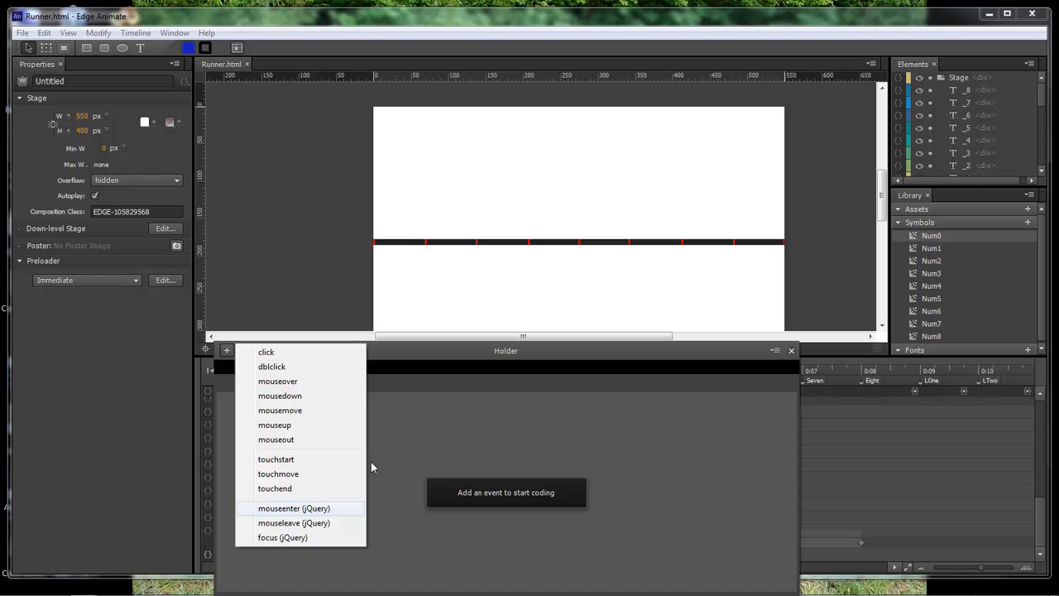
{"action": "left_click", "coordinate": [296, 381]}
{"action": "left_click_drag", "start_coordinate": [420, 351], "coordinate": [503, 172]}
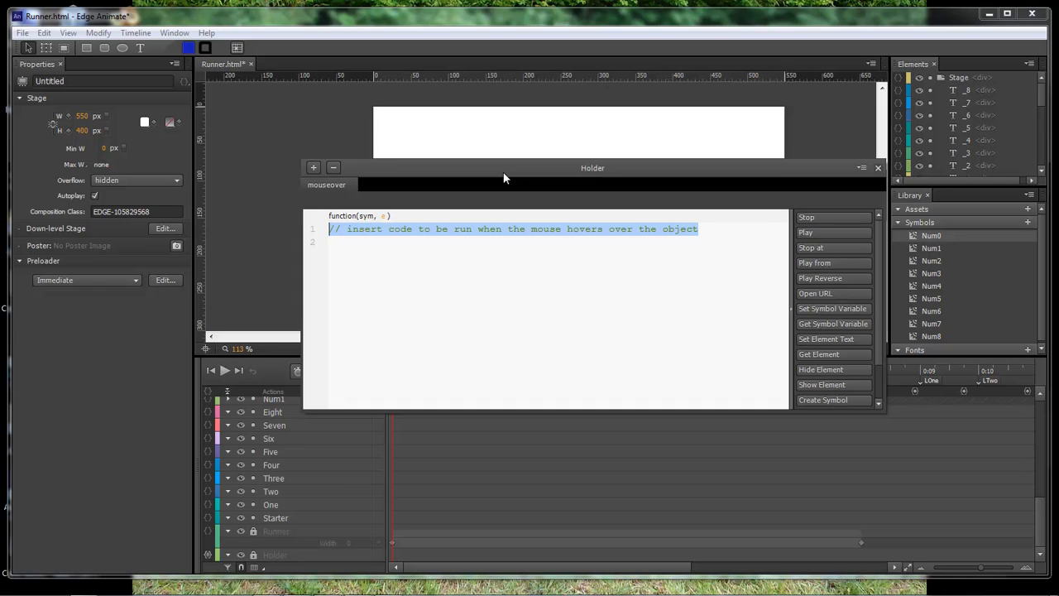
{"action": "left_click_drag", "start_coordinate": [504, 173], "coordinate": [519, 180]}
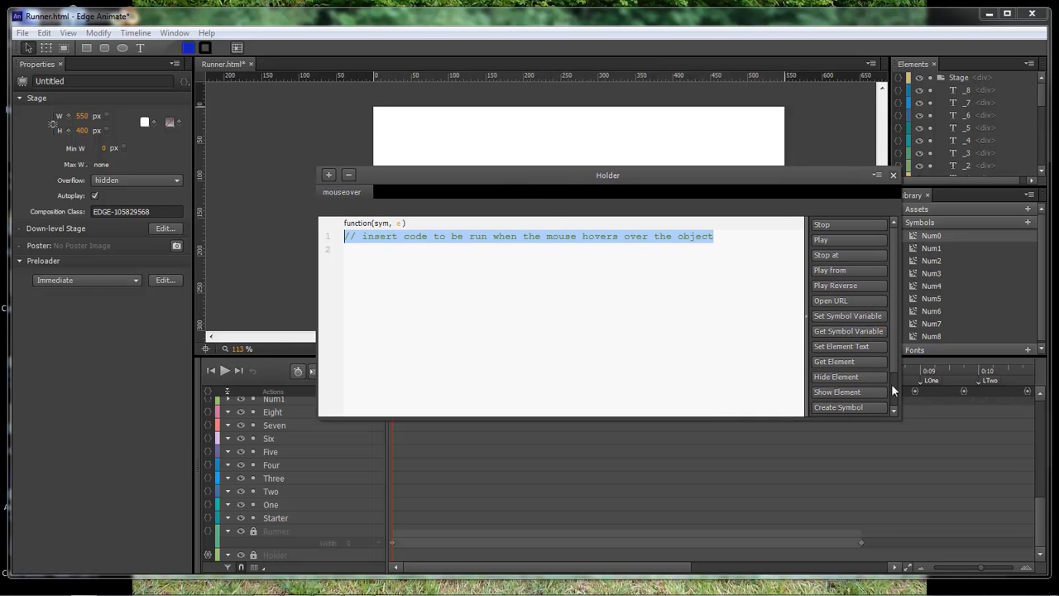
{"action": "left_click_drag", "start_coordinate": [884, 419], "coordinate": [887, 458]}
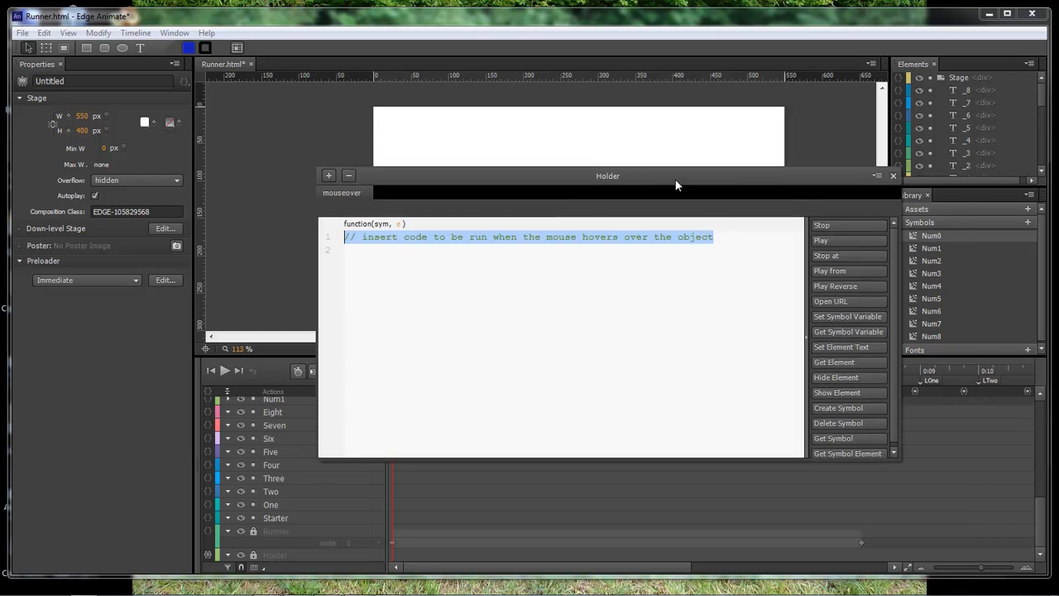
{"action": "left_click_drag", "start_coordinate": [676, 182], "coordinate": [715, 283]}
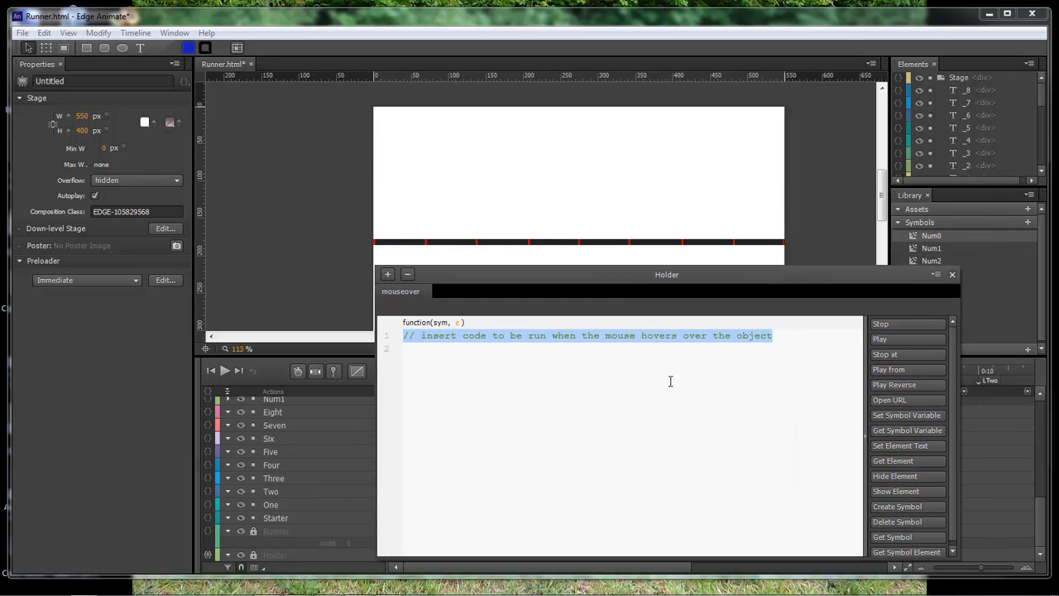
Step: Insert a Show Element snippet in the mouseover code, remove its comment lines, and target it at Num1
{"action": "left_click_drag", "start_coordinate": [1038, 528], "coordinate": [1038, 489]}
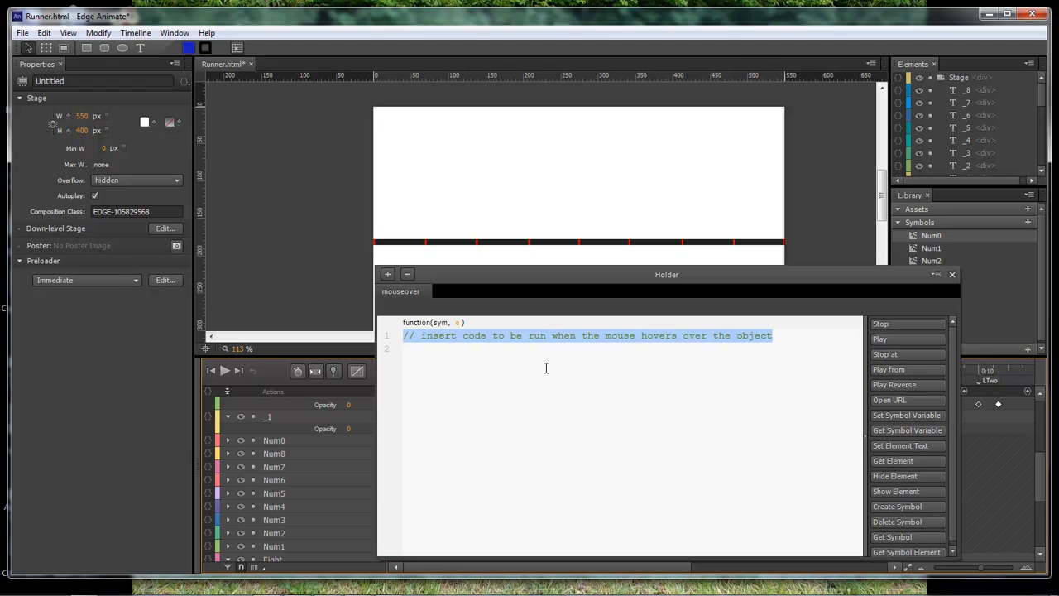
{"action": "left_click", "coordinate": [895, 491]}
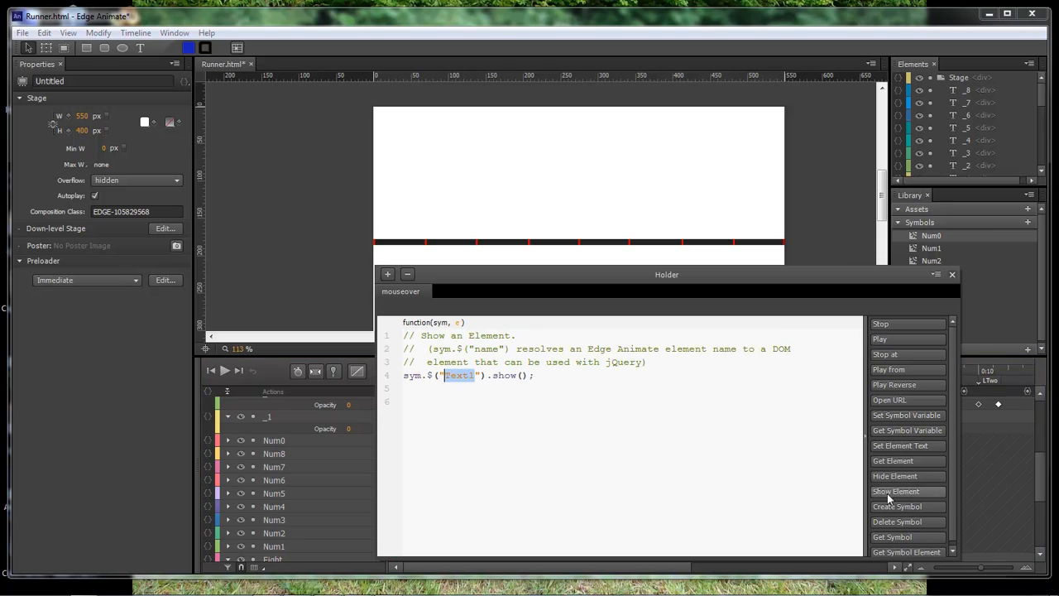
{"action": "left_click_drag", "start_coordinate": [682, 362], "coordinate": [237, 306]}
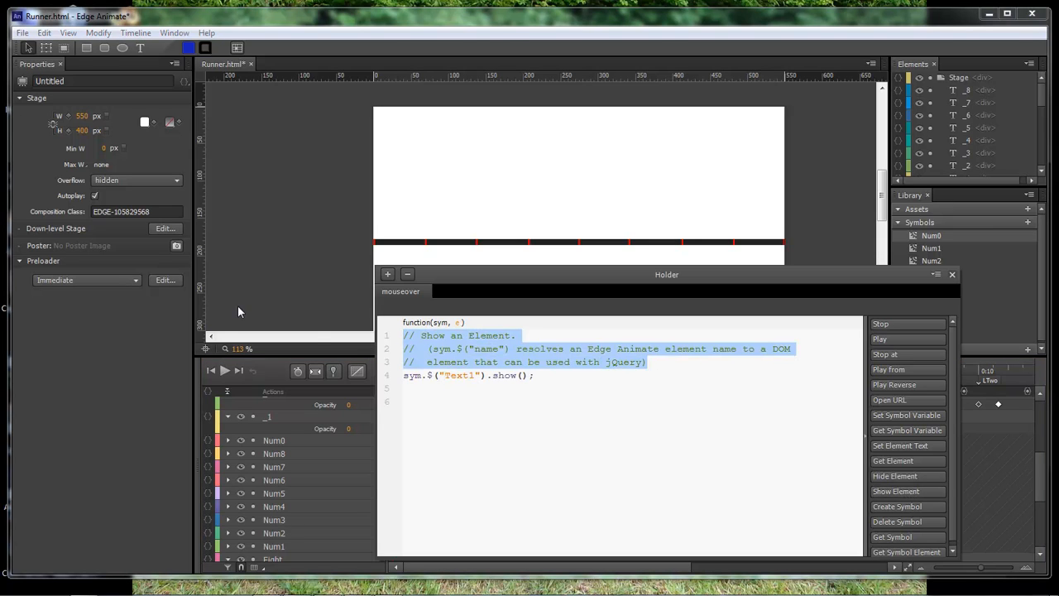
{"action": "key", "text": "BackSpace"}
{"action": "key", "text": "BackSpace"}
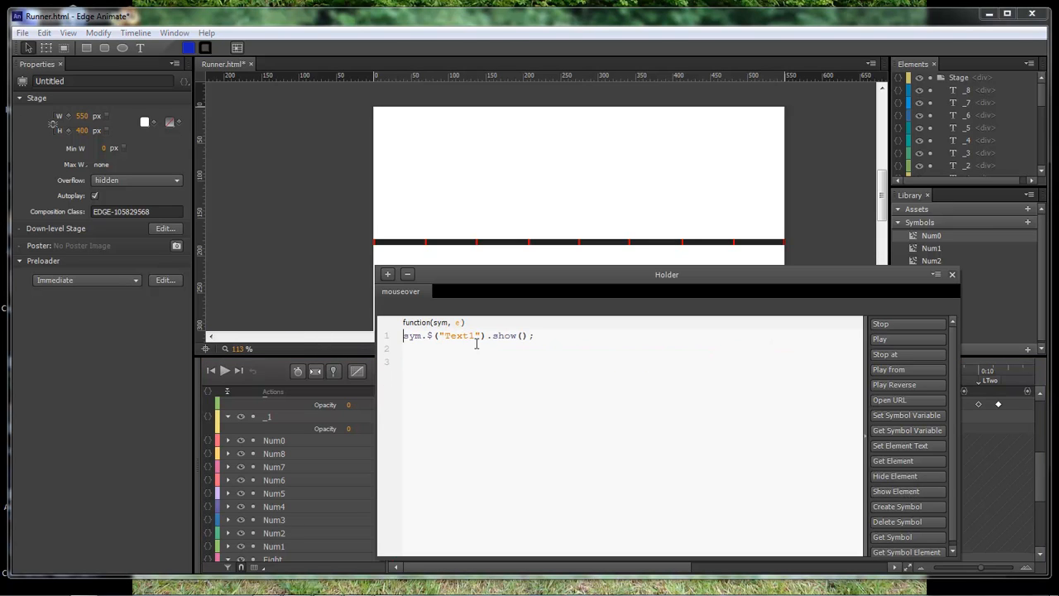
{"action": "left_click_drag", "start_coordinate": [466, 335], "coordinate": [450, 336]}
{"action": "type", "text": "Num"}
Step: Duplicate the sym.$("Num1").show(); line so the mouseover code holds eight copies of it
{"action": "triple_click", "coordinate": [535, 335]}
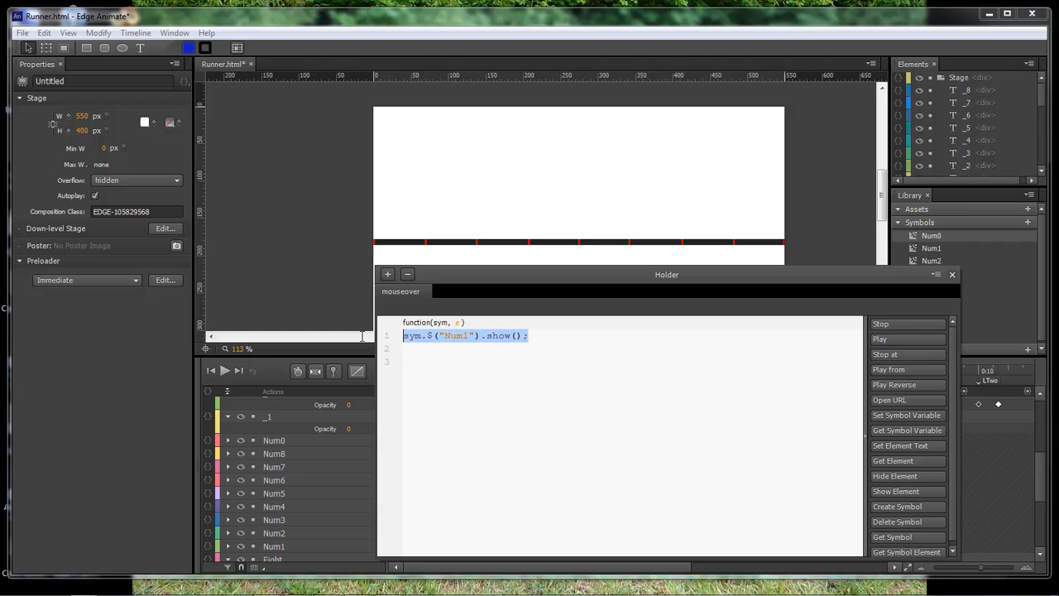
{"action": "left_click", "coordinate": [543, 336]}
{"action": "key", "text": "ctrl+v"}
{"action": "key", "text": "ctrl+v"}
{"action": "key", "text": "ctrl+v"}
{"action": "key", "text": "ctrl+v"}
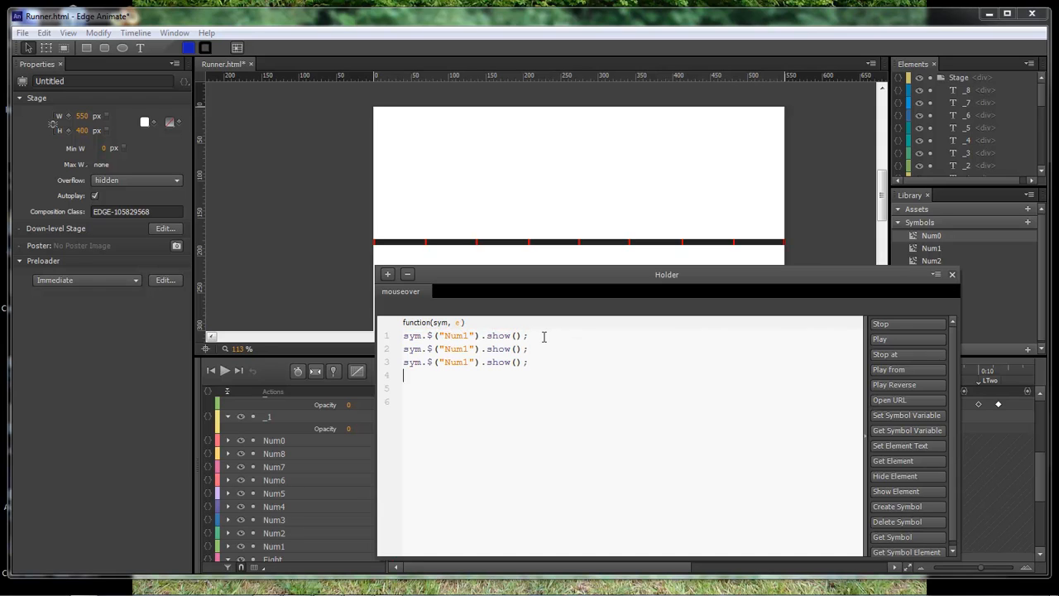
{"action": "key", "text": "ctrl+v"}
{"action": "key", "text": "ctrl+v"}
{"action": "key", "text": "ctrl+v"}
{"action": "key", "text": "ctrl+v"}
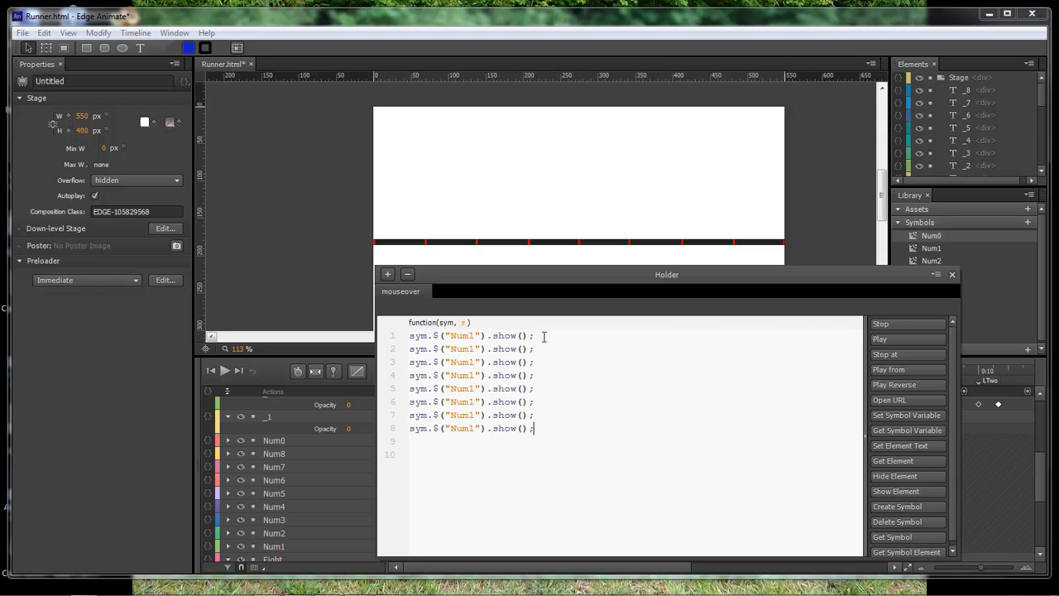
Step: Renumber the targets of the show() lines in Holder's mouseover code so they run from Num0 to Num8
{"action": "left_click", "coordinate": [473, 336]}
{"action": "type", "text": "0"}
{"action": "left_click_drag", "start_coordinate": [474, 361], "coordinate": [471, 389]}
{"action": "type", "text": "4"}
{"action": "type", "text": "6"}
{"action": "left_click_drag", "start_coordinate": [476, 429], "coordinate": [471, 429]}
{"action": "type", "text": "7"}
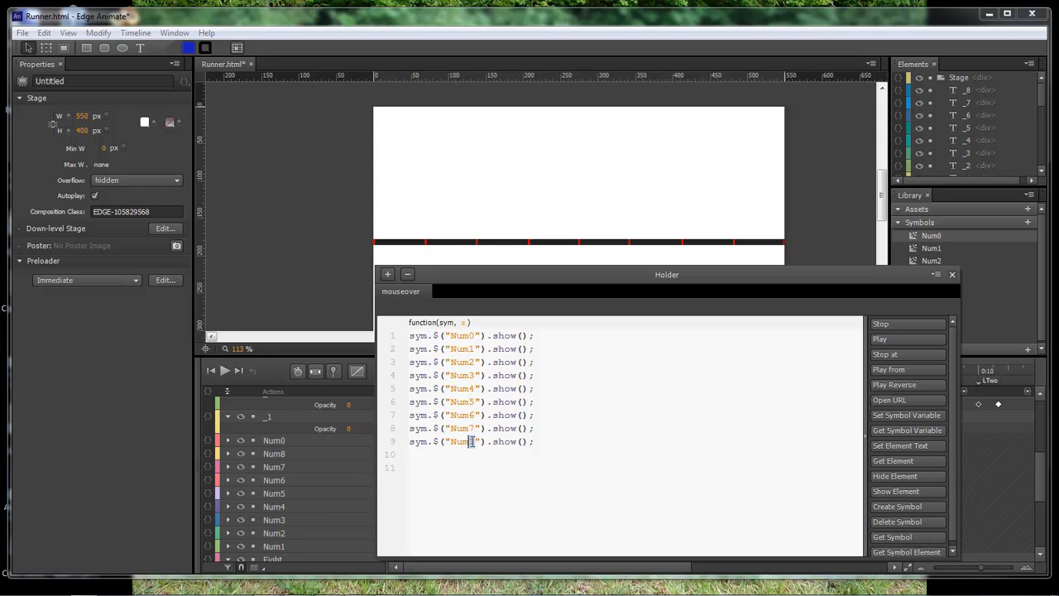
Step: Copy the nine show() lines, add a mouseout event to Holder, and paste them as its code
{"action": "left_click_drag", "start_coordinate": [536, 441], "coordinate": [332, 339]}
{"action": "key", "text": "ctrl+c"}
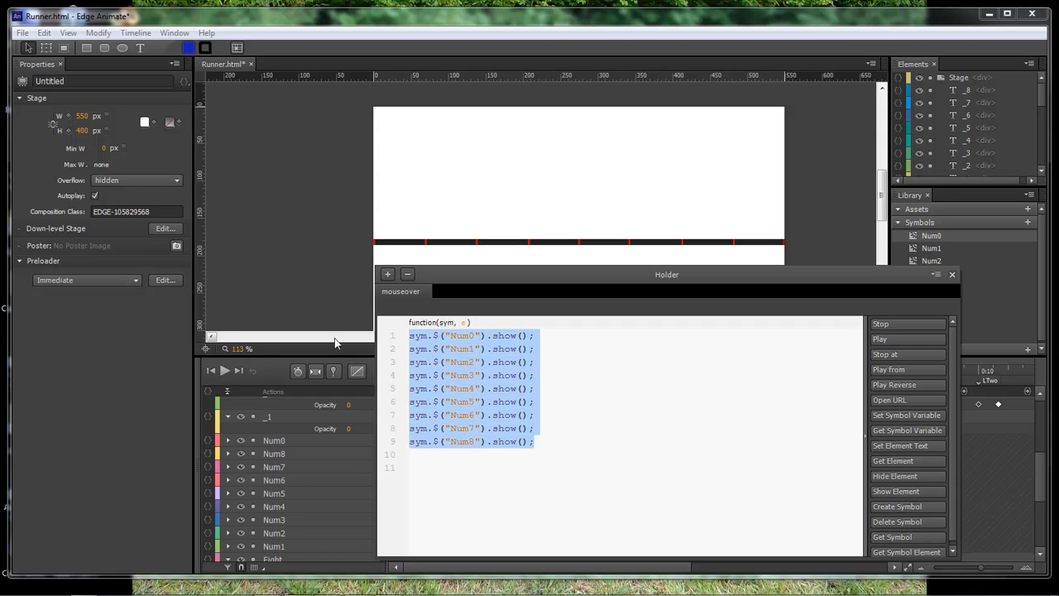
{"action": "left_click", "coordinate": [391, 278]}
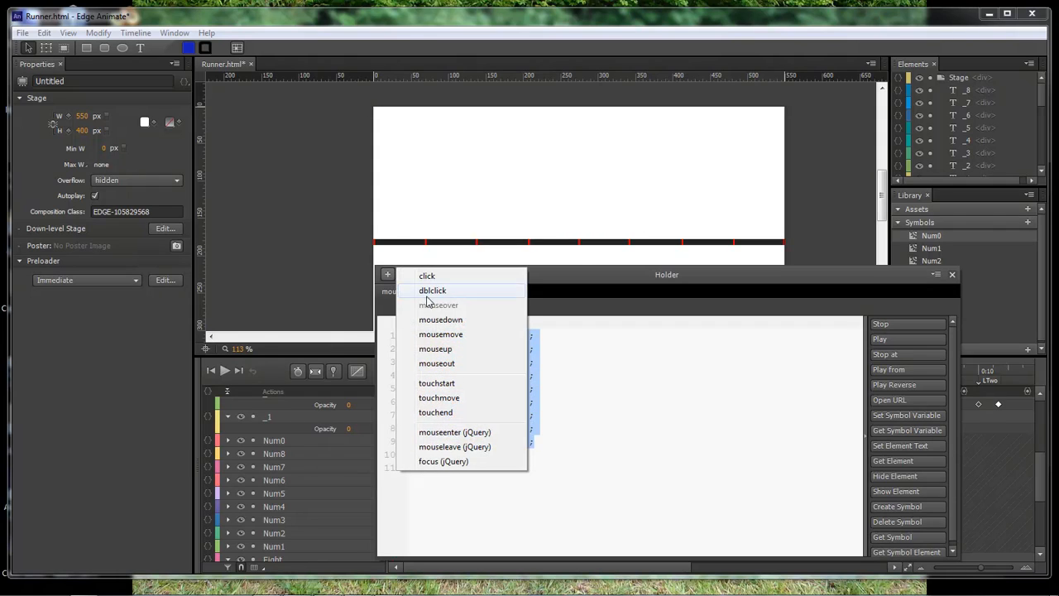
{"action": "left_click", "coordinate": [460, 367]}
{"action": "key", "text": "ctrl+v"}
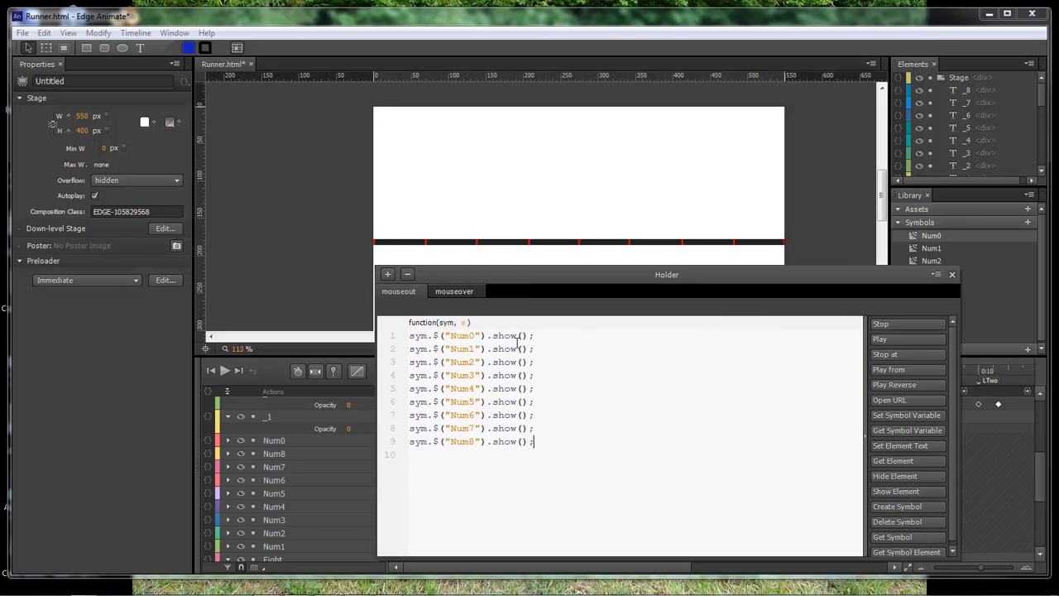
Step: Replace show with hide in all nine lines of Holder's mouseout code, copy the lines, and close the code window
{"action": "left_click_drag", "start_coordinate": [514, 336], "coordinate": [493, 337]}
{"action": "type", "text": "hide"}
{"action": "left_click_drag", "start_coordinate": [518, 336], "coordinate": [298, 257]}
{"action": "type", "text": "hide"}
{"action": "type", "text": "hide"}
{"action": "type", "text": "hide"}
{"action": "type", "text": "hide"}
{"action": "type", "text": "hide"}
{"action": "type", "text": "hide"}
{"action": "type", "text": "hide"}
{"action": "type", "text": "hide"}
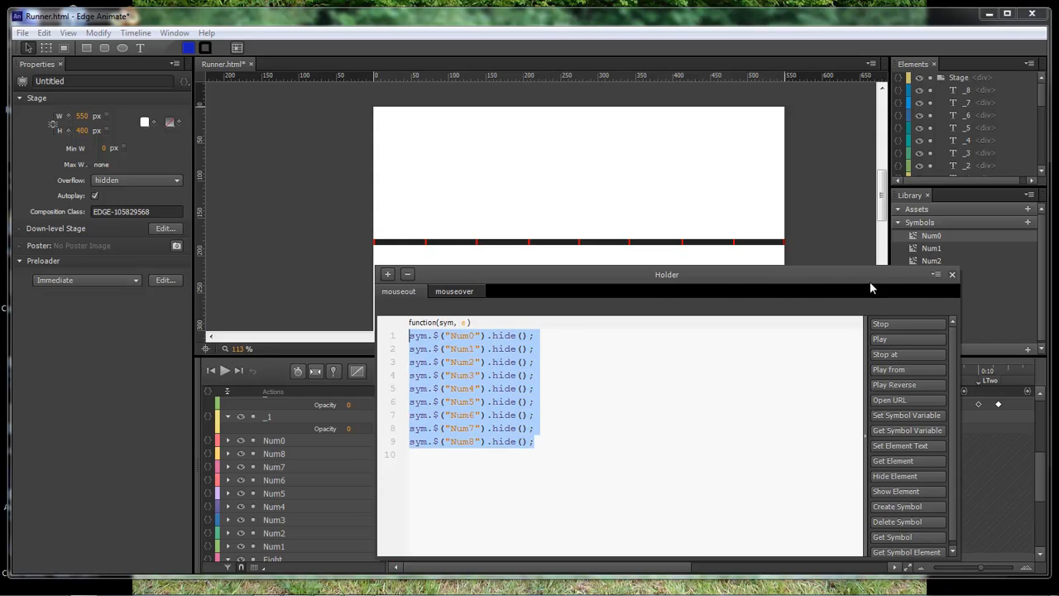
{"action": "left_click", "coordinate": [953, 276]}
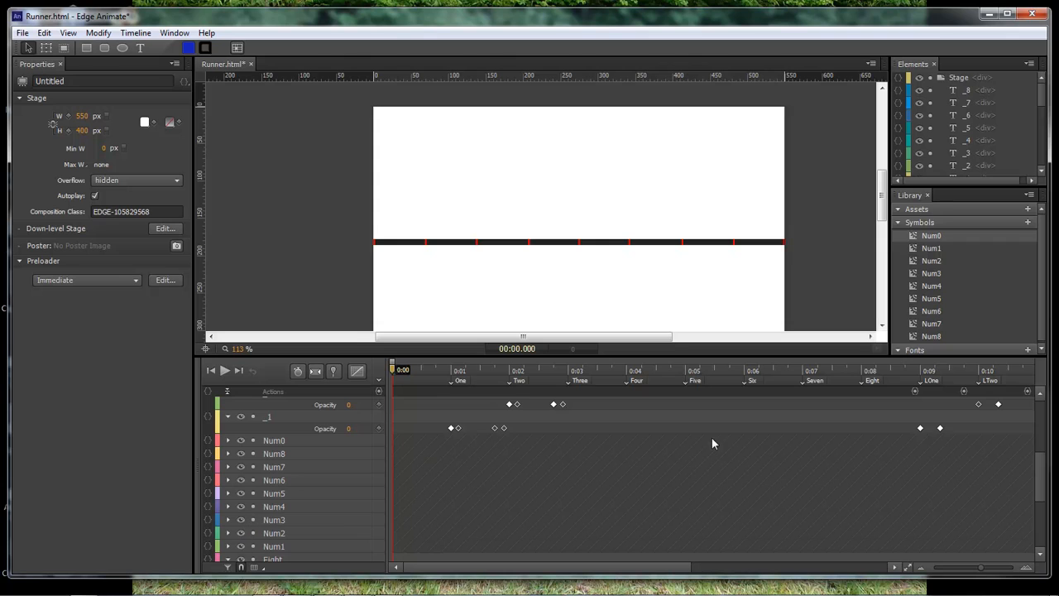
Step: Add a mouseout event to the Runner element containing the copied hide() lines for Num0 to Num8
{"action": "scroll", "coordinate": [981, 538], "scroll_direction": "down", "scroll_amount": 3}
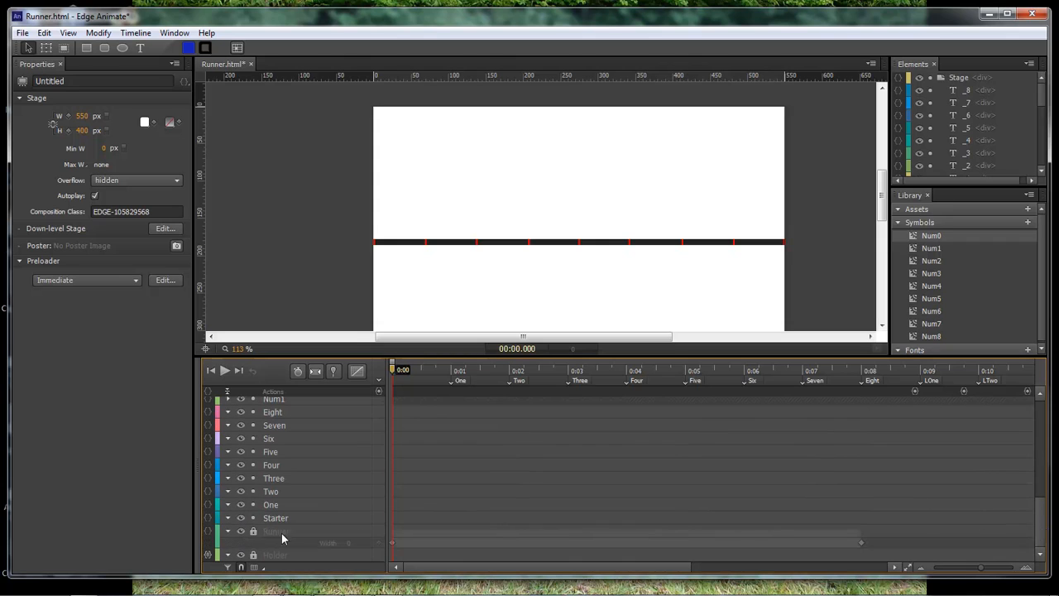
{"action": "left_click", "coordinate": [211, 533]}
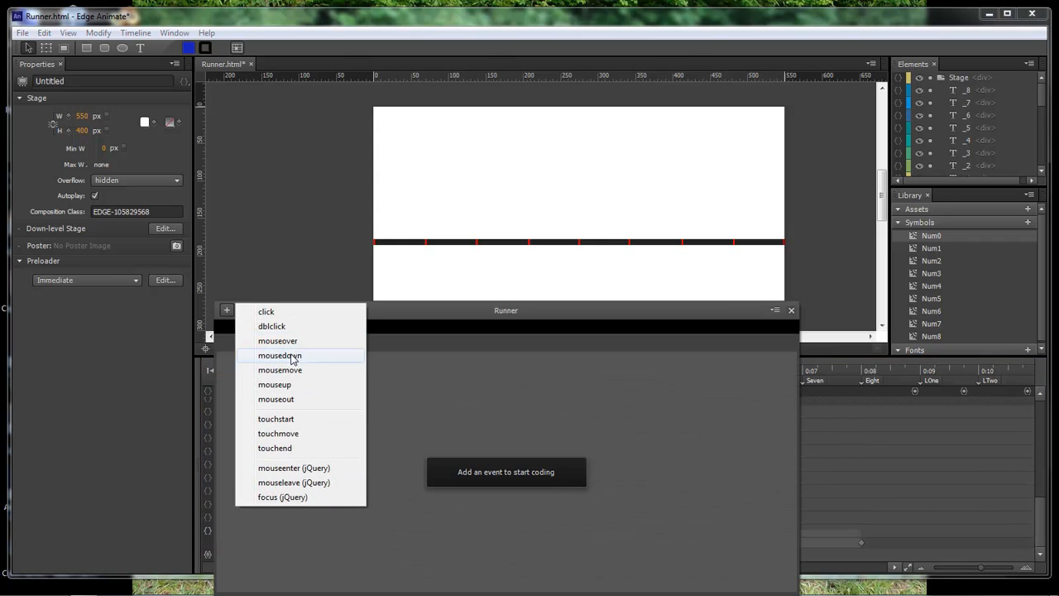
{"action": "left_click", "coordinate": [276, 399]}
{"action": "type", "text": "sym.$(\"Num0\").hide(); sym.$(\"Num1\").hide(); sym.$(\"Num2\").hide(); sym.$(\"Num3\").hide(); sym.$(\"Num4\").hide(); sym.$(\"Num5\").hide(); sym.$(\"Num6\").hide(); sym.$(\"Num7\").hide(); sym.$(\"Num8\").hide();"}
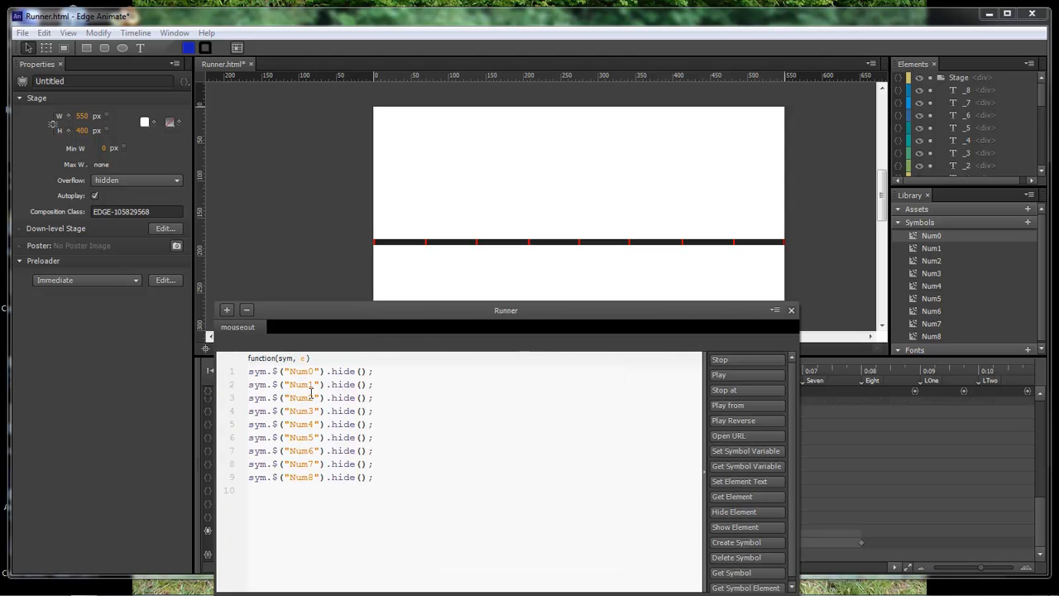
{"action": "left_click_drag", "start_coordinate": [452, 307], "coordinate": [643, 225]}
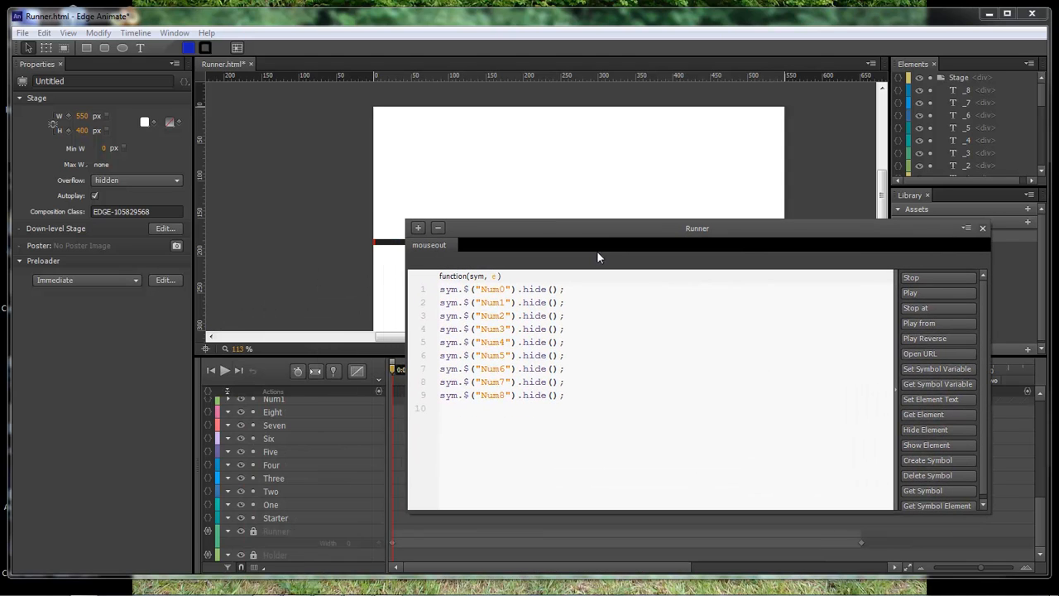
Step: Copy the show() lines from Holder's mouseover code into a new mouseover event on Runner, and close the code window
{"action": "left_click", "coordinate": [208, 554]}
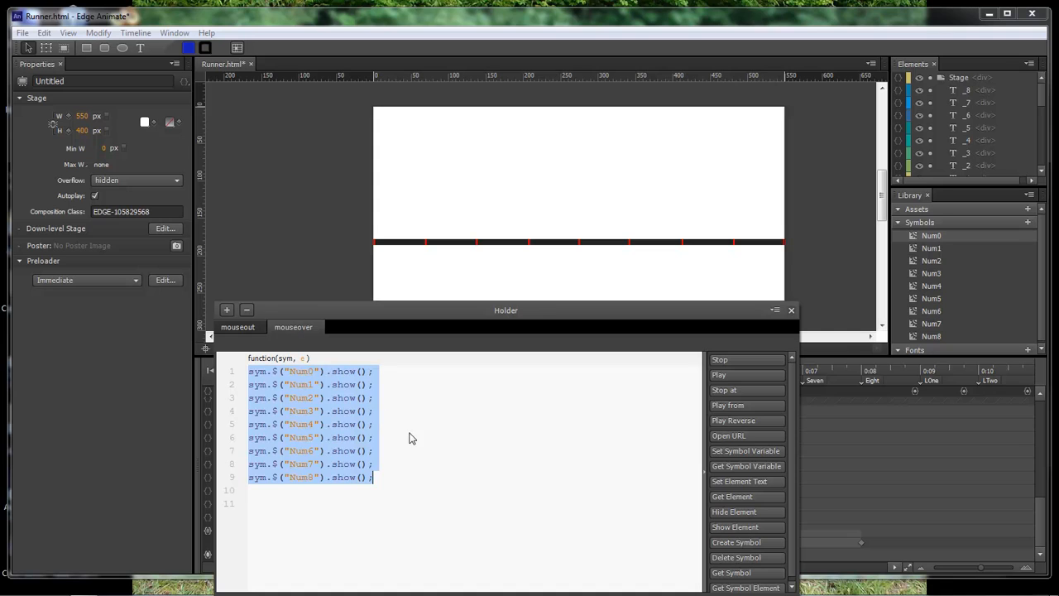
{"action": "left_click", "coordinate": [791, 310]}
{"action": "left_click", "coordinate": [208, 531]}
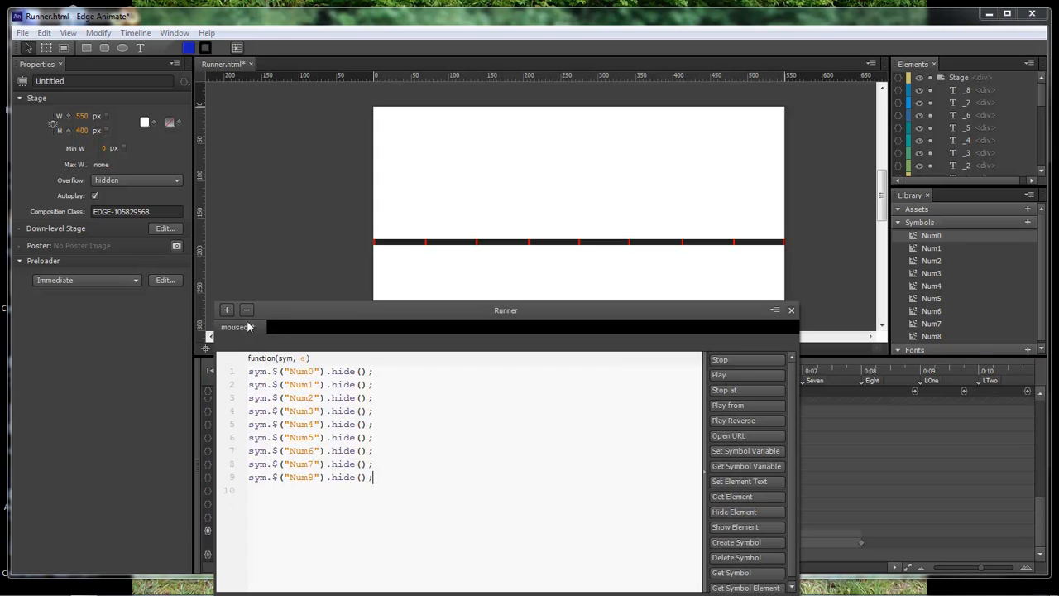
{"action": "left_click", "coordinate": [227, 312]}
{"action": "left_click", "coordinate": [296, 340]}
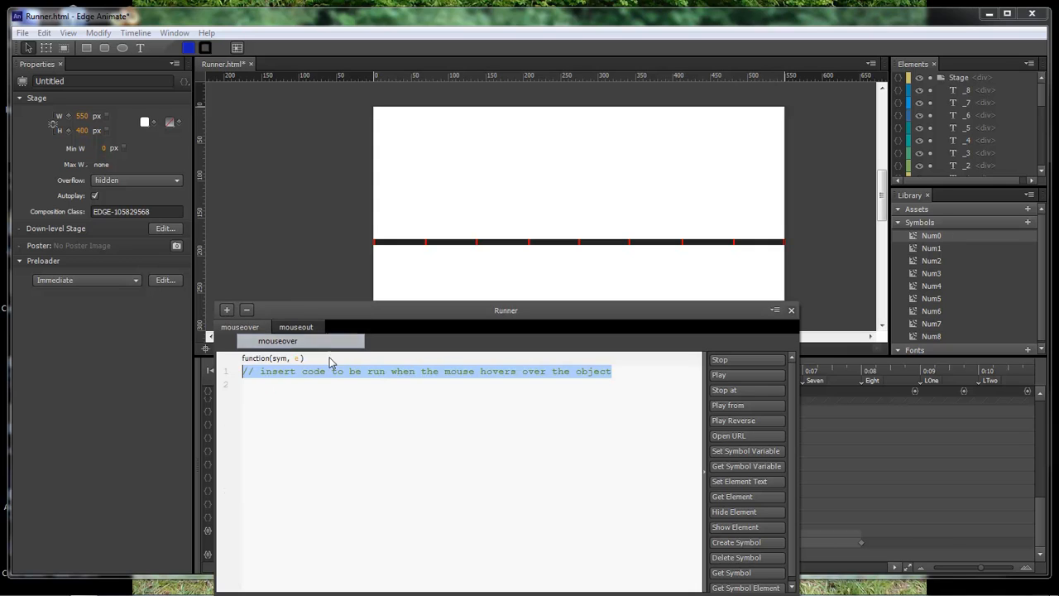
{"action": "key", "text": "ctrl+v"}
{"action": "left_click", "coordinate": [791, 311]}
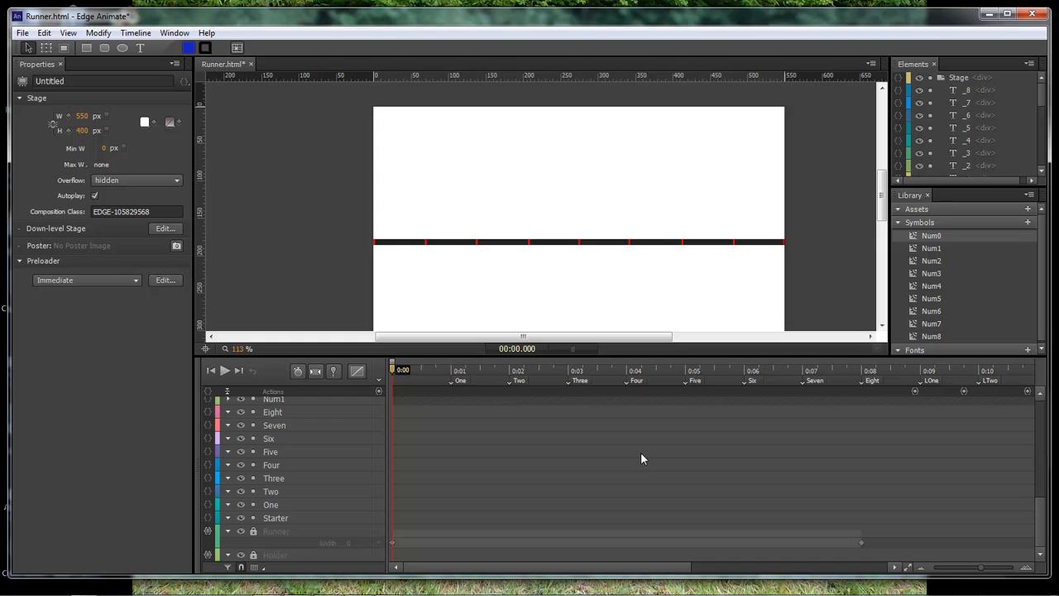
Step: Save the composition, preview it in the browser to test the mouseover on the bar, and minimize the browser
{"action": "key", "text": "ctrl+s"}
{"action": "key", "text": "ctrl+Return"}
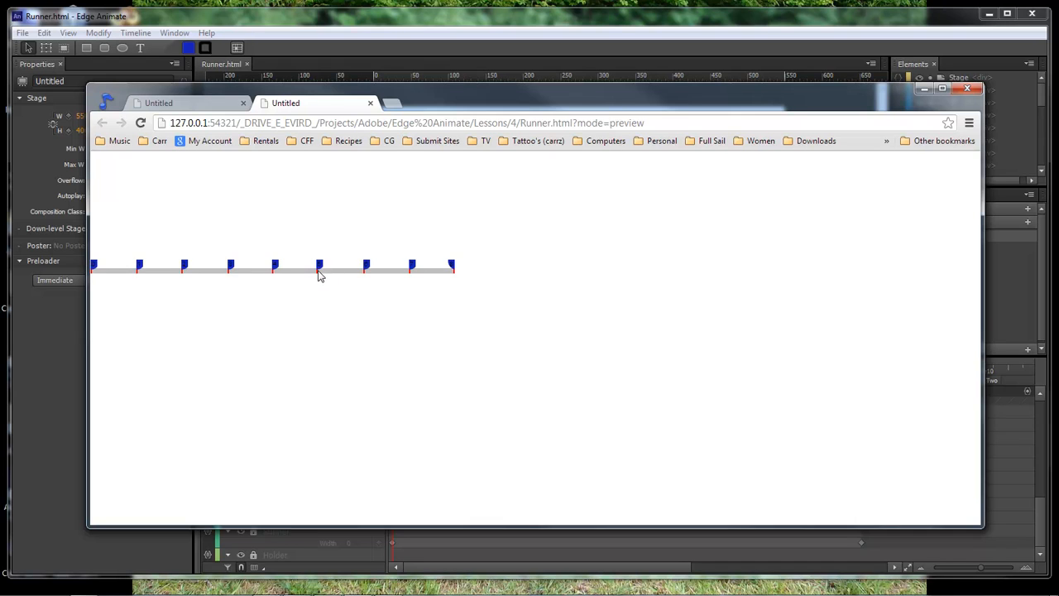
{"action": "left_click", "coordinate": [925, 91]}
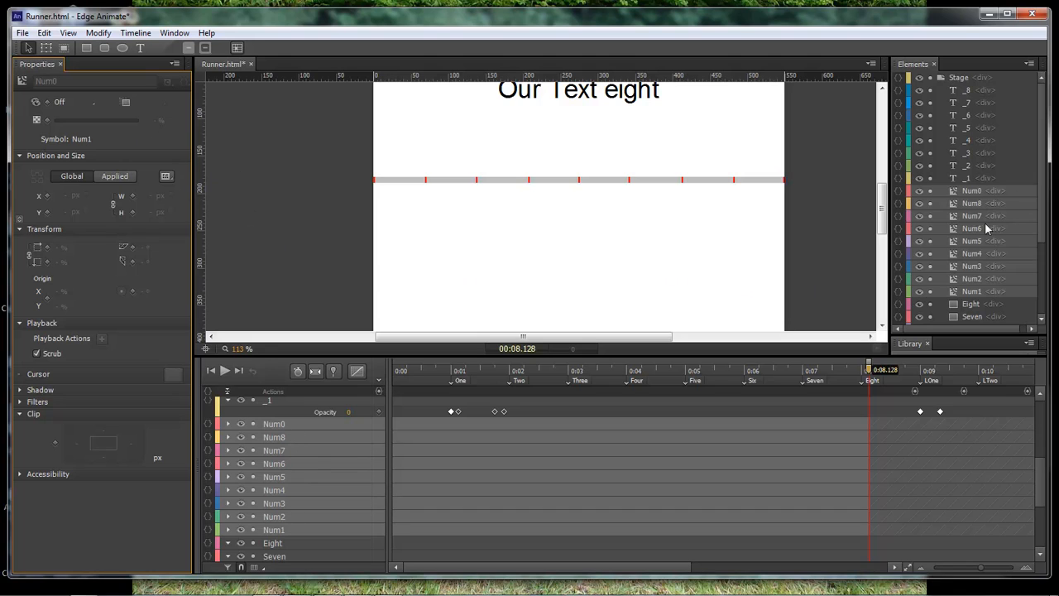
Step: Compare the Runner.html preview with the finished car-image example in the browser, closing the surplus preview pages, and return to Edge Animate
{"action": "left_click_drag", "start_coordinate": [1042, 206], "coordinate": [1044, 309]}
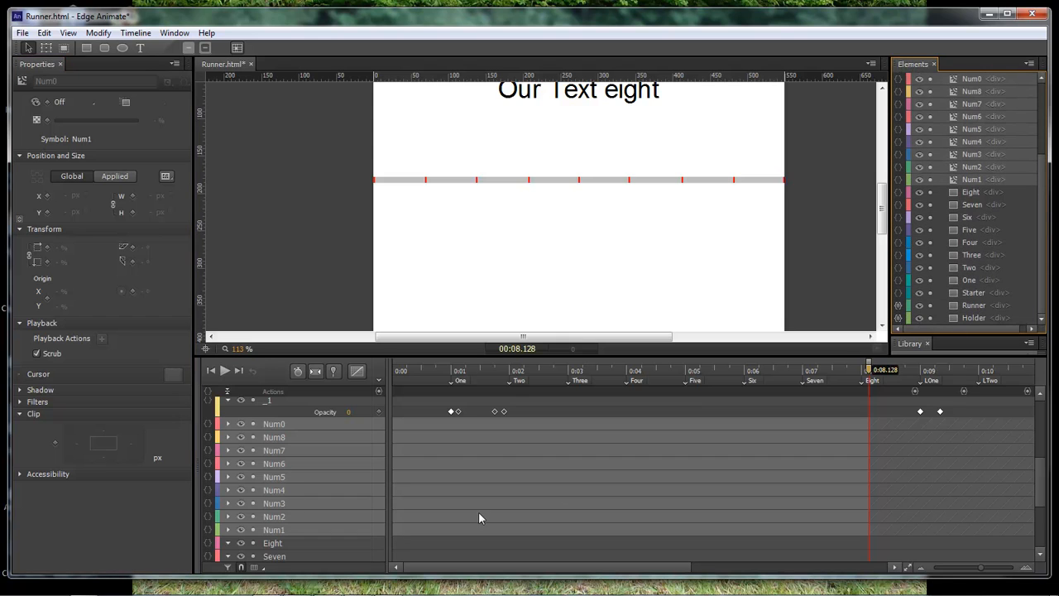
{"action": "left_click", "coordinate": [358, 579]}
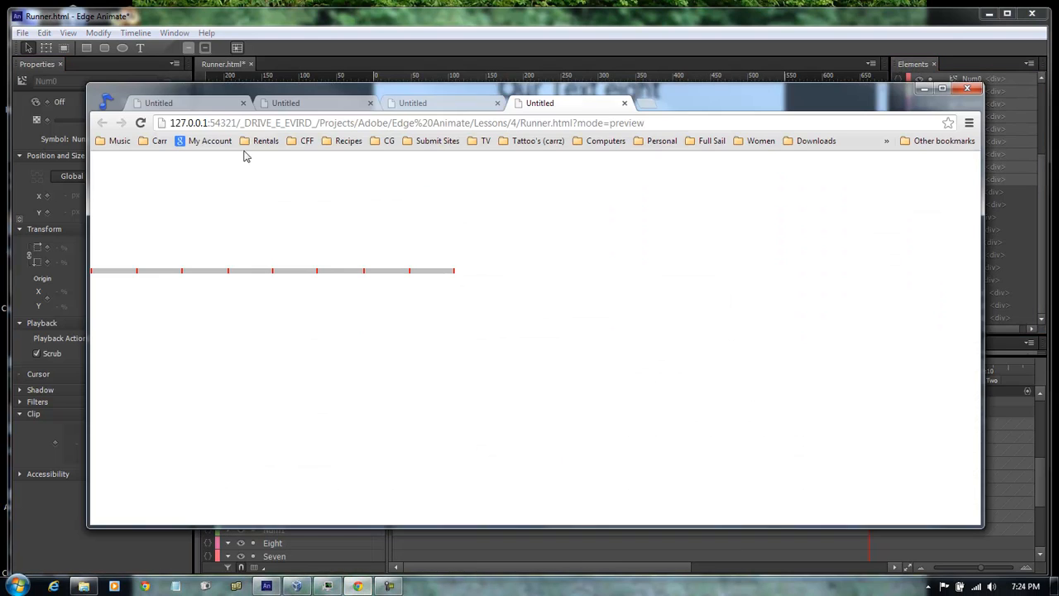
{"action": "left_click", "coordinate": [223, 106]}
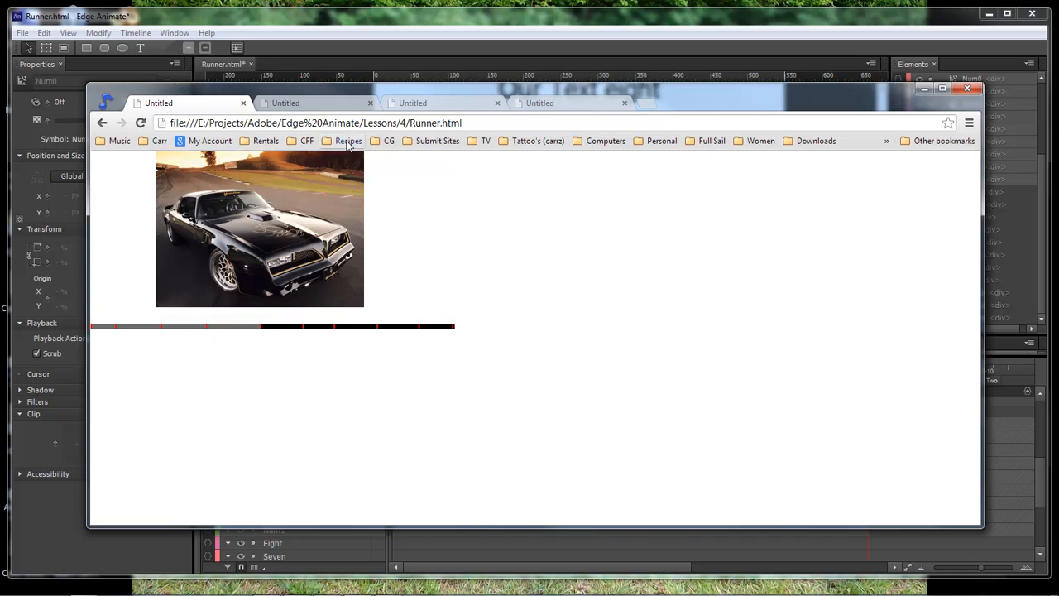
{"action": "left_click", "coordinate": [321, 105]}
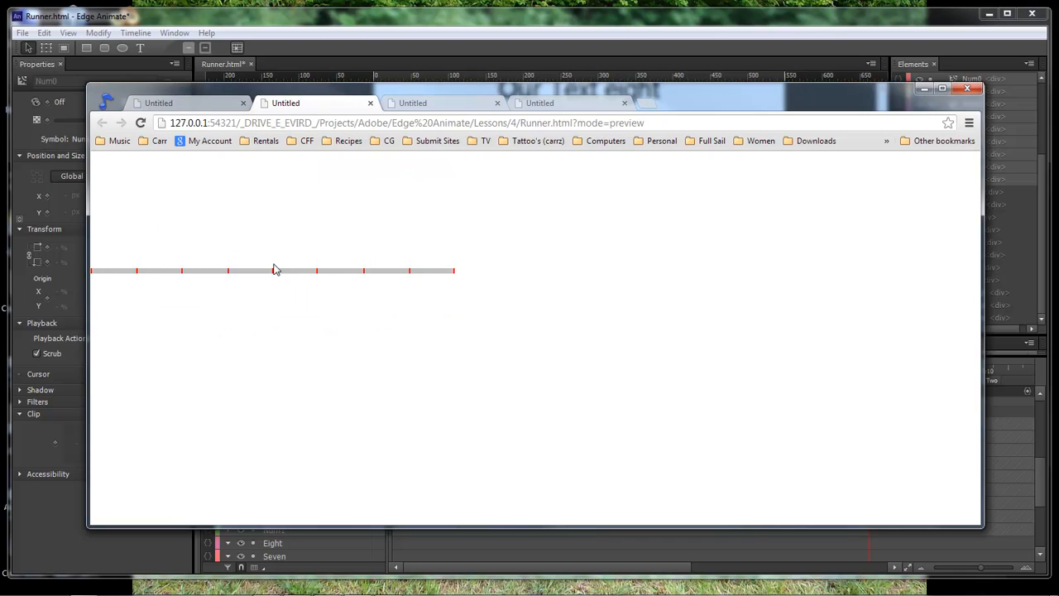
{"action": "left_click", "coordinate": [499, 104]}
{"action": "left_click", "coordinate": [499, 103]}
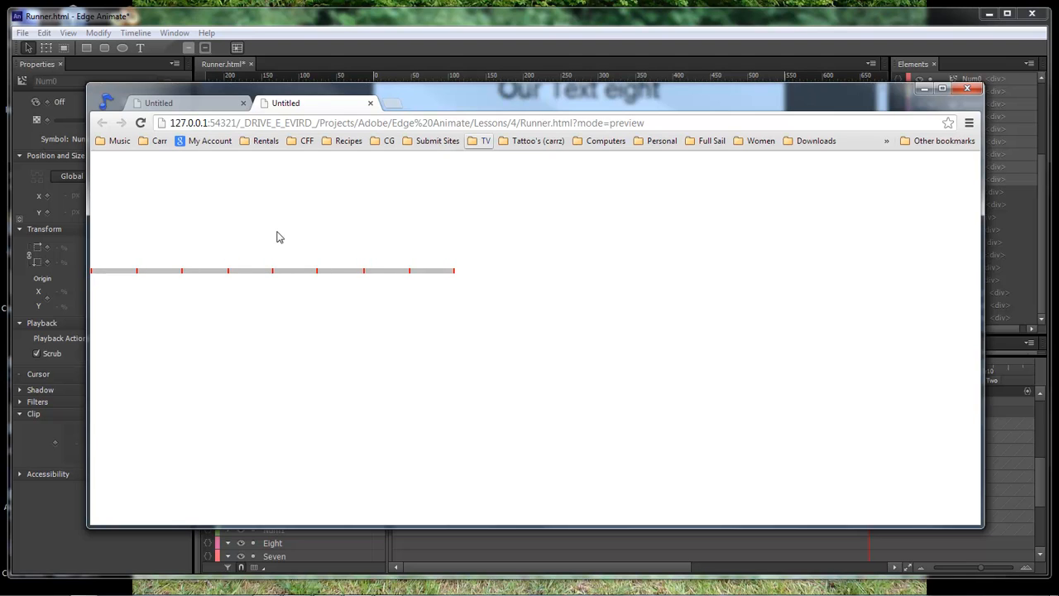
{"action": "left_click", "coordinate": [219, 106]}
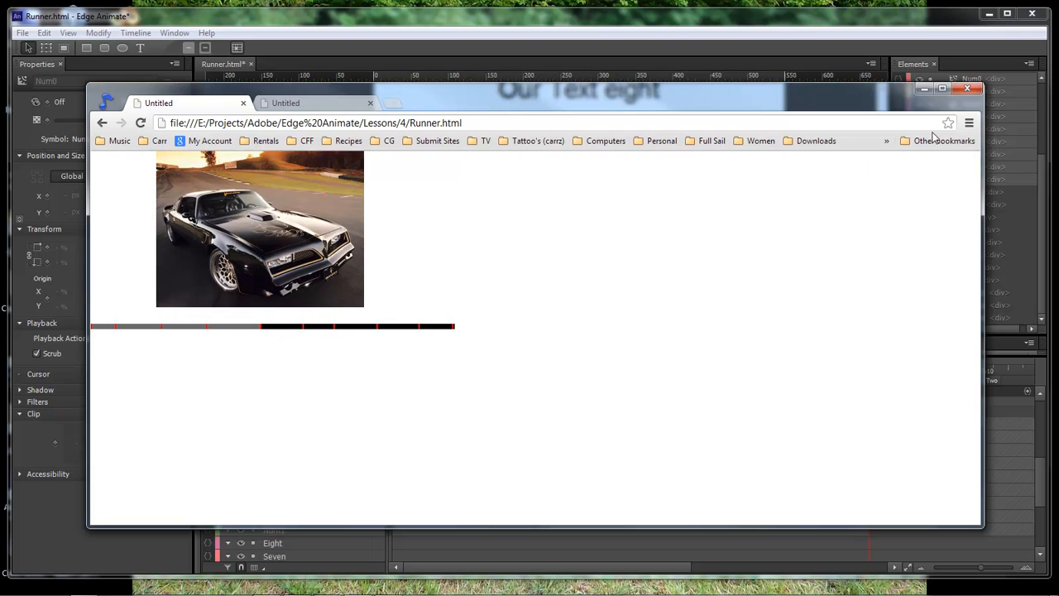
{"action": "left_click", "coordinate": [924, 89]}
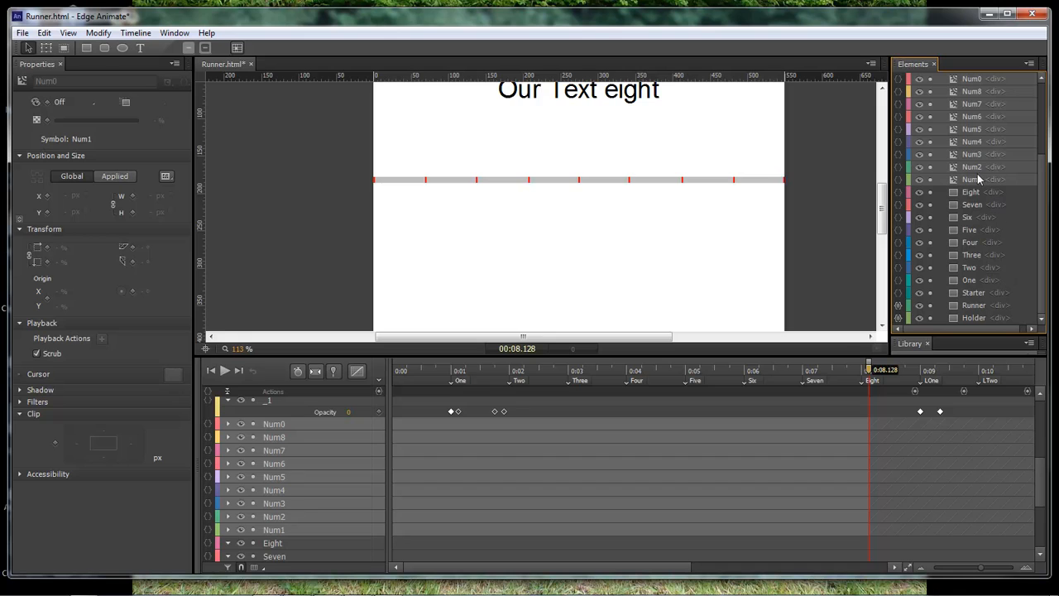
Step: Set the display of the selected Num0 to Num8 elements to On, and delete Num0's Display track from the timeline
{"action": "left_click", "coordinate": [57, 105]}
{"action": "left_click", "coordinate": [82, 139]}
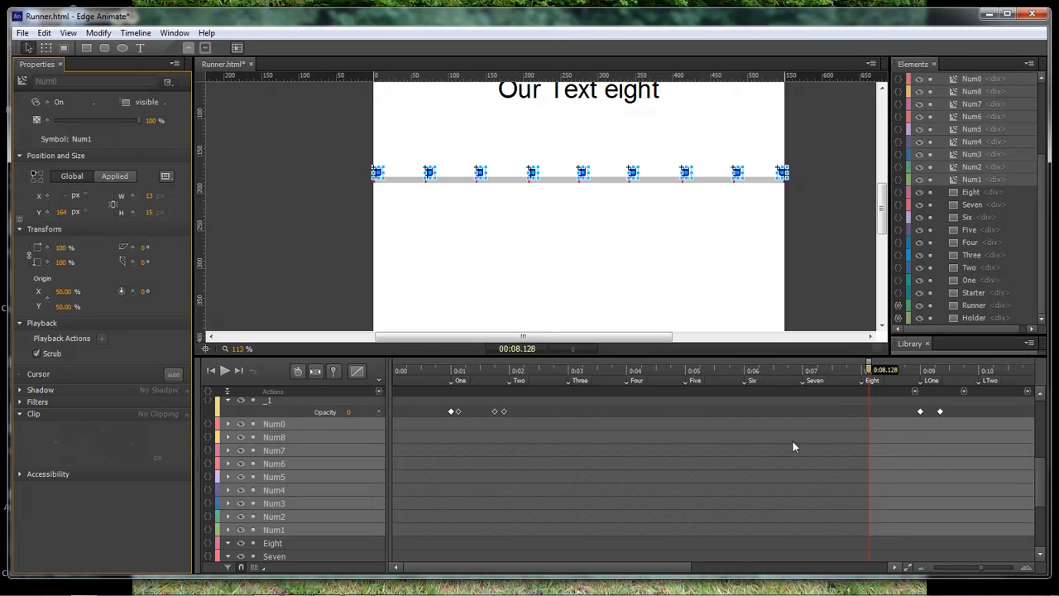
{"action": "left_click", "coordinate": [229, 423]}
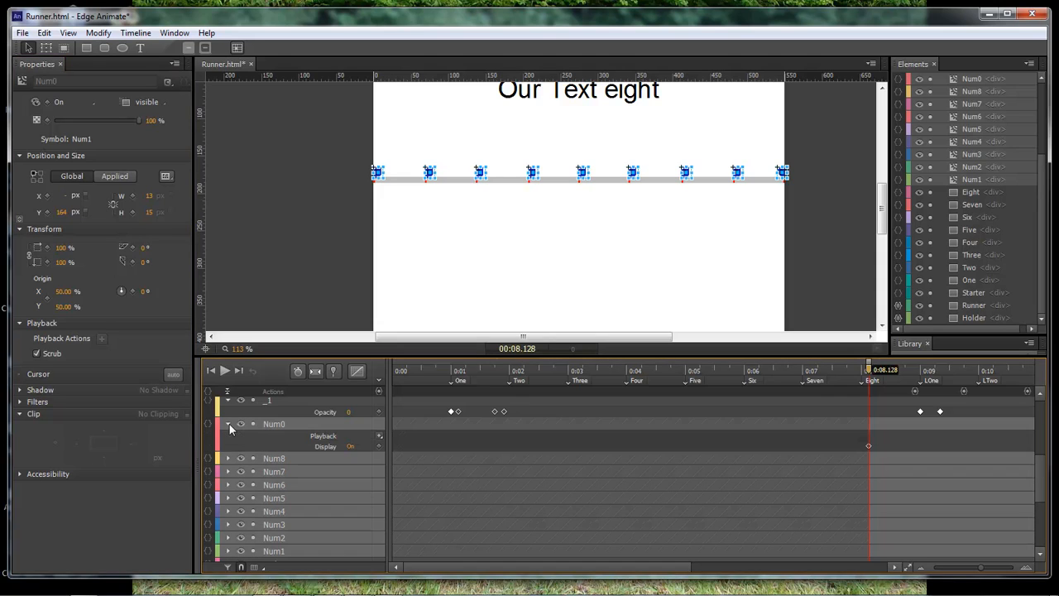
{"action": "left_click", "coordinate": [228, 424]}
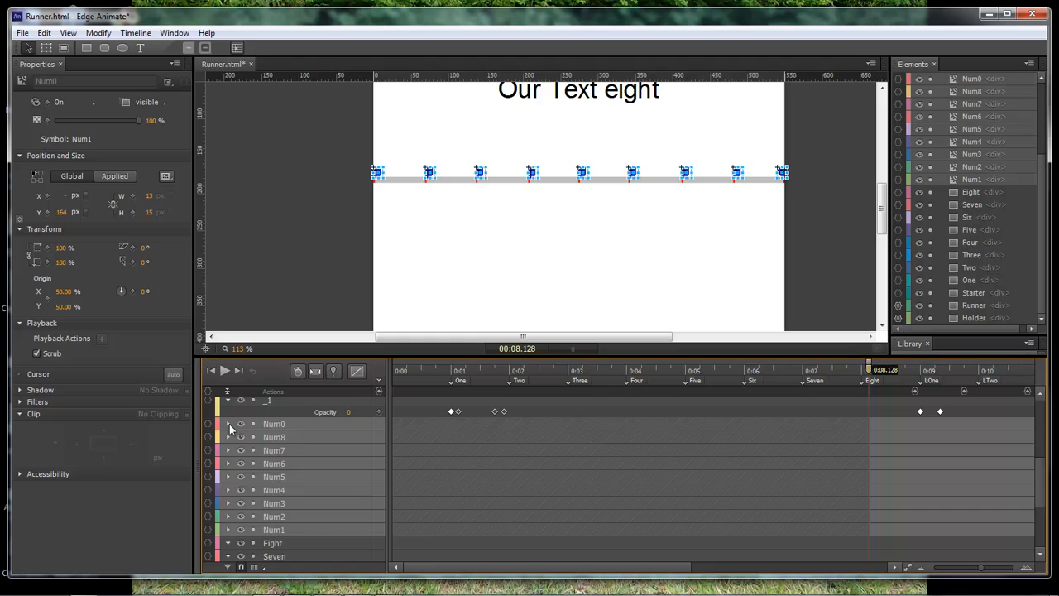
{"action": "left_click", "coordinate": [229, 424]}
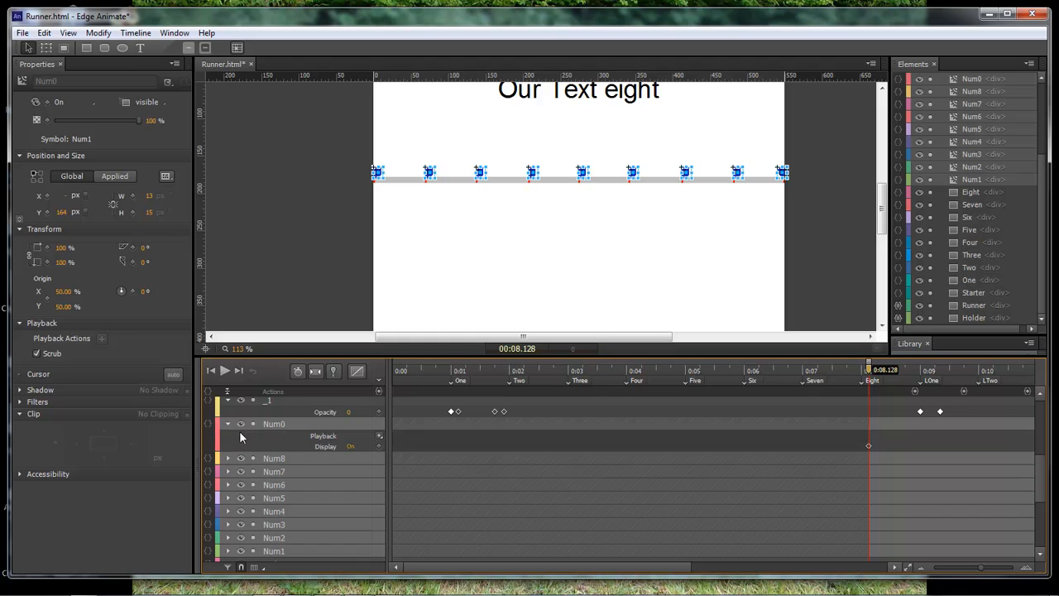
{"action": "left_click", "coordinate": [327, 447]}
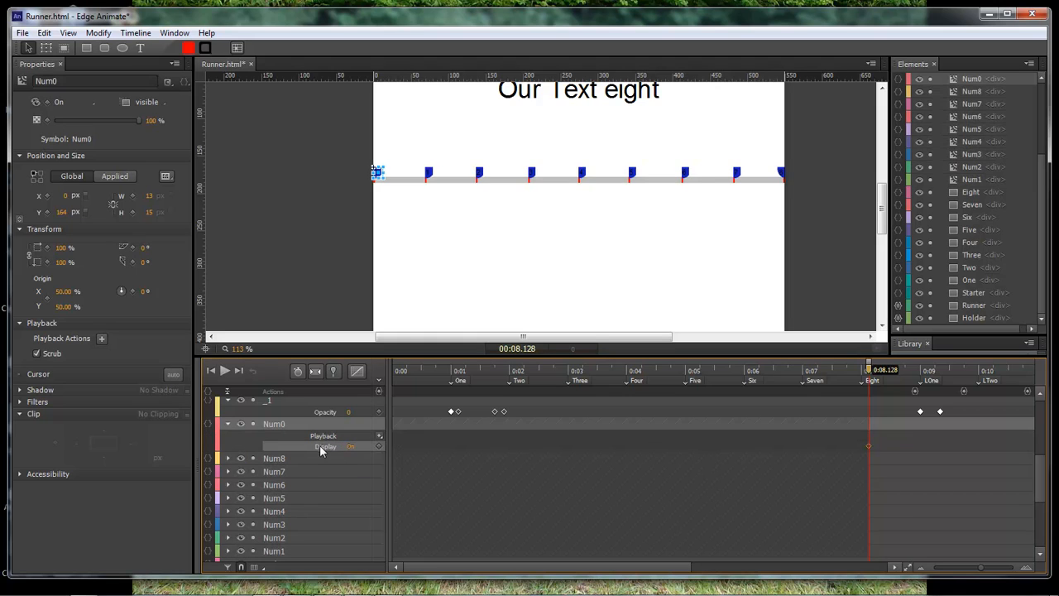
{"action": "key", "text": "Delete"}
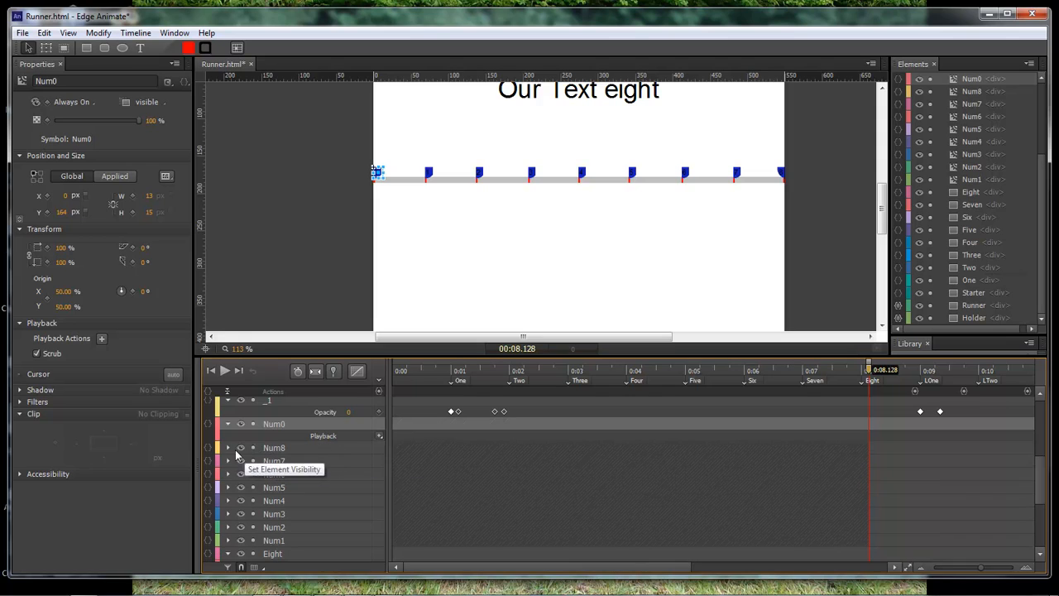
Step: Expand Num8, Num7 and Num6 in the timeline and delete the Display track from each of them
{"action": "left_click", "coordinate": [229, 448]}
{"action": "left_click", "coordinate": [334, 472]}
{"action": "key", "text": "Delete"}
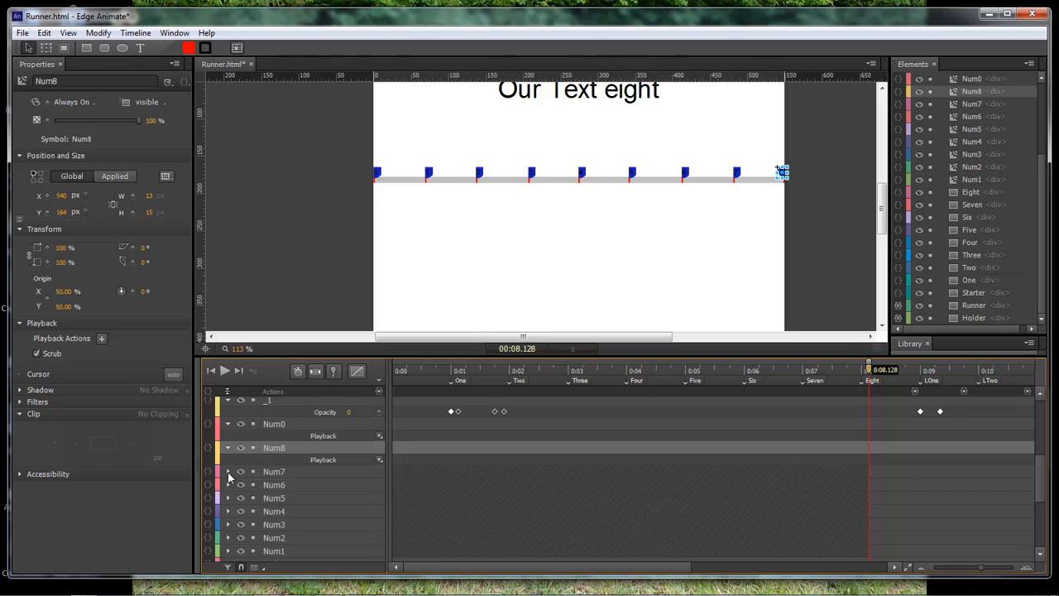
{"action": "left_click", "coordinate": [334, 496]}
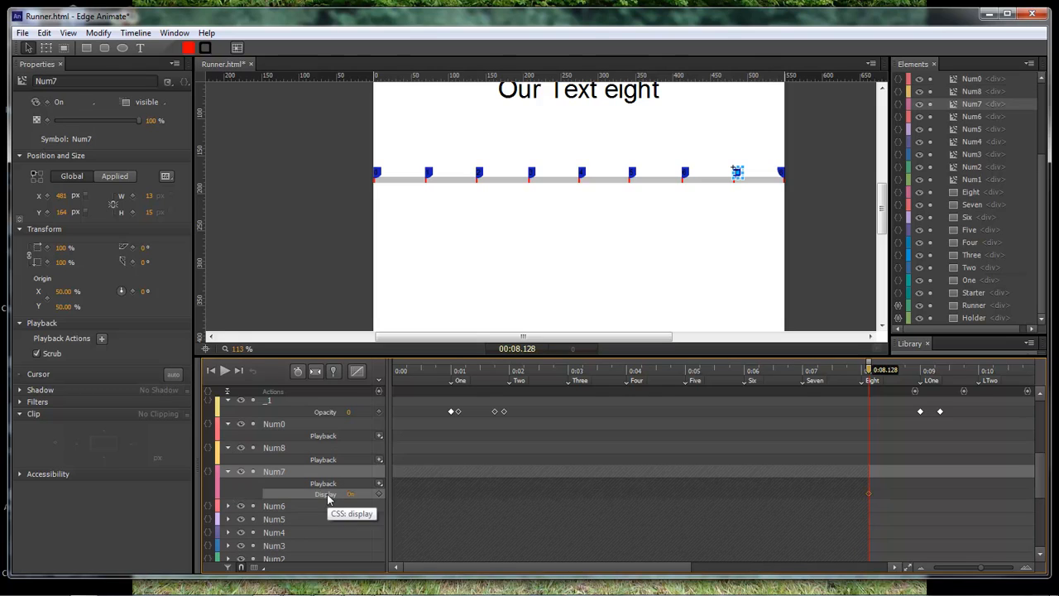
{"action": "key", "text": "Delete"}
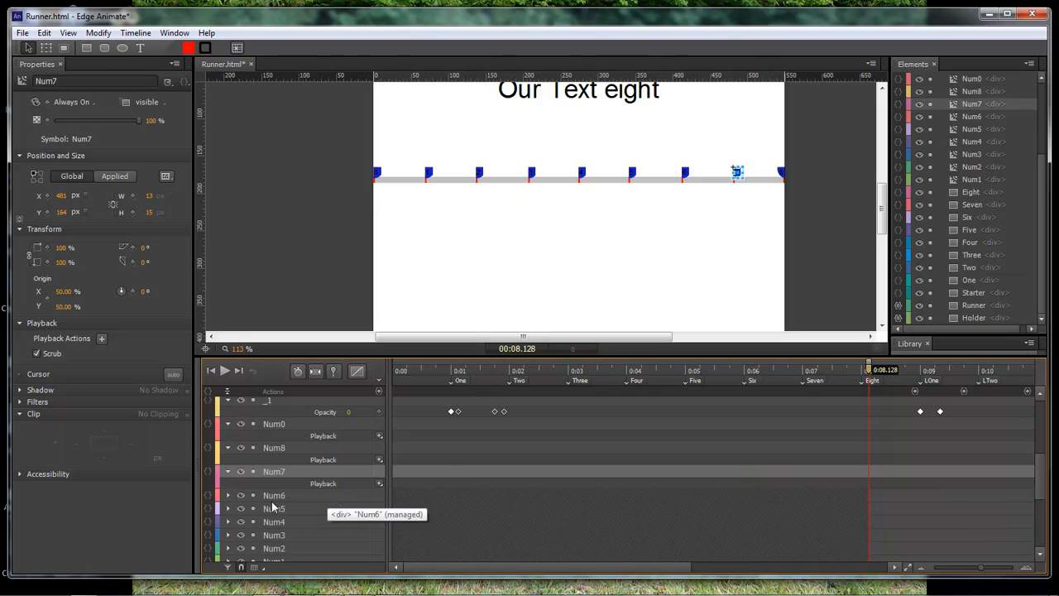
{"action": "left_click", "coordinate": [228, 496]}
{"action": "left_click", "coordinate": [343, 518]}
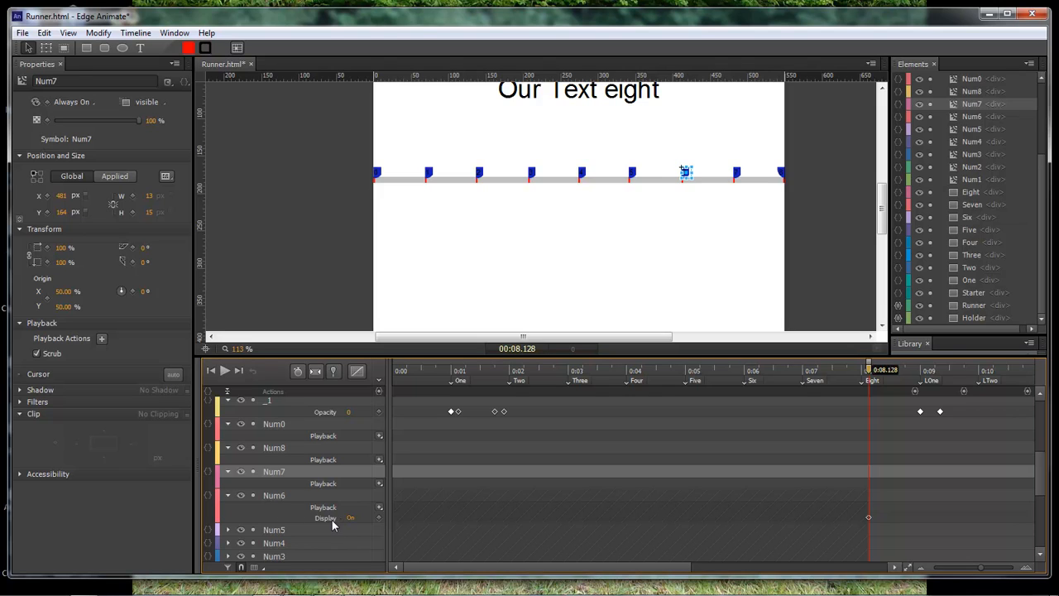
{"action": "key", "text": "Delete"}
Step: Delete the Display tracks of Num5, Num4 and Num3 from the timeline
{"action": "left_click", "coordinate": [229, 520]}
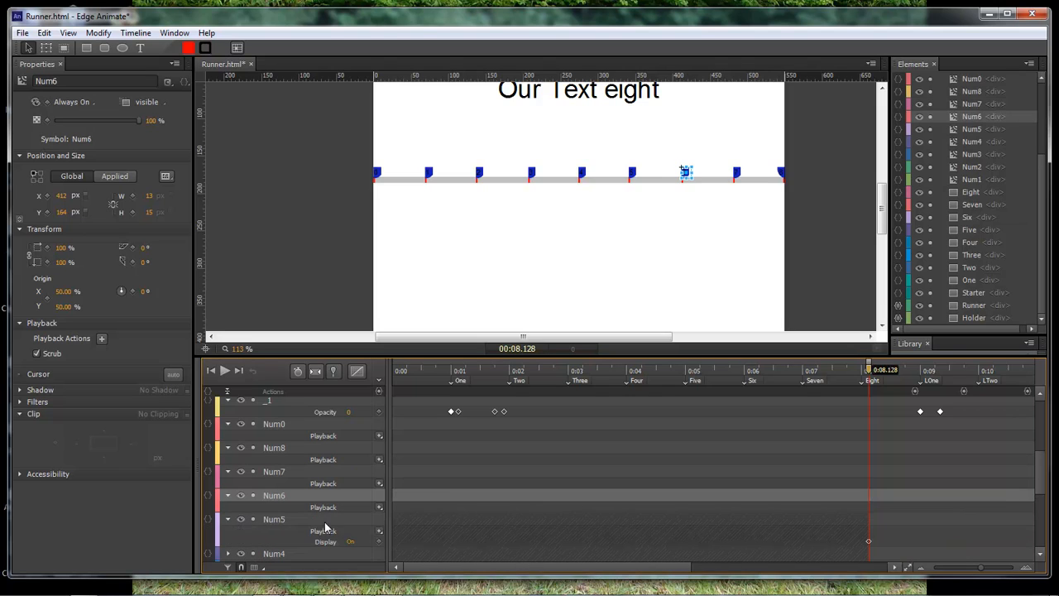
{"action": "left_click", "coordinate": [331, 544]}
{"action": "key", "text": "Delete"}
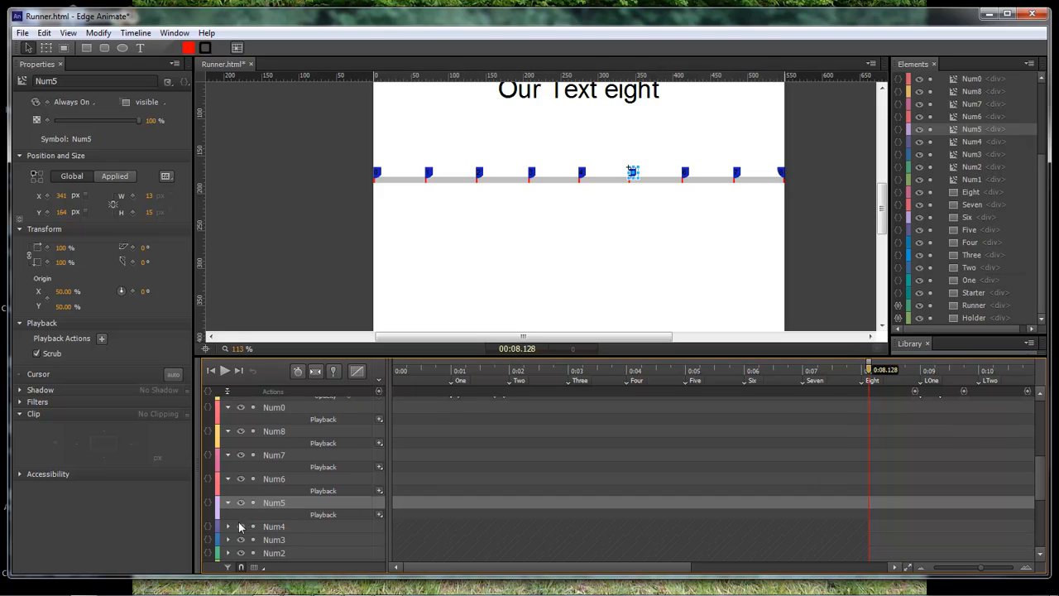
{"action": "left_click", "coordinate": [229, 526]}
{"action": "left_click", "coordinate": [330, 550]}
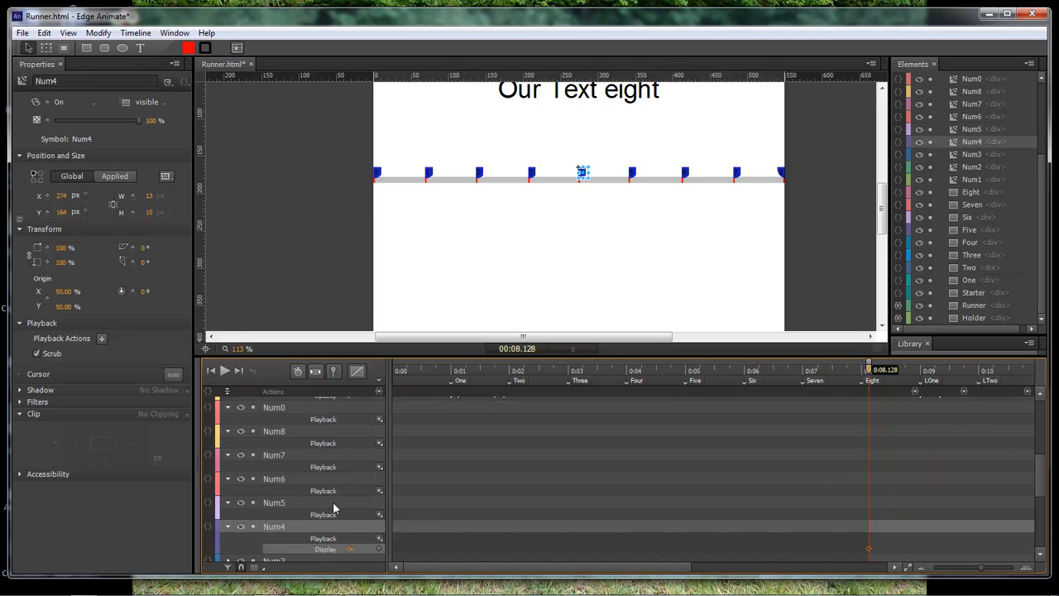
{"action": "key", "text": "Delete"}
{"action": "scroll", "coordinate": [292, 489], "scroll_direction": "down", "scroll_amount": 1}
{"action": "left_click", "coordinate": [229, 538]}
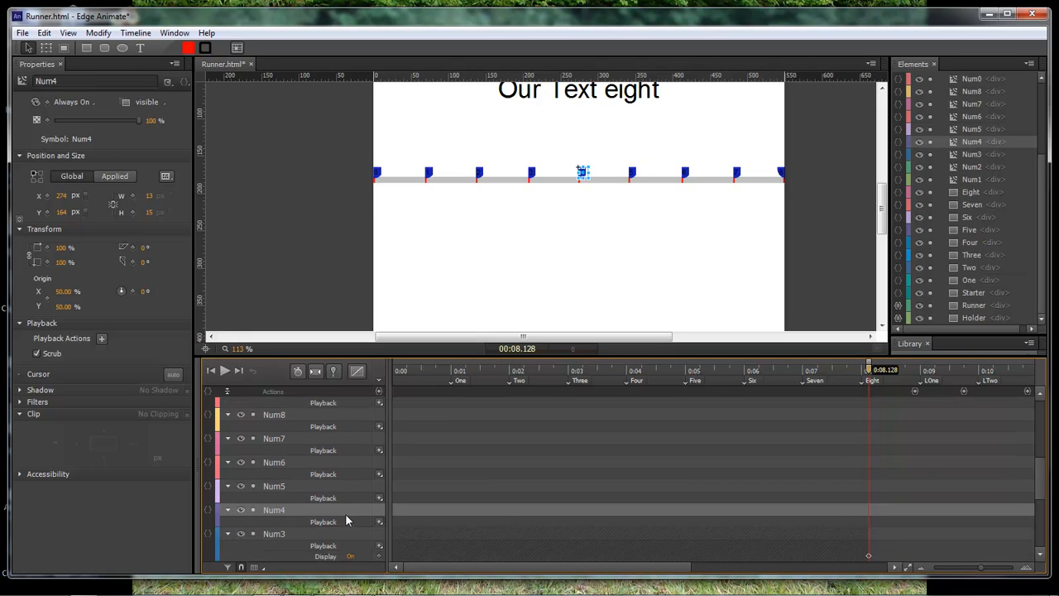
{"action": "scroll", "coordinate": [335, 537], "scroll_direction": "down", "scroll_amount": 1}
{"action": "left_click", "coordinate": [331, 541]}
{"action": "key", "text": "Delete"}
{"action": "scroll", "coordinate": [280, 501], "scroll_direction": "down", "scroll_amount": 1}
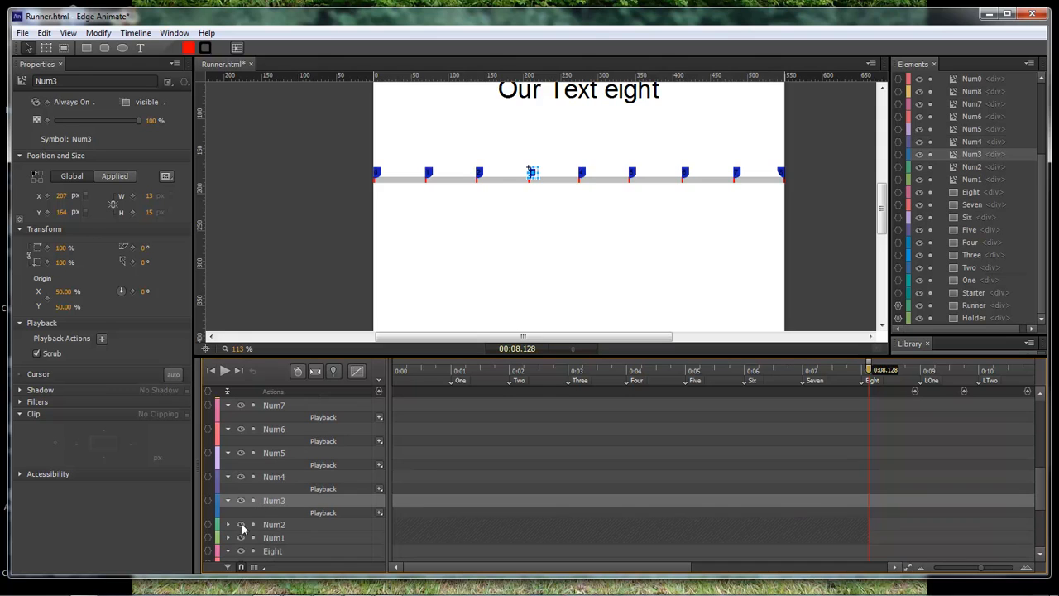
Step: Delete the Display tracks of Num2 and Num1 from the timeline
{"action": "left_click", "coordinate": [229, 526]}
{"action": "scroll", "coordinate": [324, 530], "scroll_direction": "down", "scroll_amount": 1}
{"action": "left_click", "coordinate": [323, 523]}
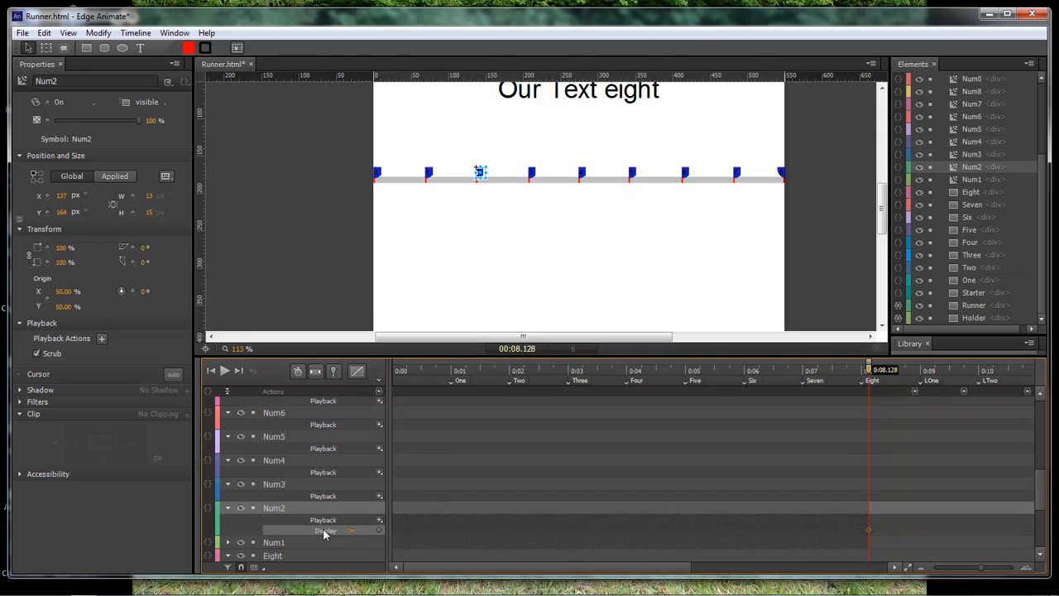
{"action": "left_click", "coordinate": [229, 532]}
{"action": "scroll", "coordinate": [335, 537], "scroll_direction": "down", "scroll_amount": 1}
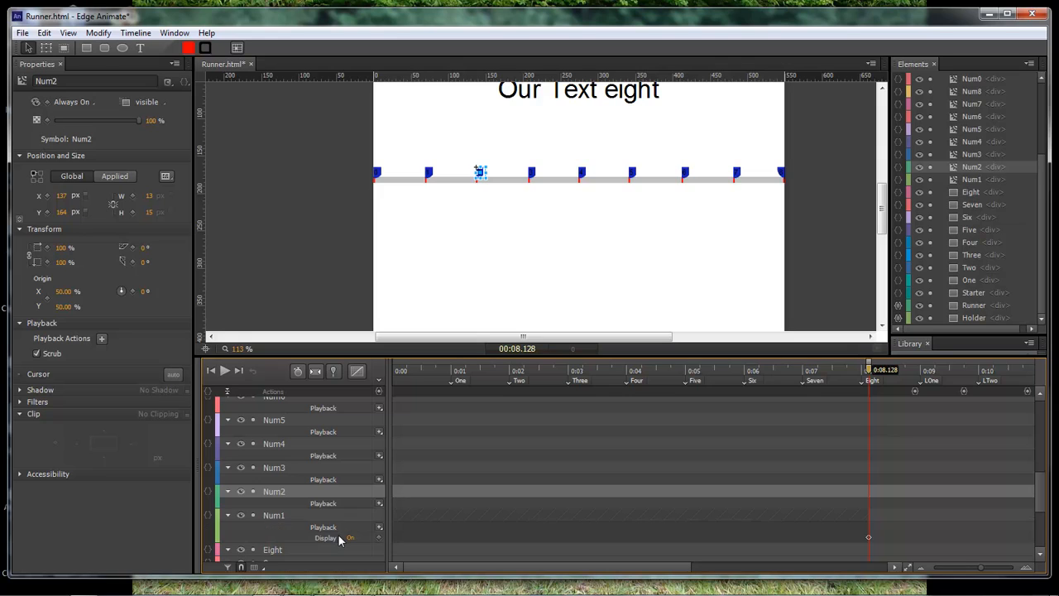
{"action": "left_click", "coordinate": [334, 540]}
{"action": "left_click", "coordinate": [367, 518]}
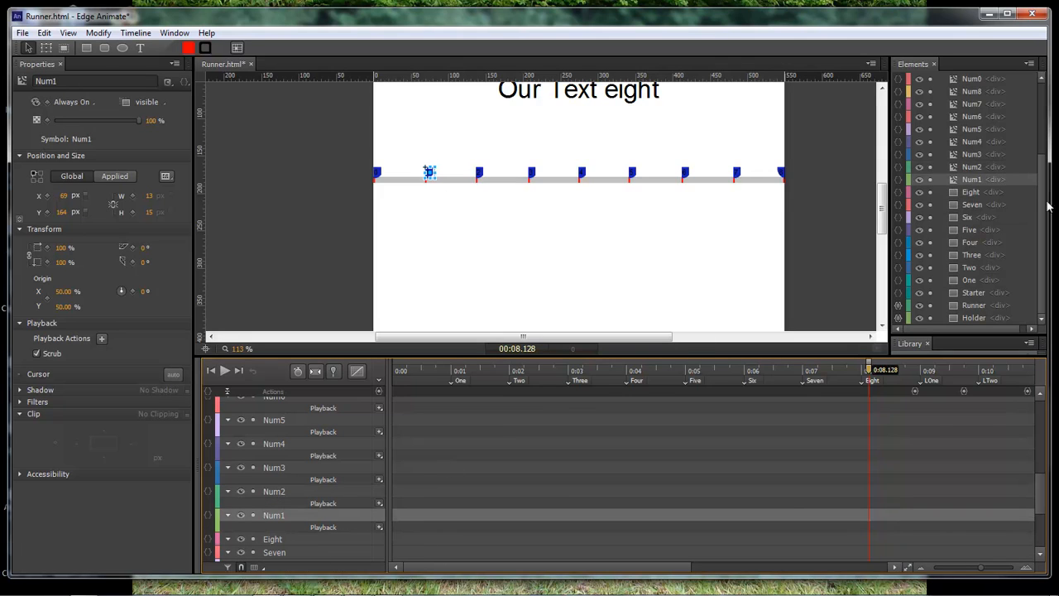
Step: Select all elements from Num0 to Num8 and nest them inside the Runner element
{"action": "scroll", "coordinate": [989, 178], "scroll_direction": "up", "scroll_amount": 3}
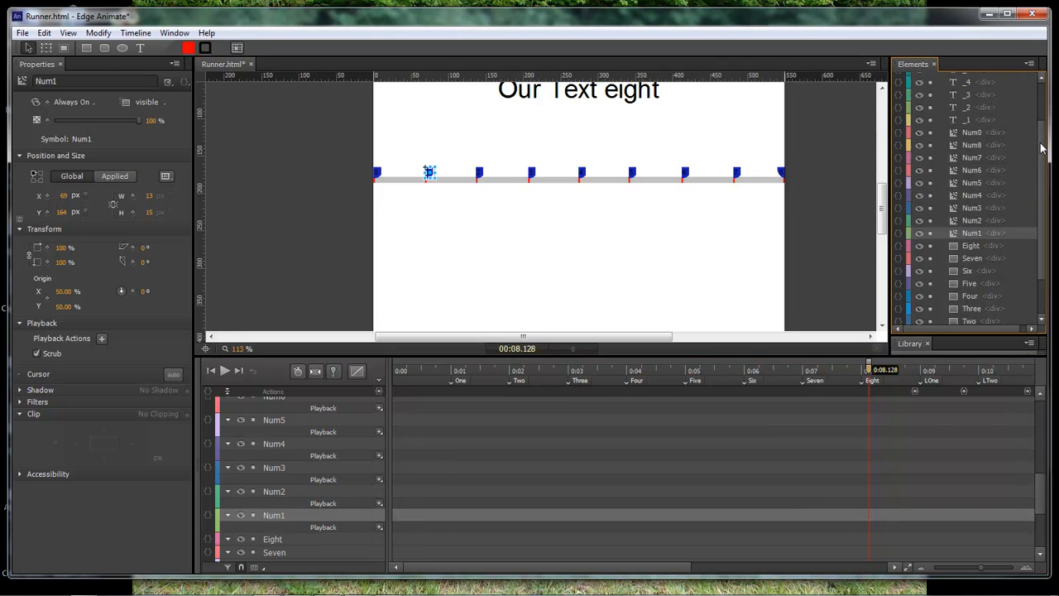
{"action": "left_click", "coordinate": [973, 154], "text": "shift"}
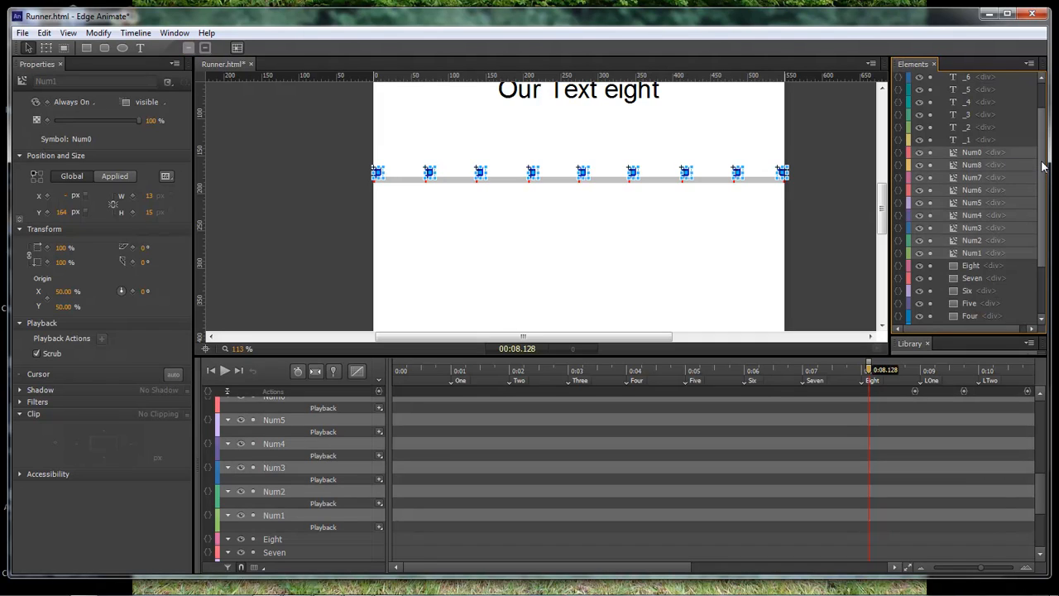
{"action": "left_click_drag", "start_coordinate": [1044, 170], "coordinate": [1043, 255]}
{"action": "left_click_drag", "start_coordinate": [979, 184], "coordinate": [978, 311]}
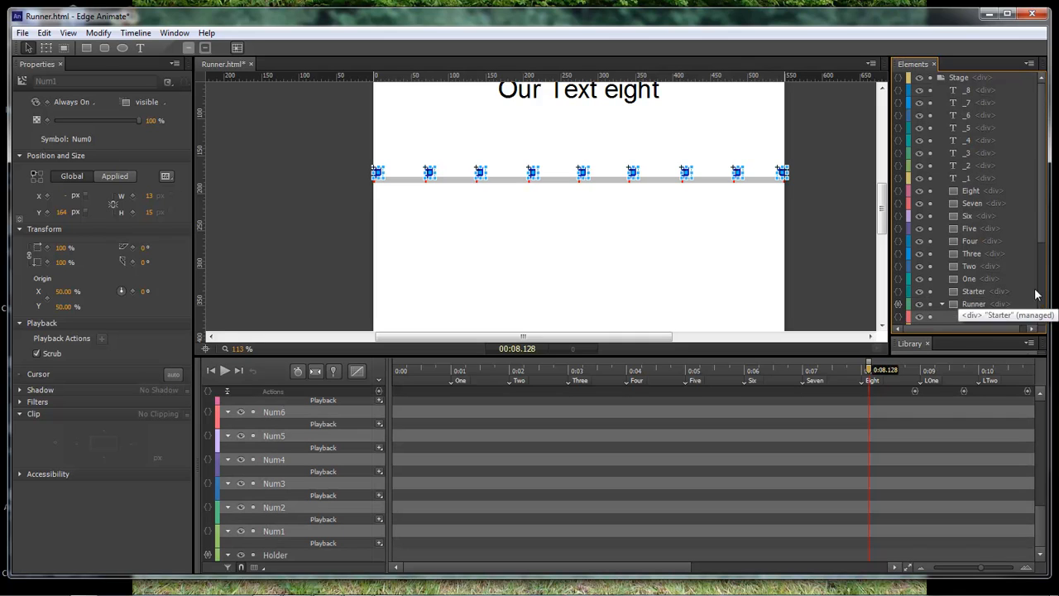
{"action": "left_click_drag", "start_coordinate": [1041, 229], "coordinate": [1042, 275]}
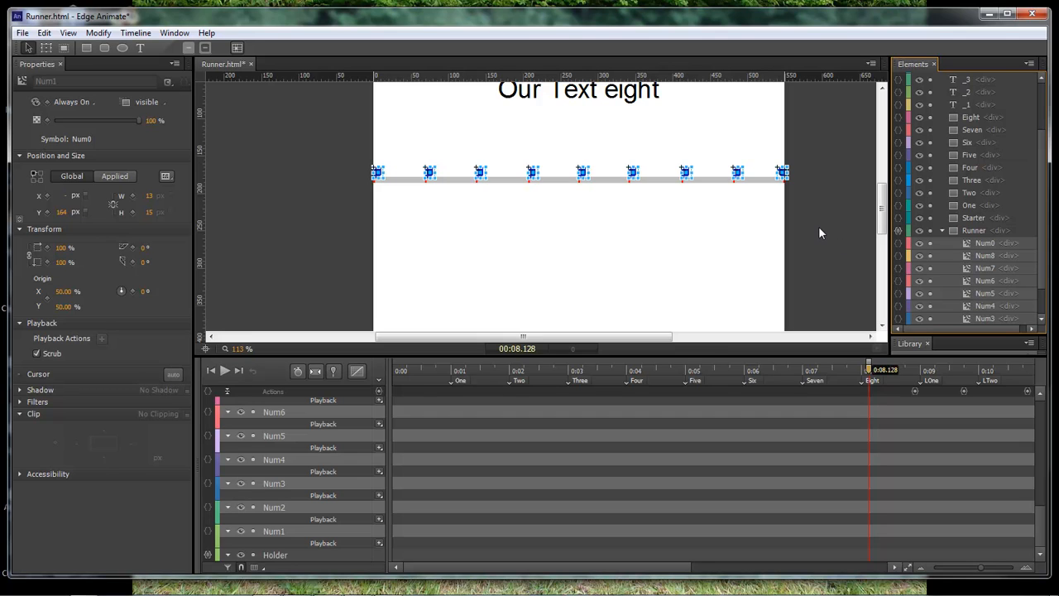
Step: Preview the composition in the browser, test hovering over the bar against the earlier preview page, and minimize the browser
{"action": "key", "text": "ctrl+Return"}
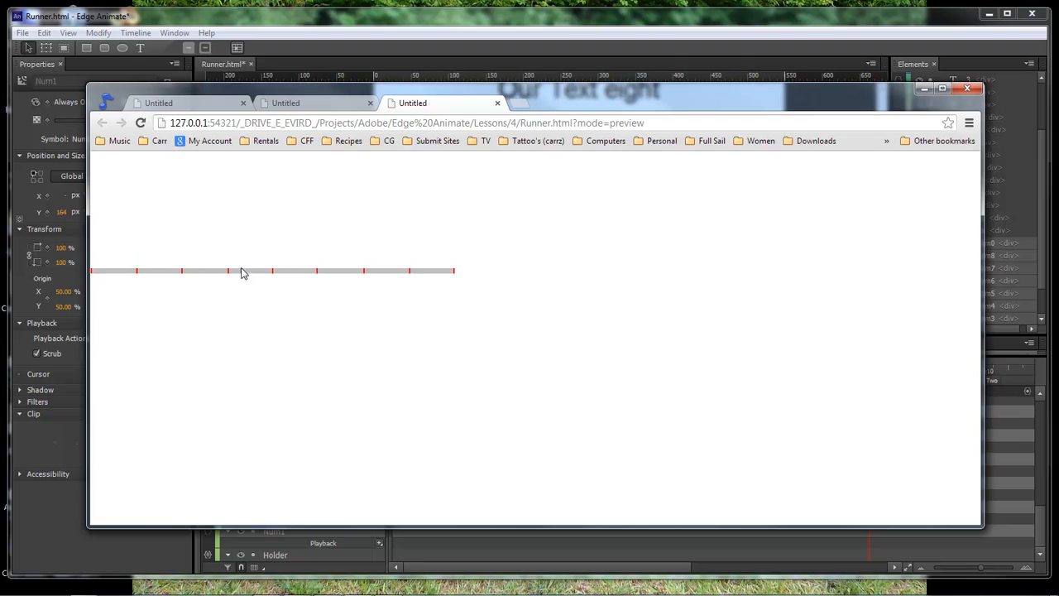
{"action": "mouse_move", "coordinate": [231, 266]}
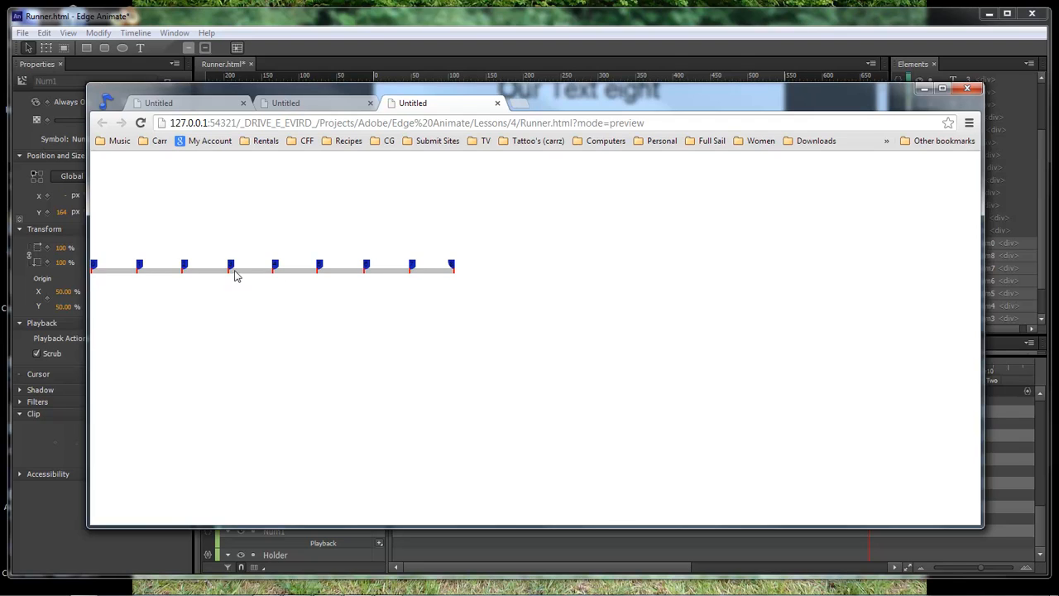
{"action": "left_click", "coordinate": [315, 104]}
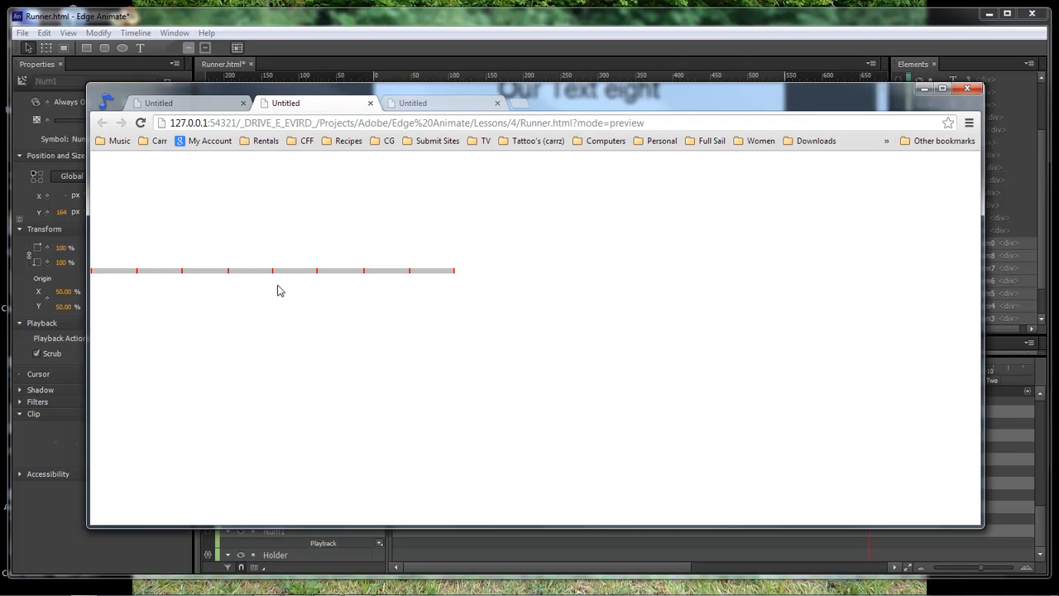
{"action": "left_click", "coordinate": [443, 106]}
{"action": "mouse_move", "coordinate": [371, 274]}
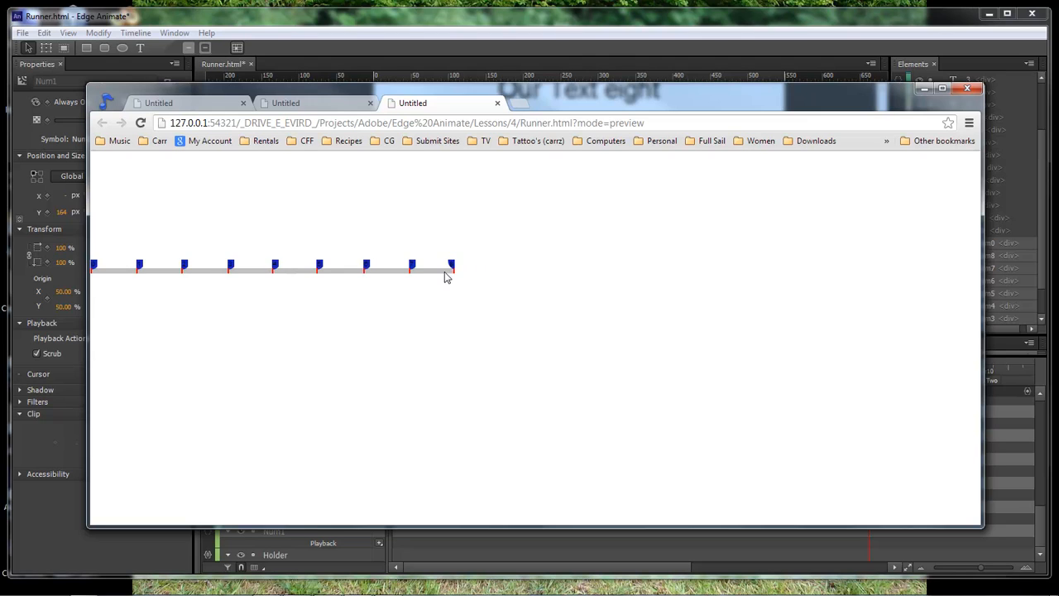
{"action": "left_click", "coordinate": [925, 88]}
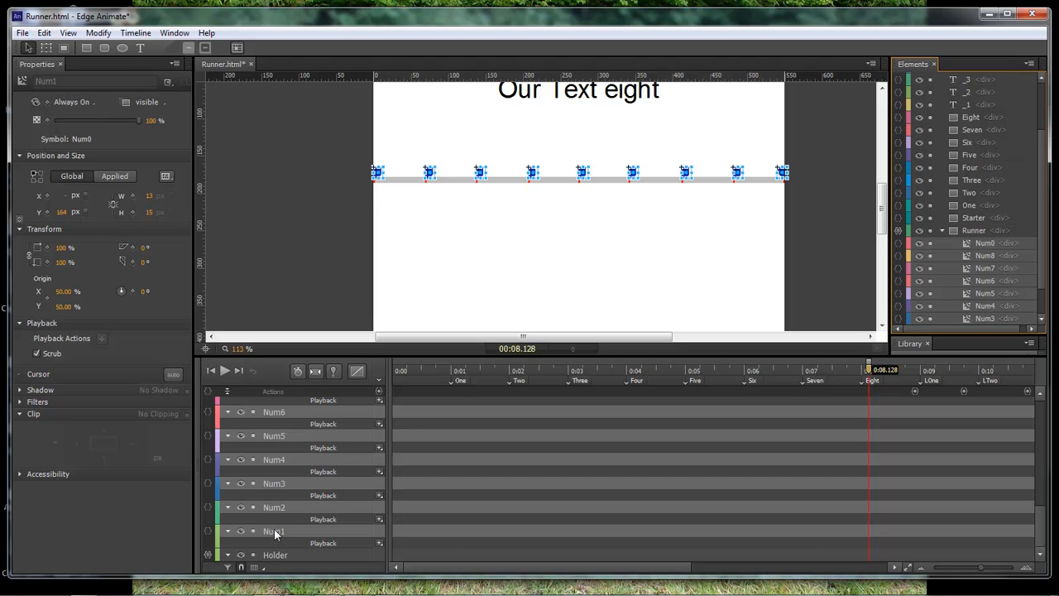
Step: Set the display of the selected Num0 to Num8 elements to Off at 0:00, undoing the Off setting made near the Eight label
{"action": "left_click", "coordinate": [72, 102]}
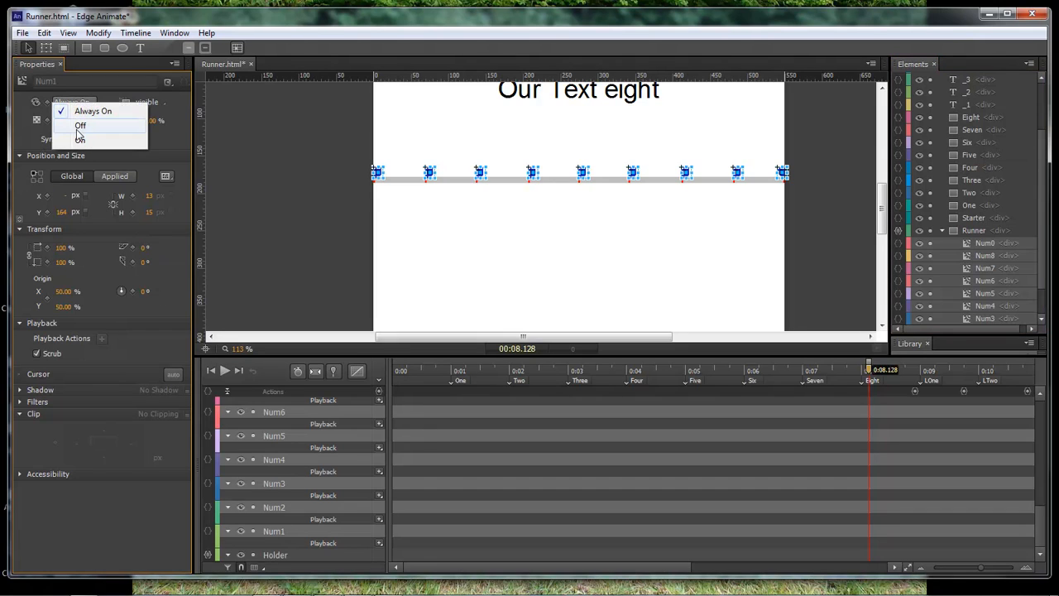
{"action": "left_click", "coordinate": [80, 126]}
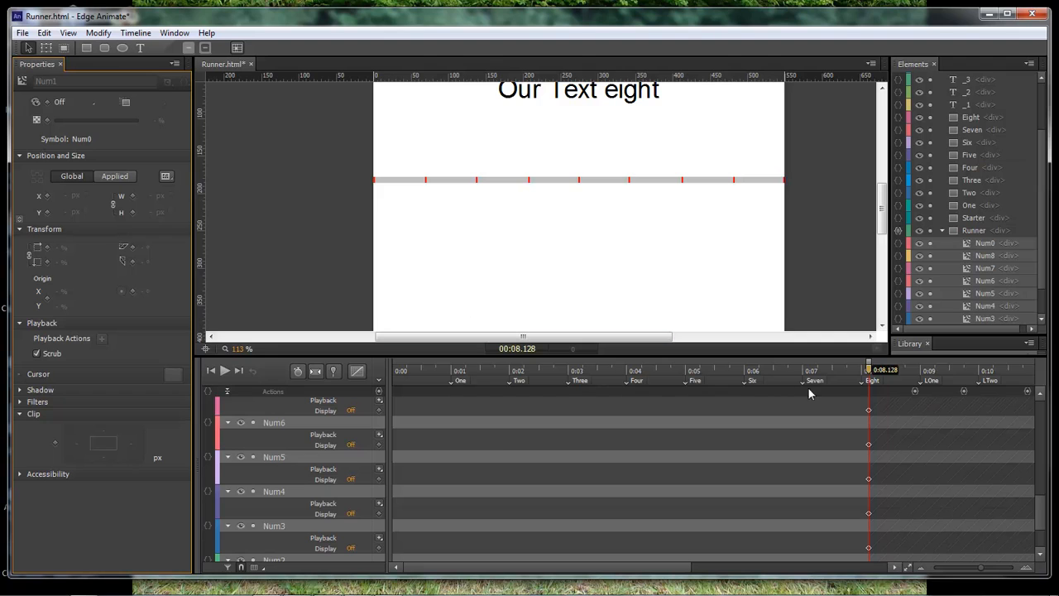
{"action": "left_click_drag", "start_coordinate": [871, 374], "coordinate": [323, 370]}
{"action": "key", "text": "ctrl+z"}
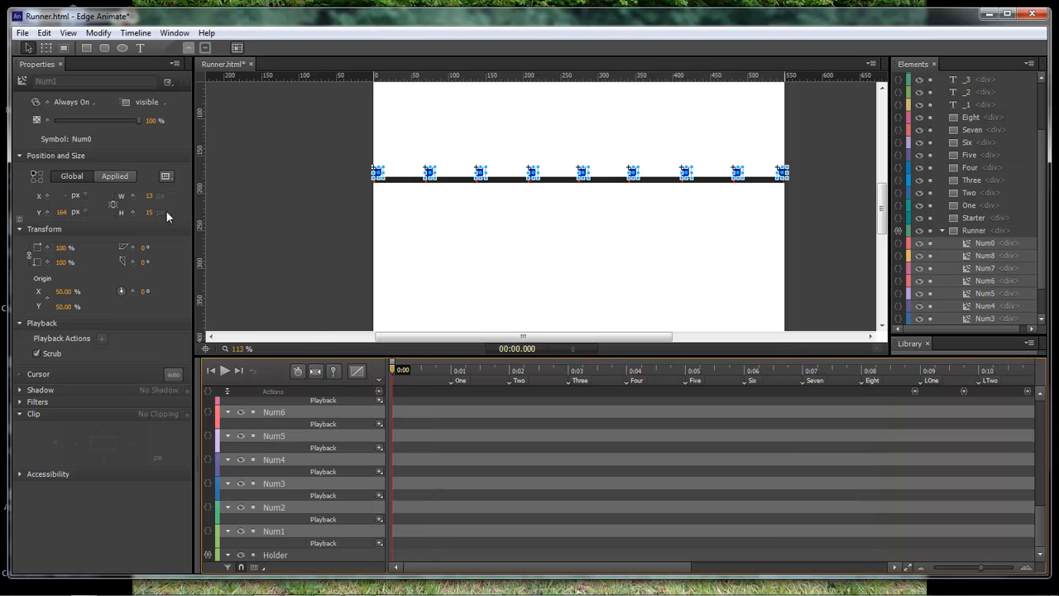
{"action": "left_click", "coordinate": [62, 103]}
{"action": "left_click", "coordinate": [82, 138]}
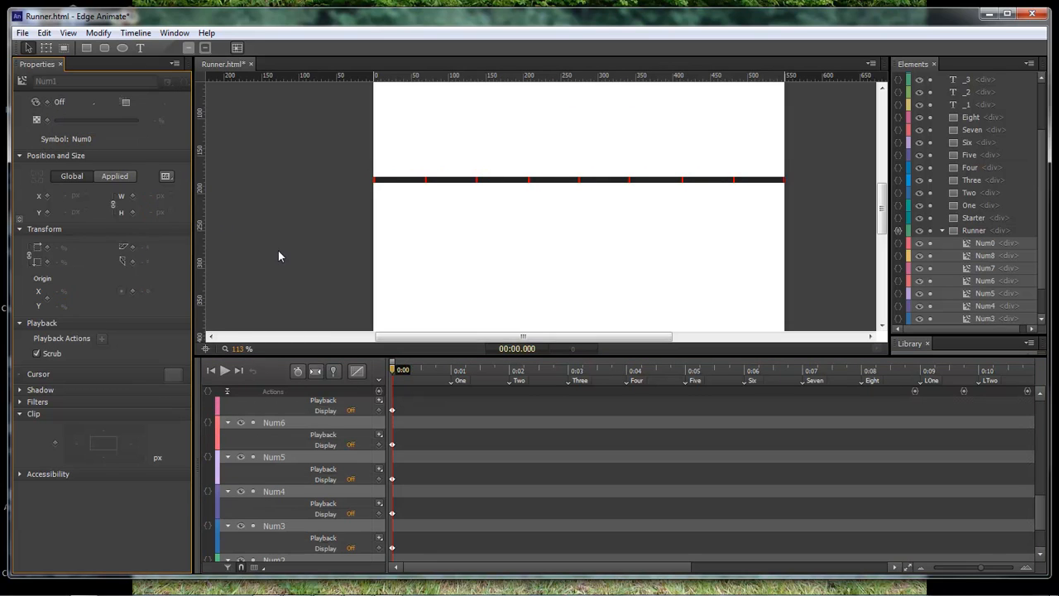
Step: Deselect the elements, preview the composition in the browser to check the Off display setting, and minimize the browser
{"action": "left_click", "coordinate": [293, 269]}
{"action": "left_click_drag", "start_coordinate": [410, 373], "coordinate": [334, 314]}
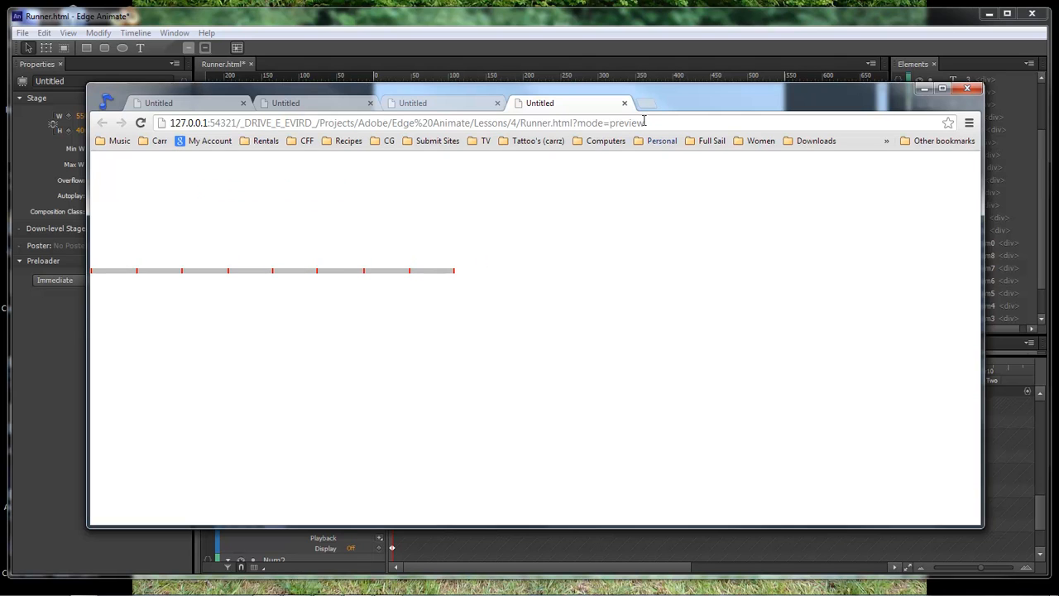
{"action": "left_click", "coordinate": [924, 89]}
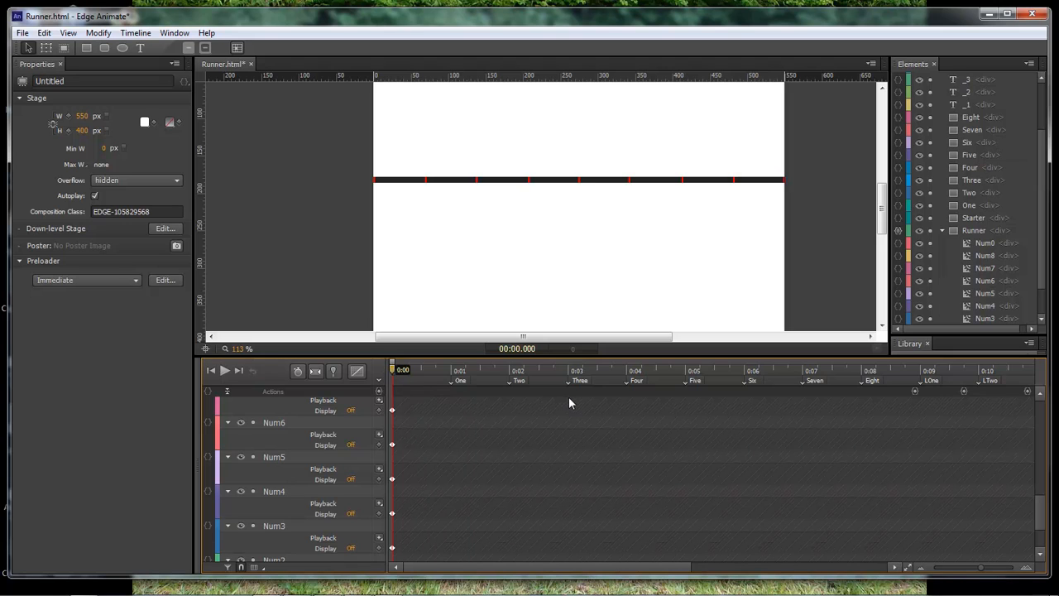
Step: Collapse the property tracks of all Num elements from Num0 to Num8 in the timeline
{"action": "left_click", "coordinate": [228, 423]}
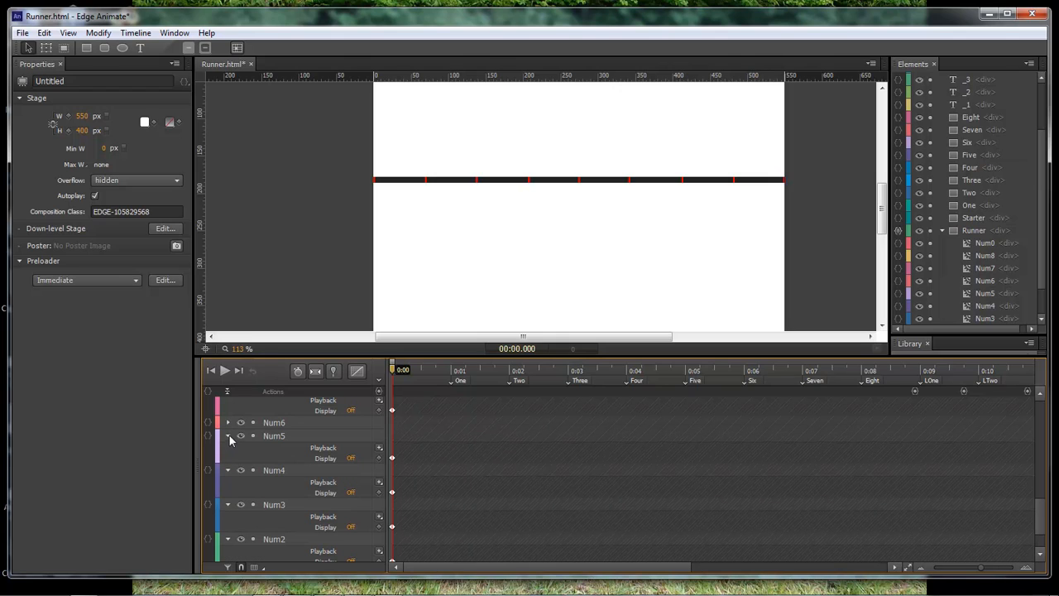
{"action": "left_click", "coordinate": [229, 436]}
{"action": "left_click", "coordinate": [228, 449]}
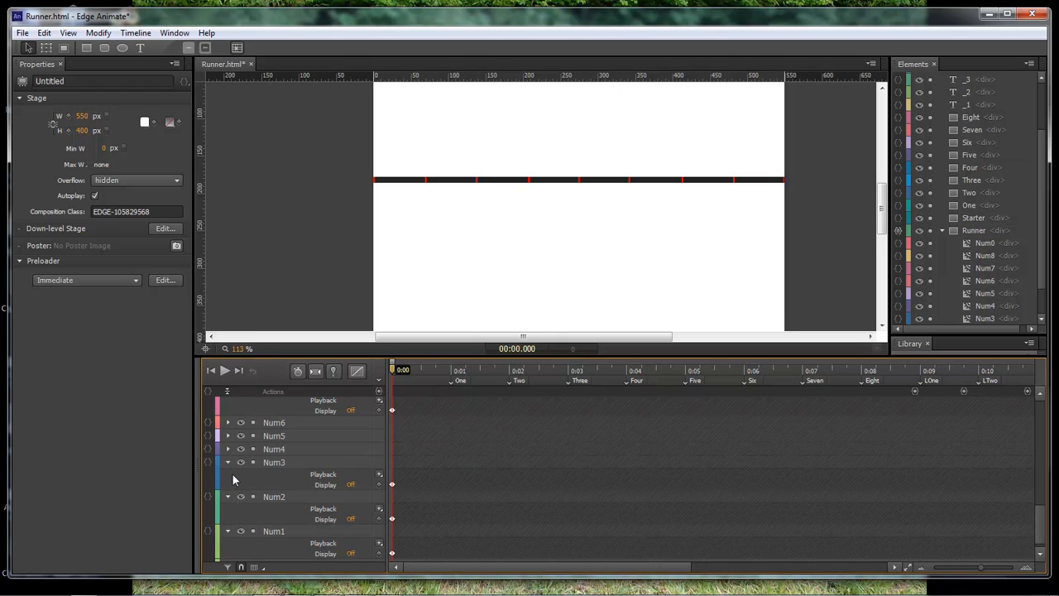
{"action": "left_click", "coordinate": [228, 462]}
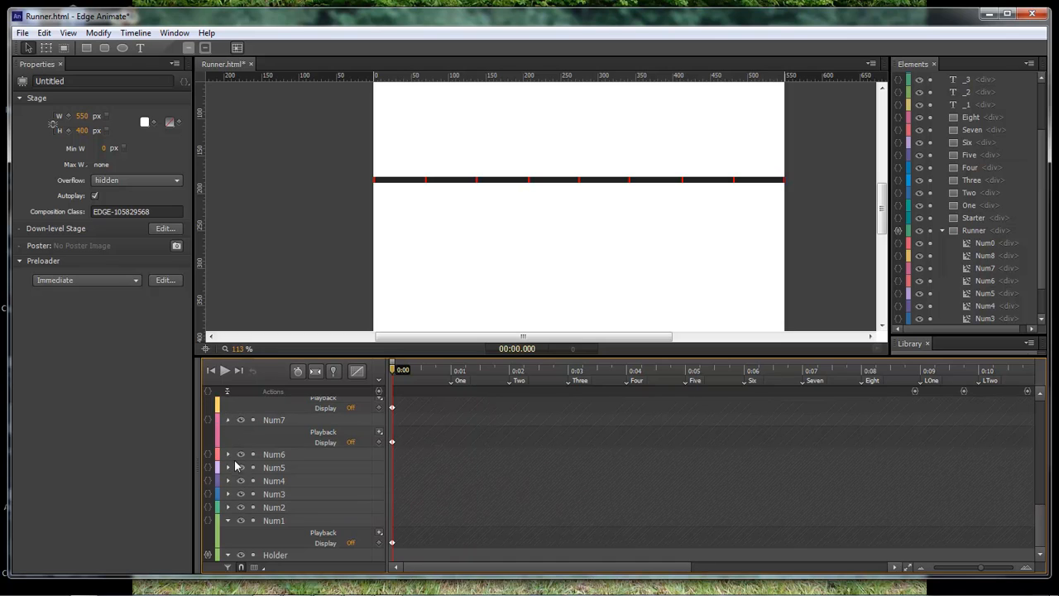
{"action": "left_click", "coordinate": [229, 421]}
{"action": "left_click", "coordinate": [229, 409]}
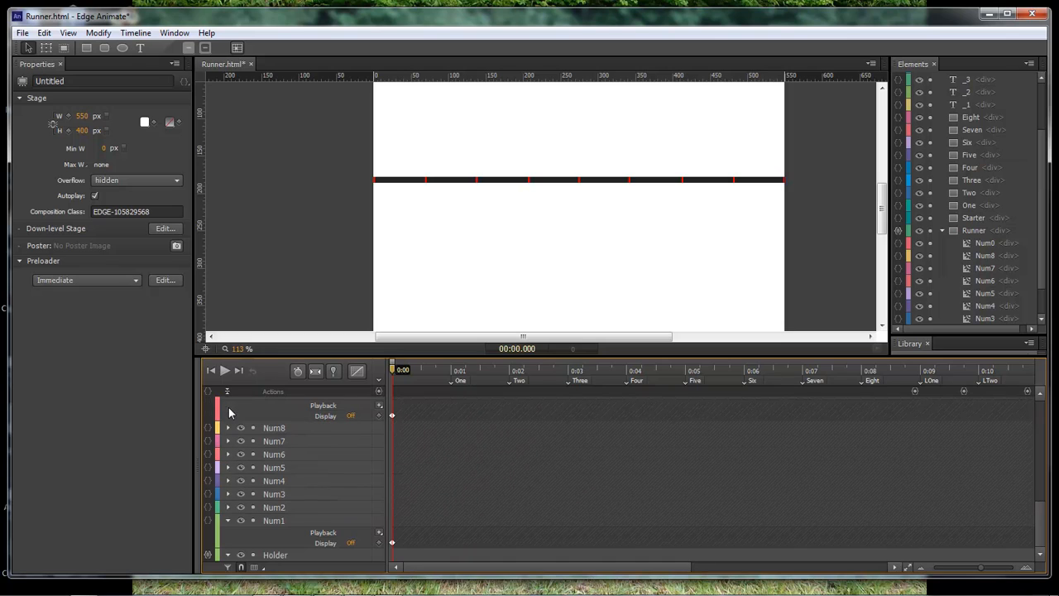
{"action": "left_click", "coordinate": [228, 521]}
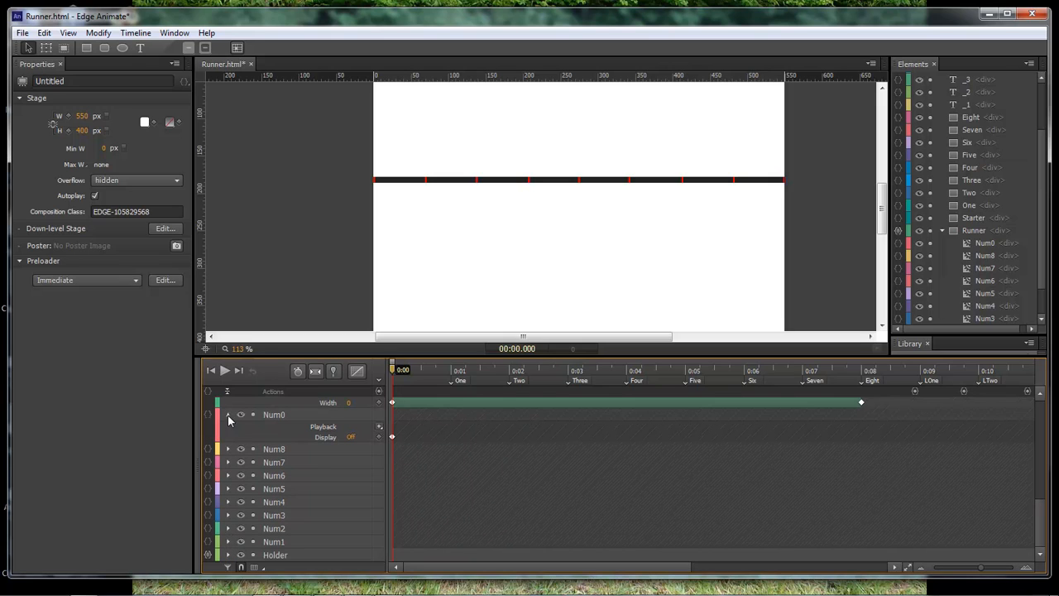
{"action": "left_click", "coordinate": [228, 416]}
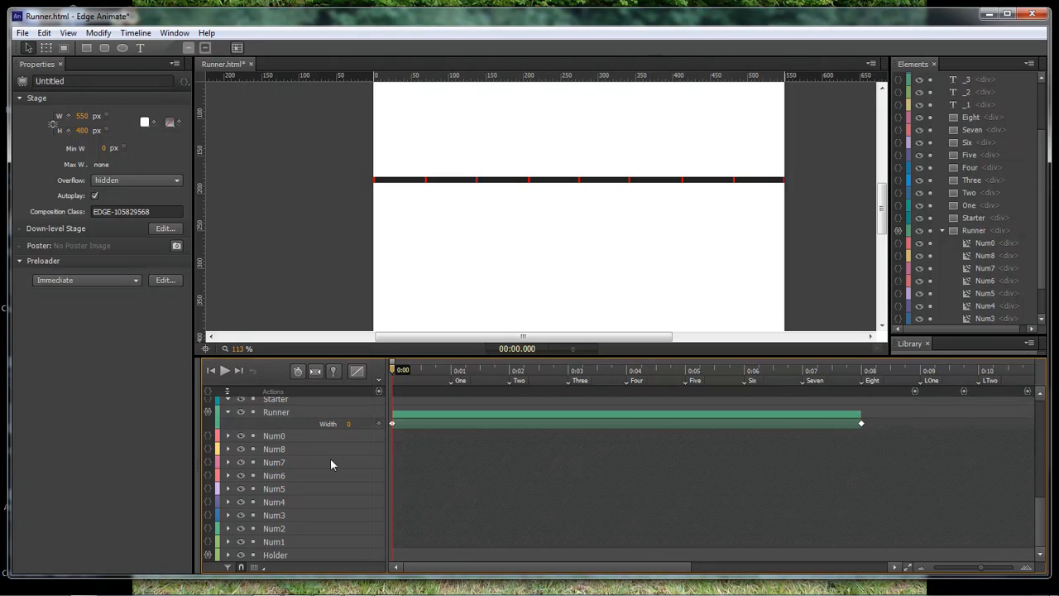
Step: Add a click event to the Num1 element that plays the timeline from the label 'LOne'
{"action": "left_click", "coordinate": [274, 435]}
{"action": "left_click", "coordinate": [265, 541]}
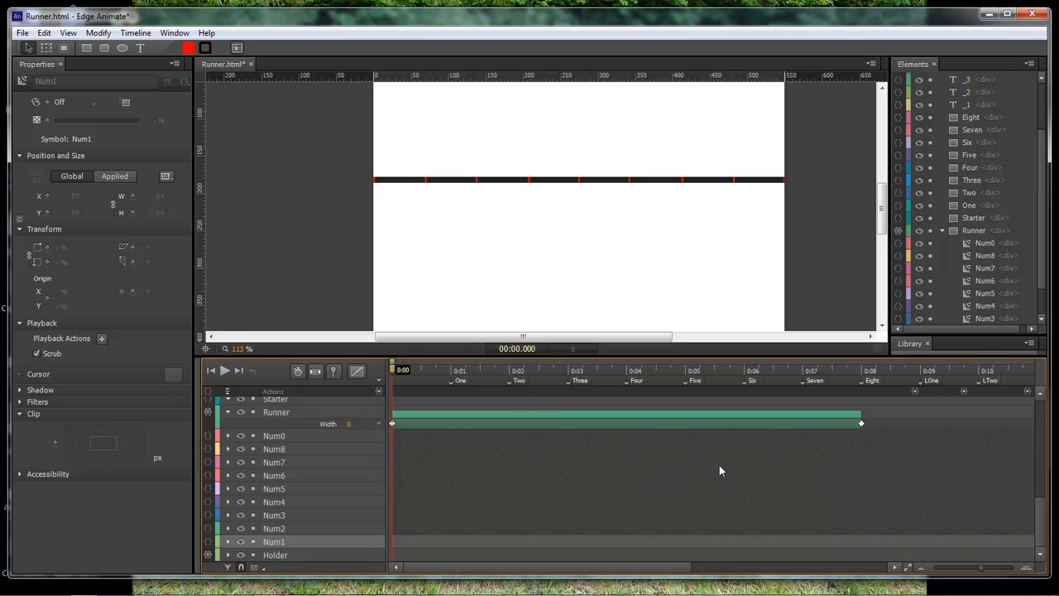
{"action": "left_click", "coordinate": [208, 541]}
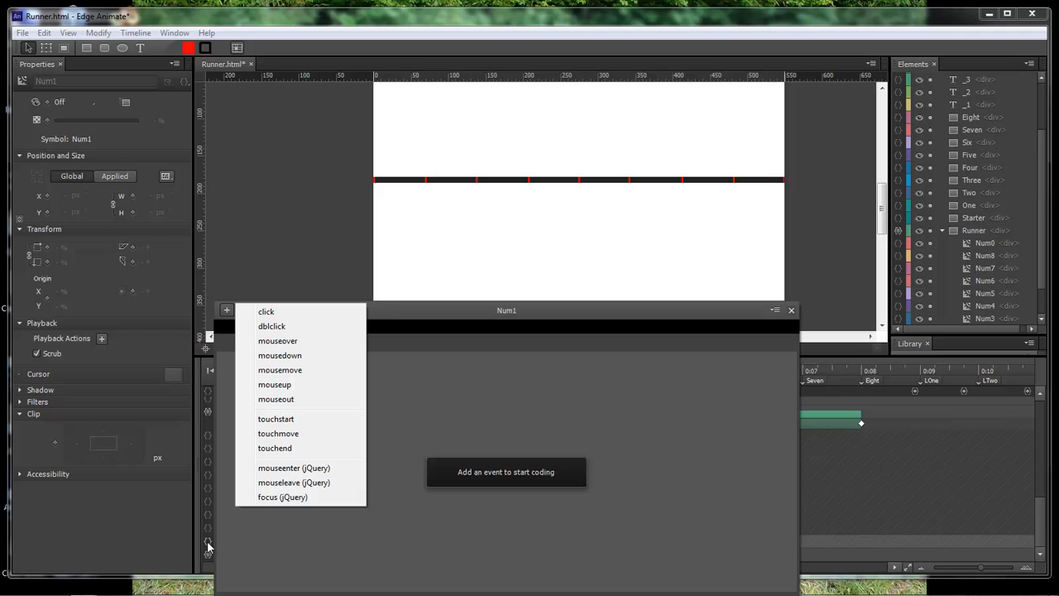
{"action": "left_click", "coordinate": [267, 312]}
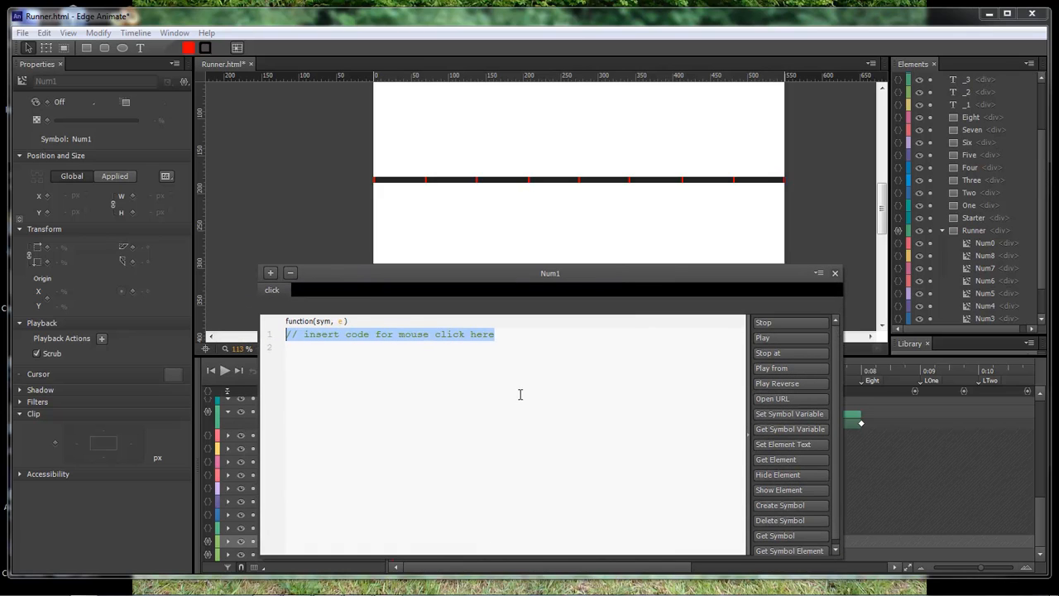
{"action": "left_click", "coordinate": [783, 372]}
{"action": "left_click_drag", "start_coordinate": [572, 282], "coordinate": [471, 278]}
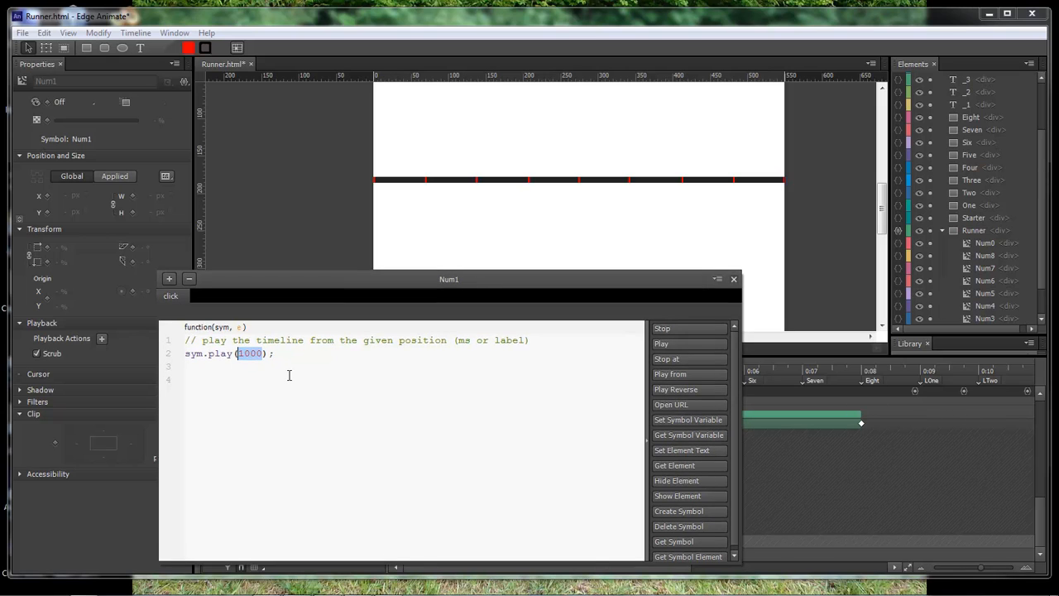
{"action": "type", "text": "\""}
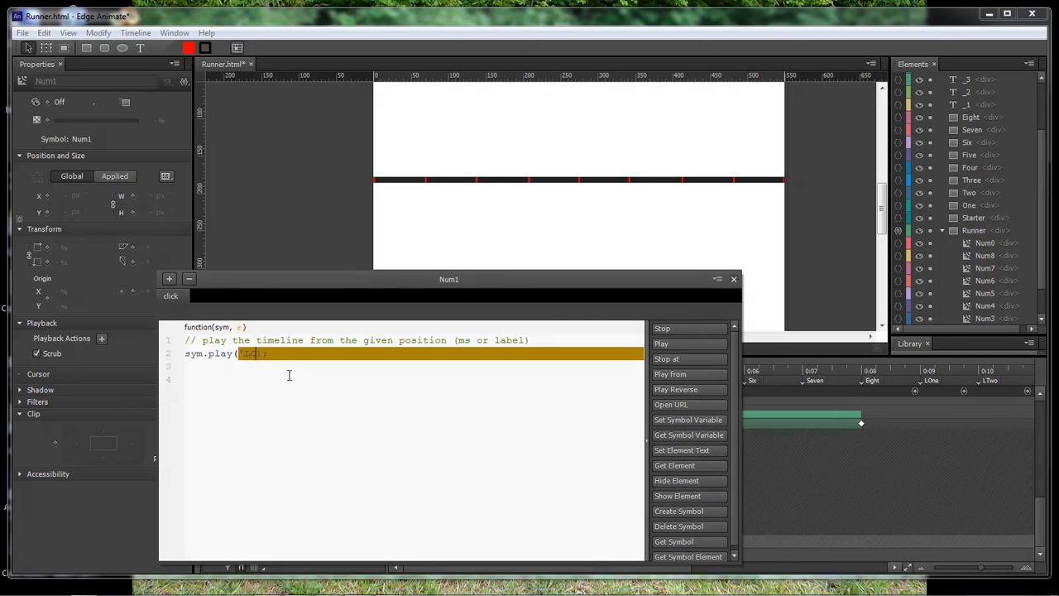
{"action": "type", "text": "LOne'"}
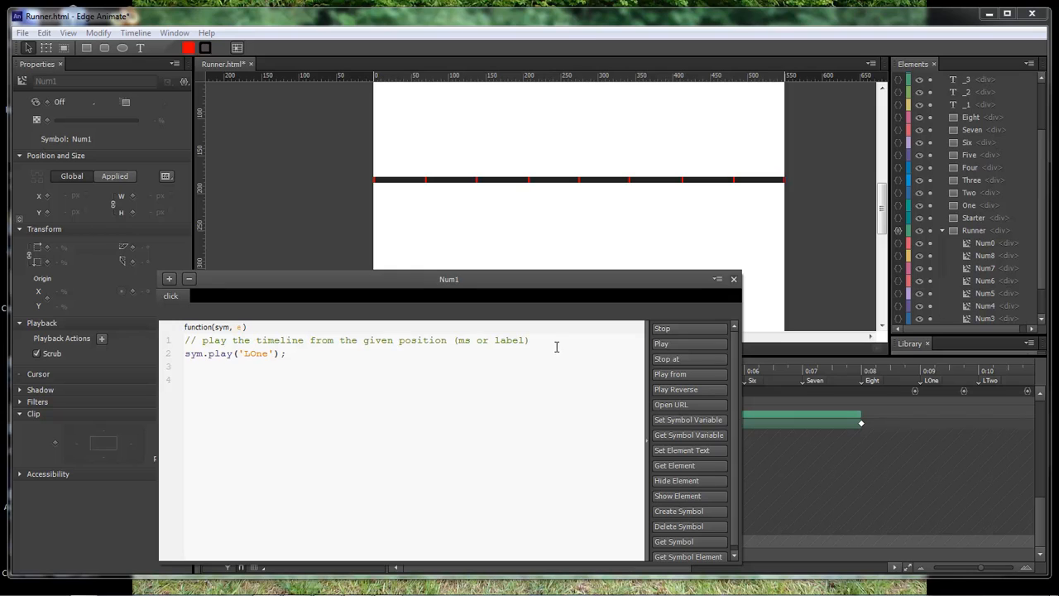
Step: Insert Show Element code above the play line in Num1's click code, removing the comment lines and the blank line
{"action": "key", "text": "Return"}
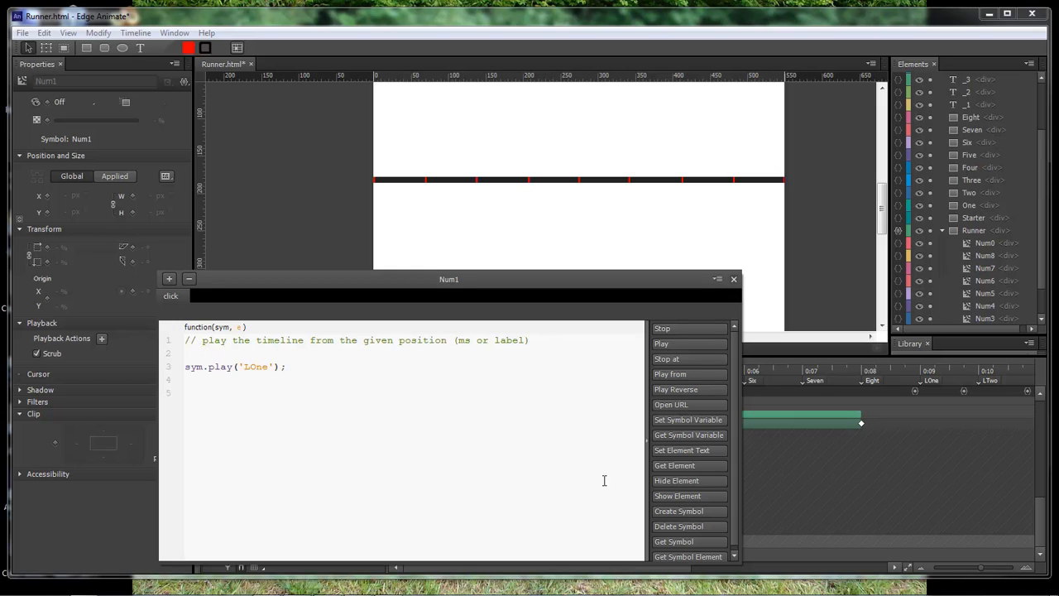
{"action": "left_click", "coordinate": [683, 496]}
{"action": "left_click_drag", "start_coordinate": [467, 381], "coordinate": [4, 299]}
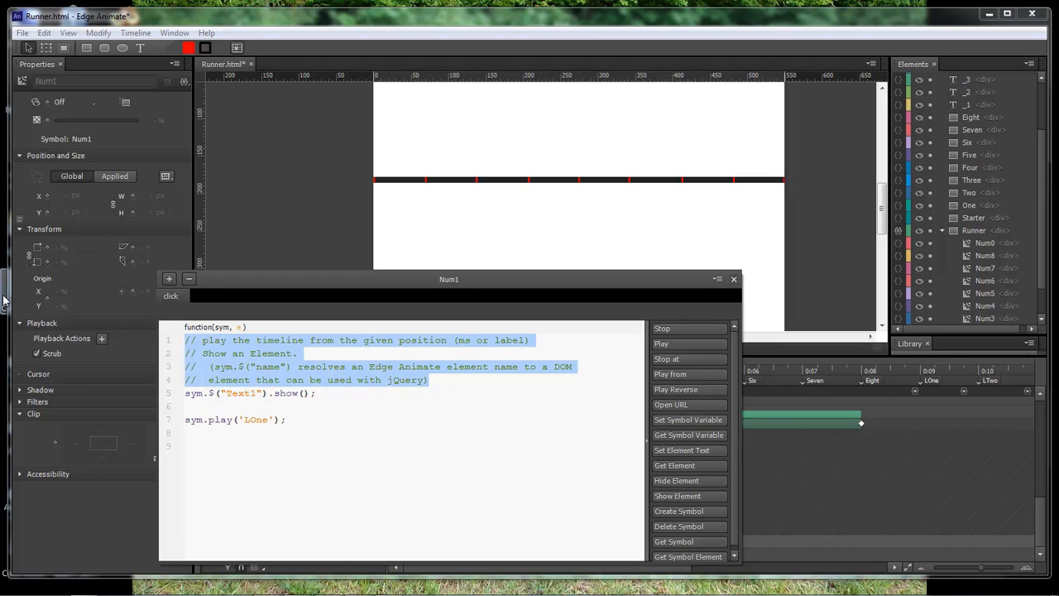
{"action": "key", "text": "Delete"}
{"action": "key", "text": "BackSpace"}
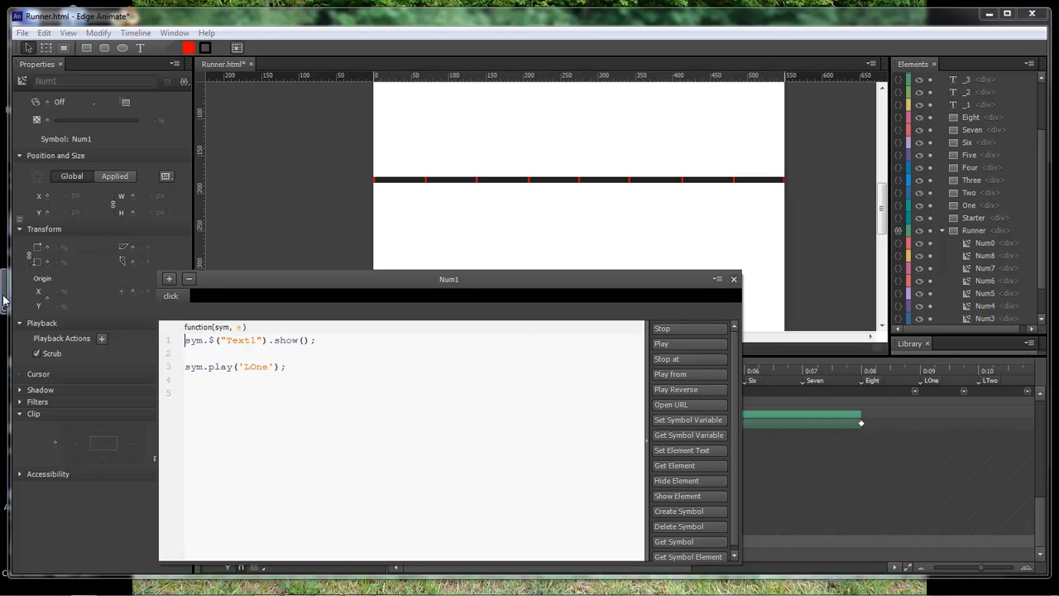
{"action": "left_click", "coordinate": [185, 366]}
{"action": "key", "text": "BackSpace"}
Step: Set the element name in the show line to "_1", checking the text element names in the timeline
{"action": "left_click_drag", "start_coordinate": [258, 340], "coordinate": [228, 340]}
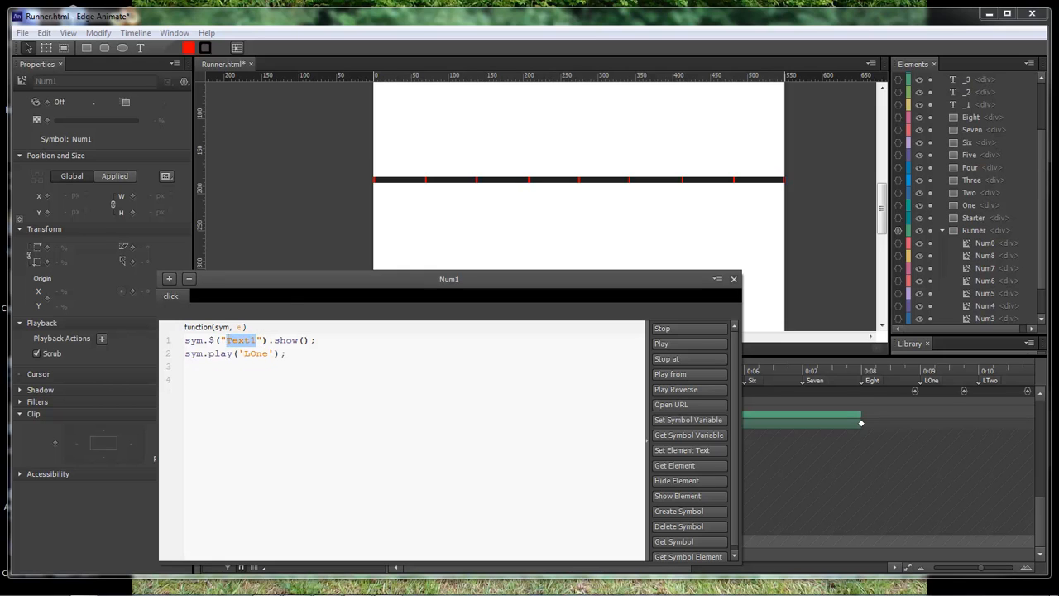
{"action": "left_click_drag", "start_coordinate": [371, 277], "coordinate": [613, 232]}
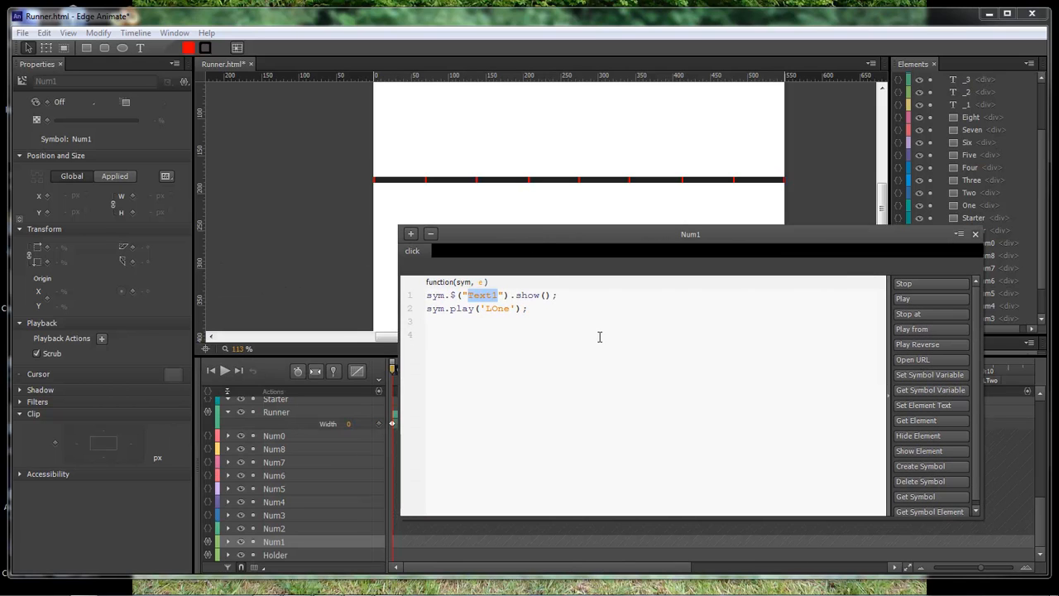
{"action": "type", "text": "'Num"}
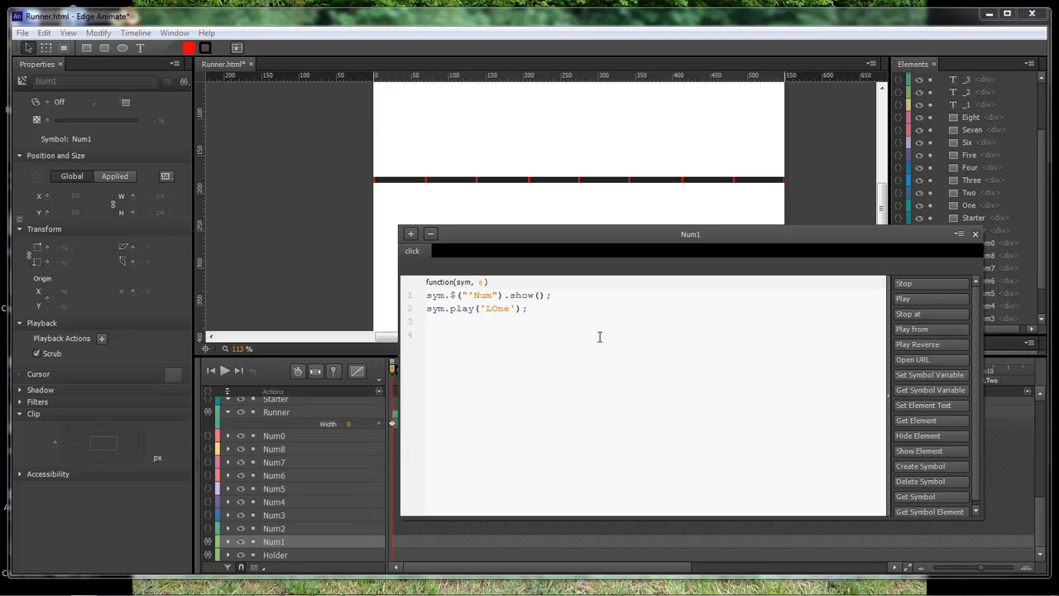
{"action": "key", "text": "BackSpace"}
{"action": "key", "text": "BackSpace"}
{"action": "key", "text": "BackSpace"}
{"action": "key", "text": "BackSpace"}
{"action": "type", "text": "_One"}
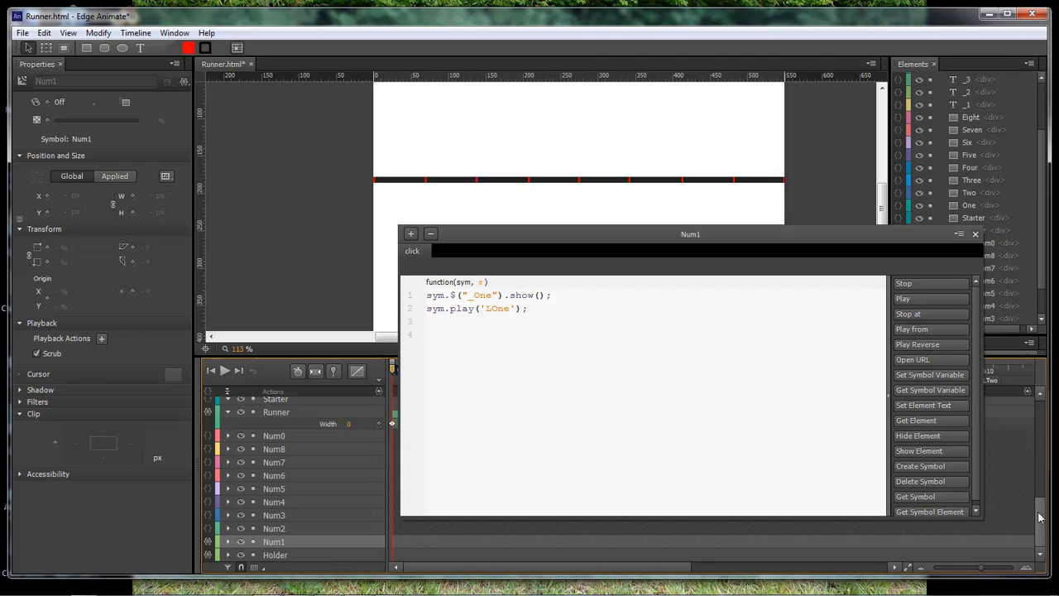
{"action": "left_click_drag", "start_coordinate": [1040, 523], "coordinate": [1040, 464]}
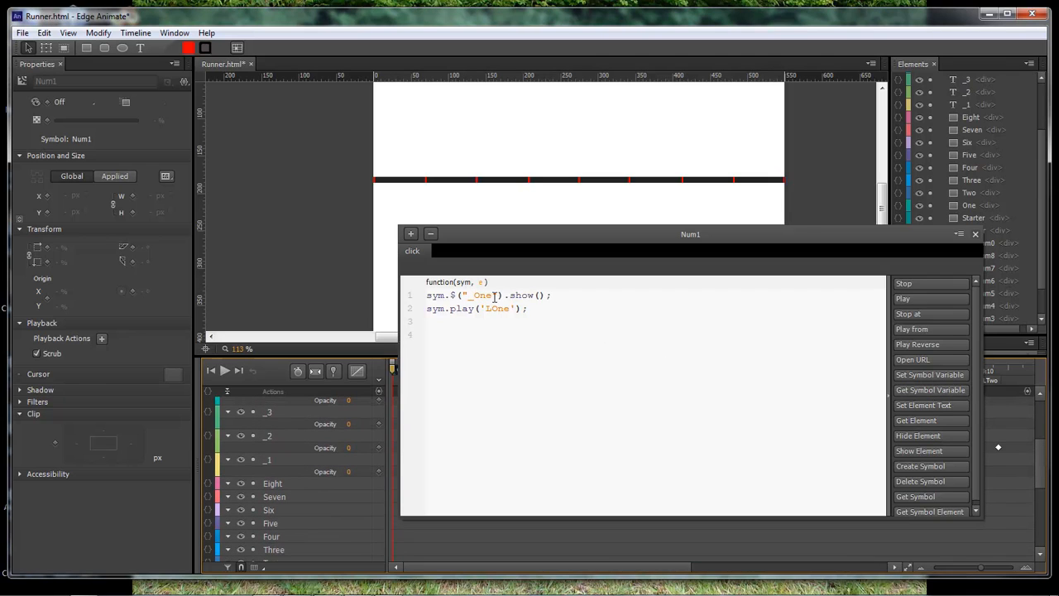
{"action": "left_click_drag", "start_coordinate": [494, 296], "coordinate": [475, 295]}
{"action": "type", "text": "1"}
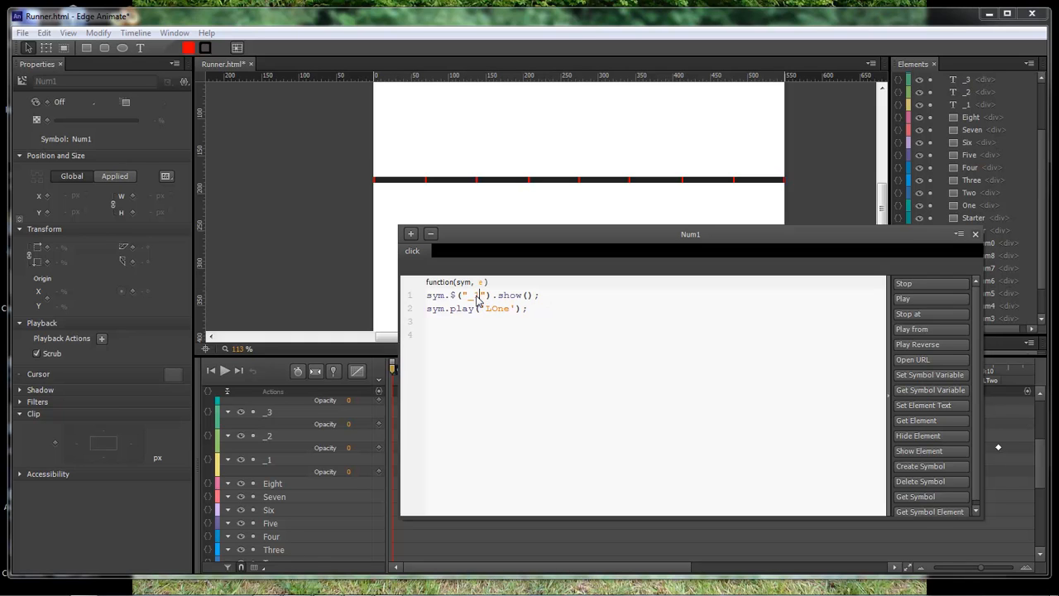
{"action": "left_click_drag", "start_coordinate": [1040, 464], "coordinate": [1044, 536]}
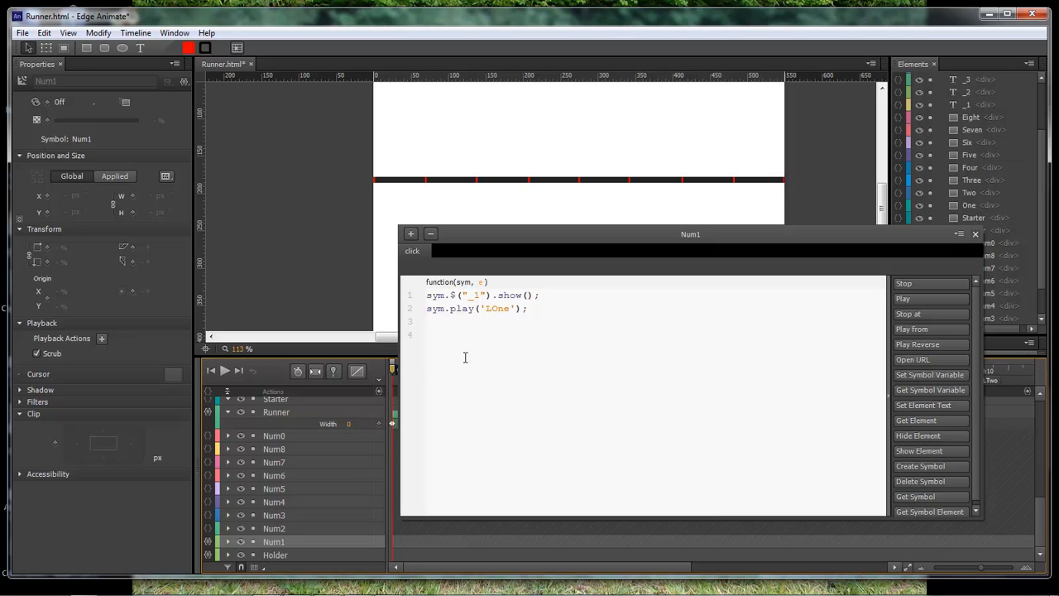
Step: Copy the show line below the play line and turn the copy into sym.$("_").hide();, leaving the number out
{"action": "left_click_drag", "start_coordinate": [538, 295], "coordinate": [362, 303]}
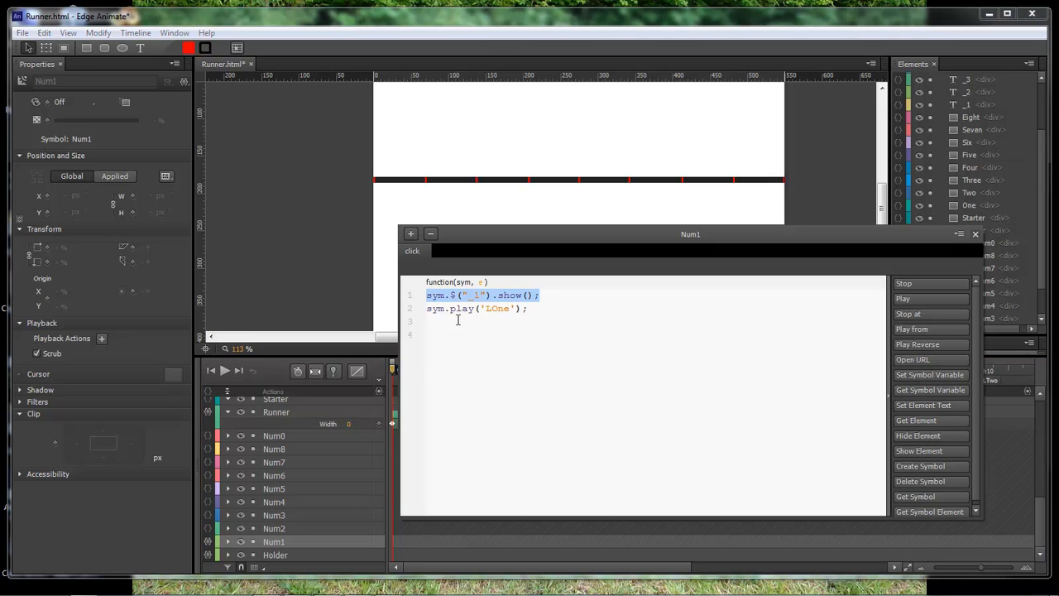
{"action": "key", "text": "ctrl+c"}
{"action": "left_click", "coordinate": [450, 321]}
{"action": "key", "text": "ctrl+v"}
{"action": "left_click_drag", "start_coordinate": [523, 321], "coordinate": [499, 322]}
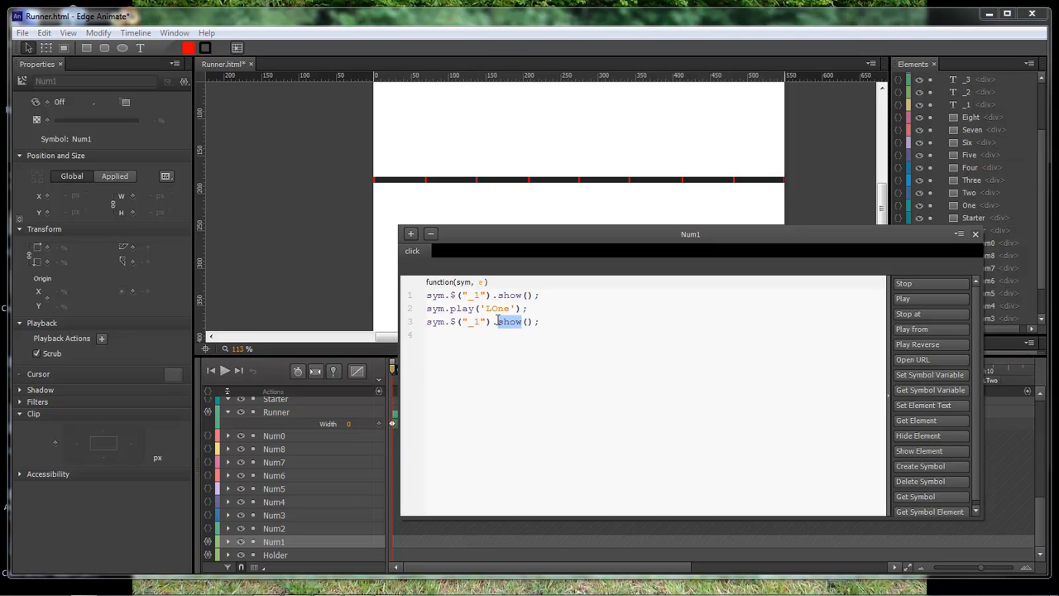
{"action": "type", "text": "hide"}
{"action": "left_click_drag", "start_coordinate": [475, 322], "coordinate": [404, 329]}
{"action": "key", "text": "BackSpace"}
Step: Duplicate the sym.$("_").hide(); line until the Num1 click code contains seven hide lines
{"action": "left_click", "coordinate": [584, 331]}
{"action": "key", "text": "ctrl+v"}
{"action": "key", "text": "ctrl+v"}
{"action": "key", "text": "ctrl+v"}
{"action": "key", "text": "ctrl+v"}
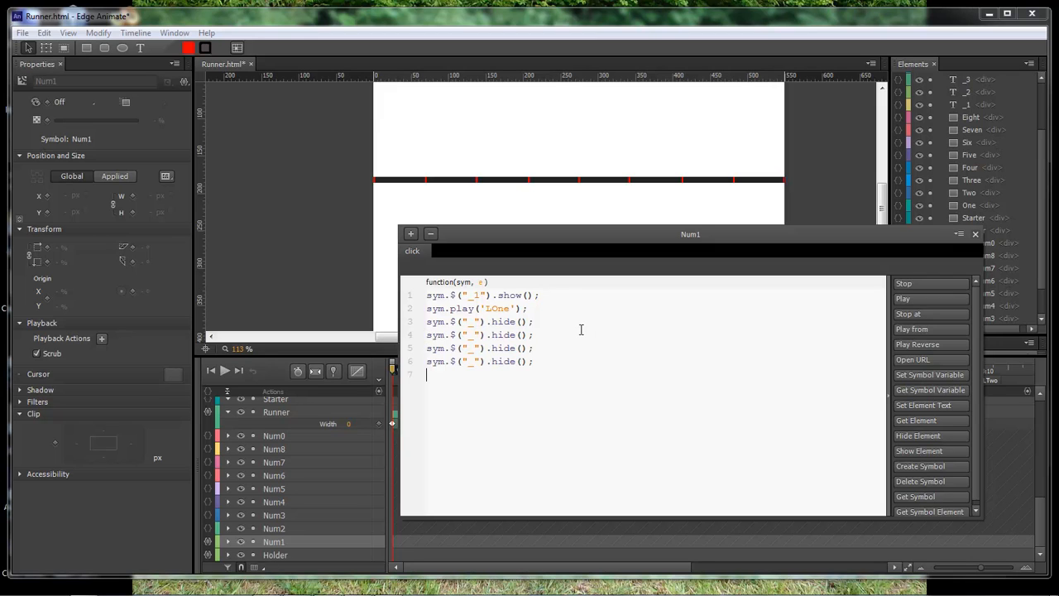
{"action": "key", "text": "ctrl+v"}
{"action": "key", "text": "ctrl+v"}
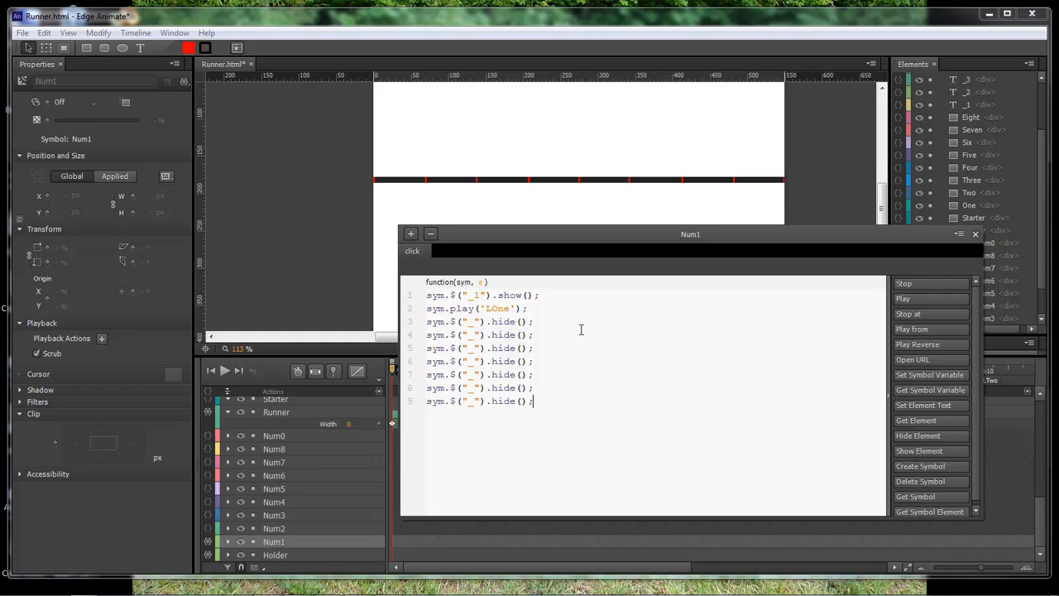
Step: Number the element names in the seven hide lines from _2 to _8 in order, and close the Num1 code editor
{"action": "left_click", "coordinate": [478, 322]}
{"action": "type", "text": "2"}
{"action": "left_click", "coordinate": [478, 336]}
{"action": "type", "text": "3"}
{"action": "left_click", "coordinate": [477, 349]}
{"action": "type", "text": "4"}
{"action": "left_click", "coordinate": [477, 362]}
{"action": "type", "text": "5"}
{"action": "left_click", "coordinate": [475, 375]}
{"action": "type", "text": "6"}
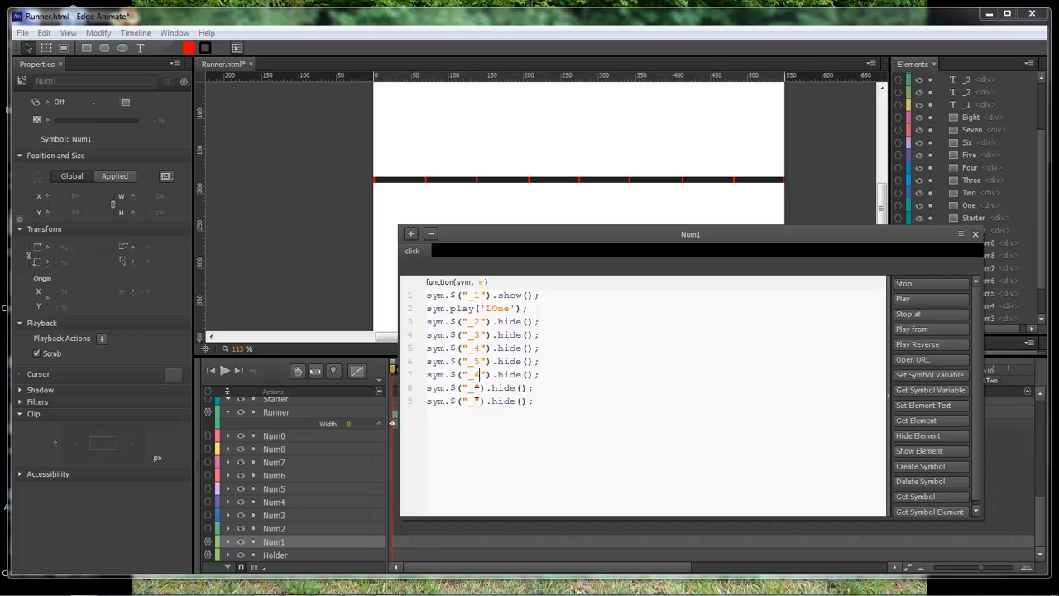
{"action": "left_click", "coordinate": [477, 388]}
{"action": "type", "text": "7"}
{"action": "left_click", "coordinate": [478, 401]}
{"action": "type", "text": "8"}
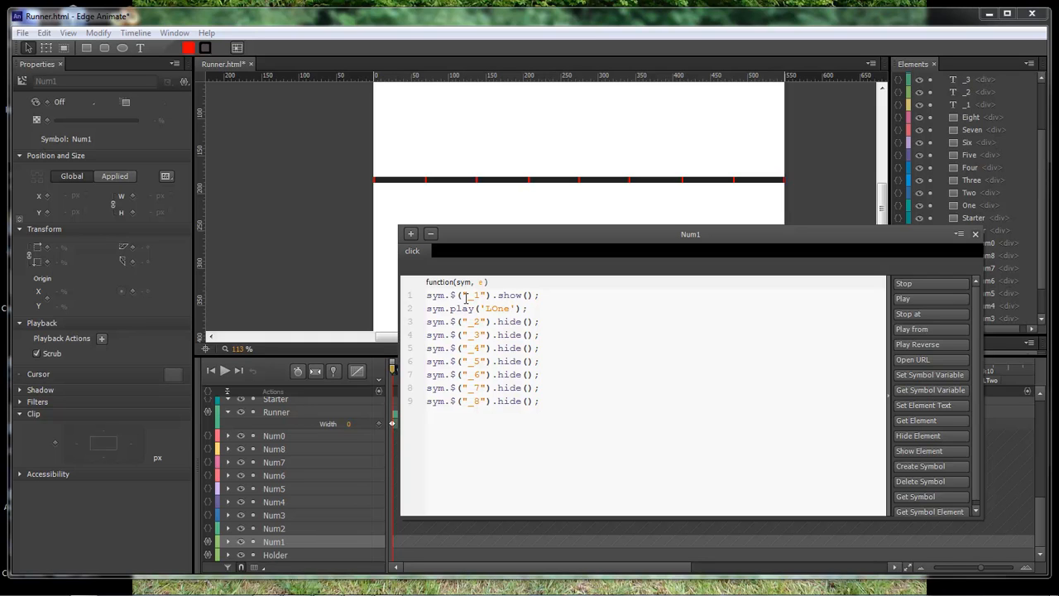
{"action": "left_click_drag", "start_coordinate": [508, 239], "coordinate": [535, 247]}
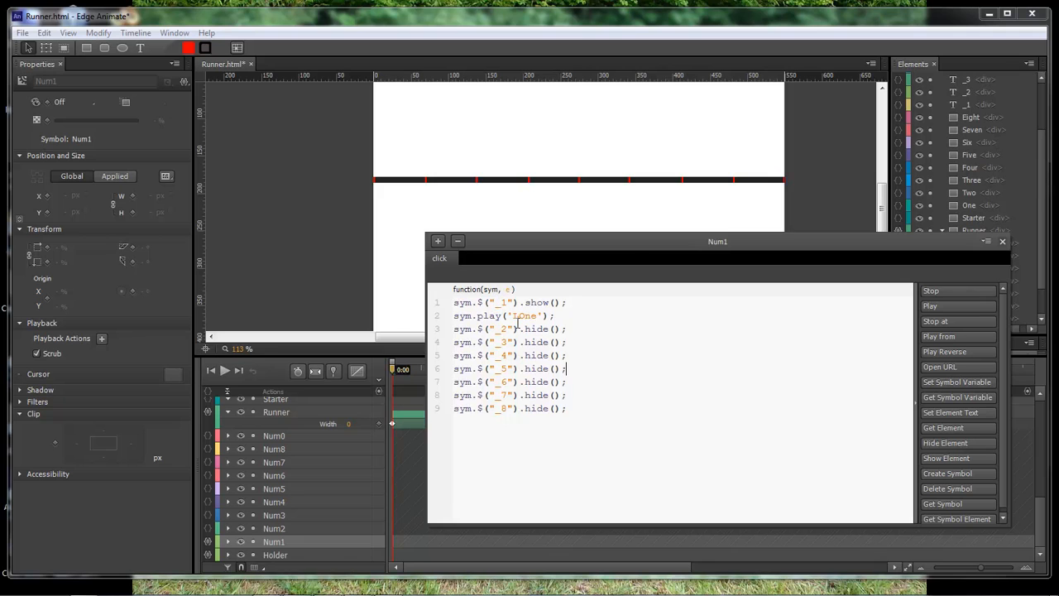
{"action": "left_click_drag", "start_coordinate": [621, 246], "coordinate": [466, 249]}
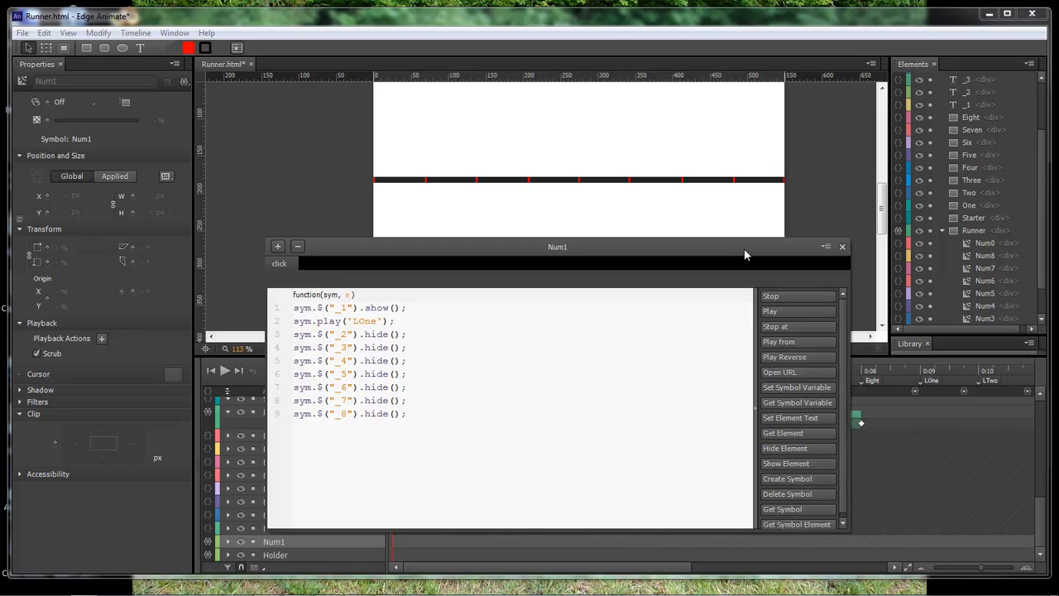
{"action": "left_click_drag", "start_coordinate": [744, 248], "coordinate": [692, 244]}
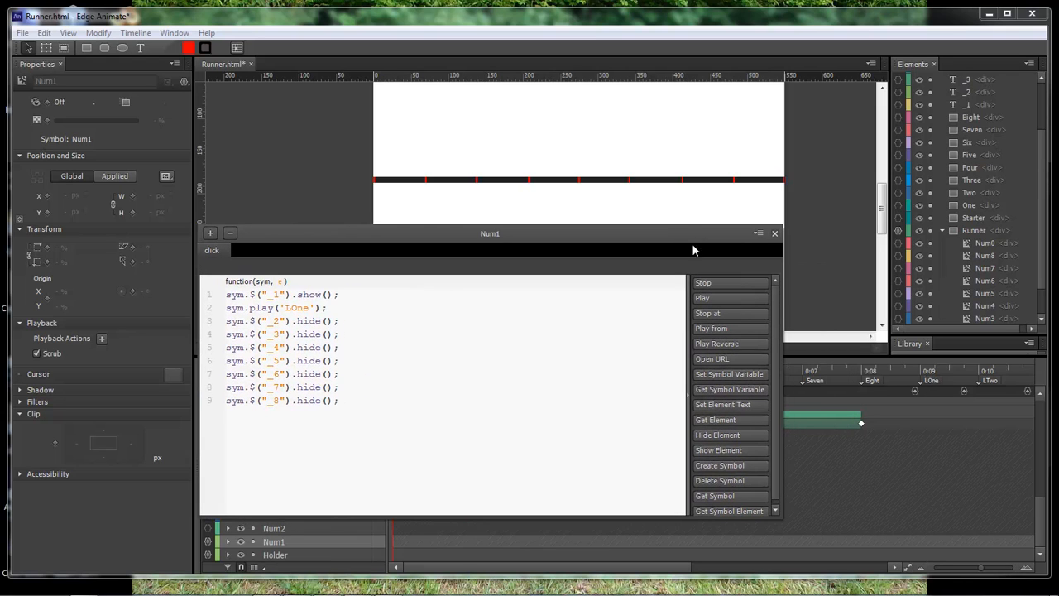
{"action": "left_click", "coordinate": [775, 234]}
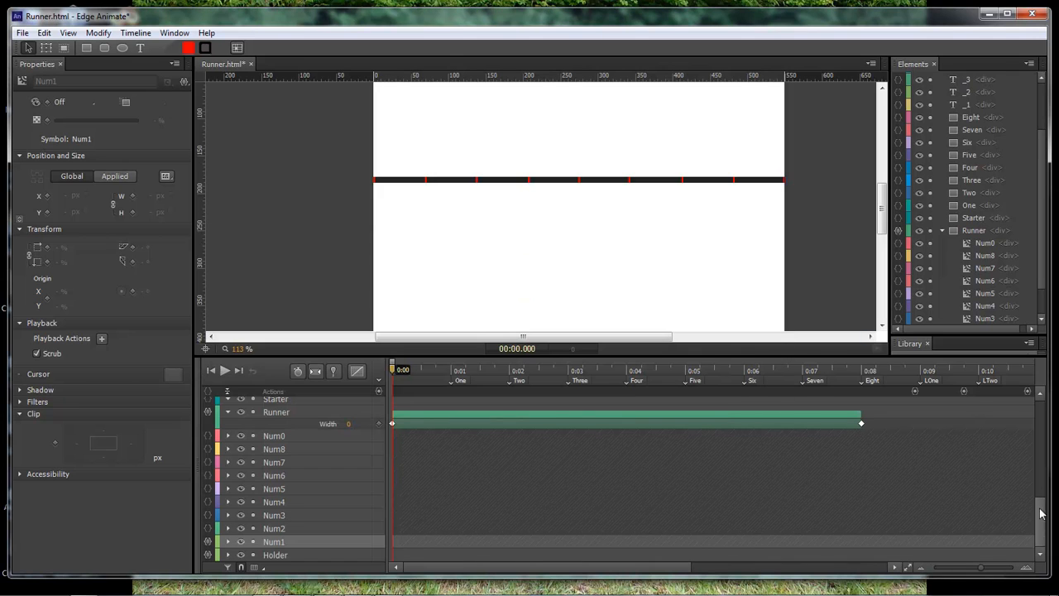
Step: Examine the _1 element's opacity keyframes around the LOne label at 0:09, moving the playhead there and back to the preceding trigger
{"action": "left_click_drag", "start_coordinate": [1041, 517], "coordinate": [1043, 404]}
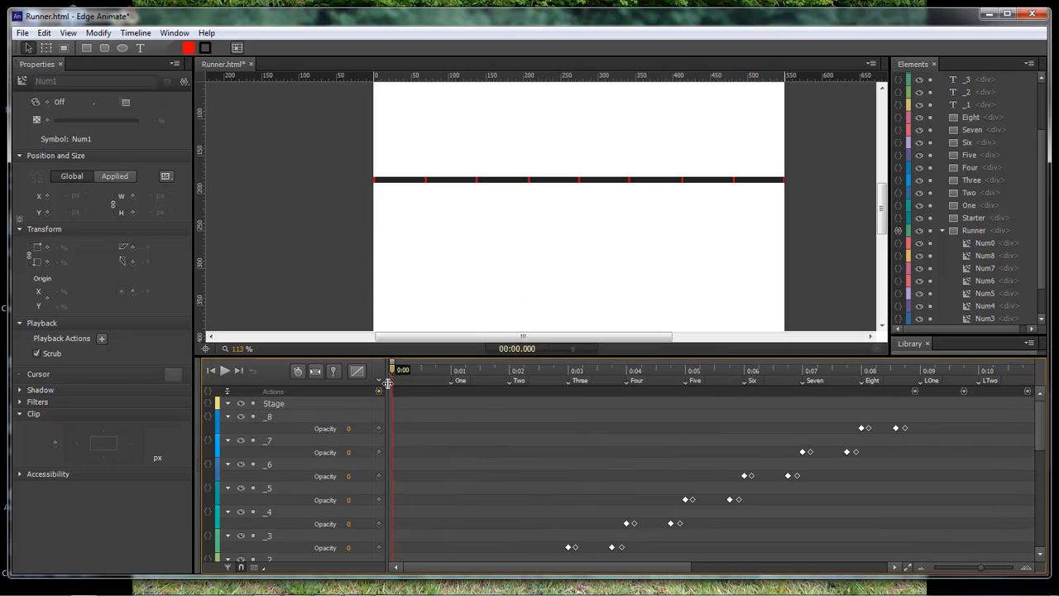
{"action": "left_click_drag", "start_coordinate": [394, 370], "coordinate": [921, 374]}
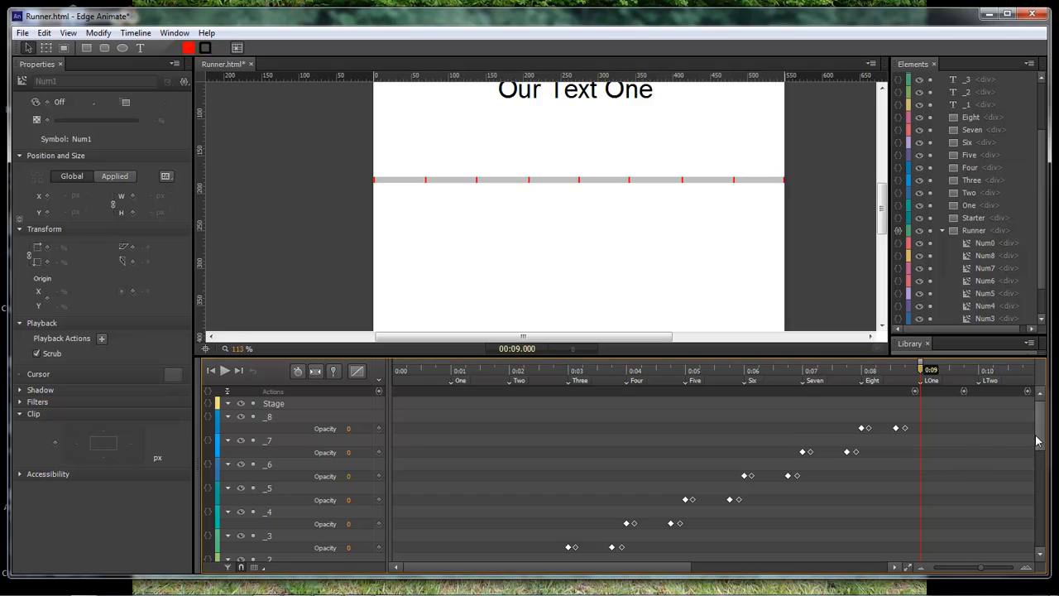
{"action": "left_click_drag", "start_coordinate": [1040, 426], "coordinate": [1045, 463]}
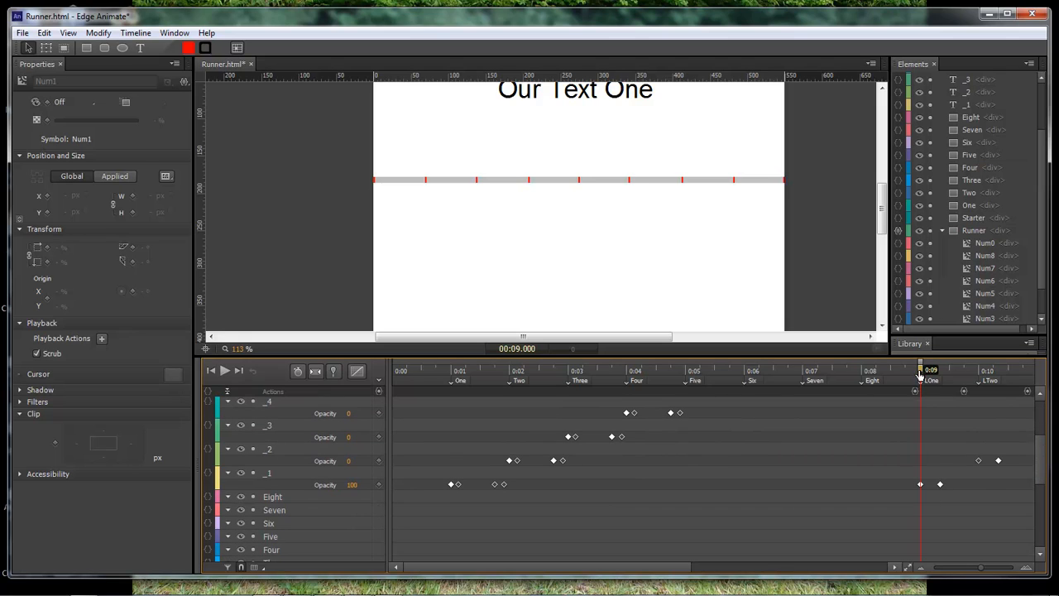
{"action": "mouse_move", "coordinate": [921, 370]}
{"action": "left_mouse_down"}
{"action": "mouse_move", "coordinate": [993, 374]}
{"action": "mouse_move", "coordinate": [916, 379]}
{"action": "left_mouse_up"}
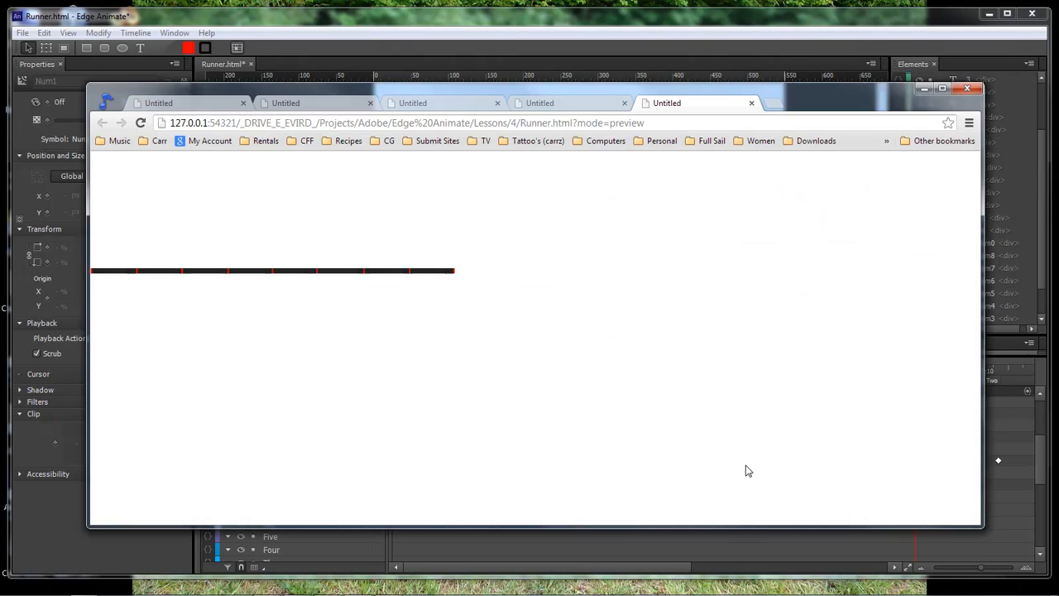
Step: Preview the composition in the browser, test the click event on the Num1 marker of the bar, and minimize the browser
{"action": "left_click", "coordinate": [141, 273]}
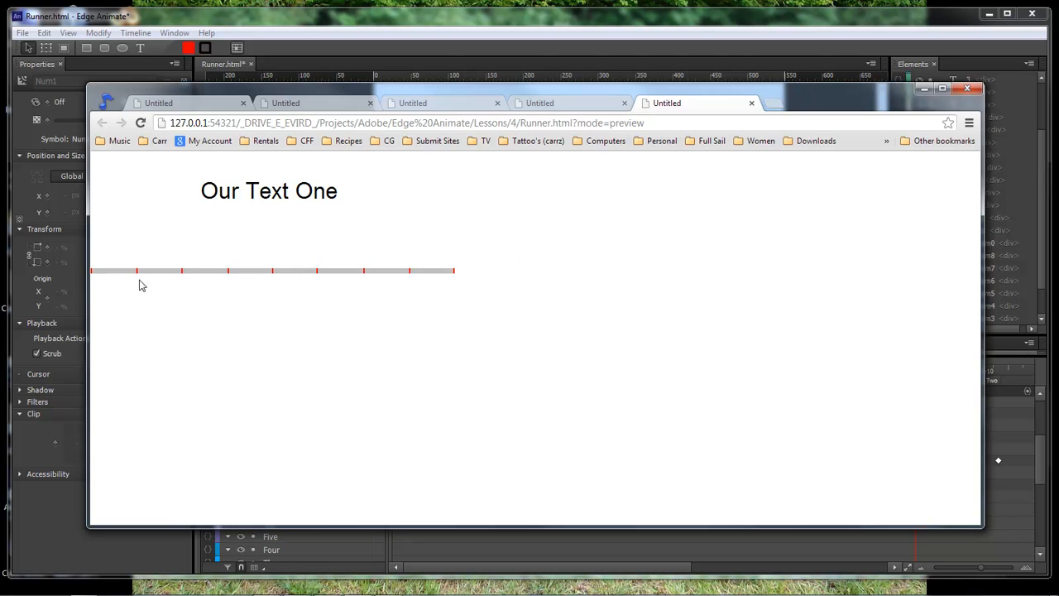
{"action": "left_click", "coordinate": [925, 88]}
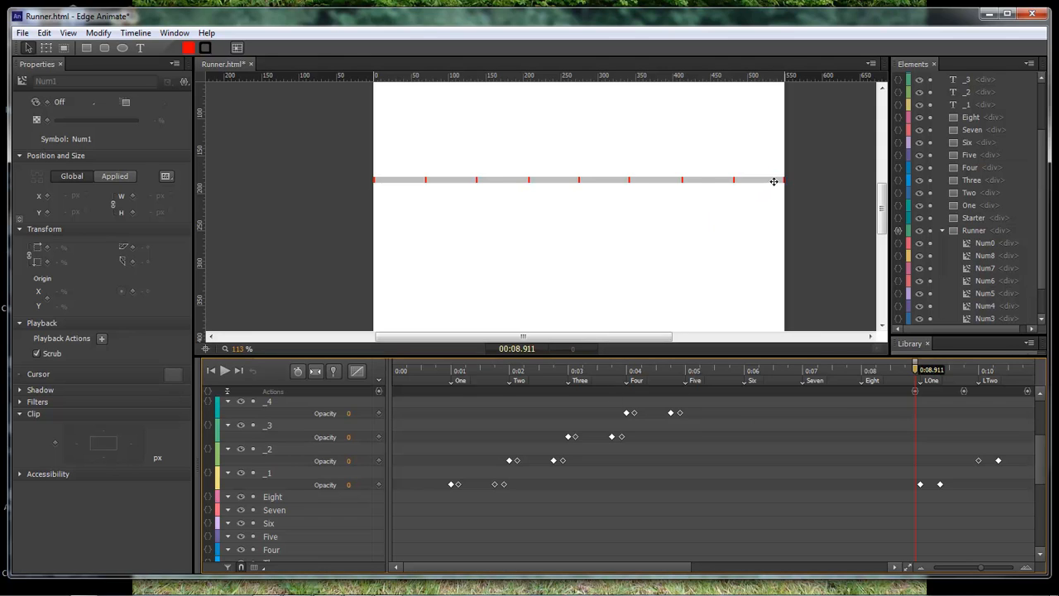
Step: Add a trigger at 0:09, on the LOne label, that plays the timeline from '_1'
{"action": "left_click_drag", "start_coordinate": [1039, 463], "coordinate": [1039, 529]}
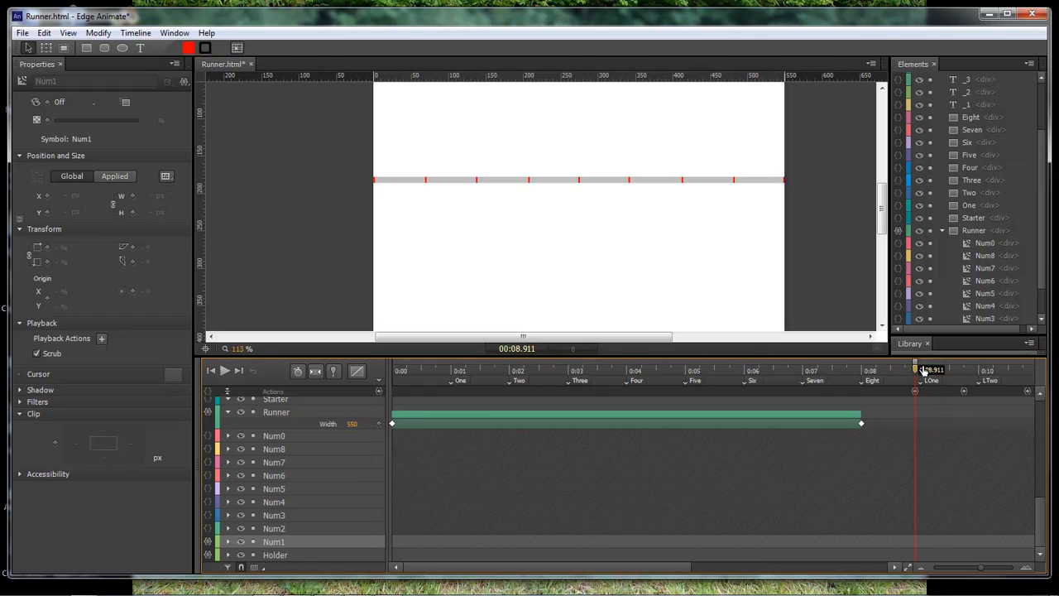
{"action": "left_click", "coordinate": [920, 370]}
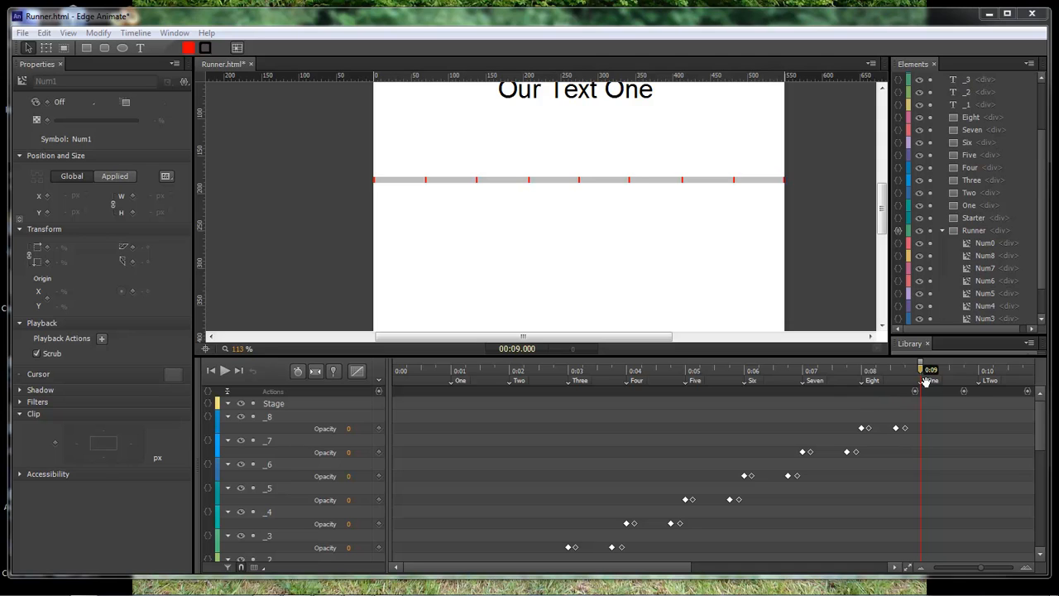
{"action": "left_click", "coordinate": [380, 392]}
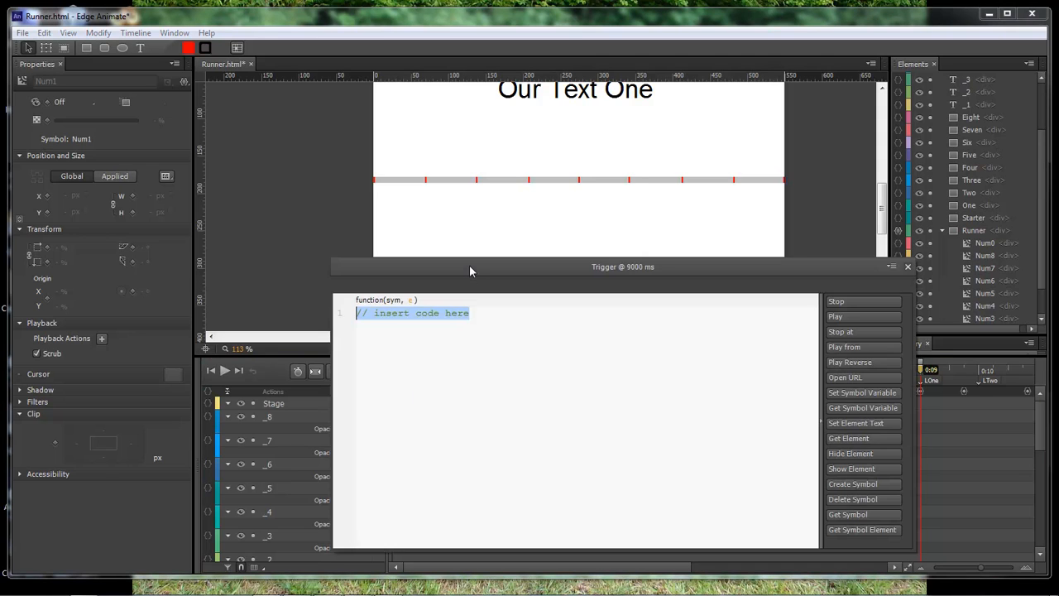
{"action": "left_click_drag", "start_coordinate": [470, 265], "coordinate": [351, 203]}
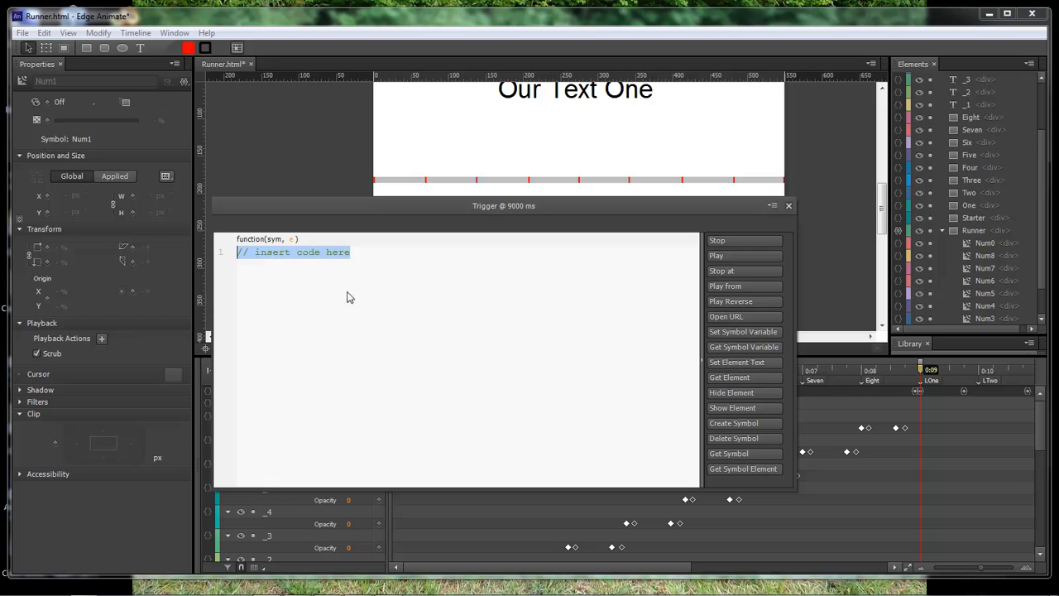
{"action": "left_click", "coordinate": [732, 285]}
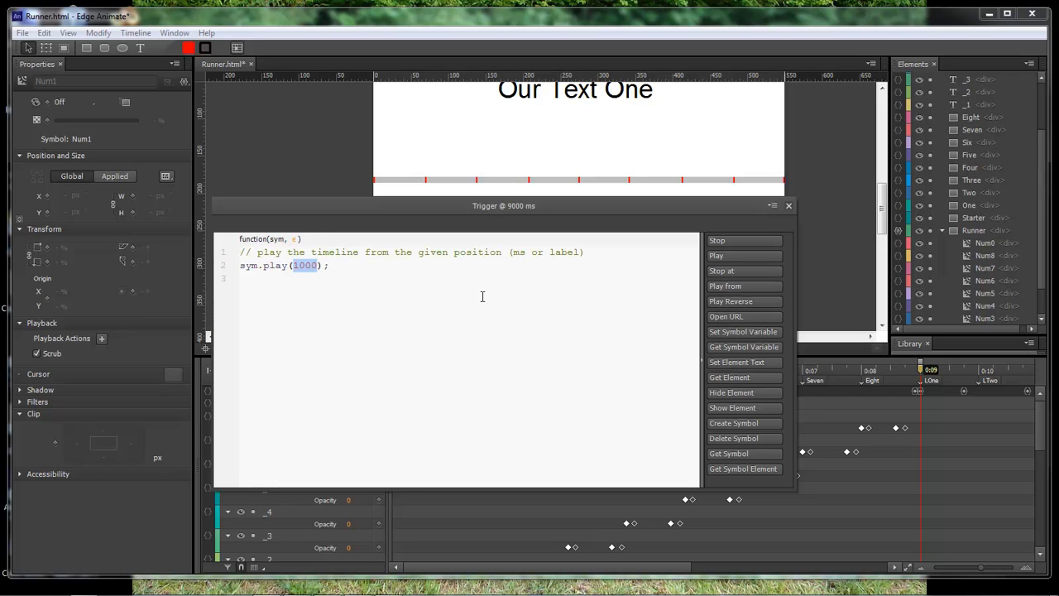
{"action": "type", "text": "'_1"}
{"action": "type", "text": "'); s"}
Step: Add the line sym.$('Runner').css({}); below the play call in the 9000 ms trigger
{"action": "type", "text": "ym"}
{"action": "type", "text": ".$('runn"}
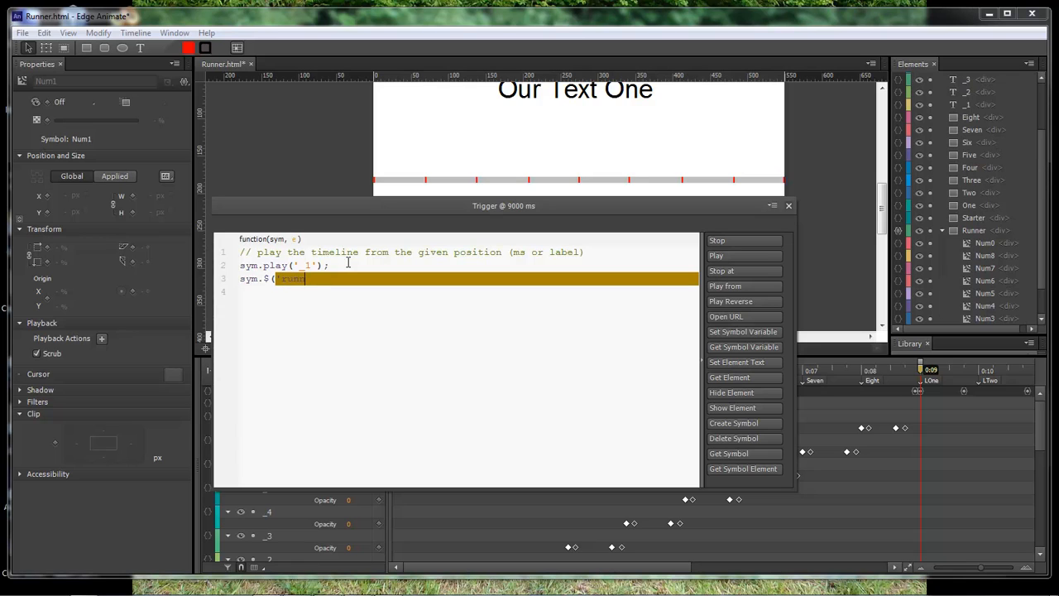
{"action": "key", "text": "BackSpace"}
{"action": "key", "text": "BackSpace"}
{"action": "type", "text": "unner')"}
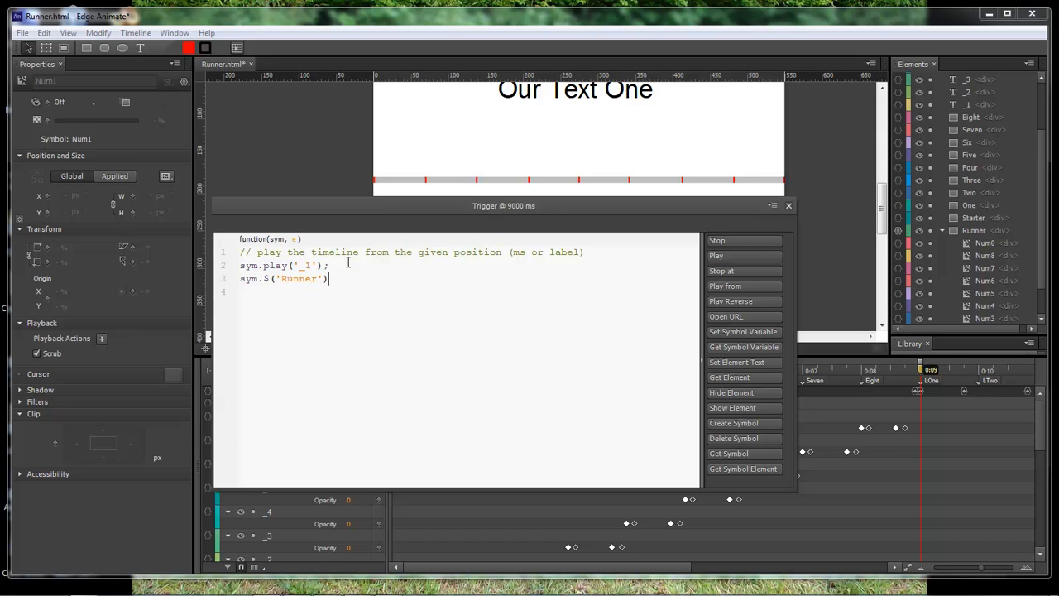
{"action": "type", "text": ".css({});"}
{"action": "left_click_drag", "start_coordinate": [426, 209], "coordinate": [655, 352]}
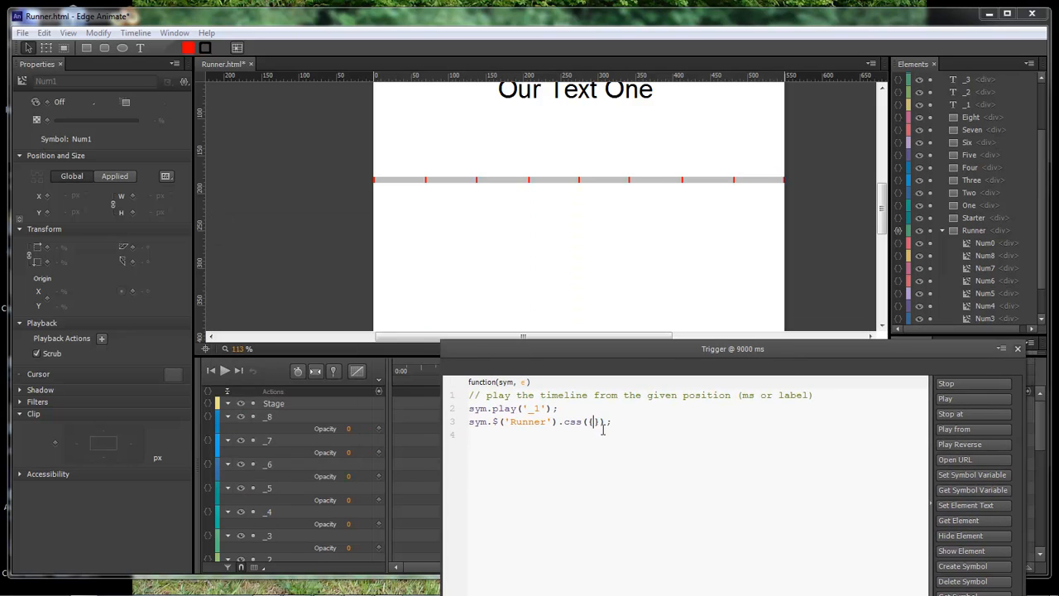
Step: Insert a "width":"" property inside the braces of the Runner css call
{"action": "type", "text": "width"}
{"action": "key", "text": "BackSpace"}
{"action": "key", "text": "BackSpace"}
{"action": "key", "text": "BackSpace"}
{"action": "key", "text": "BackSpace"}
{"action": "key", "text": "BackSpace"}
{"action": "type", "text": "').css({\"width"}
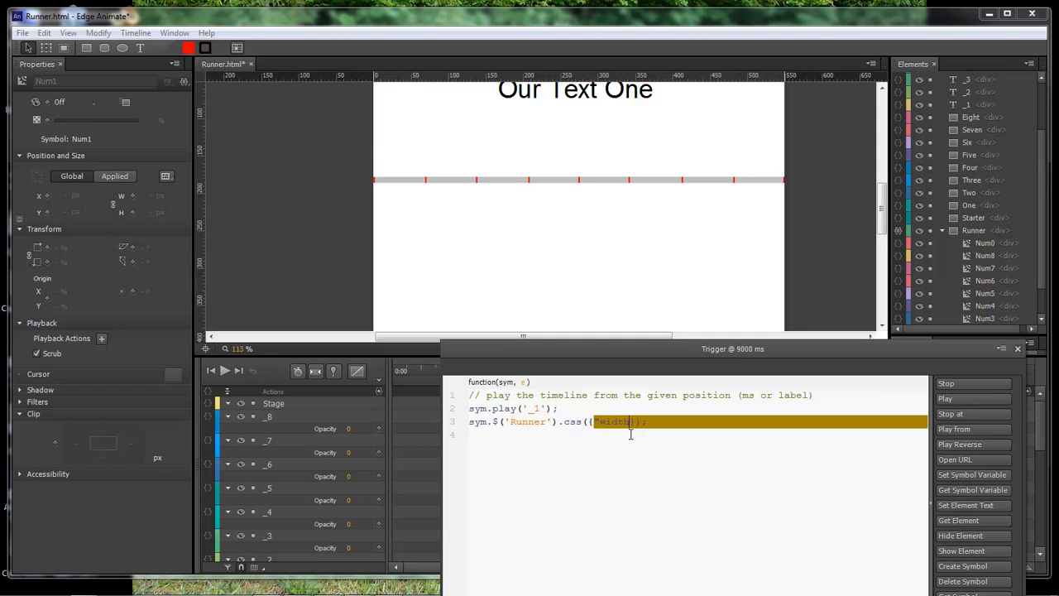
{"action": "type", "text": "\":"}
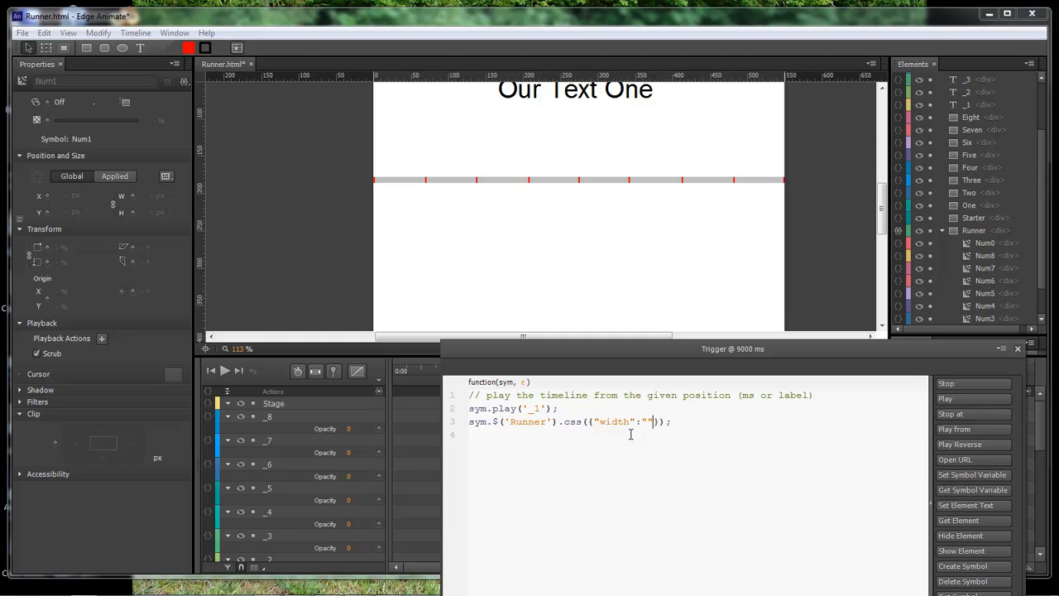
Step: Look up Runner's width at the One label (0:01), enter 69 as the css width in the trigger, and close the code editor
{"action": "left_click_drag", "start_coordinate": [619, 362], "coordinate": [615, 431]}
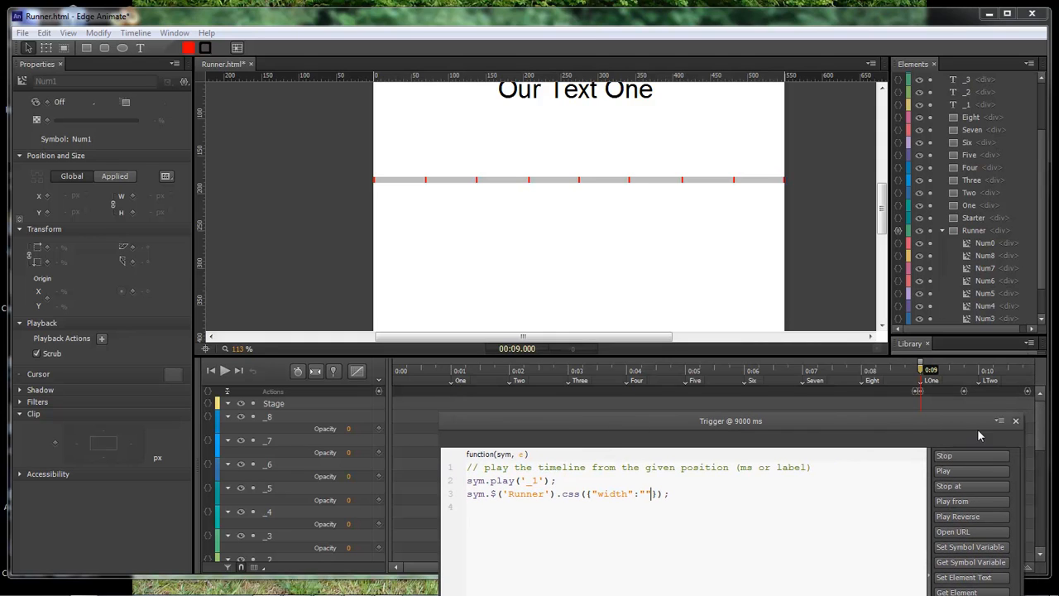
{"action": "left_click_drag", "start_coordinate": [915, 424], "coordinate": [947, 264]}
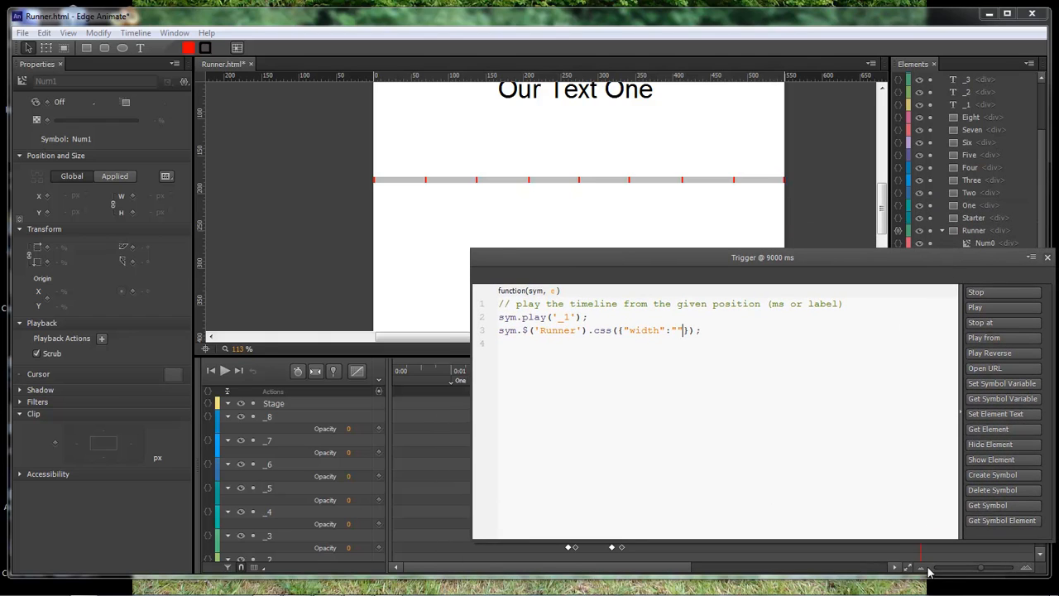
{"action": "left_click_drag", "start_coordinate": [869, 260], "coordinate": [917, 431]}
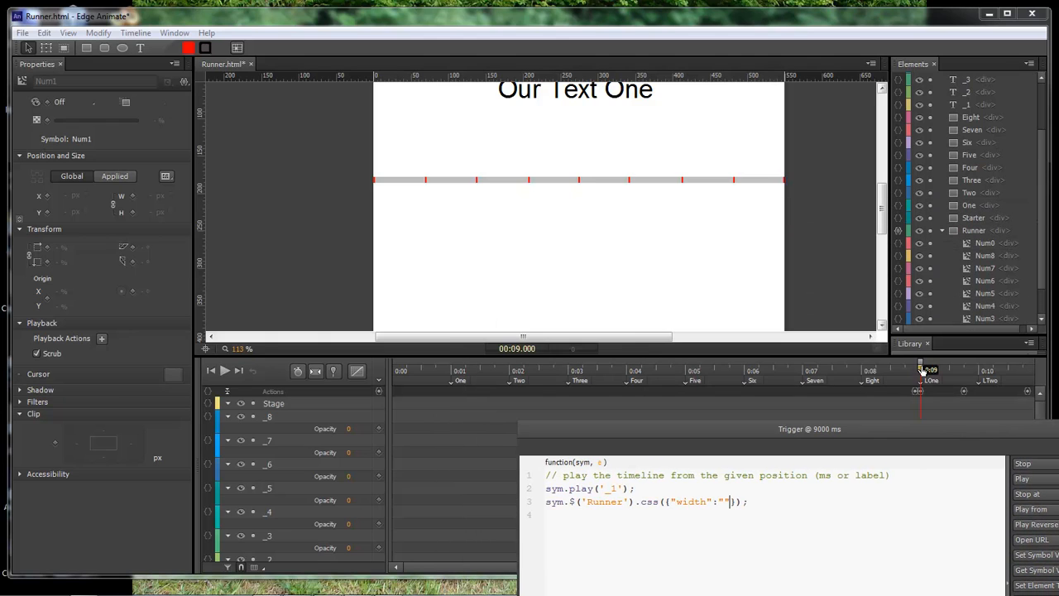
{"action": "left_click_drag", "start_coordinate": [430, 370], "coordinate": [452, 368]}
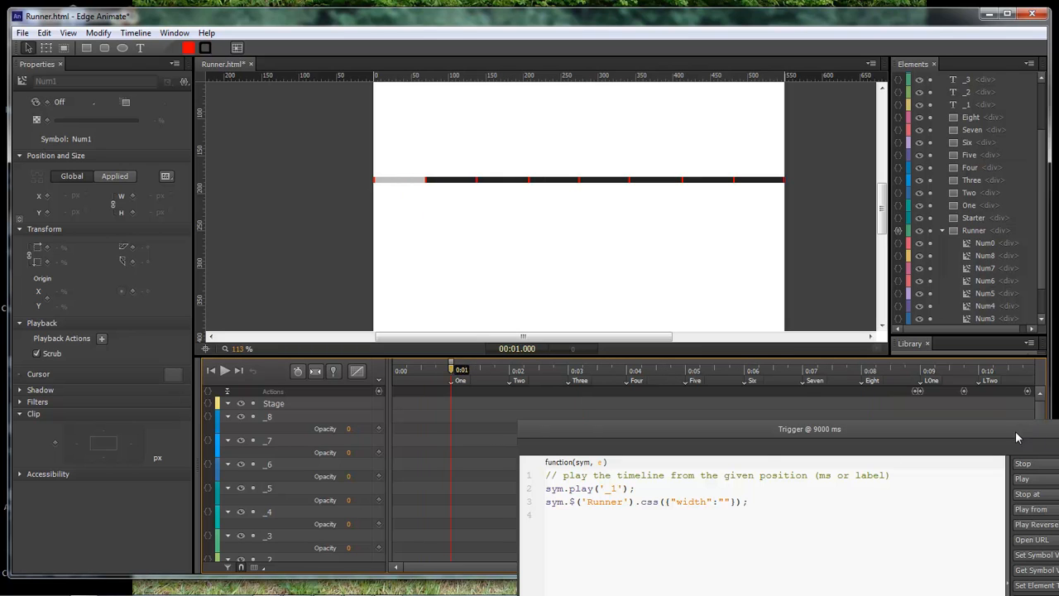
{"action": "left_click_drag", "start_coordinate": [1019, 430], "coordinate": [947, 266]}
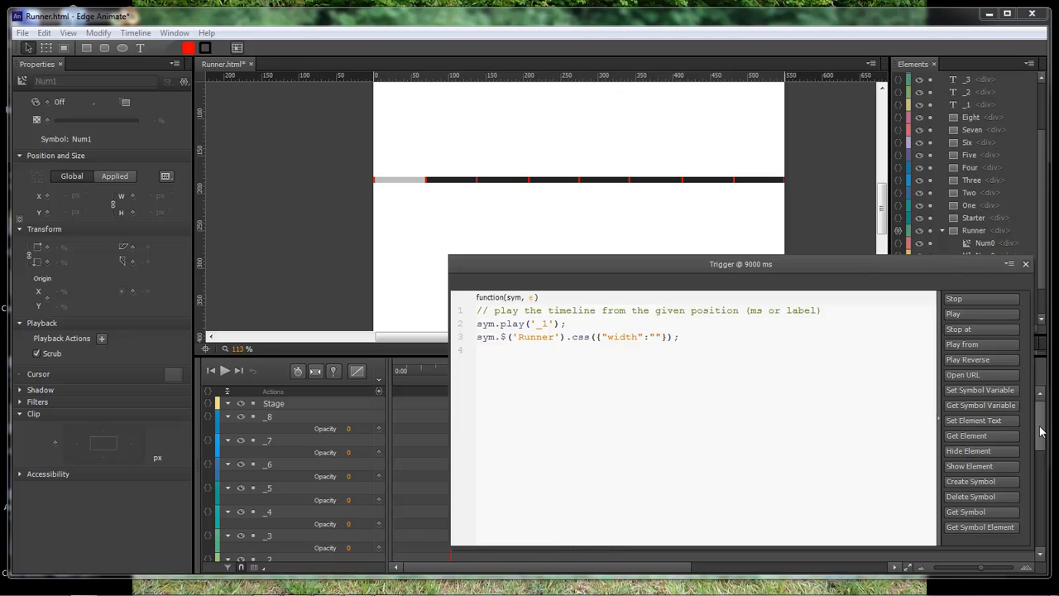
{"action": "left_click_drag", "start_coordinate": [1040, 425], "coordinate": [1043, 540]}
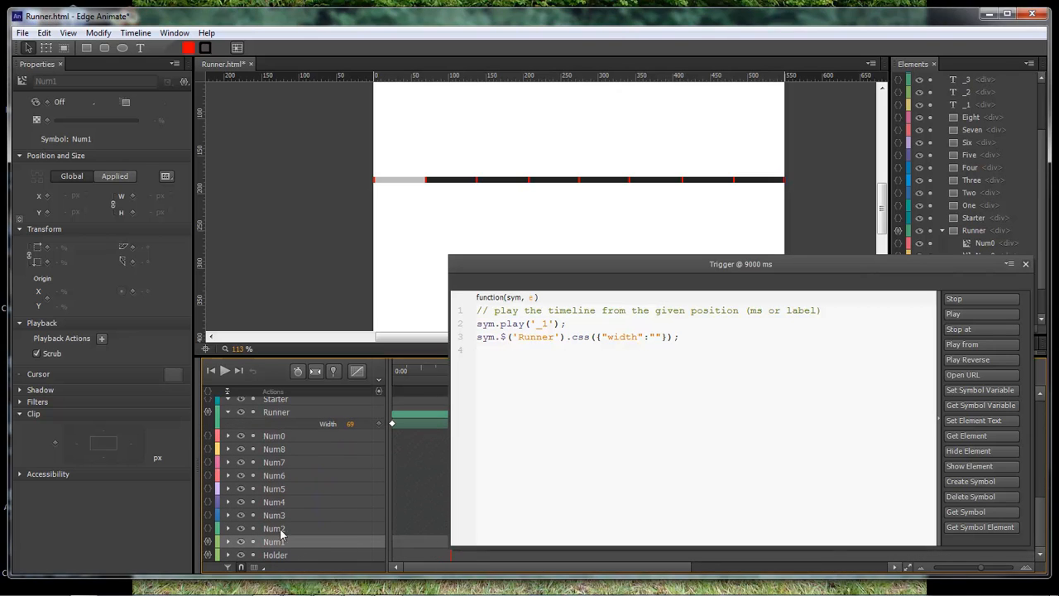
{"action": "left_click", "coordinate": [277, 412]}
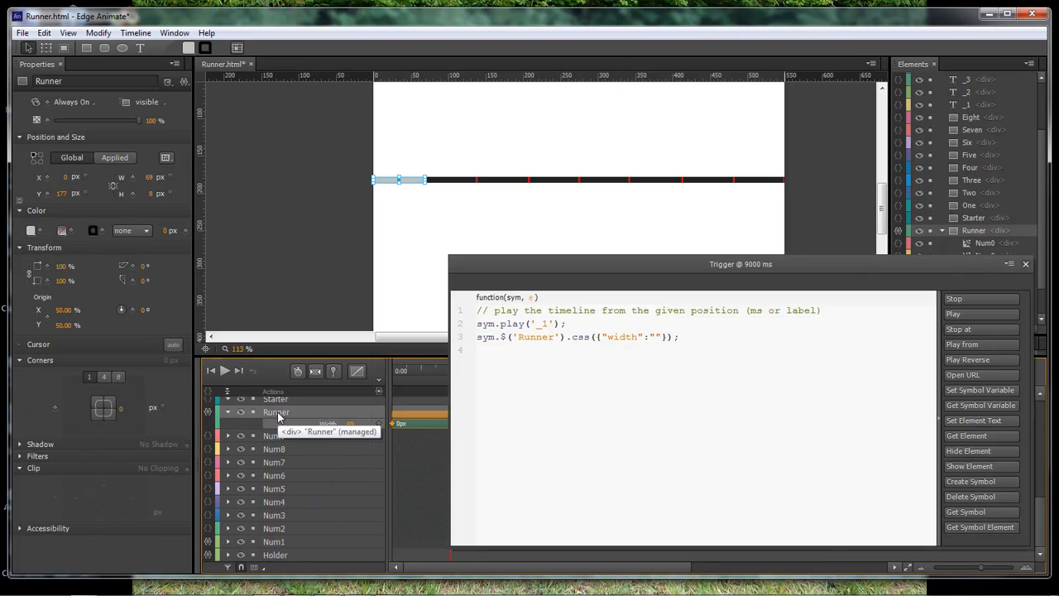
{"action": "left_click_drag", "start_coordinate": [547, 275], "coordinate": [556, 300]}
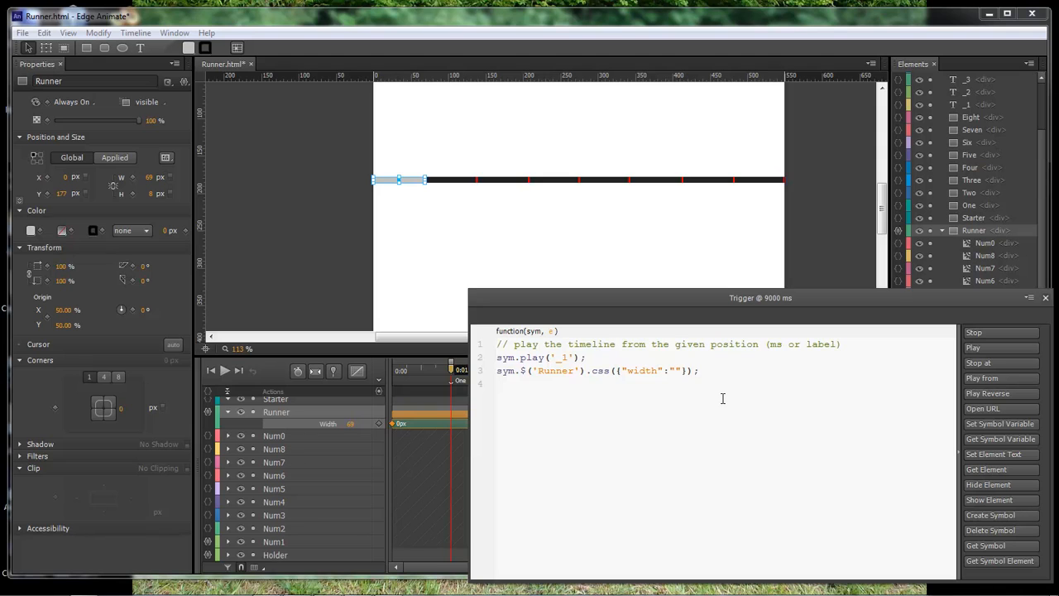
{"action": "left_click_drag", "start_coordinate": [854, 299], "coordinate": [702, 293]}
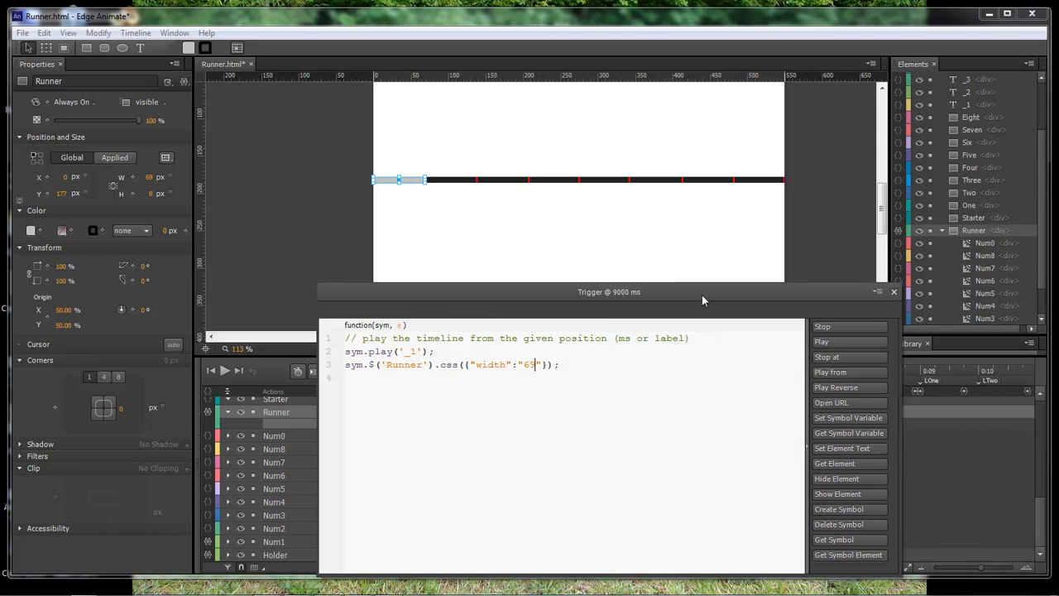
{"action": "left_click", "coordinate": [893, 292]}
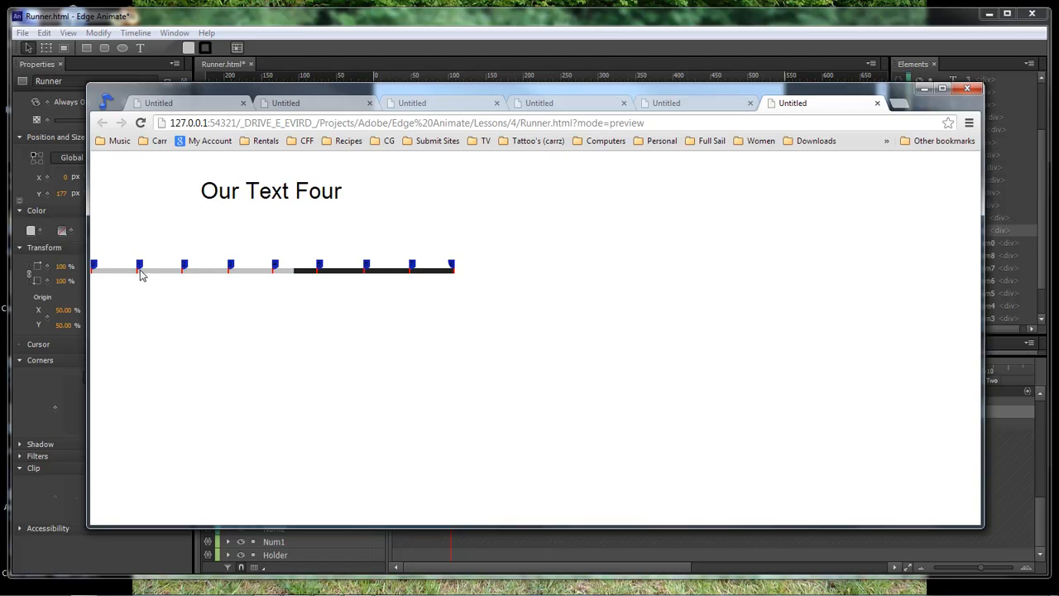
Step: Preview the composition in the browser, test the Num1 marker on the bar, and close the browser
{"action": "left_click", "coordinate": [139, 264]}
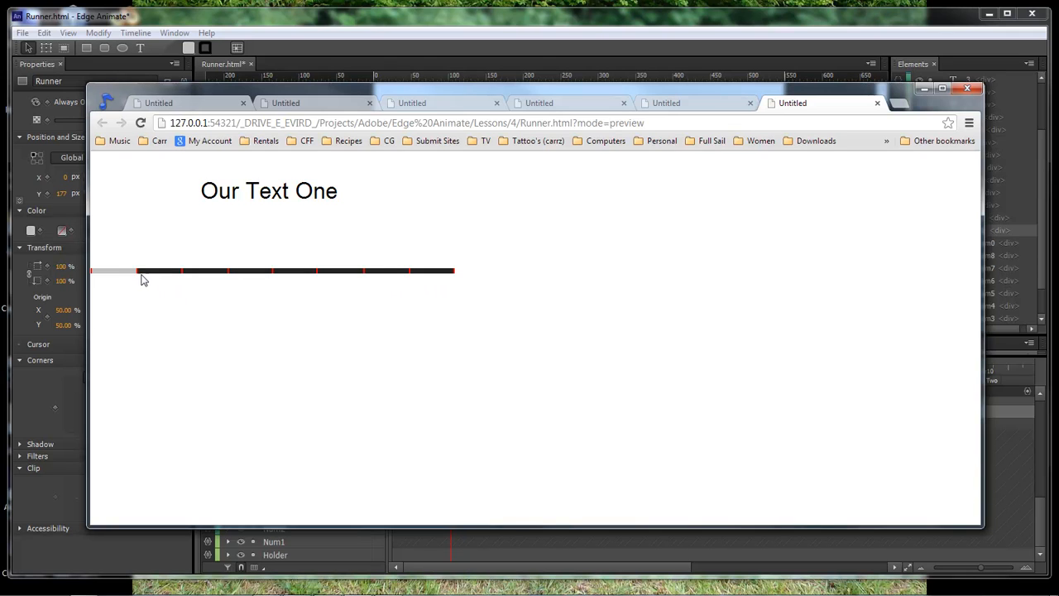
{"action": "left_click", "coordinate": [966, 89]}
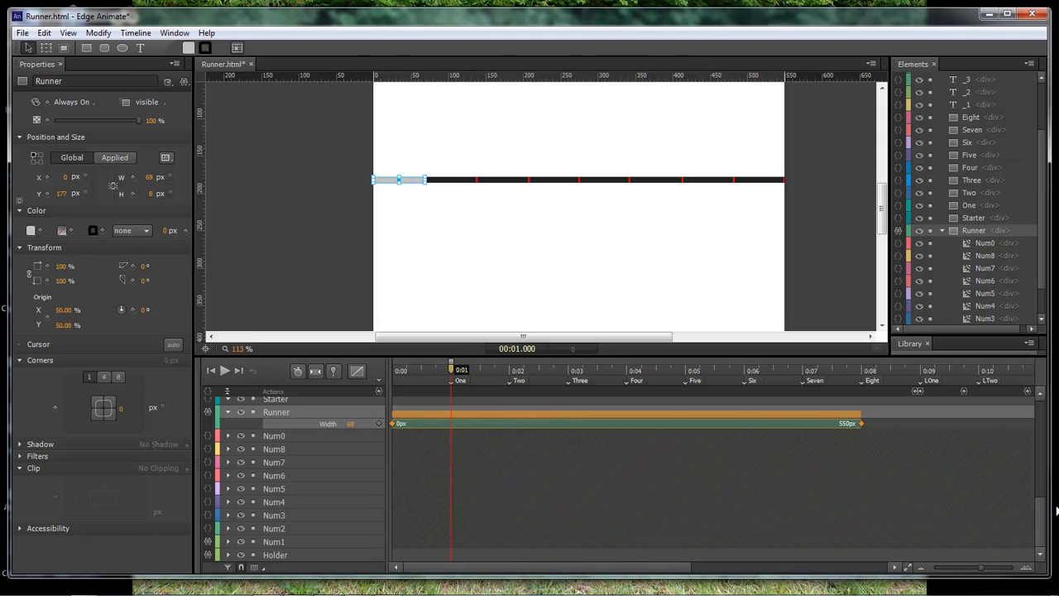
Step: Copy the code of the 9000 ms trigger into a new trigger at 0:10, on the LTwo label
{"action": "left_click_drag", "start_coordinate": [1035, 530], "coordinate": [1040, 418]}
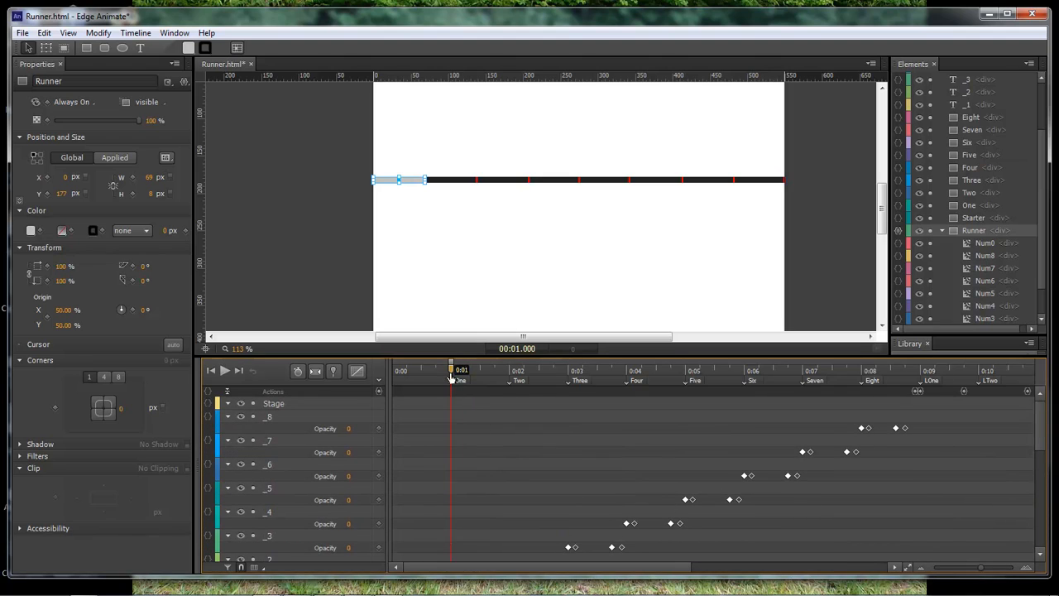
{"action": "left_click_drag", "start_coordinate": [451, 376], "coordinate": [983, 429]}
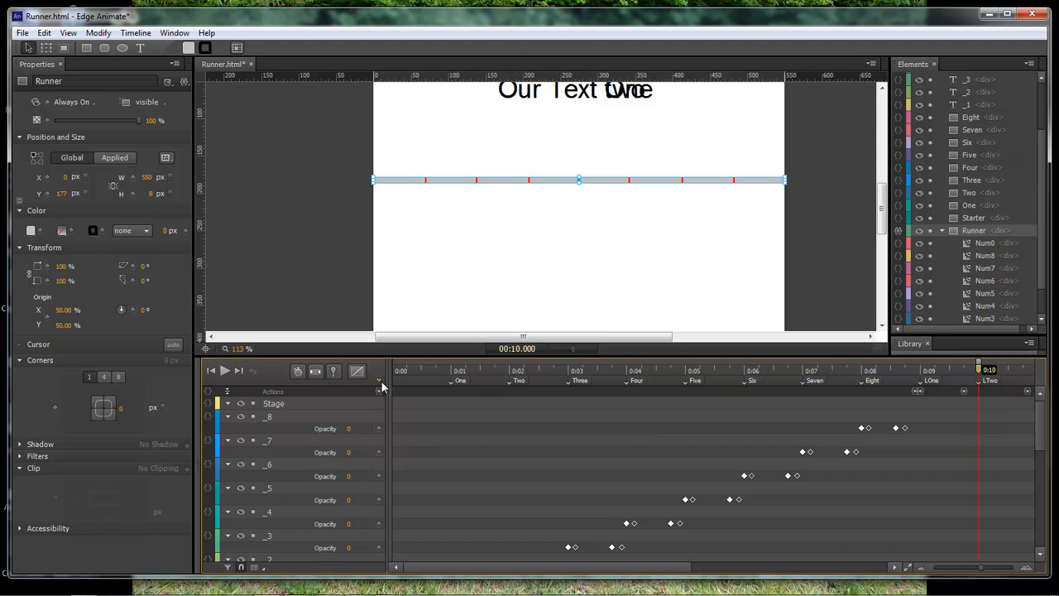
{"action": "left_click_drag", "start_coordinate": [981, 369], "coordinate": [510, 378]}
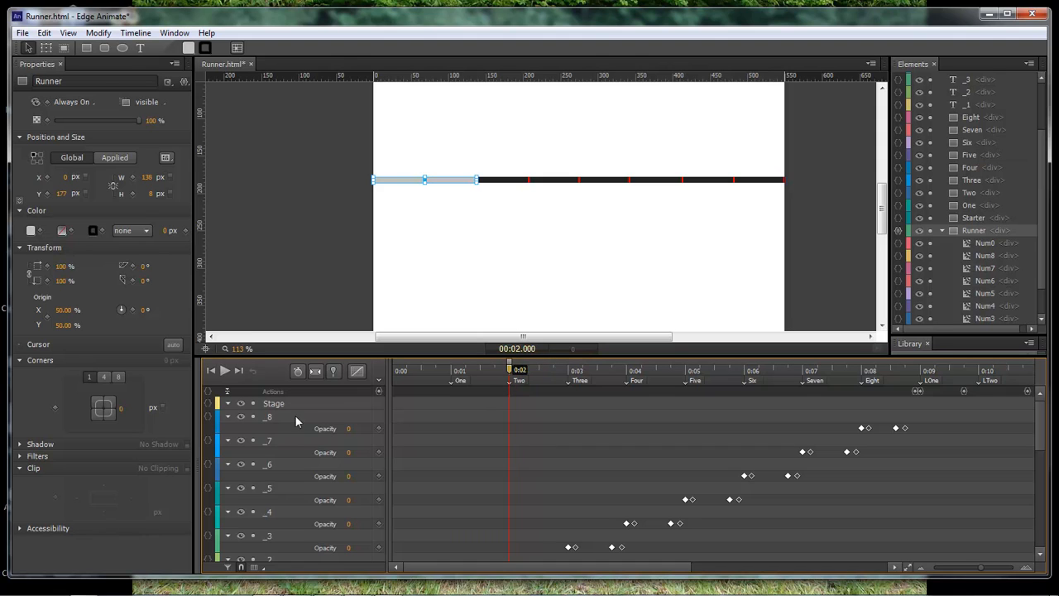
{"action": "mouse_move", "coordinate": [1039, 426]}
{"action": "left_mouse_down"}
{"action": "mouse_move", "coordinate": [1039, 528]}
{"action": "mouse_move", "coordinate": [1039, 411]}
{"action": "left_mouse_up"}
{"action": "left_click_drag", "start_coordinate": [510, 370], "coordinate": [980, 371]}
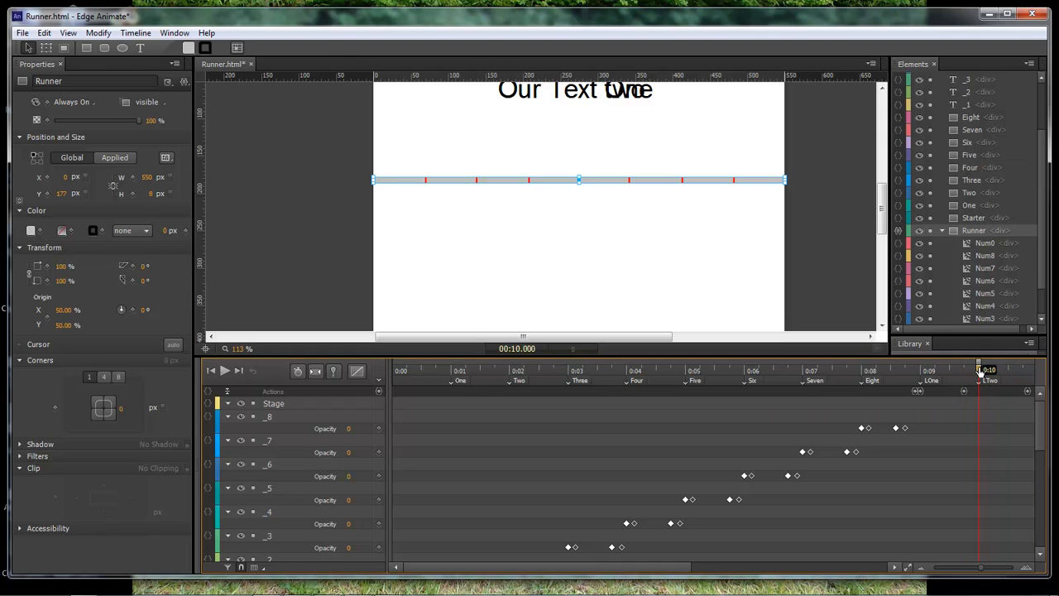
{"action": "double_click", "coordinate": [916, 391]}
{"action": "left_click_drag", "start_coordinate": [600, 331], "coordinate": [232, 306]}
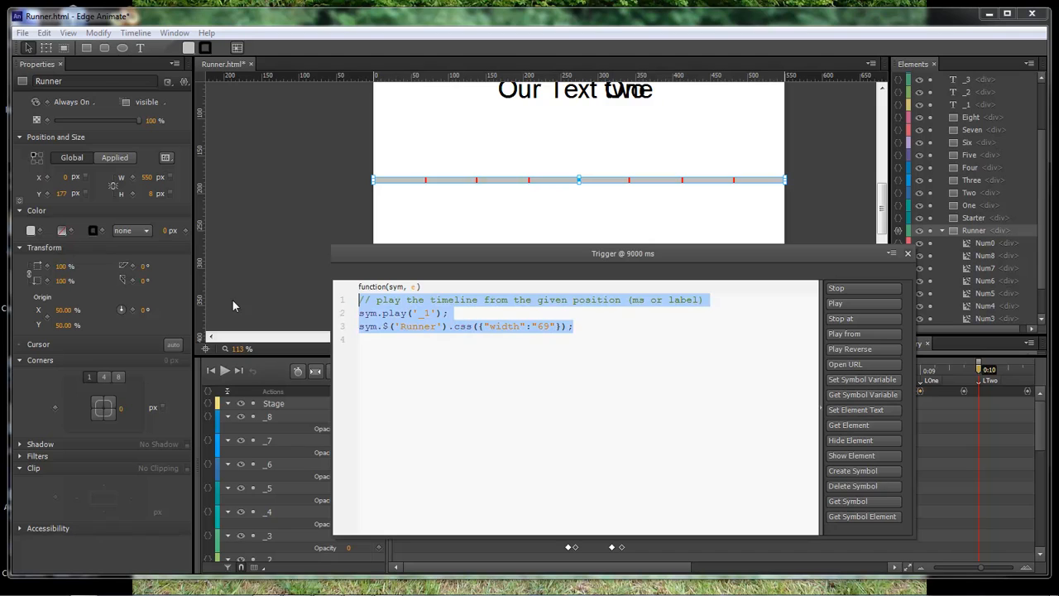
{"action": "left_click", "coordinate": [907, 253]}
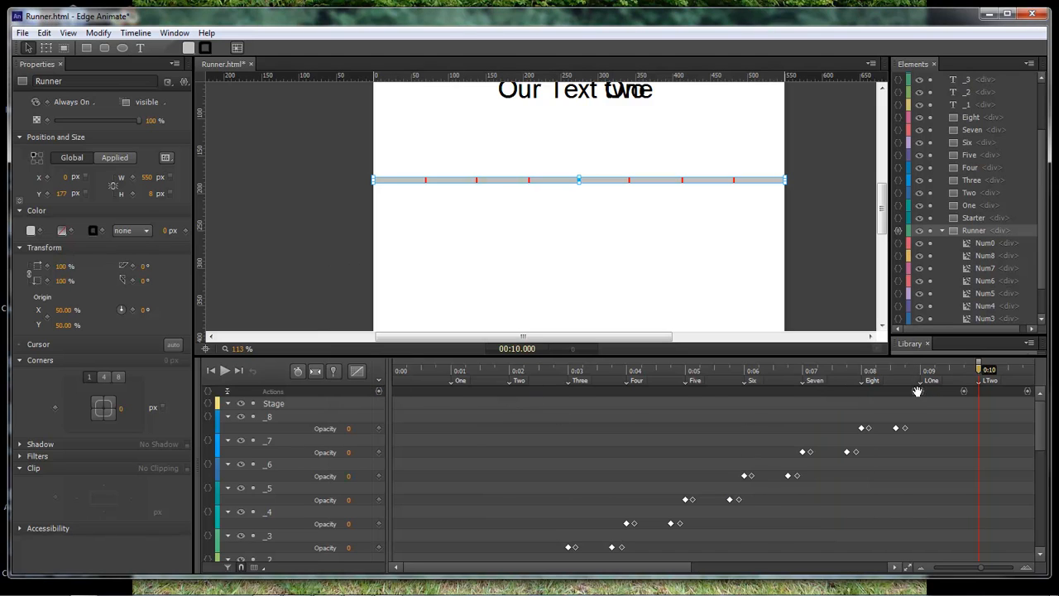
{"action": "double_click", "coordinate": [979, 391]}
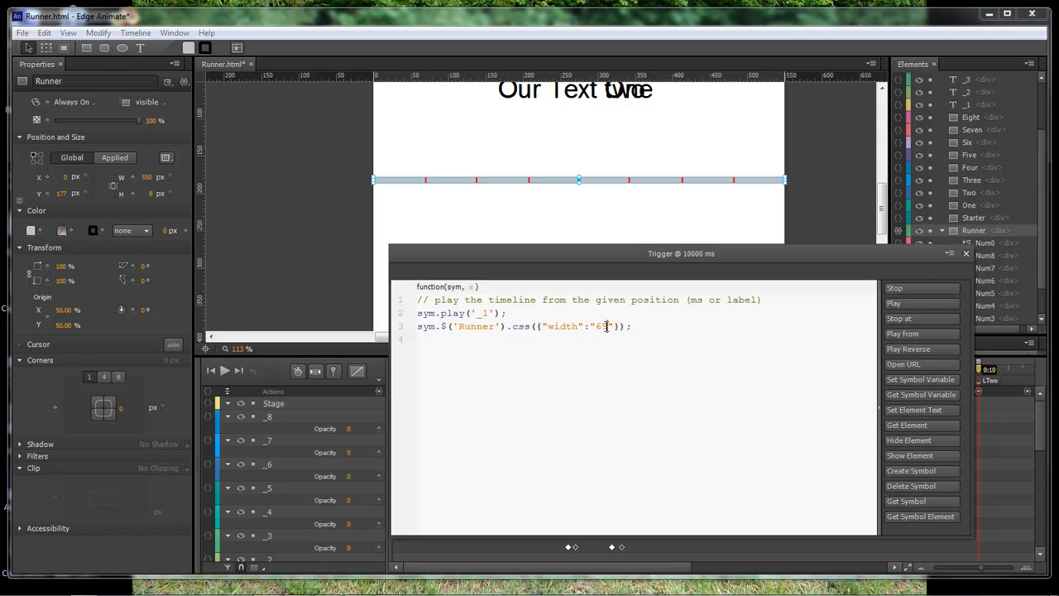
Step: Look up Runner's width at the Two label (0:02) and set the css width in the 10000 ms trigger to 138
{"action": "left_click_drag", "start_coordinate": [607, 326], "coordinate": [595, 326]}
{"action": "left_click_drag", "start_coordinate": [737, 260], "coordinate": [760, 125]}
{"action": "left_click_drag", "start_coordinate": [1039, 418], "coordinate": [1040, 497]}
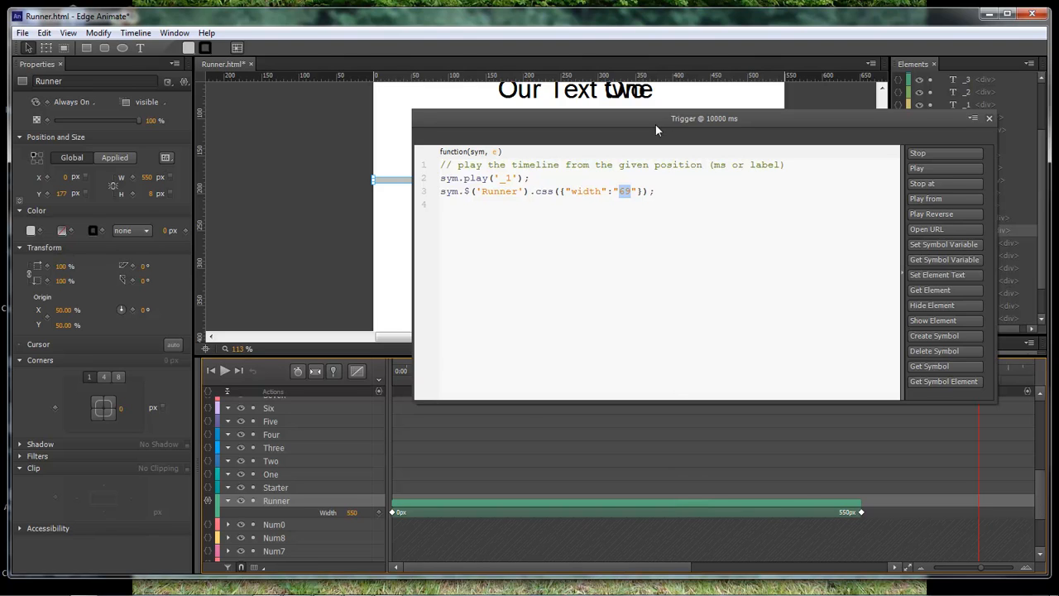
{"action": "left_click_drag", "start_coordinate": [656, 124], "coordinate": [691, 61]}
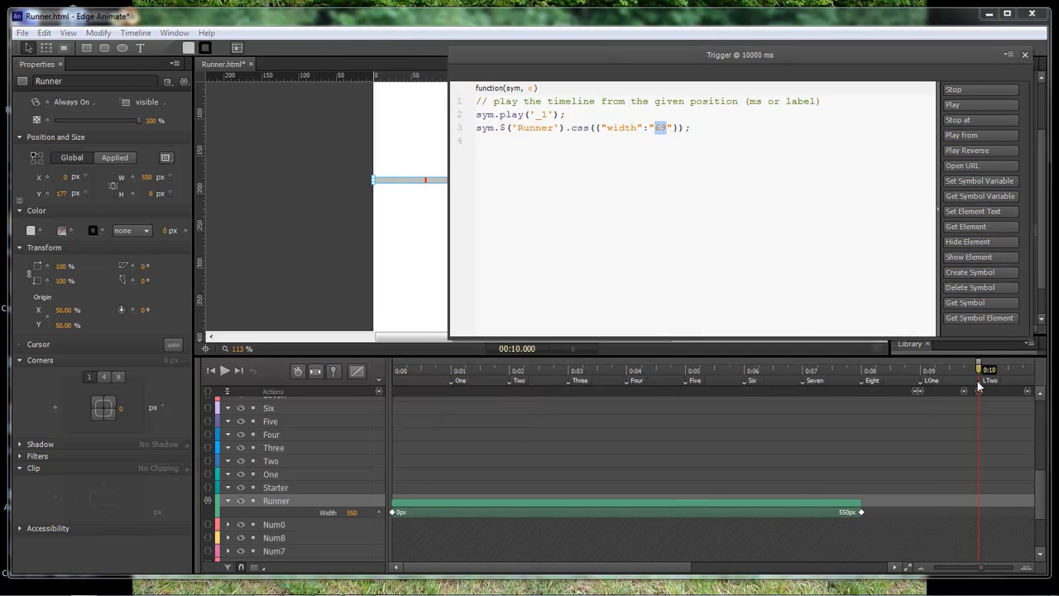
{"action": "left_click_drag", "start_coordinate": [980, 369], "coordinate": [510, 372]}
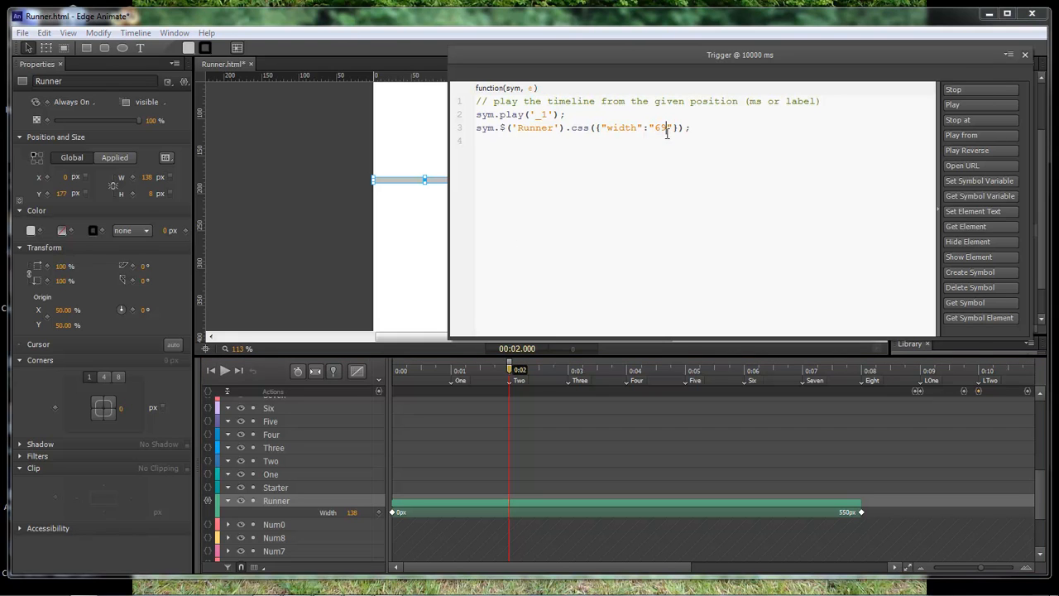
{"action": "type", "text": "138"}
Step: Change the play position to '_2' in the 10000 ms trigger, copy its two code lines, and close the editor
{"action": "left_click_drag", "start_coordinate": [549, 115], "coordinate": [544, 116]}
{"action": "type", "text": "2"}
{"action": "left_click_drag", "start_coordinate": [678, 148], "coordinate": [400, 111]}
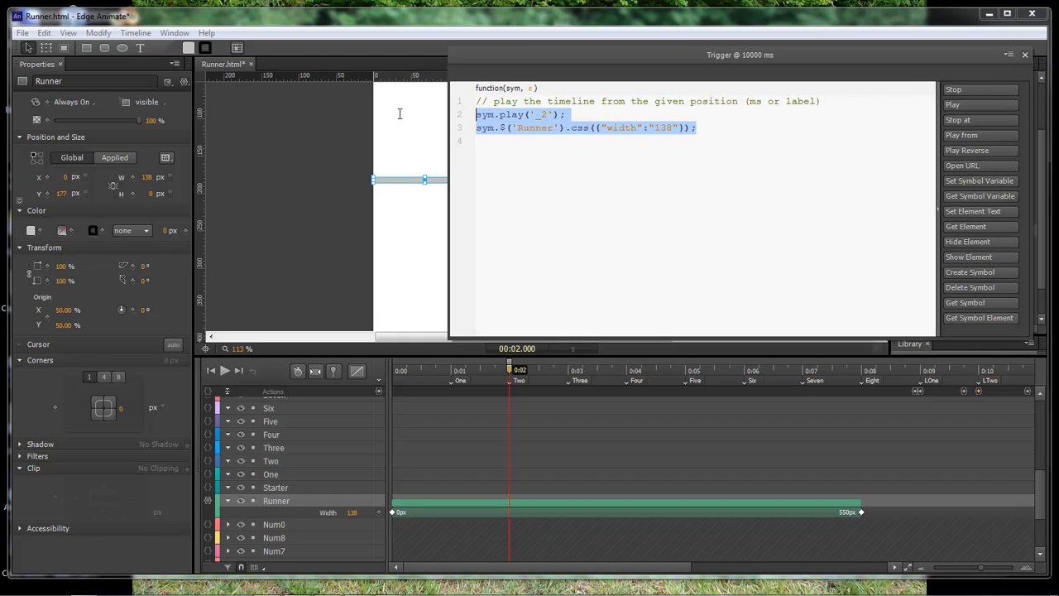
{"action": "left_click", "coordinate": [1025, 55]}
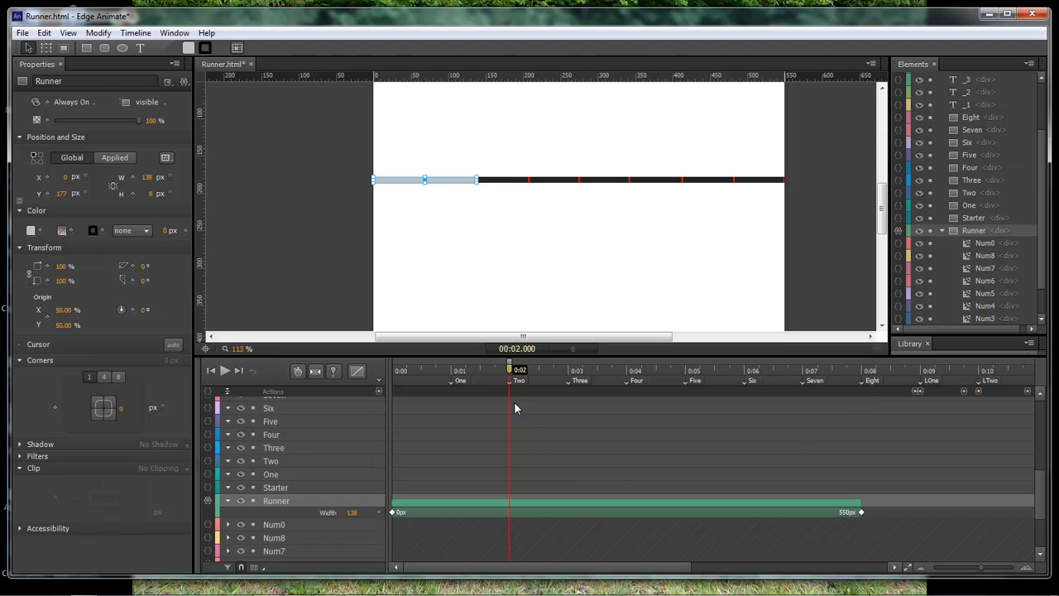
Step: Move the playhead to the Three label (0:03) and note Runner's width there, 206, in a blank Notepad document
{"action": "left_click_drag", "start_coordinate": [510, 370], "coordinate": [569, 376]}
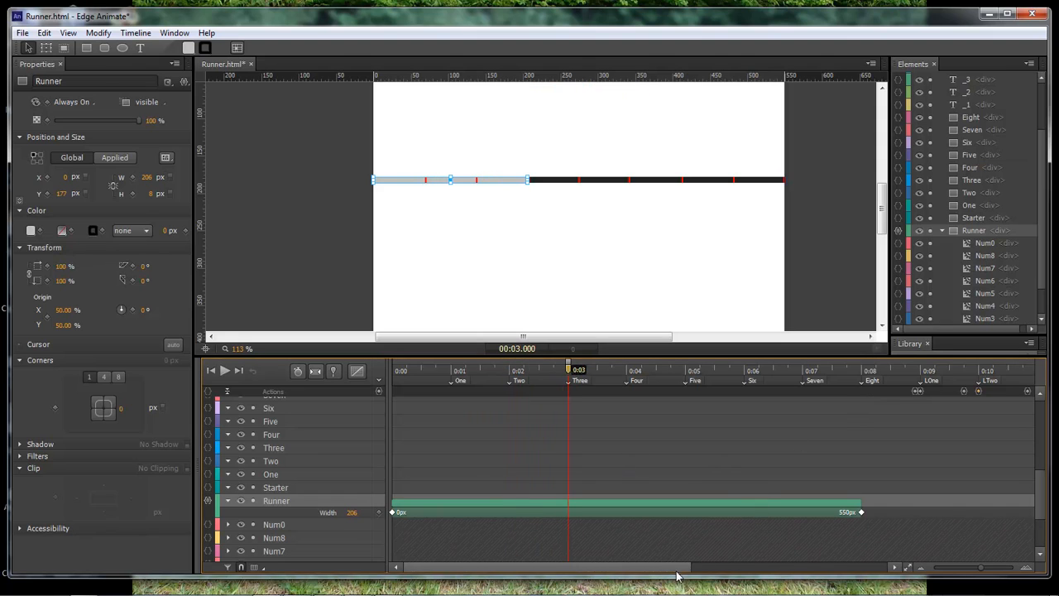
{"action": "left_click_drag", "start_coordinate": [686, 570], "coordinate": [1015, 543]}
{"action": "left_click_drag", "start_coordinate": [864, 571], "coordinate": [684, 572]}
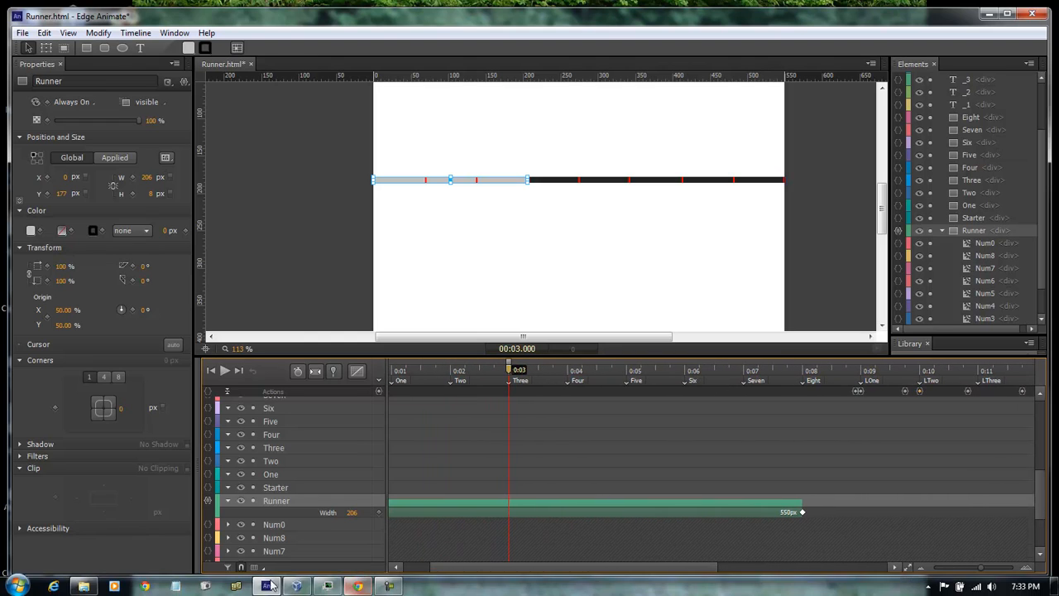
{"action": "left_click", "coordinate": [179, 588]}
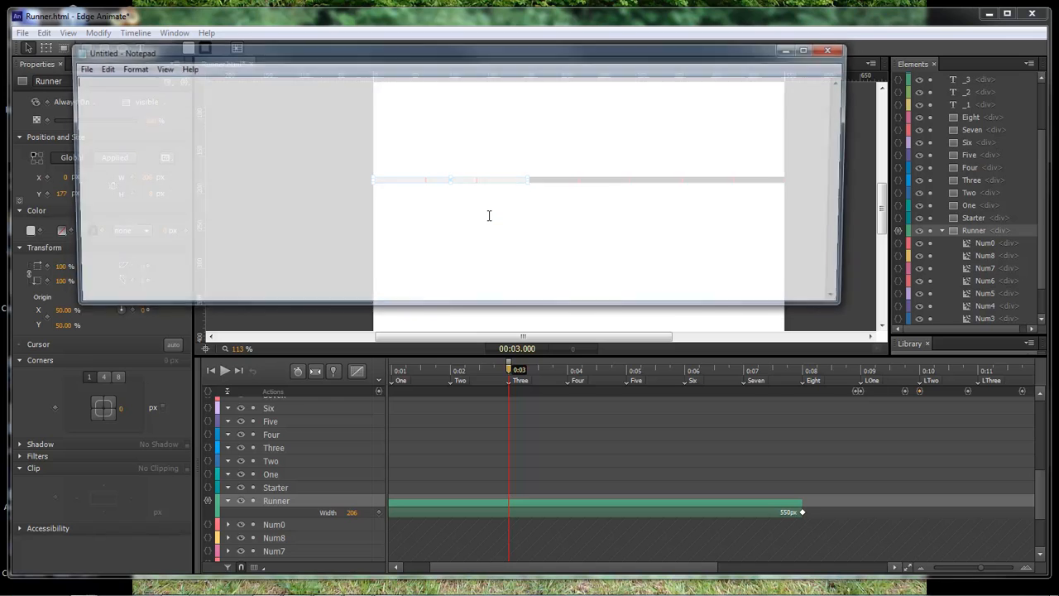
{"action": "left_click_drag", "start_coordinate": [432, 59], "coordinate": [482, 399]}
{"action": "type", "text": "20"}
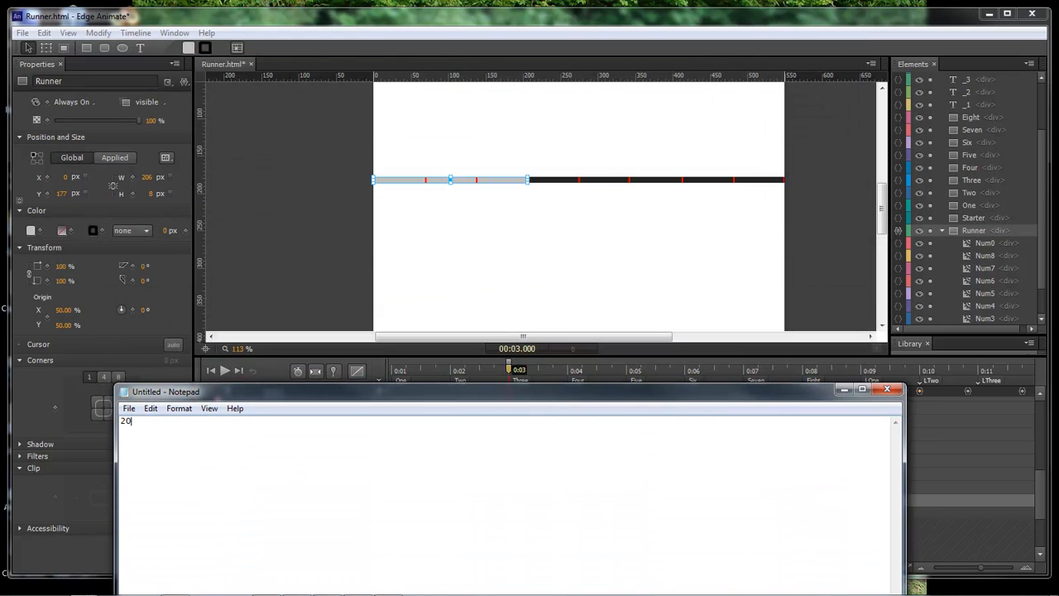
{"action": "type", "text": "6"}
{"action": "left_click_drag", "start_coordinate": [500, 396], "coordinate": [580, 466]}
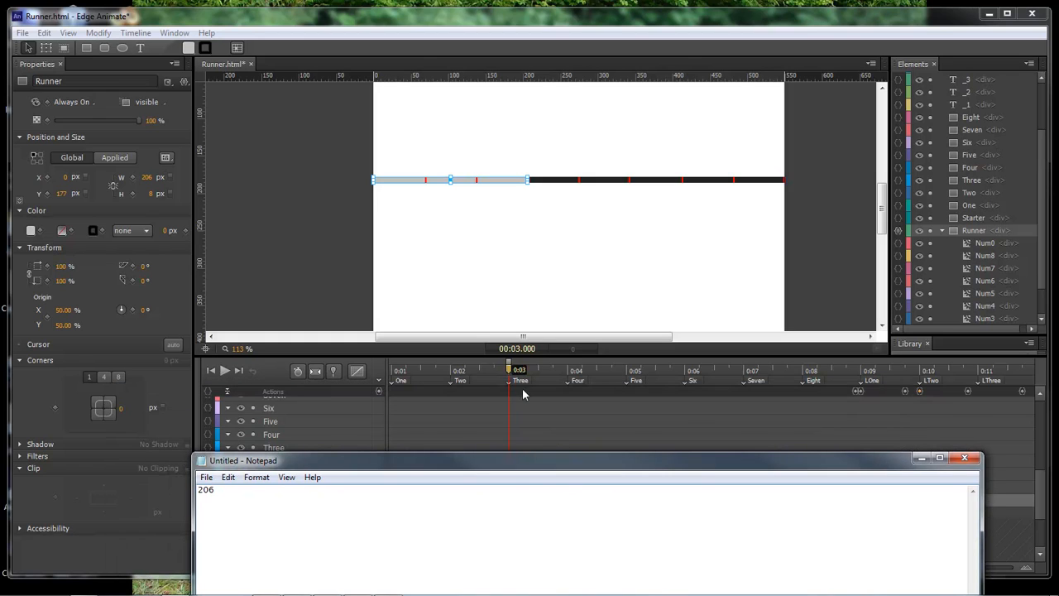
Step: Note Runner's widths at the Four (0:04) and Five (0:05) labels in Notepad as 275 and 344 on new lines
{"action": "left_click_drag", "start_coordinate": [511, 370], "coordinate": [570, 373]}
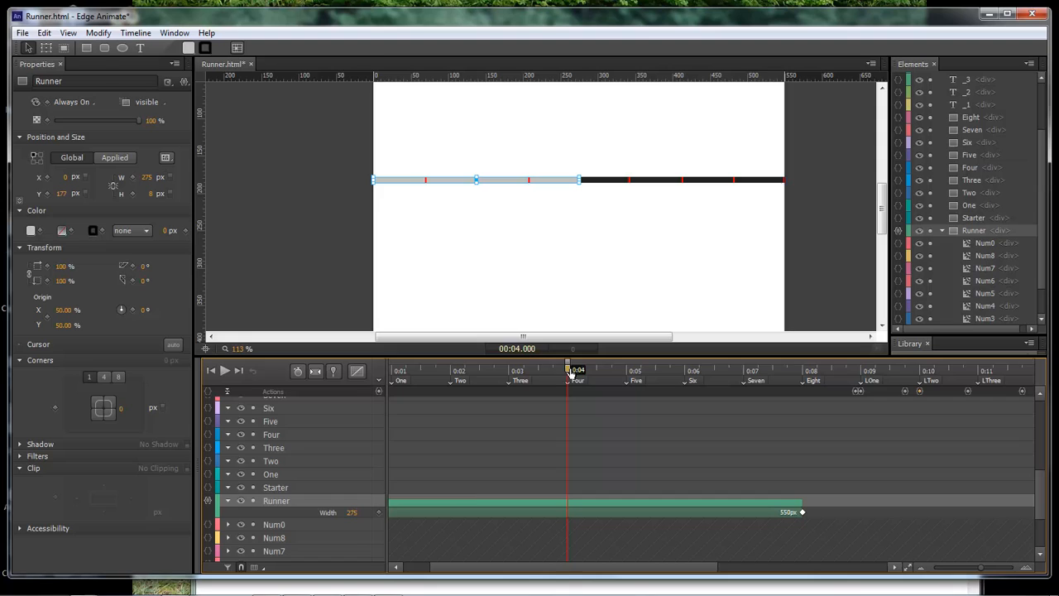
{"action": "left_click", "coordinate": [410, 585]}
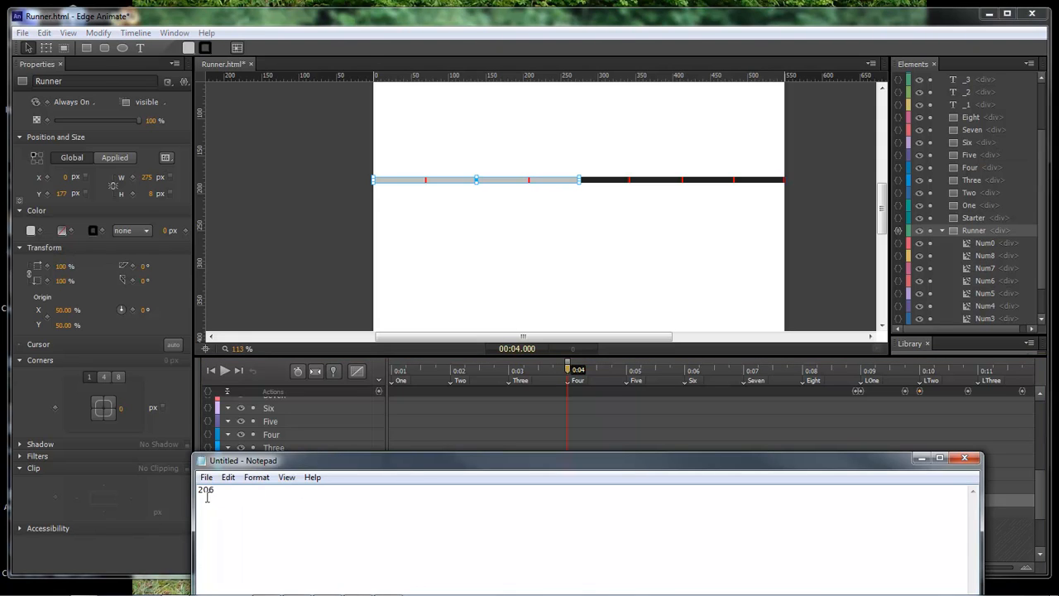
{"action": "type", "text": "275"}
{"action": "left_click_drag", "start_coordinate": [577, 370], "coordinate": [629, 370]}
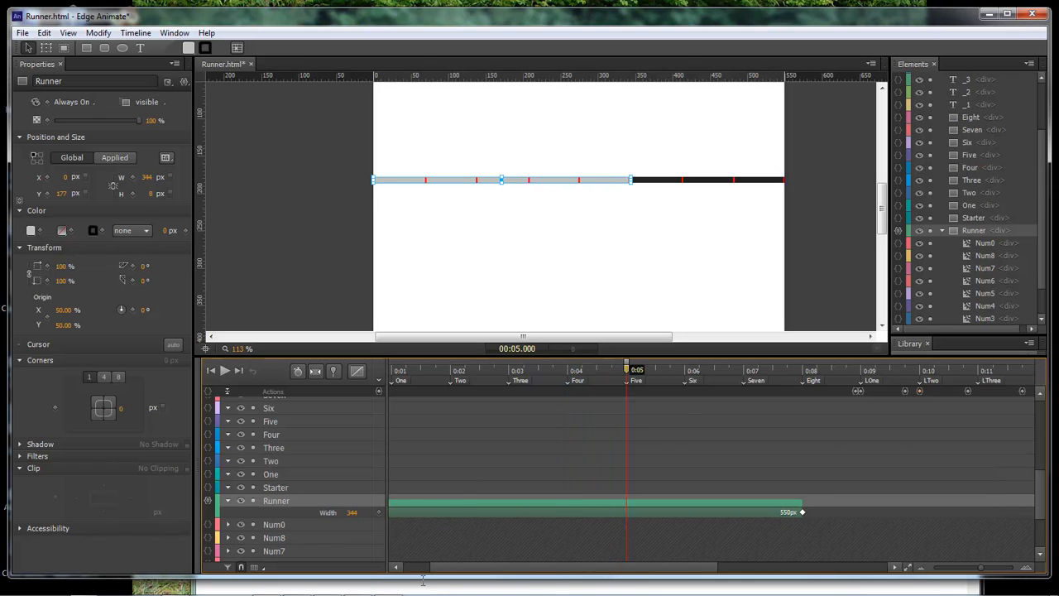
{"action": "left_click", "coordinate": [422, 582]}
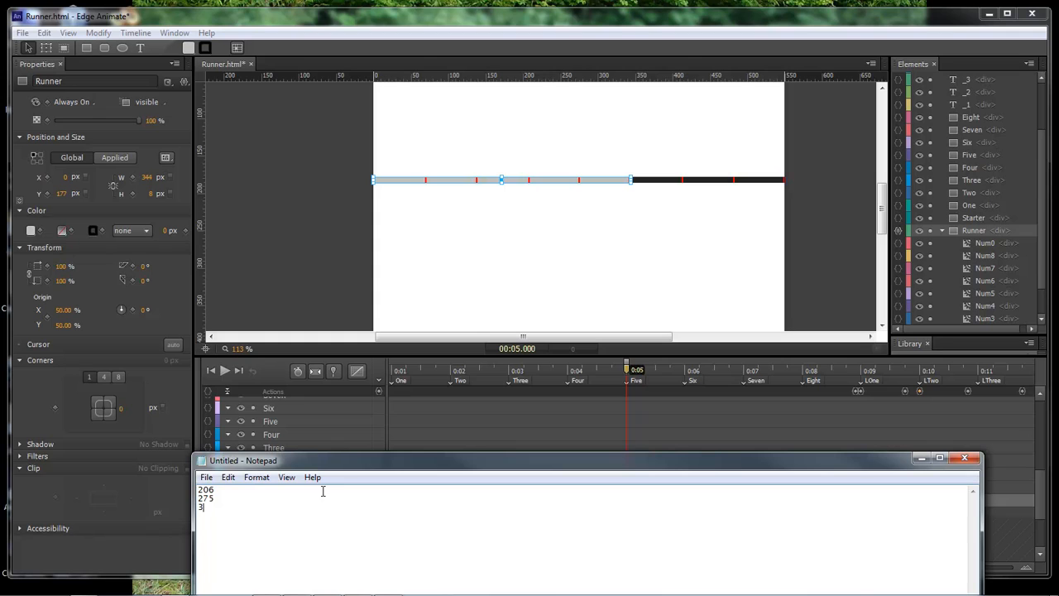
Step: Add Runner's widths at the Six, Seven and Eight labels to the Notepad list as 413, 481 and 550
{"action": "left_click_drag", "start_coordinate": [627, 370], "coordinate": [685, 374]}
{"action": "left_click", "coordinate": [423, 587]}
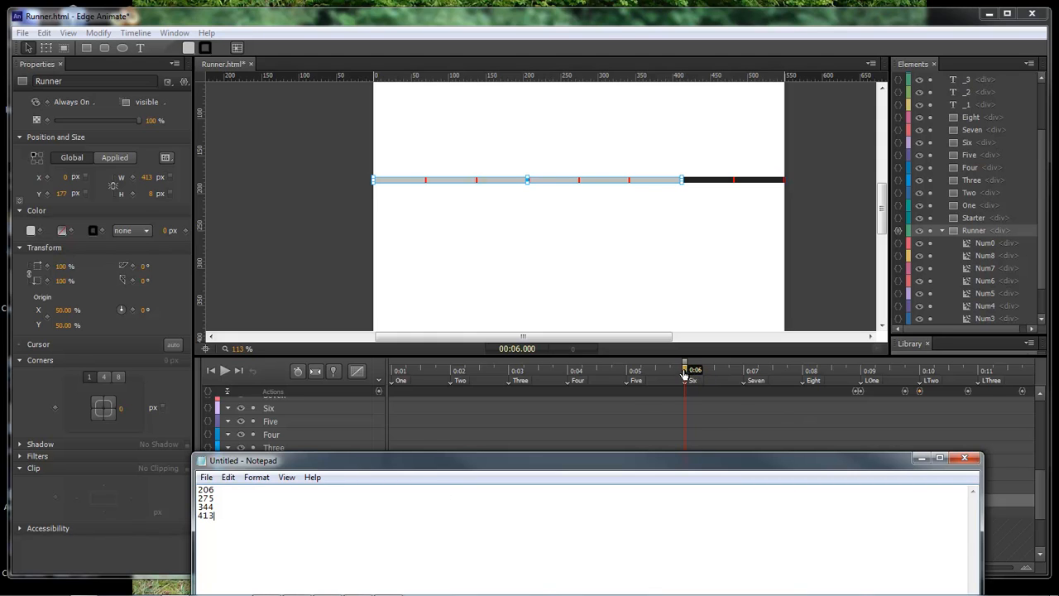
{"action": "left_click_drag", "start_coordinate": [686, 370], "coordinate": [744, 370]}
{"action": "left_click", "coordinate": [518, 587]}
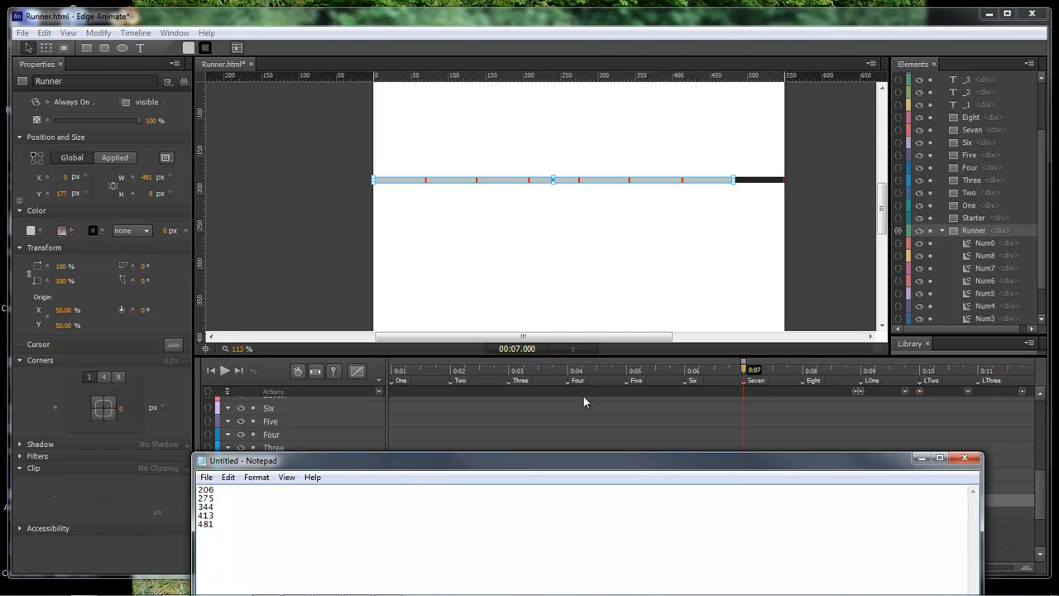
{"action": "left_click_drag", "start_coordinate": [743, 370], "coordinate": [803, 374]}
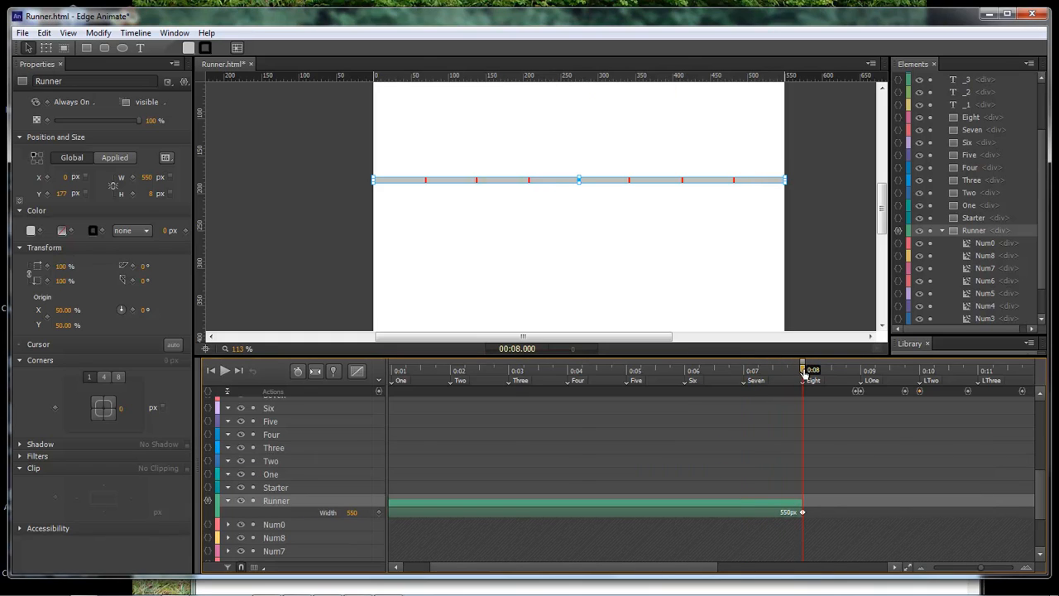
{"action": "left_click", "coordinate": [353, 591]}
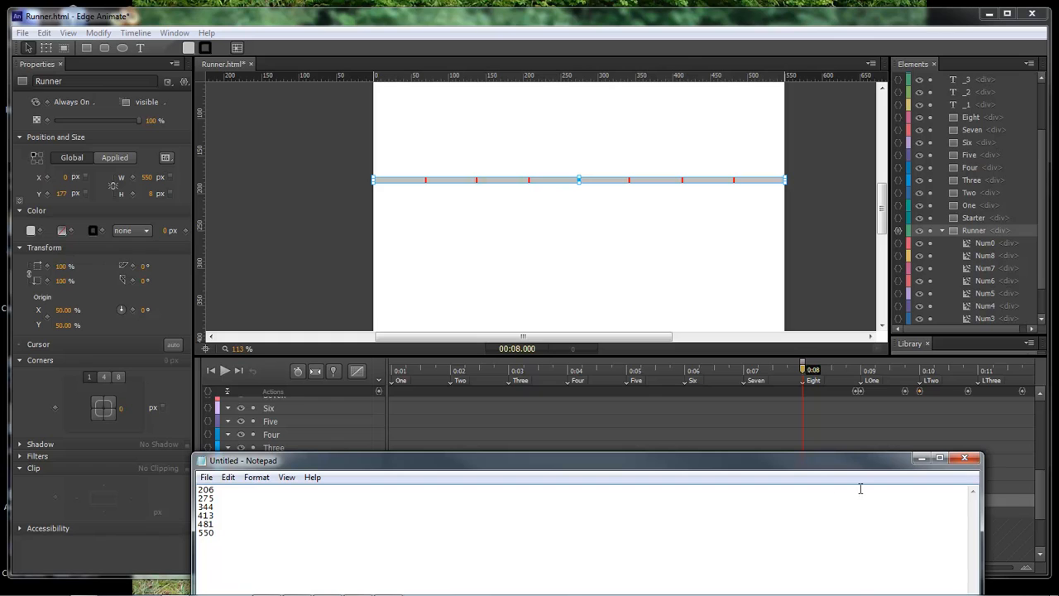
Step: Copy the code of the 10000 ms trigger into a new trigger at 0:11, on the LThree label
{"action": "left_click_drag", "start_coordinate": [1041, 499], "coordinate": [1042, 411]}
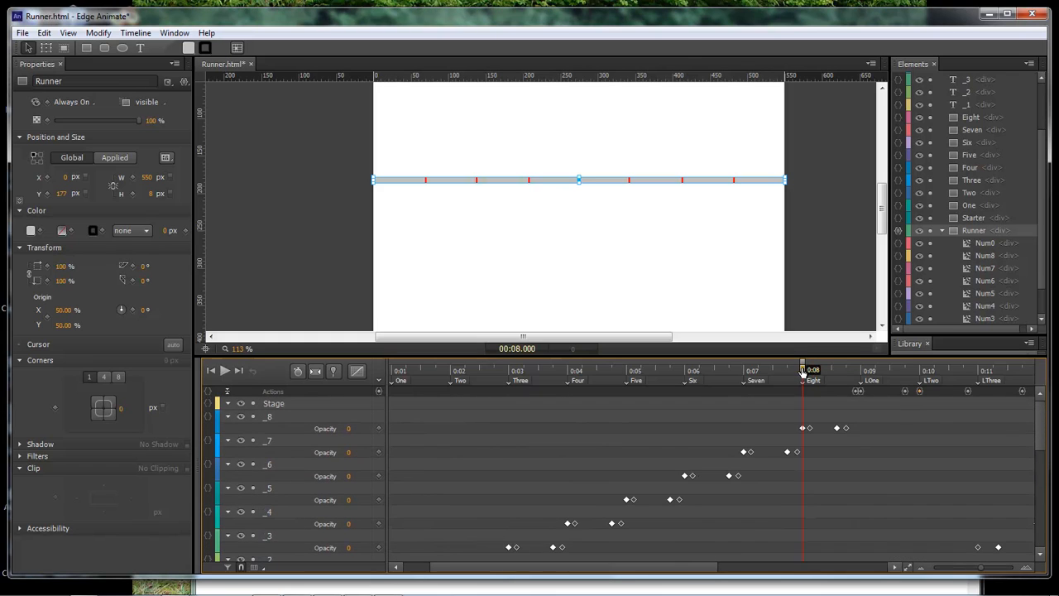
{"action": "left_click_drag", "start_coordinate": [802, 369], "coordinate": [978, 370]}
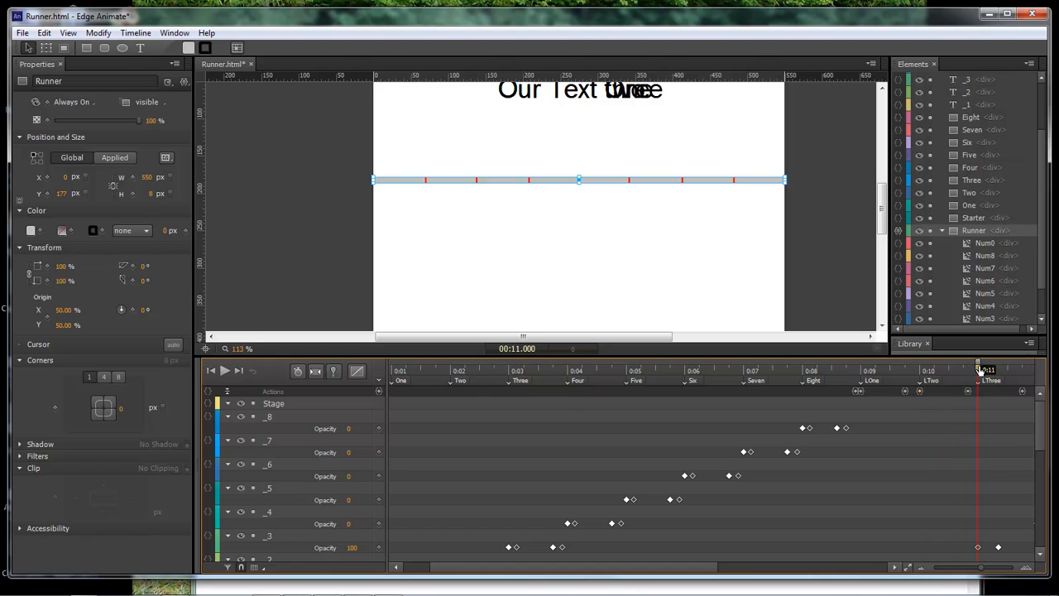
{"action": "double_click", "coordinate": [920, 392]}
{"action": "left_click", "coordinate": [907, 254]}
{"action": "double_click", "coordinate": [977, 391]}
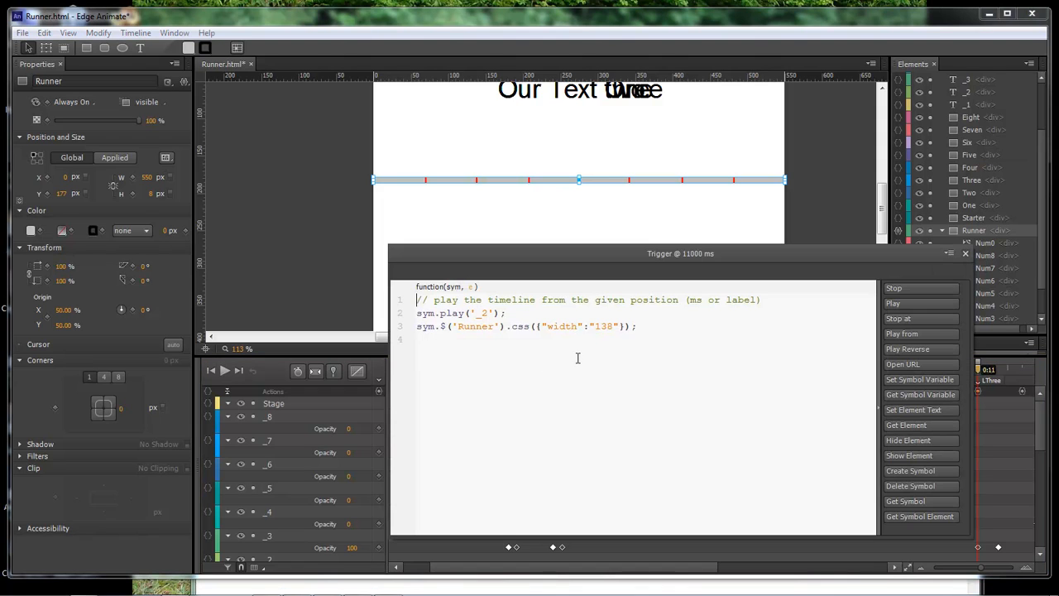
Step: Replace the css width in the 11000 ms trigger with 206 from the Notepad list, update its play position, and close the editor
{"action": "left_click", "coordinate": [523, 590]}
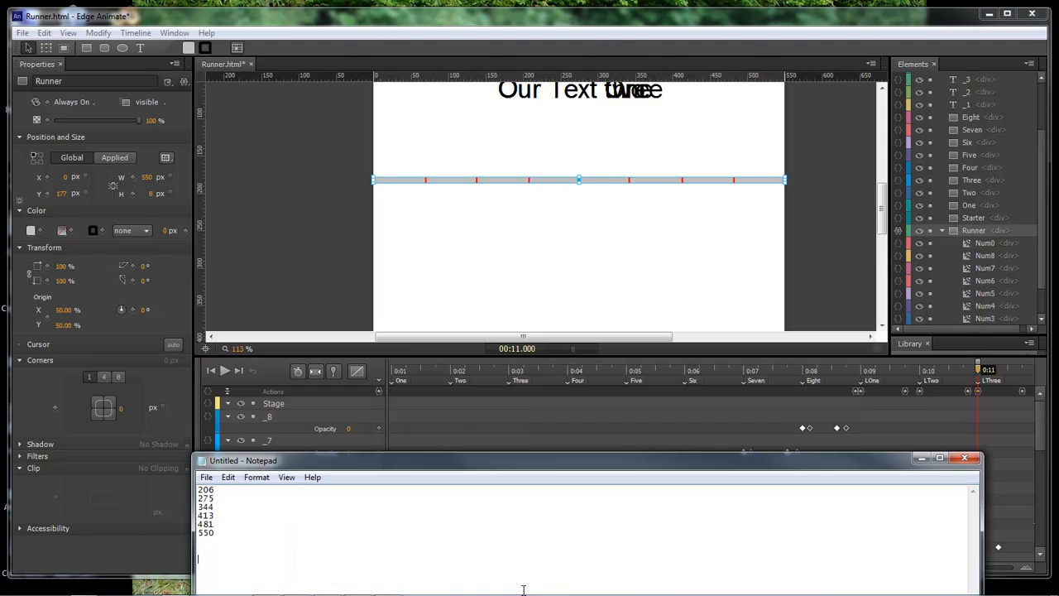
{"action": "double_click", "coordinate": [214, 490]}
{"action": "key", "text": "ctrl+c"}
{"action": "double_click", "coordinate": [978, 389]}
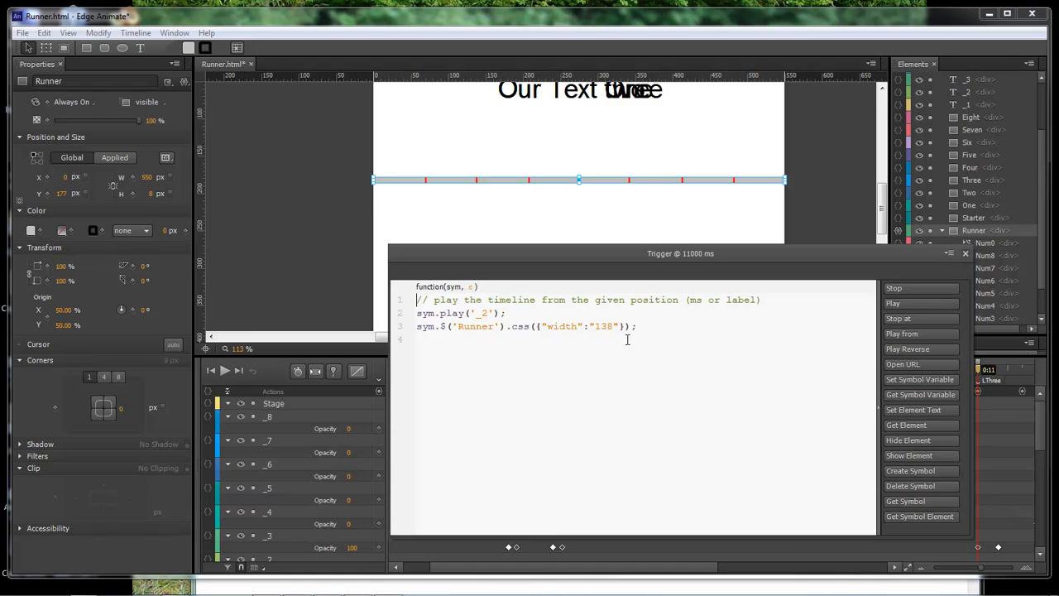
{"action": "left_click_drag", "start_coordinate": [613, 326], "coordinate": [601, 328]}
{"action": "key", "text": "ctrl+v"}
{"action": "left_click_drag", "start_coordinate": [489, 312], "coordinate": [482, 313]}
{"action": "left_click", "coordinate": [964, 254]}
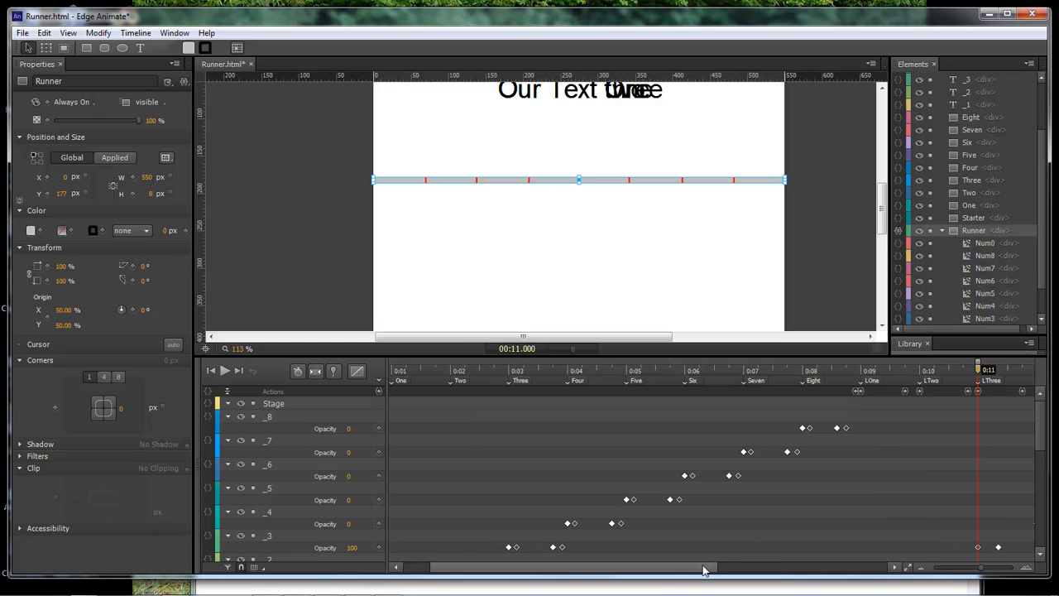
Step: Add a trigger at 0:12, on the LFour label, using the copied trigger code and the width 275 from the Notepad list
{"action": "left_click_drag", "start_coordinate": [711, 567], "coordinate": [850, 567]}
{"action": "left_click", "coordinate": [652, 589]}
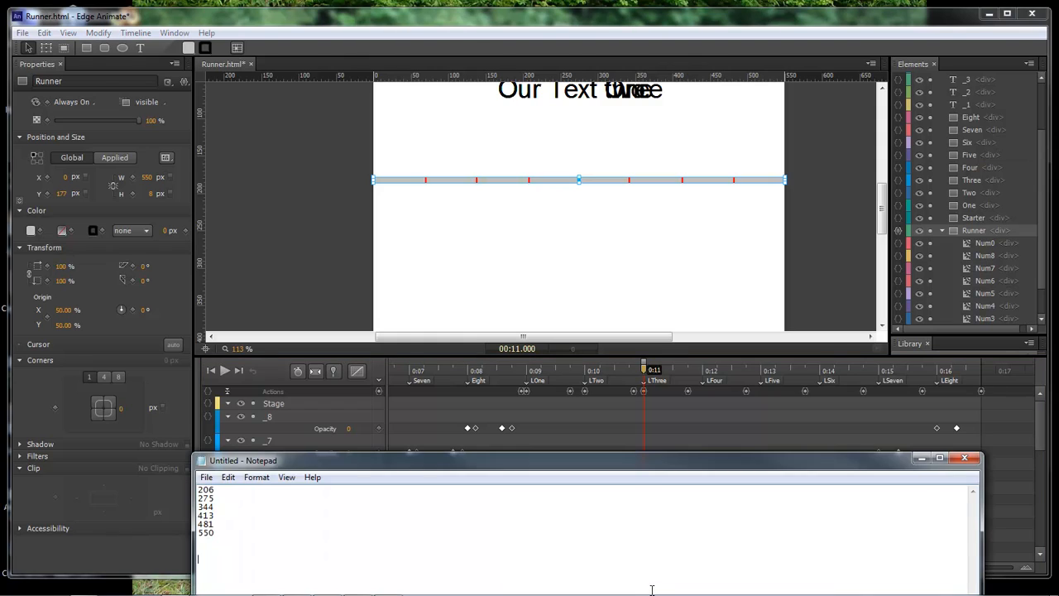
{"action": "left_click_drag", "start_coordinate": [216, 498], "coordinate": [191, 499]}
{"action": "left_click", "coordinate": [648, 389]}
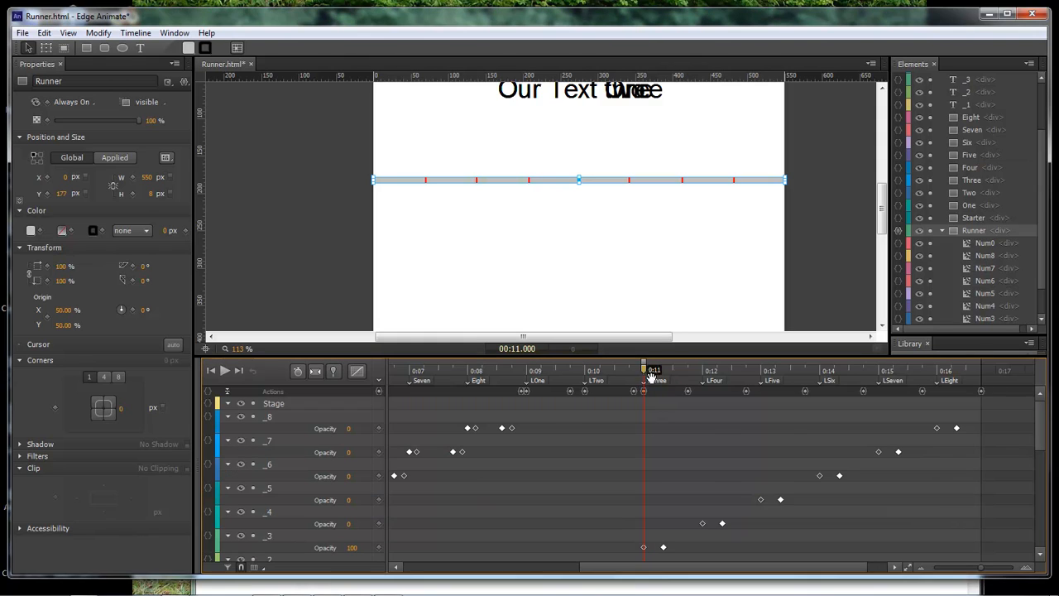
{"action": "left_click_drag", "start_coordinate": [648, 370], "coordinate": [761, 370]}
{"action": "double_click", "coordinate": [703, 391]}
{"action": "left_click", "coordinate": [269, 589]}
{"action": "left_click", "coordinate": [701, 392]}
{"action": "key", "text": "ctrl+c"}
{"action": "key", "text": "ctrl+v"}
Step: Set the css width to 344 and the play position to '_5' in the 13000 ms trigger on the LFive label
{"action": "double_click", "coordinate": [762, 391]}
{"action": "left_click_drag", "start_coordinate": [398, 326], "coordinate": [379, 326]}
{"action": "type", "text": "344"}
{"action": "left_click_drag", "start_coordinate": [501, 253], "coordinate": [625, 398]}
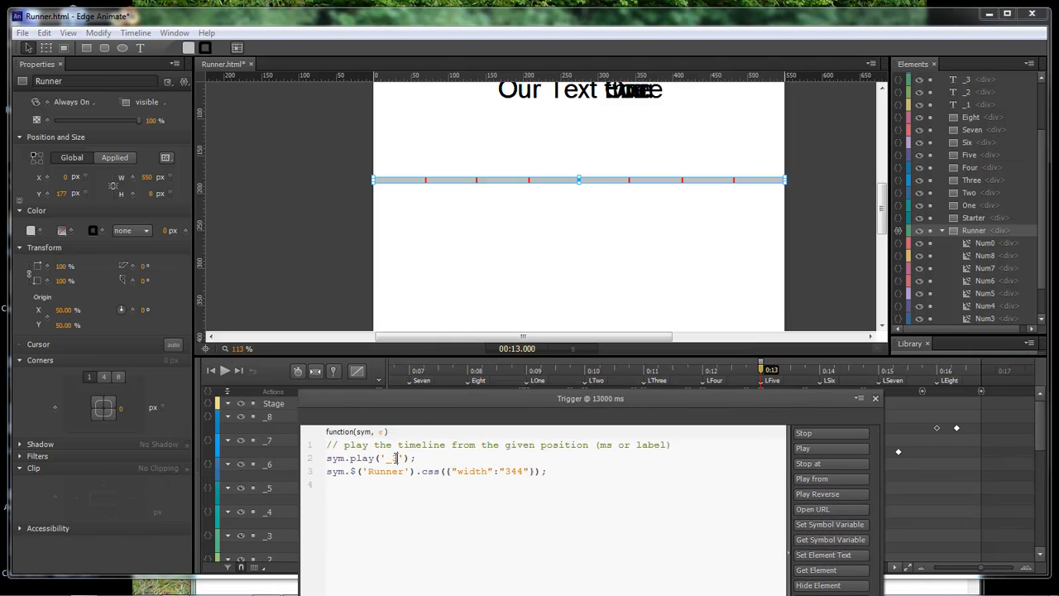
{"action": "key", "text": "BackSpace"}
{"action": "type", "text": "5"}
{"action": "left_click", "coordinate": [875, 399]}
Step: Add a trigger at 0:14, on the LSix label, with the copied code and set its css width to 413
{"action": "double_click", "coordinate": [703, 391]}
{"action": "left_click", "coordinate": [212, 313]}
{"action": "left_click", "coordinate": [689, 253]}
{"action": "left_click_drag", "start_coordinate": [762, 370], "coordinate": [820, 371]}
{"action": "double_click", "coordinate": [820, 392]}
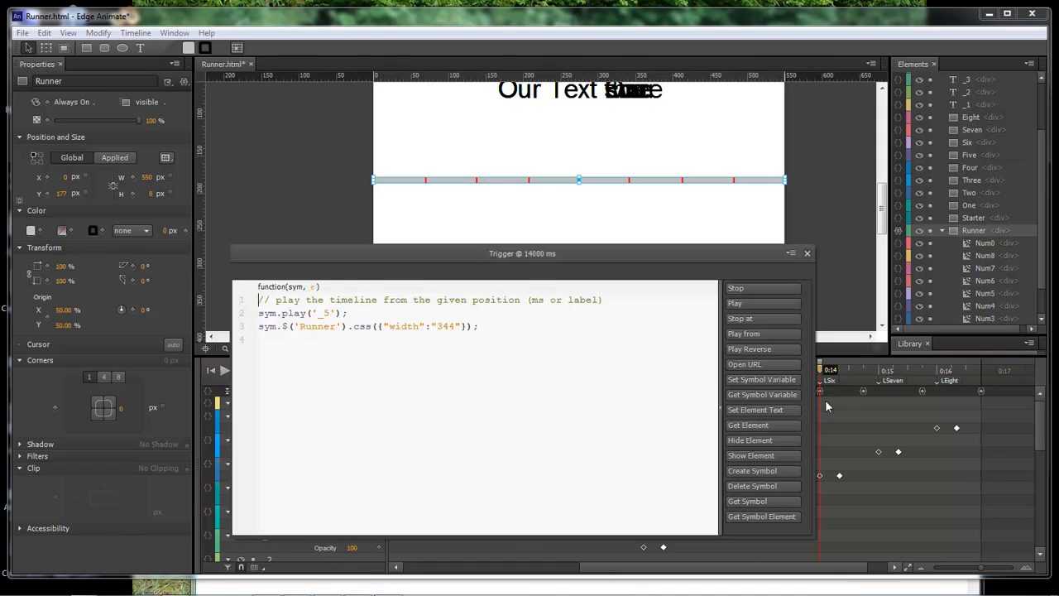
{"action": "left_click", "coordinate": [735, 590]}
{"action": "double_click", "coordinate": [446, 326]}
{"action": "type", "text": "413"}
{"action": "left_click", "coordinate": [807, 253]}
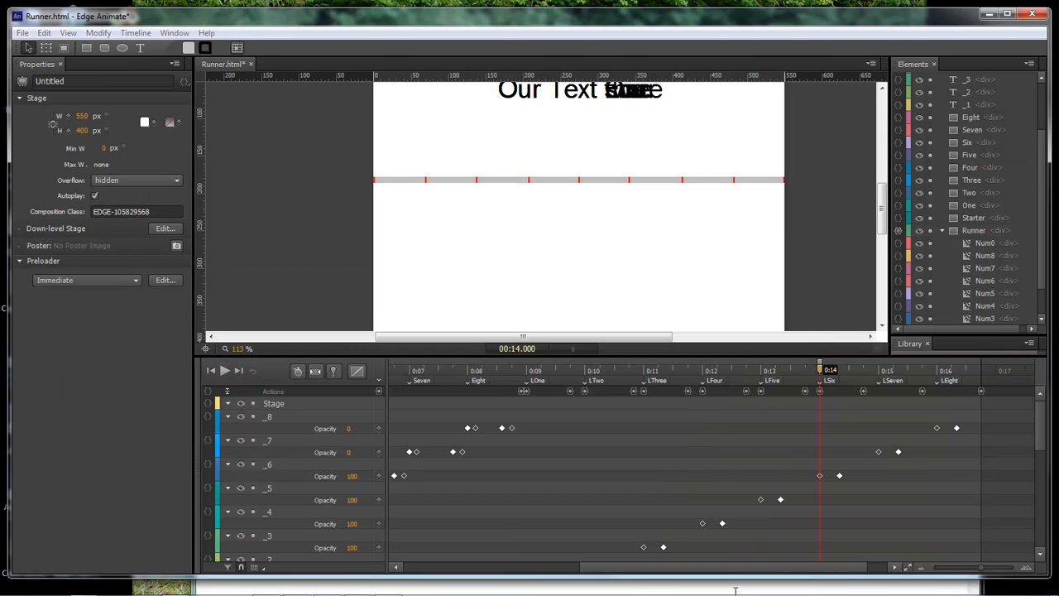
Step: Add a trigger at 0:15, on the LSeven label, with play position '_7' and css width 481
{"action": "left_click_drag", "start_coordinate": [820, 370], "coordinate": [879, 370]}
{"action": "double_click", "coordinate": [878, 392]}
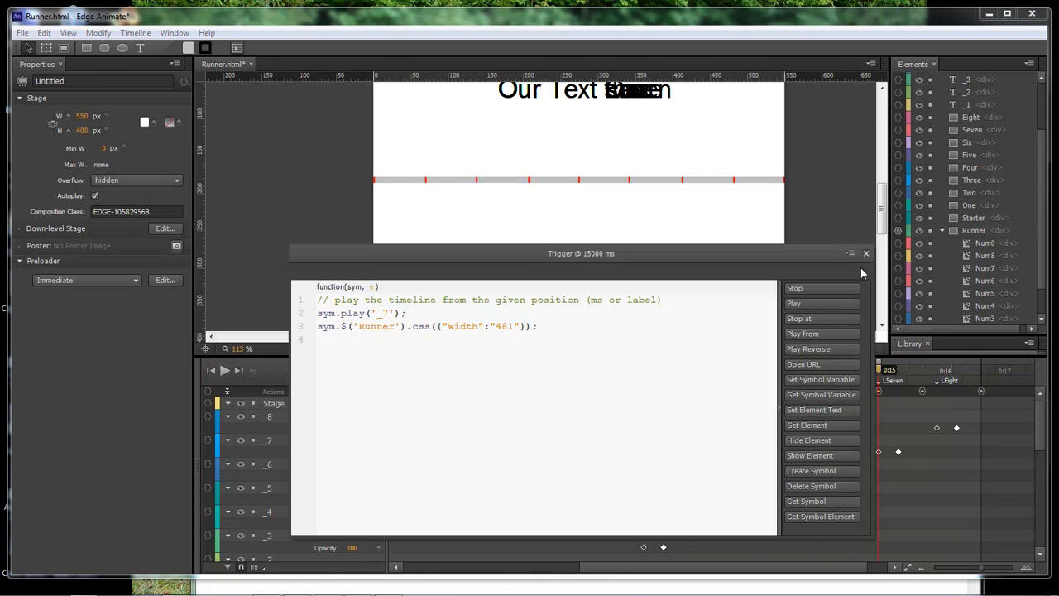
{"action": "left_click", "coordinate": [866, 253]}
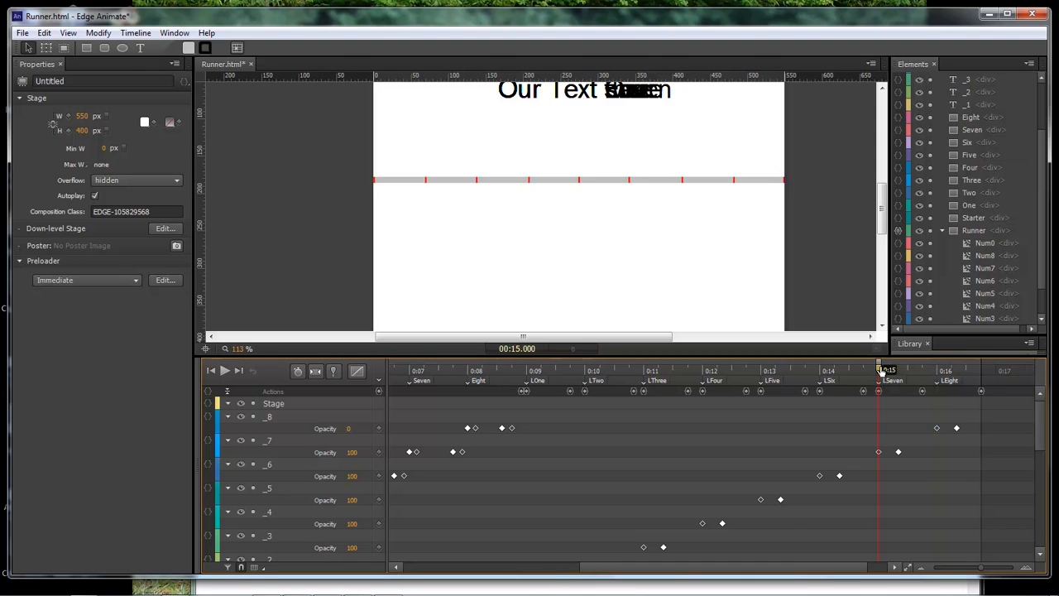
Step: Add a trigger at 0:16, on the LEight label, with the copied code, set its css width to 550, and update its play position
{"action": "left_click_drag", "start_coordinate": [882, 370], "coordinate": [938, 369]}
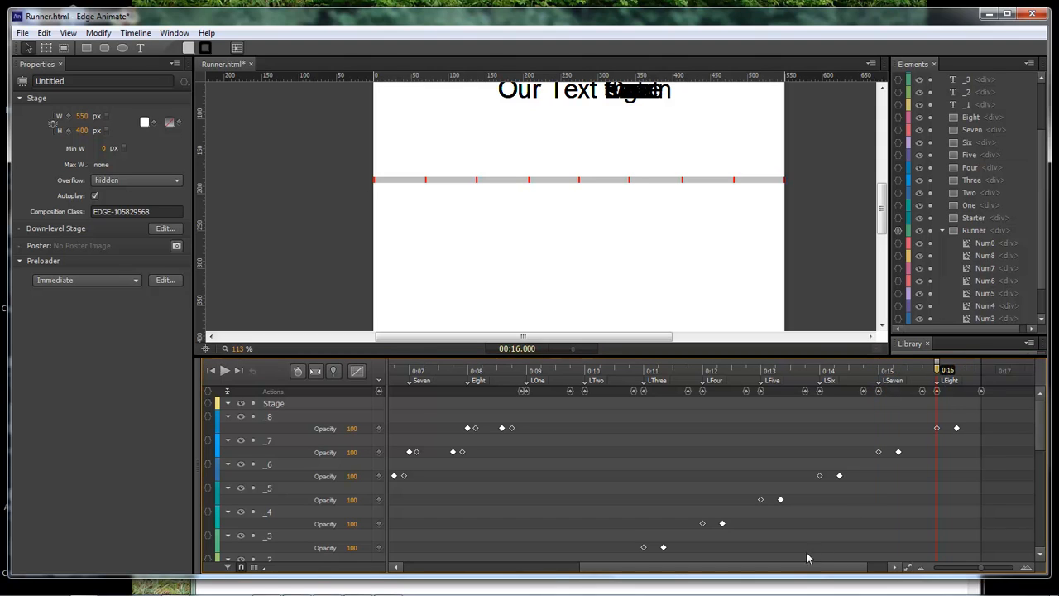
{"action": "left_click", "coordinate": [795, 584]}
{"action": "double_click", "coordinate": [936, 390]}
{"action": "left_click_drag", "start_coordinate": [570, 327], "coordinate": [556, 327]}
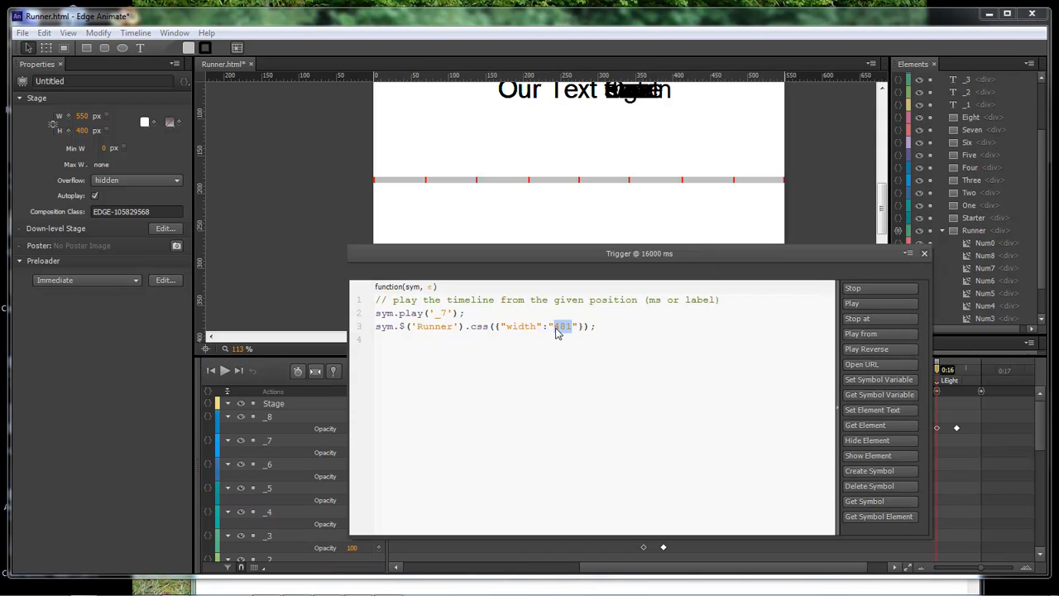
{"action": "type", "text": "550"}
{"action": "double_click", "coordinate": [443, 314]}
{"action": "left_click", "coordinate": [925, 253]}
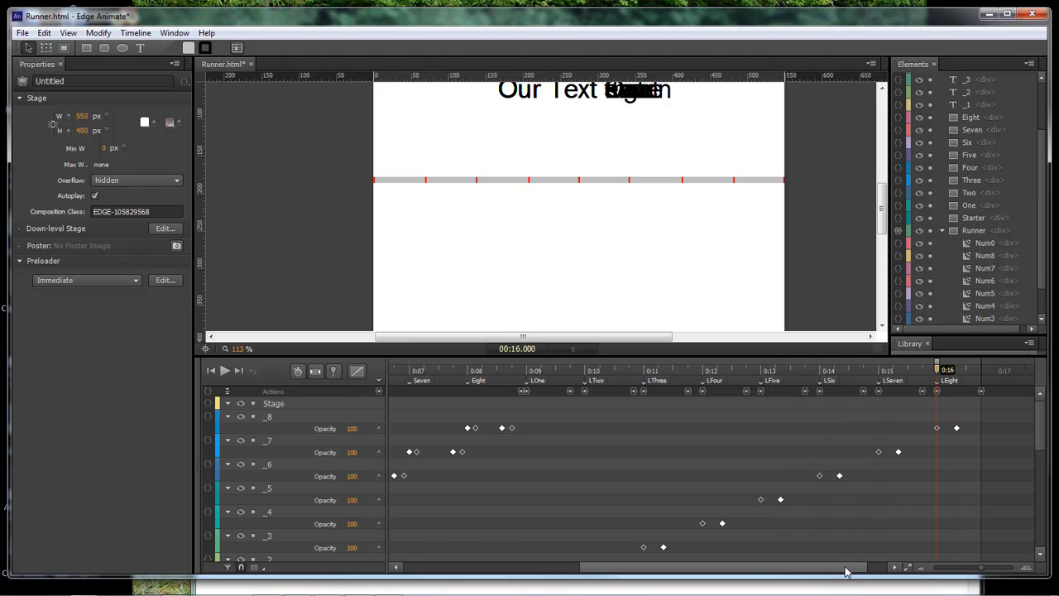
Step: Copy all the code of Num1's click action and close its editor
{"action": "left_click_drag", "start_coordinate": [1040, 437], "coordinate": [1042, 507]}
{"action": "scroll", "coordinate": [603, 479], "scroll_direction": "down", "scroll_amount": 2}
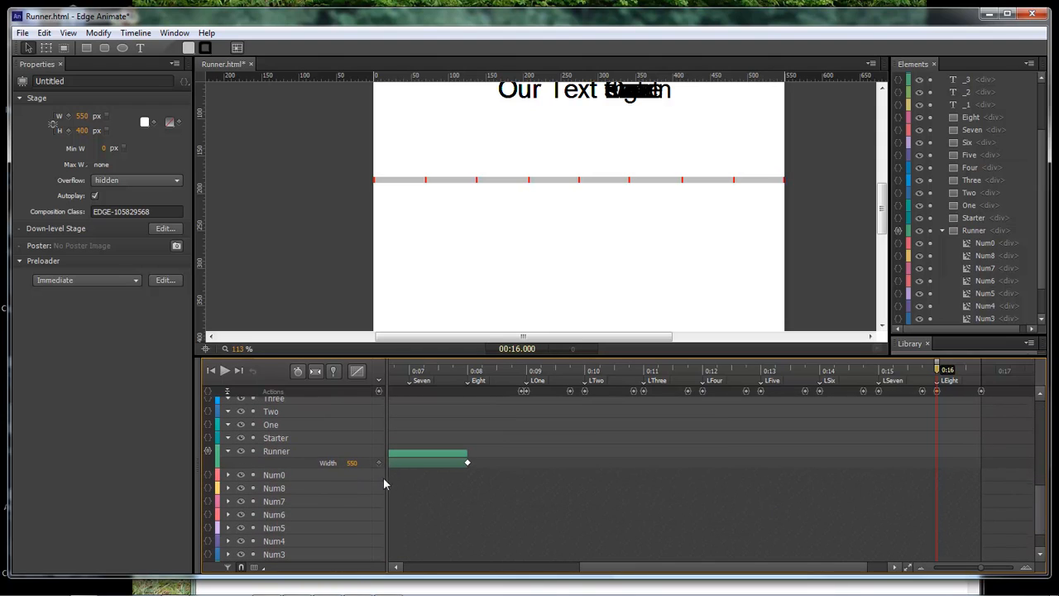
{"action": "scroll", "coordinate": [1043, 515], "scroll_direction": "down", "scroll_amount": 2}
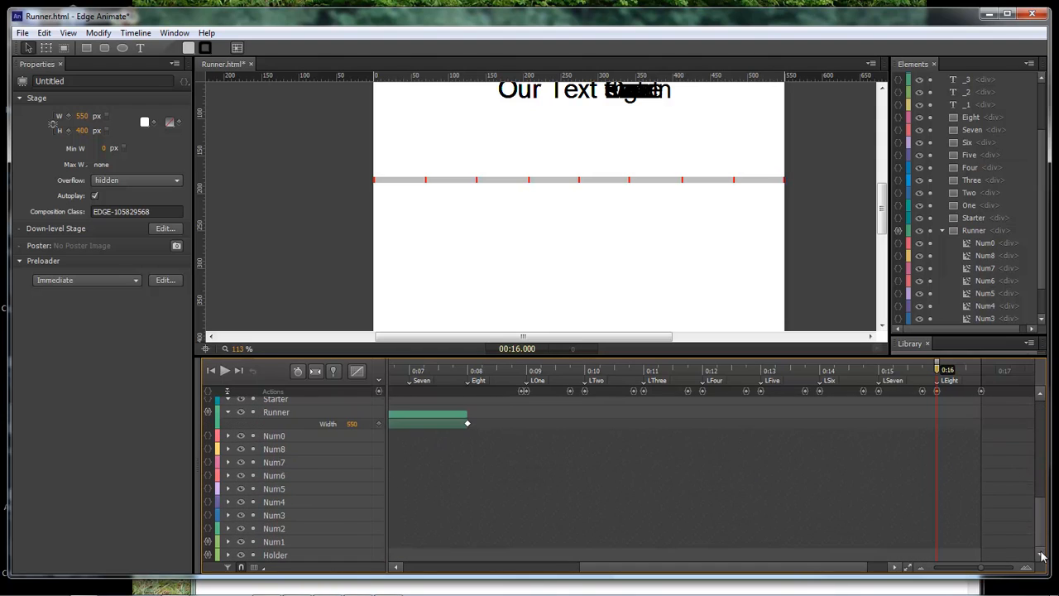
{"action": "left_click", "coordinate": [208, 541]}
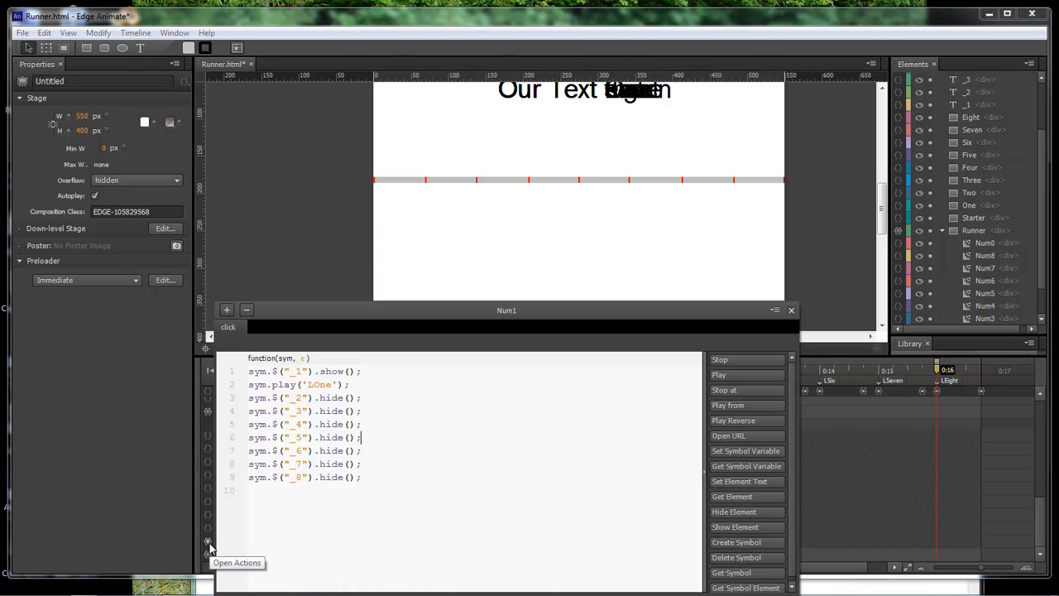
{"action": "left_click_drag", "start_coordinate": [376, 486], "coordinate": [136, 296]}
{"action": "left_click", "coordinate": [791, 310]}
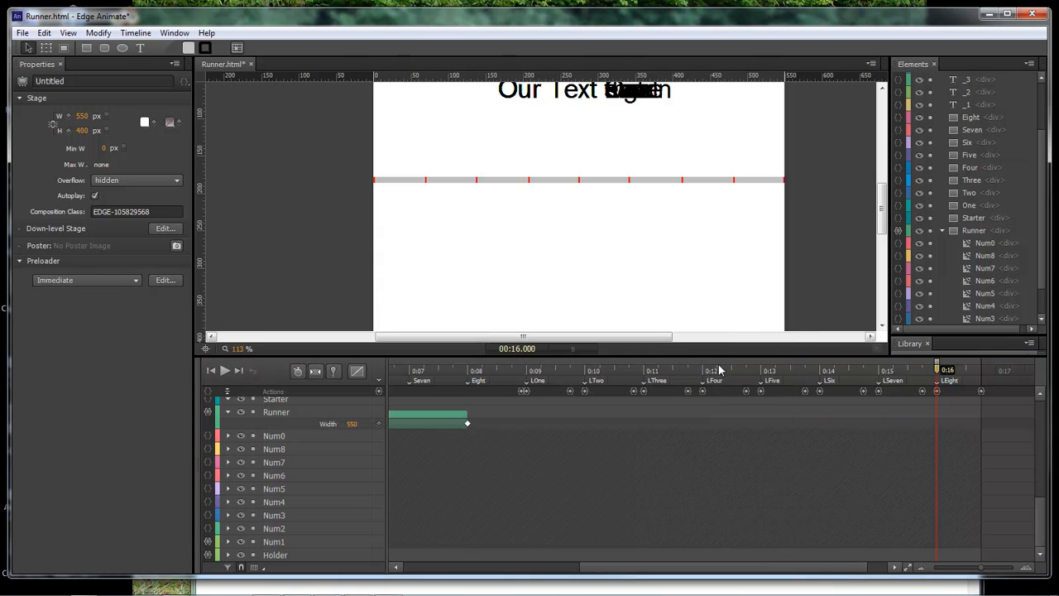
Step: Add a click event to Num2 and paste the copied Num1 code into it
{"action": "left_click", "coordinate": [209, 528]}
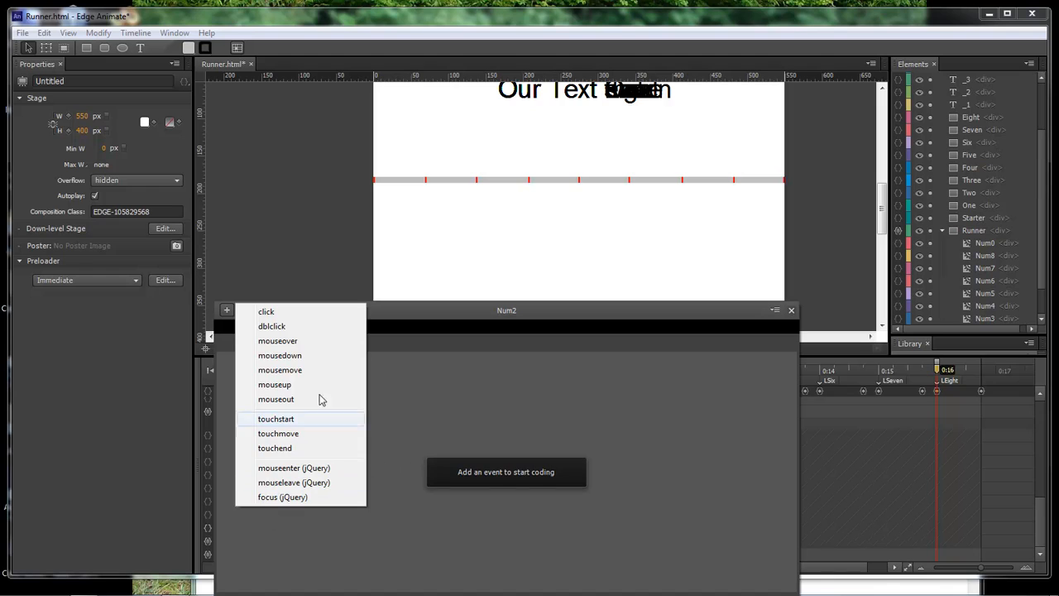
{"action": "left_click", "coordinate": [265, 311]}
{"action": "key", "text": "ctrl+v"}
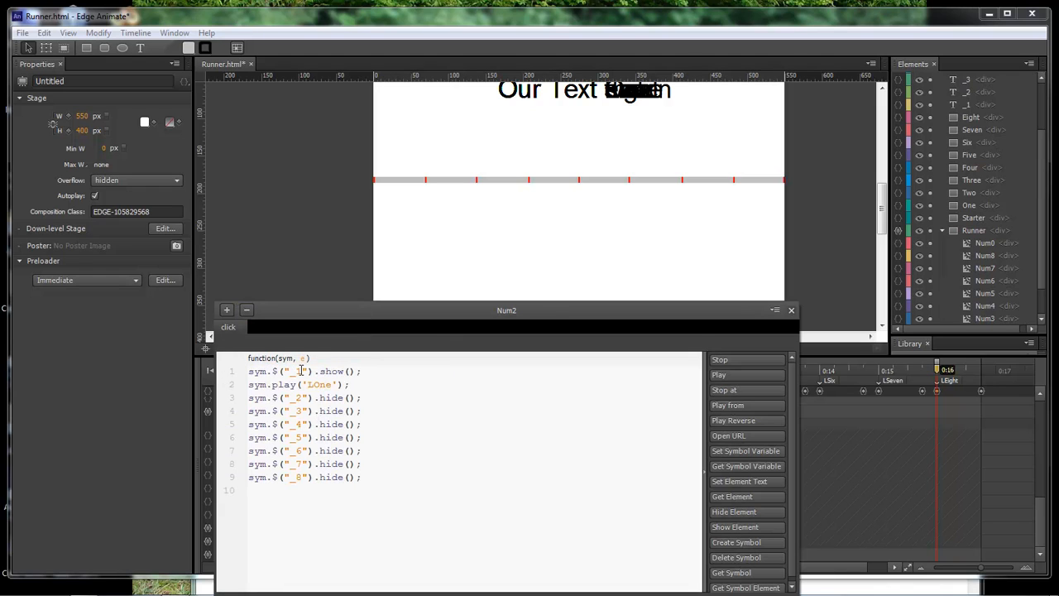
Step: Change Num2's click code to show _2, play from 'LTwo' and hide _1, and copy all of it
{"action": "left_click_drag", "start_coordinate": [302, 371], "coordinate": [321, 386]}
{"action": "type", "text": "2"}
{"action": "type", "text": "Two"}
{"action": "left_click_drag", "start_coordinate": [303, 400], "coordinate": [298, 398]}
{"action": "left_click", "coordinate": [301, 411]}
{"action": "left_click", "coordinate": [326, 410]}
{"action": "type", "text": "1"}
{"action": "key", "text": "ctrl+a"}
{"action": "key", "text": "ctrl+c"}
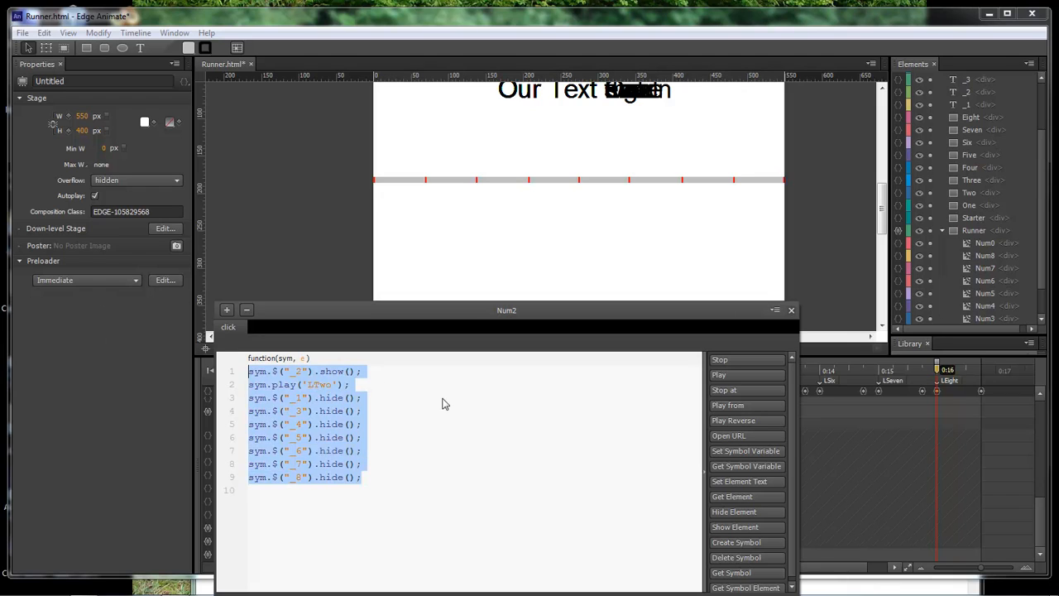
{"action": "left_click", "coordinate": [791, 310]}
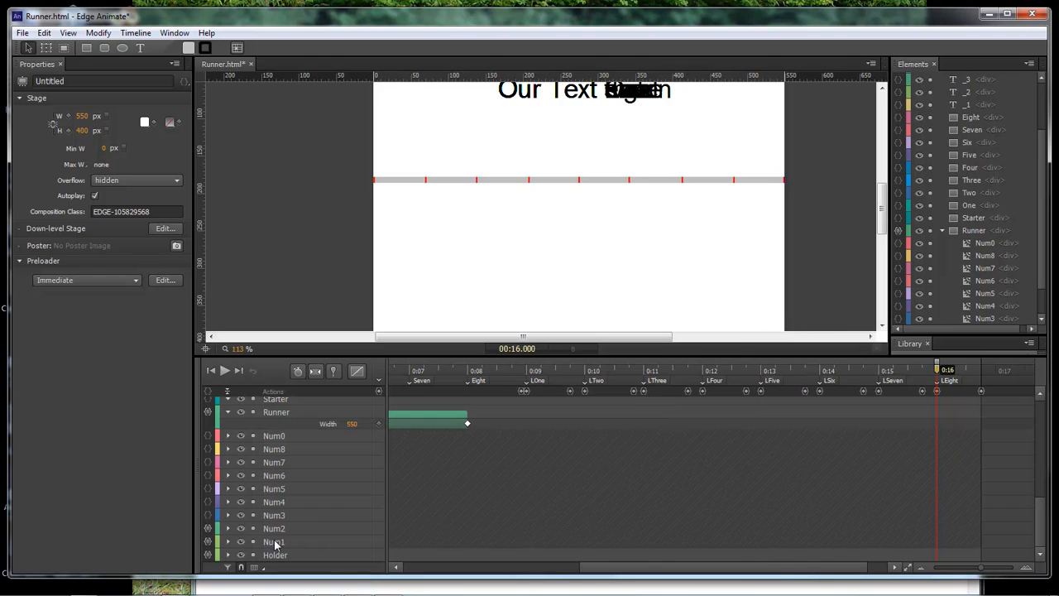
Step: Add a click event to Num3 and paste the copied Num2 code into it
{"action": "left_click", "coordinate": [213, 522]}
{"action": "left_click", "coordinate": [266, 312]}
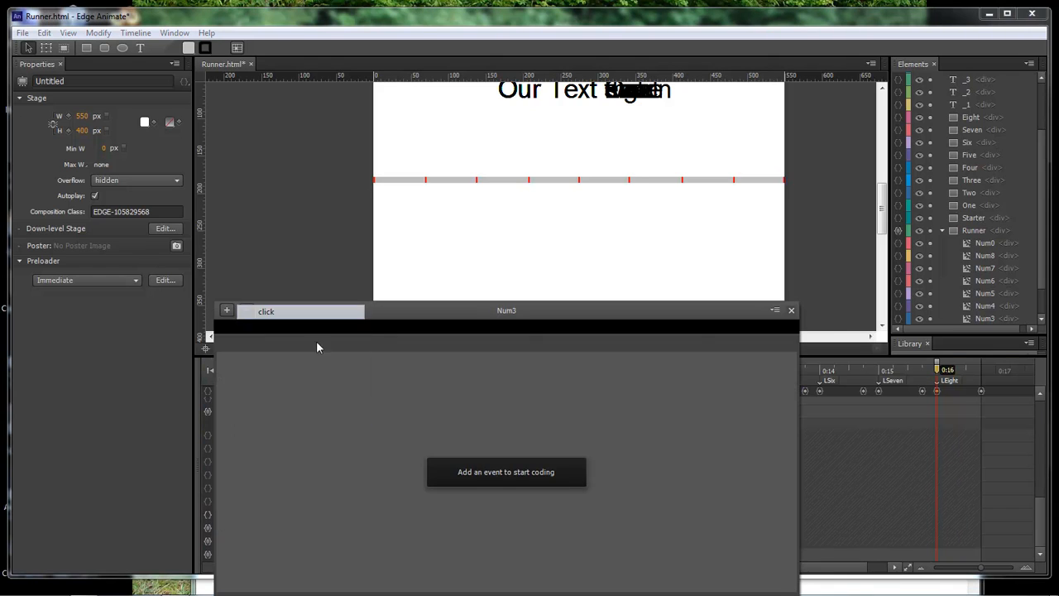
{"action": "key", "text": "ctrl+v"}
Step: Change Num3's click code to show _3, play from 'LThree' and hide _2, and copy all of it
{"action": "double_click", "coordinate": [299, 371]}
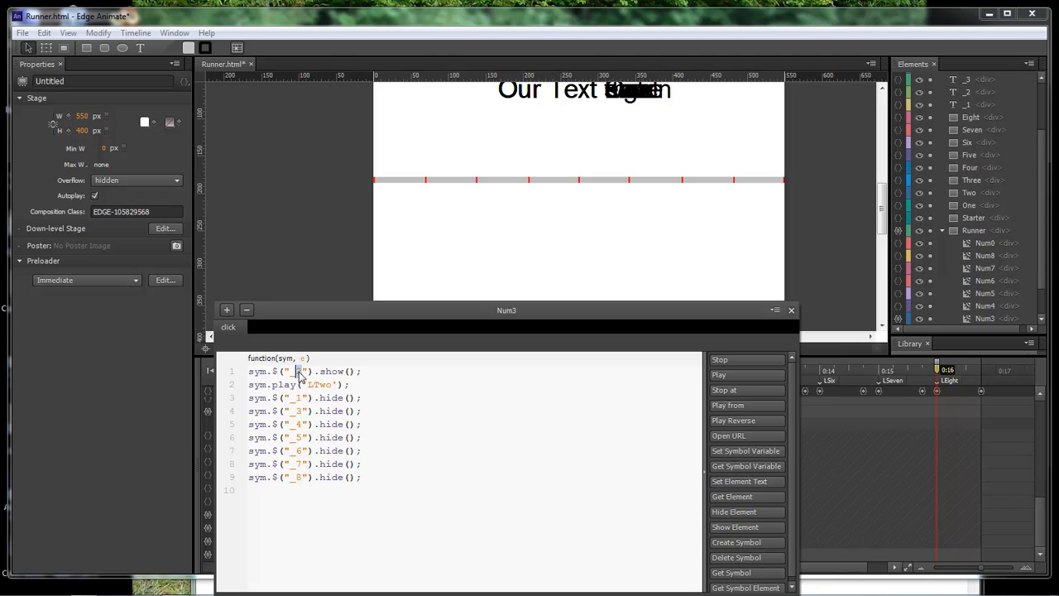
{"action": "type", "text": "3"}
{"action": "left_click_drag", "start_coordinate": [331, 384], "coordinate": [320, 386]}
{"action": "type", "text": "Three"}
{"action": "double_click", "coordinate": [300, 410]}
{"action": "type", "text": "2"}
{"action": "left_click_drag", "start_coordinate": [368, 477], "coordinate": [248, 371]}
{"action": "key", "text": "ctrl+c"}
{"action": "left_click", "coordinate": [791, 310]}
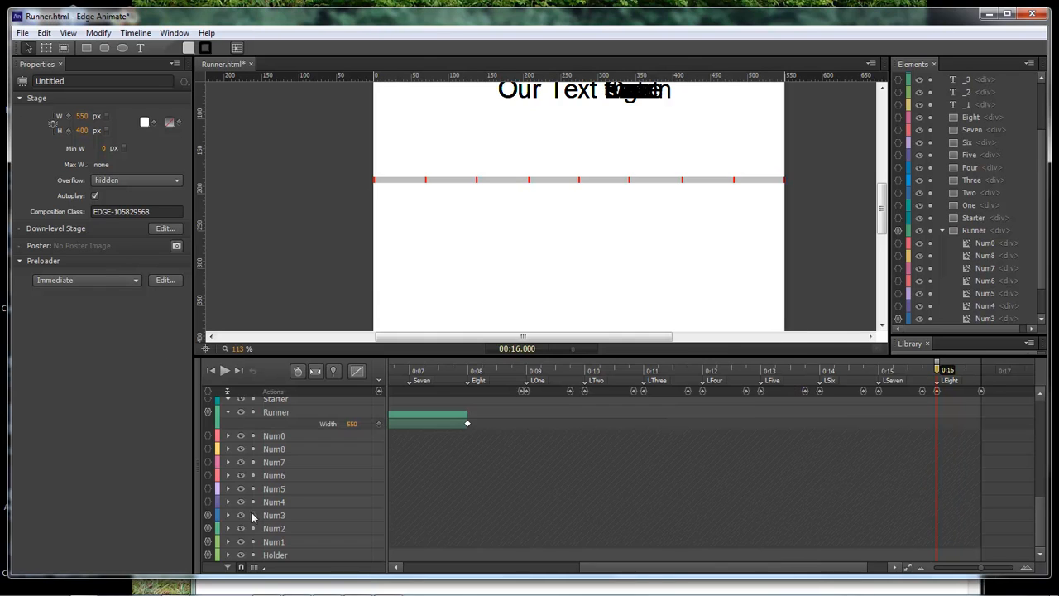
Step: Add a click event to Num4 and paste the copied Num3 code into it
{"action": "left_click", "coordinate": [209, 503]}
{"action": "left_click", "coordinate": [264, 312]}
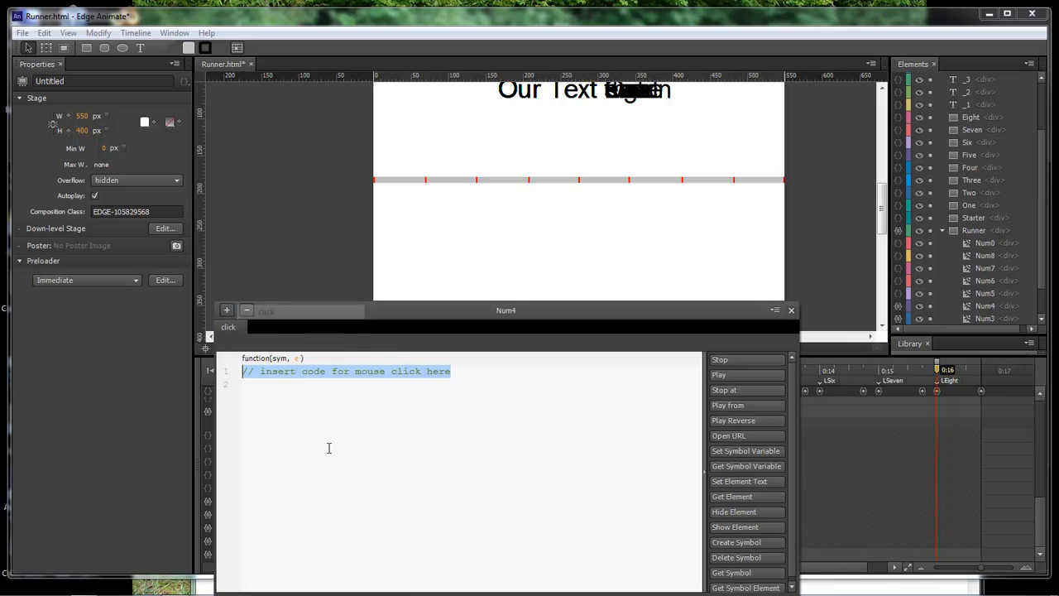
{"action": "key", "text": "ctrl+v"}
Step: Change Num4's click code to show _4, play from 'LFour' and hide _3, and copy all of it
{"action": "mouse_move", "coordinate": [303, 372]}
{"action": "left_mouse_down"}
{"action": "mouse_move", "coordinate": [331, 385]}
{"action": "mouse_move", "coordinate": [315, 386]}
{"action": "left_mouse_up"}
{"action": "type", "text": "4"}
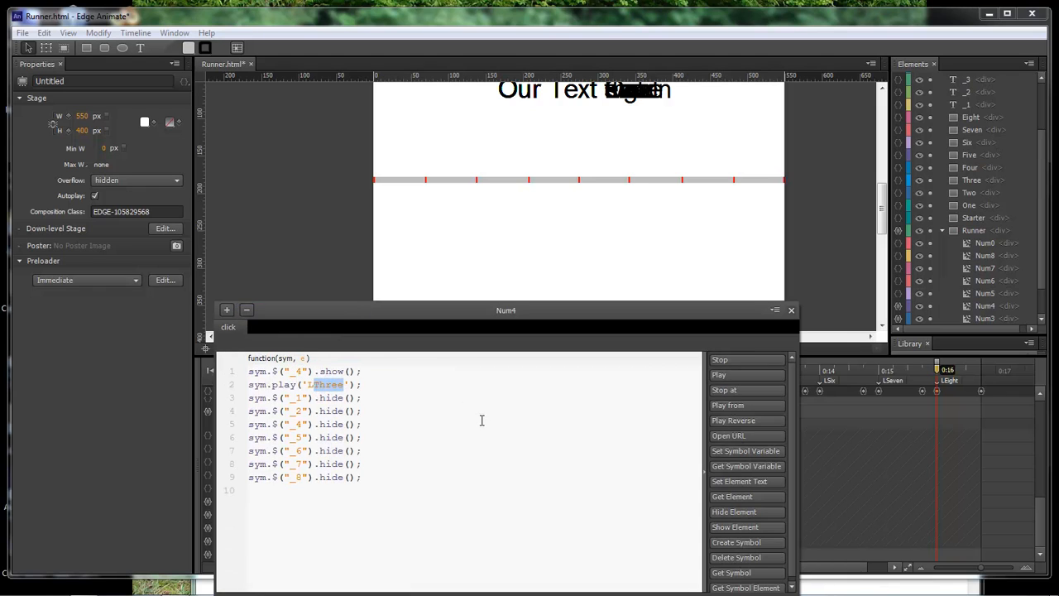
{"action": "type", "text": "Four"}
{"action": "left_click_drag", "start_coordinate": [303, 424], "coordinate": [298, 424]}
{"action": "type", "text": "3"}
{"action": "left_click_drag", "start_coordinate": [397, 474], "coordinate": [416, 369]}
{"action": "key", "text": "ctrl+c"}
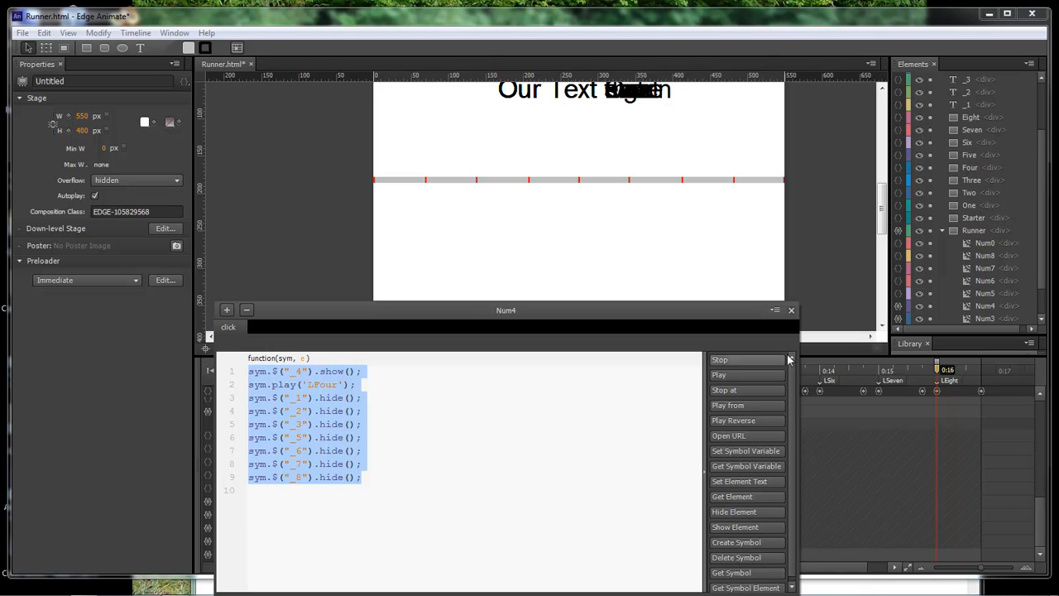
{"action": "left_click", "coordinate": [791, 309]}
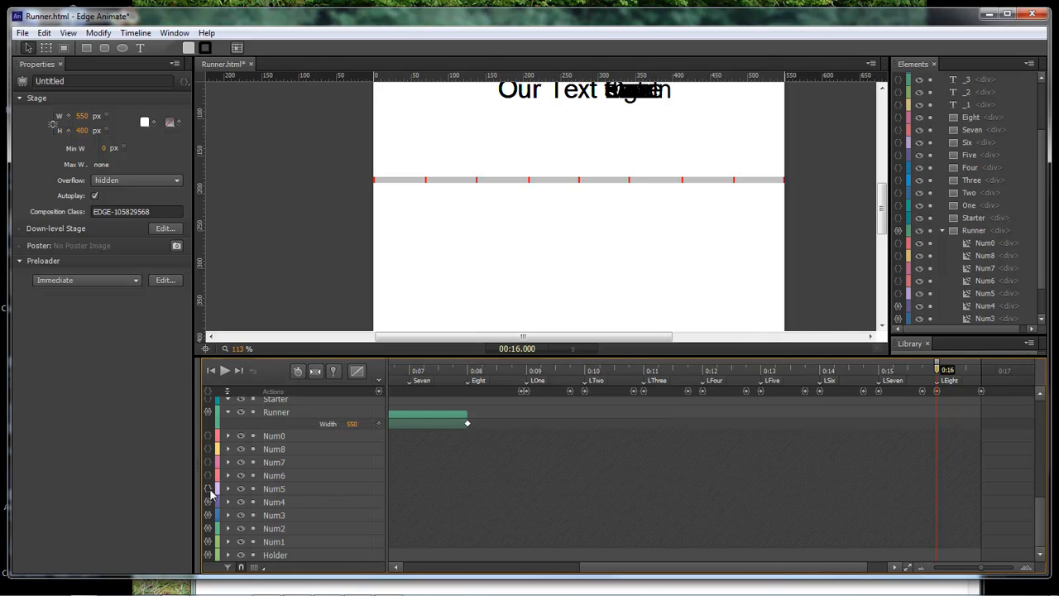
Step: Add a click event to Num5 and paste the copied Num4 code into it
{"action": "left_click", "coordinate": [208, 488]}
{"action": "left_click", "coordinate": [265, 312]}
{"action": "key", "text": "ctrl+v"}
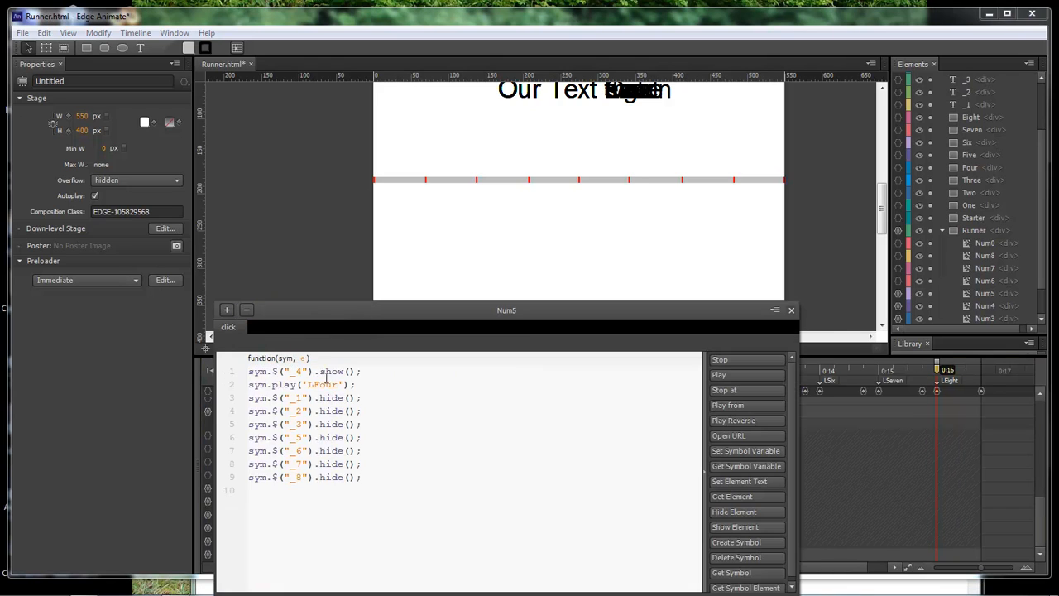
Step: Change Num5's click code to show _5, play from 'LFive' and hide _4, and copy all of it
{"action": "type", "text": "5"}
{"action": "left_click_drag", "start_coordinate": [339, 385], "coordinate": [319, 386]}
{"action": "type", "text": "Five"}
{"action": "left_click_drag", "start_coordinate": [303, 438], "coordinate": [296, 438]}
{"action": "type", "text": "4"}
{"action": "key", "text": "ctrl+a"}
{"action": "left_click", "coordinate": [791, 309]}
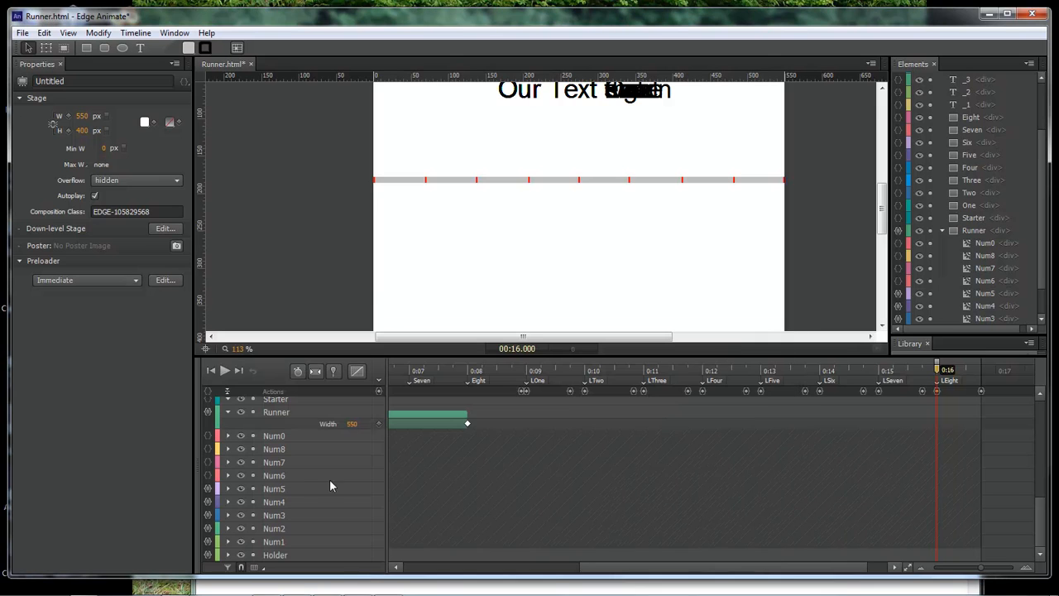
Step: Add a click event to Num6 and paste the copied Num5 code into it
{"action": "left_click", "coordinate": [212, 474]}
{"action": "left_click", "coordinate": [280, 313]}
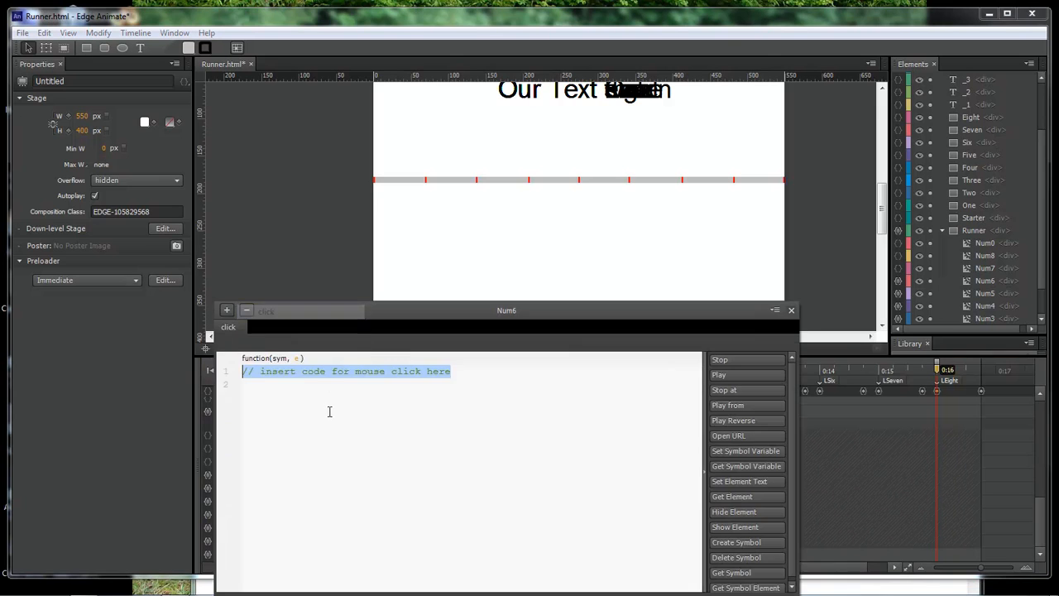
{"action": "type", "text": "sym.$(\"_5\").show(); sym.play('LFive'); sym.$(\"_1\").hide(); sym.$(\"_2\").hide(); sym.$(\"_3\").hide(); sym.$(\"_4\").hide(); sym.$(\"_6\").hide(); sym.$(\"_7\").hide(); sym.$(\"_8\").hide();"}
Step: Change Num6's click code to show _6, play from 'LSix' and hide _5, and copy all of it
{"action": "left_click_drag", "start_coordinate": [305, 371], "coordinate": [314, 384]}
{"action": "type", "text": "6Six"}
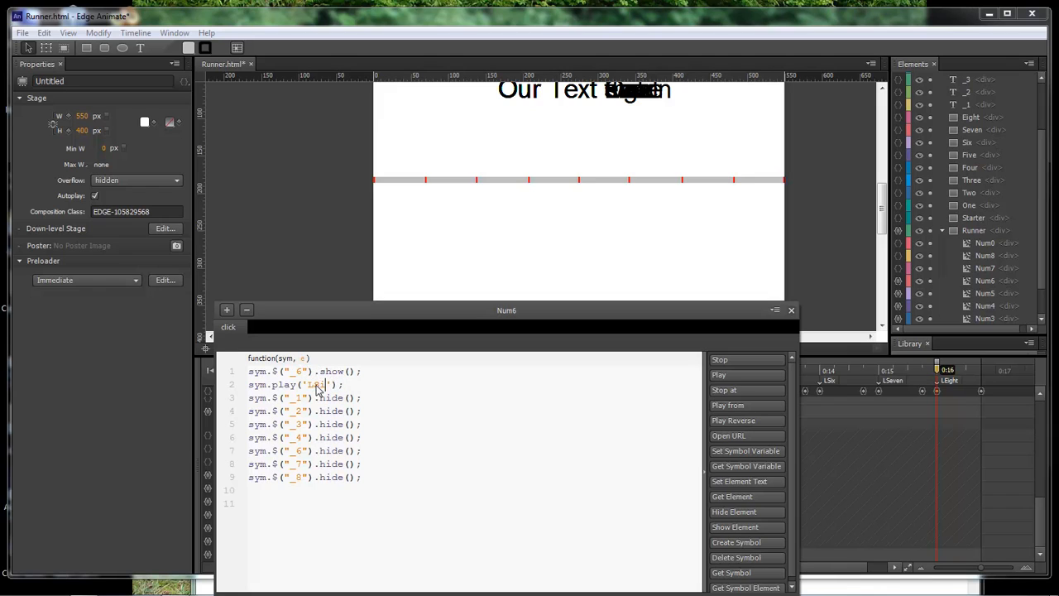
{"action": "left_click_drag", "start_coordinate": [303, 447], "coordinate": [296, 450]}
{"action": "type", "text": "5"}
{"action": "key", "text": "ctrl+a"}
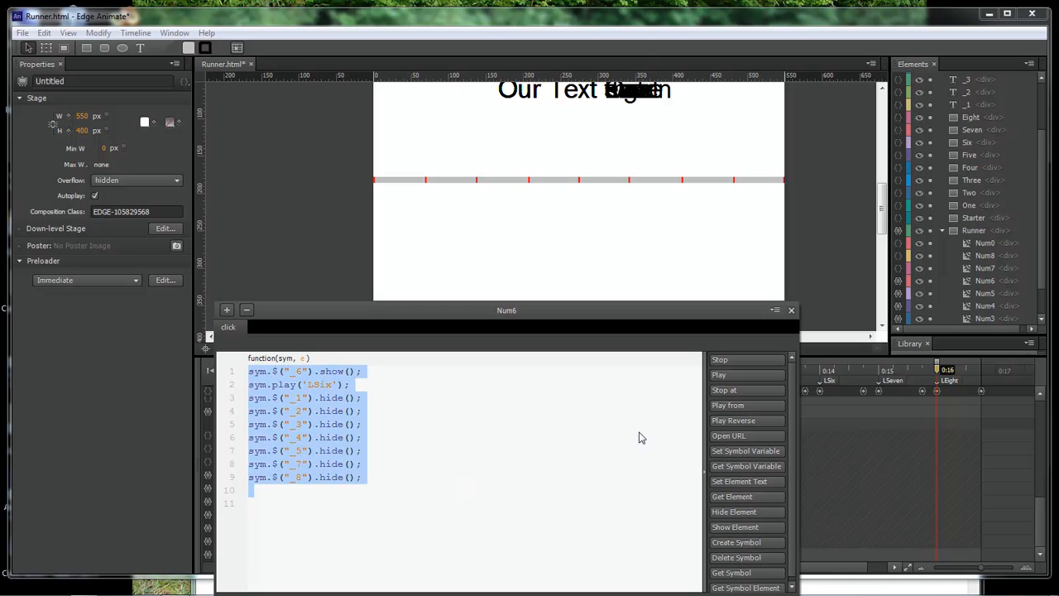
{"action": "left_click", "coordinate": [791, 310]}
Step: Add a click event to Num7 and paste the copied Num6 code into it
{"action": "left_click", "coordinate": [208, 468]}
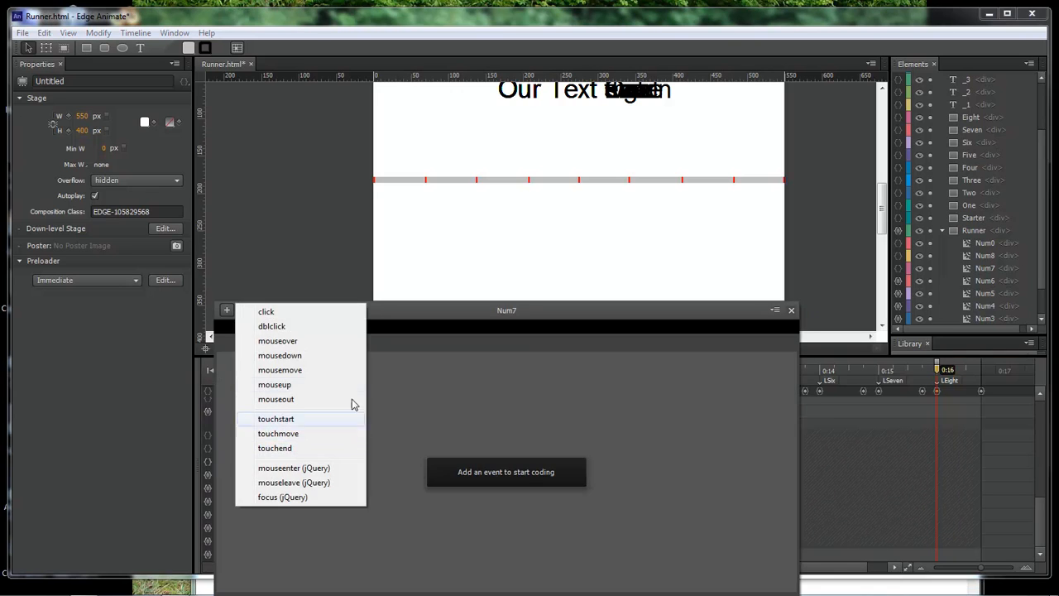
{"action": "left_click", "coordinate": [266, 312]}
{"action": "type", "text": "sym.$(\"_6\").show(); sym.play('LSix'); sym.$(\"_1\").hide(); sym.$(\"_2\").hide(); sym.$(\"_3\").hide(); sym.$(\"_4\").hide(); sym.$(\"_5\").hide(); sym.$(\"_7\").hide(); sym.$(\"_8\").hide();"}
Step: Change Num7's click code to show _7, play from 'LSeven' and hide _6, and copy all of it
{"action": "left_click_drag", "start_coordinate": [305, 372], "coordinate": [297, 372]}
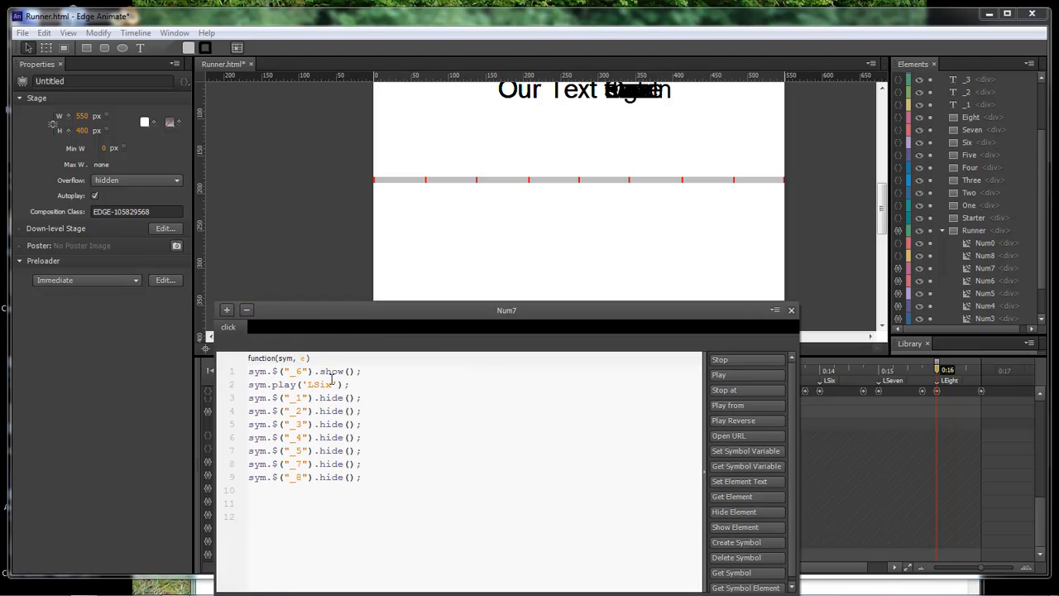
{"action": "left_click_drag", "start_coordinate": [334, 385], "coordinate": [321, 385]}
{"action": "type", "text": "even"}
{"action": "left_click_drag", "start_coordinate": [302, 464], "coordinate": [297, 465]}
{"action": "type", "text": "6"}
{"action": "key", "text": "ctrl+a"}
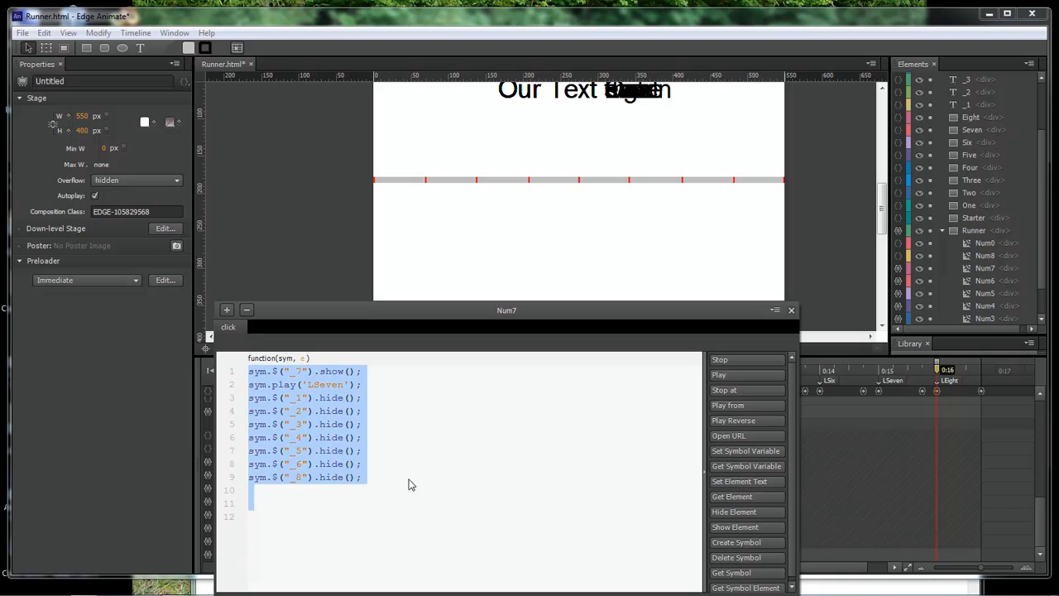
{"action": "left_click", "coordinate": [791, 310]}
Step: Add a click event to Num8 and paste the copied Num7 code into it
{"action": "left_click", "coordinate": [209, 450]}
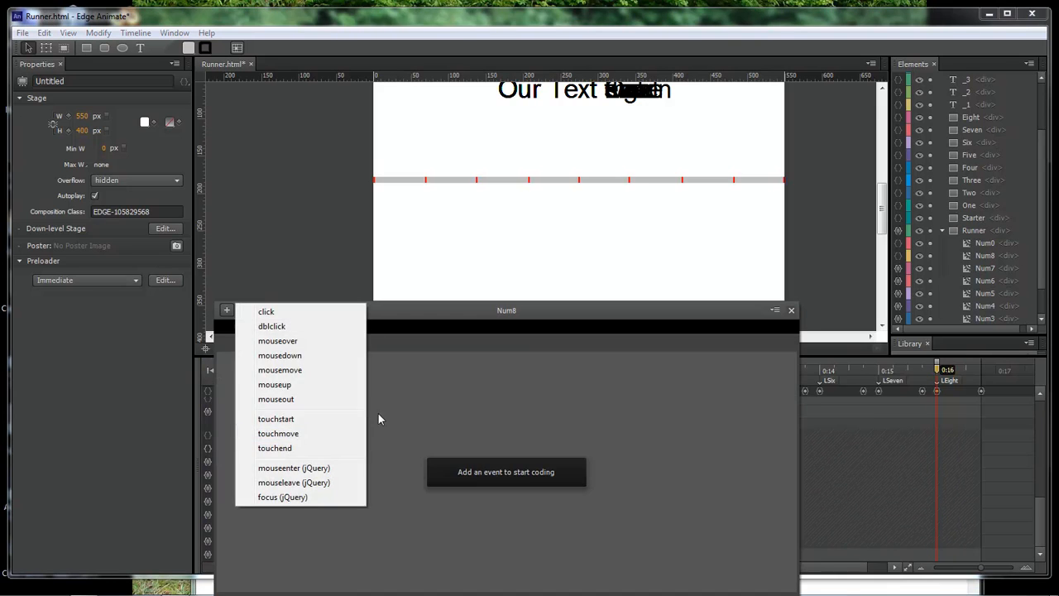
{"action": "left_click", "coordinate": [281, 314]}
{"action": "type", "text": "sym.$(\"_7\").show(); sym.play('LSeven'); sym.$(\"_1\").hide(); sym.$(\"_2\").hide(); sym.$(\"_3\").hide(); sym.$(\"_4\").hide(); sym.$(\"_5\").hide(); sym.$(\"_6\").hide(); sym.$(\"_8\").hide();"}
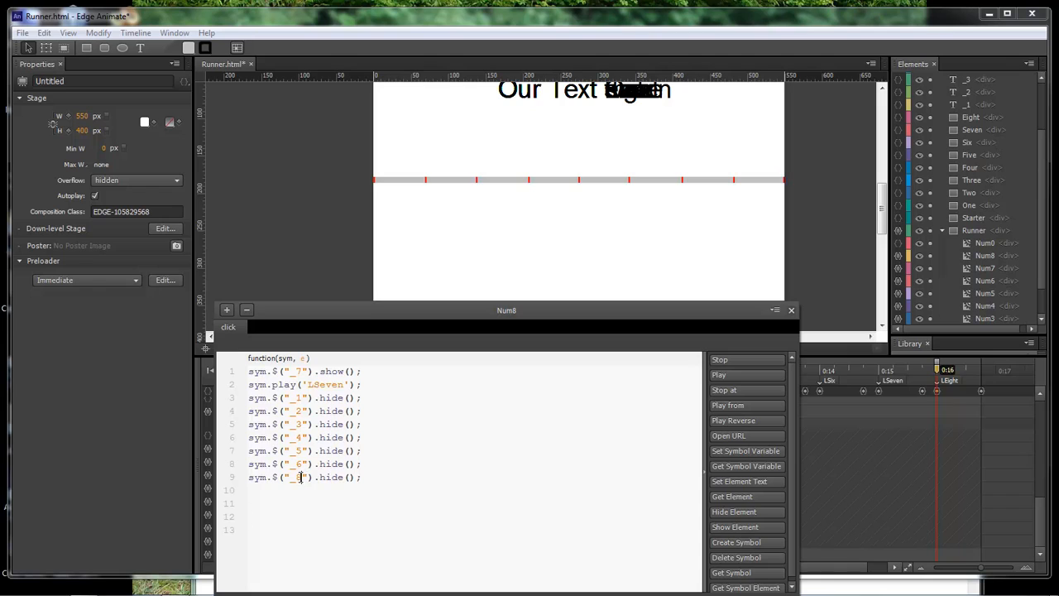
Step: Change Num8's click code to hide _7, show _8 and play from 'LEight', and close its editor
{"action": "left_click_drag", "start_coordinate": [302, 478], "coordinate": [297, 477]}
{"action": "type", "text": "7"}
{"action": "left_click_drag", "start_coordinate": [302, 371], "coordinate": [315, 385]}
{"action": "type", "text": "8"}
{"action": "type", "text": "Eight"}
{"action": "left_click", "coordinate": [792, 310]}
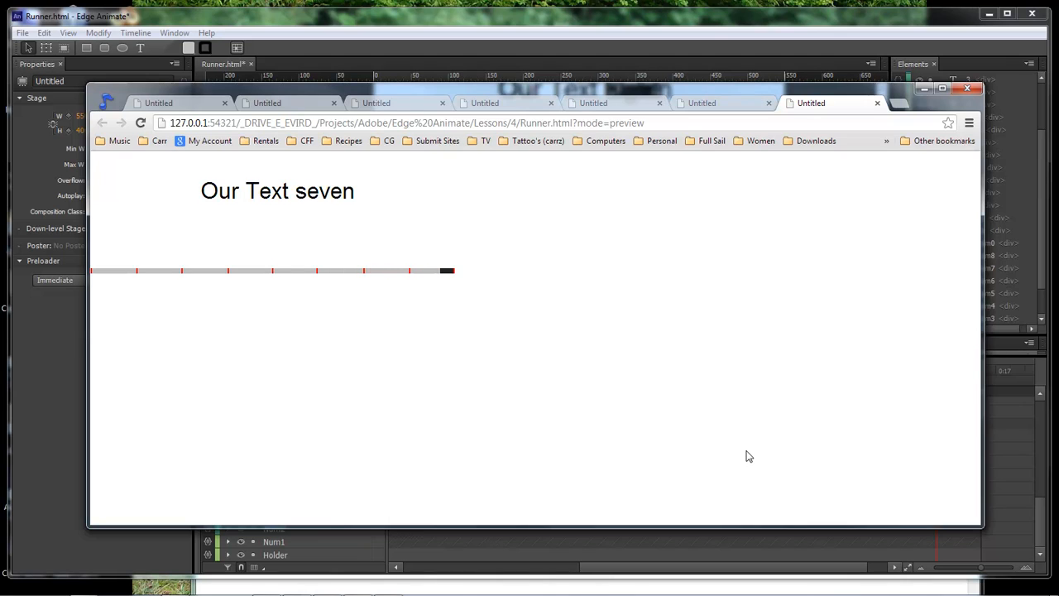
Step: Test markers two, four, six, seven, eight and one in the browser preview, and return to Edge Animate
{"action": "left_click", "coordinate": [187, 273]}
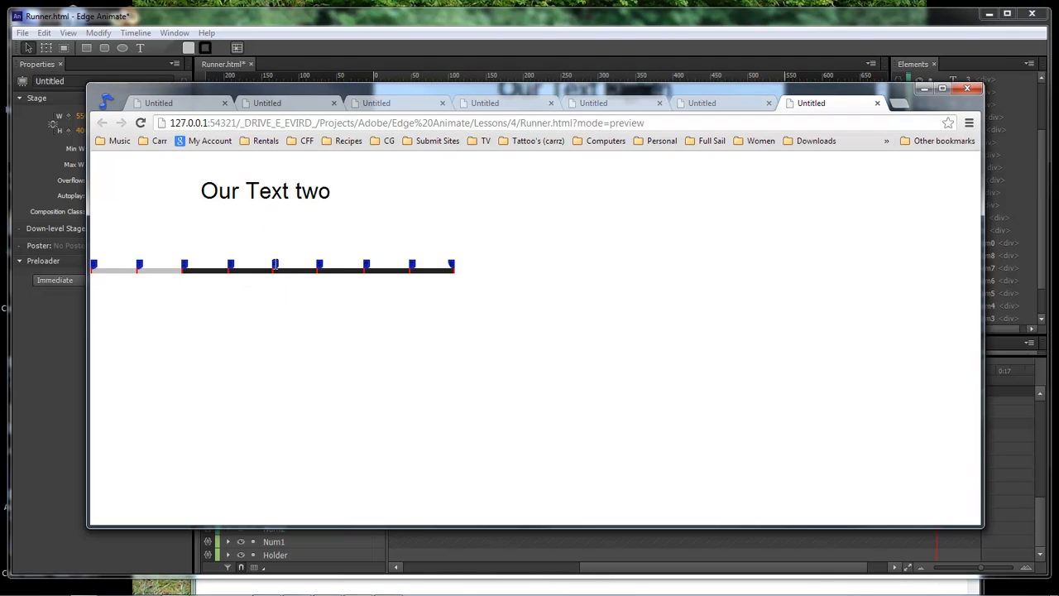
{"action": "left_click", "coordinate": [276, 265]}
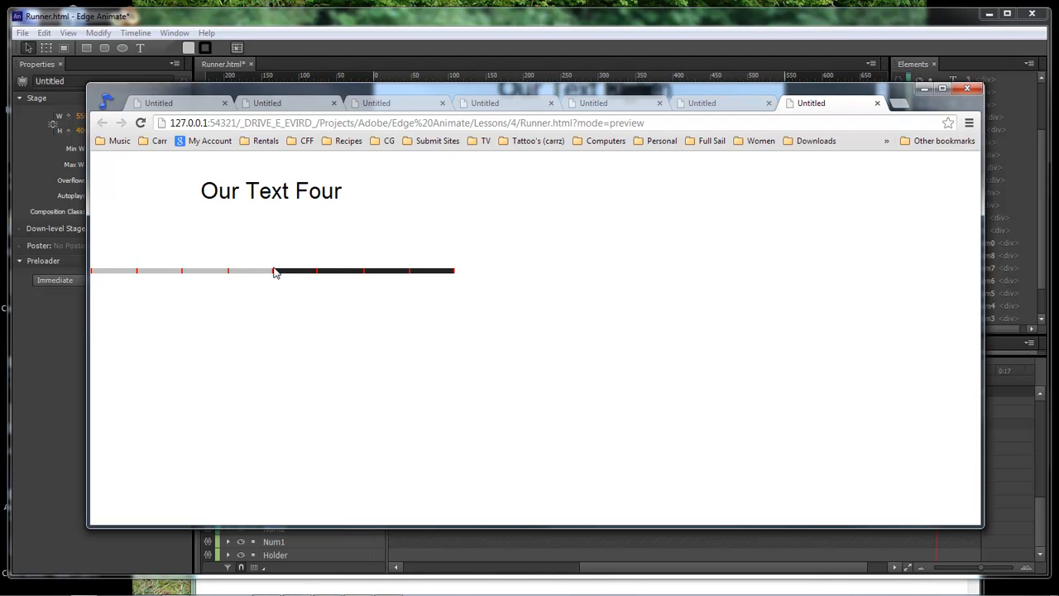
{"action": "left_click", "coordinate": [369, 273]}
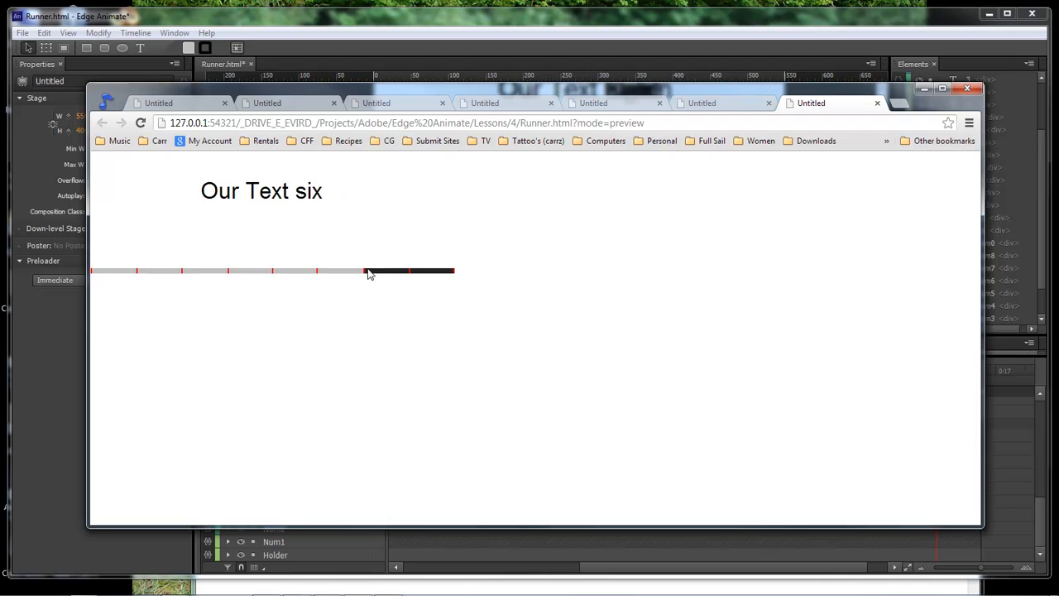
{"action": "left_click", "coordinate": [412, 265]}
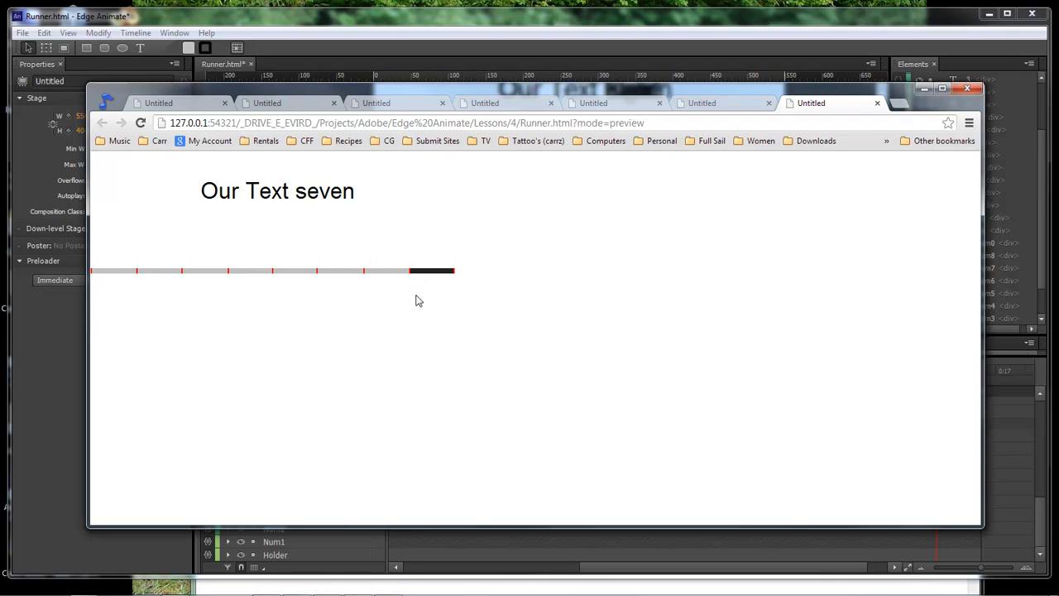
{"action": "left_click", "coordinate": [451, 265]}
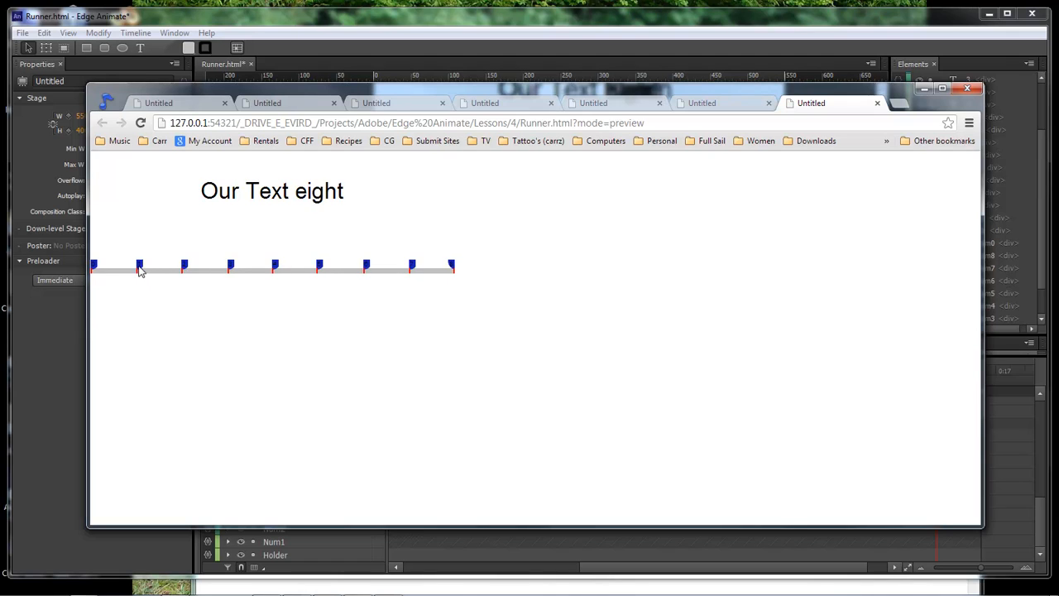
{"action": "left_click", "coordinate": [139, 266]}
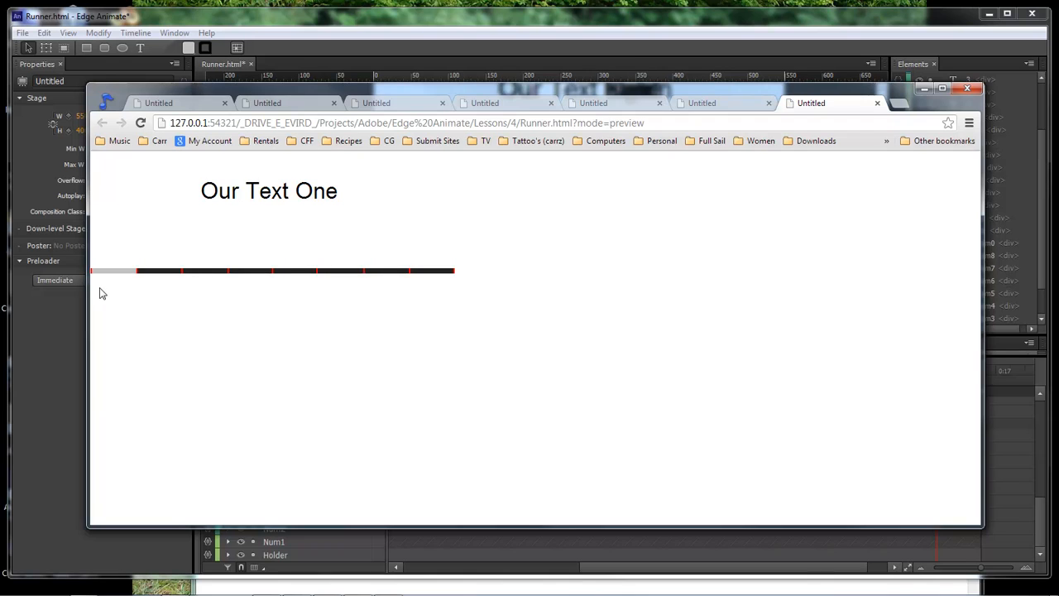
{"action": "mouse_move", "coordinate": [93, 264]}
{"action": "left_click", "coordinate": [924, 89]}
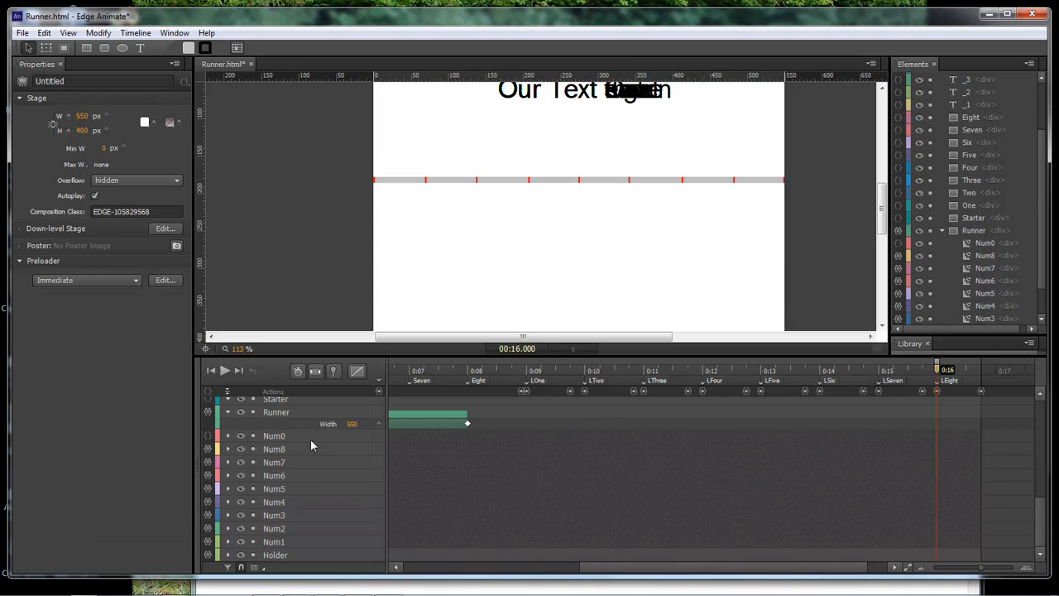
Step: Add a timeline label named PlayIt at 0:00
{"action": "left_click", "coordinate": [274, 436]}
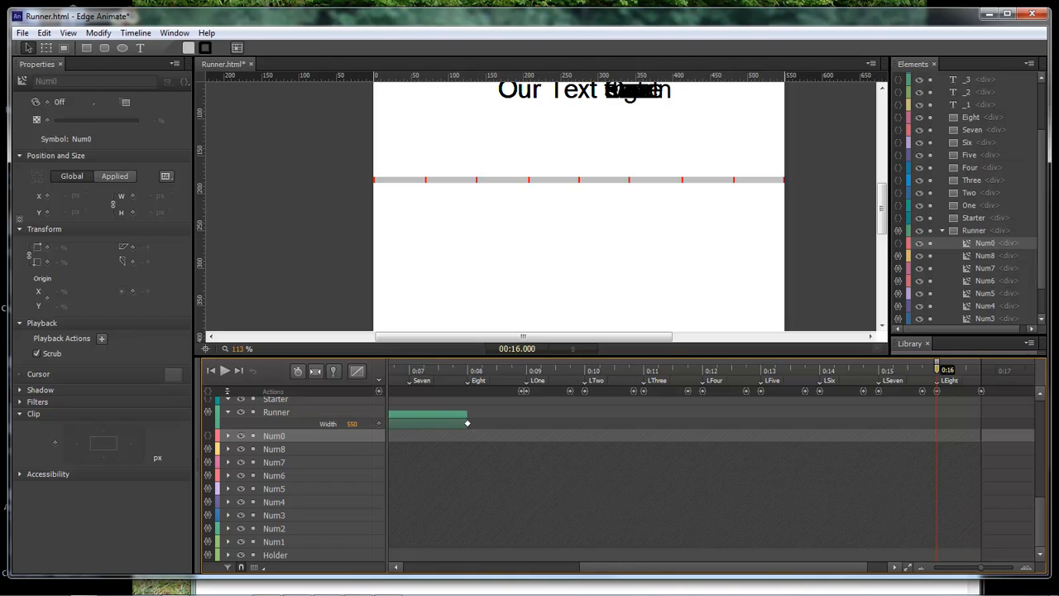
{"action": "left_click_drag", "start_coordinate": [642, 571], "coordinate": [416, 575]}
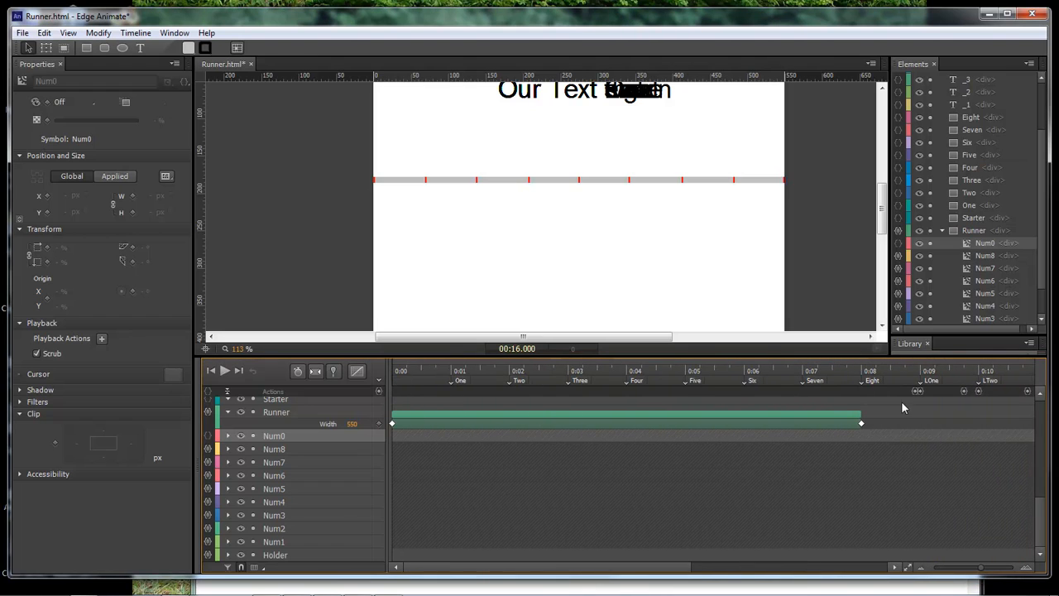
{"action": "left_click", "coordinate": [396, 372]}
{"action": "key", "text": "ctrl+l"}
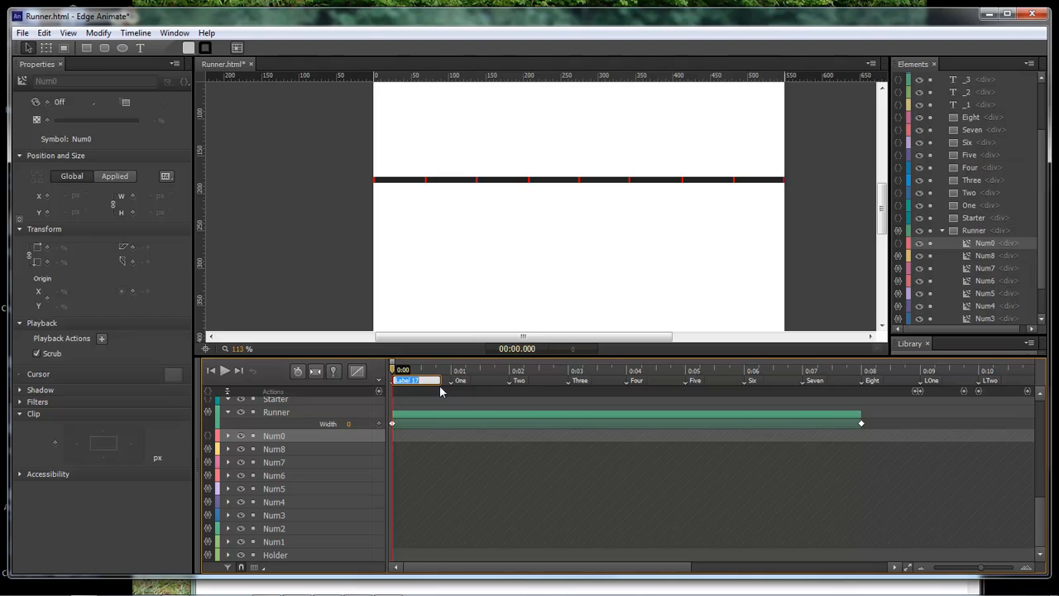
{"action": "type", "text": "PlayIt"}
{"action": "key", "text": "Return"}
Step: Add a trigger at 0:00 that plays the timeline from 'Runner'
{"action": "left_click", "coordinate": [379, 393]}
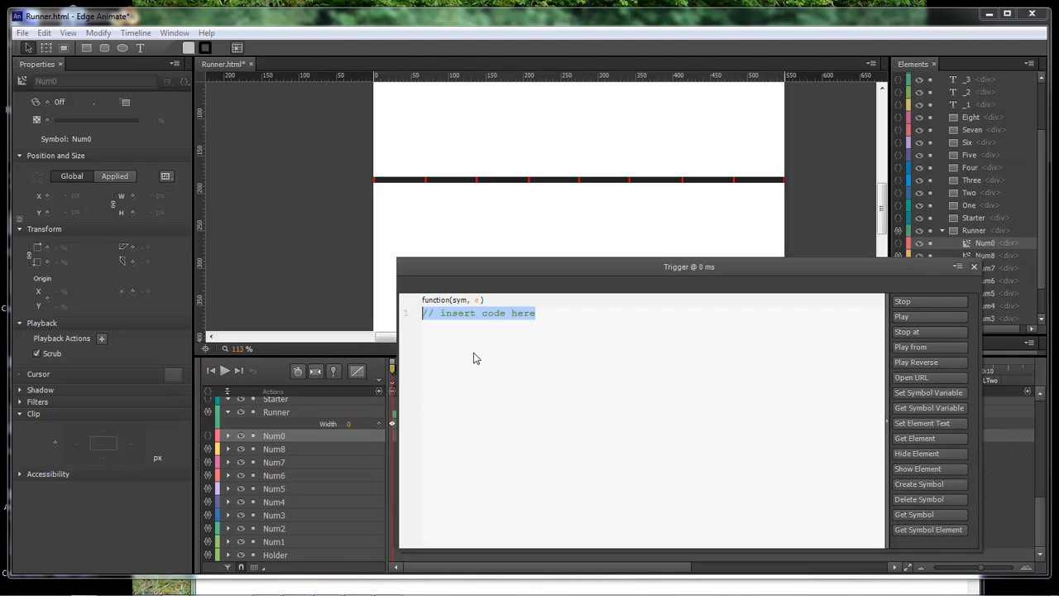
{"action": "left_click_drag", "start_coordinate": [521, 265], "coordinate": [568, 265]}
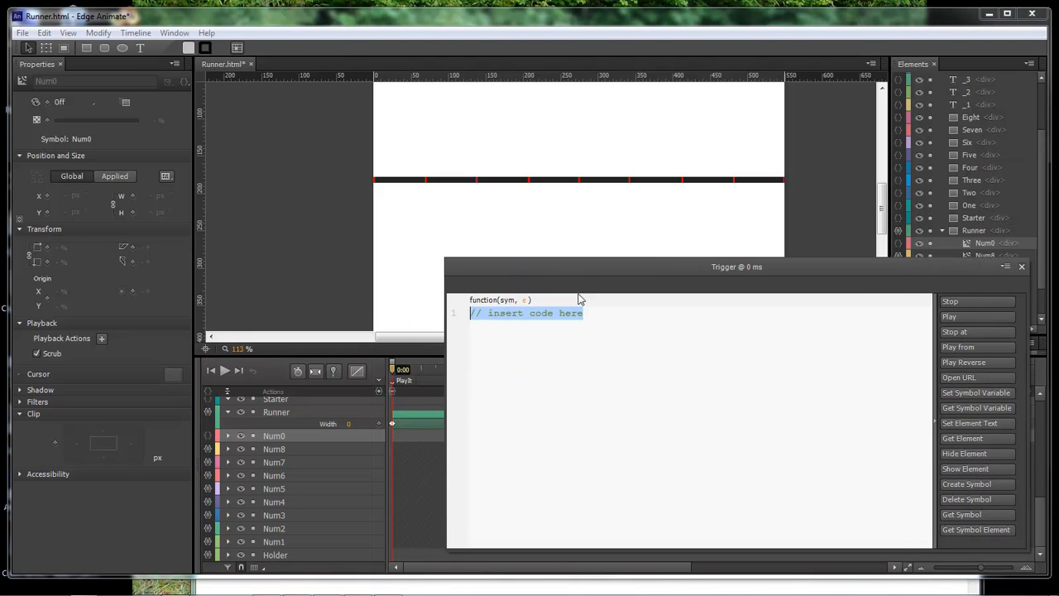
{"action": "left_click", "coordinate": [960, 347]}
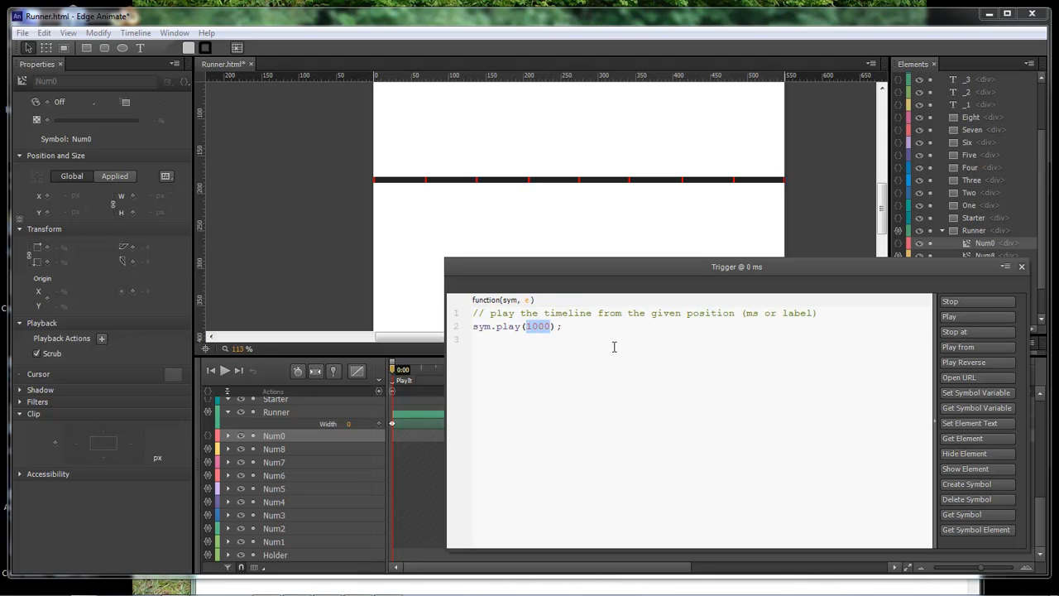
{"action": "type", "text": "'Runner'"}
{"action": "left_click_drag", "start_coordinate": [596, 279], "coordinate": [566, 277]}
Step: Add a line to the 0 ms trigger code that shows element _1, below the play call
{"action": "left_click", "coordinate": [510, 341]}
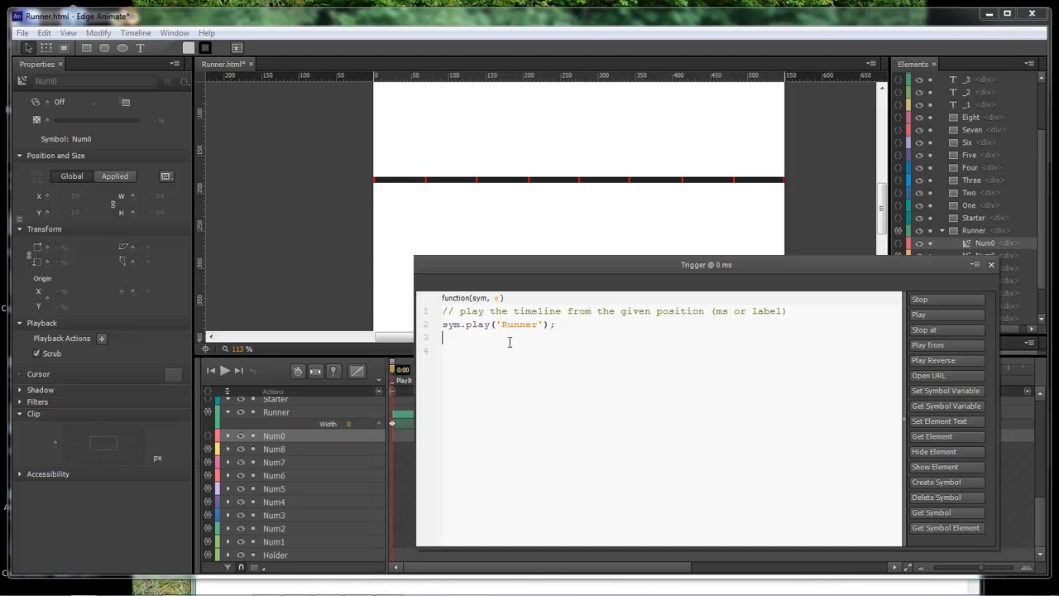
{"action": "left_click", "coordinate": [949, 469]}
{"action": "left_click_drag", "start_coordinate": [724, 365], "coordinate": [413, 339]}
{"action": "key", "text": "BackSpace"}
{"action": "key", "text": "BackSpace"}
{"action": "left_click_drag", "start_coordinate": [515, 339], "coordinate": [484, 339]}
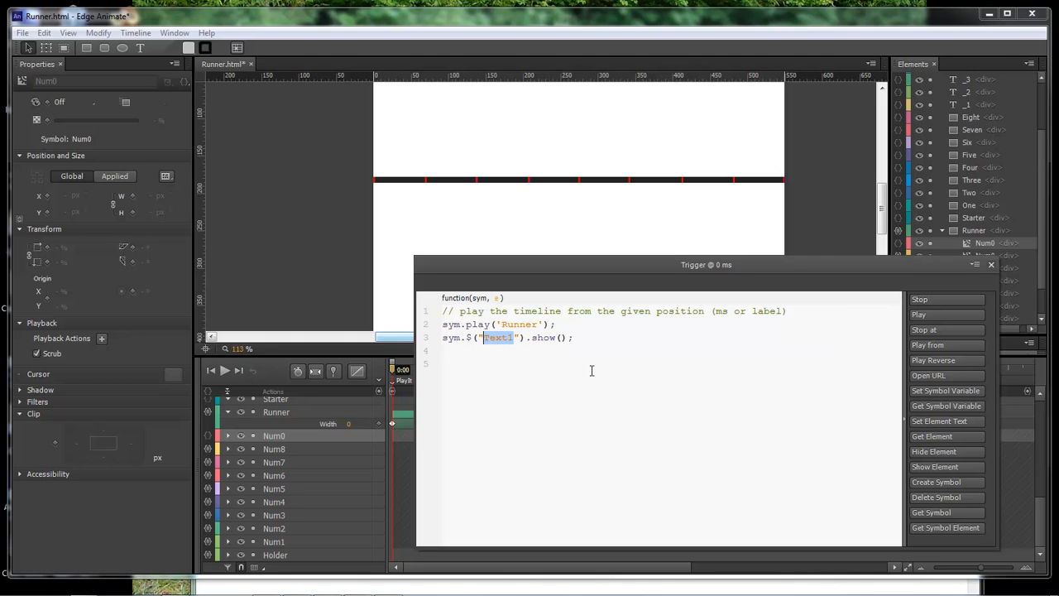
{"action": "type", "text": "Num"}
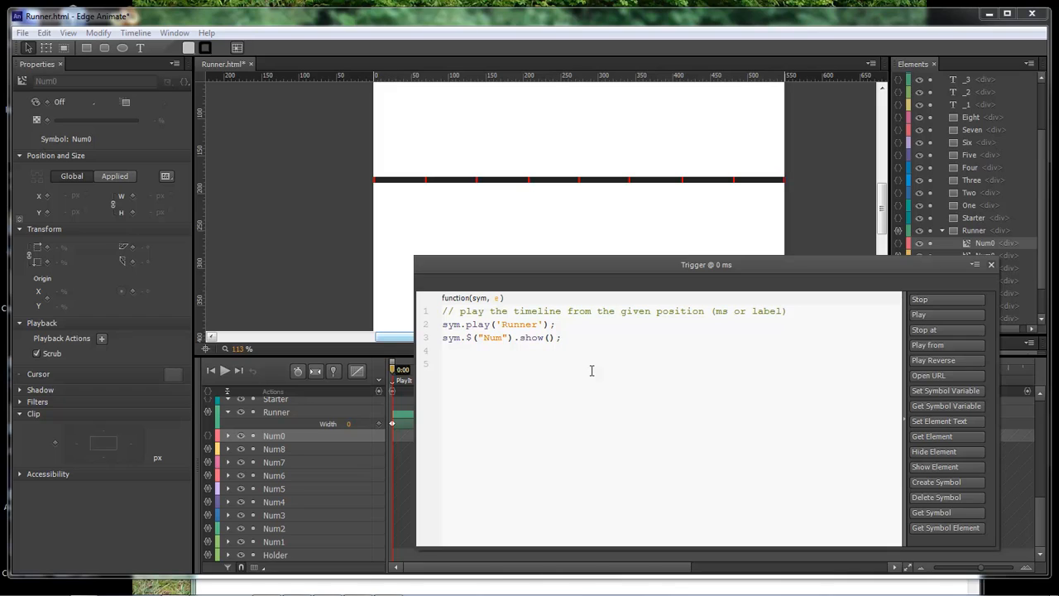
{"action": "key", "text": "BackSpace"}
{"action": "key", "text": "BackSpace"}
{"action": "key", "text": "BackSpace"}
{"action": "type", "text": "_1"}
Step: Duplicate the show line seven times in the trigger code, leaving only the underscore as each copy's element name
{"action": "left_click_drag", "start_coordinate": [557, 338], "coordinate": [438, 337]}
{"action": "key", "text": "ctrl+c"}
{"action": "left_click_drag", "start_coordinate": [1045, 515], "coordinate": [1036, 434]}
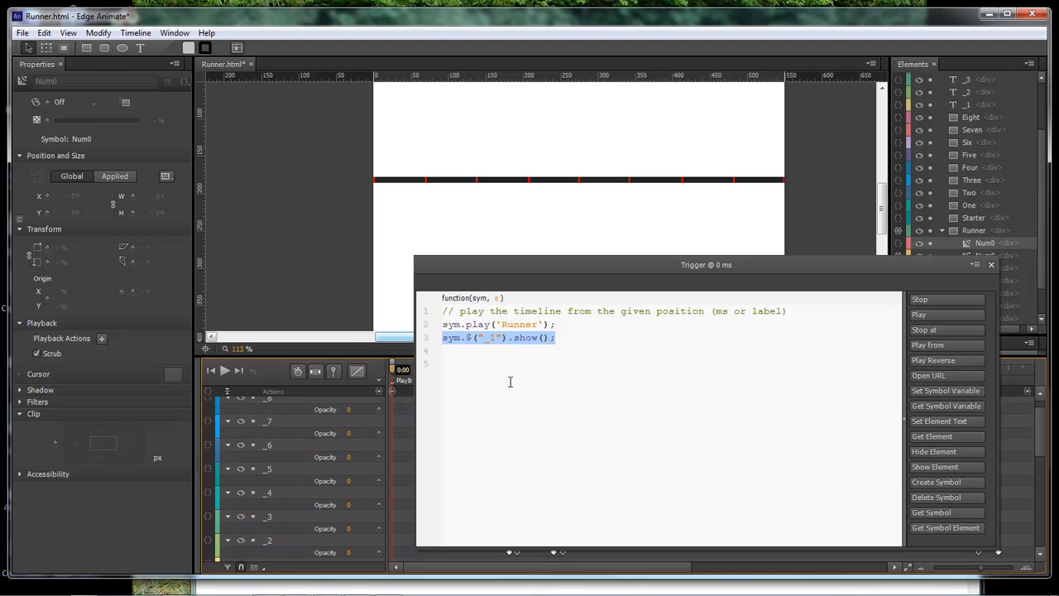
{"action": "left_click", "coordinate": [646, 353]}
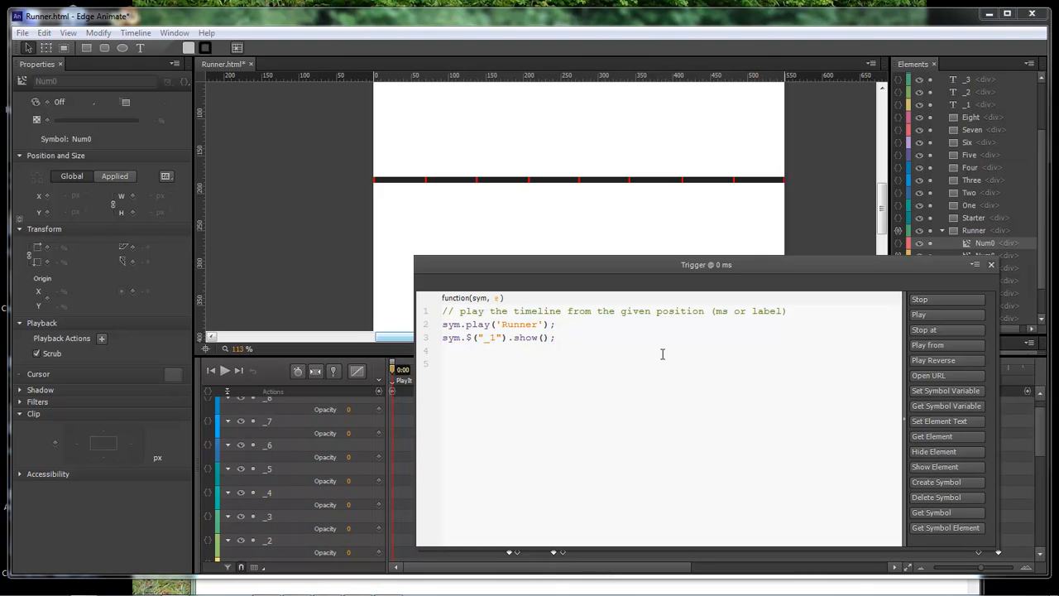
{"action": "key", "text": "ctrl+v"}
{"action": "left_click", "coordinate": [494, 351]}
{"action": "key", "text": "BackSpace"}
{"action": "key", "text": "shift+End"}
{"action": "triple_click", "coordinate": [434, 351]}
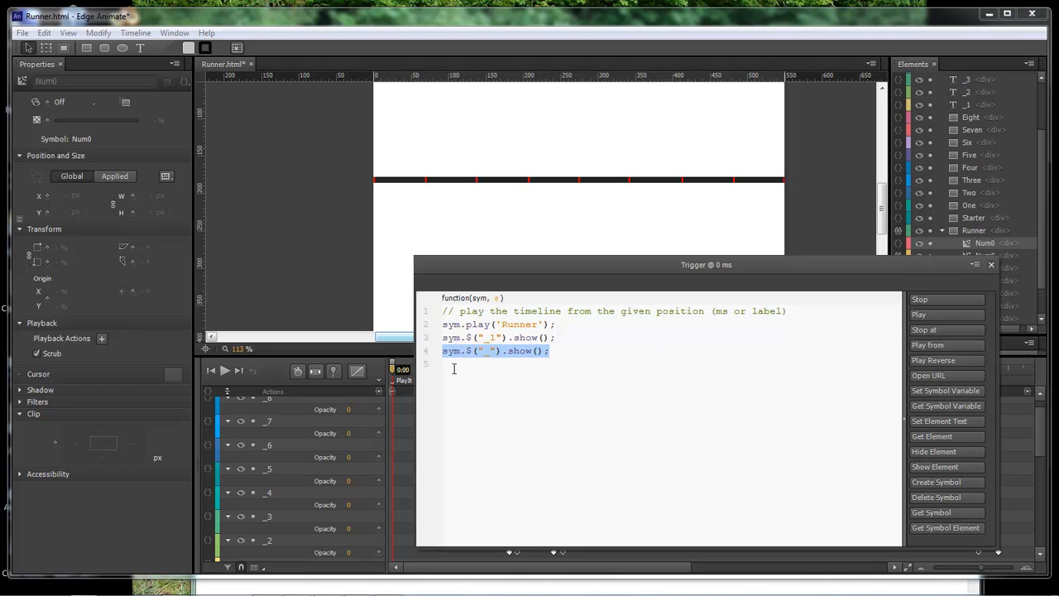
{"action": "key", "text": "ctrl+c"}
{"action": "left_click", "coordinate": [457, 369]}
{"action": "key", "text": "ctrl+v"}
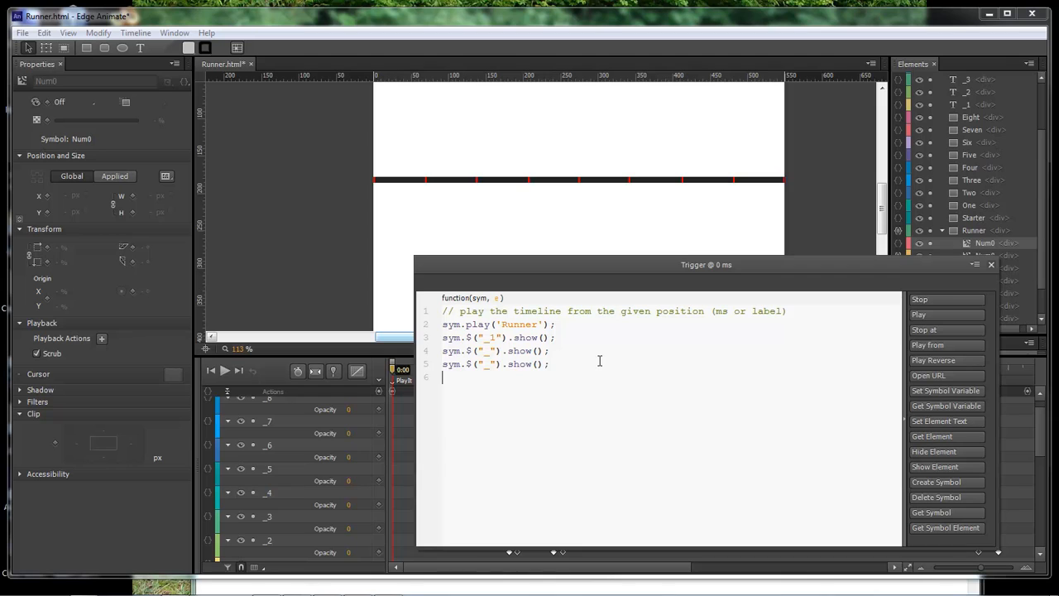
{"action": "key", "text": "ctrl+v"}
{"action": "key", "text": "ctrl+v"}
{"action": "key", "text": "ctrl+v"}
{"action": "key", "text": "ctrl+v"}
{"action": "key", "text": "ctrl+v"}
{"action": "key", "text": "BackSpace"}
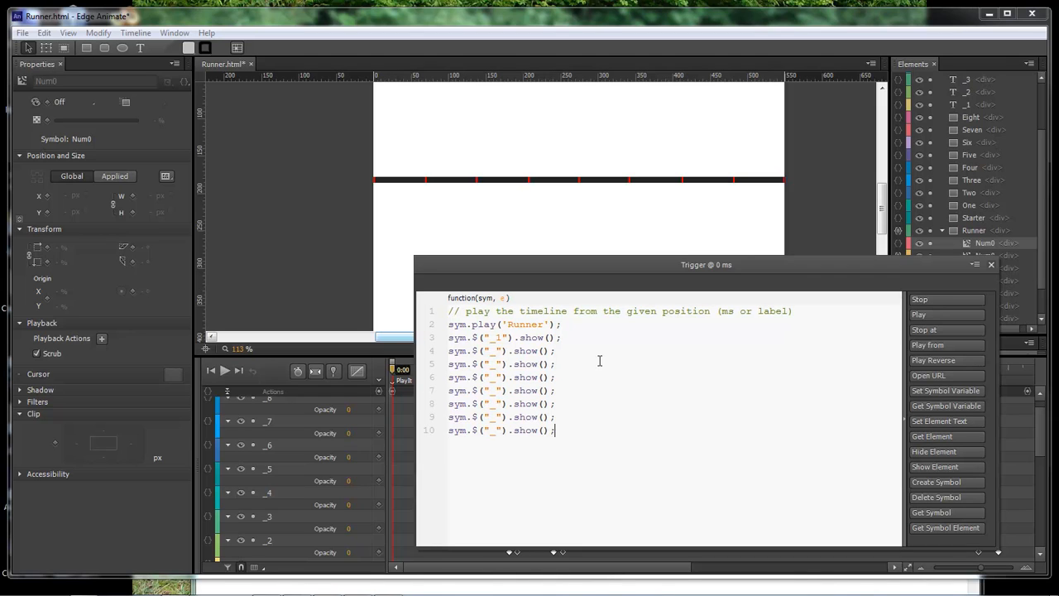
Step: Complete the element names in the seven copied show lines as _2 through _8
{"action": "type", "text": "2"}
{"action": "key", "text": "Down"}
{"action": "type", "text": "3"}
{"action": "key", "text": "Down"}
{"action": "type", "text": "4"}
{"action": "key", "text": "Down"}
{"action": "type", "text": "5"}
{"action": "key", "text": "Down"}
{"action": "type", "text": "6"}
{"action": "key", "text": "Down"}
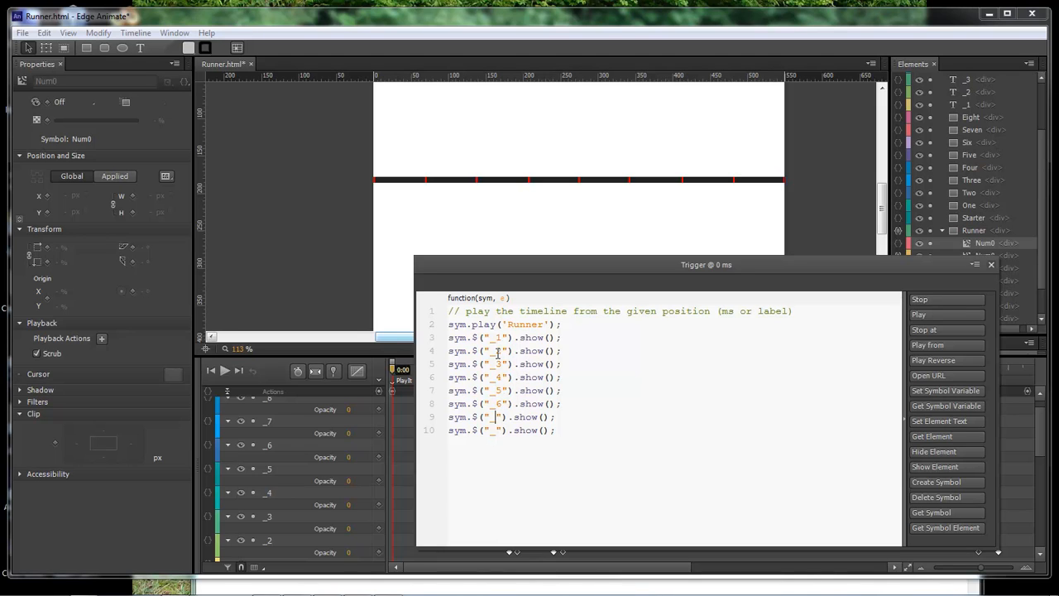
{"action": "type", "text": "7"}
{"action": "key", "text": "Down"}
{"action": "type", "text": "8"}
Step: Cut the _1 to _8 show lines from the trigger code and paste them back below the play call
{"action": "left_click_drag", "start_coordinate": [576, 263], "coordinate": [619, 271]}
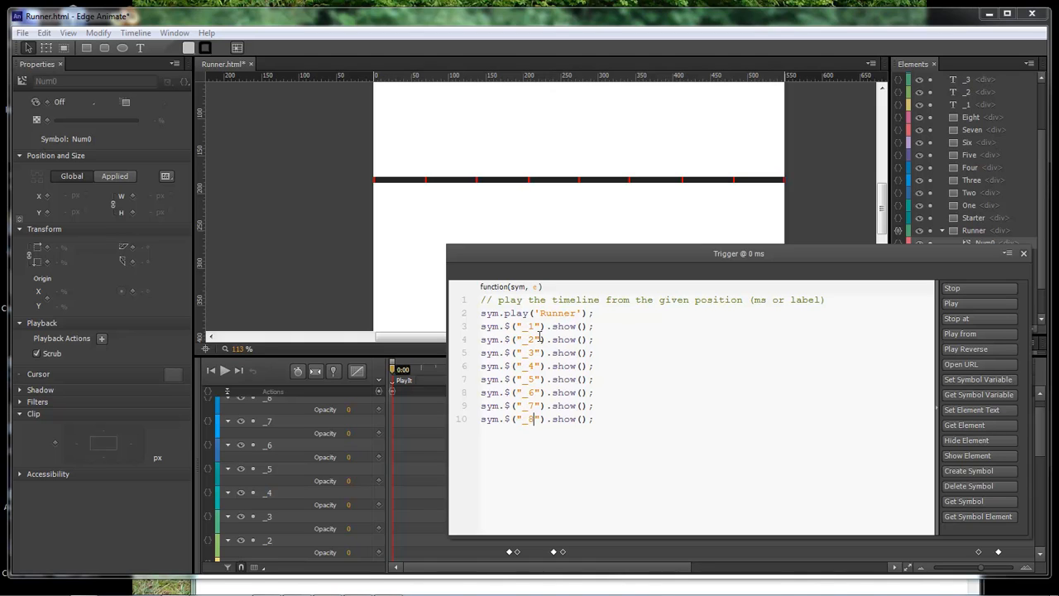
{"action": "left_click_drag", "start_coordinate": [616, 418], "coordinate": [441, 326]}
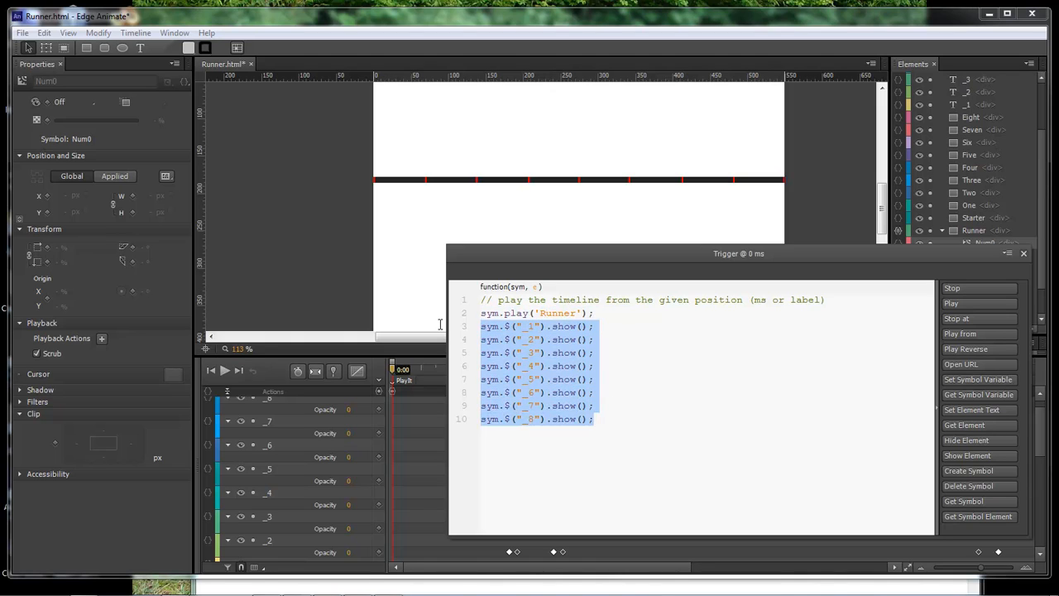
{"action": "key", "text": "BackSpace"}
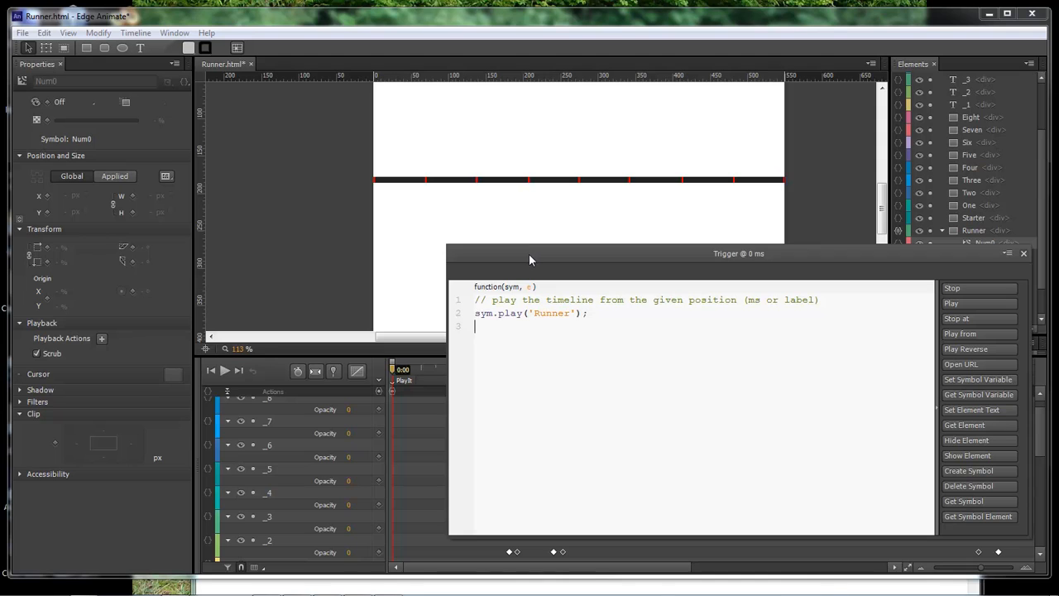
{"action": "left_click_drag", "start_coordinate": [531, 253], "coordinate": [609, 282]}
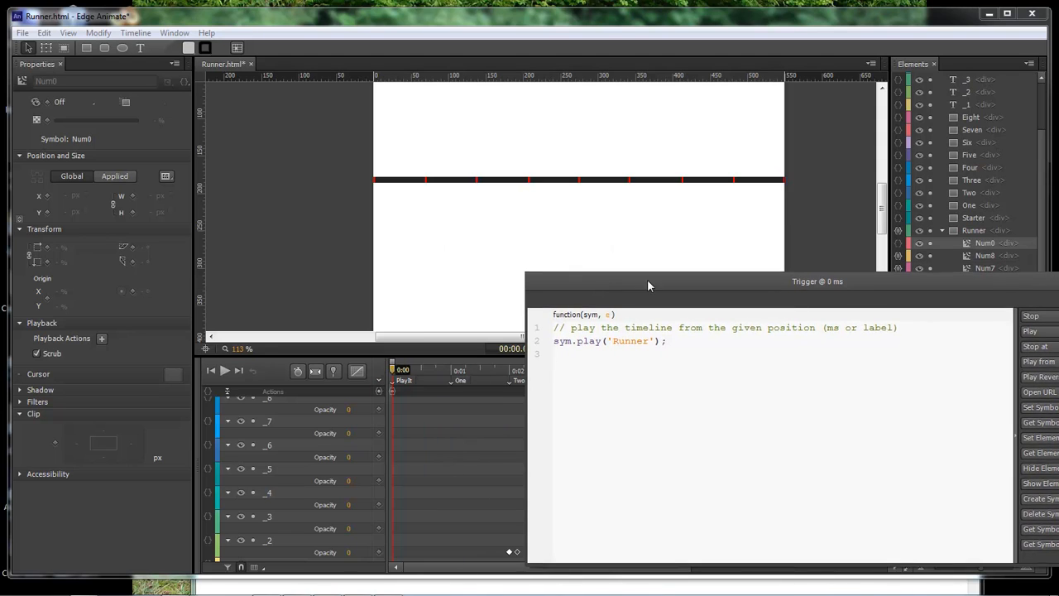
{"action": "left_click_drag", "start_coordinate": [647, 279], "coordinate": [596, 249]}
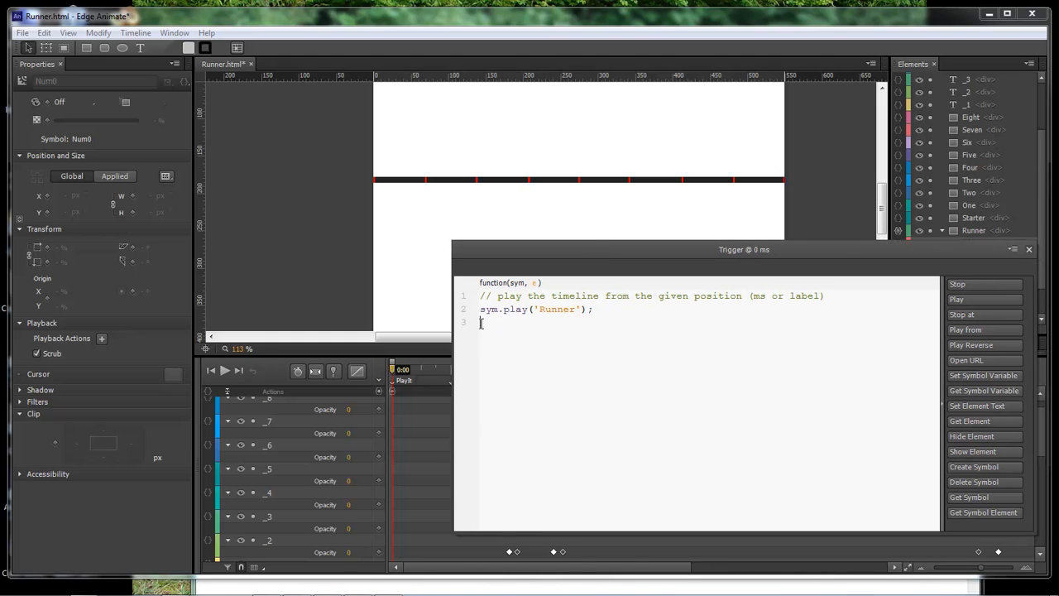
{"action": "key", "text": "ctrl+v"}
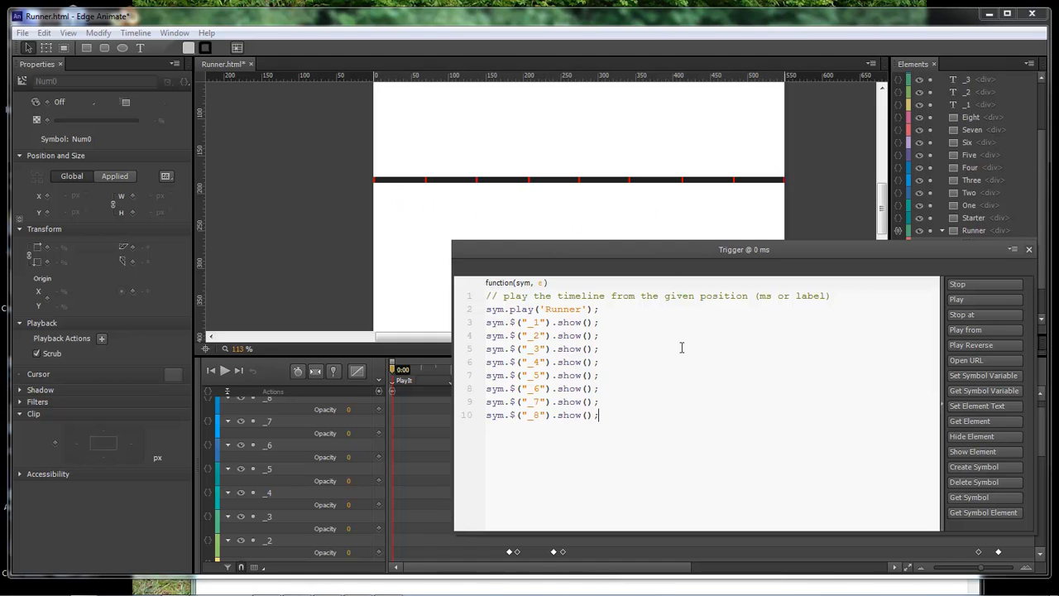
Step: Close the 0 ms trigger's code editor and save Runner.html
{"action": "left_click", "coordinate": [1029, 249]}
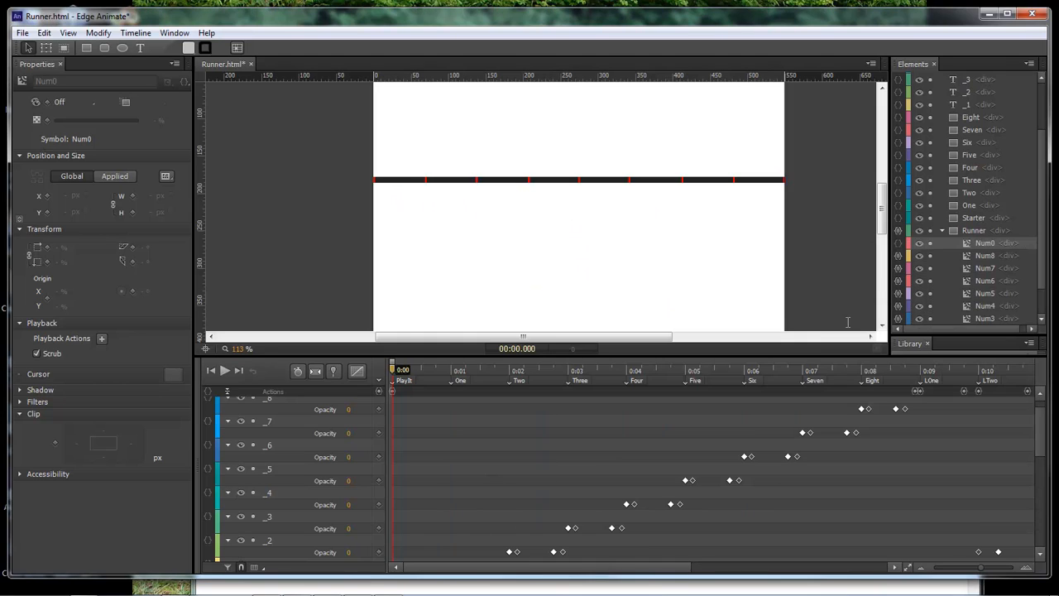
{"action": "key", "text": "ctrl+Return"}
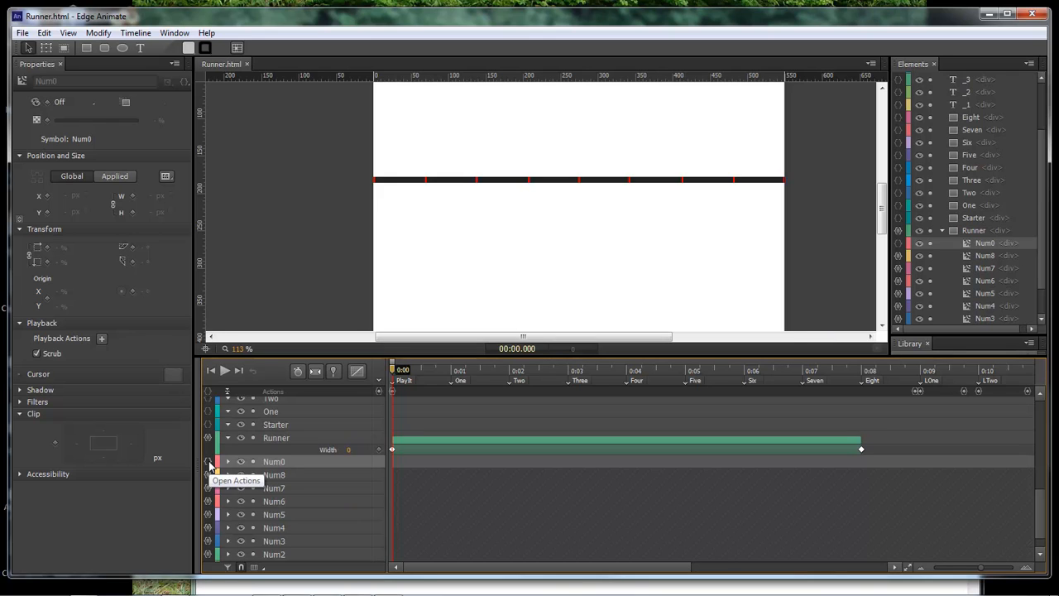
Step: Add a click action to Num0 that plays the timeline from 'PlayIt', close its editor and save the file
{"action": "left_click", "coordinate": [208, 465]}
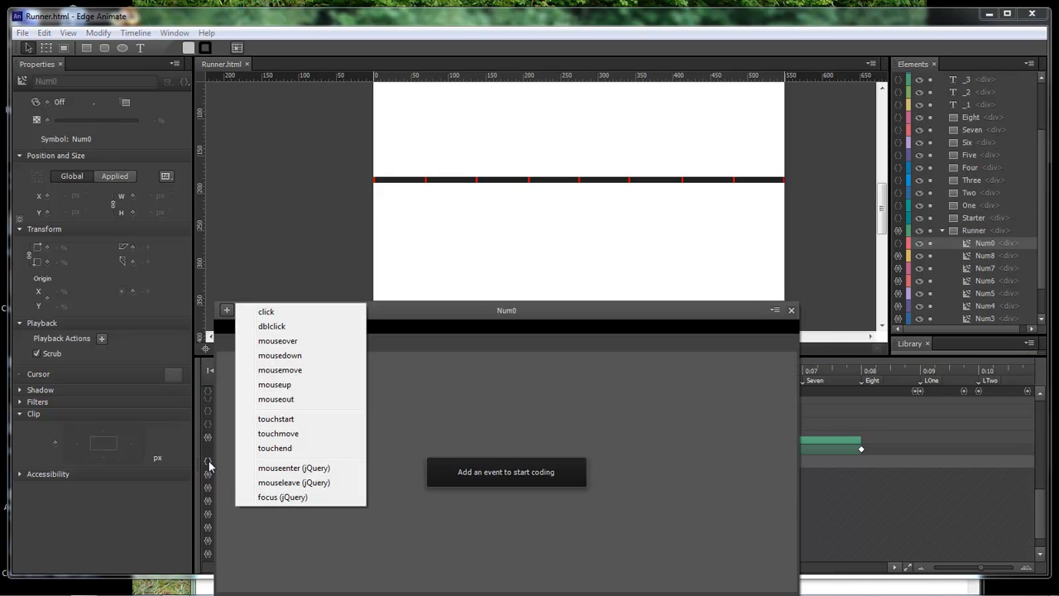
{"action": "left_click", "coordinate": [288, 314]}
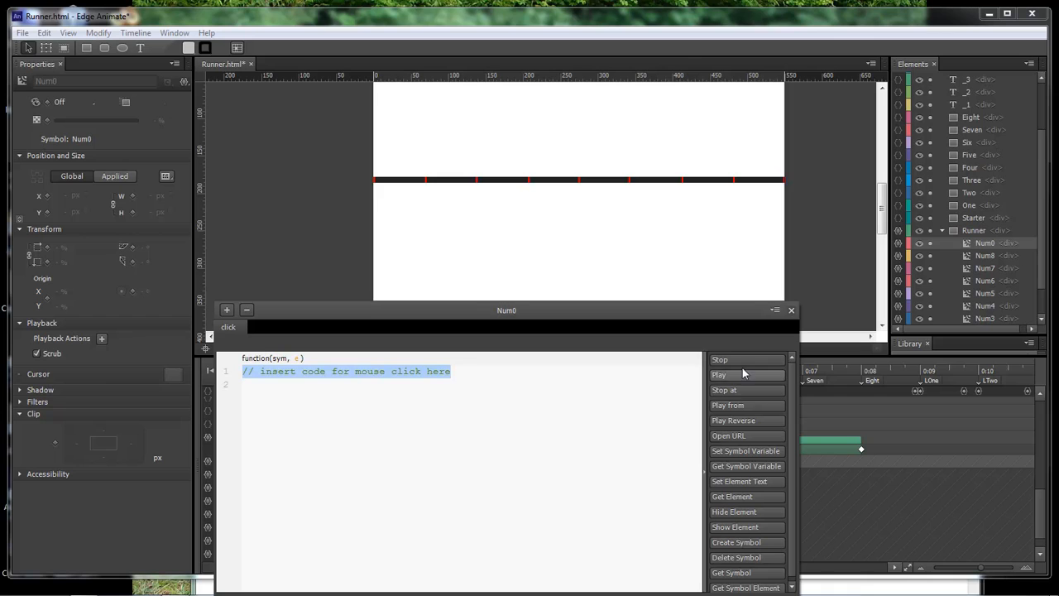
{"action": "left_click", "coordinate": [741, 406]}
{"action": "left_click_drag", "start_coordinate": [631, 318], "coordinate": [801, 411]}
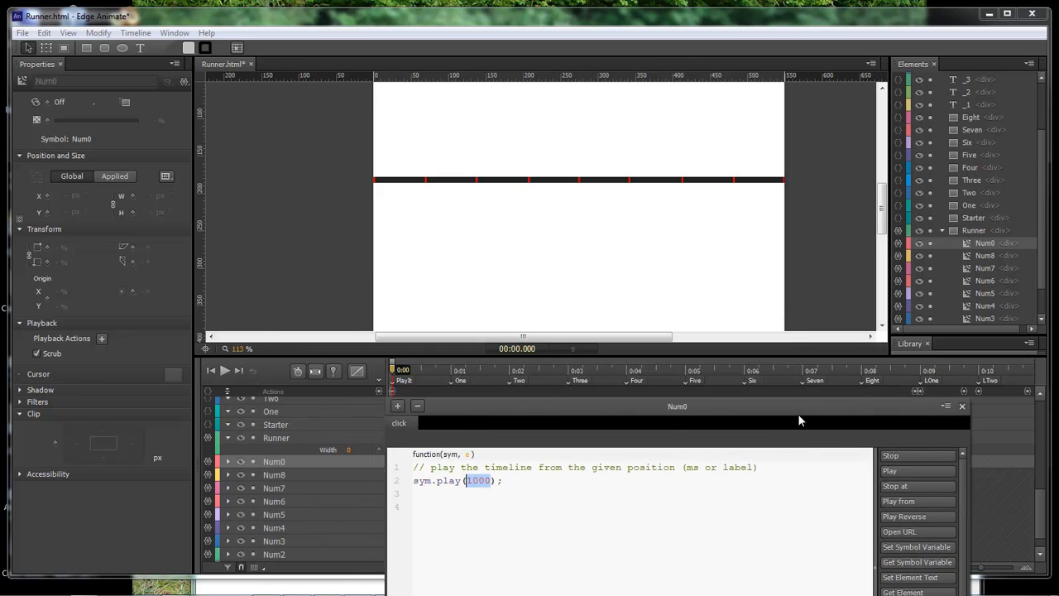
{"action": "type", "text": "'PlayIt"}
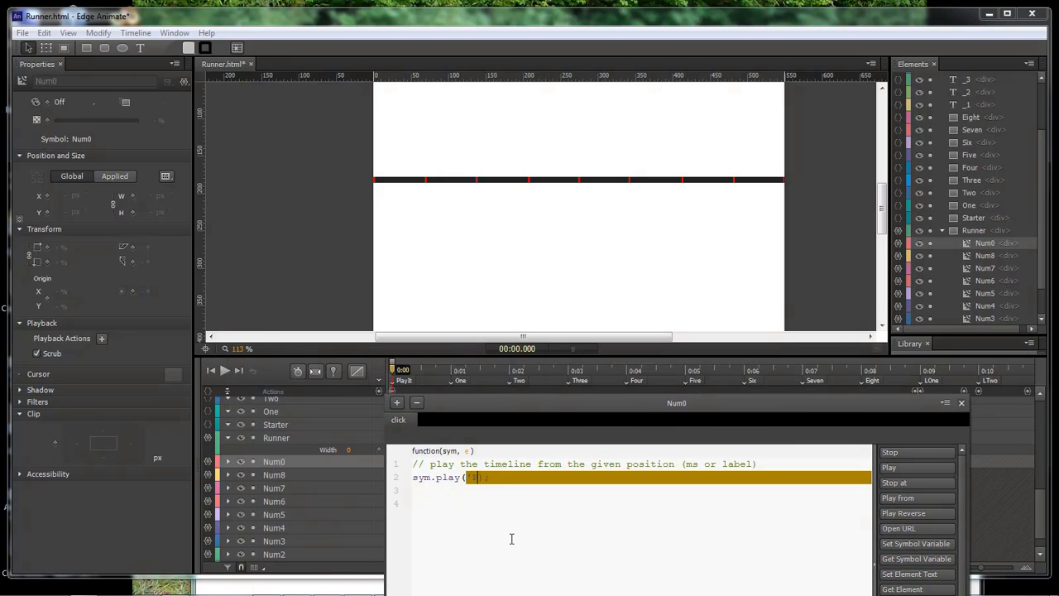
{"action": "left_click", "coordinate": [961, 403]}
{"action": "key", "text": "ctrl+s"}
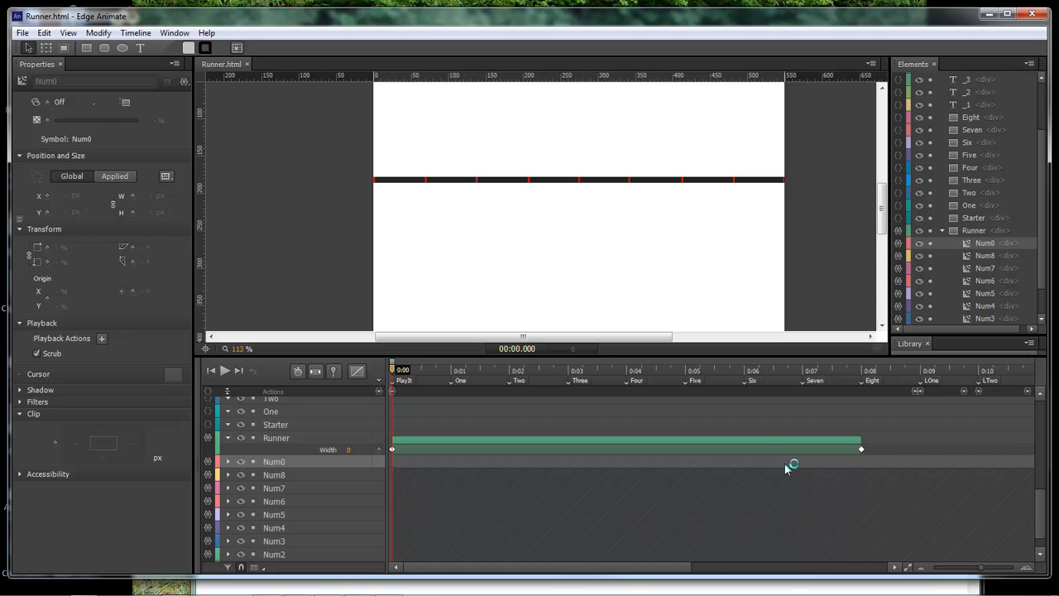
Step: Preview the composition in the browser and test marker four and the starting marker that restarts playback
{"action": "key", "text": "ctrl+Return"}
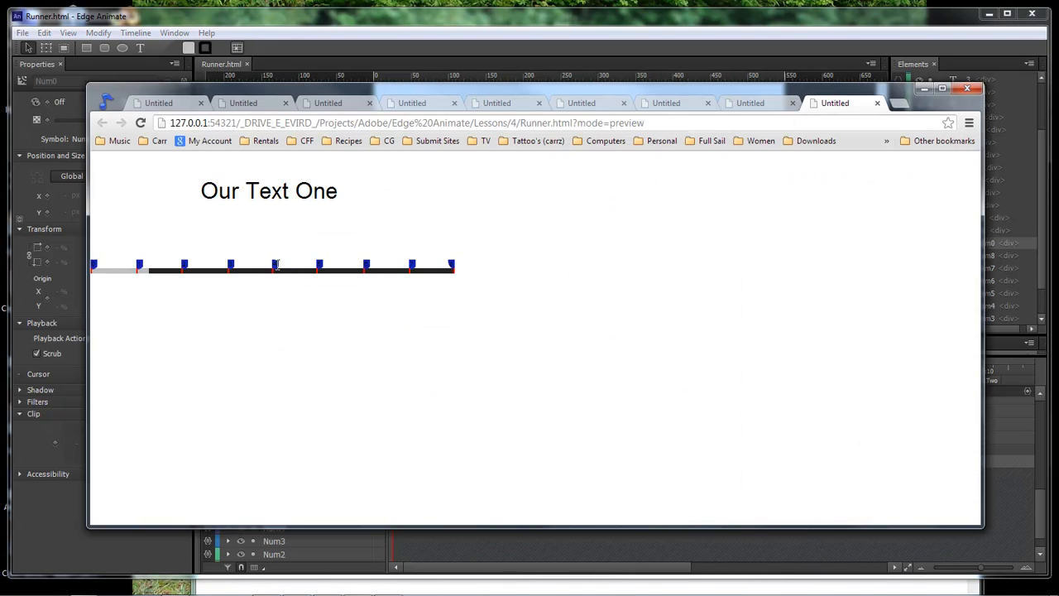
{"action": "left_click", "coordinate": [275, 265]}
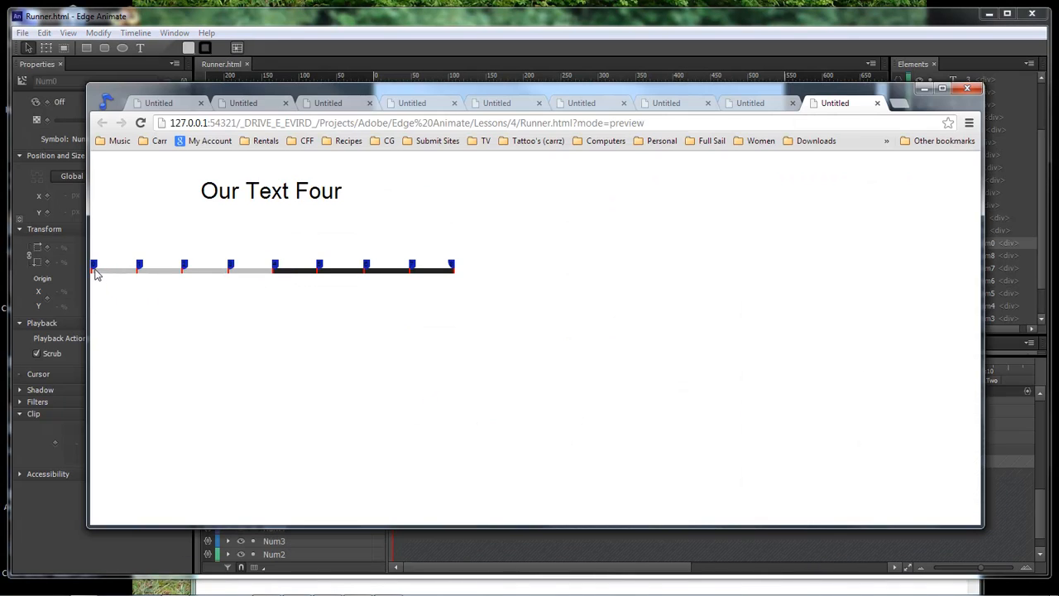
{"action": "left_click", "coordinate": [94, 268]}
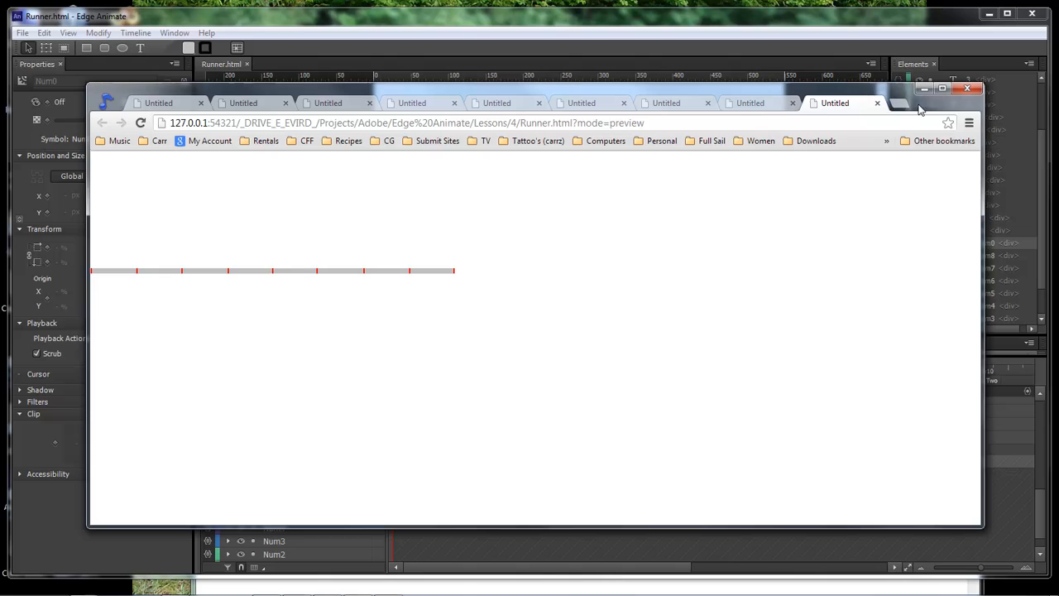
Step: Close six surplus preview tabs in the browser, keeping the first two and the current preview
{"action": "left_click", "coordinate": [370, 104]}
{"action": "left_click", "coordinate": [371, 105]}
{"action": "left_click", "coordinate": [371, 106]}
{"action": "left_click", "coordinate": [370, 105]}
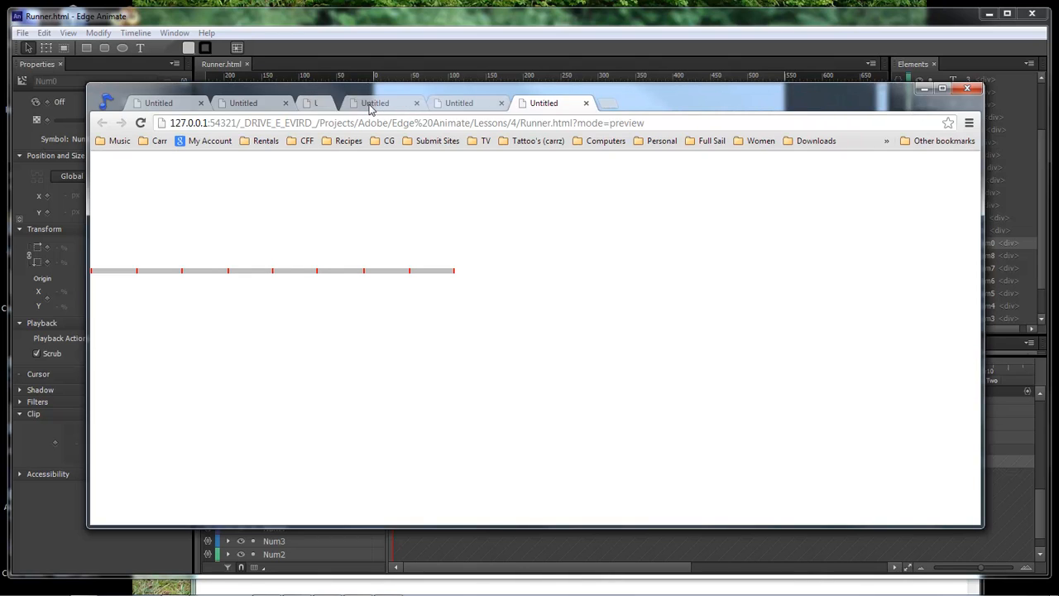
{"action": "left_click", "coordinate": [371, 105]}
{"action": "left_click", "coordinate": [371, 105]}
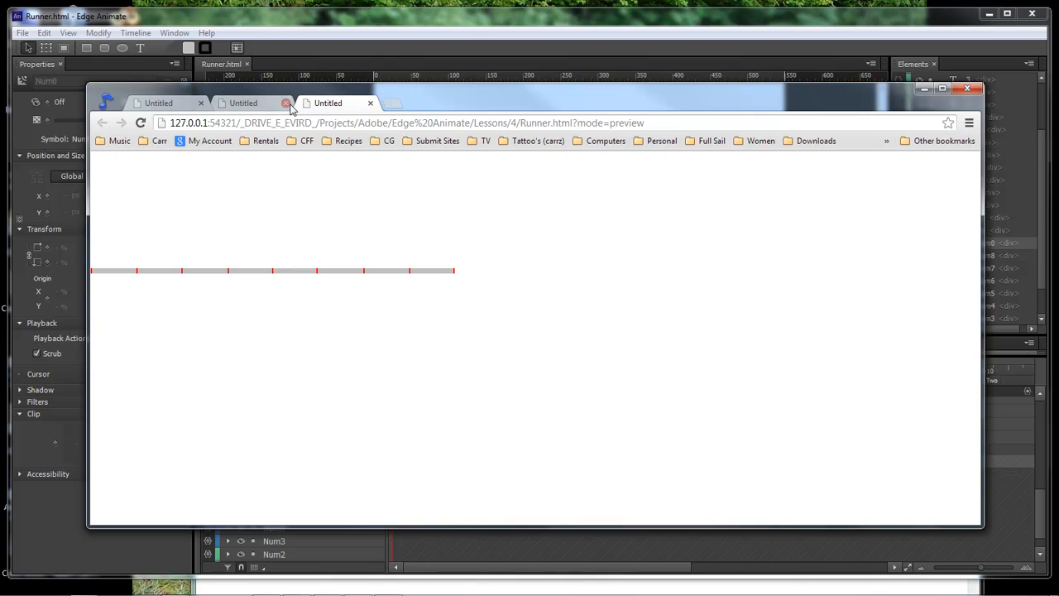
Step: Check the older preview tab, and test markers three and two in the latest preview
{"action": "left_click", "coordinate": [238, 103]}
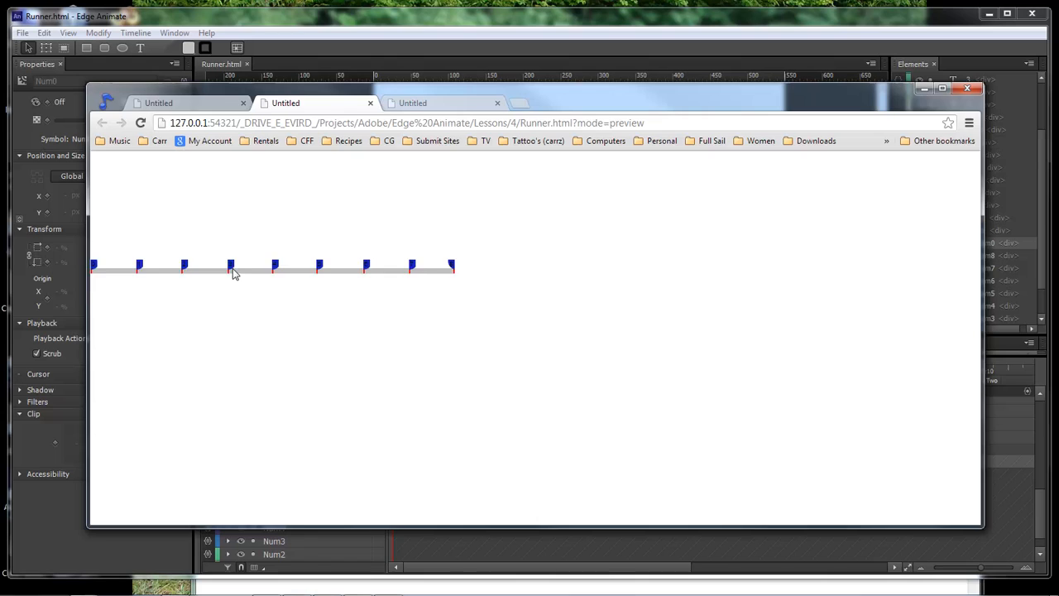
{"action": "left_click", "coordinate": [421, 106]}
{"action": "left_click", "coordinate": [231, 265]}
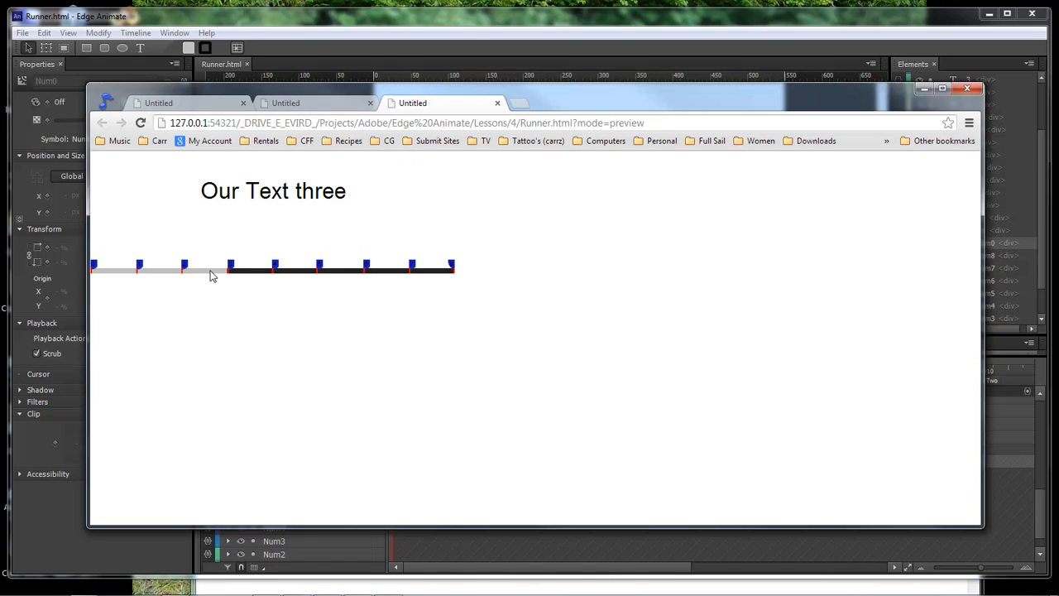
{"action": "left_click", "coordinate": [185, 266]}
Step: Test the first four markers in the car-picture version of Runner.html, from the fourth back to the first, and return to Edge Animate
{"action": "left_click", "coordinate": [207, 105]}
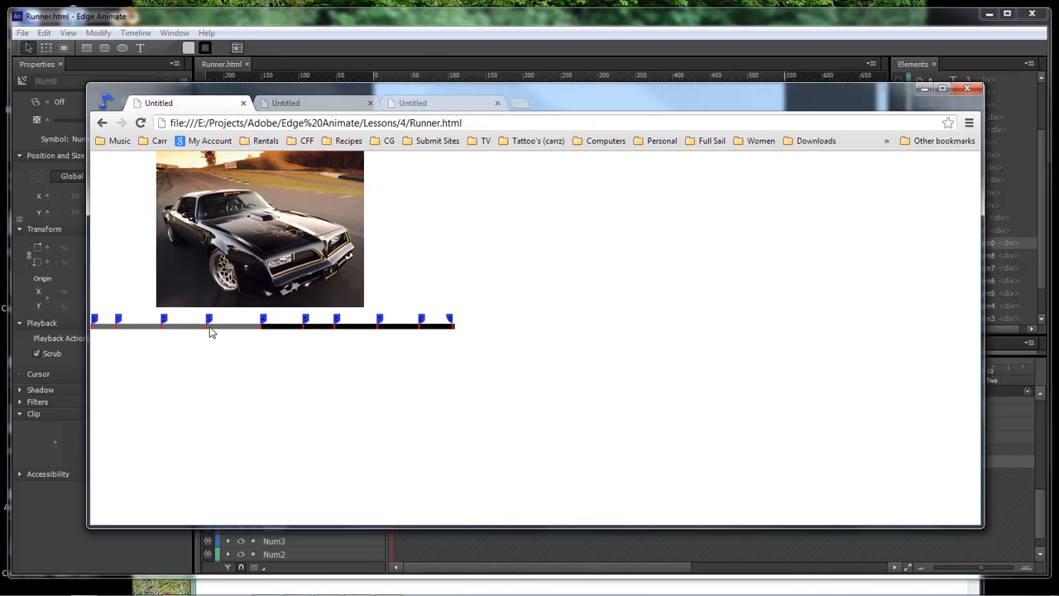
{"action": "left_click", "coordinate": [209, 326]}
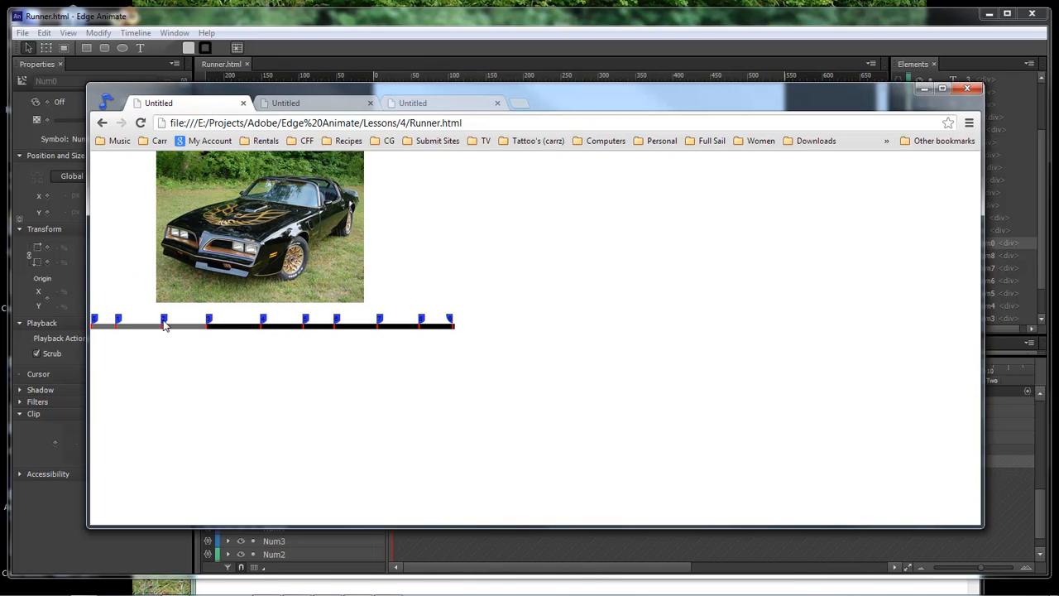
{"action": "left_click", "coordinate": [166, 327]}
{"action": "left_click", "coordinate": [119, 328]}
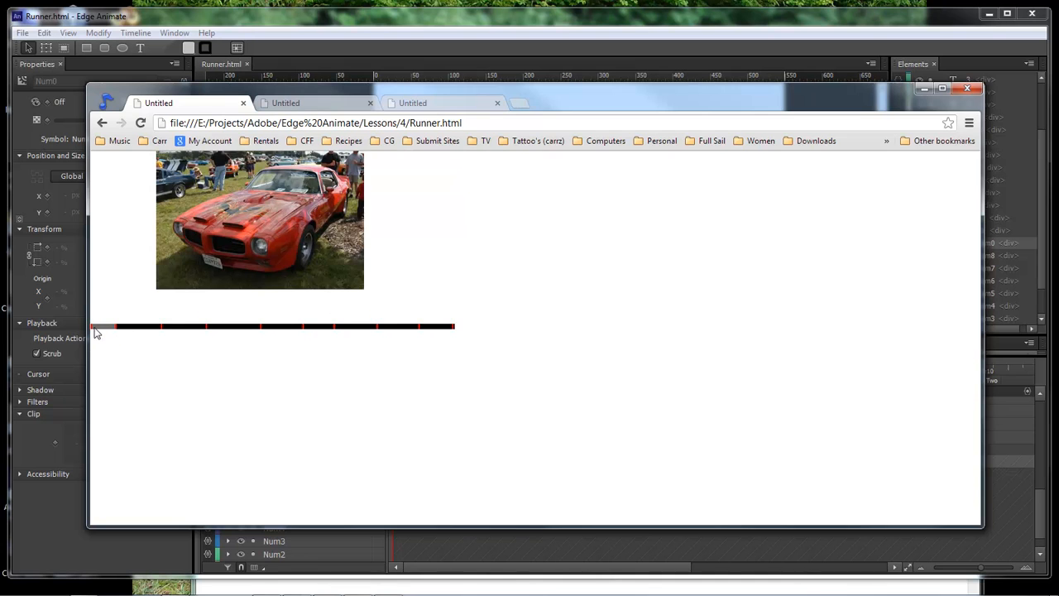
{"action": "left_click", "coordinate": [95, 322]}
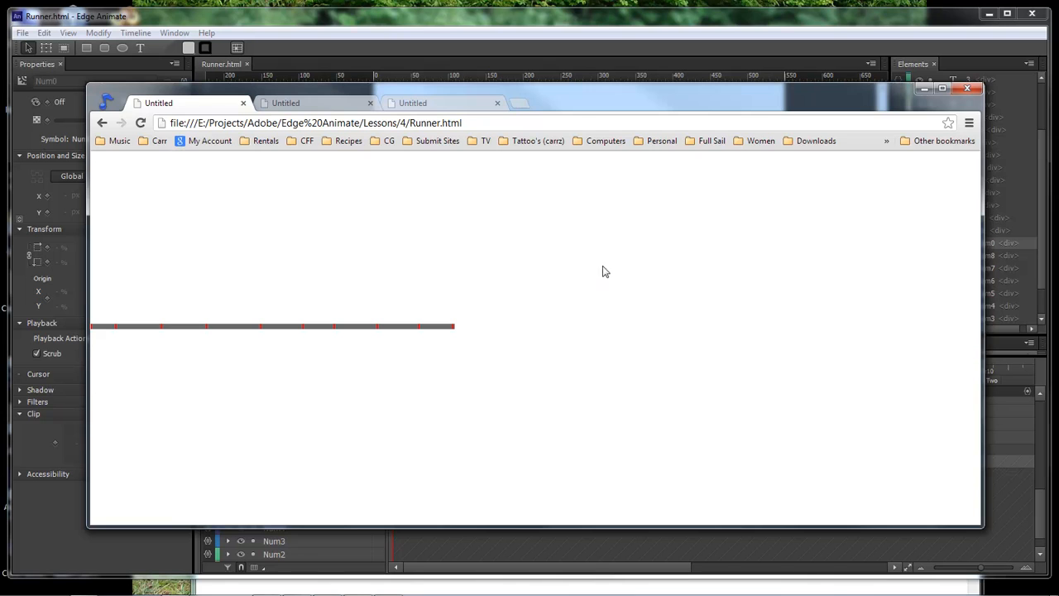
{"action": "left_click", "coordinate": [924, 90]}
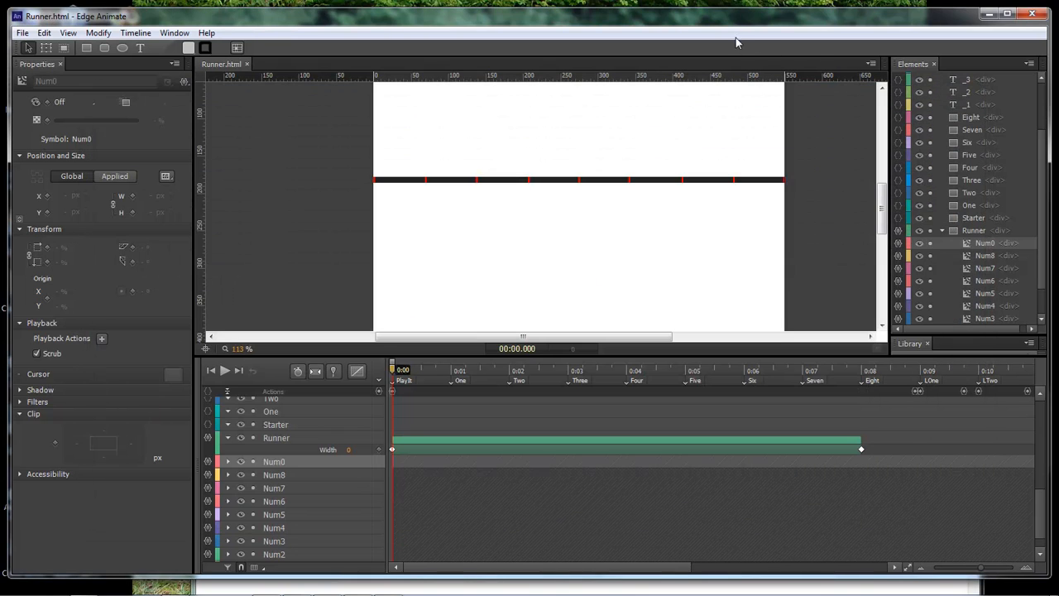
{"action": "mouse_move", "coordinate": [730, 30]}
{"action": "left_mouse_down"}
{"action": "mouse_move", "coordinate": [731, 21]}
{"action": "mouse_move", "coordinate": [725, 29]}
{"action": "left_mouse_up"}
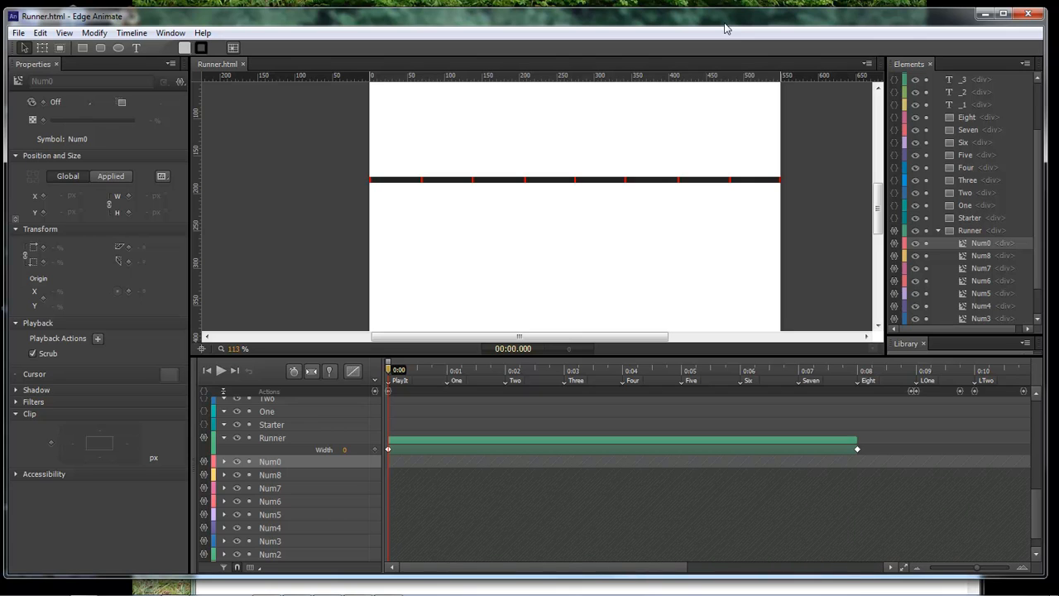
{"action": "left_click_drag", "start_coordinate": [725, 24], "coordinate": [724, 23]}
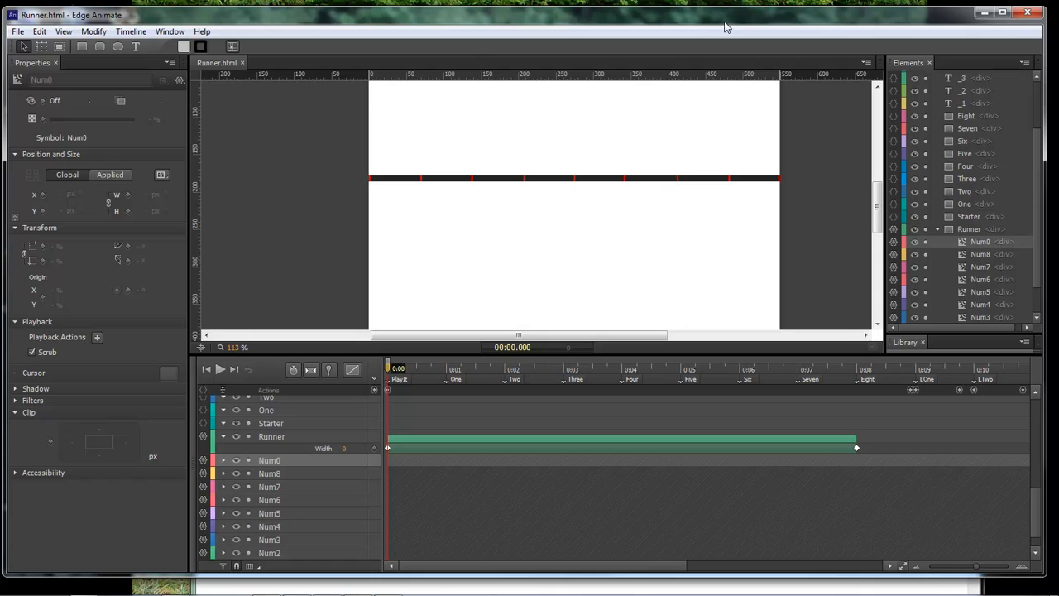
{"action": "mouse_move", "coordinate": [1054, 590]}
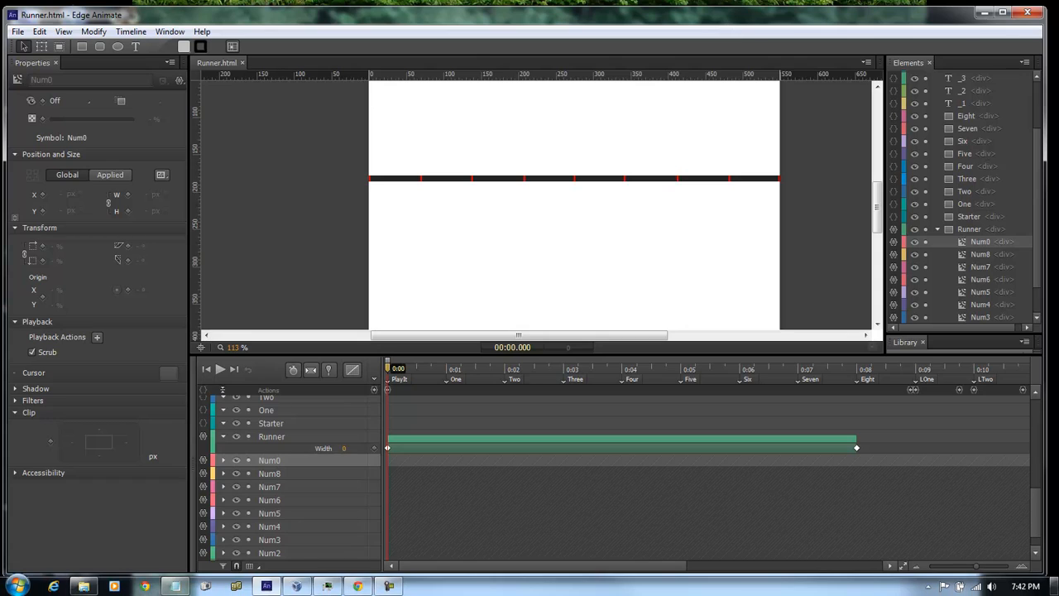